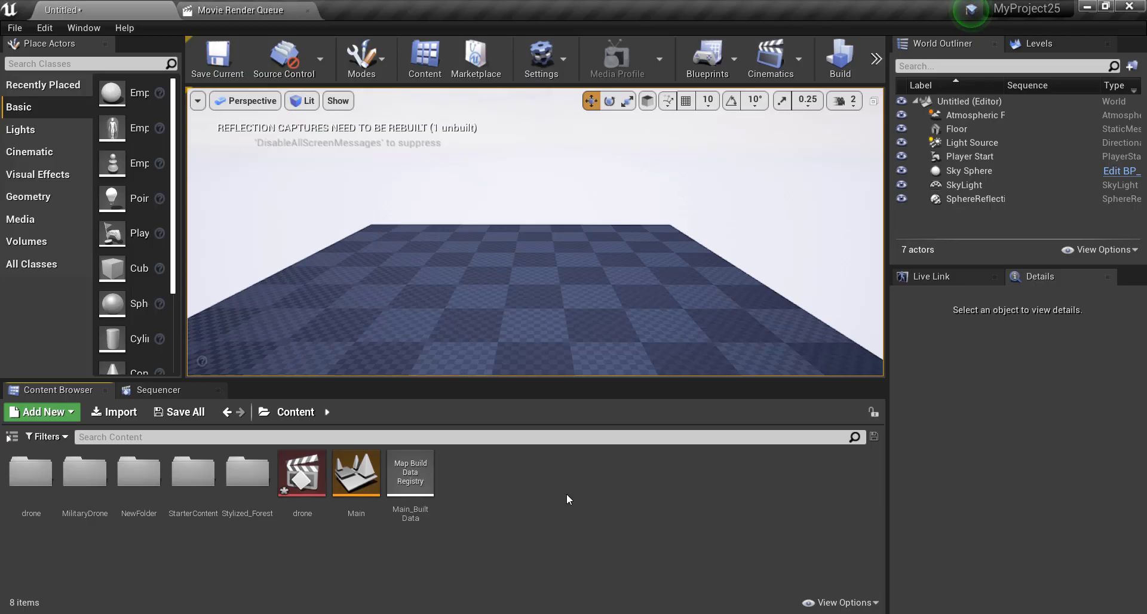
# Add a new folder named drone3 under Content and open it
pyautogui.rightClick(566, 494)
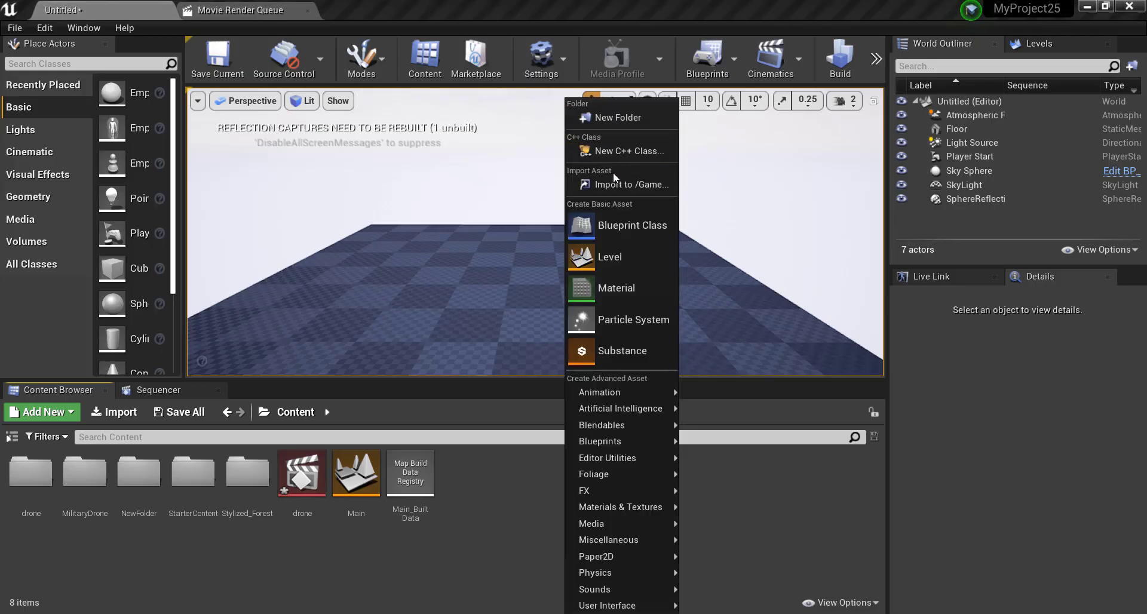
pyautogui.click(611, 117)
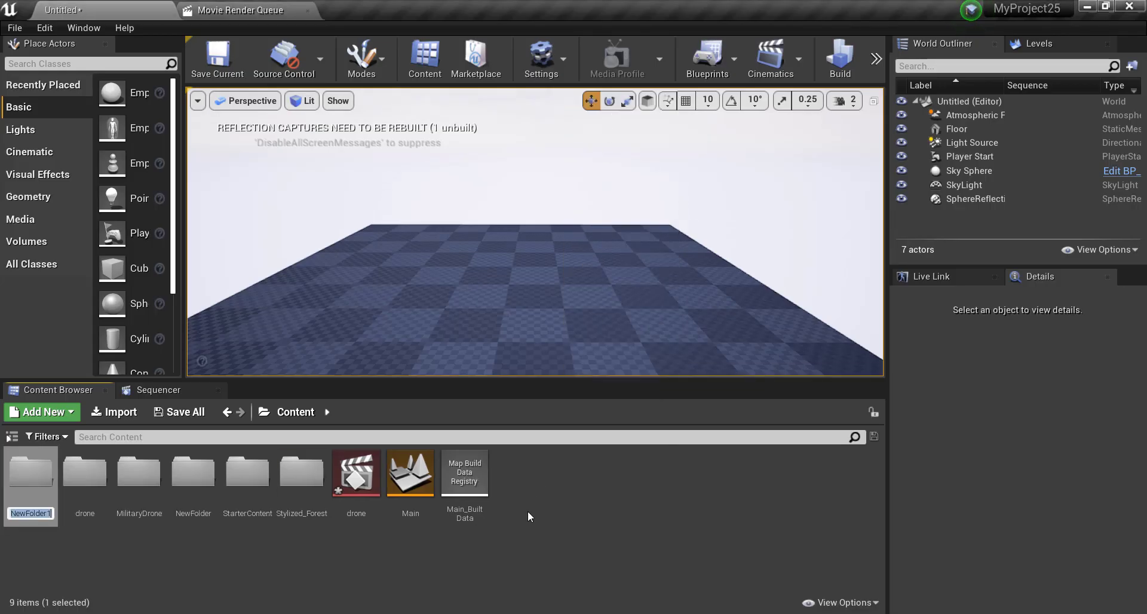
pyautogui.write('dron')
pyautogui.write('e')
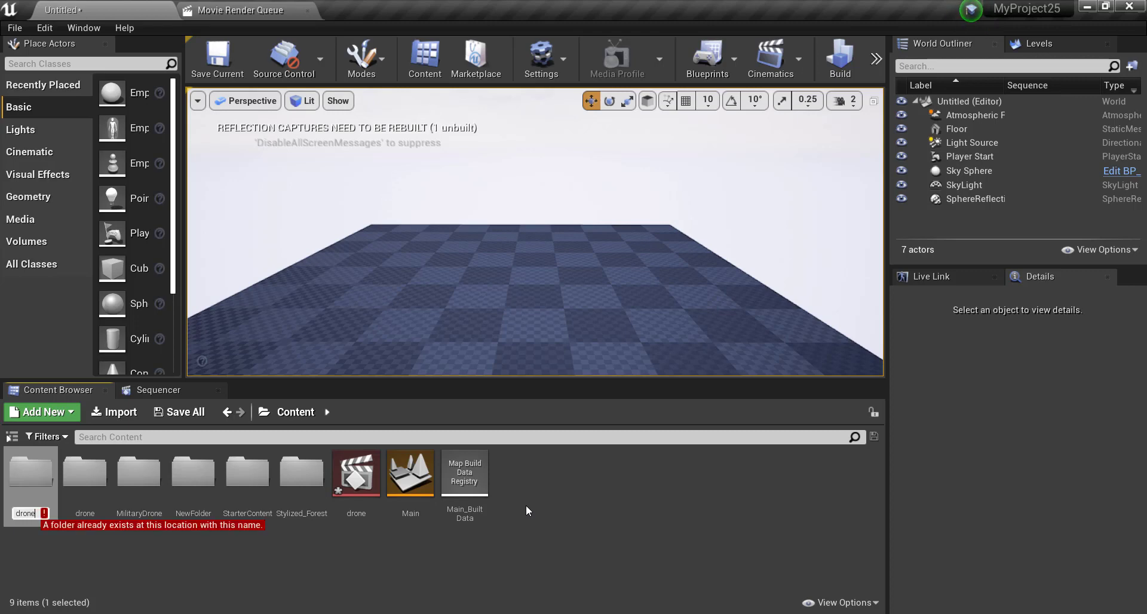
pyautogui.write('3')
pyautogui.press('Return')
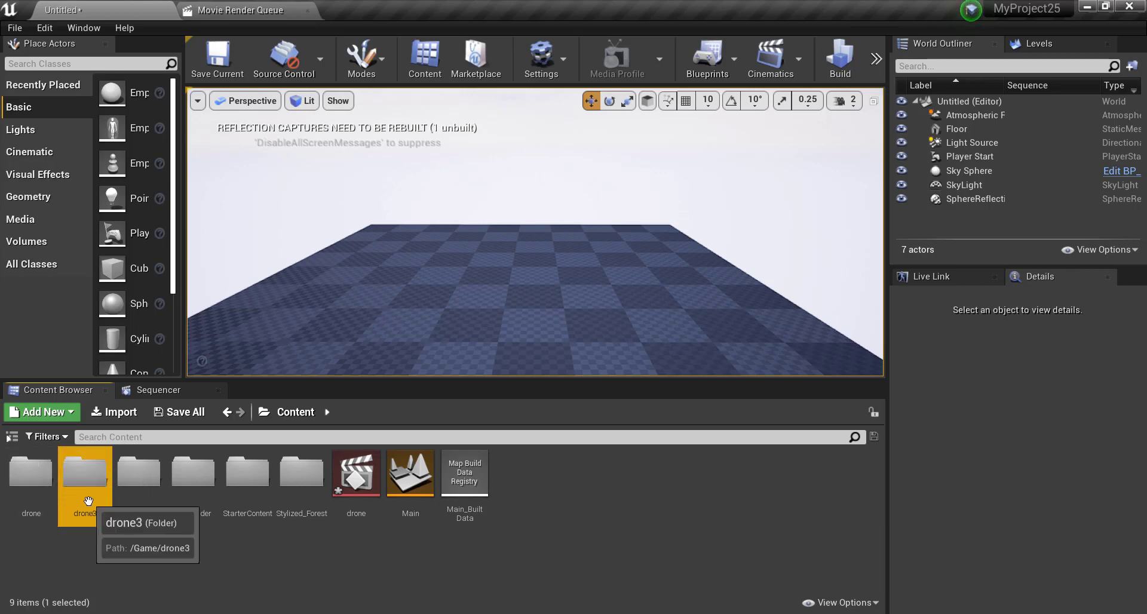
pyautogui.doubleClick(85, 475)
# Drag 2 dronfor unreal.fbx from the drone pickup folder into drone3 to start importing it
pyautogui.moveTo(161, 613)
pyautogui.click(124, 569)
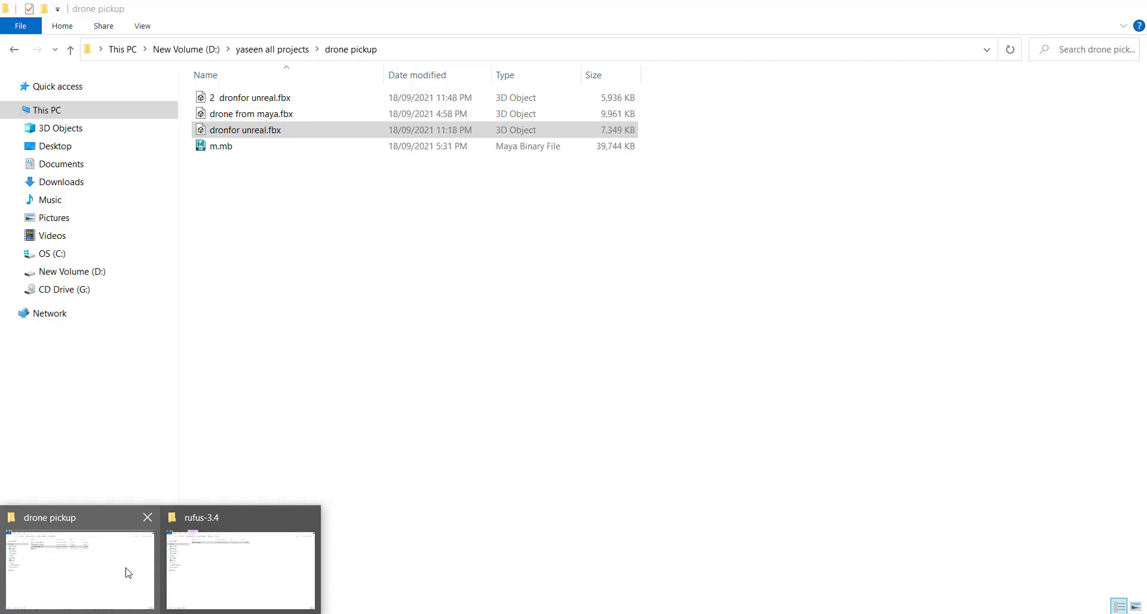
pyautogui.click(222, 145)
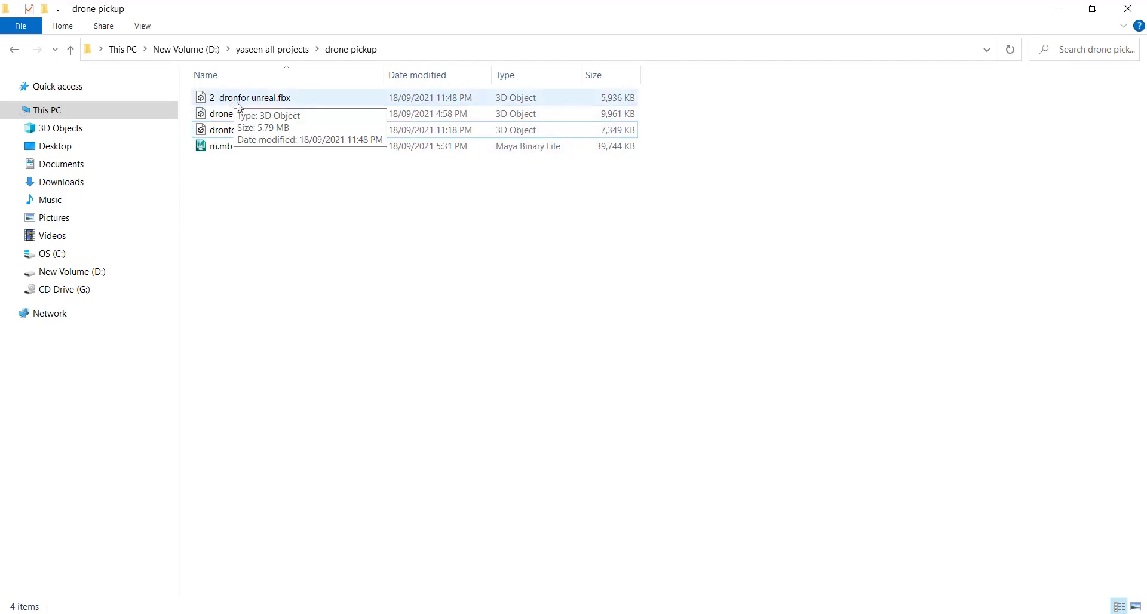
pyautogui.moveTo(237, 107)
pyautogui.mouseDown()
pyautogui.moveTo(134, 588)
pyautogui.moveTo(289, 553)
pyautogui.mouseUp()
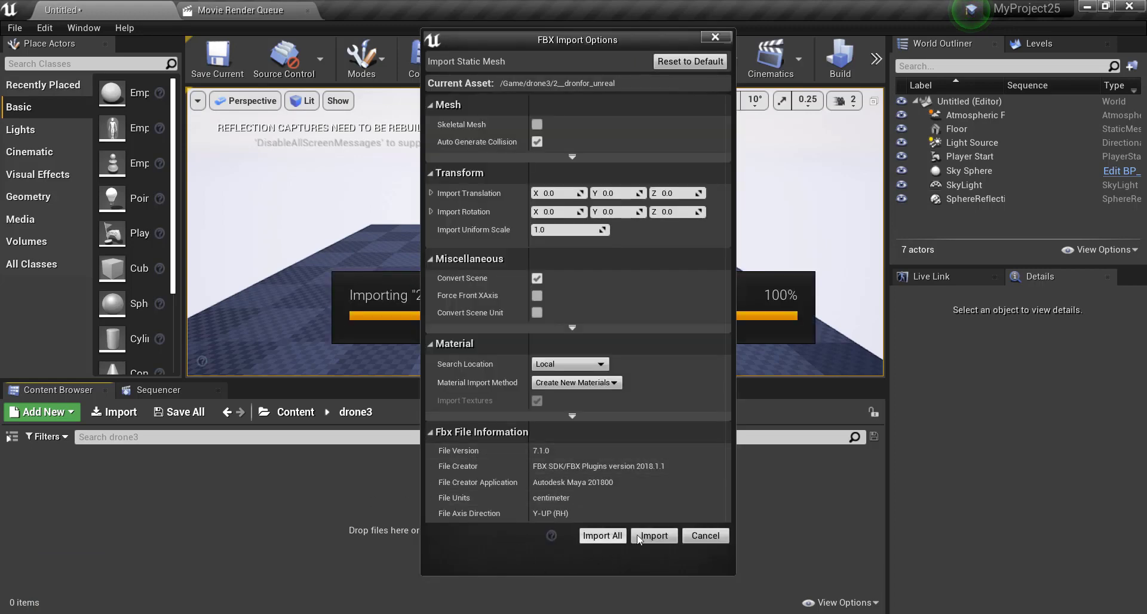
# Confirm the FBX import options to bring the drone meshes and materials into drone3
pyautogui.click(653, 536)
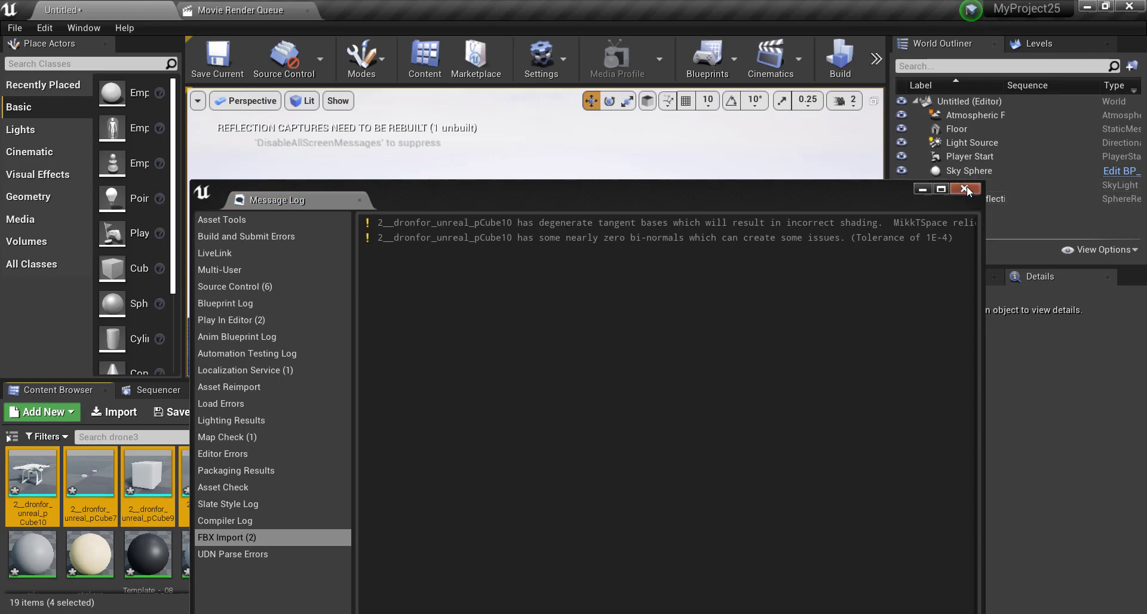
# Place the four drone meshes in the level, scale them up uniformly, and raise them above the floor
pyautogui.click(965, 189)
pyautogui.moveTo(199, 481); pyautogui.dragTo(509, 276)
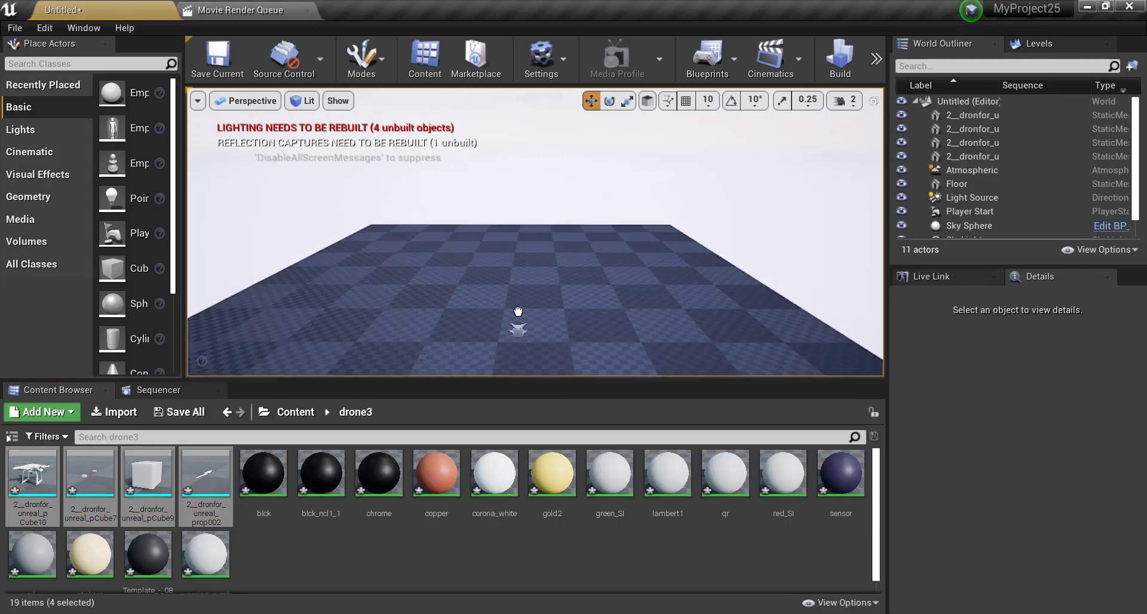
pyautogui.press('r')
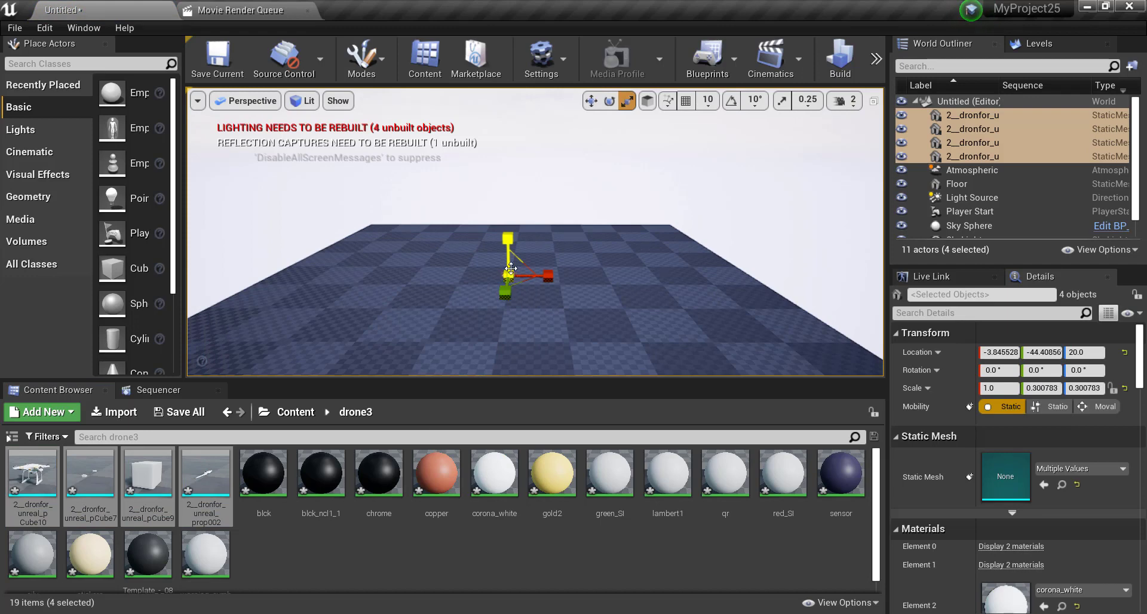
pyautogui.hotkey('ctrl', 'z')
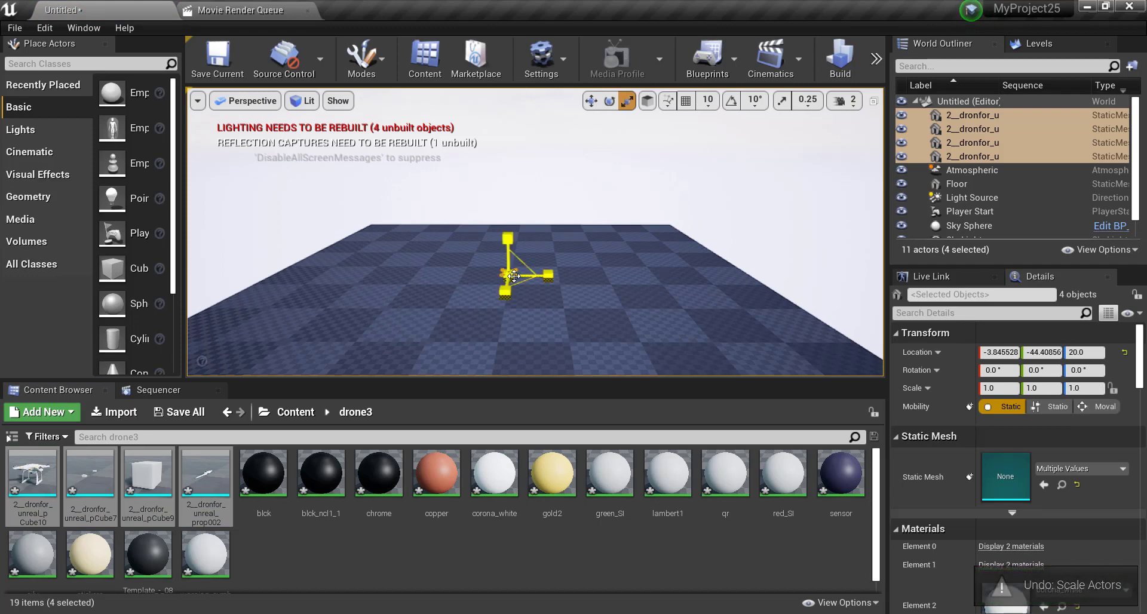
pyautogui.moveTo(514, 276)
pyautogui.mouseDown()
pyautogui.moveTo(562, 227)
pyautogui.moveTo(495, 302)
pyautogui.mouseUp()
pyautogui.press('w')
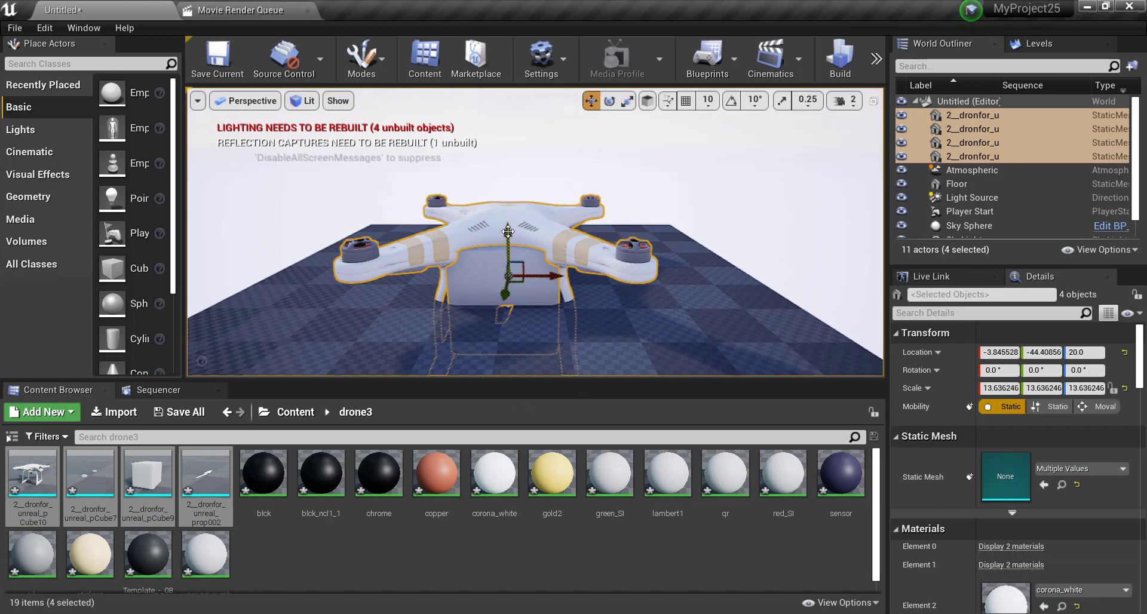
pyautogui.moveTo(508, 232); pyautogui.dragTo(518, 154)
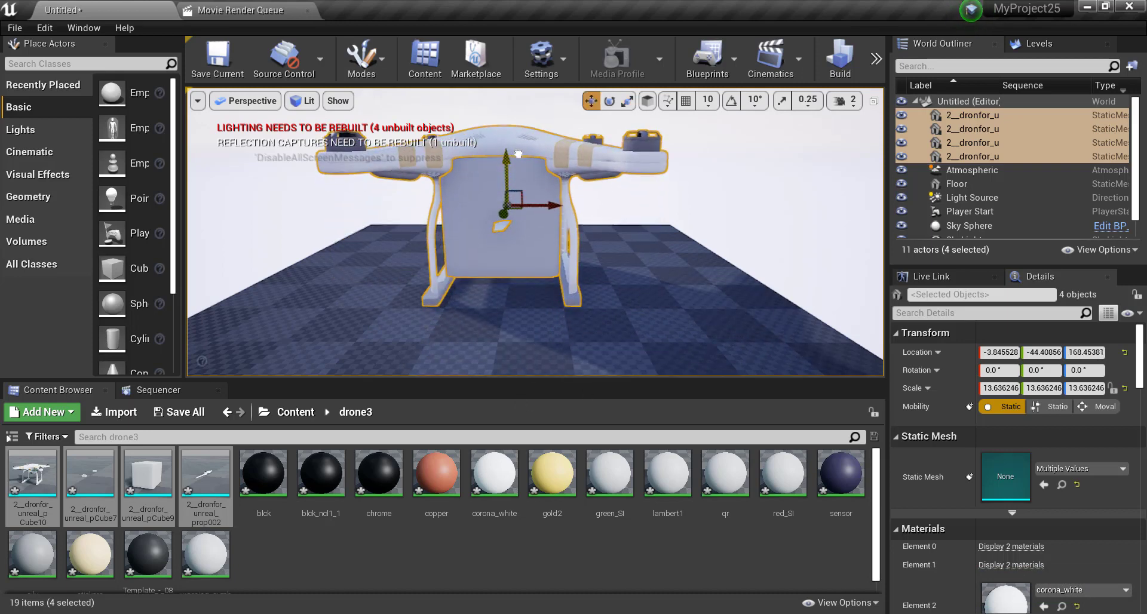
# Raise the drone body pCube10 to Z 371.908 above the box
pyautogui.click(759, 210)
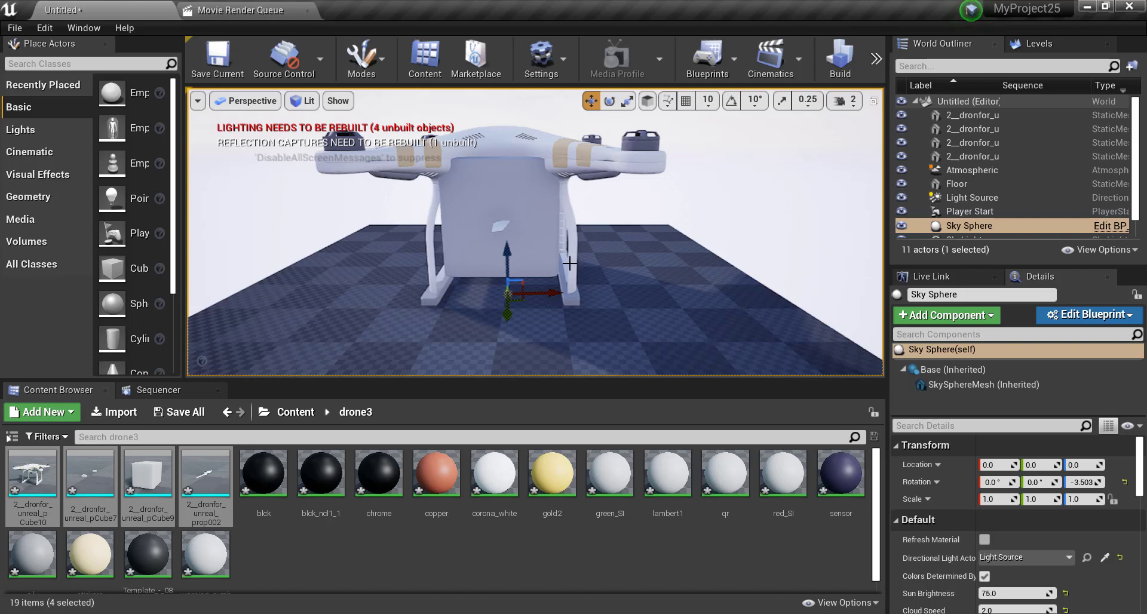
pyautogui.moveTo(543, 271); pyautogui.dragTo(541, 281, button='right')
pyautogui.press('w')
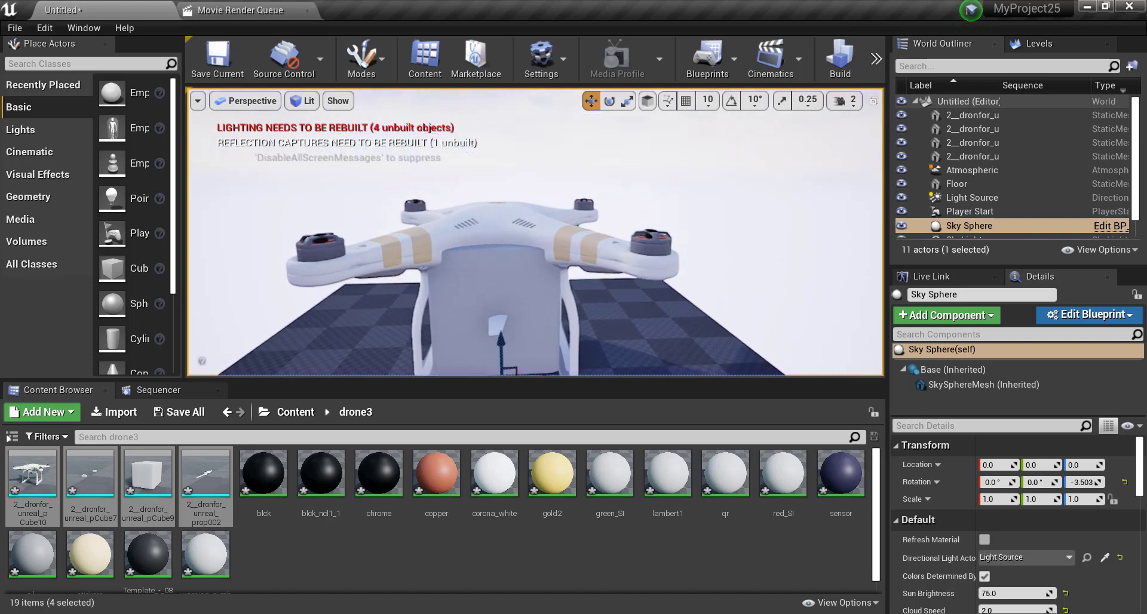
pyautogui.moveTo(541, 281); pyautogui.dragTo(532, 262, button='right')
pyautogui.press('s')
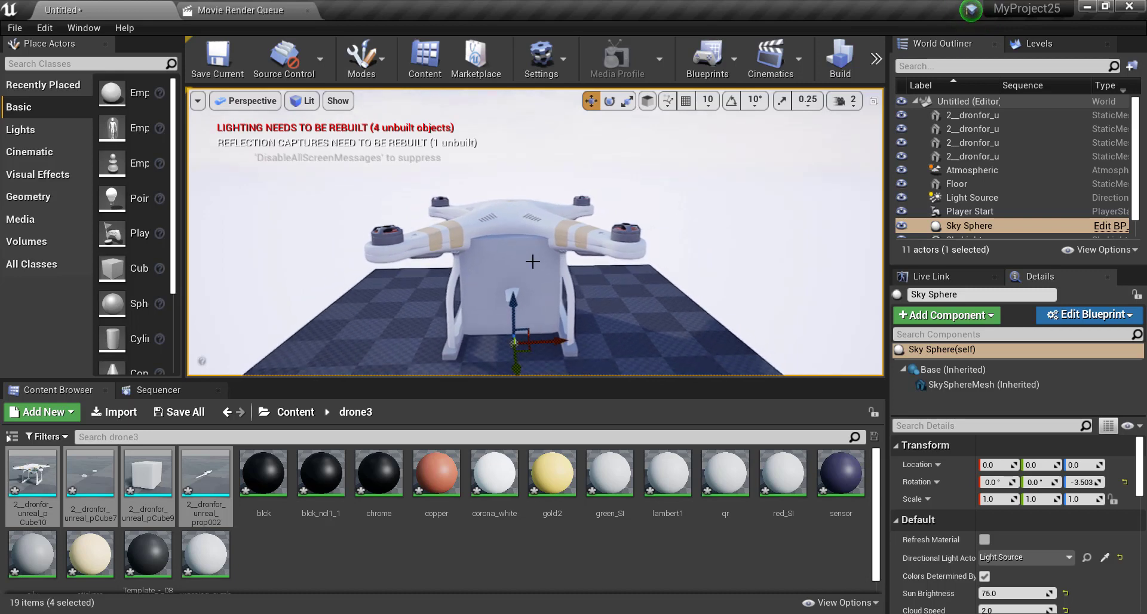
pyautogui.click(528, 217)
pyautogui.moveTo(510, 221); pyautogui.dragTo(580, 155)
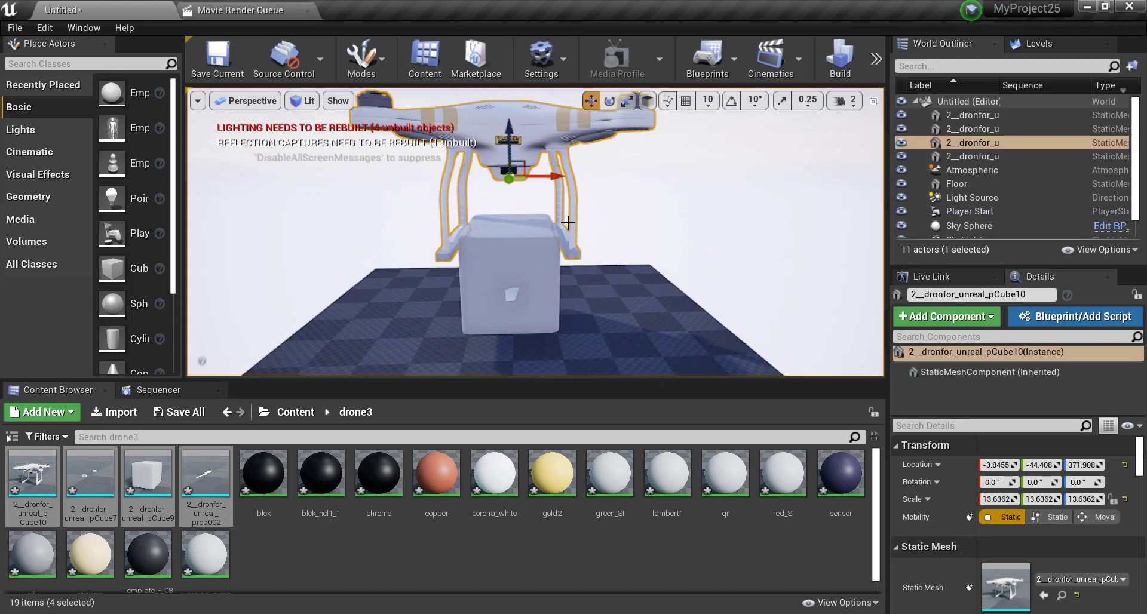
# Lower the cube pCube9 under the drone toward the floor
pyautogui.scroll(2, 613, 242)
pyautogui.scroll(2, 613, 242)
pyautogui.moveTo(473, 264); pyautogui.dragTo(473, 287, button='middle')
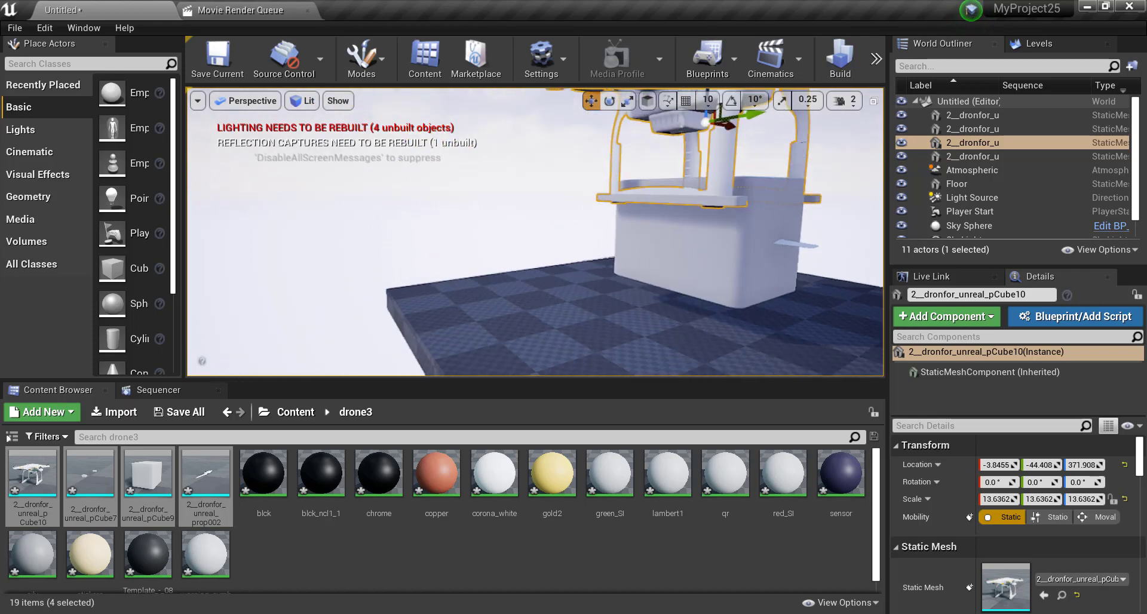
pyautogui.moveTo(488, 152); pyautogui.dragTo(514, 179, button='middle')
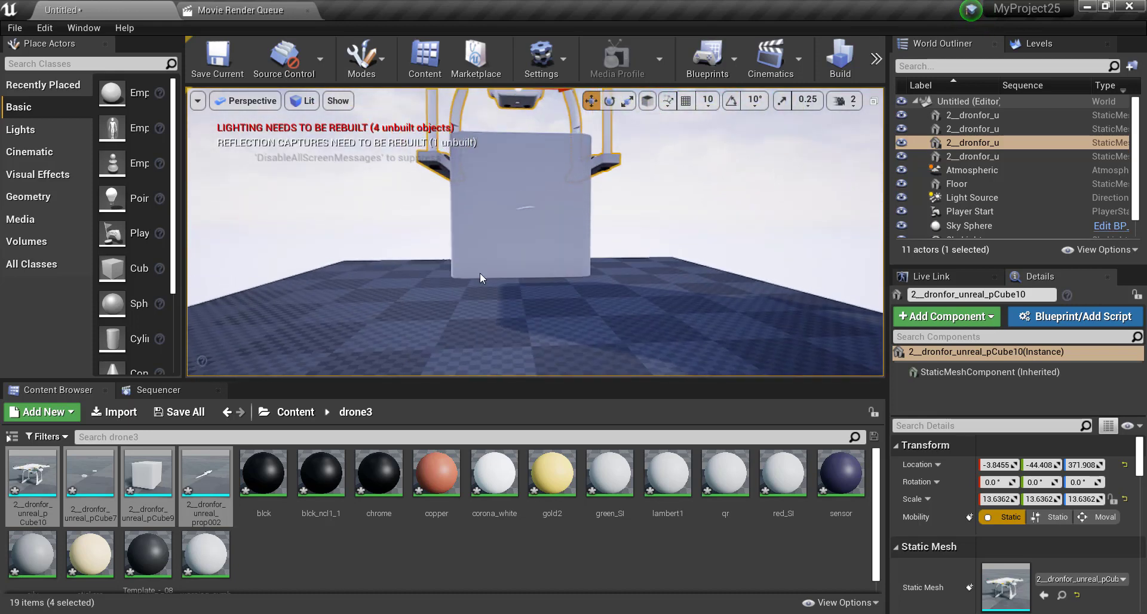
pyautogui.click(514, 179)
pyautogui.moveTo(521, 163); pyautogui.dragTo(522, 198)
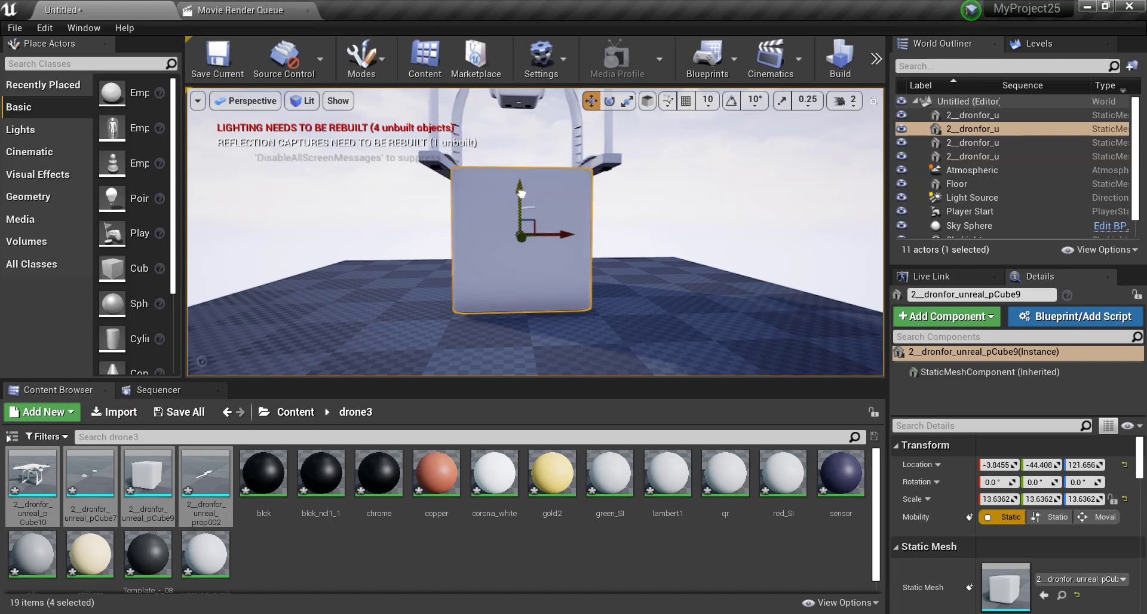
# Bring the drone body pCube10 down to Z 330.102, just above the box
pyautogui.click(607, 161)
pyautogui.scroll(-3, 529, 99)
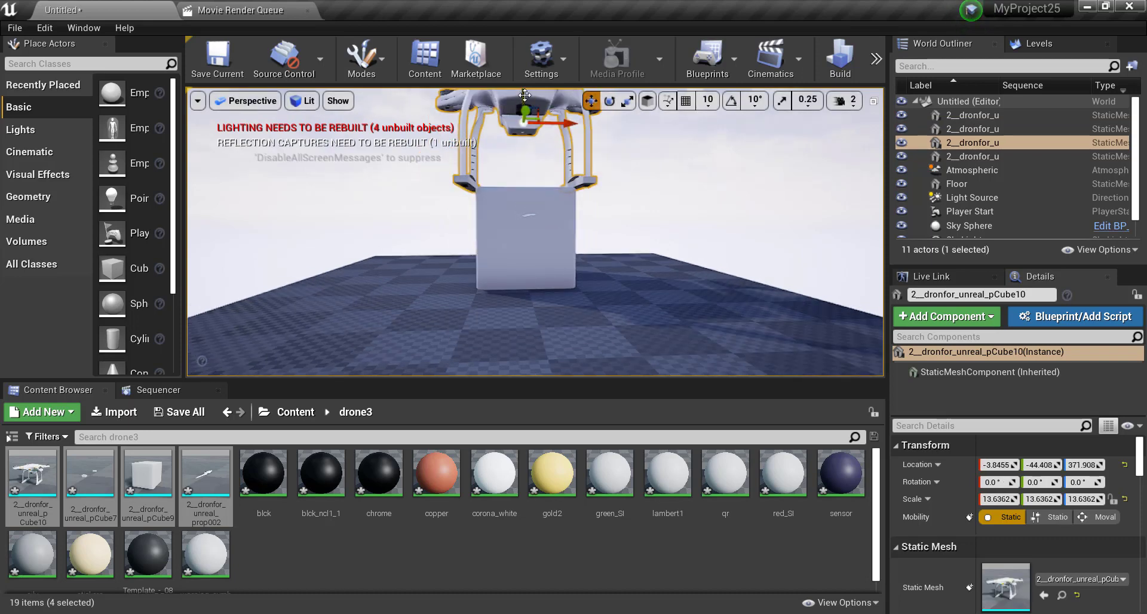
pyautogui.moveTo(524, 95); pyautogui.dragTo(527, 114)
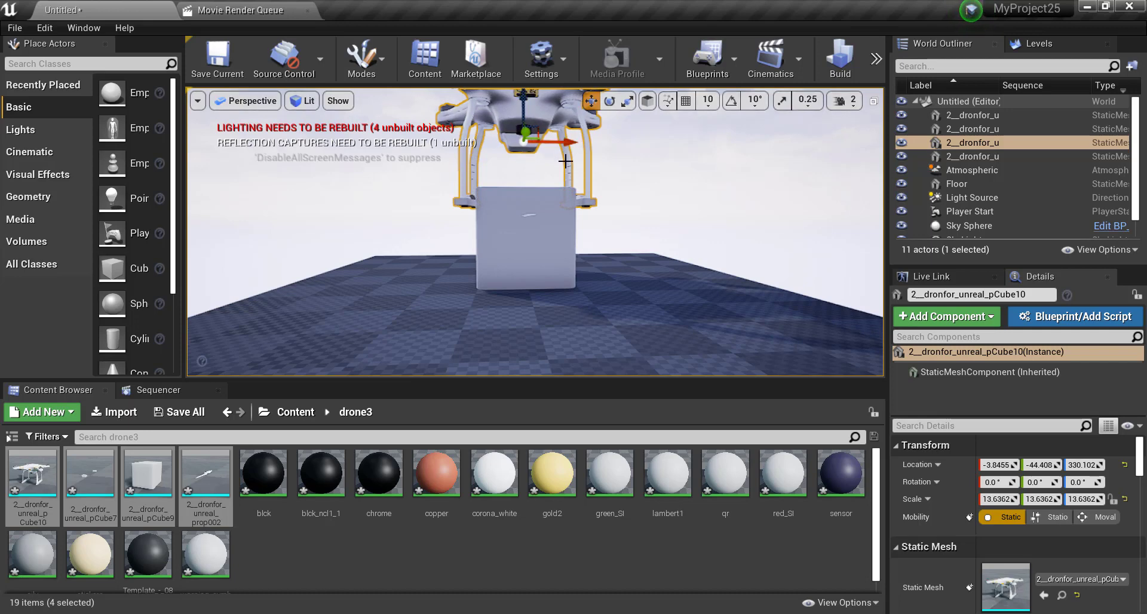
pyautogui.moveTo(565, 161); pyautogui.dragTo(556, 197, button='right')
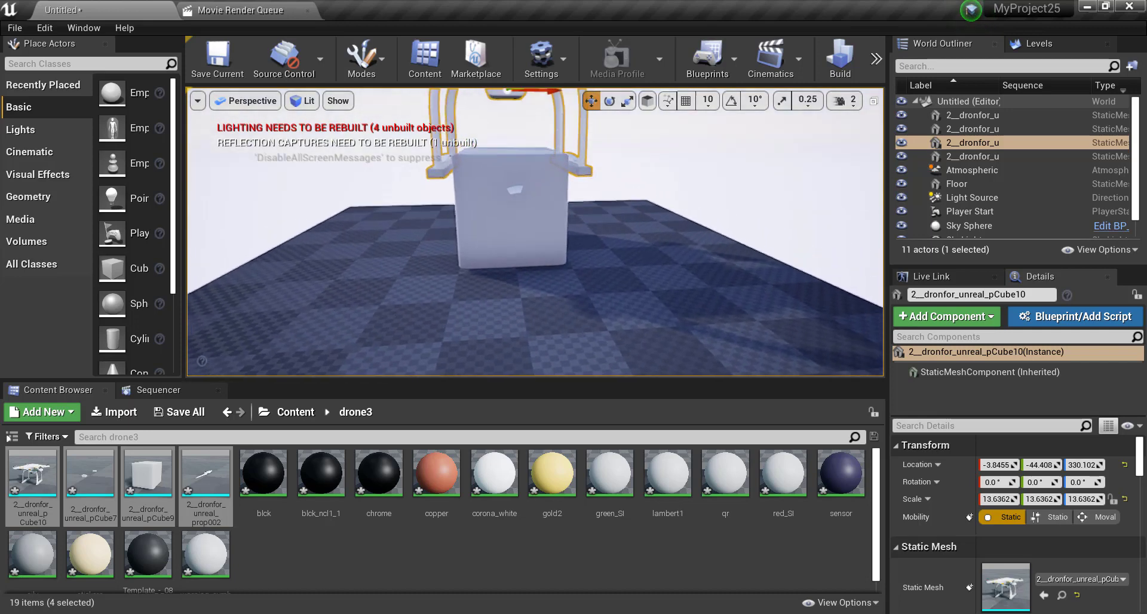
pyautogui.moveTo(556, 197)
pyautogui.mouseDown(button='right')
pyautogui.moveTo(574, 161)
pyautogui.moveTo(574, 179)
pyautogui.moveTo(604, 173)
pyautogui.mouseUp(button='right')
# Move the prop002 propeller along X and Y toward the drone's left arm
pyautogui.click(501, 286)
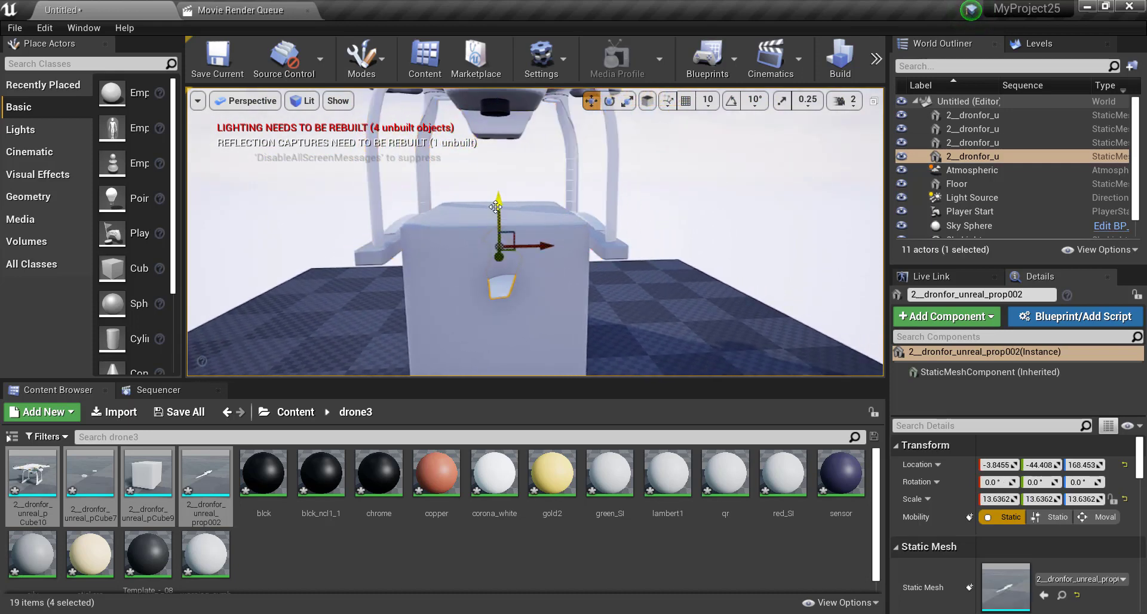
pyautogui.moveTo(505, 92); pyautogui.dragTo(505, 87)
pyautogui.moveTo(505, 90)
pyautogui.mouseDown(button='right')
pyautogui.moveTo(526, 102)
pyautogui.moveTo(526, 119)
pyautogui.moveTo(525, 108)
pyautogui.mouseUp(button='right')
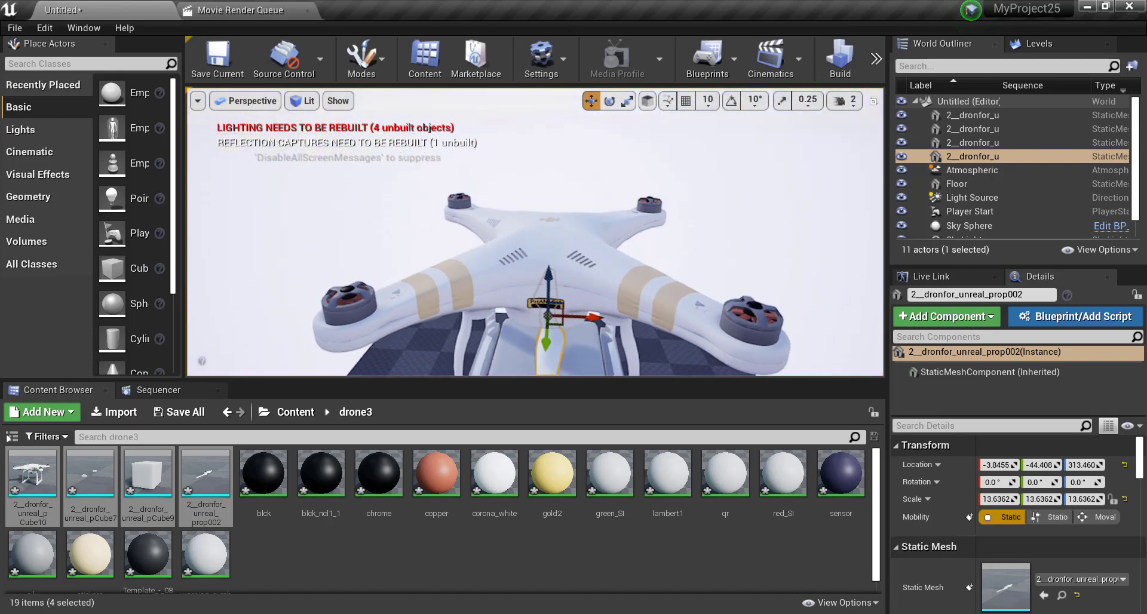
pyautogui.moveTo(526, 107); pyautogui.dragTo(525, 96, button='right')
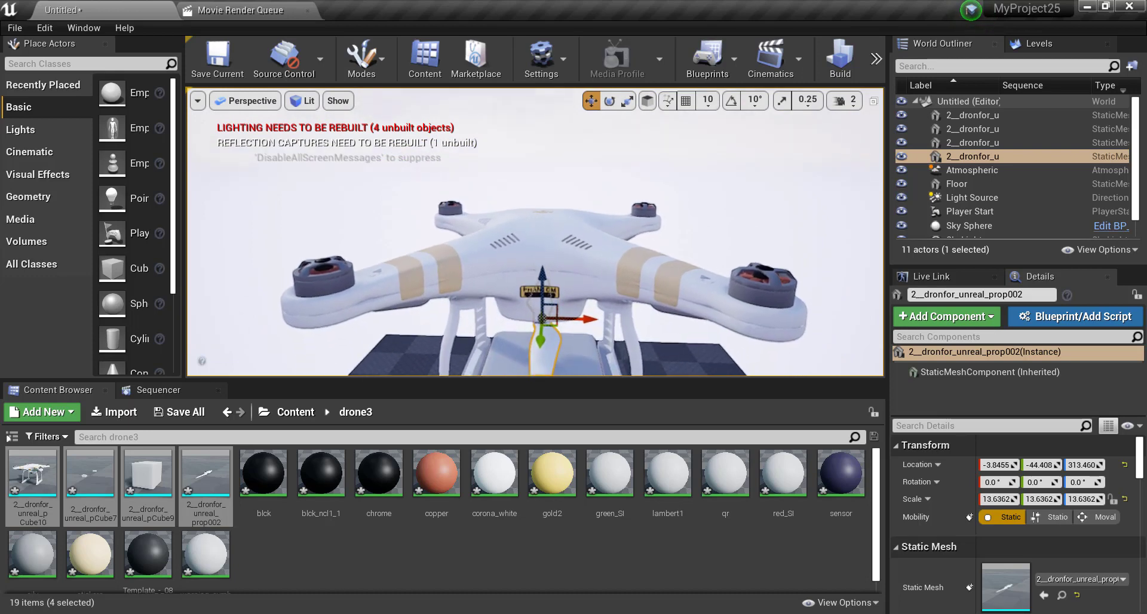
pyautogui.moveTo(536, 252); pyautogui.dragTo(536, 263, button='right')
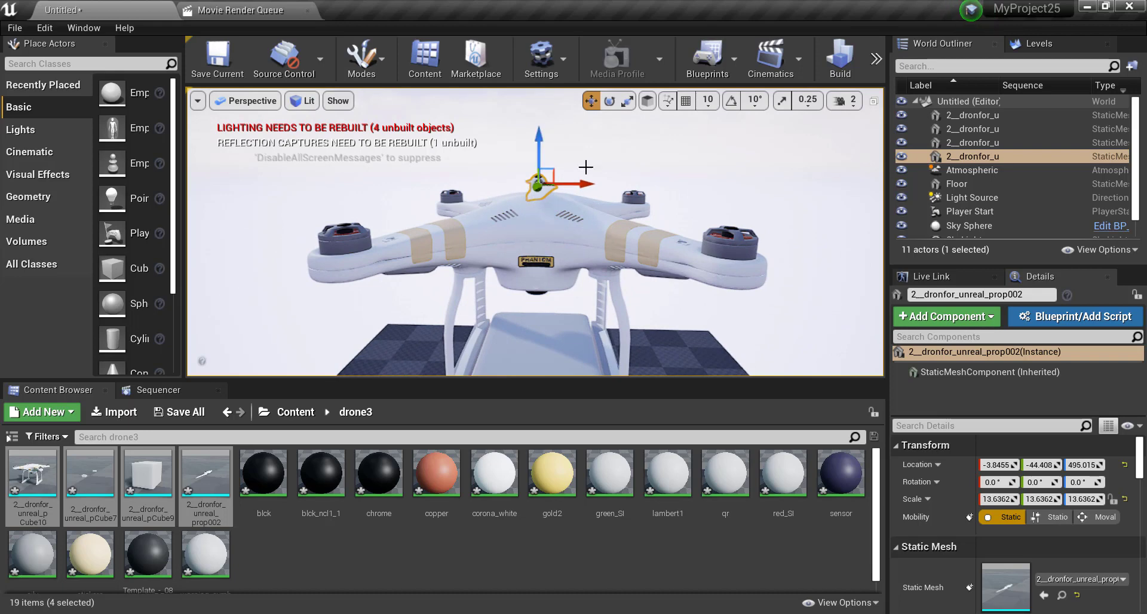
pyautogui.moveTo(591, 185); pyautogui.dragTo(505, 183)
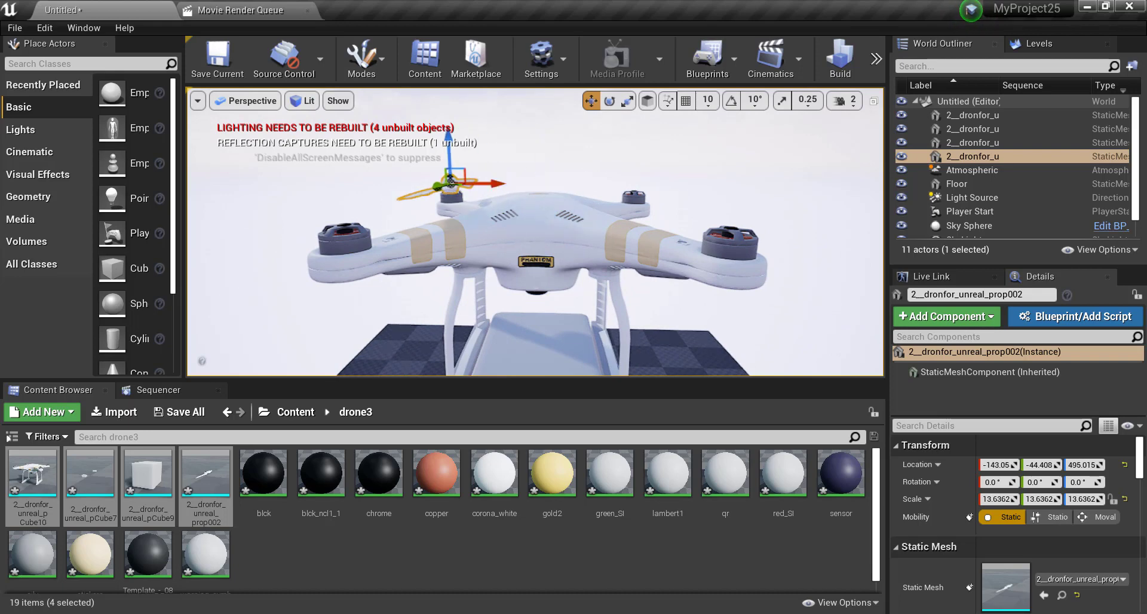
pyautogui.press('f')
pyautogui.moveTo(493, 172); pyautogui.dragTo(370, 182, button='right')
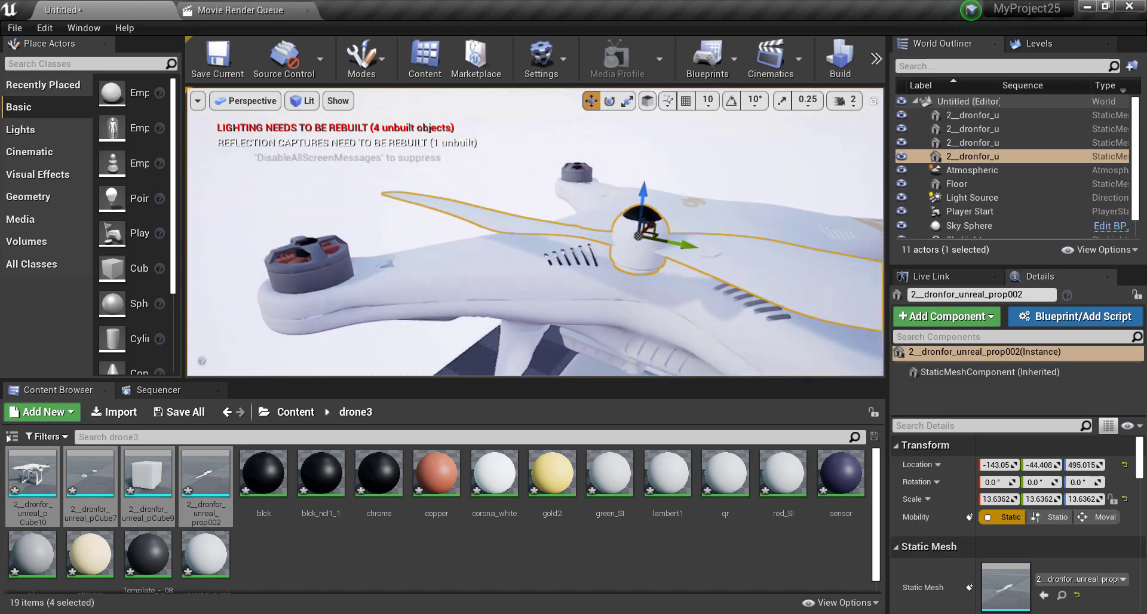
pyautogui.moveTo(598, 176); pyautogui.dragTo(606, 174, button='right')
pyautogui.moveTo(671, 218); pyautogui.dragTo(335, 201)
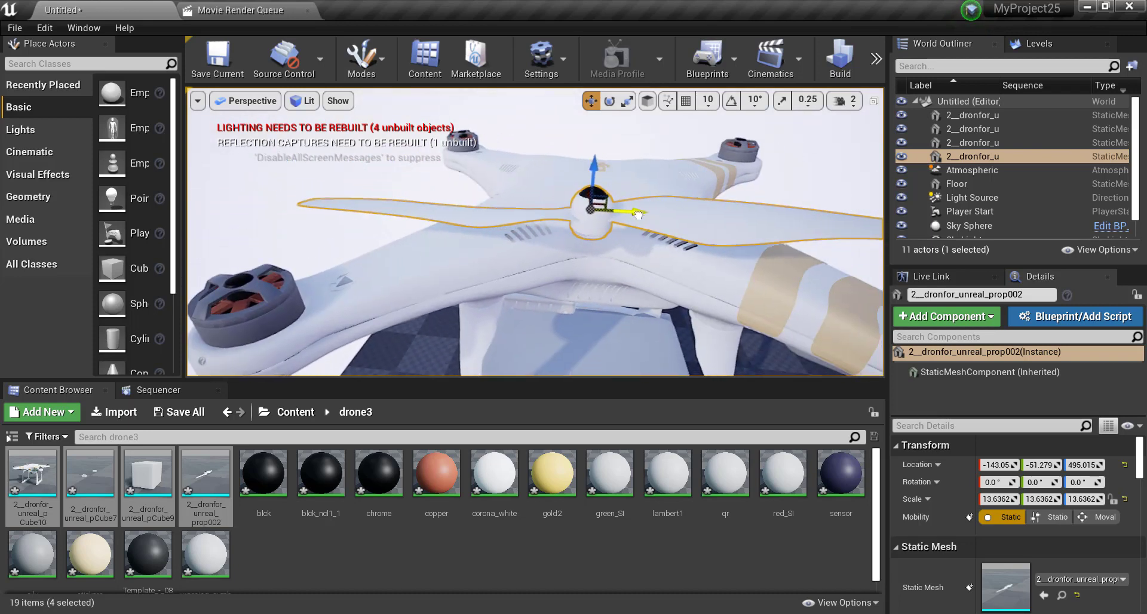
pyautogui.press('f')
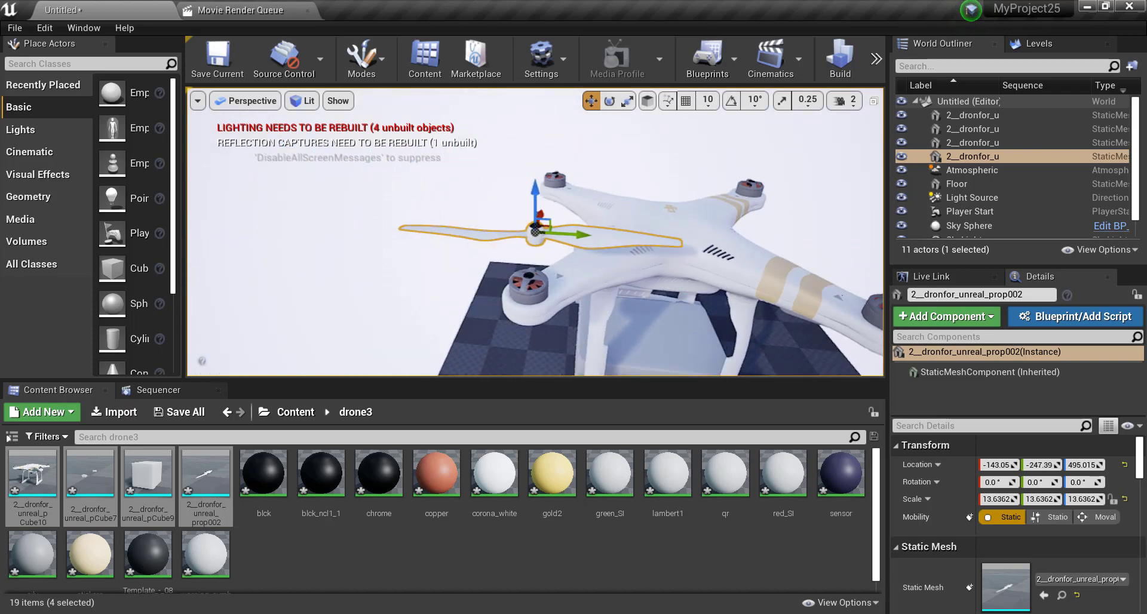
pyautogui.moveTo(597, 179); pyautogui.dragTo(634, 191, button='right')
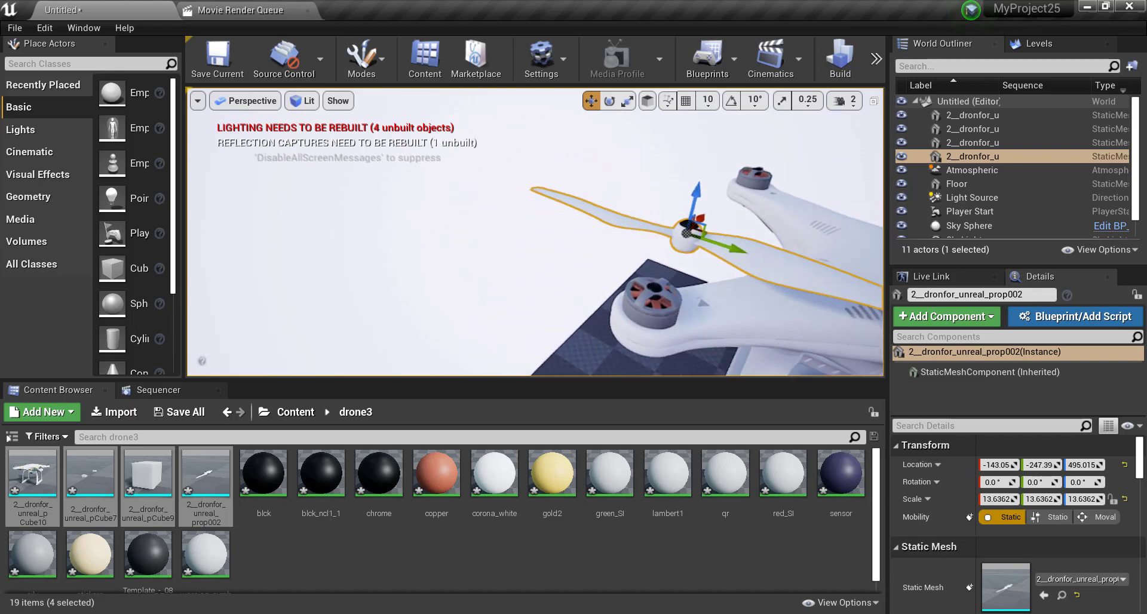
pyautogui.moveTo(597, 233); pyautogui.dragTo(645, 242, button='right')
# Nudge prop002 along X and Y to centre it over the motor hub
pyautogui.moveTo(562, 251); pyautogui.dragTo(489, 284)
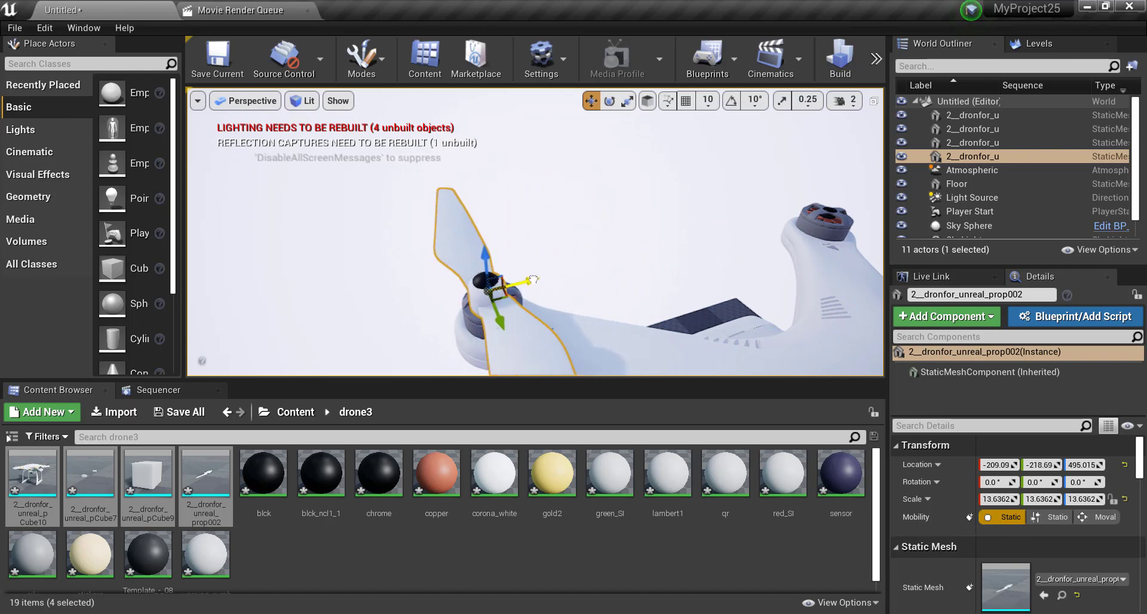
pyautogui.moveTo(536, 233)
pyautogui.mouseDown(button='right')
pyautogui.moveTo(586, 251)
pyautogui.moveTo(592, 223)
pyautogui.mouseUp(button='right')
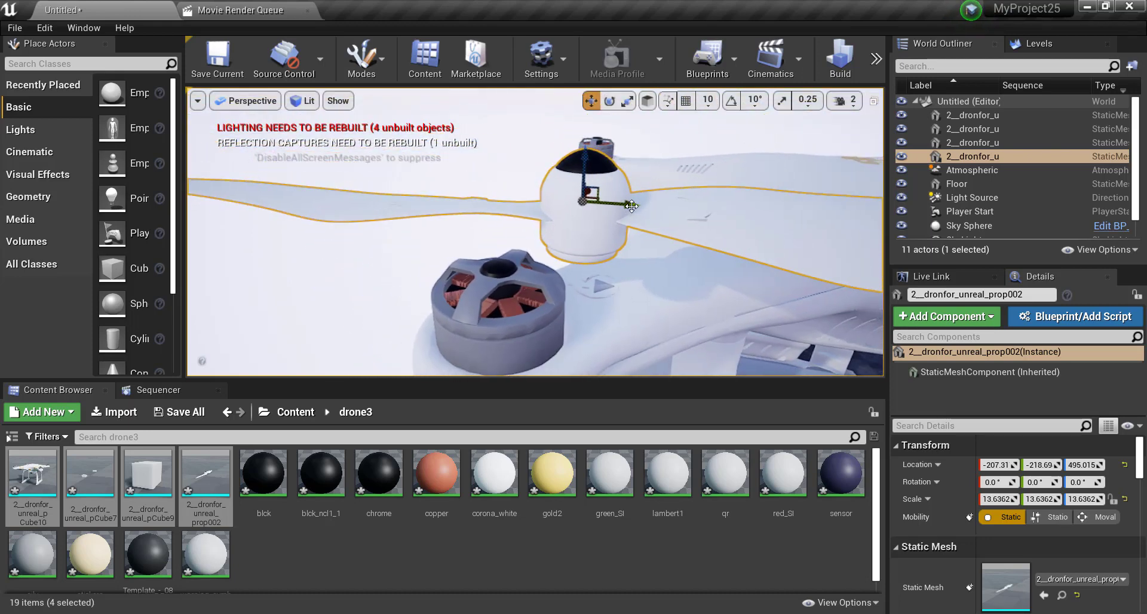
pyautogui.moveTo(632, 206); pyautogui.dragTo(538, 224)
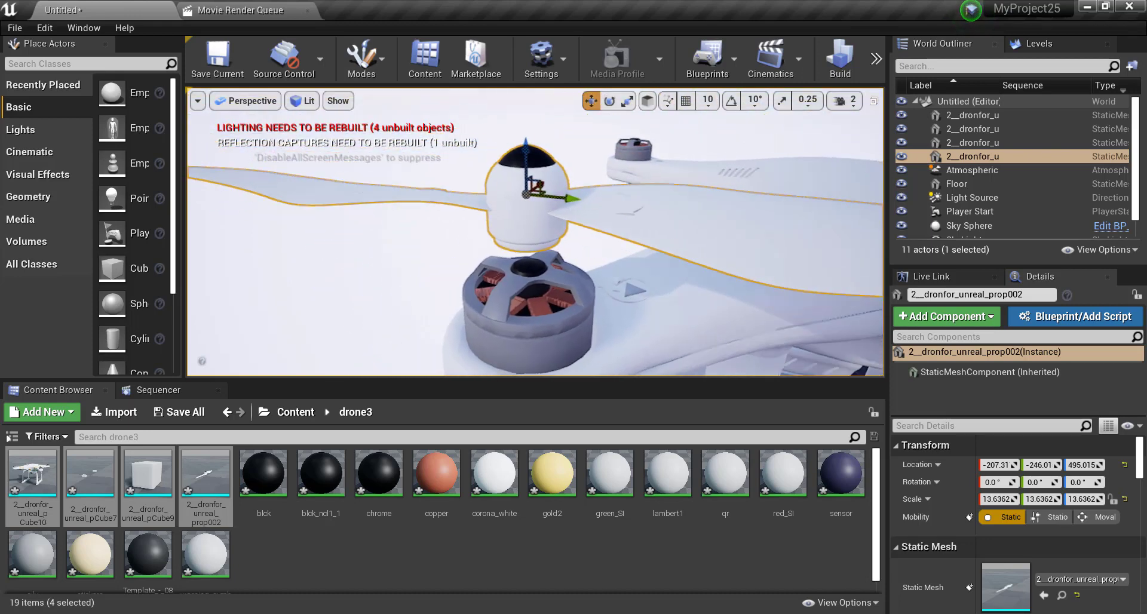
pyautogui.moveTo(544, 221); pyautogui.dragTo(421, 187, button='right')
pyautogui.moveTo(422, 186); pyautogui.dragTo(449, 234)
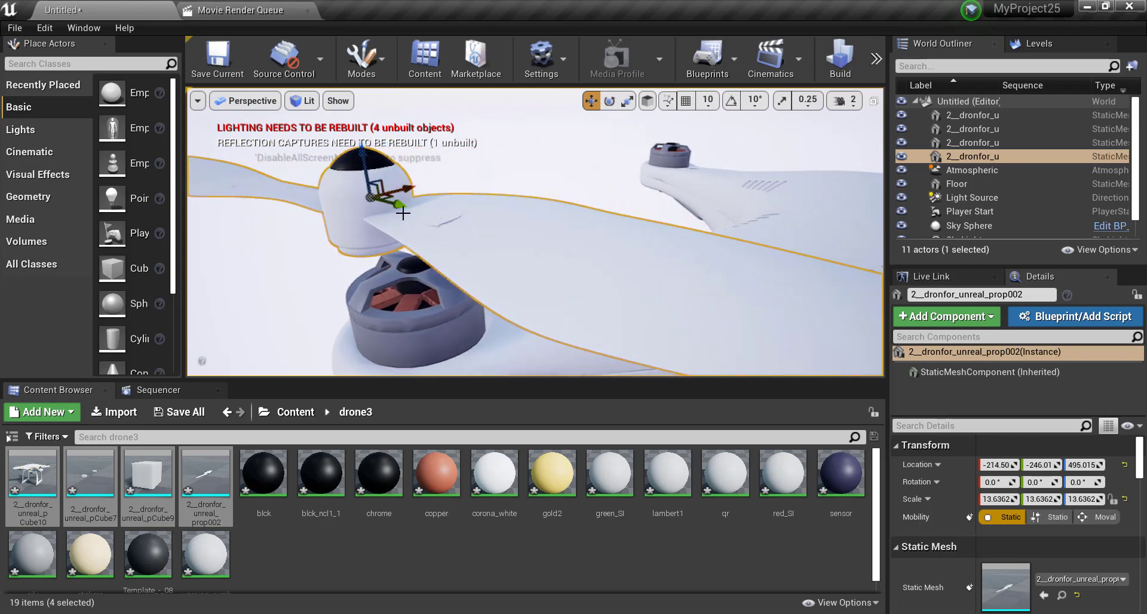
pyautogui.moveTo(450, 234)
pyautogui.mouseDown(button='right')
pyautogui.moveTo(418, 227)
pyautogui.moveTo(621, 196)
pyautogui.moveTo(580, 209)
pyautogui.moveTo(610, 209)
pyautogui.mouseUp(button='right')
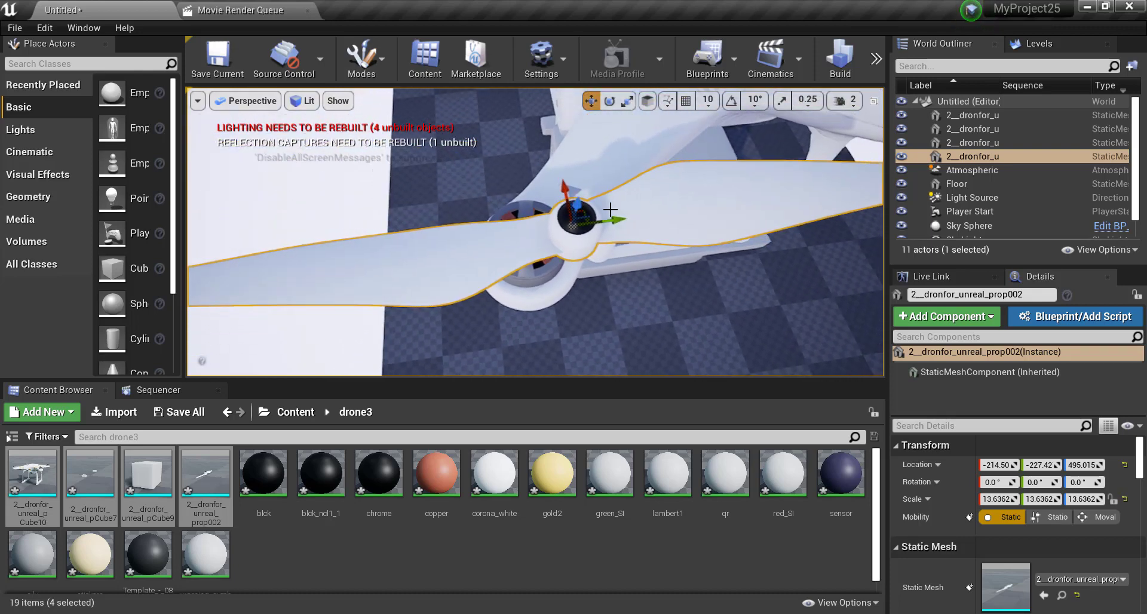
pyautogui.moveTo(618, 219); pyautogui.dragTo(571, 223)
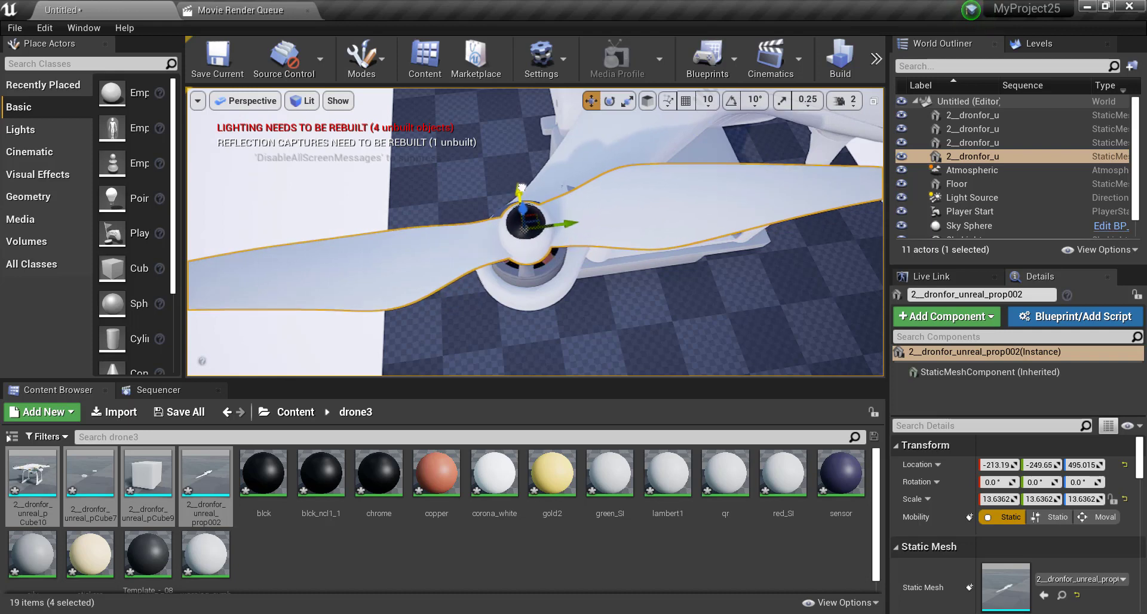
pyautogui.moveTo(525, 199); pyautogui.dragTo(574, 239, button='right')
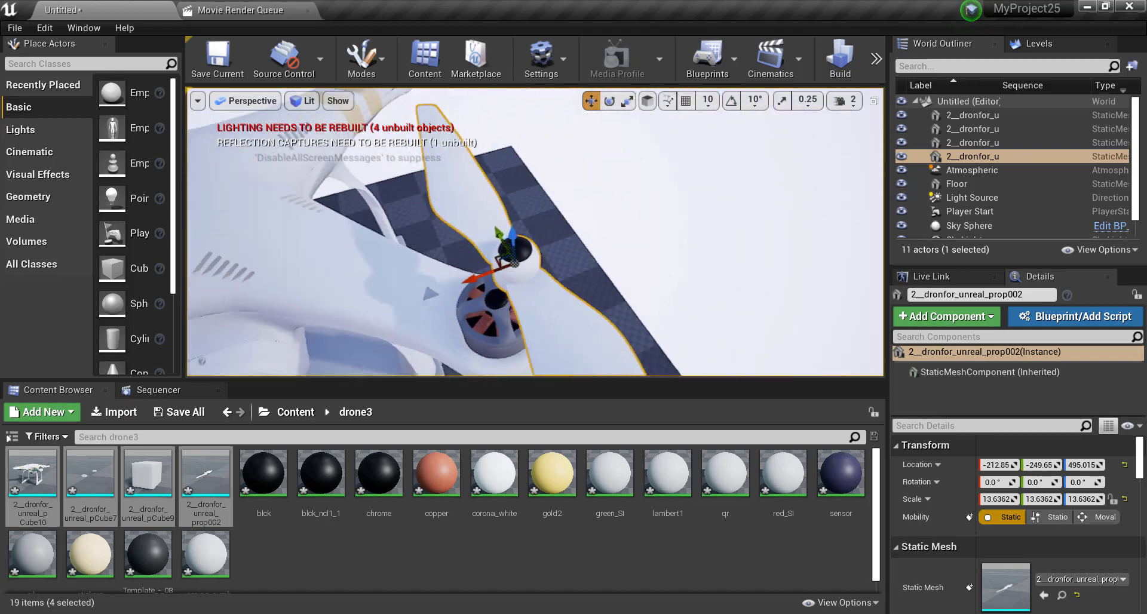
pyautogui.moveTo(526, 290)
pyautogui.mouseDown()
pyautogui.moveTo(515, 272)
pyautogui.moveTo(536, 255)
pyautogui.mouseUp()
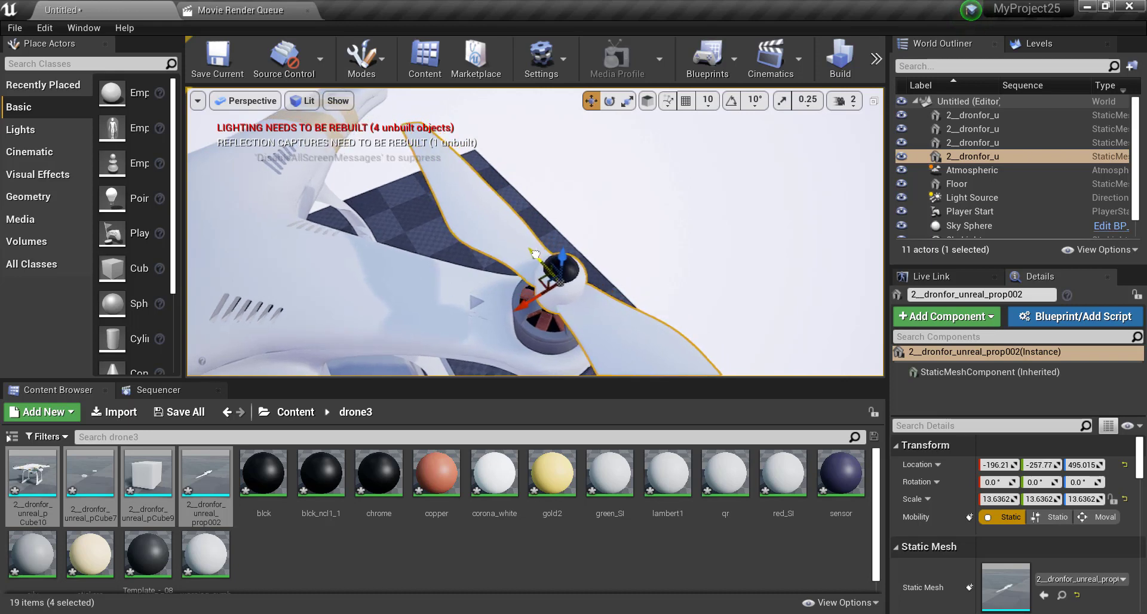
pyautogui.moveTo(543, 284); pyautogui.dragTo(243, 154, button='right')
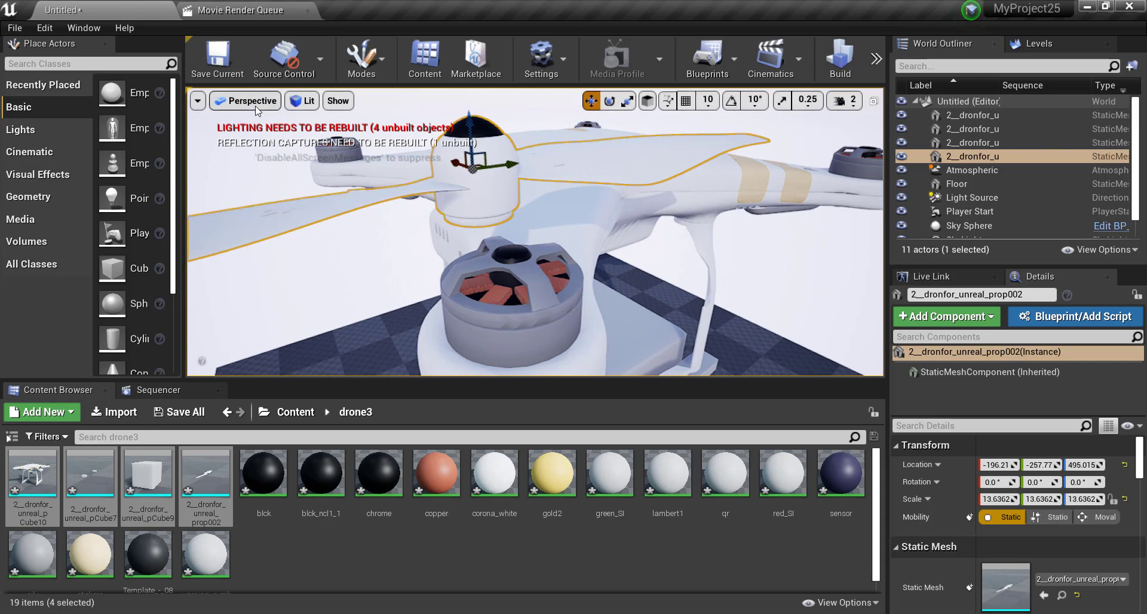
# In Top orthographic view, fine-tune prop002 to X -203.41, Y -251.29
pyautogui.click(238, 99)
pyautogui.click(243, 153)
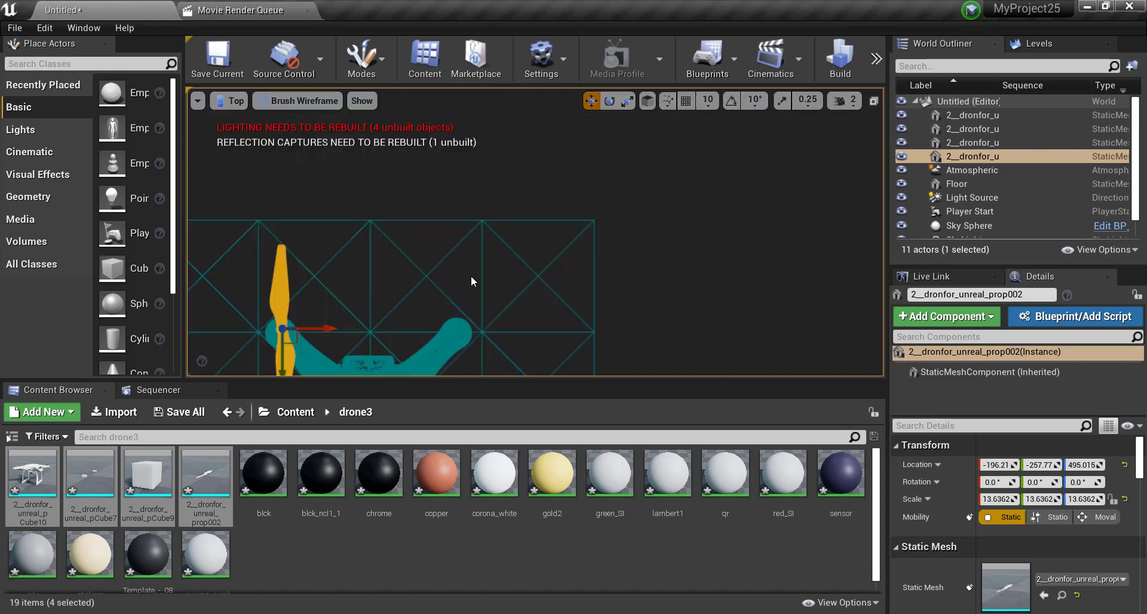
pyautogui.scroll(-3, 474, 282)
pyautogui.scroll(2, 357, 321)
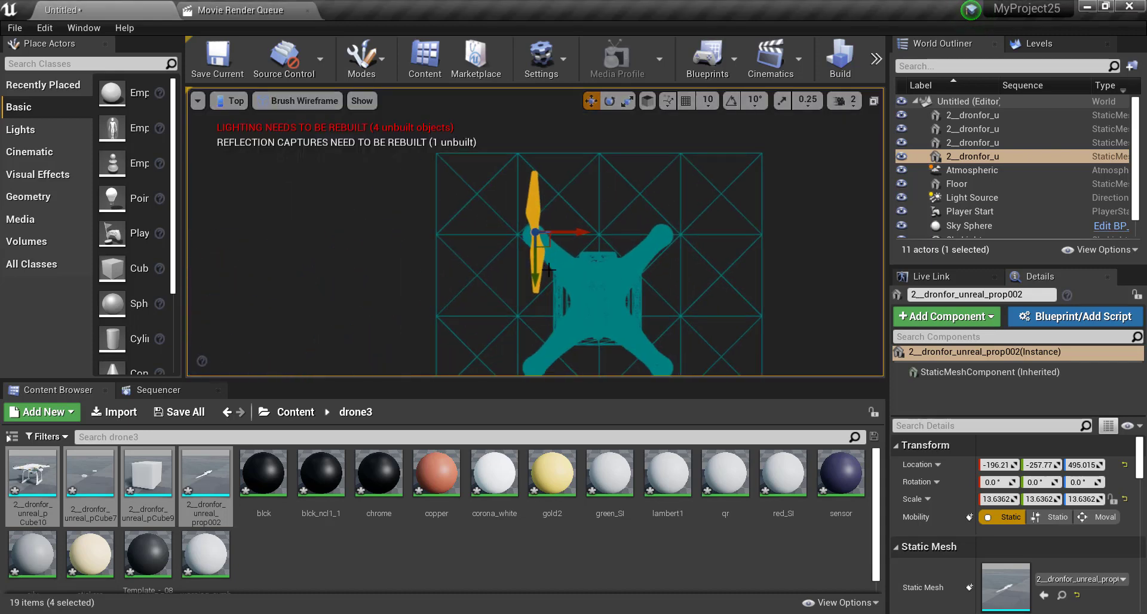
pyautogui.scroll(4, 529, 232)
pyautogui.moveTo(514, 235); pyautogui.dragTo(515, 247)
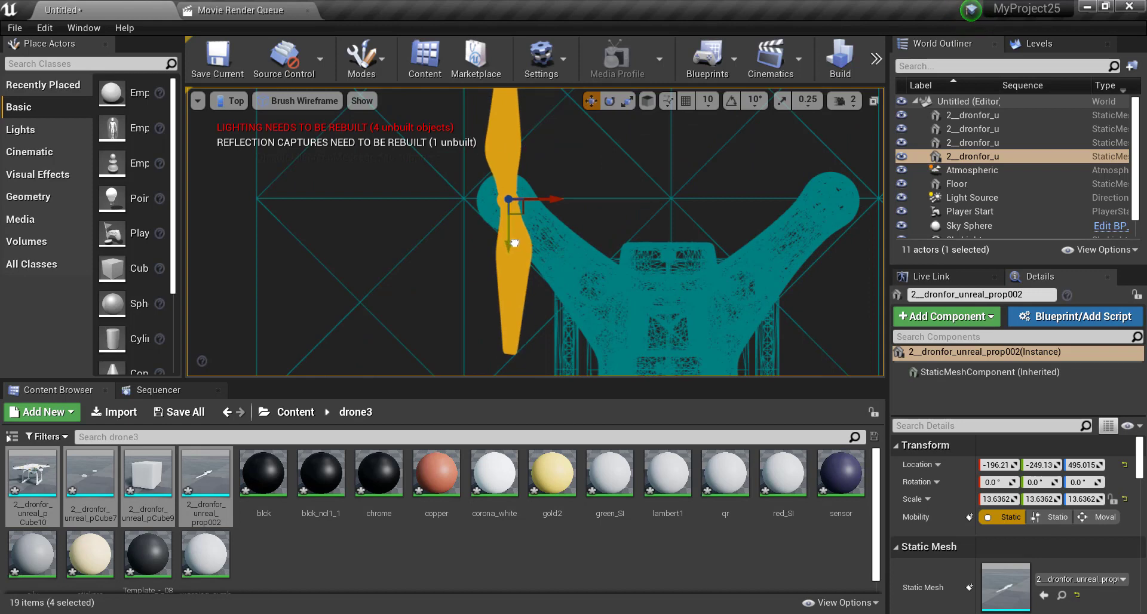
pyautogui.moveTo(554, 204); pyautogui.dragTo(525, 238)
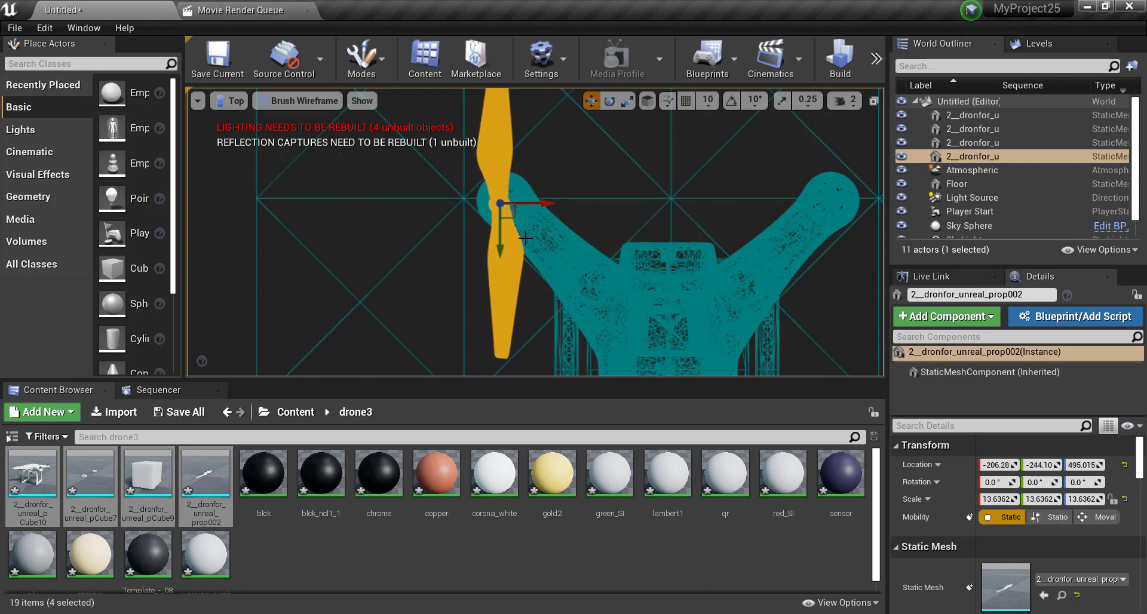
pyautogui.moveTo(532, 199); pyautogui.dragTo(511, 197)
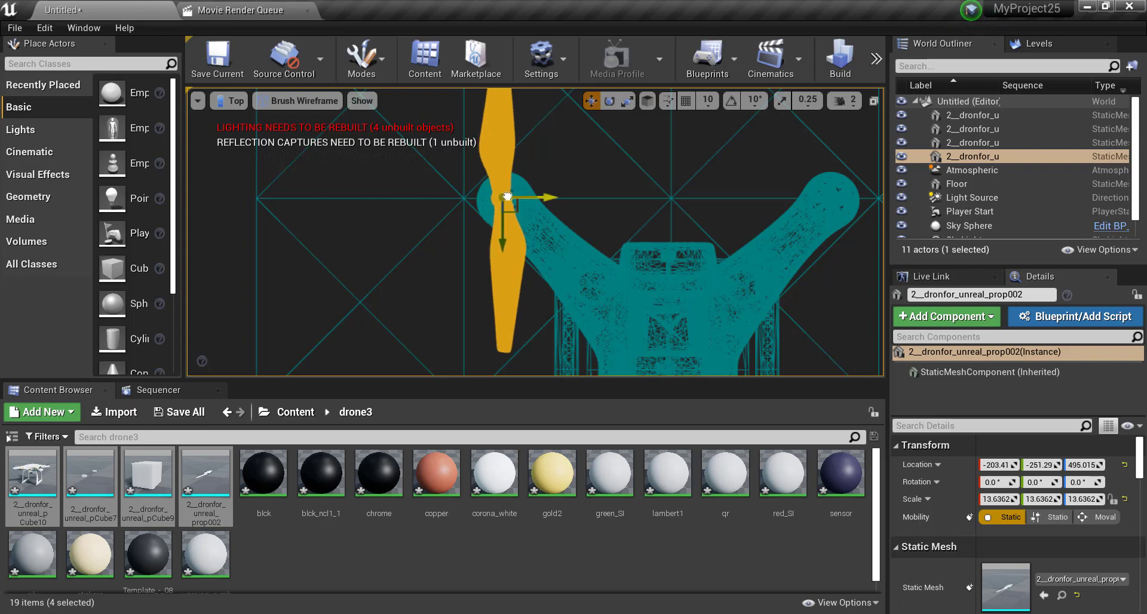
# In Left view, lower prop002 onto the motor hub at Z 481.344
pyautogui.click(230, 101)
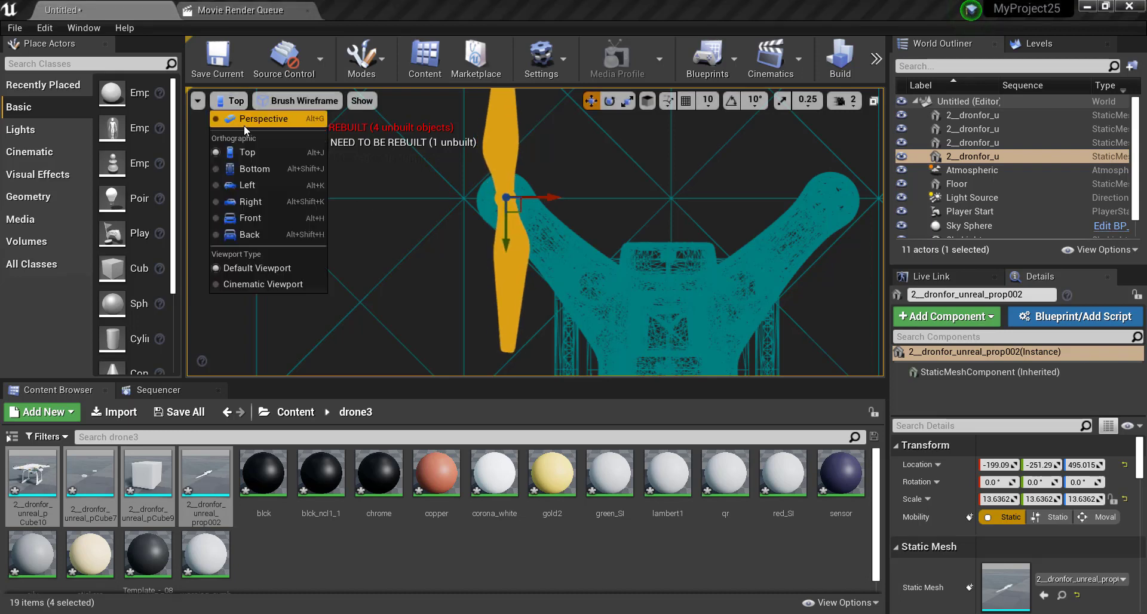
pyautogui.click(248, 186)
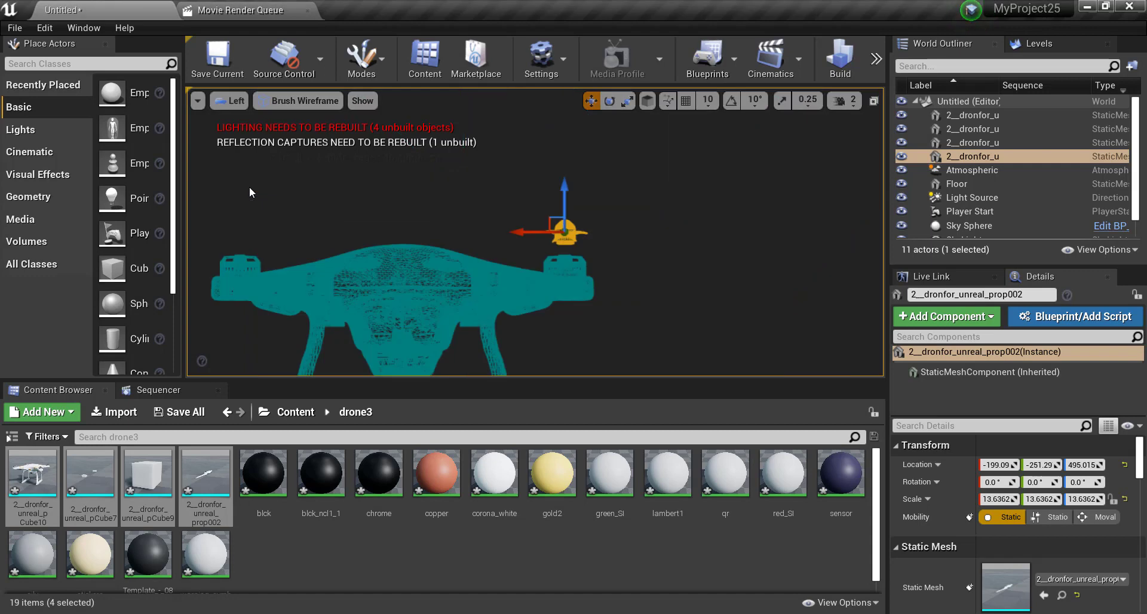
pyautogui.moveTo(564, 185); pyautogui.dragTo(565, 195)
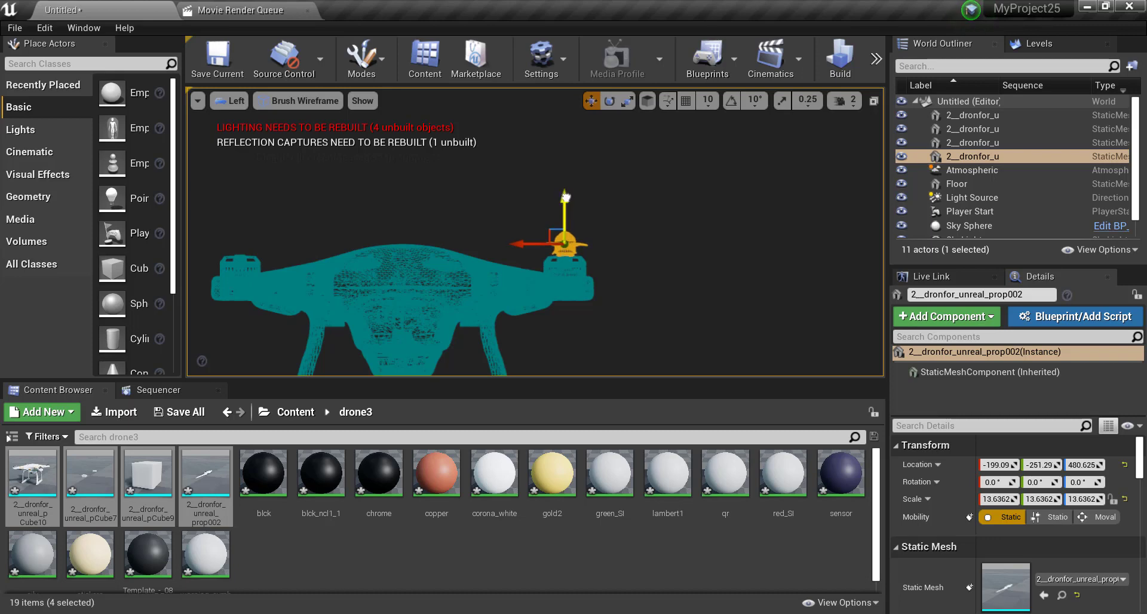
# Check the propeller's placement from Right, Front and Back views, then return to Perspective
pyautogui.click(237, 101)
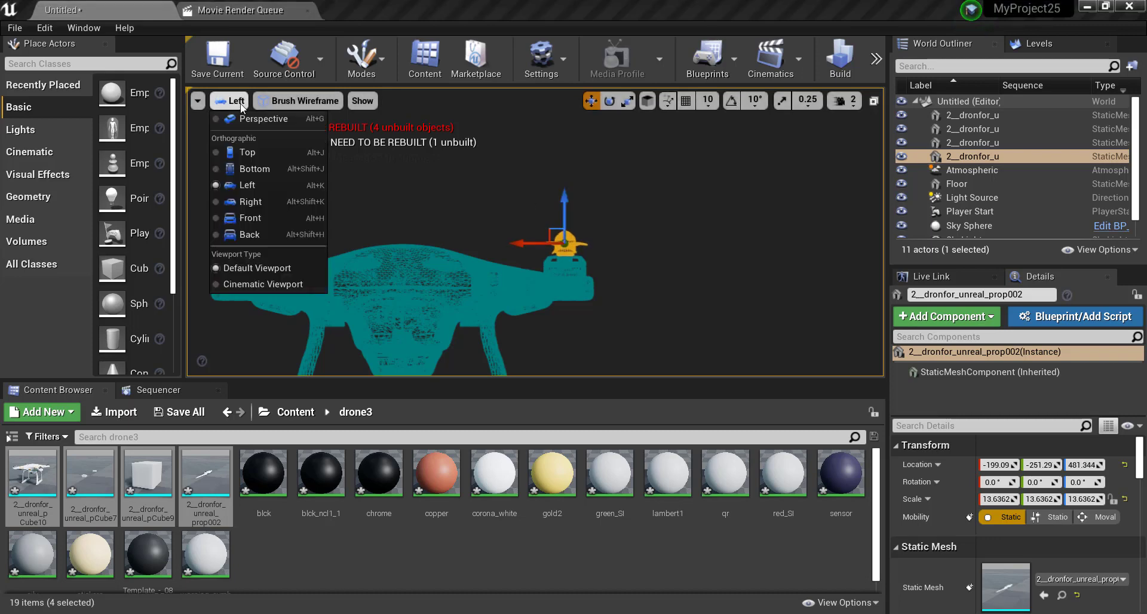
pyautogui.click(261, 202)
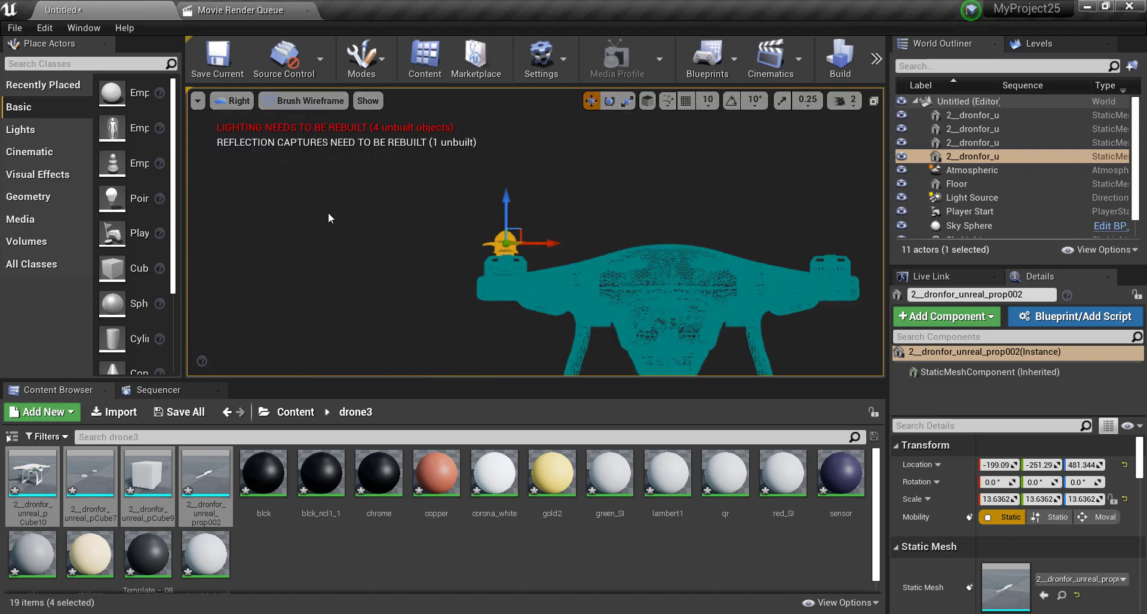
pyautogui.click(234, 101)
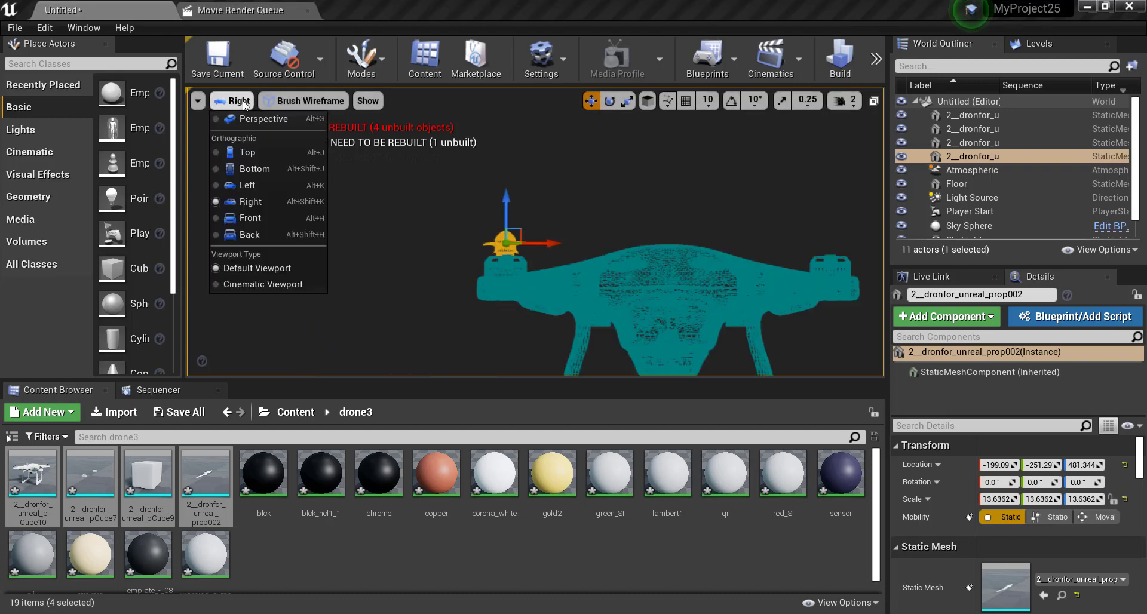
pyautogui.click(255, 216)
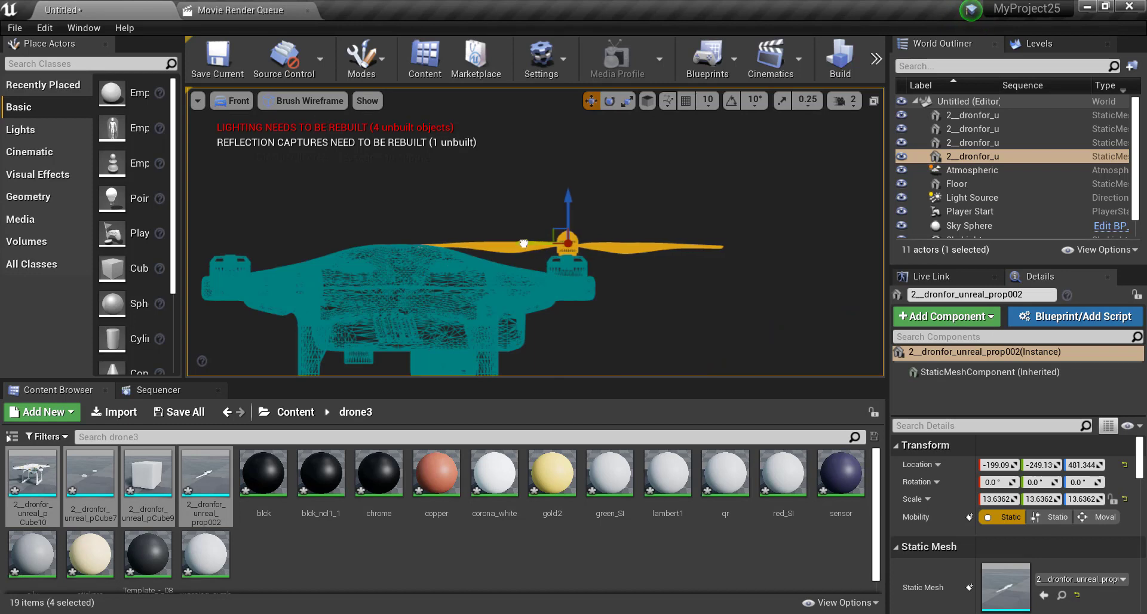
pyautogui.click(239, 102)
pyautogui.click(257, 230)
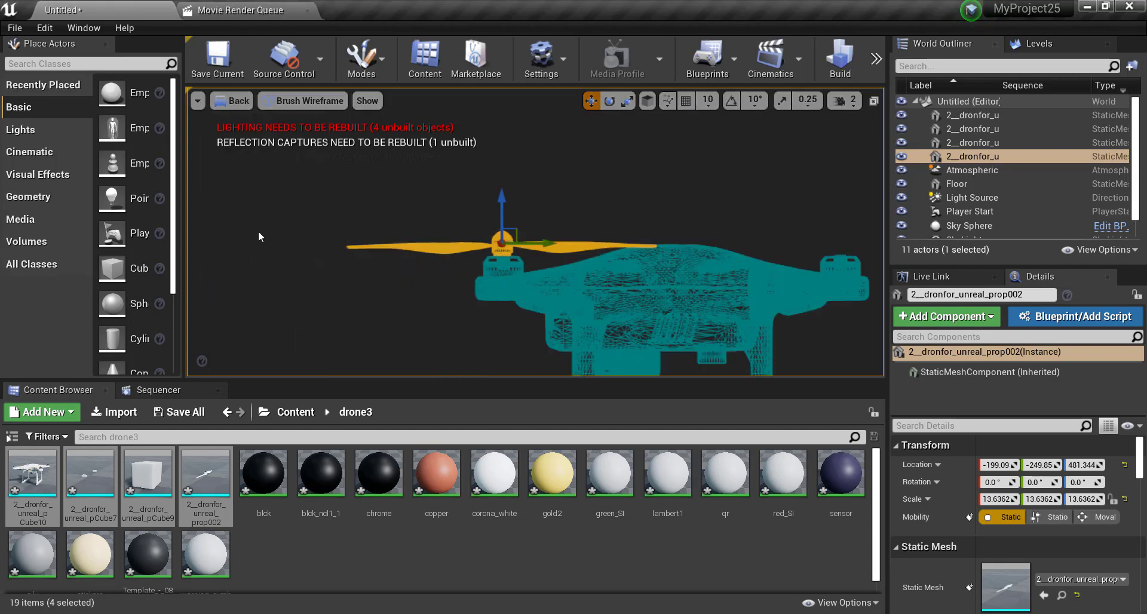
pyautogui.click(239, 102)
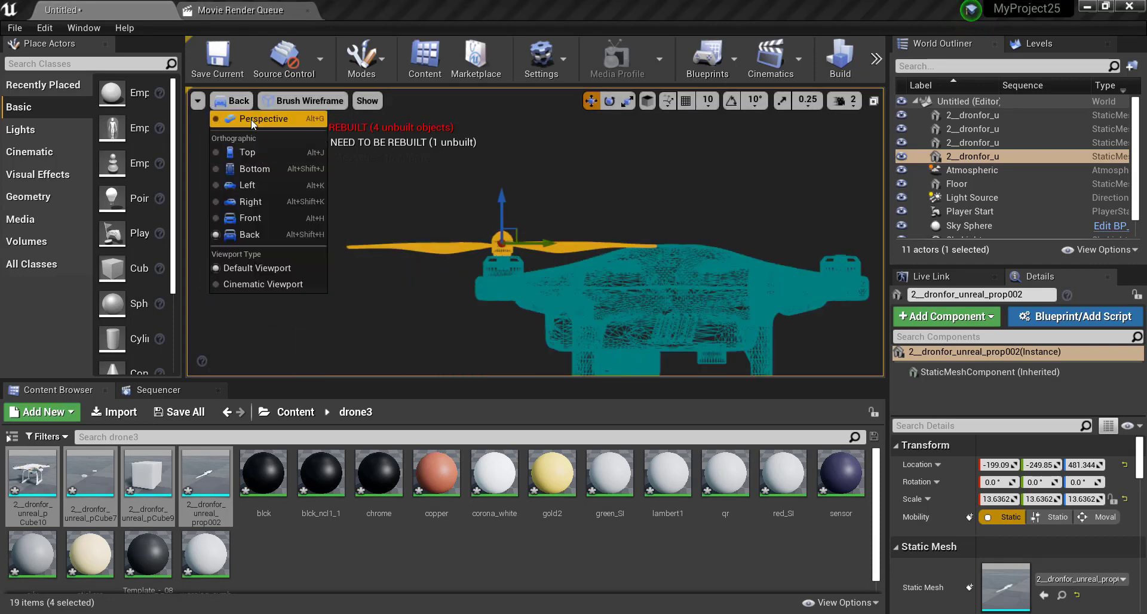
pyautogui.click(252, 121)
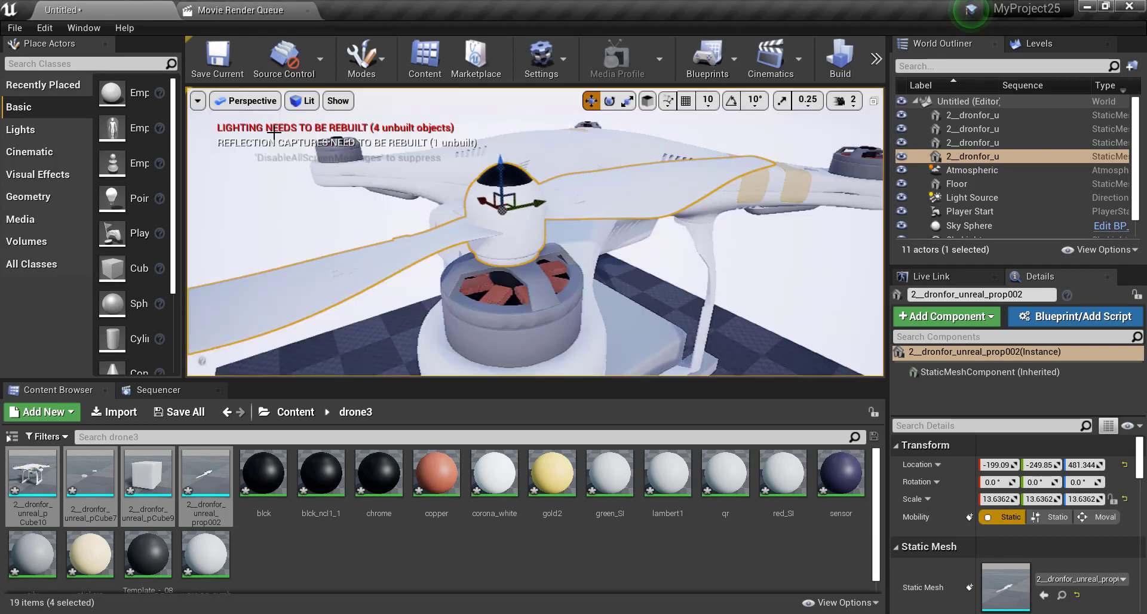
# Duplicate the propeller as prop3 and move it to X 194.523 over another motor
pyautogui.click(670, 164)
pyautogui.moveTo(670, 165); pyautogui.dragTo(670, 165, button='right')
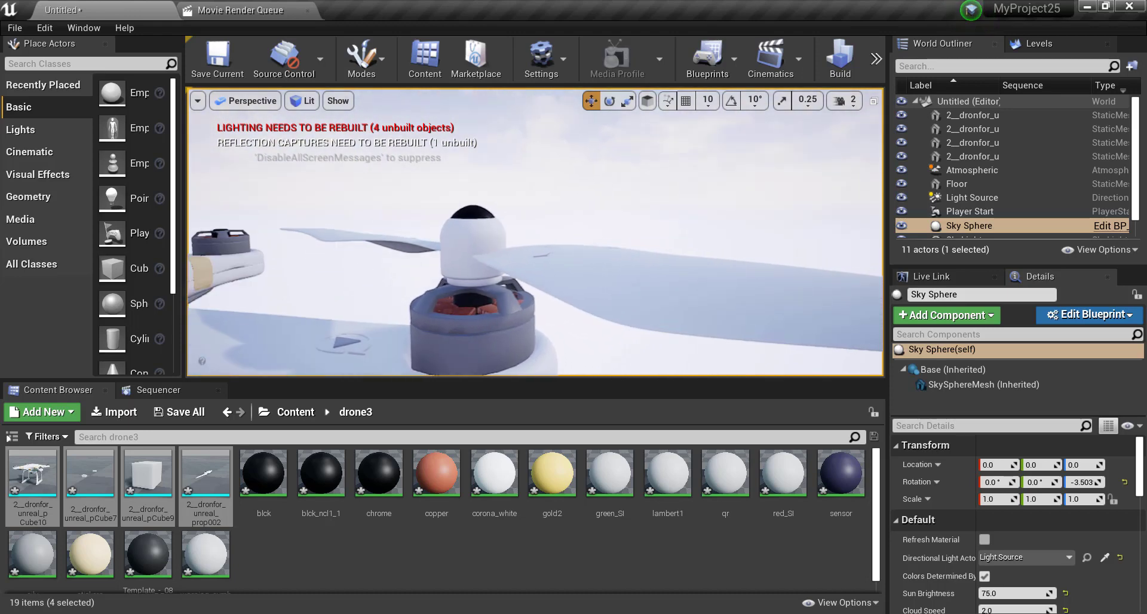
pyautogui.moveTo(510, 222); pyautogui.dragTo(509, 222, button='right')
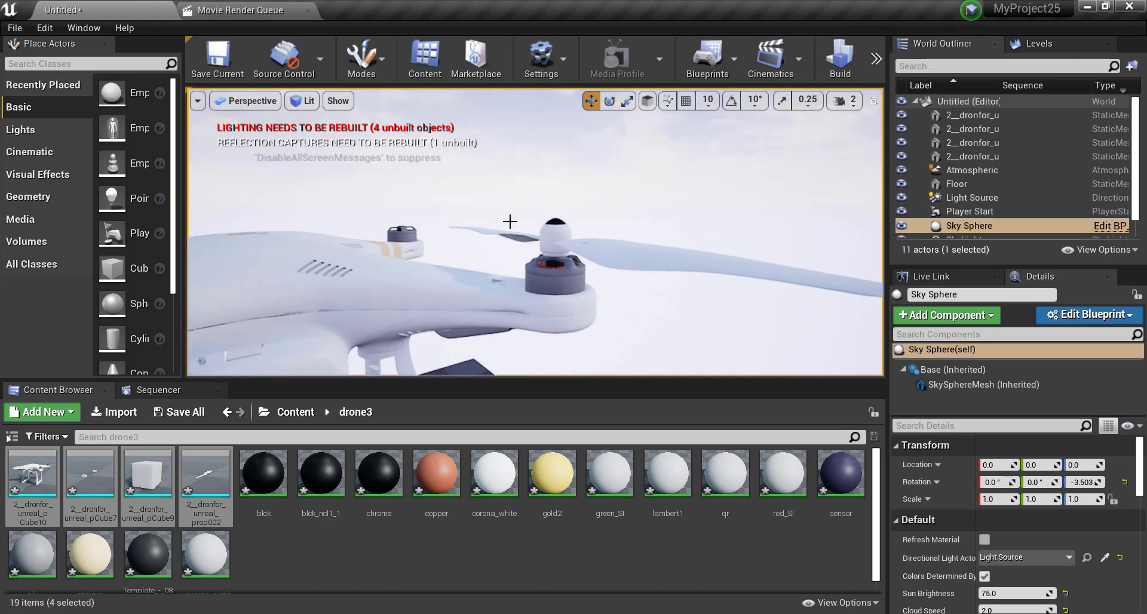
pyautogui.click(551, 230)
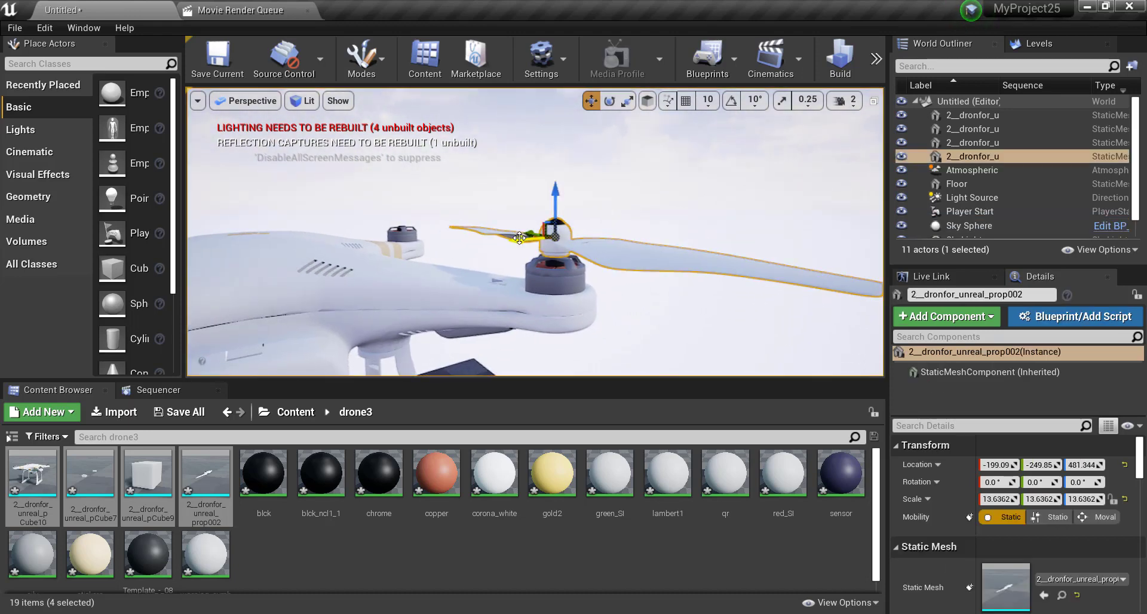
pyautogui.keyDown('alt'); pyautogui.moveTo(520, 238); pyautogui.dragTo(337, 229); pyautogui.keyUp('alt')
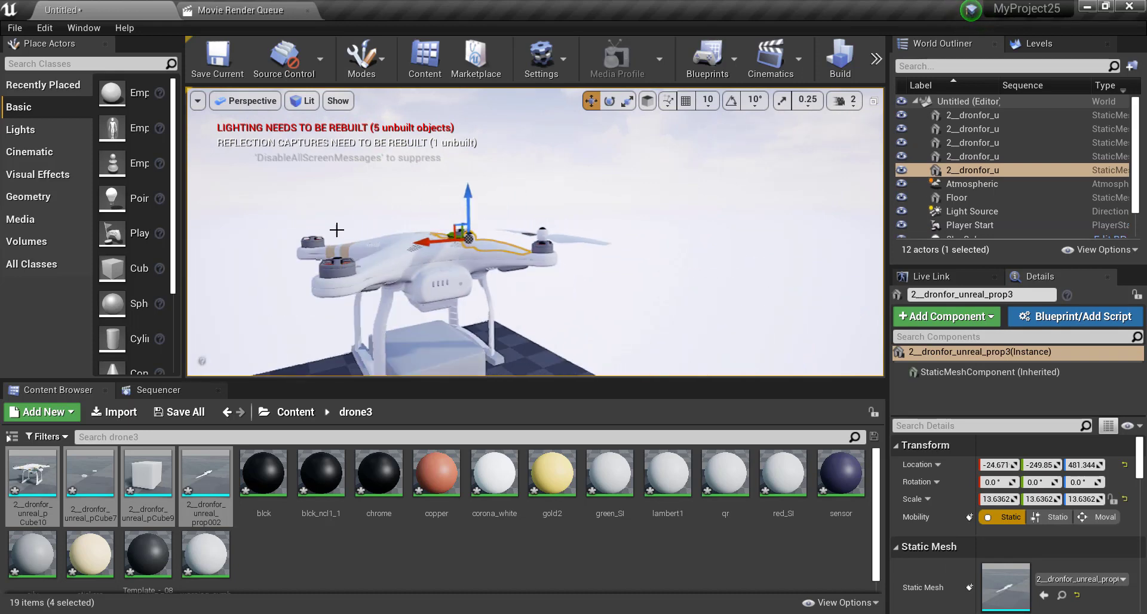
# Select the right propeller prop002 and bring up the Sequencer timeline
pyautogui.scroll(-2, 447, 240)
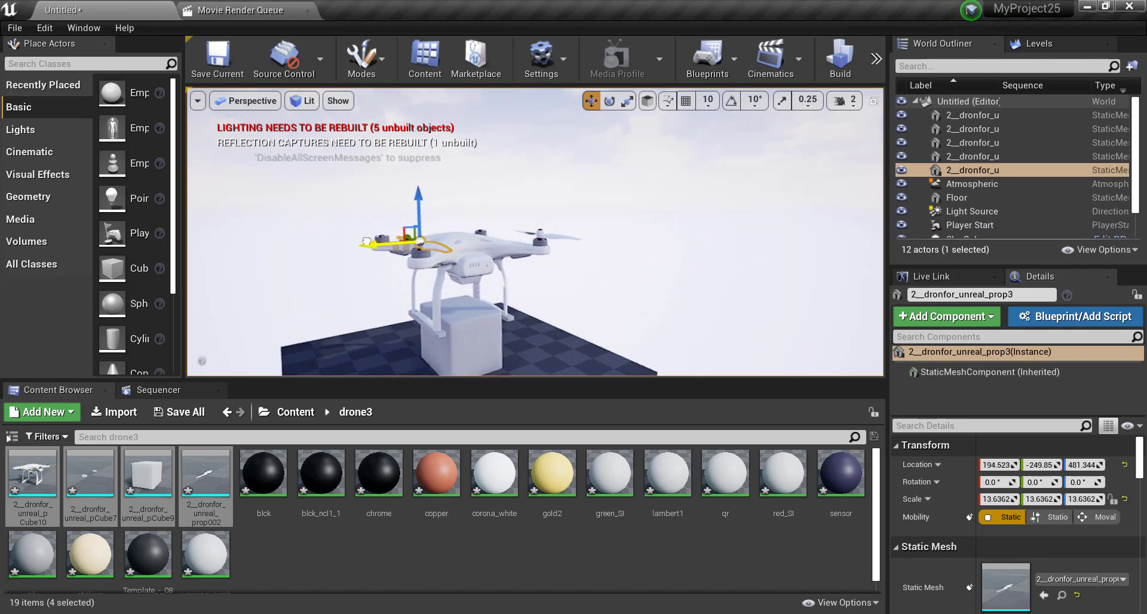
pyautogui.scroll(5, 535, 238)
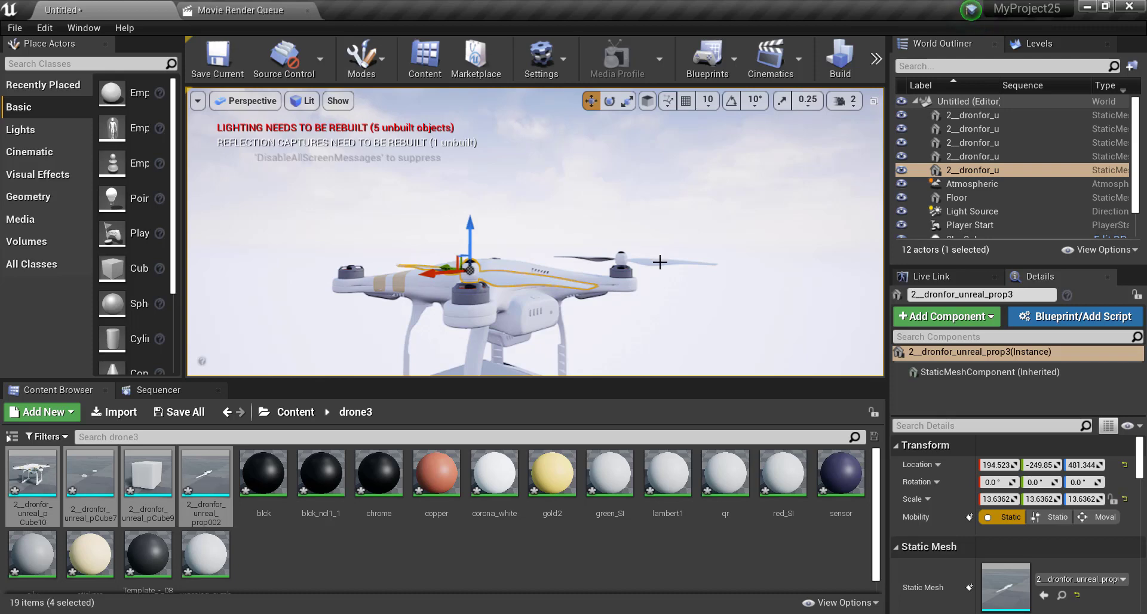
pyautogui.click(660, 262)
pyautogui.click(161, 390)
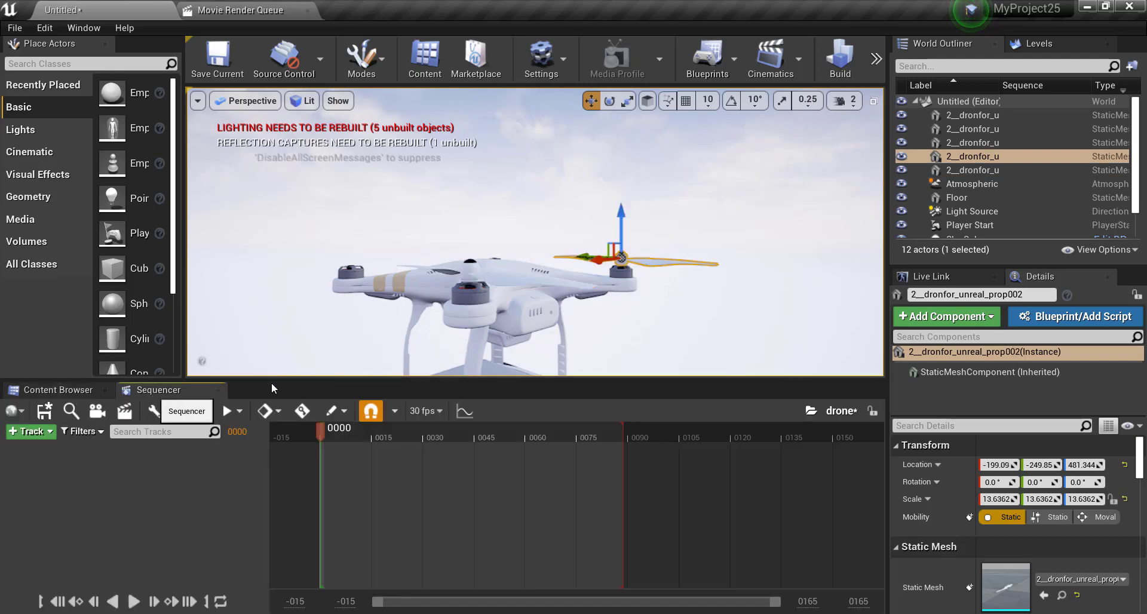
# Add the drone body 2_dronfor_unreal_pCube10 to the sequence via Actor To Sequencer
pyautogui.click(524, 323)
pyautogui.rightClick(142, 507)
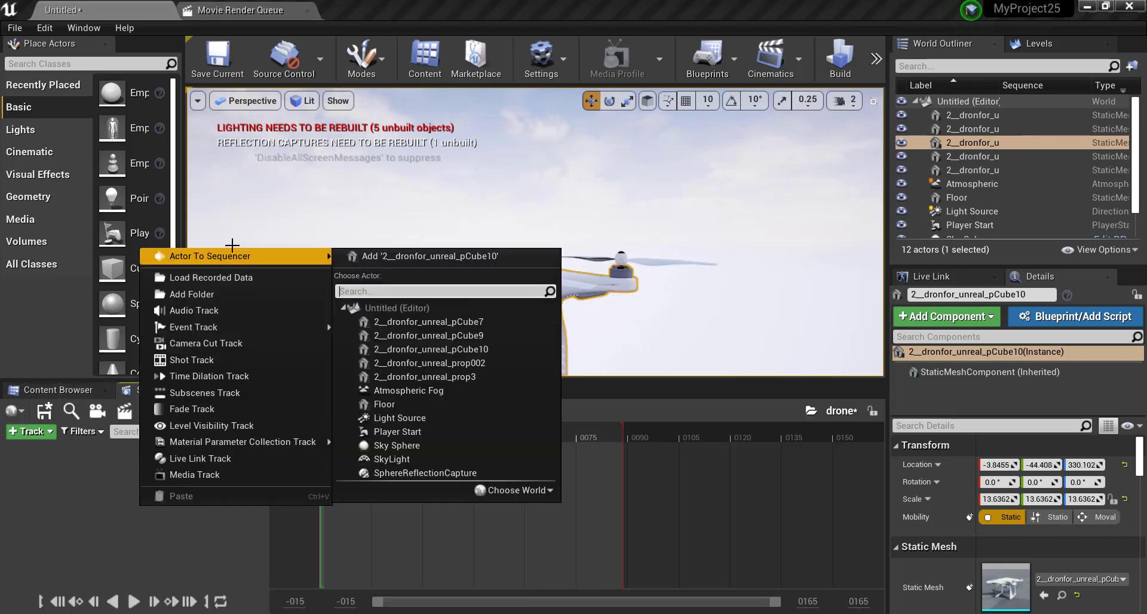
pyautogui.click(232, 246)
pyautogui.click(484, 299)
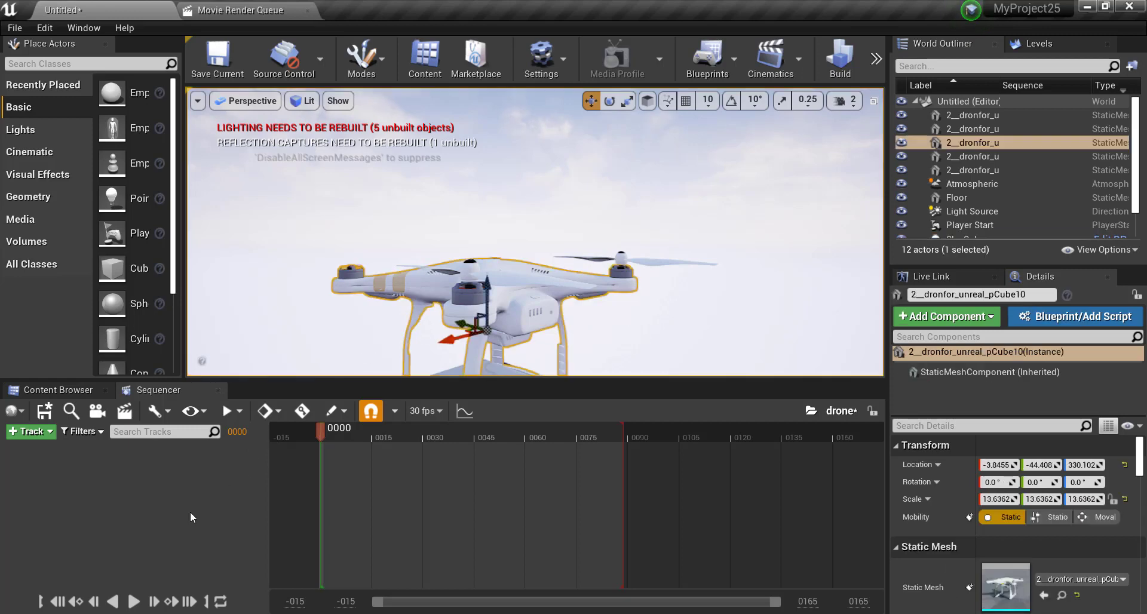
pyautogui.rightClick(191, 512)
pyautogui.moveTo(251, 259)
pyautogui.click(472, 259)
pyautogui.click(196, 496)
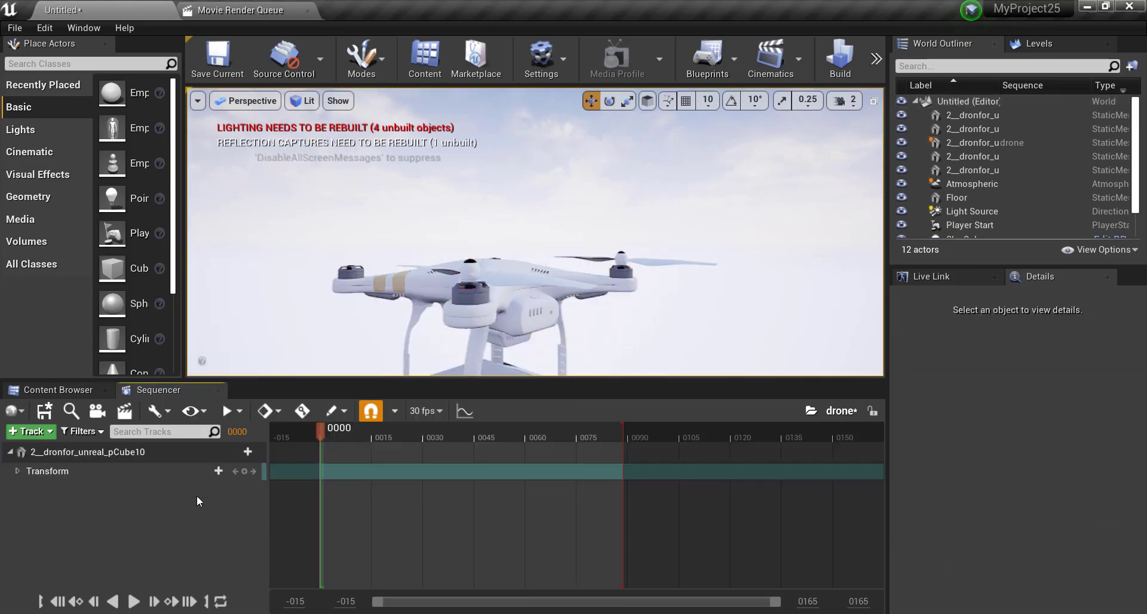
# Add propeller 2_dronfor_unreal_prop002 to the sequence via Actor To Sequencer
pyautogui.click(670, 264)
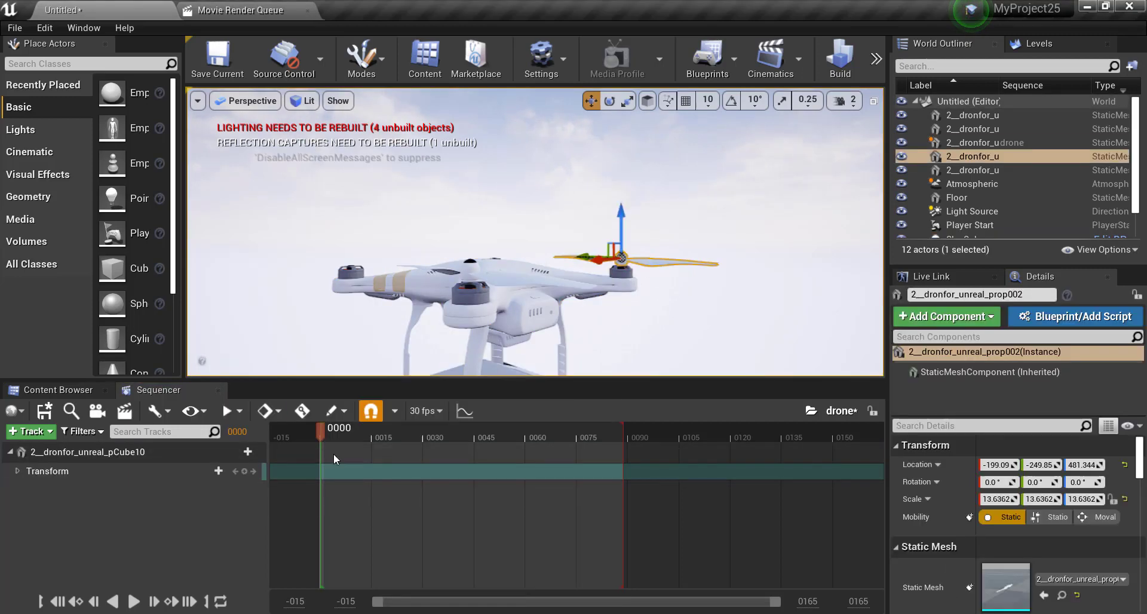
pyautogui.rightClick(170, 525)
pyautogui.moveTo(269, 269)
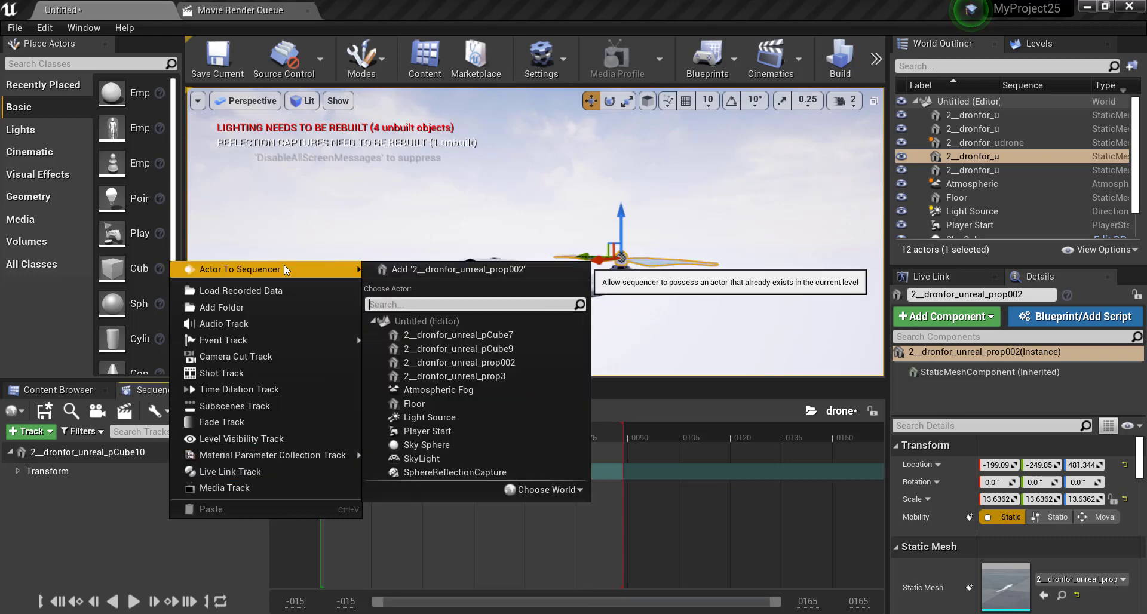
pyautogui.click(445, 270)
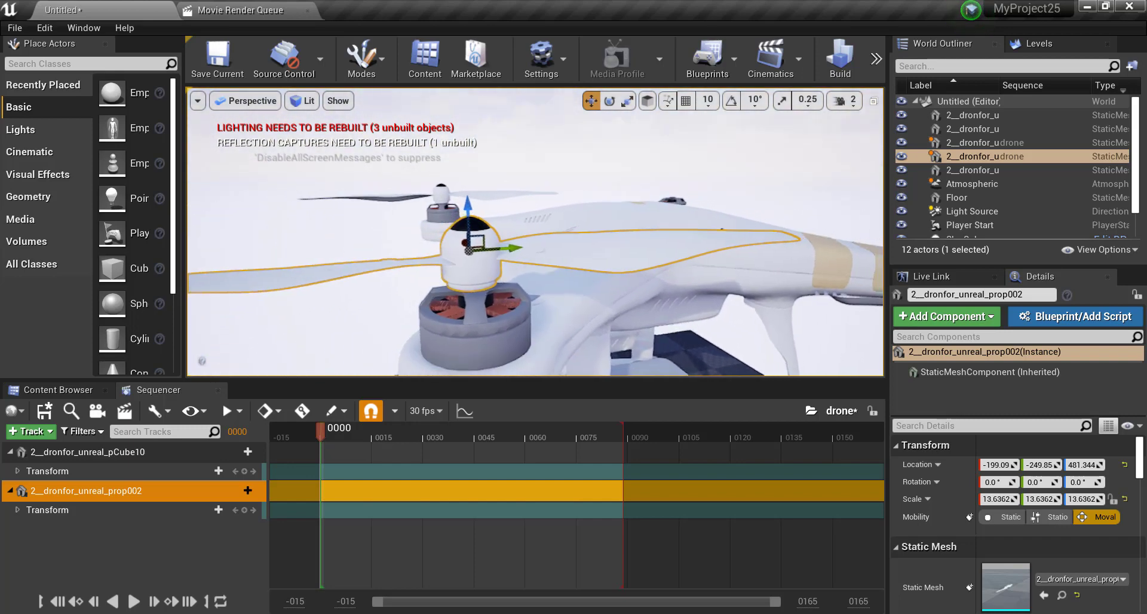
# Expand prop002's Transform rotation channels, test-rotate it, then undo the rotation and the added track
pyautogui.click(17, 511)
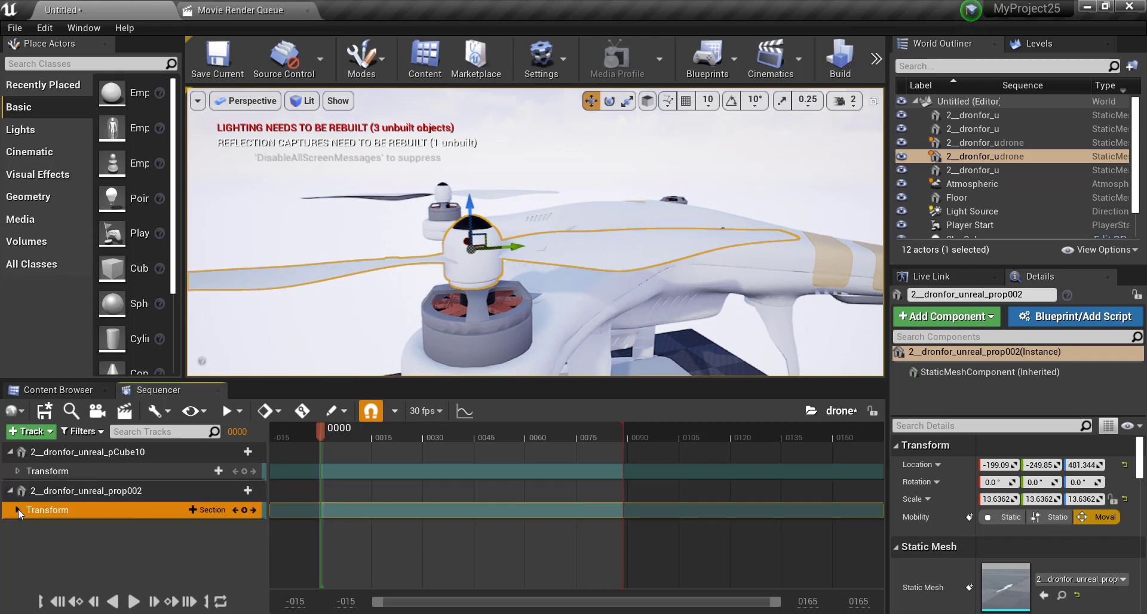
pyautogui.click(17, 509)
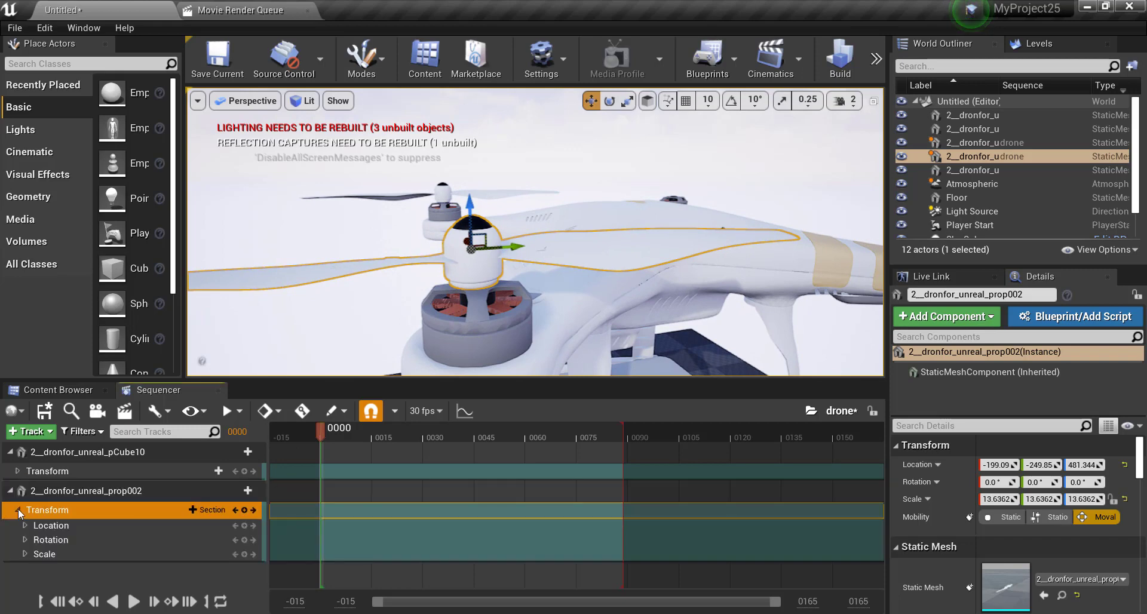
pyautogui.click(25, 539)
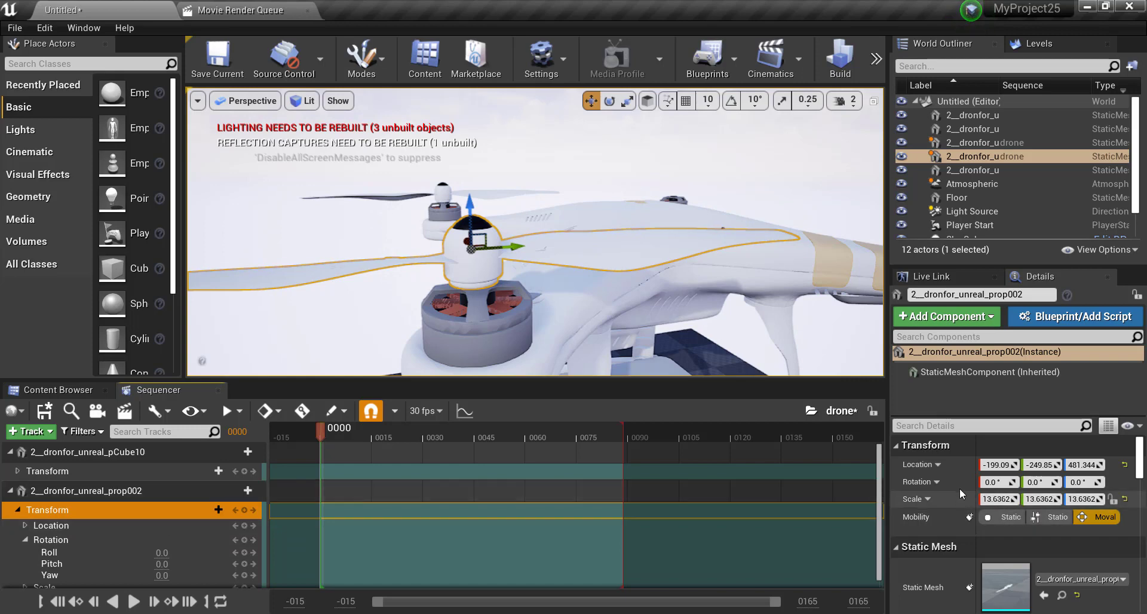
pyautogui.moveTo(995, 482)
pyautogui.mouseDown()
pyautogui.moveTo(1098, 482)
pyautogui.moveTo(1070, 482)
pyautogui.mouseUp()
pyautogui.hotkey('ctrl', 'z')
pyautogui.hotkey('ctrl', 'z')
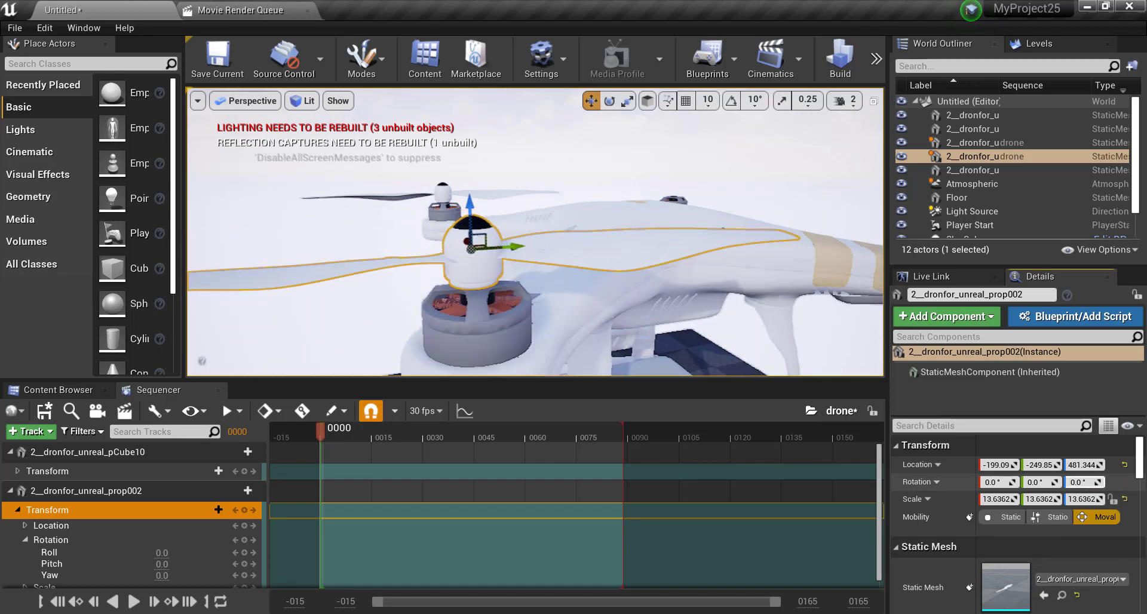
pyautogui.hotkey('ctrl', 'z')
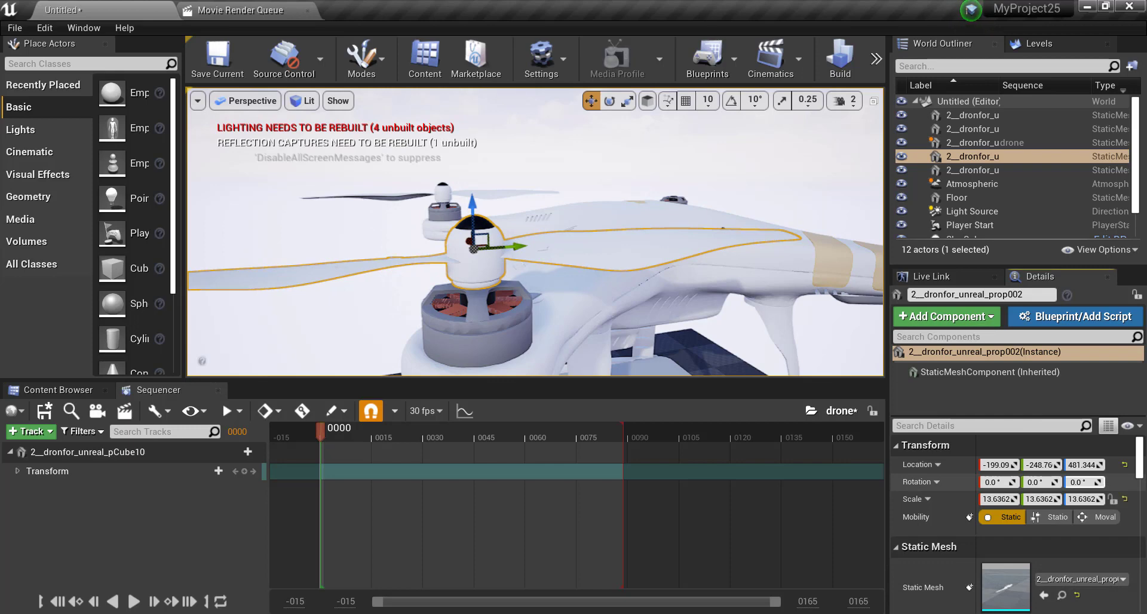
# Test-rotate the propeller and the pCube10 drone body, undoing each change
pyautogui.moveTo(1043, 481); pyautogui.dragTo(1026, 463)
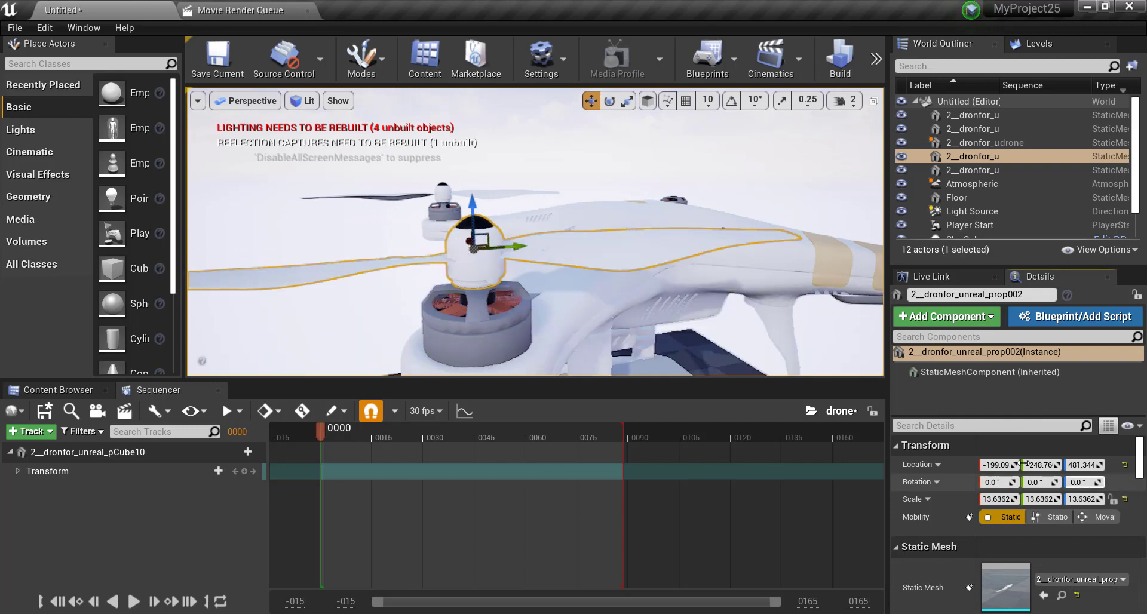
pyautogui.hotkey('ctrl', 'z')
pyautogui.moveTo(455, 294); pyautogui.dragTo(478, 305, button='right')
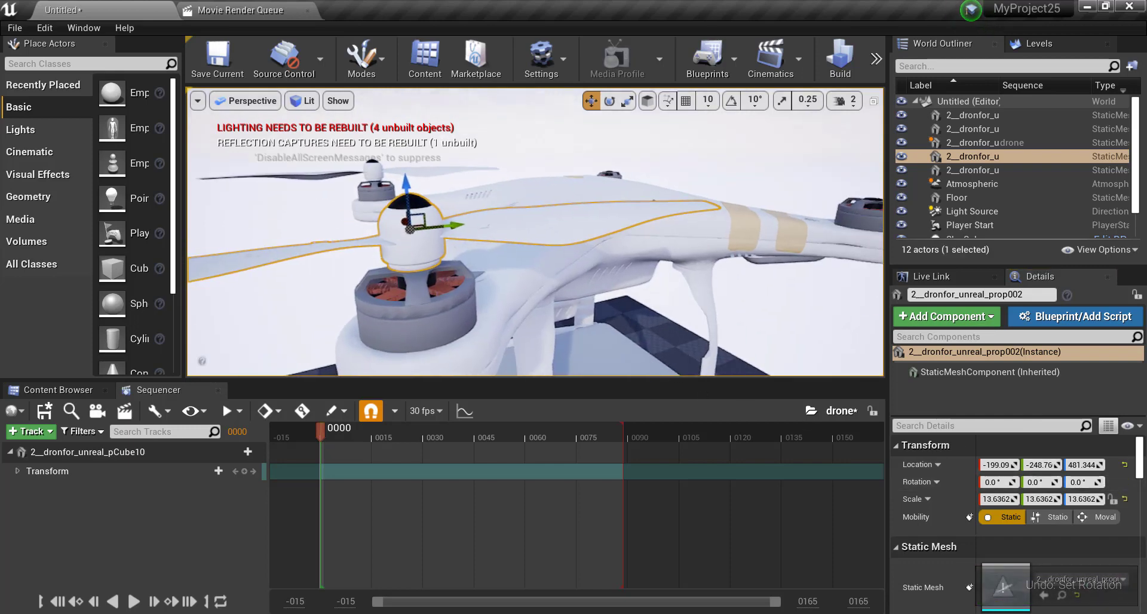
pyautogui.keyDown('alt'); pyautogui.moveTo(557, 245); pyautogui.dragTo(558, 246); pyautogui.keyUp('alt')
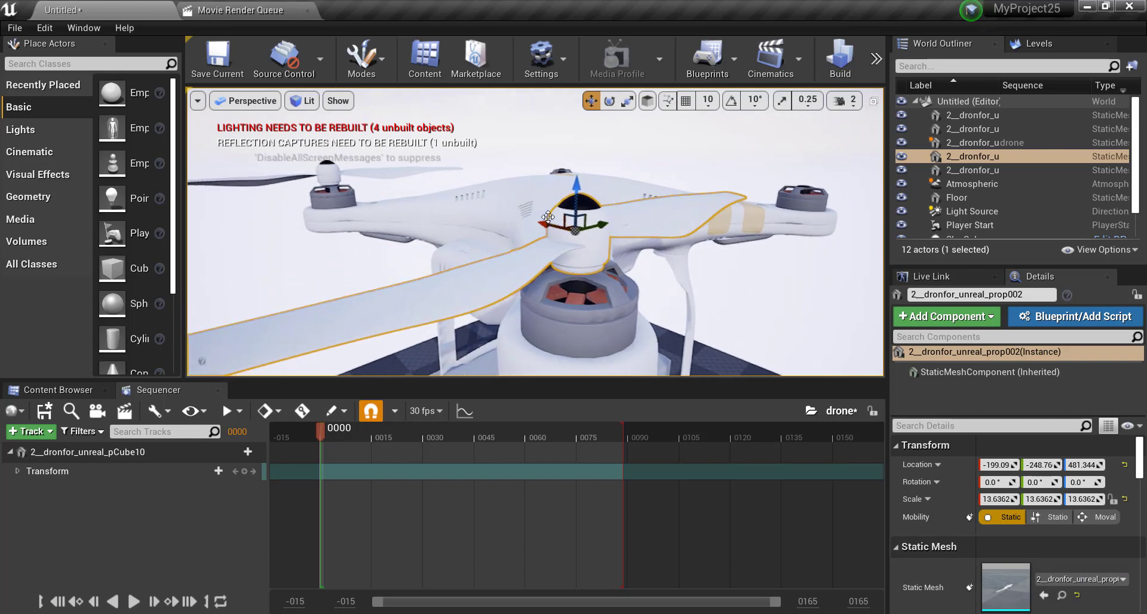
pyautogui.click(546, 221)
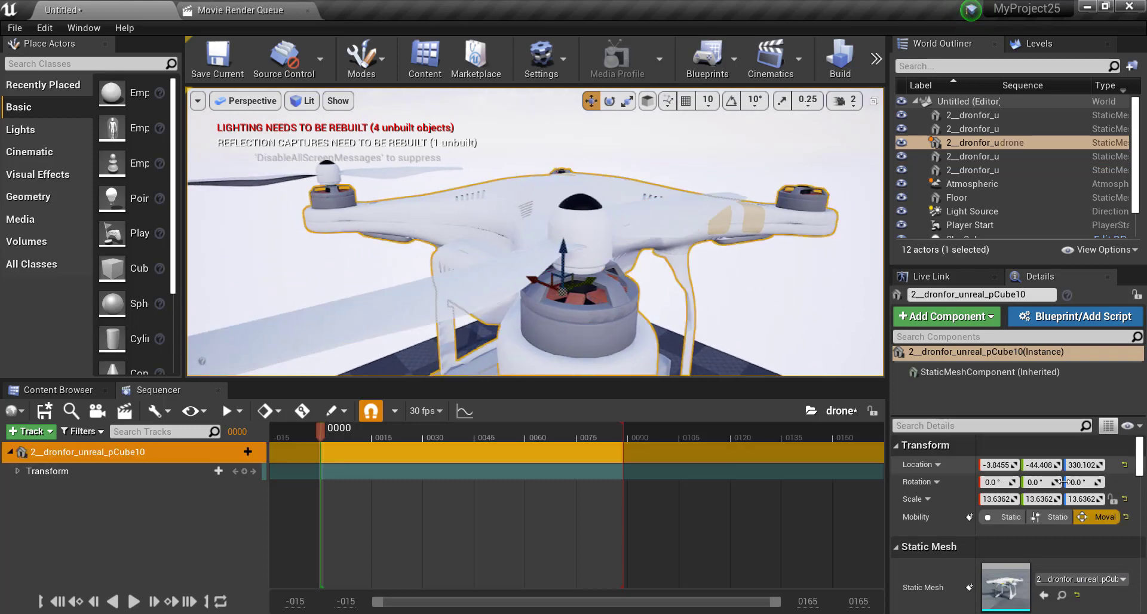
pyautogui.moveTo(1082, 482); pyautogui.dragTo(1081, 481)
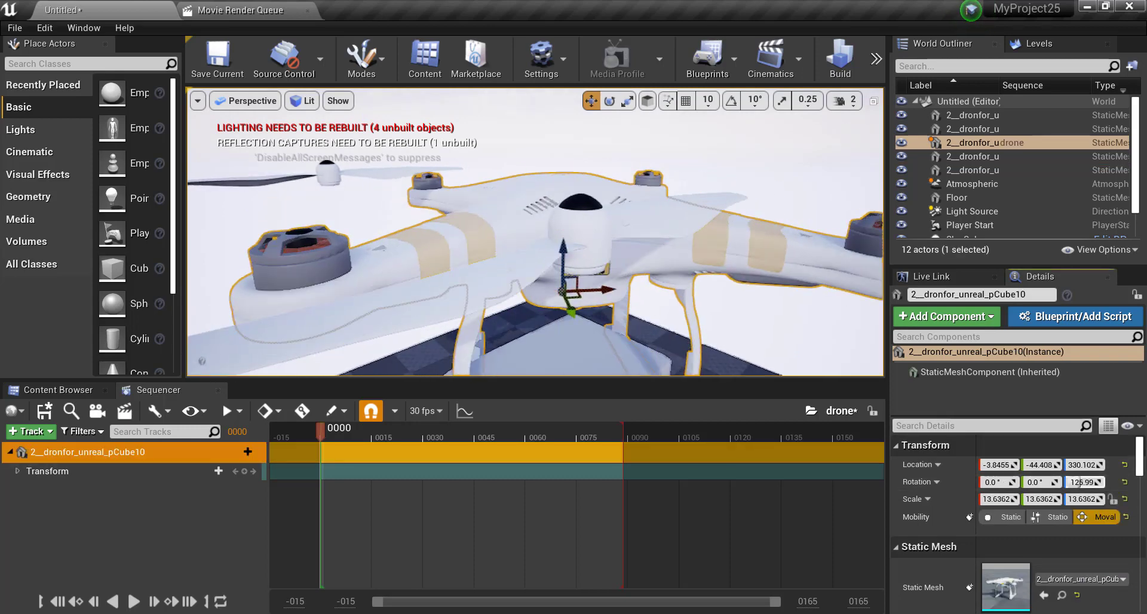
pyautogui.hotkey('ctrl', 'z')
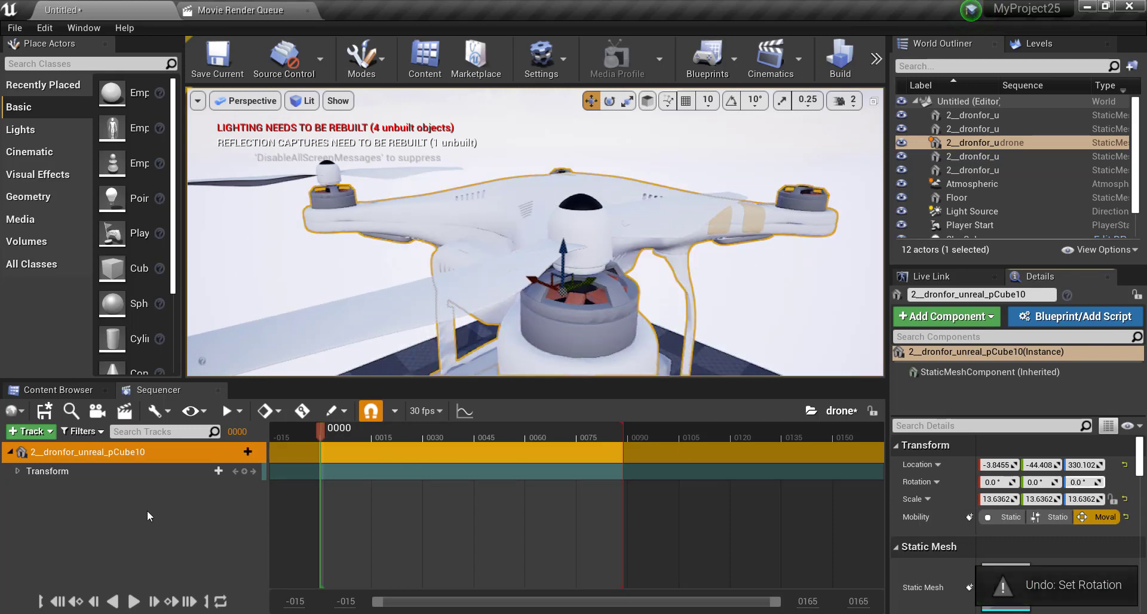
pyautogui.click(147, 511)
pyautogui.hotkey('ctrl', 'z')
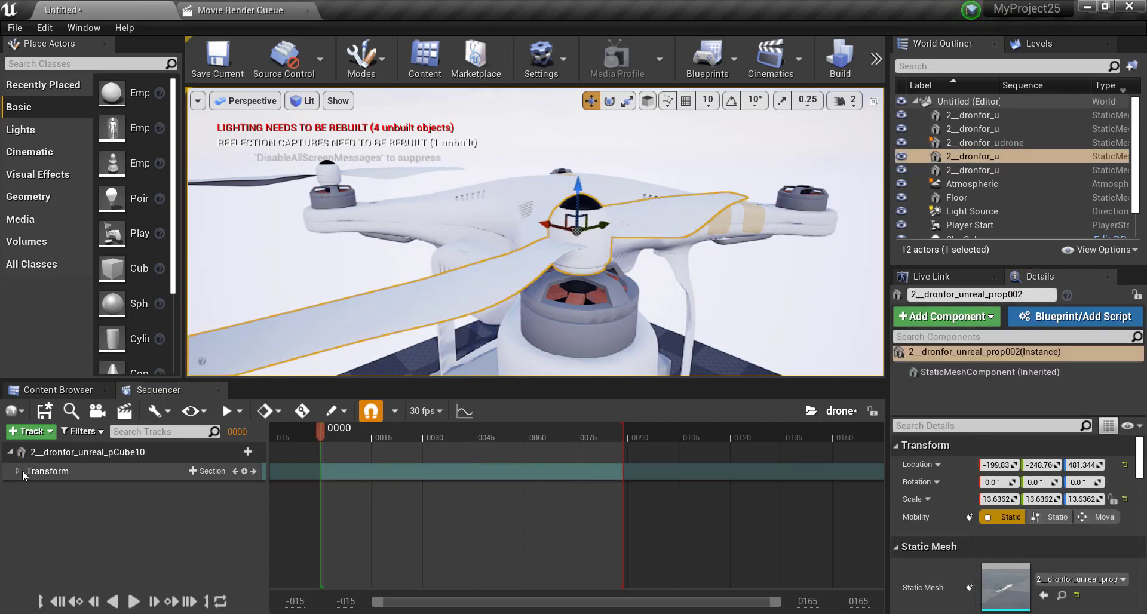
# Add propeller prop002 to the sequence and select its track
pyautogui.rightClick(159, 518)
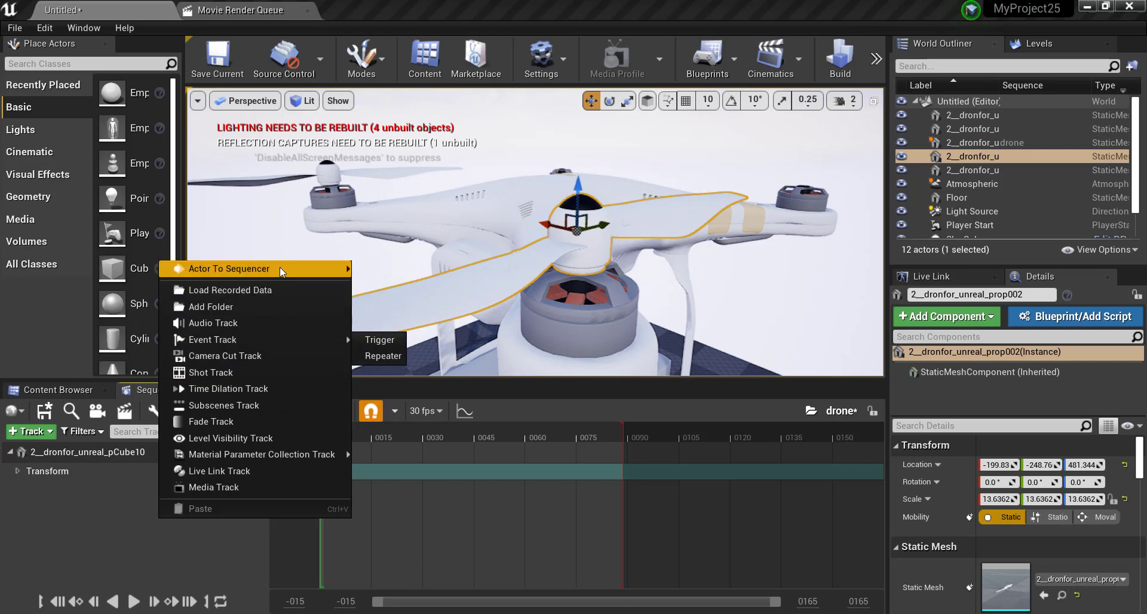
pyautogui.moveTo(280, 269)
pyautogui.click(412, 268)
pyautogui.click(199, 533)
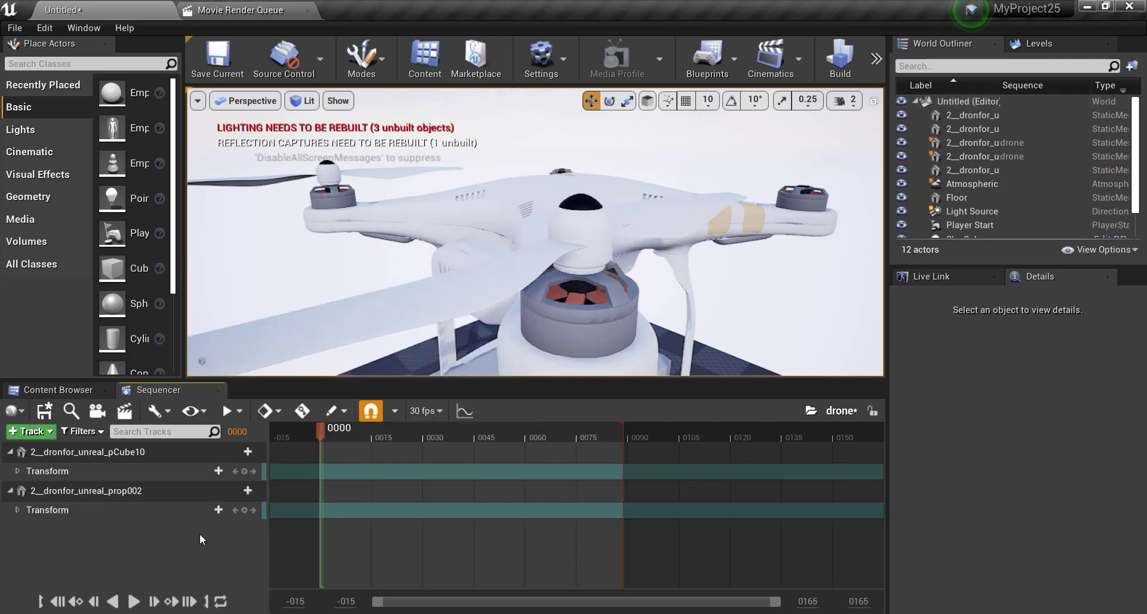
pyautogui.click(133, 488)
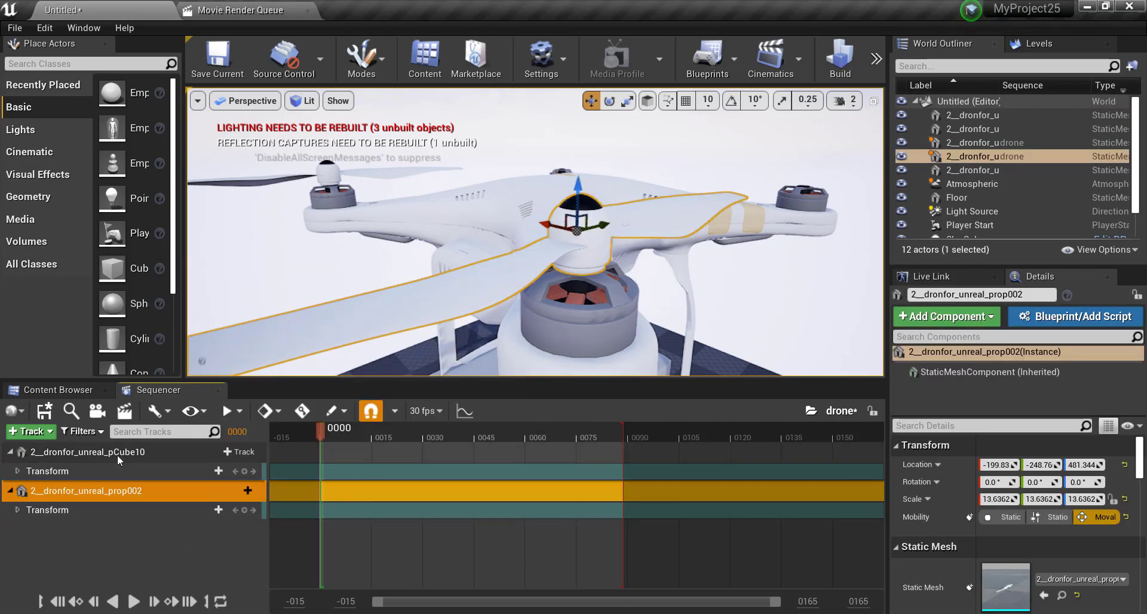
pyautogui.click(117, 453)
pyautogui.click(145, 489)
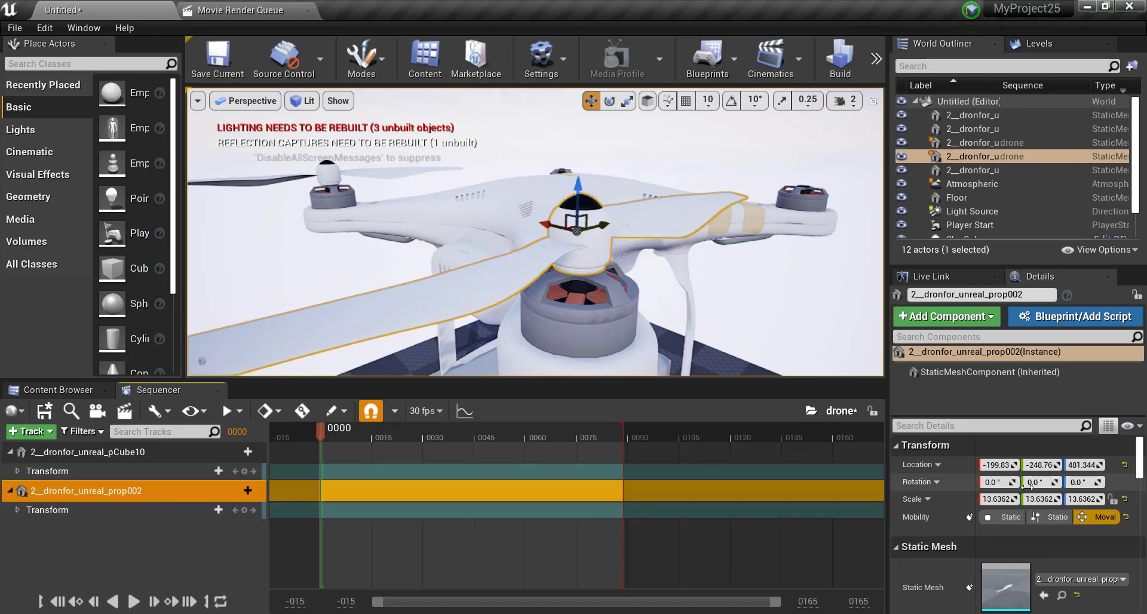
# Test-spin the propeller and set its Z rotation back to 0
pyautogui.moveTo(1077, 482); pyautogui.dragTo(1071, 482)
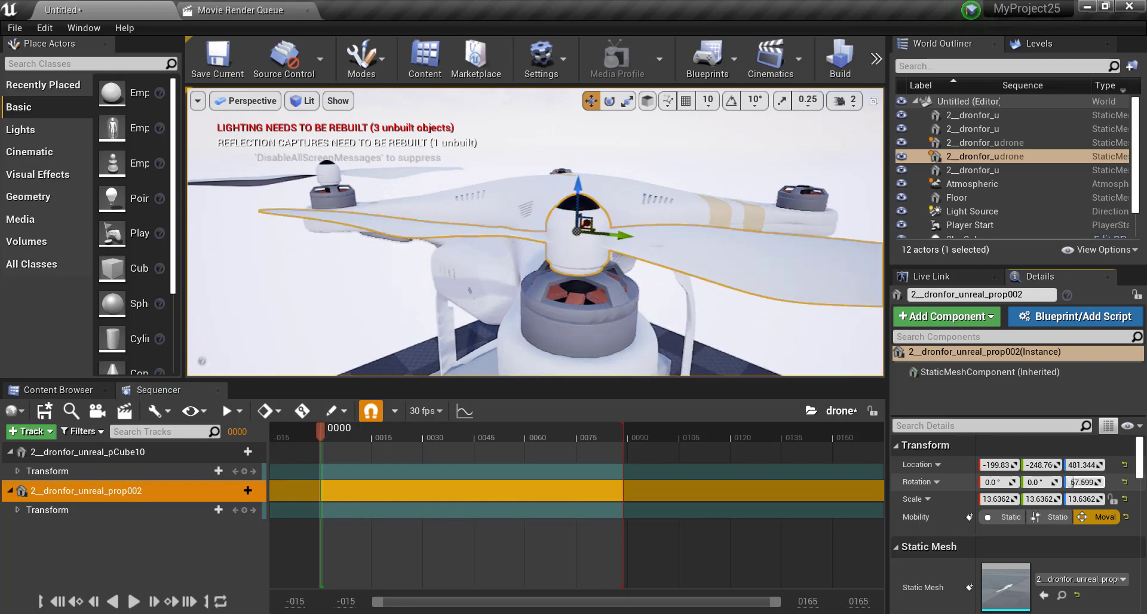
pyautogui.write('0')
pyautogui.press('Return')
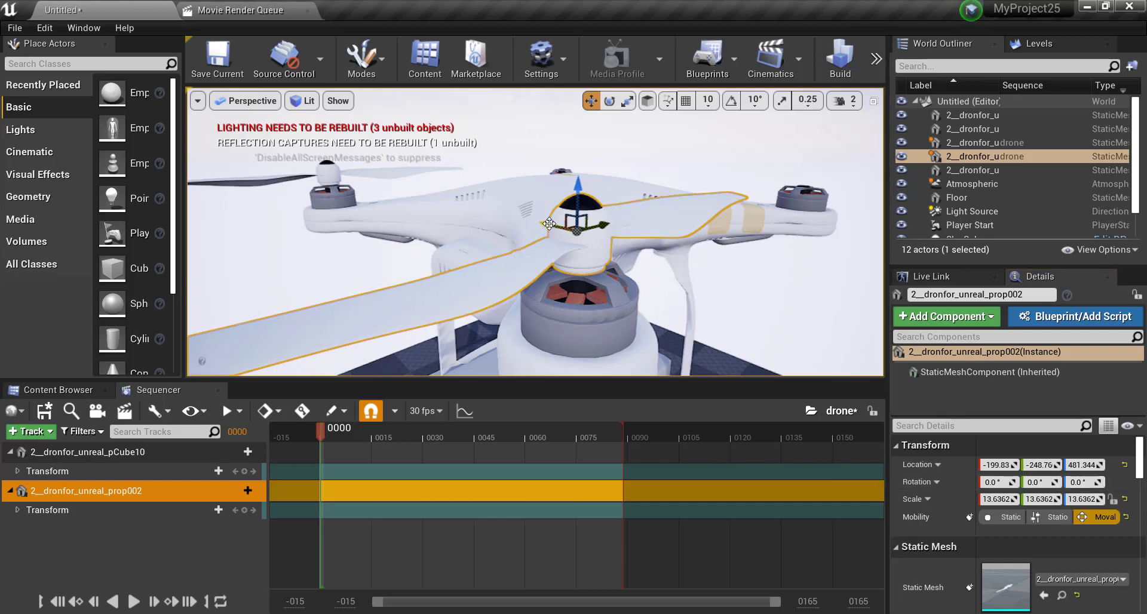
pyautogui.moveTo(549, 224); pyautogui.dragTo(546, 225)
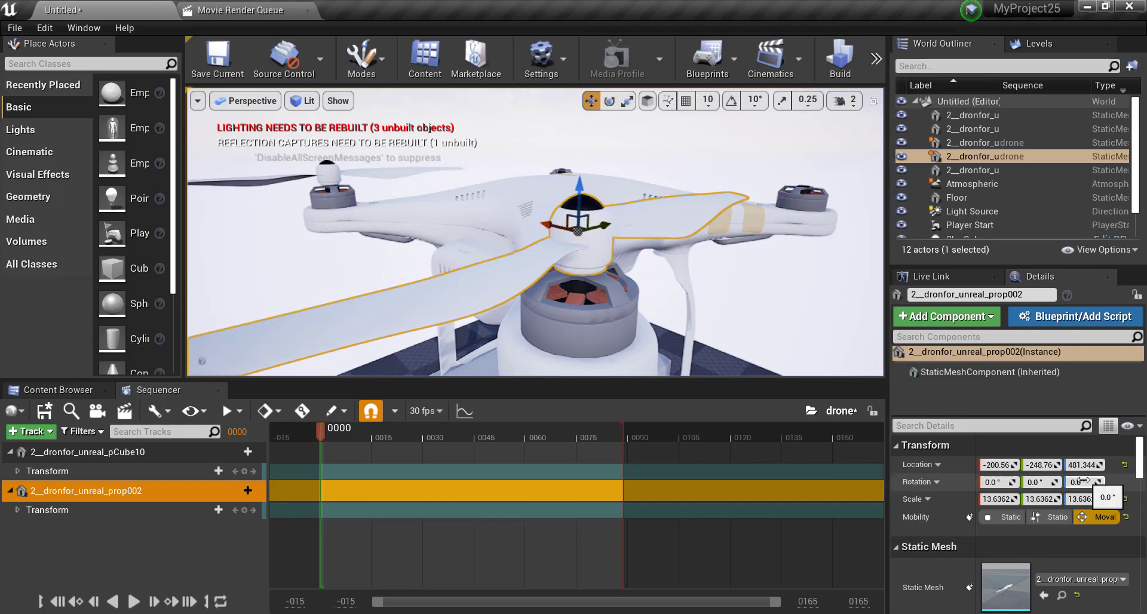
pyautogui.moveTo(1084, 481); pyautogui.dragTo(1071, 482)
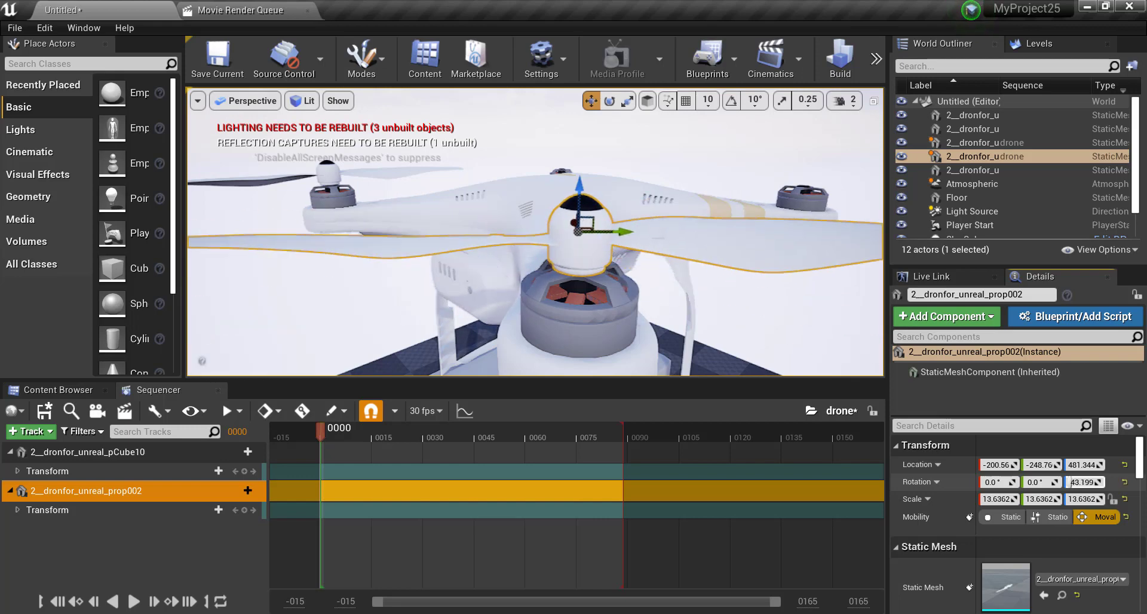
pyautogui.write('0')
pyautogui.press('Return')
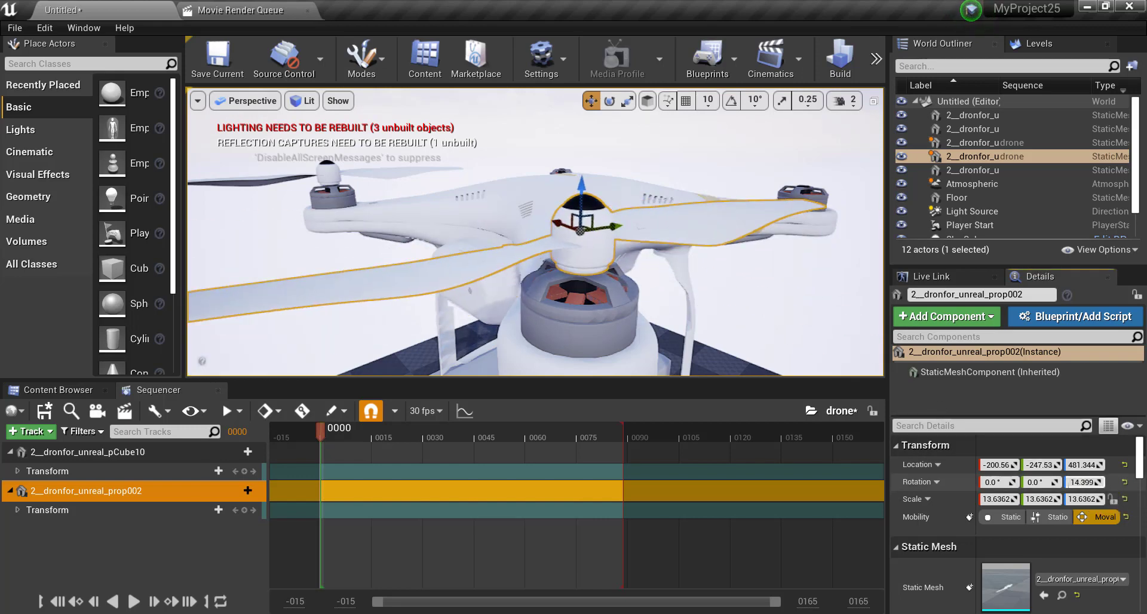
pyautogui.moveTo(1085, 482); pyautogui.dragTo(1084, 482)
# Give the propeller a new pivot offset from its Pivot menu
pyautogui.rightClick(614, 248)
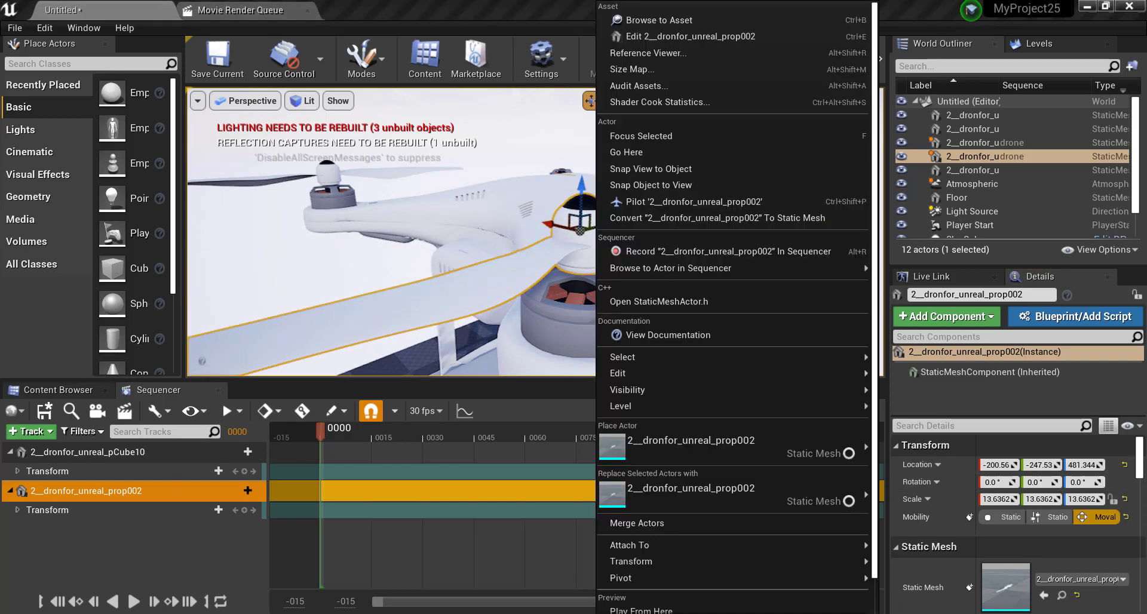
pyautogui.moveTo(661, 575)
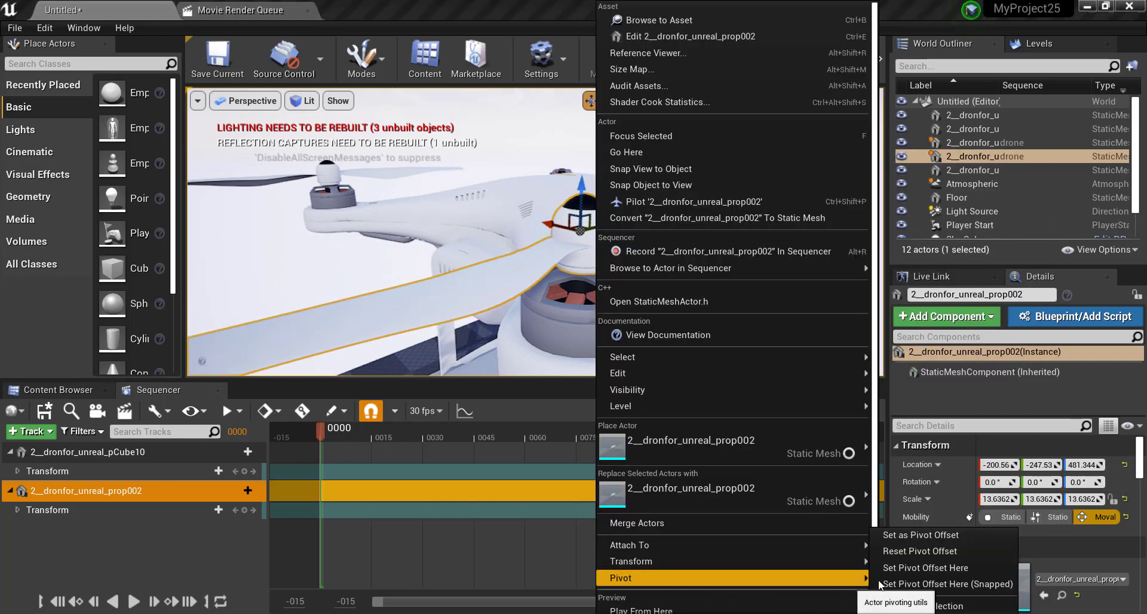
pyautogui.click(924, 605)
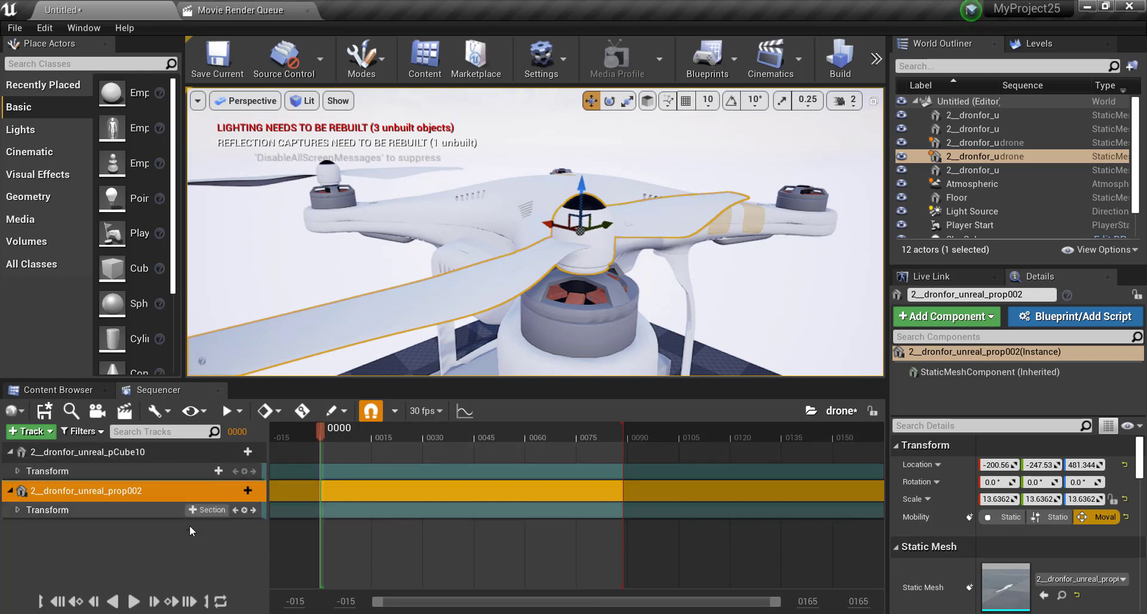
# Expand prop002's Transform rotation channels and test Roll and Pitch, undoing each change
pyautogui.click(17, 510)
pyautogui.click(25, 541)
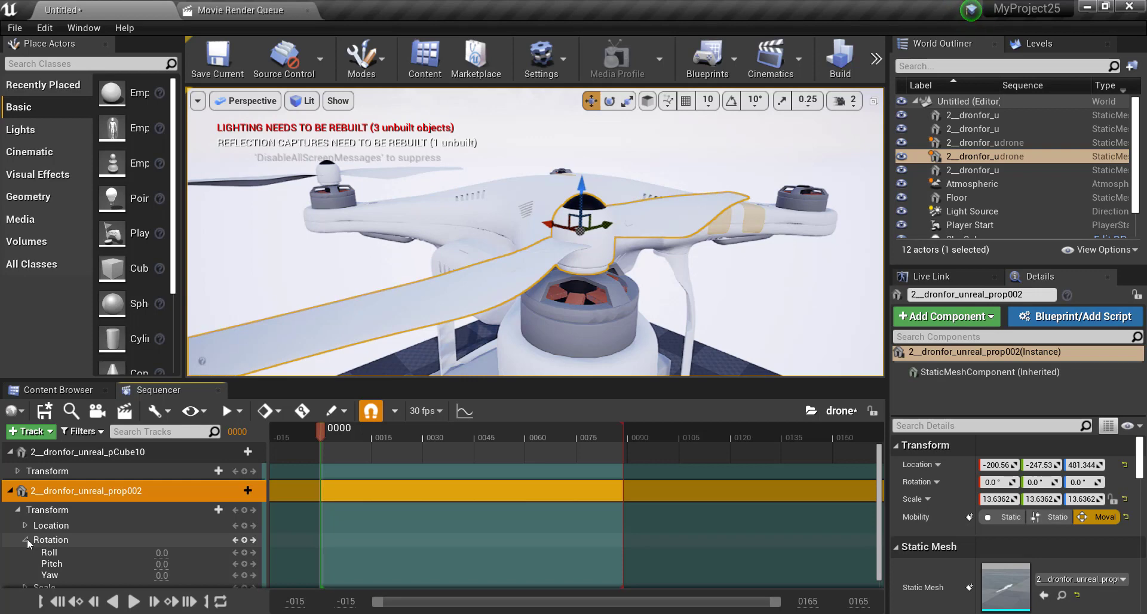
pyautogui.scroll(-1, 27, 537)
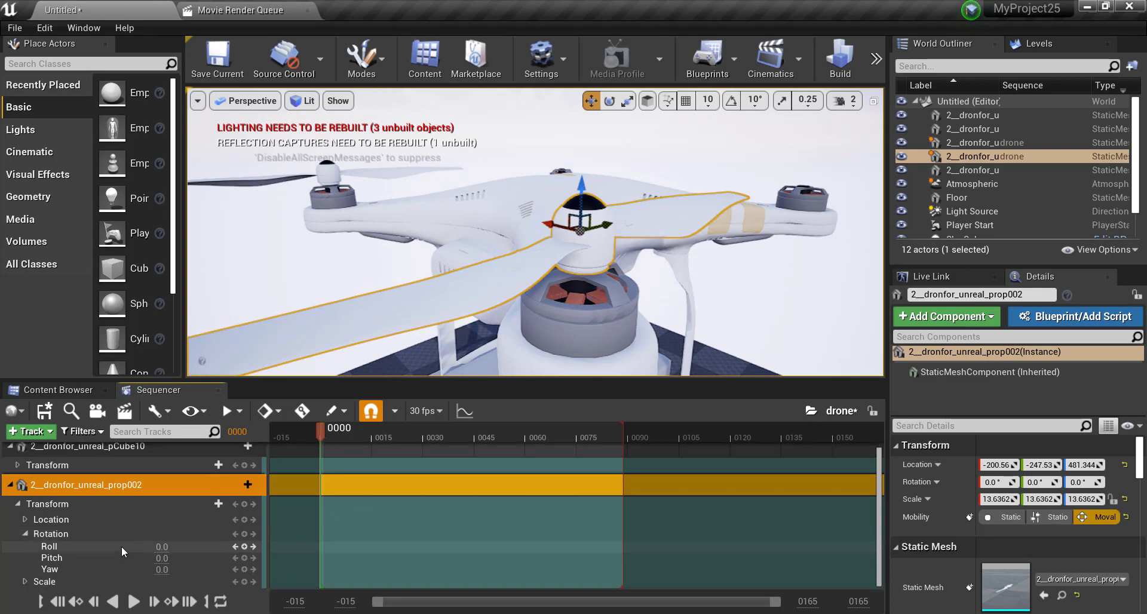
pyautogui.moveTo(162, 547); pyautogui.dragTo(171, 547)
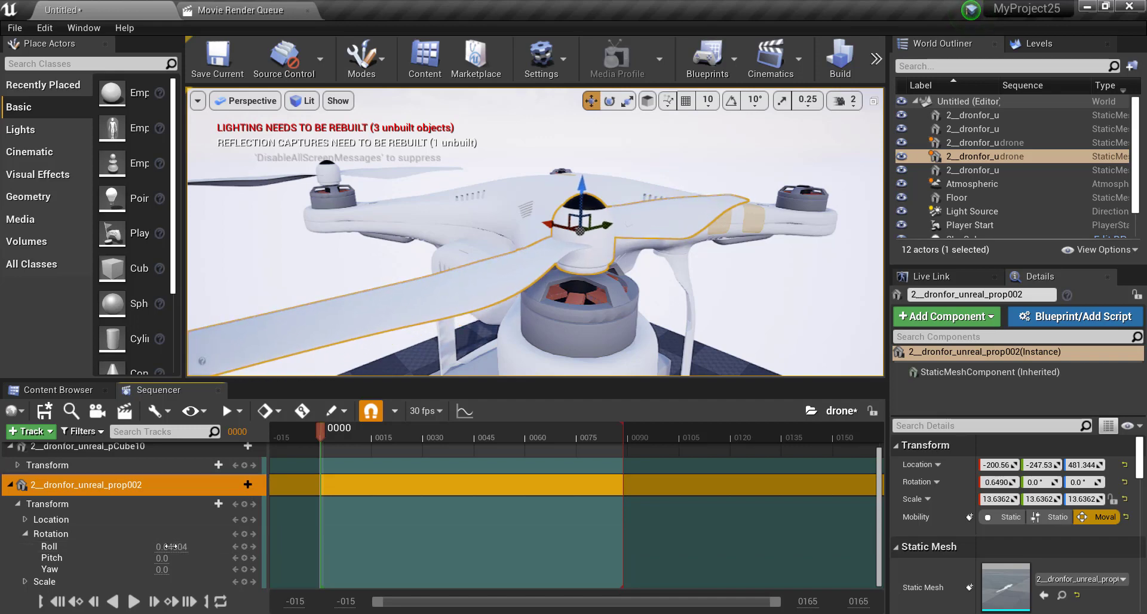
pyautogui.hotkey('ctrl', 'z')
pyautogui.moveTo(162, 558); pyautogui.dragTo(146, 567)
pyautogui.hotkey('ctrl', 'z')
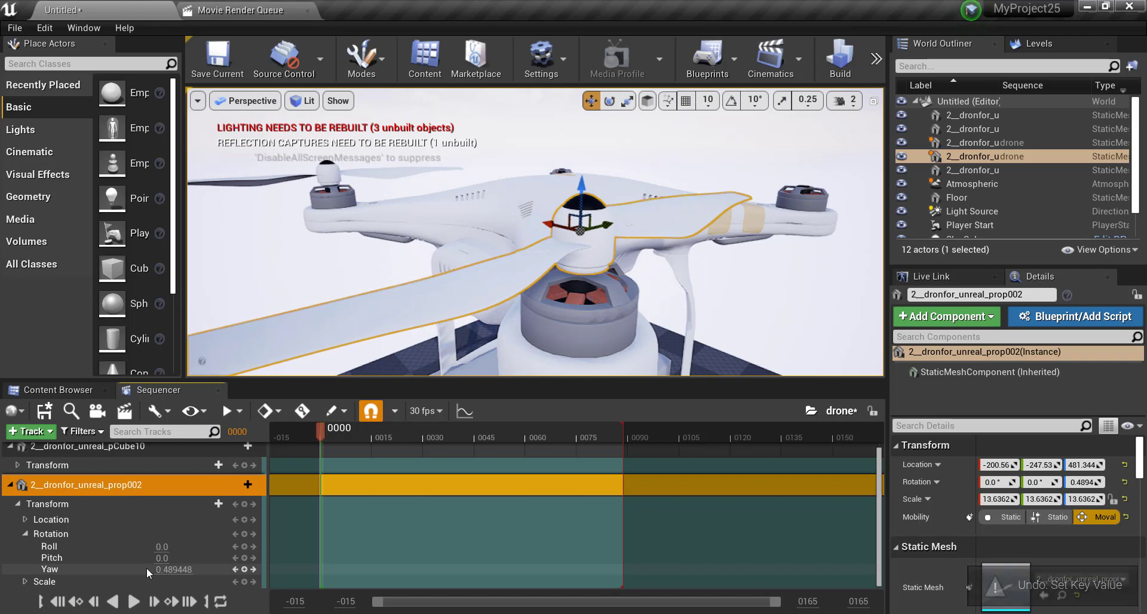
pyautogui.hotkey('ctrl', 'z')
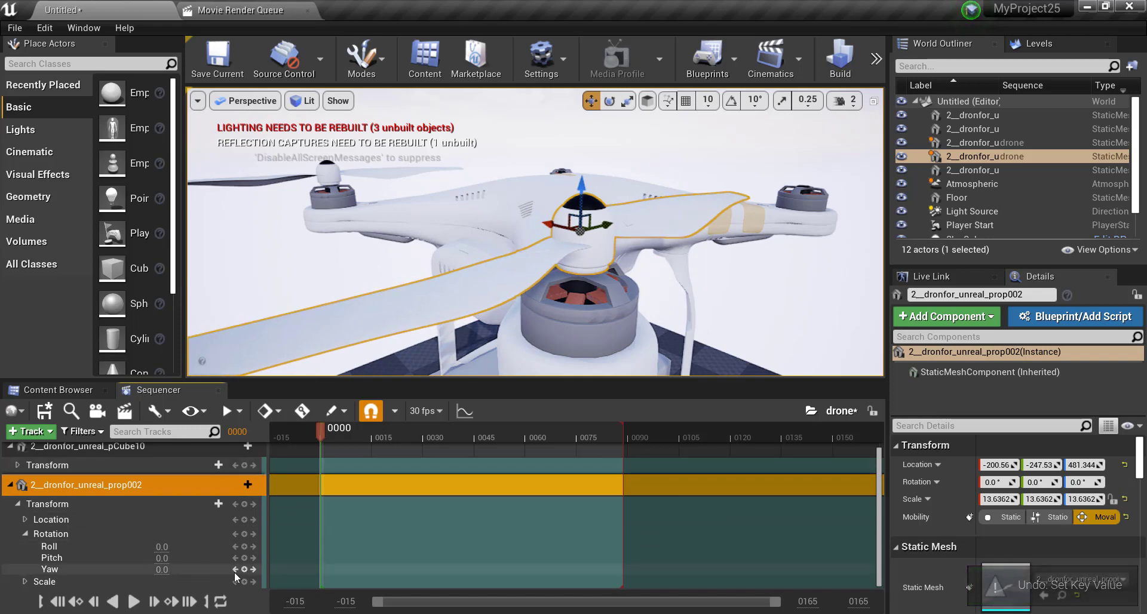
# Key Yaw 0 at frame 0 and 360 at frame 30, end playback at 30, and preview
pyautogui.click(244, 570)
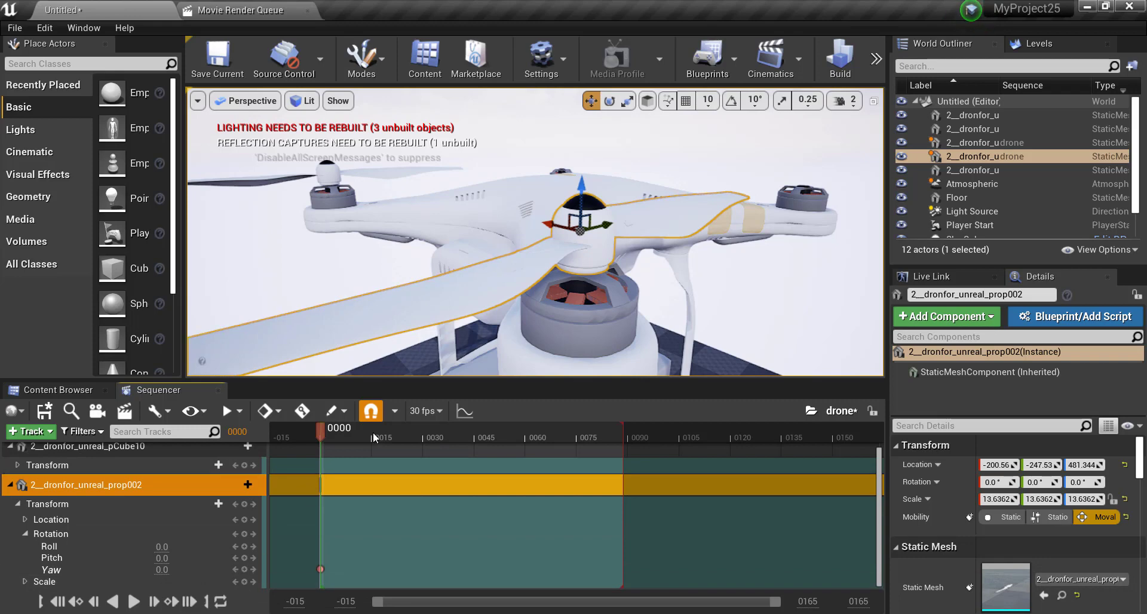
pyautogui.moveTo(451, 446); pyautogui.dragTo(425, 445)
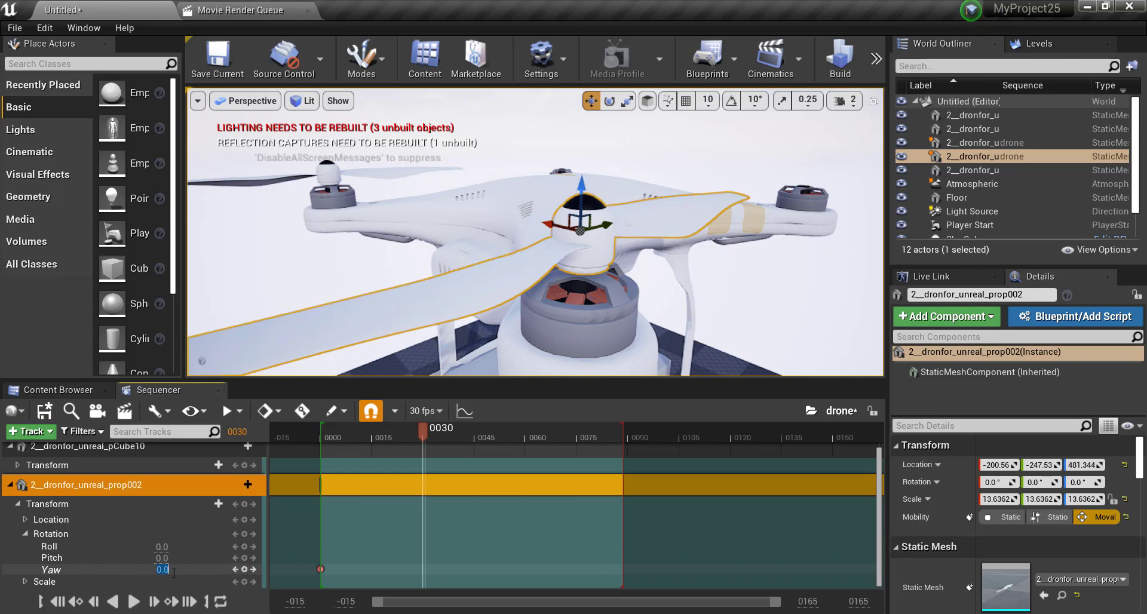
pyautogui.write('360')
pyautogui.press('Return')
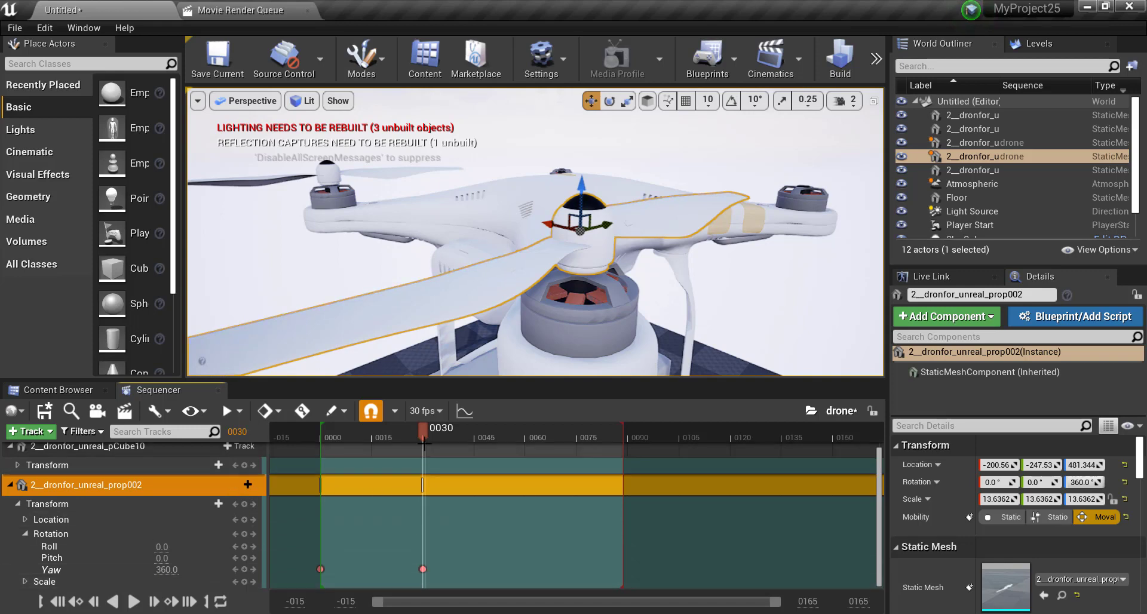
pyautogui.moveTo(423, 429); pyautogui.dragTo(348, 434)
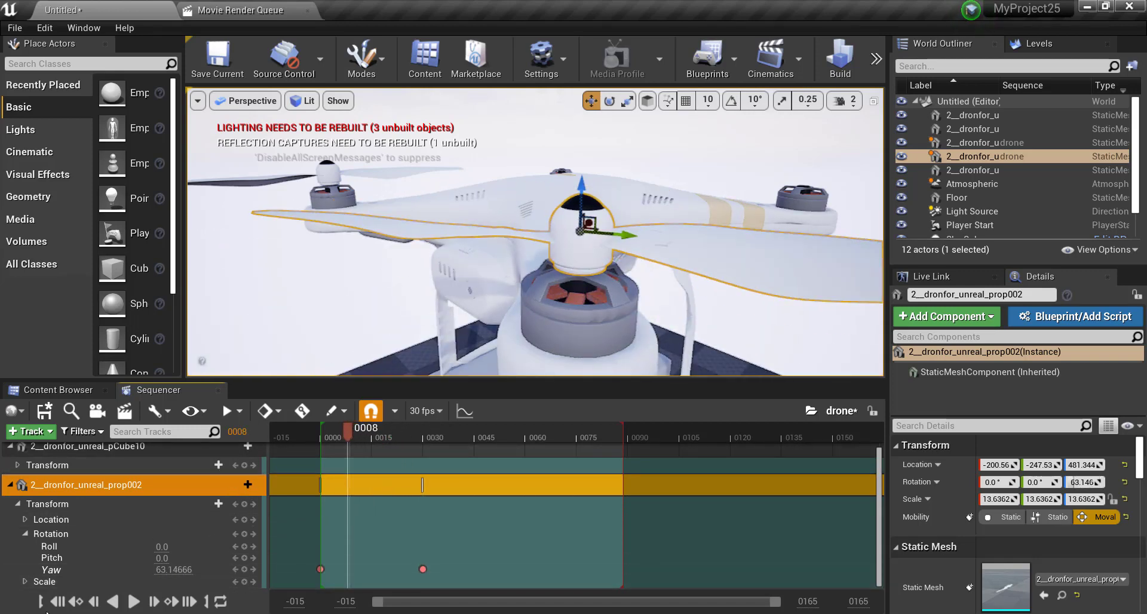
pyautogui.click(56, 603)
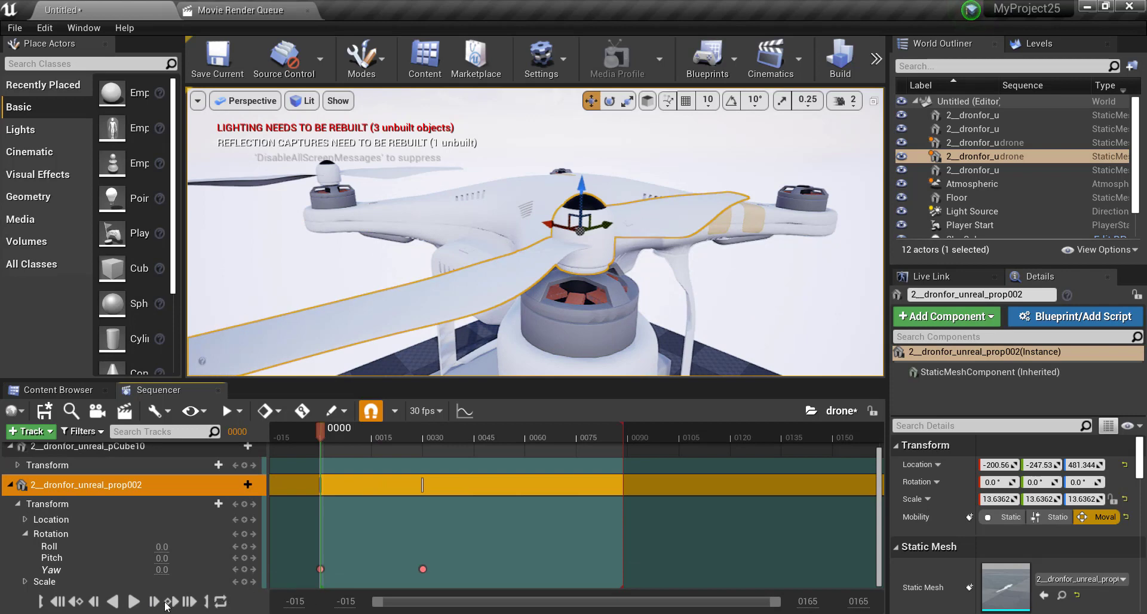
pyautogui.moveTo(624, 464); pyautogui.dragTo(428, 464)
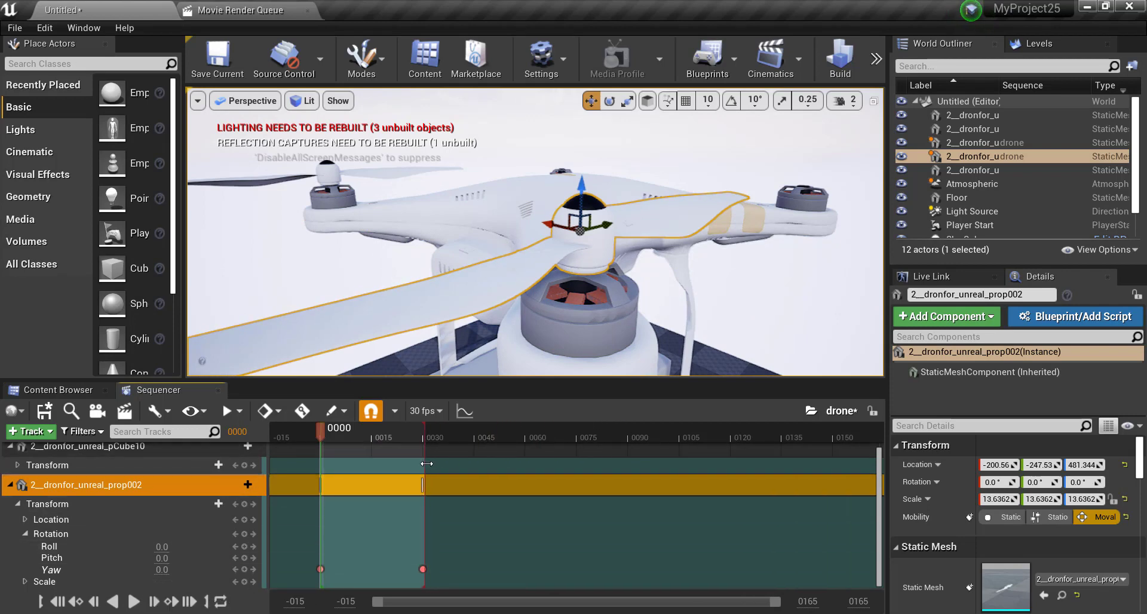
pyautogui.click(132, 602)
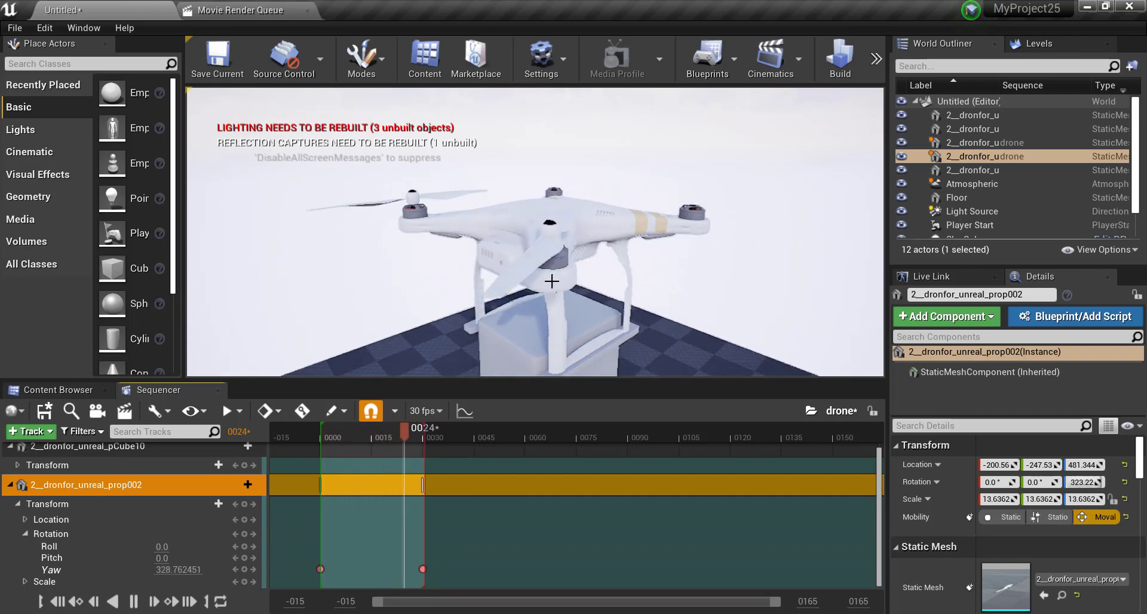
pyautogui.click(133, 602)
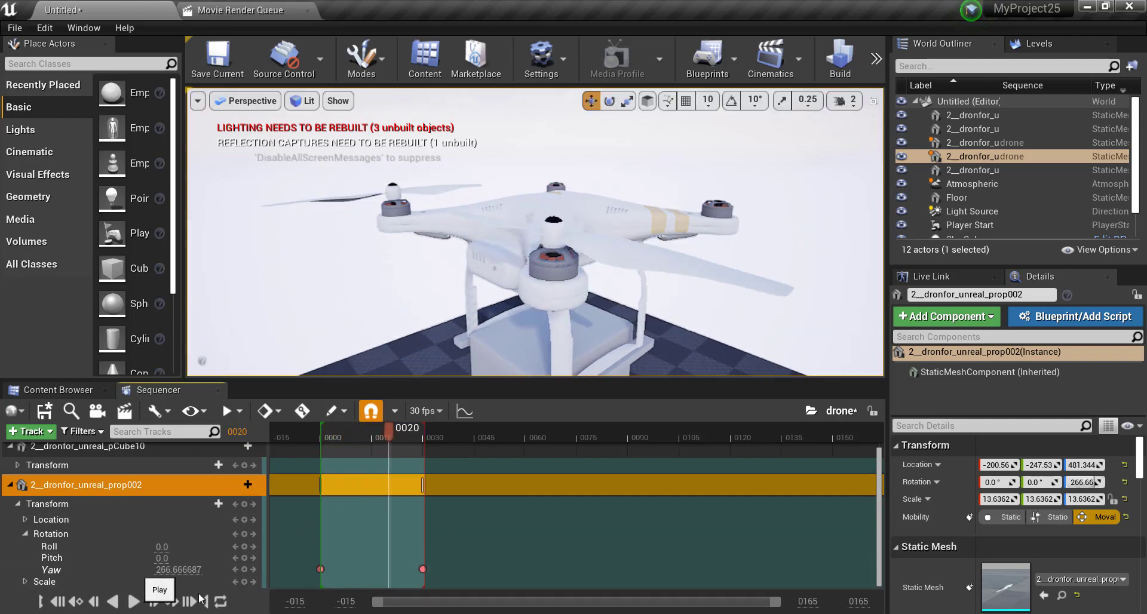
# Set both Yaw keys to linear interpolation and preview the steady spin
pyautogui.moveTo(301, 564); pyautogui.dragTo(433, 575)
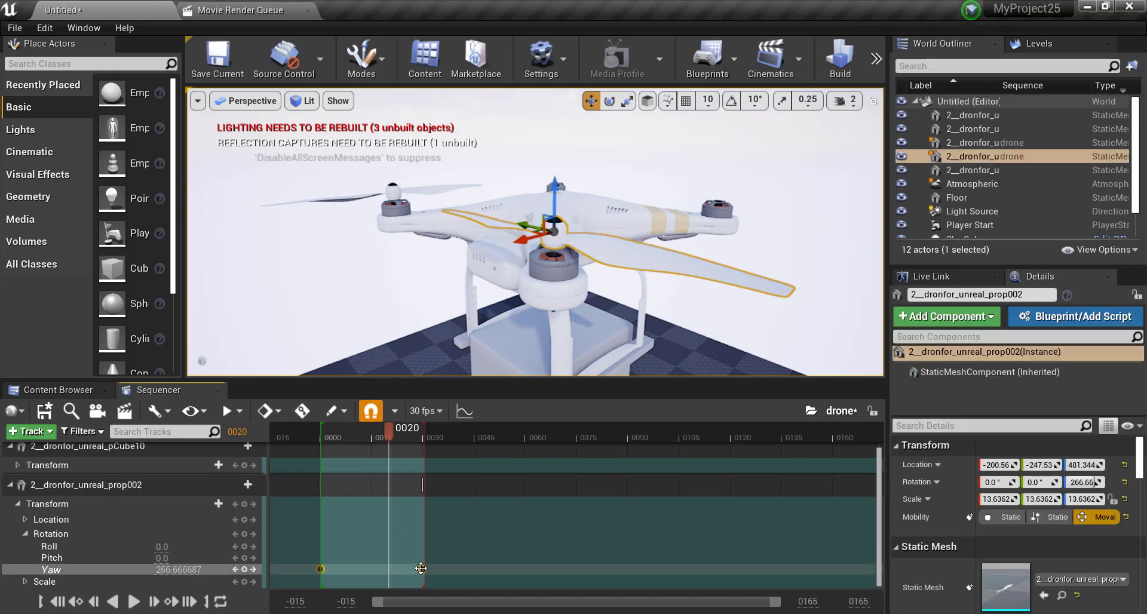
pyautogui.rightClick(423, 568)
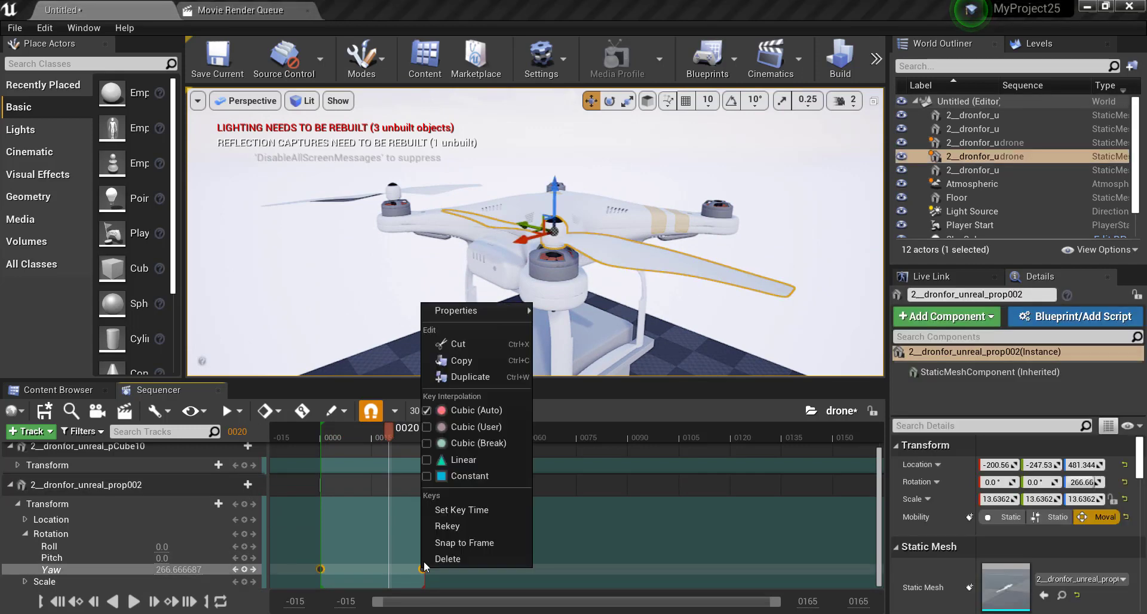
pyautogui.click(463, 459)
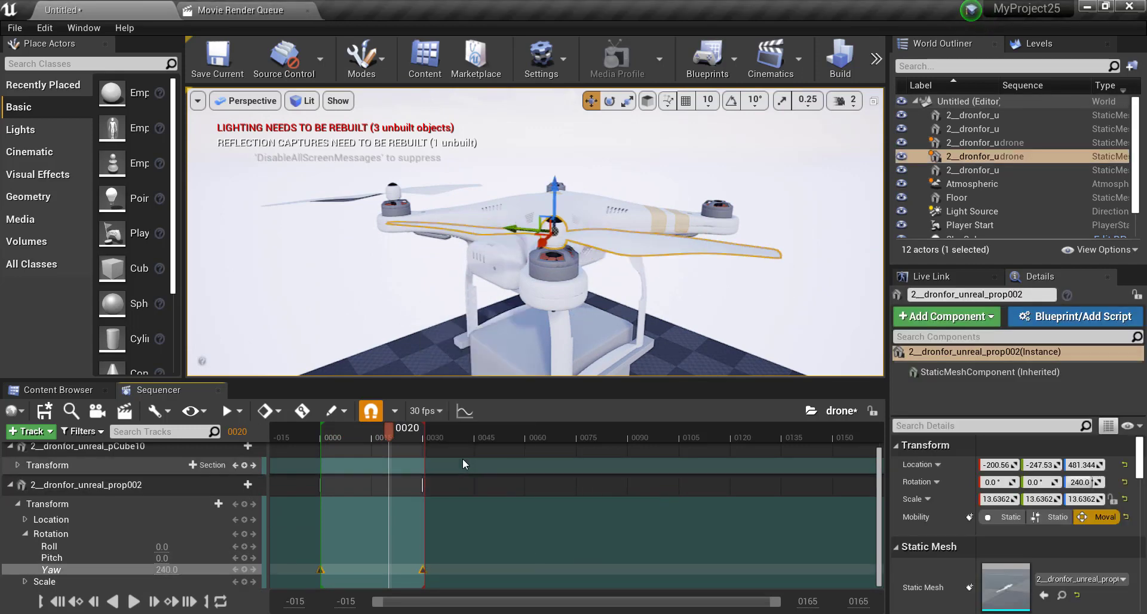
pyautogui.click(133, 601)
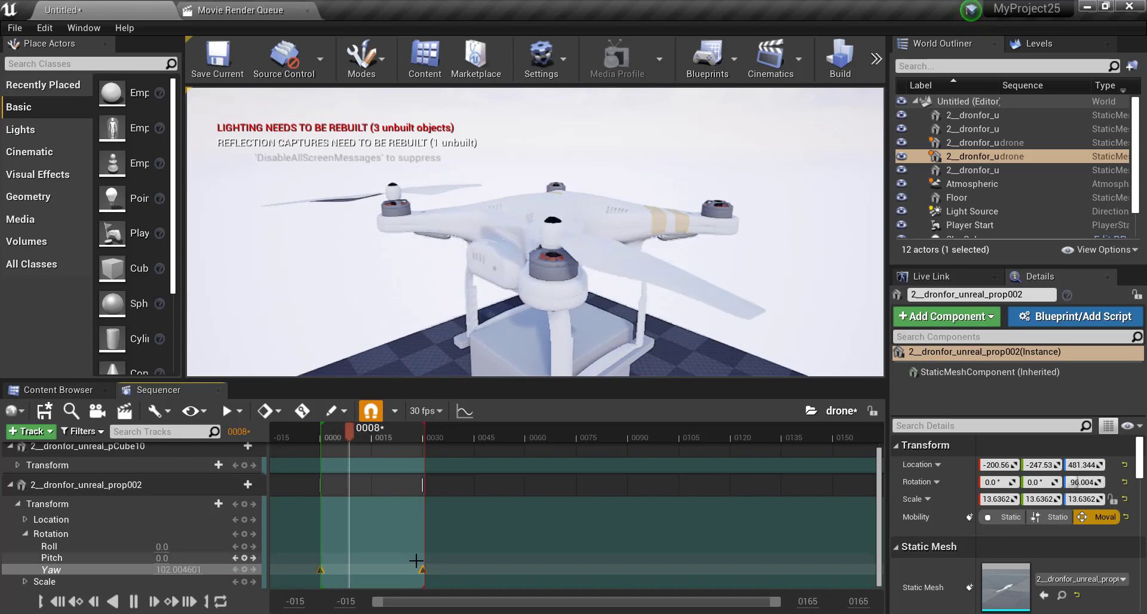
pyautogui.moveTo(422, 569); pyautogui.dragTo(380, 569)
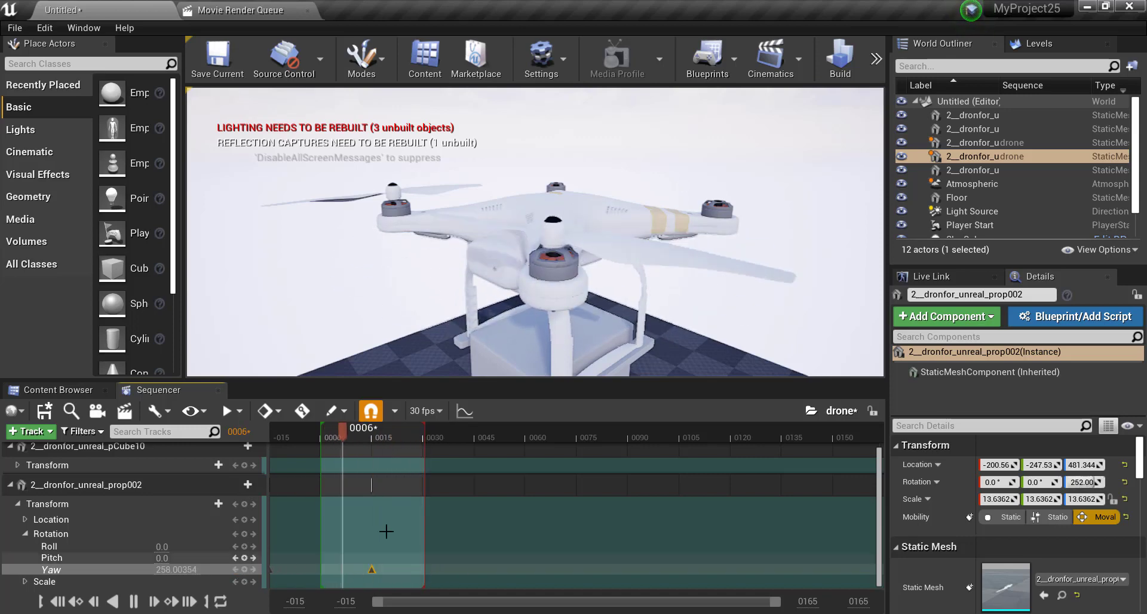
pyautogui.hotkey('ctrl', 'z')
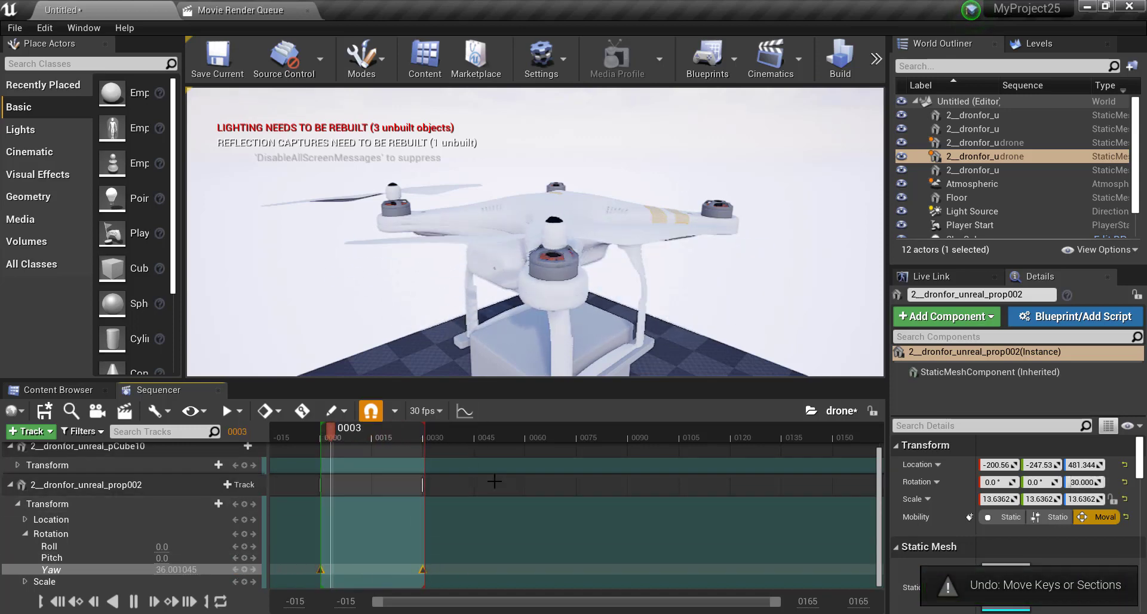
pyautogui.click(148, 600)
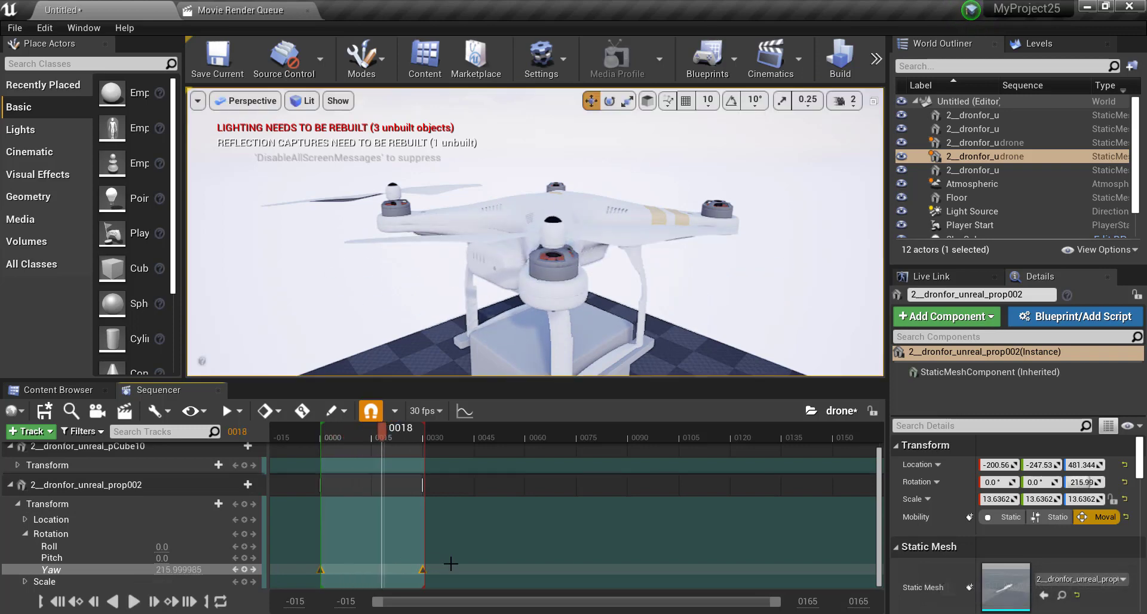
# Move the 360 Yaw key to frame 11, end playback near frame 12, and preview
pyautogui.moveTo(422, 571); pyautogui.dragTo(395, 571)
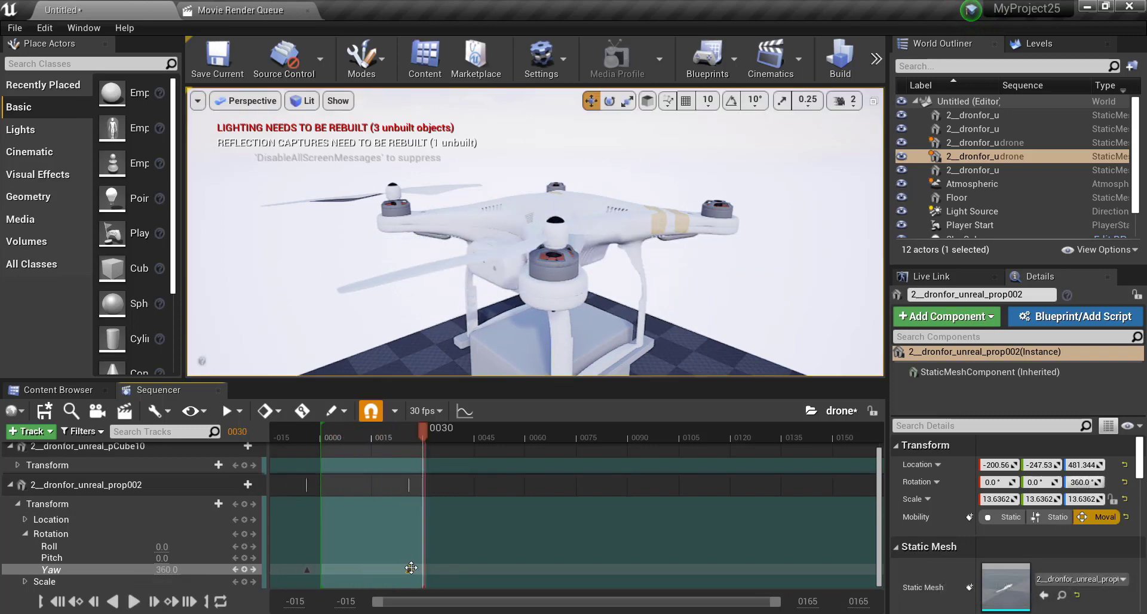
pyautogui.hotkey('ctrl', 'z')
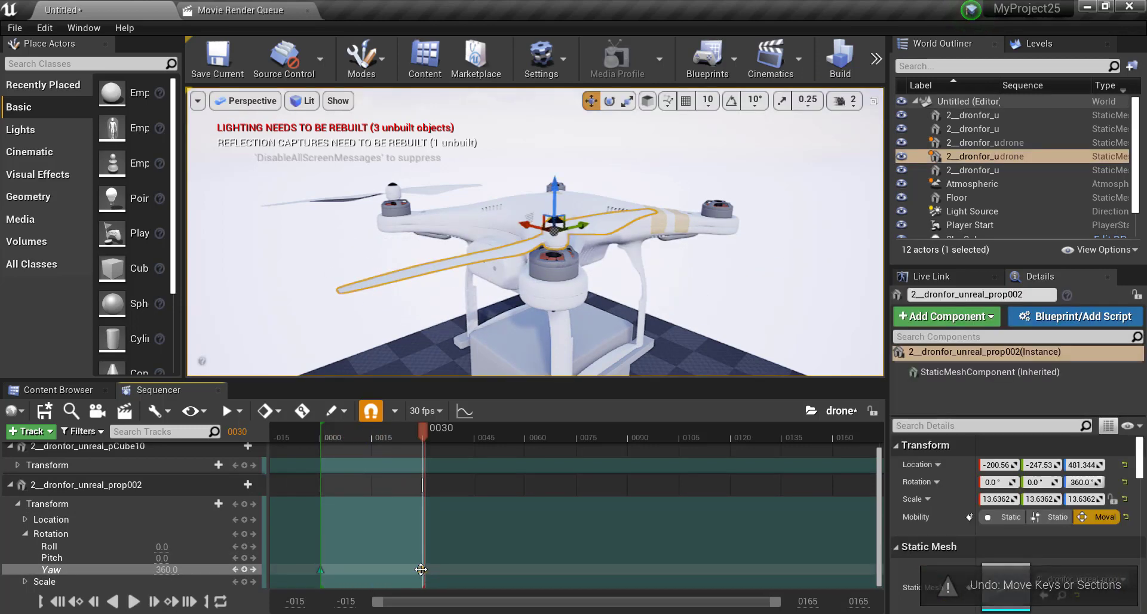
pyautogui.moveTo(421, 570); pyautogui.dragTo(358, 570)
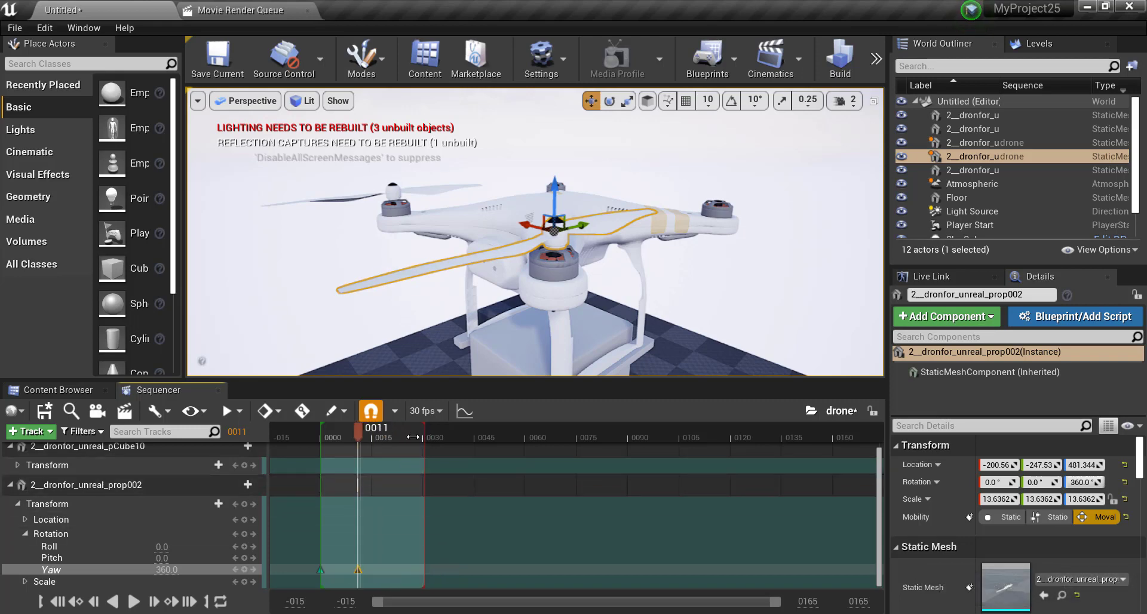
pyautogui.moveTo(413, 438); pyautogui.dragTo(363, 446)
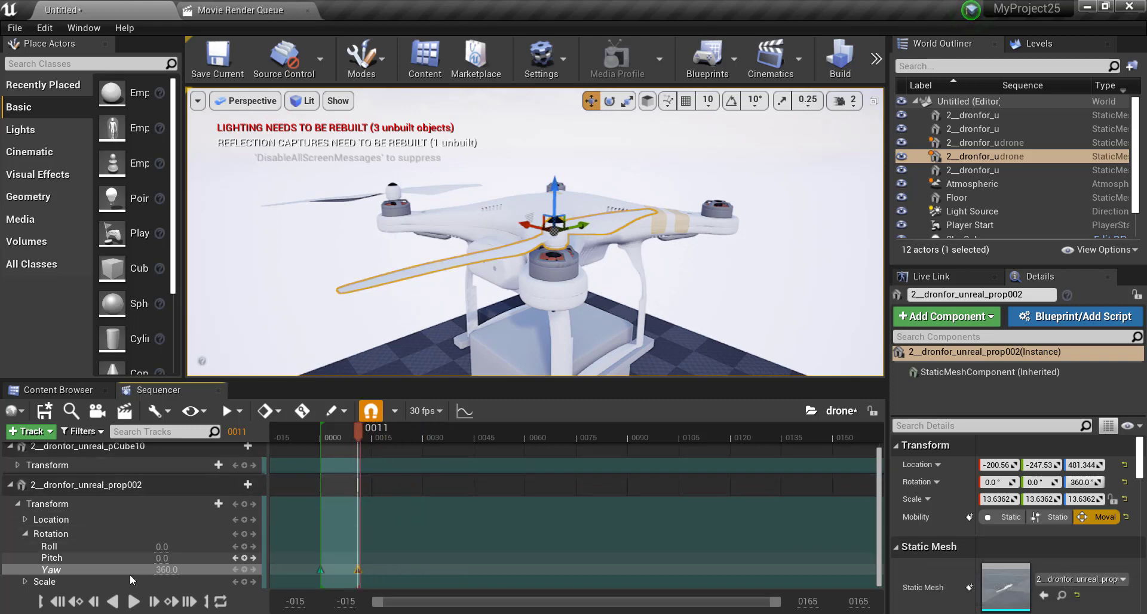
pyautogui.click(134, 601)
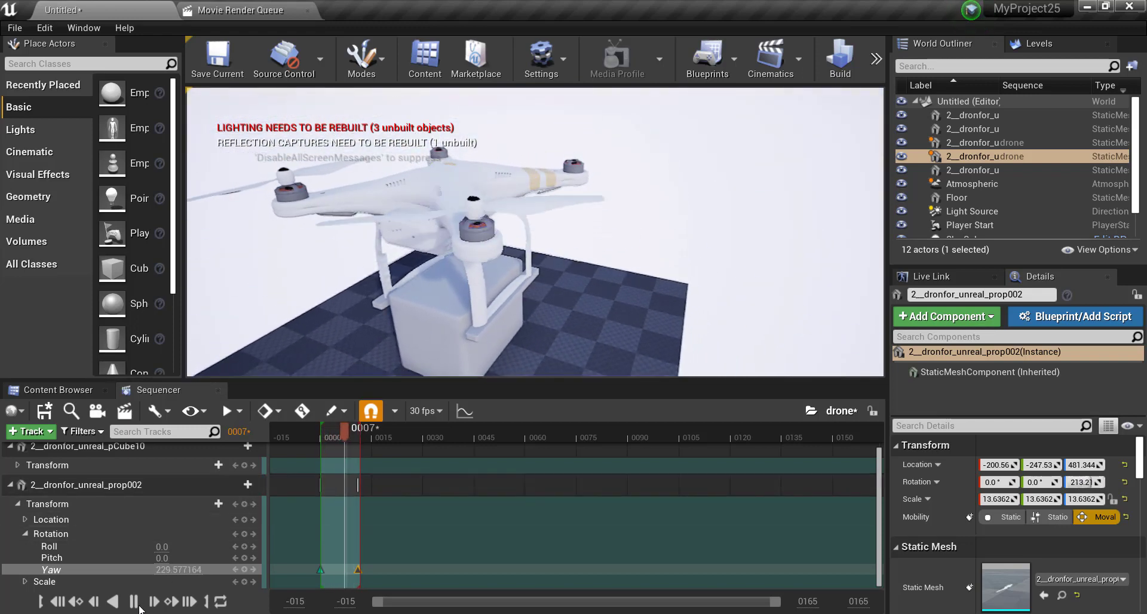
pyautogui.click(133, 601)
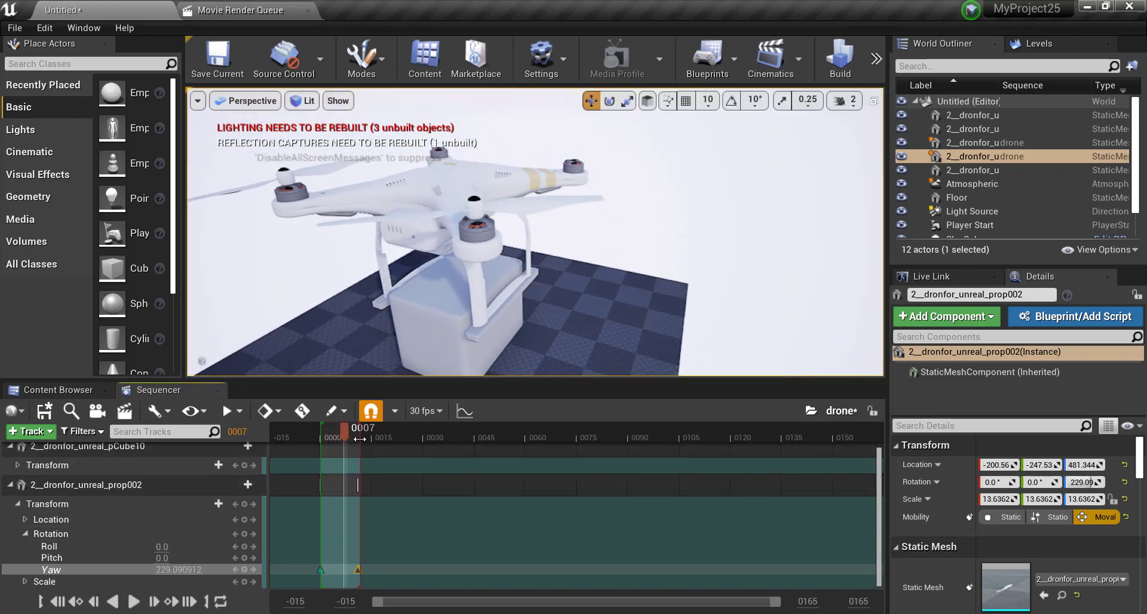
# Move the 360 Yaw key to frame 0007, shorten the playback range, and preview the spin
pyautogui.moveTo(360, 437); pyautogui.dragTo(408, 437)
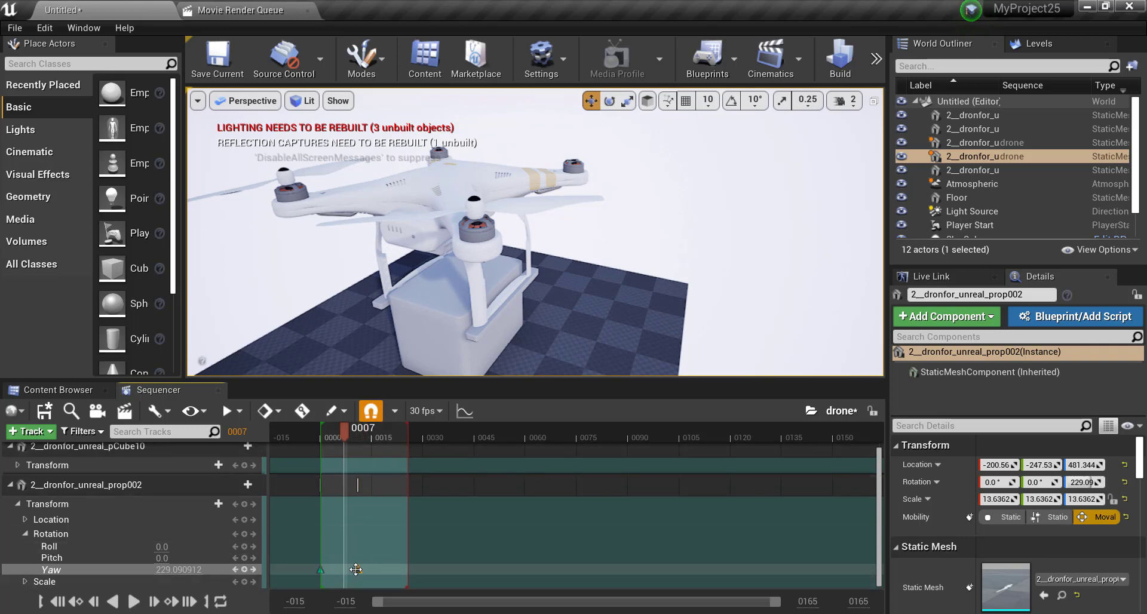
pyautogui.moveTo(356, 570); pyautogui.dragTo(345, 570)
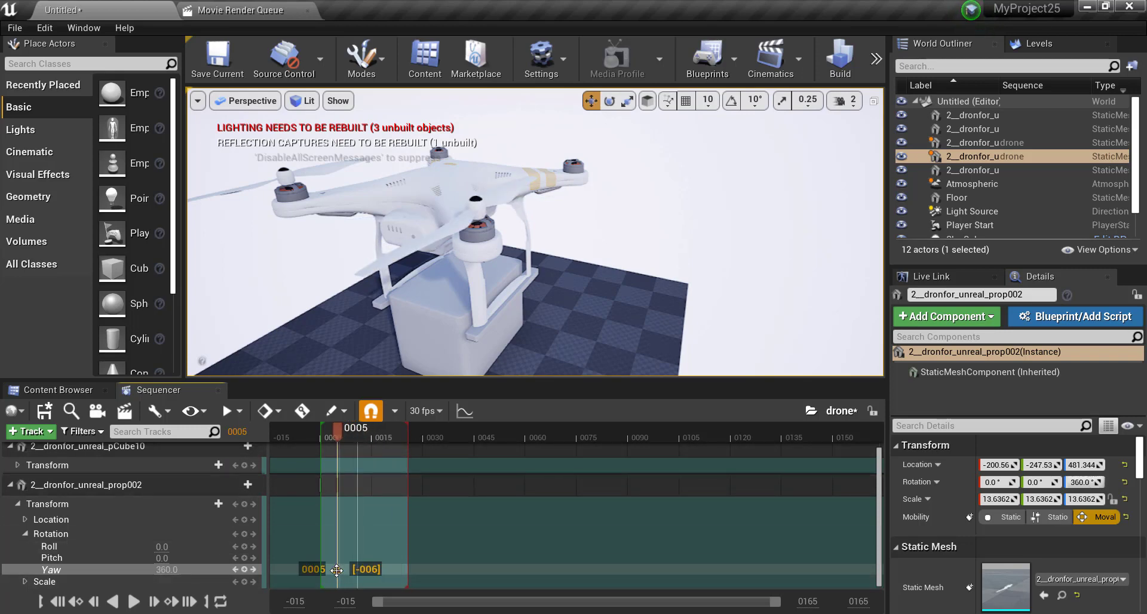
pyautogui.moveTo(408, 438); pyautogui.dragTo(344, 447)
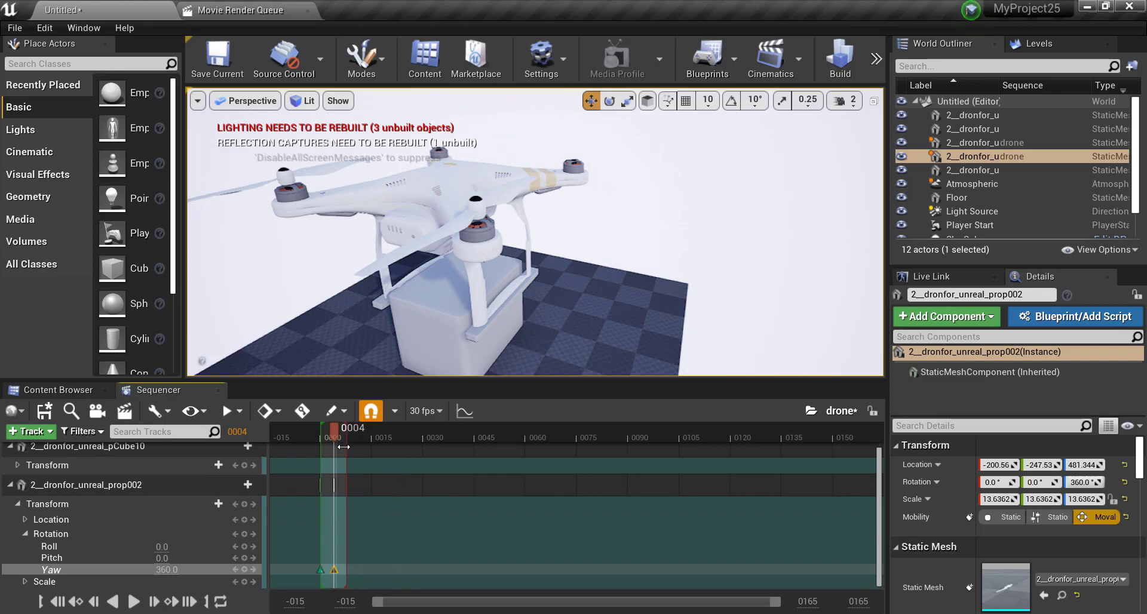
pyautogui.click(134, 602)
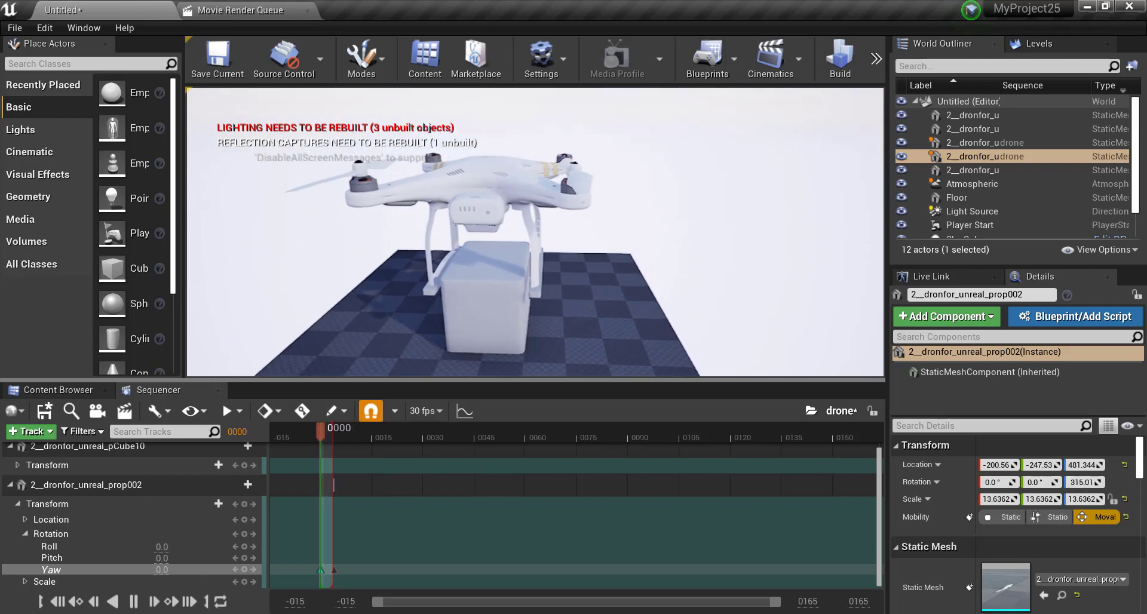
pyautogui.click(137, 602)
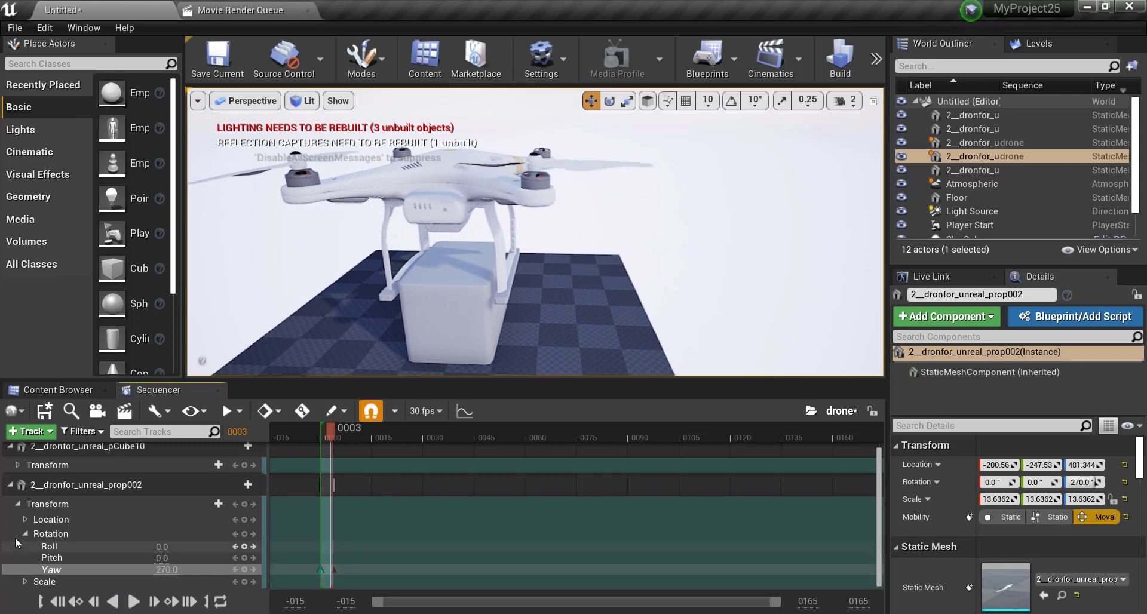
pyautogui.click(25, 533)
pyautogui.click(10, 492)
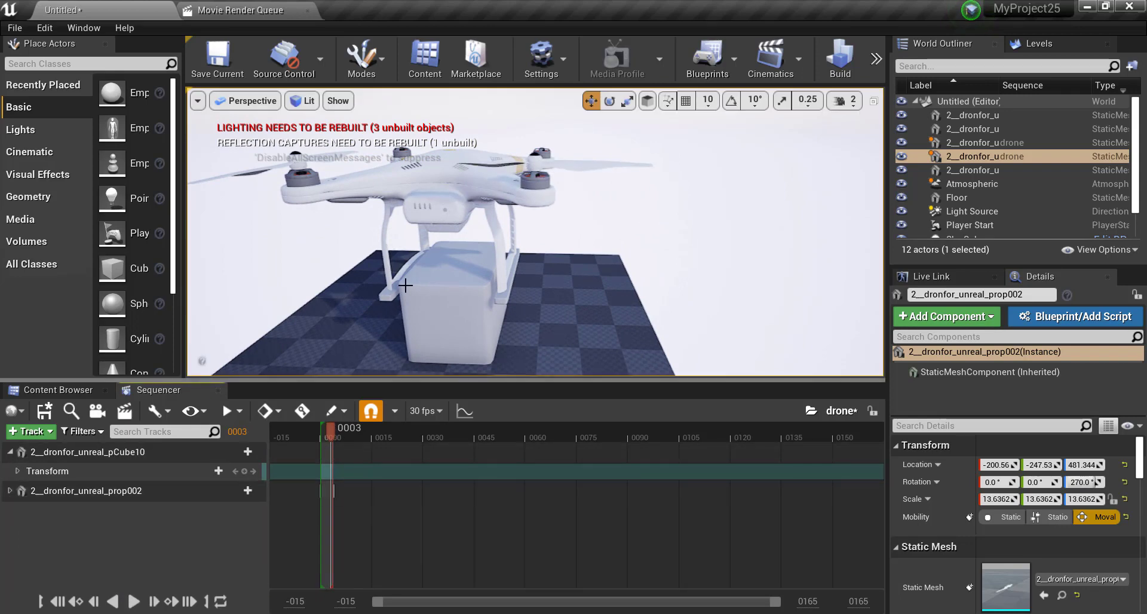
pyautogui.click(54, 471)
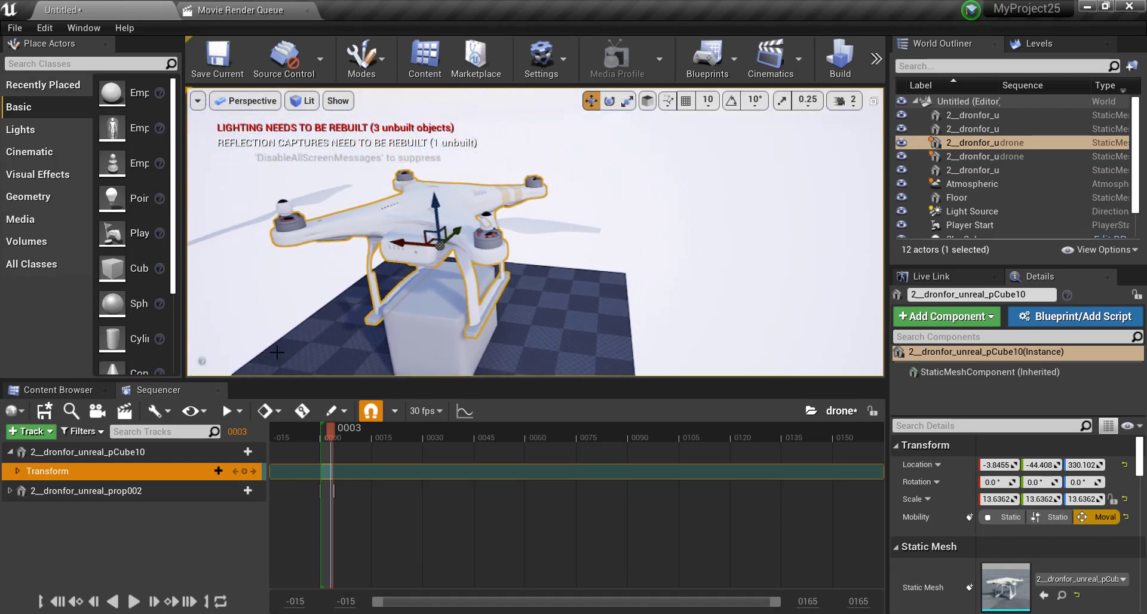
# Select prop002 and reset its Location to 0, 0, 0 using the Details reset arrow
pyautogui.click(55, 487)
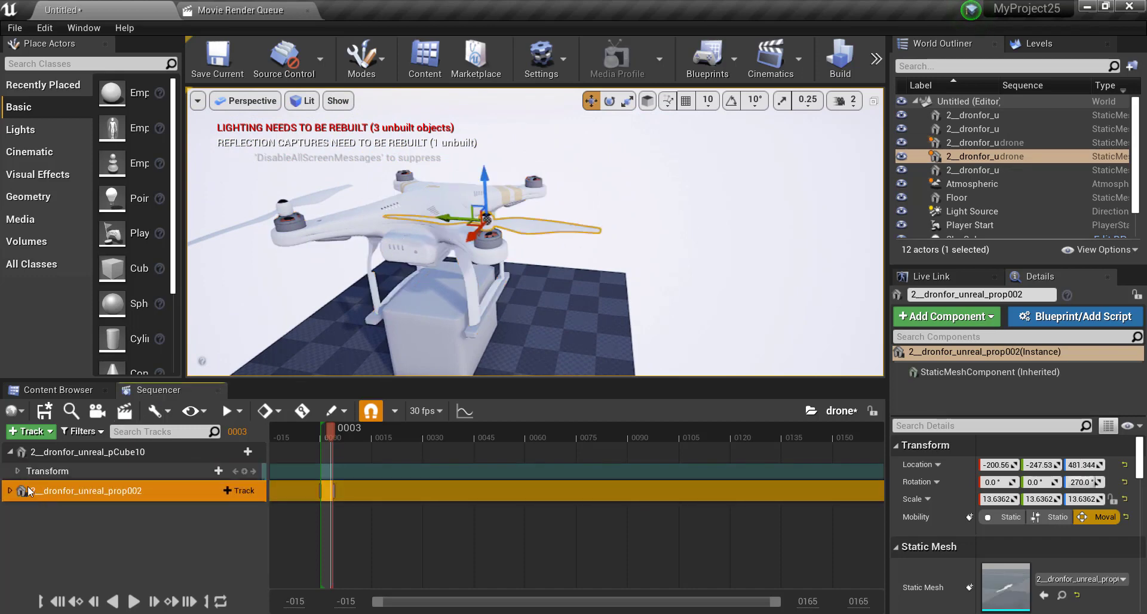
pyautogui.moveTo(23, 492)
pyautogui.mouseDown()
pyautogui.moveTo(43, 528)
pyautogui.moveTo(160, 482)
pyautogui.mouseUp()
pyautogui.click(239, 490)
pyautogui.click(174, 511)
pyautogui.click(156, 494)
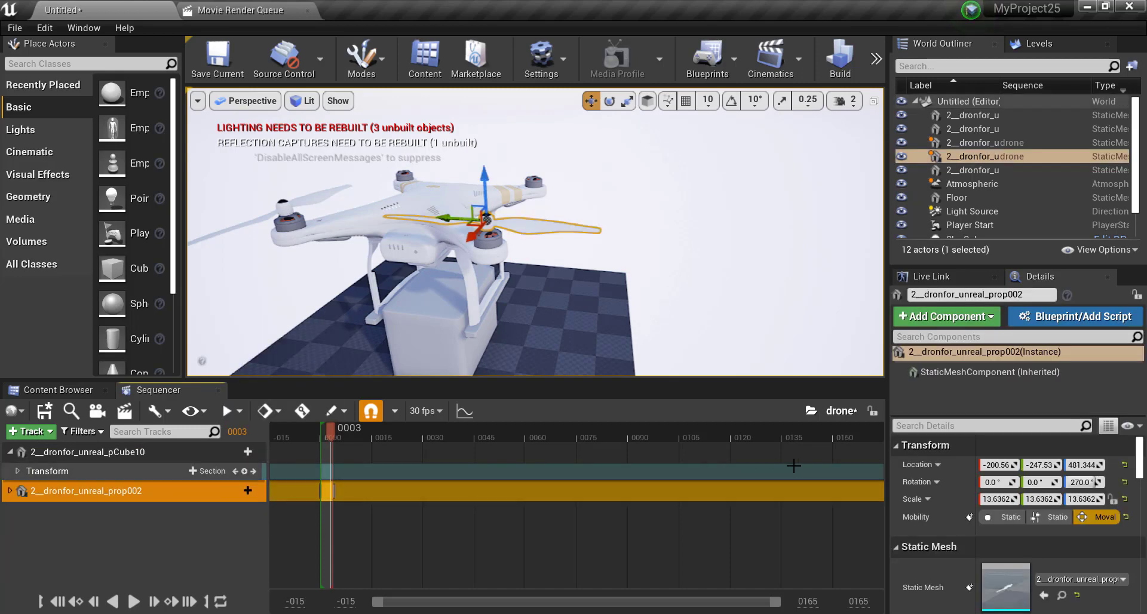
pyautogui.click(1000, 465)
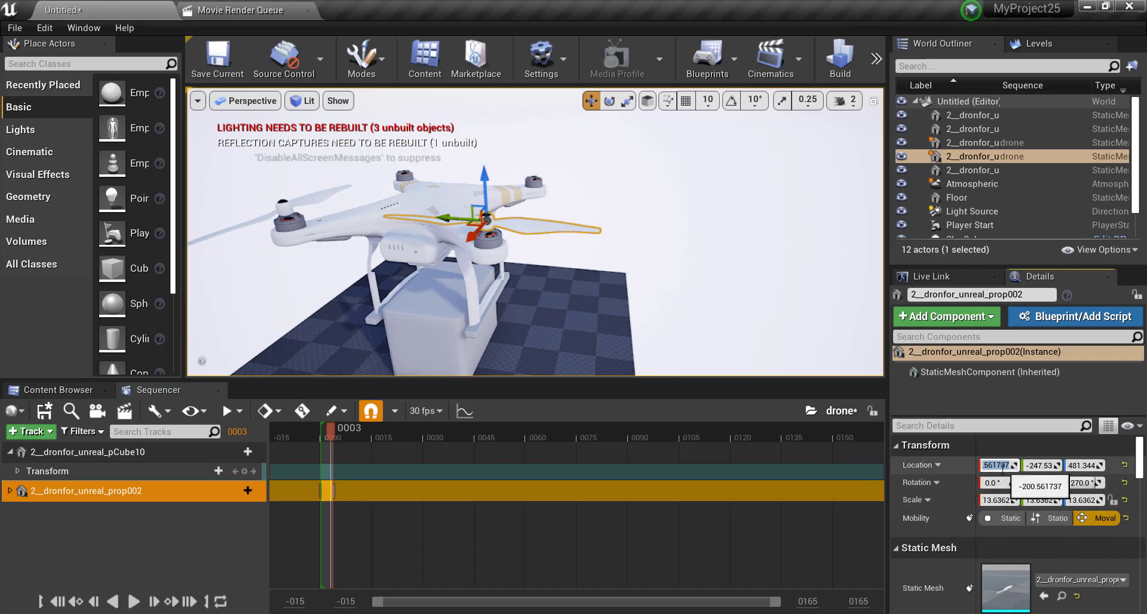
pyautogui.rightClick(998, 465)
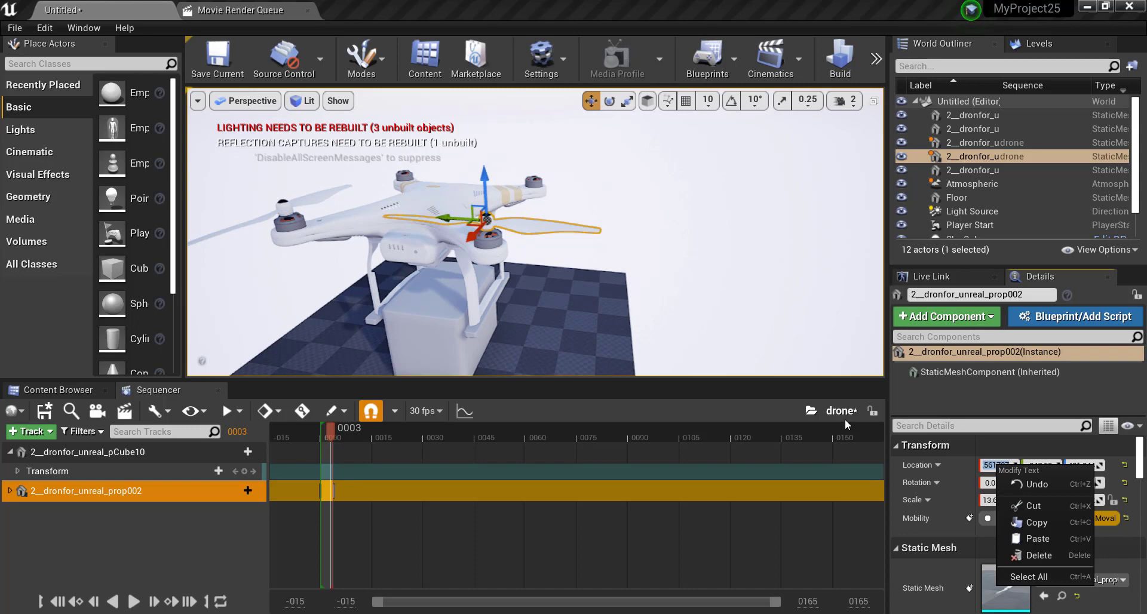
pyautogui.click(995, 465)
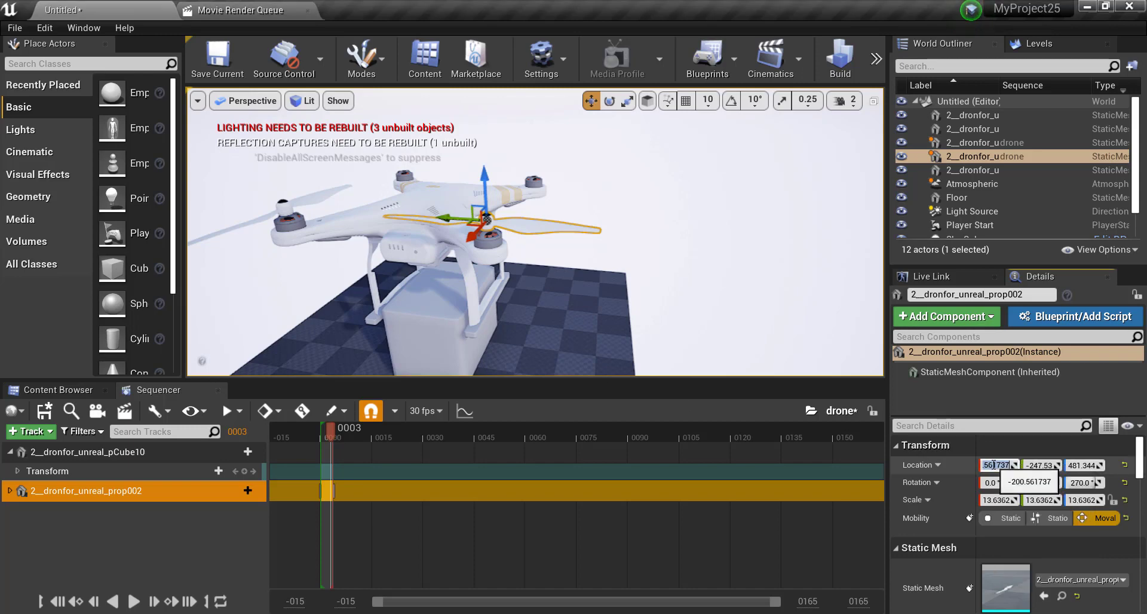
pyautogui.click(1126, 466)
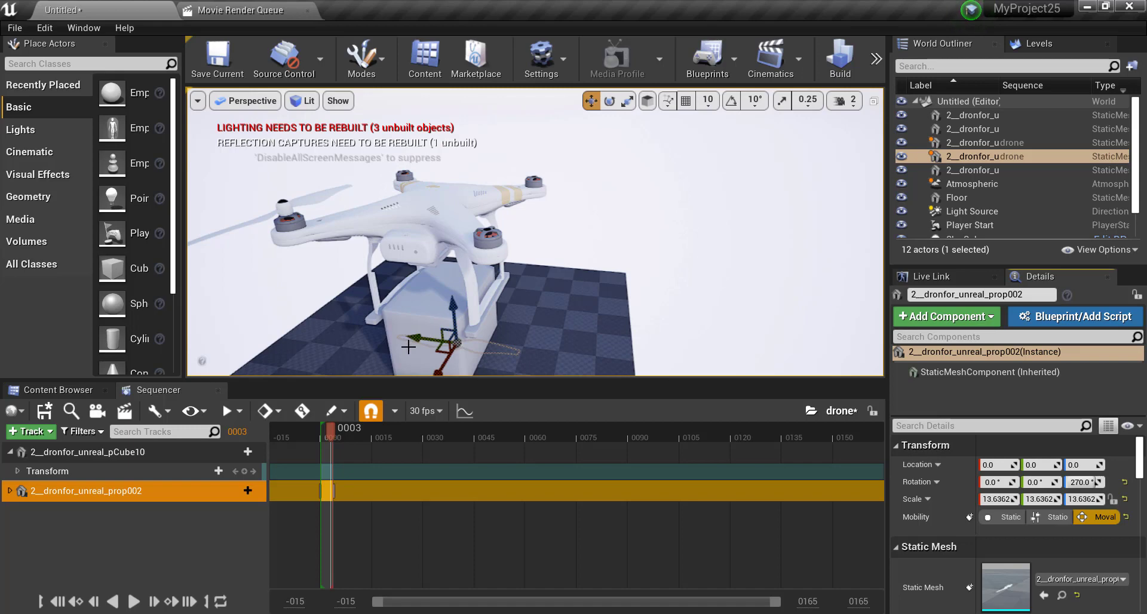
# Browse prop002's track-type list, then play and rewind the sequence to frame 0000
pyautogui.click(238, 492)
pyautogui.moveTo(277, 325)
pyautogui.moveTo(370, 335)
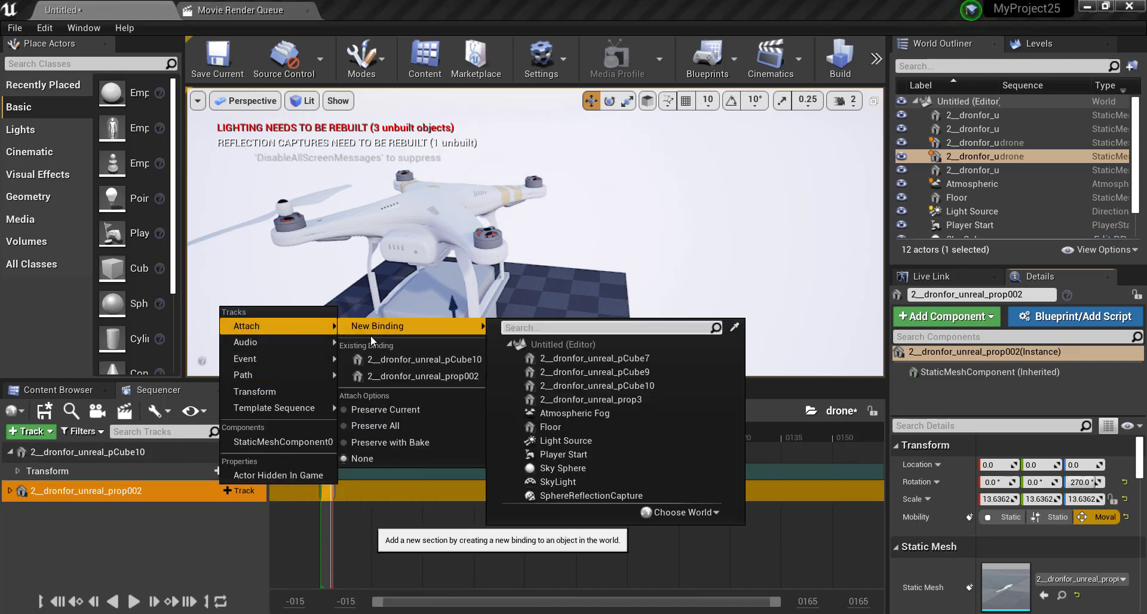
pyautogui.click(231, 557)
pyautogui.click(132, 601)
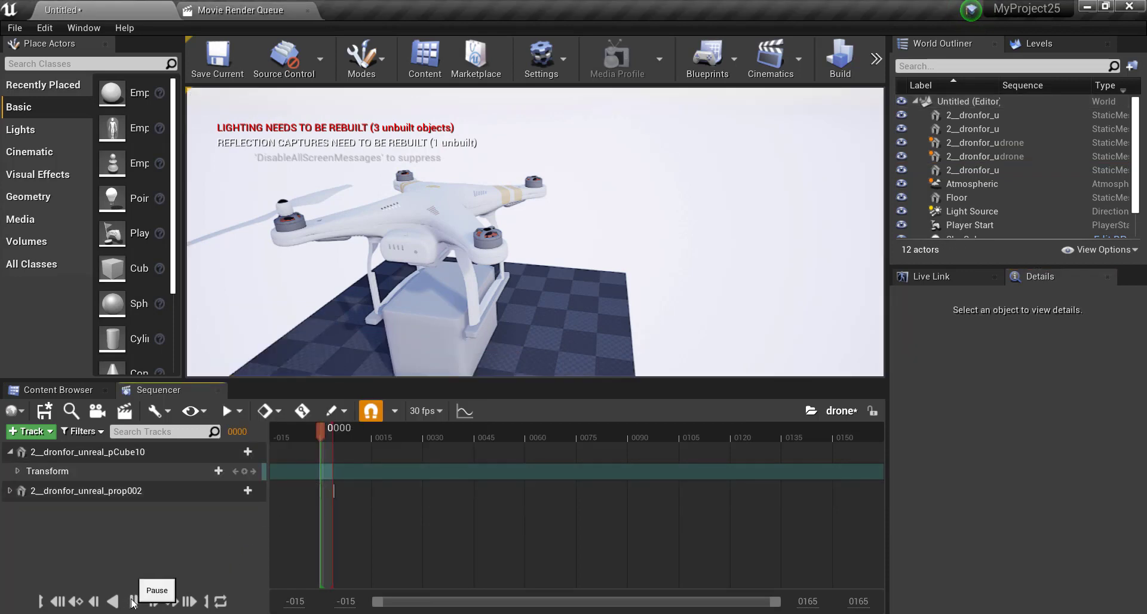
pyautogui.click(136, 602)
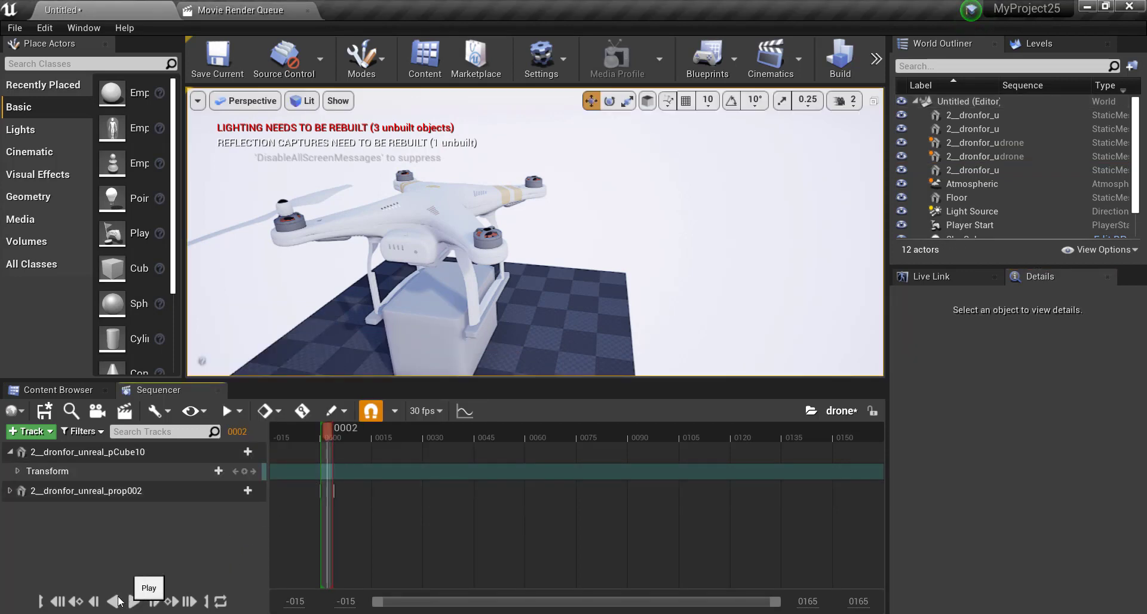
pyautogui.click(58, 600)
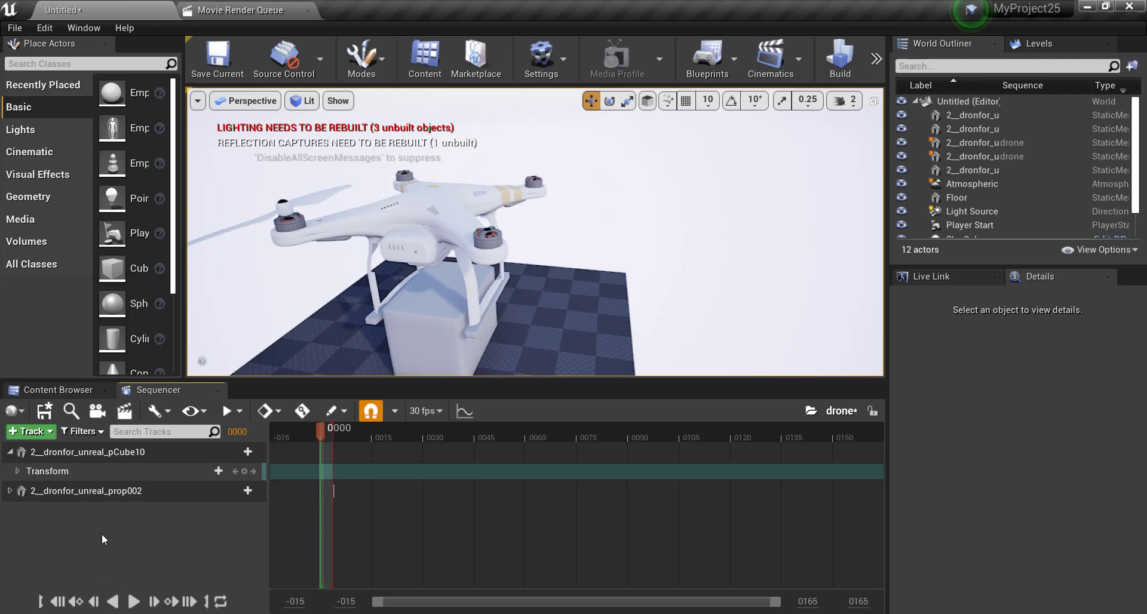
# Add an Attach track binding prop002 to the existing pCube10 body
pyautogui.click(116, 493)
pyautogui.click(239, 492)
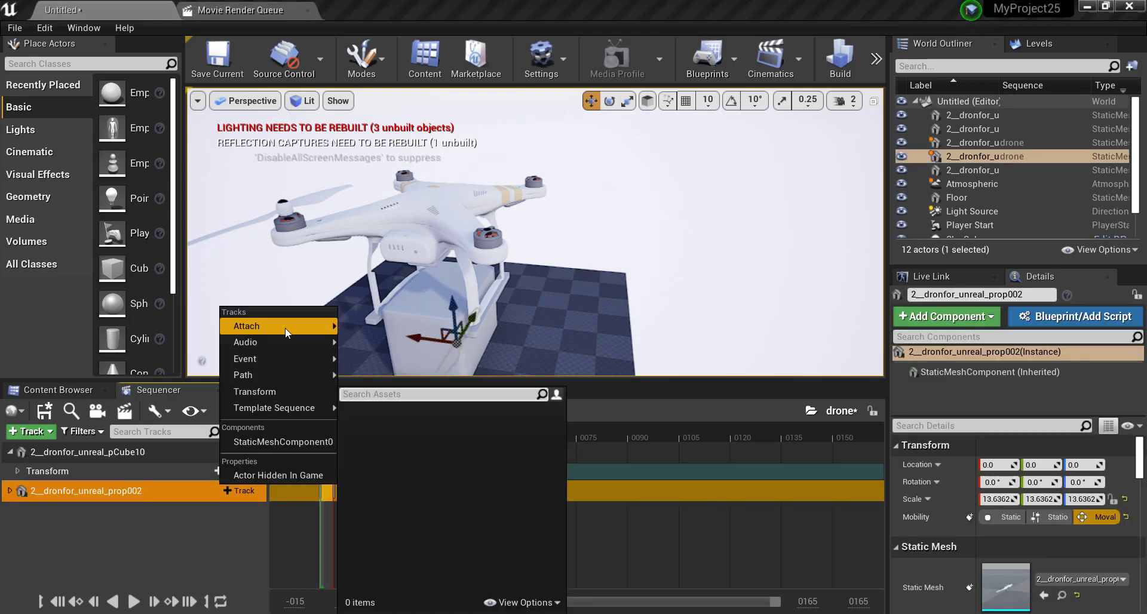
pyautogui.moveTo(285, 328)
pyautogui.moveTo(357, 328)
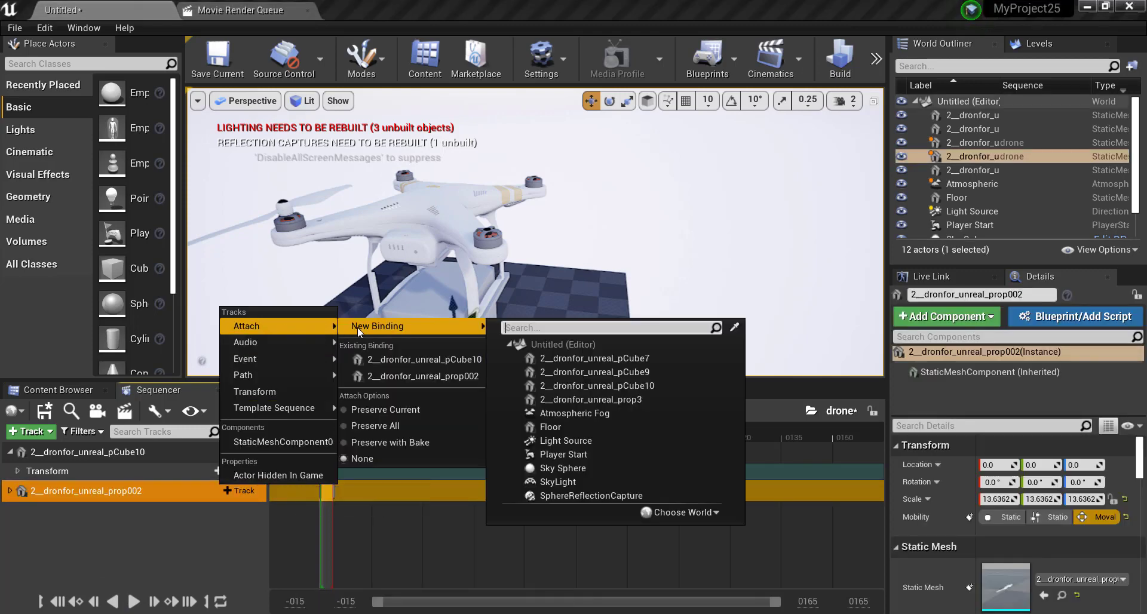
pyautogui.click(413, 364)
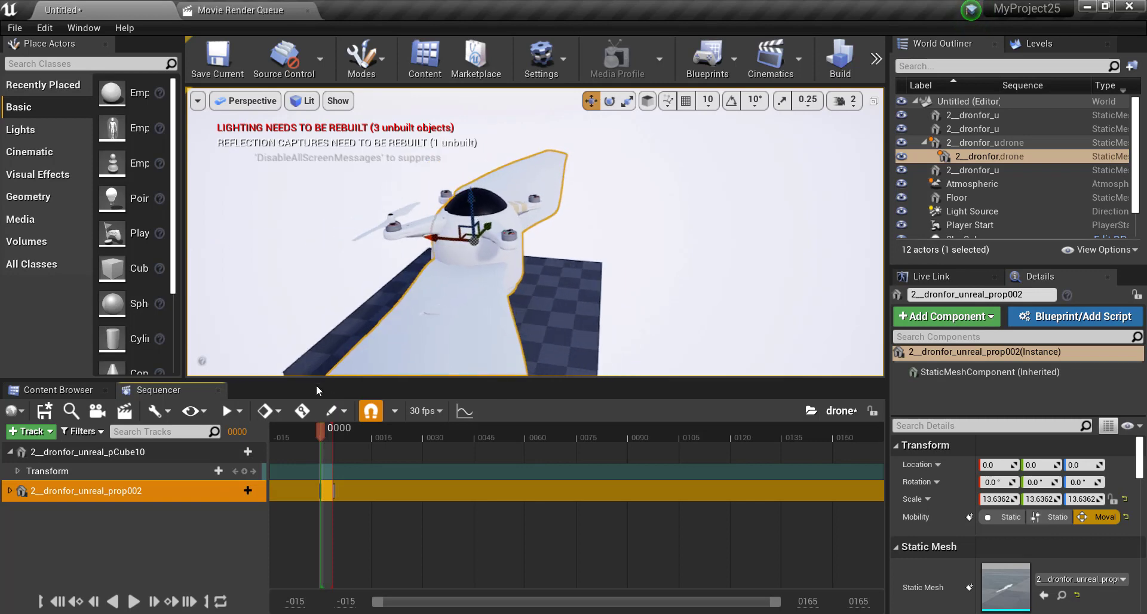
# Check the attachment in playback, then reset the oversized prop002's scale to 1.0 at frame 0000
pyautogui.click(160, 547)
pyautogui.click(93, 488)
pyautogui.click(132, 602)
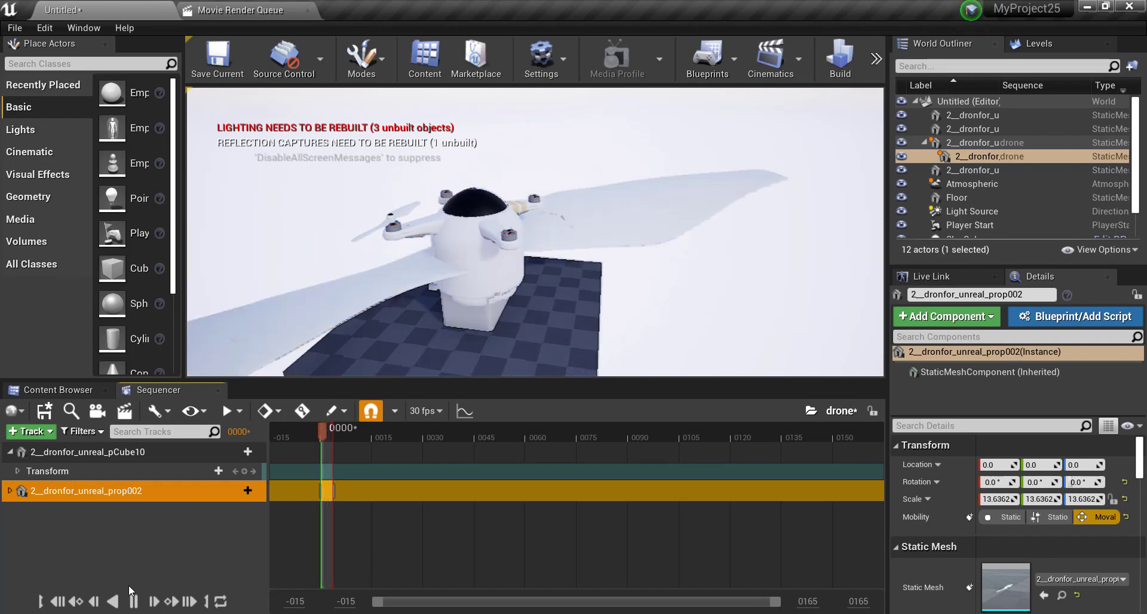
pyautogui.click(110, 576)
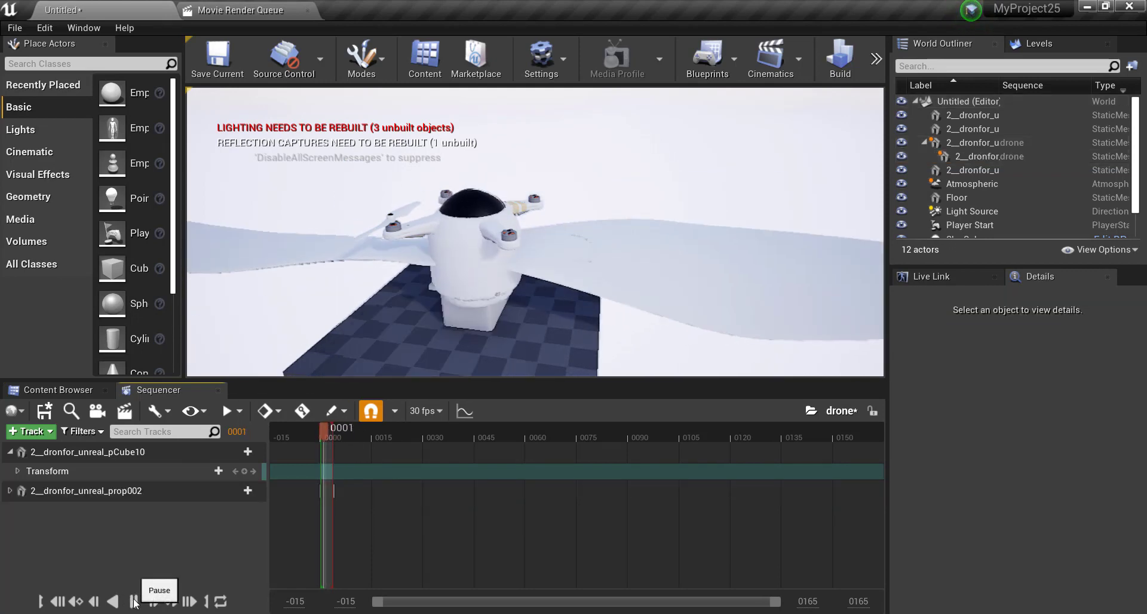
pyautogui.click(134, 601)
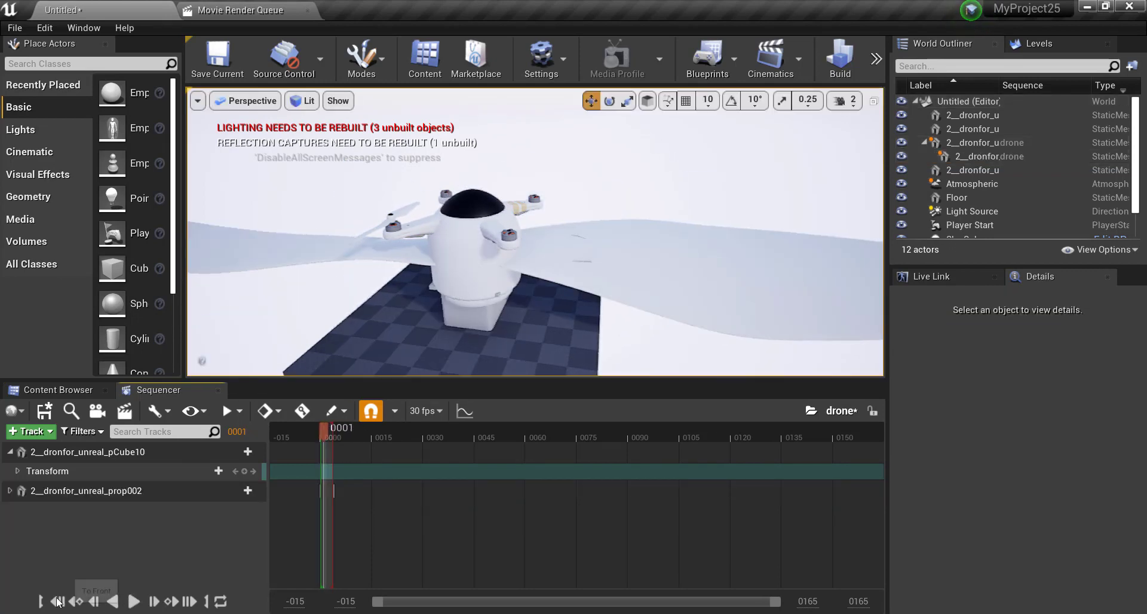
pyautogui.click(58, 602)
pyautogui.click(443, 327)
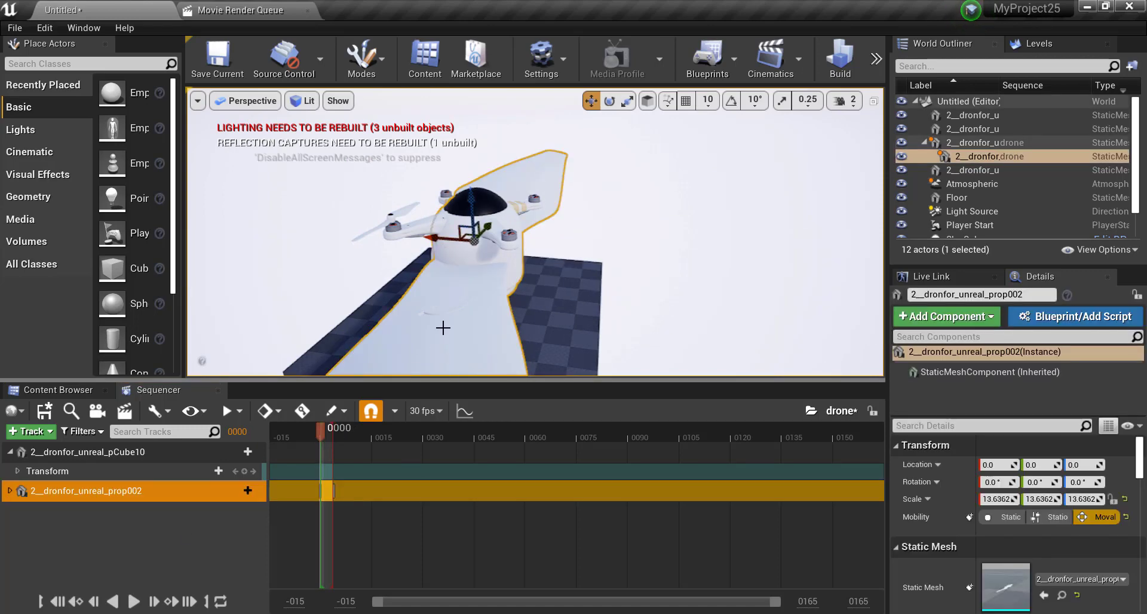
pyautogui.click(1126, 500)
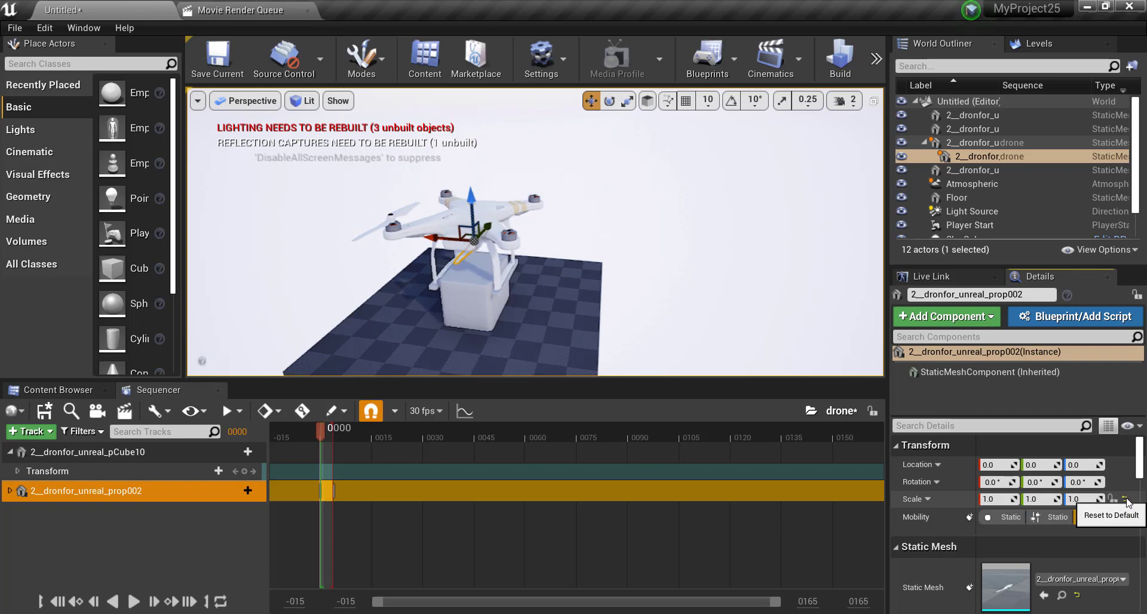
pyautogui.click(137, 603)
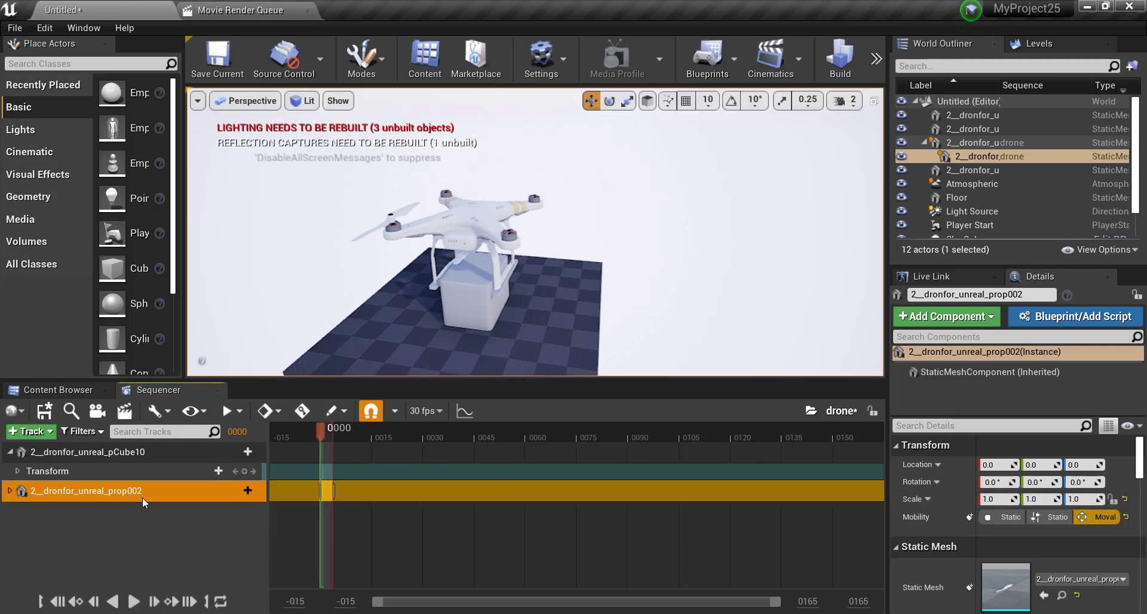
# Slide prop002 toward its motor and raise it, orbiting for a side view
pyautogui.scroll(2, 473, 160)
pyautogui.scroll(2, 473, 160)
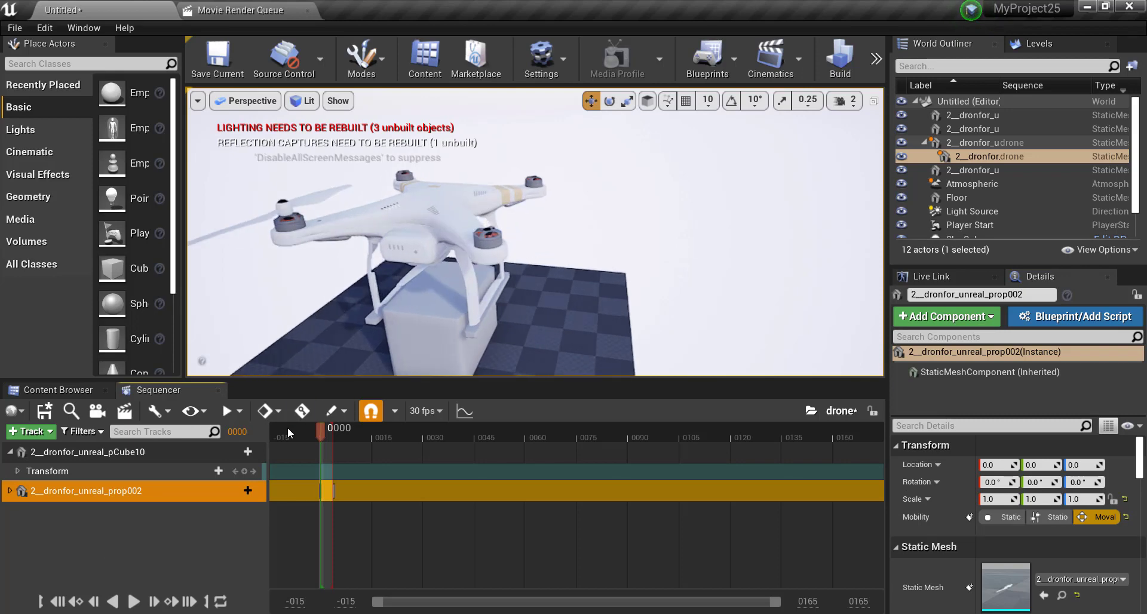
pyautogui.scroll(2, 474, 160)
pyautogui.click(70, 474)
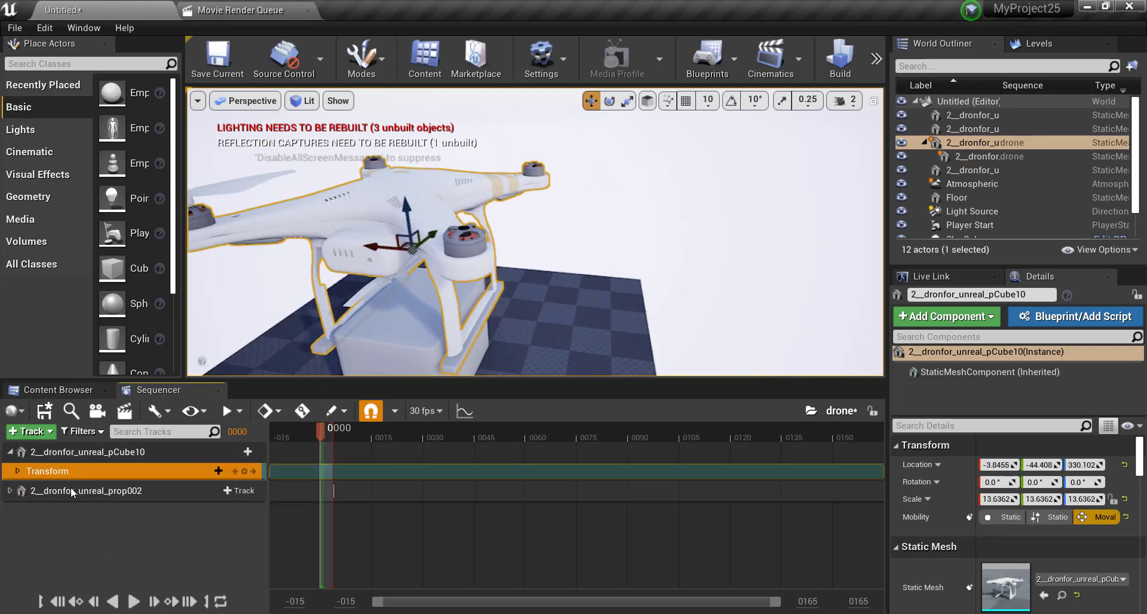
pyautogui.click(71, 489)
pyautogui.moveTo(375, 250); pyautogui.dragTo(432, 262)
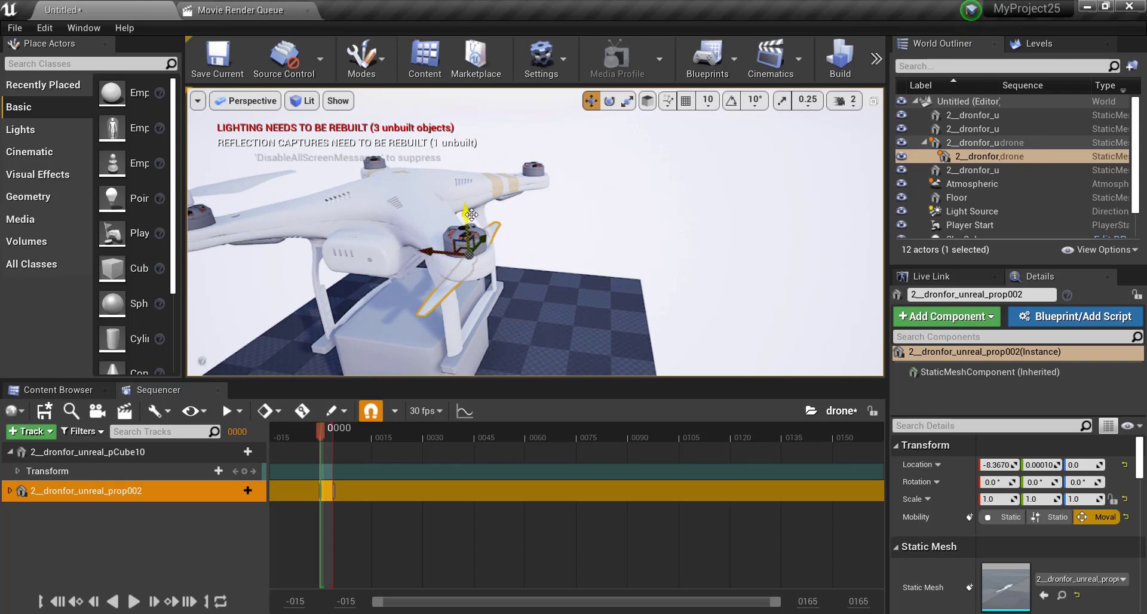
pyautogui.moveTo(472, 214)
pyautogui.mouseDown()
pyautogui.moveTo(464, 186)
pyautogui.moveTo(461, 218)
pyautogui.moveTo(432, 240)
pyautogui.mouseUp()
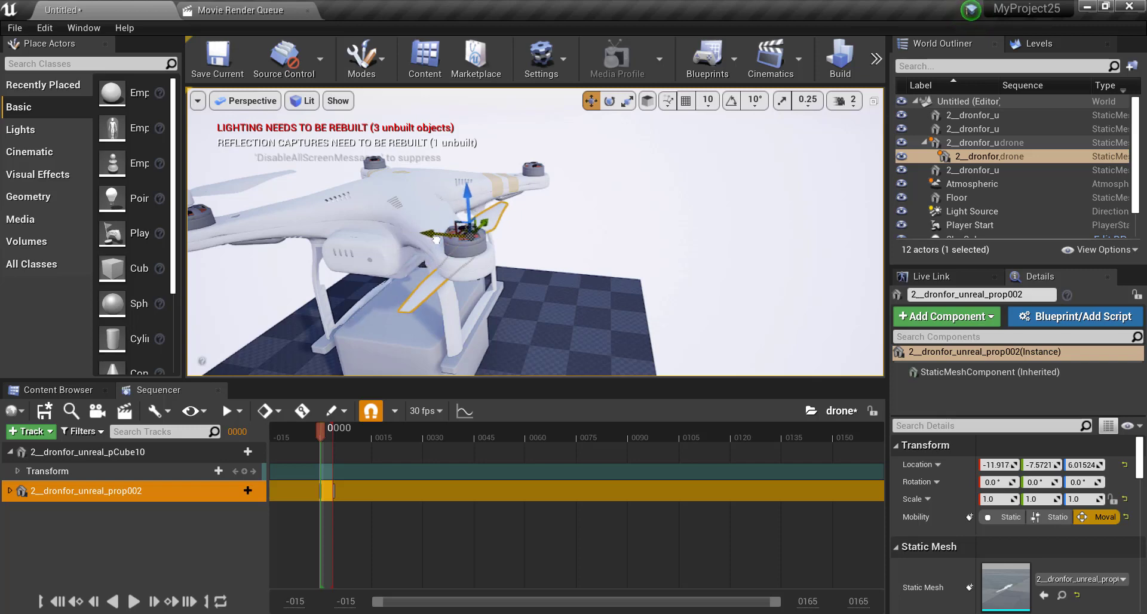
pyautogui.moveTo(465, 195); pyautogui.dragTo(464, 181)
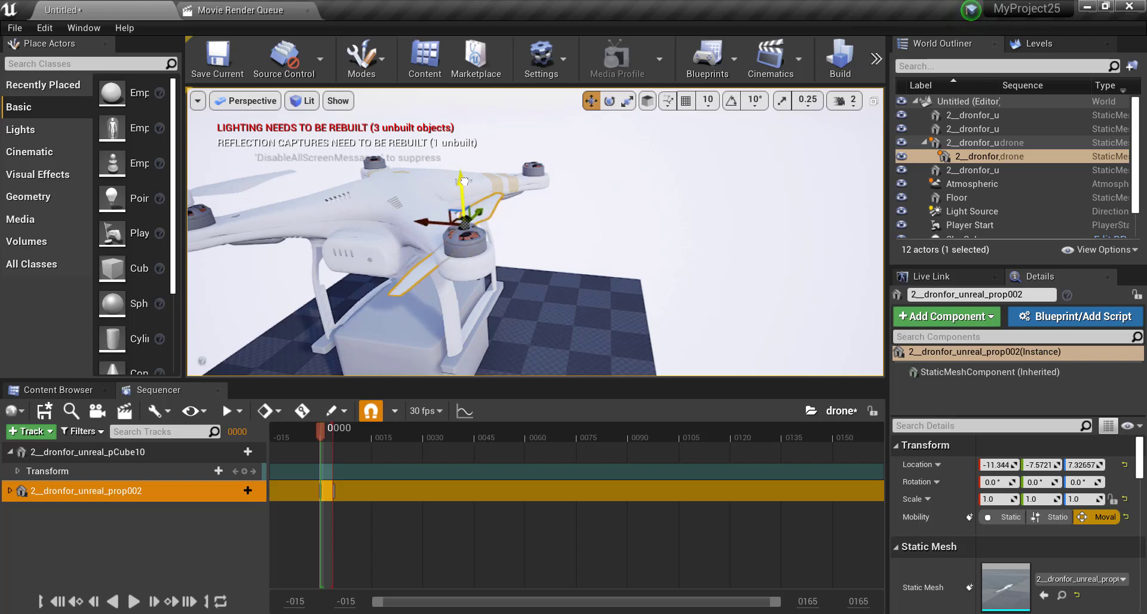
pyautogui.scroll(3, 646, 225)
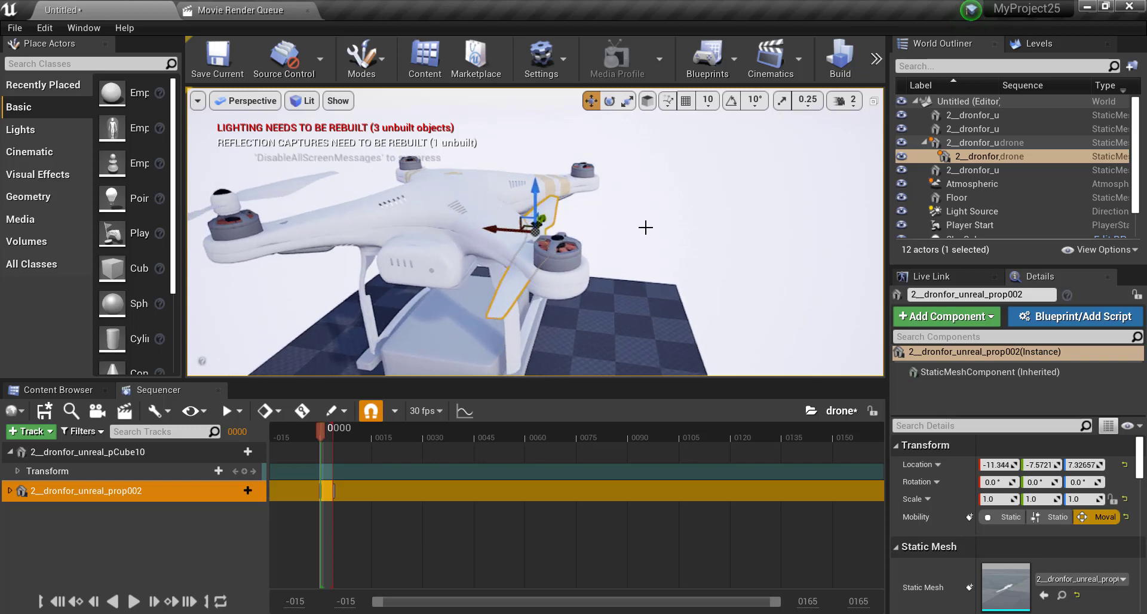
pyautogui.keyDown('alt'); pyautogui.moveTo(538, 239); pyautogui.dragTo(419, 239); pyautogui.keyUp('alt')
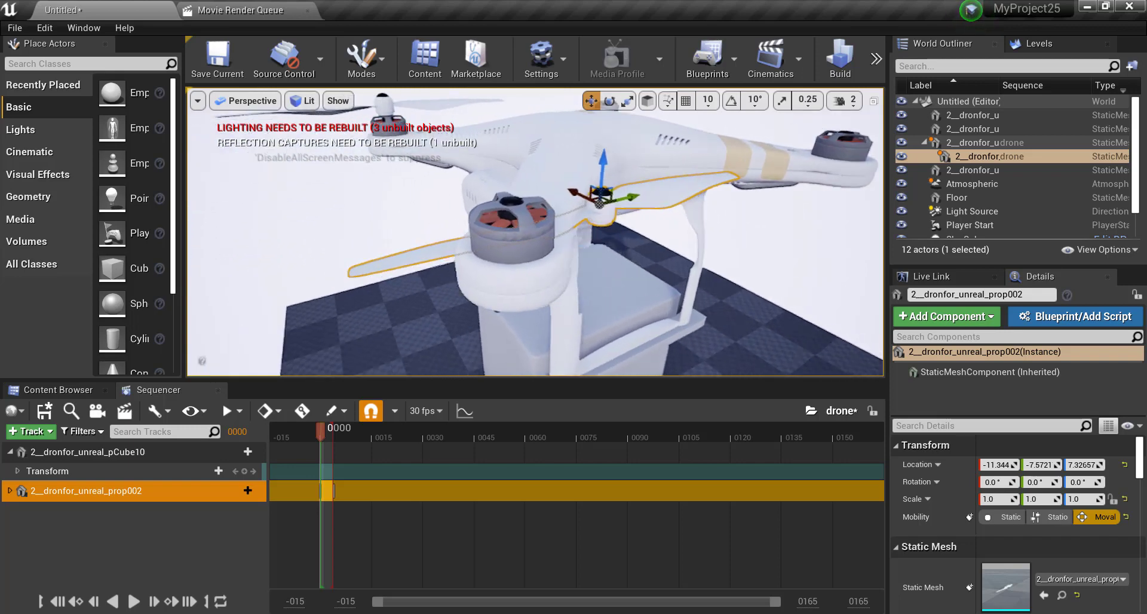
pyautogui.moveTo(798, 283); pyautogui.dragTo(528, 291)
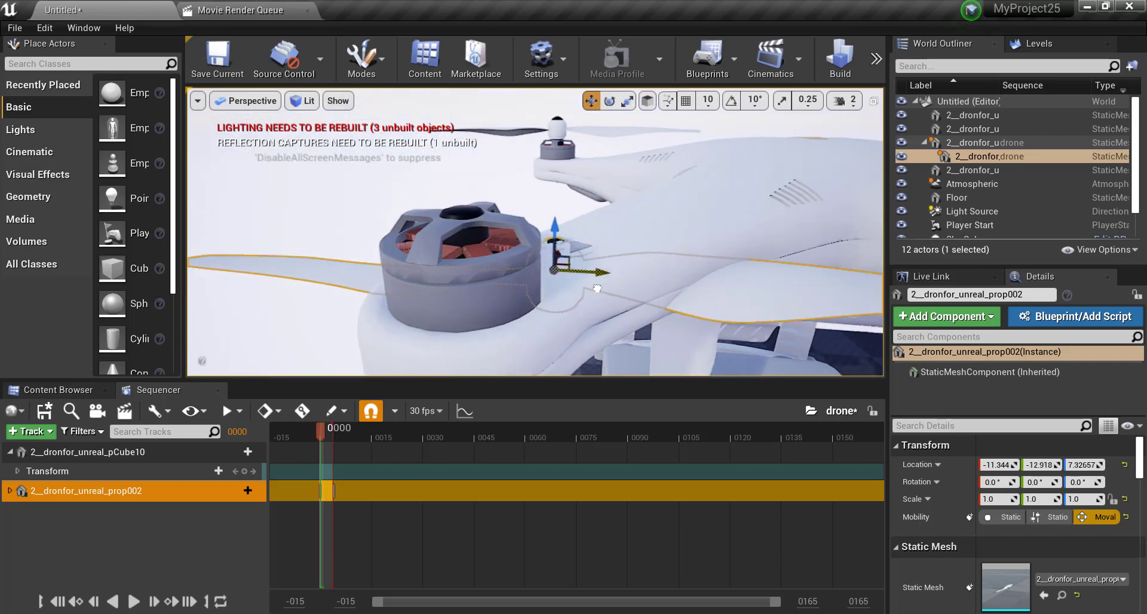
# Fine-tune prop002 onto the motor hub at location -14.522, -15.123, 10.8233
pyautogui.moveTo(487, 245); pyautogui.dragTo(487, 234)
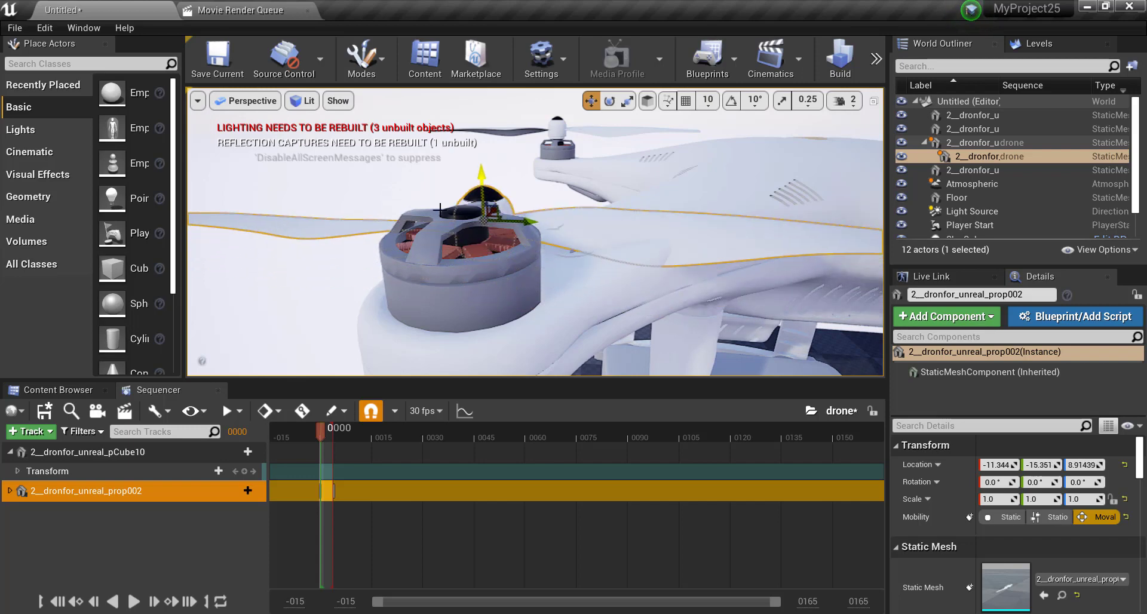
pyautogui.moveTo(487, 234); pyautogui.dragTo(418, 239, button='right')
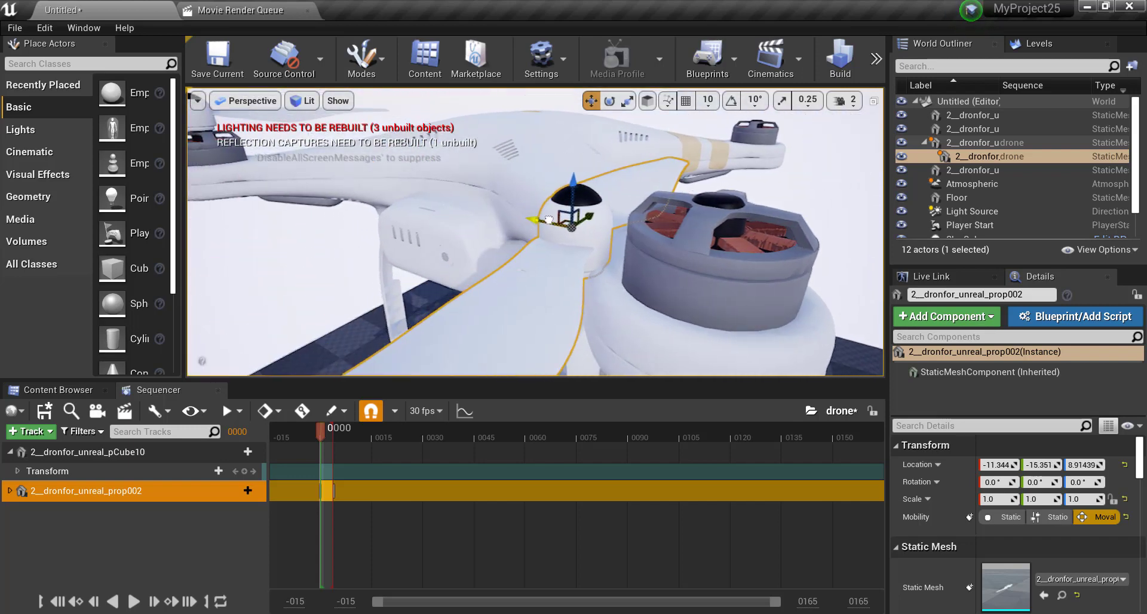
pyautogui.moveTo(567, 206)
pyautogui.mouseDown()
pyautogui.moveTo(694, 227)
pyautogui.moveTo(720, 151)
pyautogui.mouseUp()
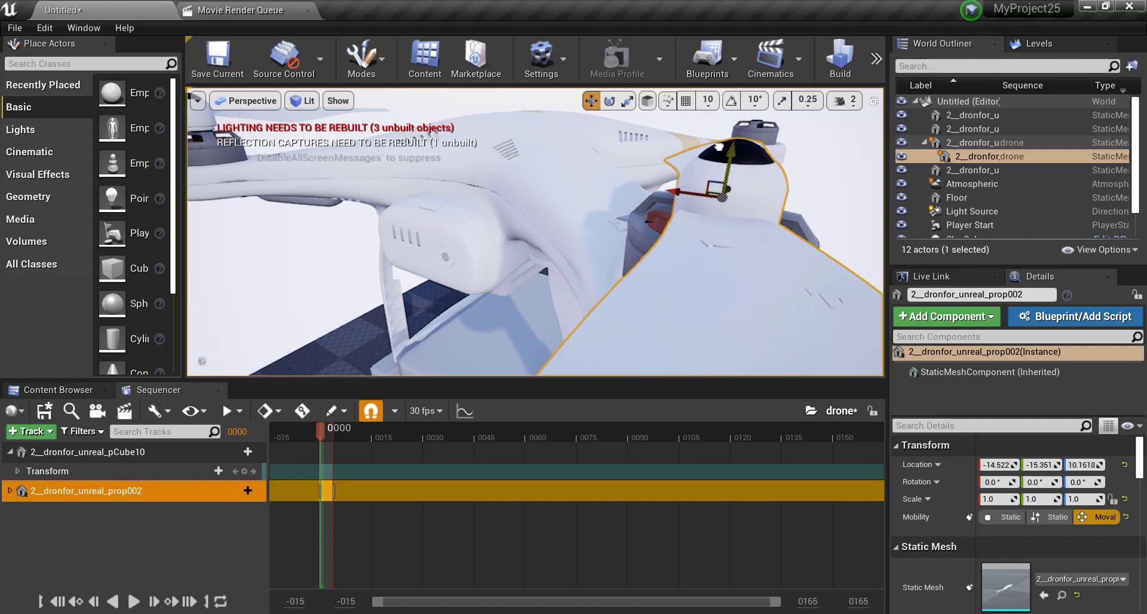
pyautogui.moveTo(720, 151)
pyautogui.mouseDown(button='right')
pyautogui.moveTo(657, 155)
pyautogui.moveTo(598, 232)
pyautogui.mouseUp(button='right')
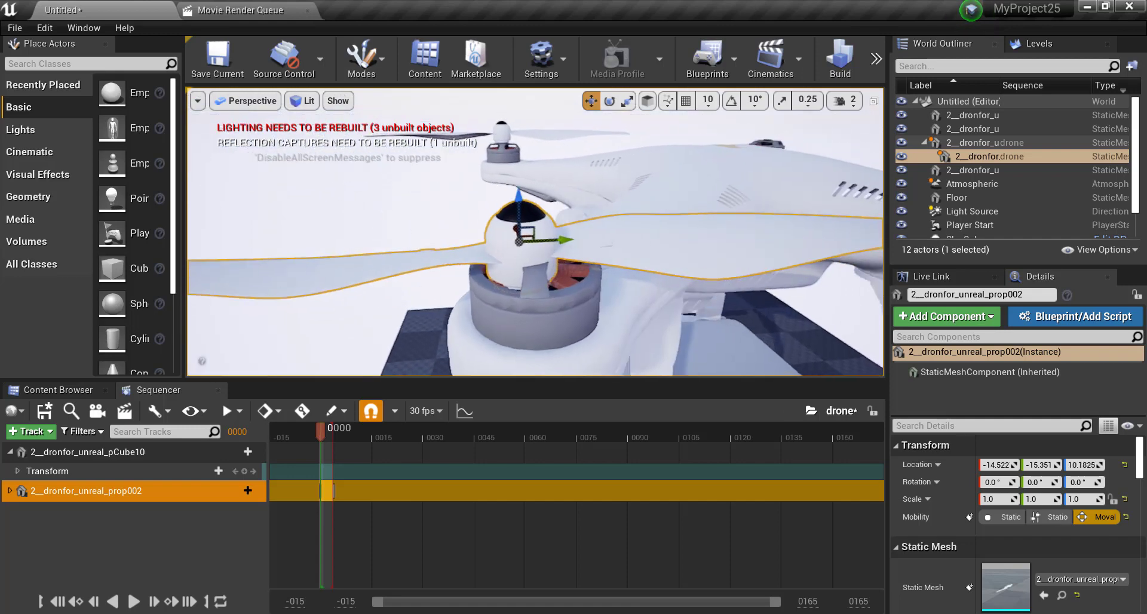
pyautogui.moveTo(543, 241); pyautogui.dragTo(556, 241)
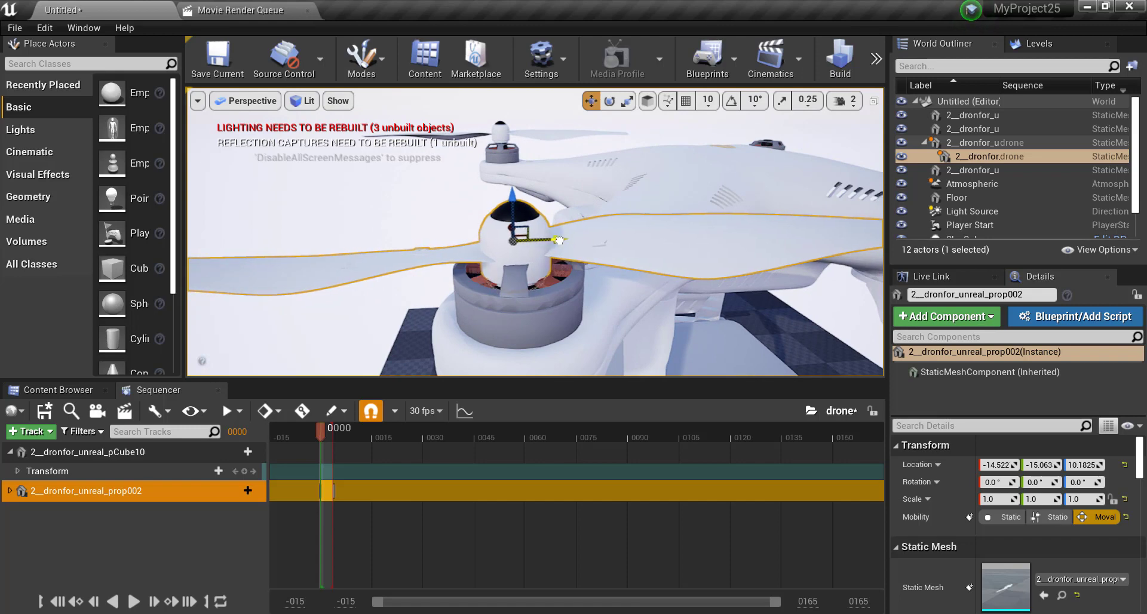
pyautogui.moveTo(558, 240); pyautogui.dragTo(558, 240, button='right')
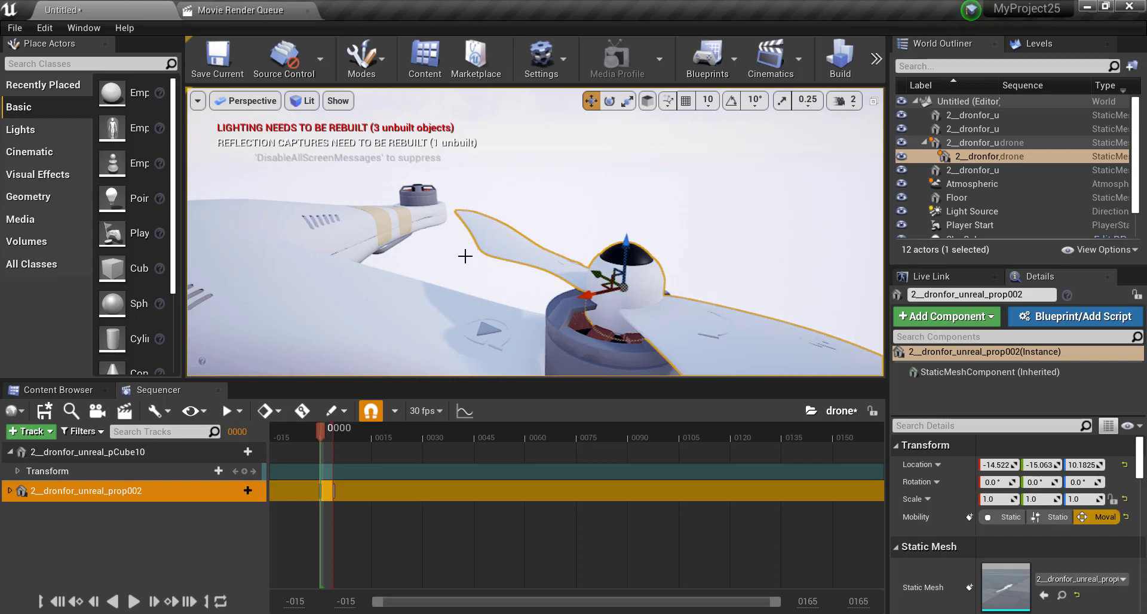
pyautogui.moveTo(626, 243); pyautogui.dragTo(635, 222)
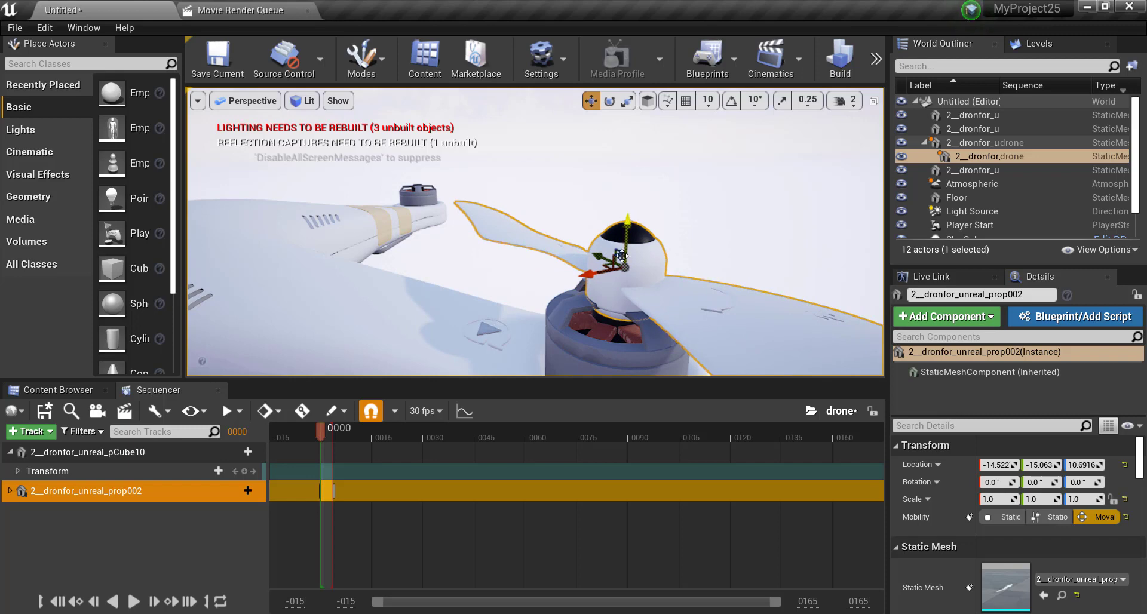
pyautogui.press('f')
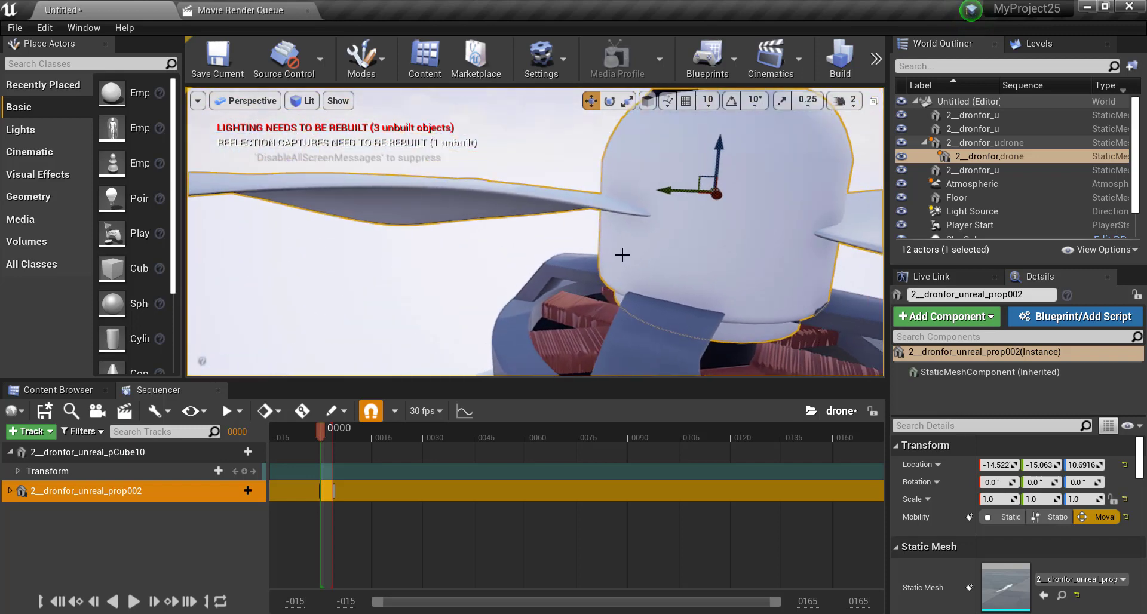
pyautogui.moveTo(669, 196); pyautogui.dragTo(677, 188)
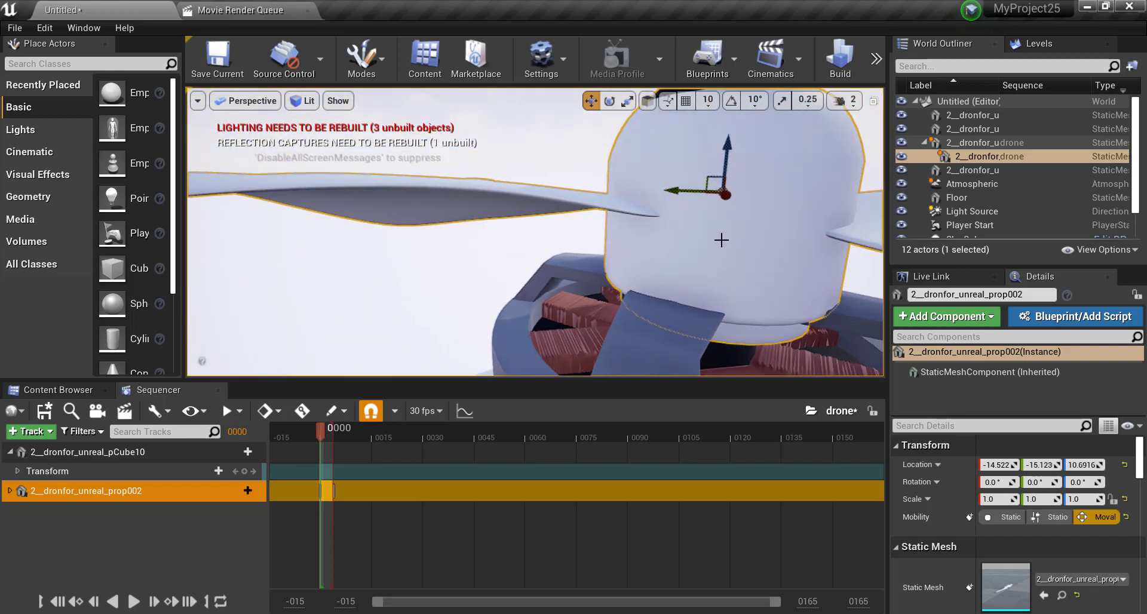
pyautogui.moveTo(730, 143)
pyautogui.mouseDown()
pyautogui.moveTo(705, 179)
pyautogui.moveTo(717, 173)
pyautogui.mouseUp()
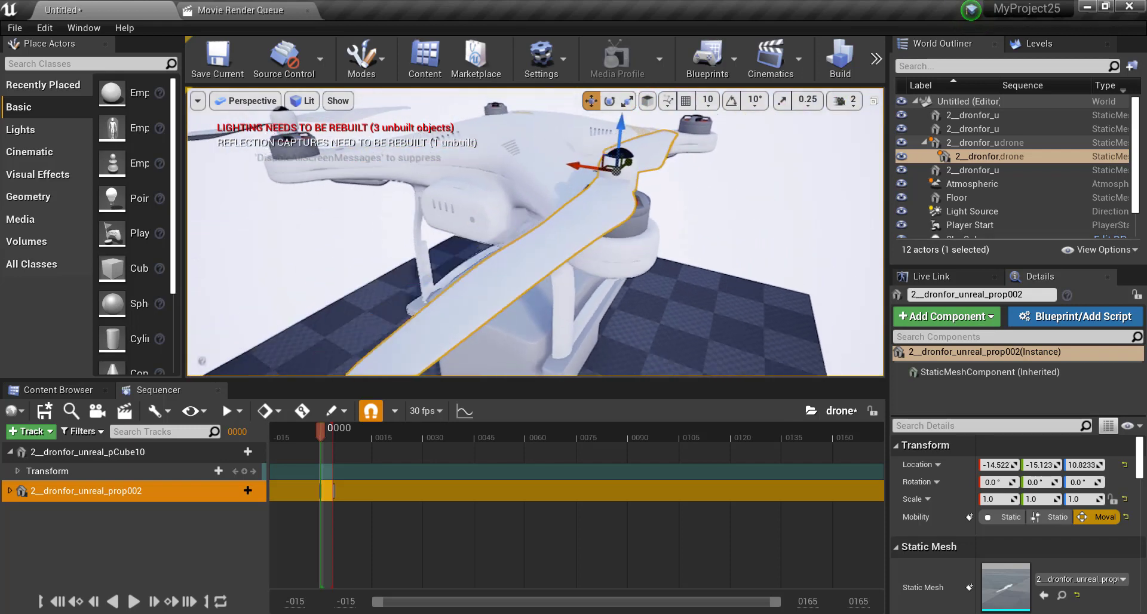
# Preview the propeller spin, set the playhead to frame 16, and extend playback to about 0120
pyautogui.click(422, 360)
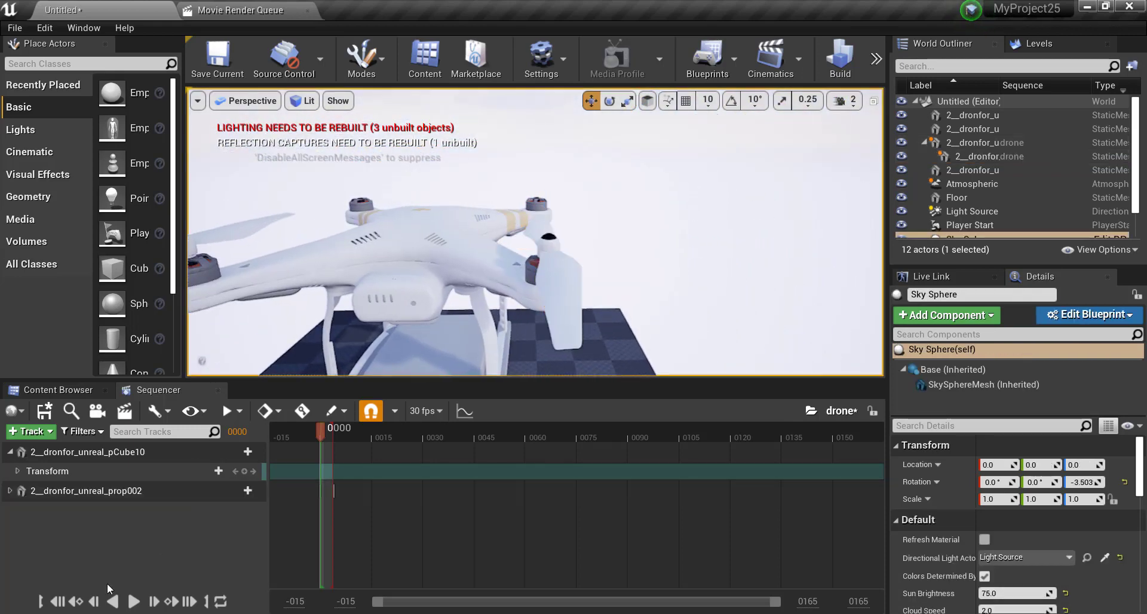
pyautogui.click(134, 601)
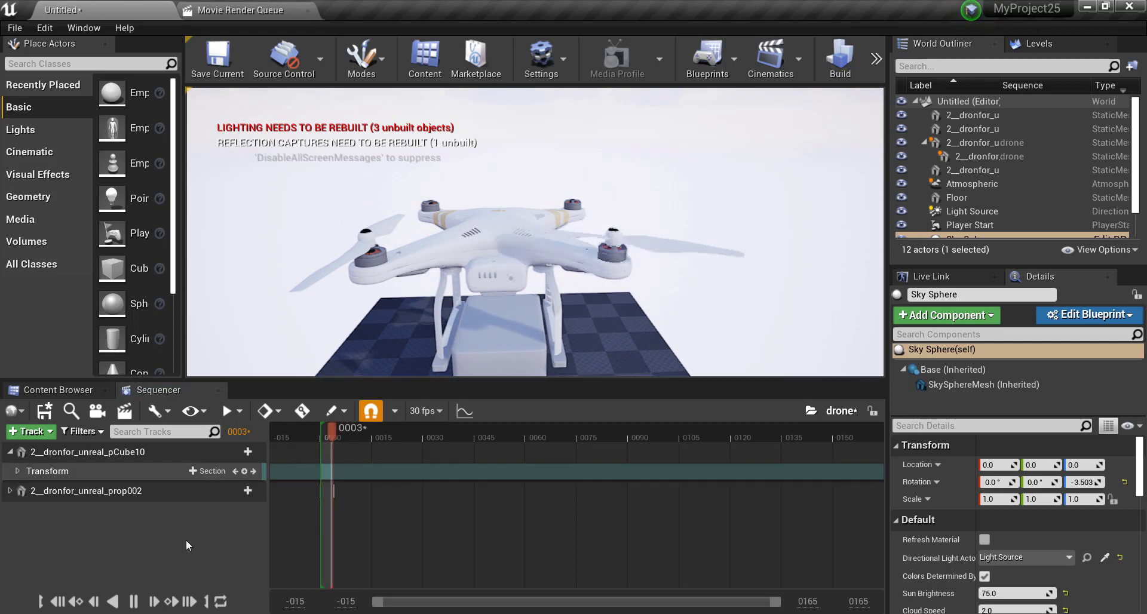
pyautogui.click(134, 601)
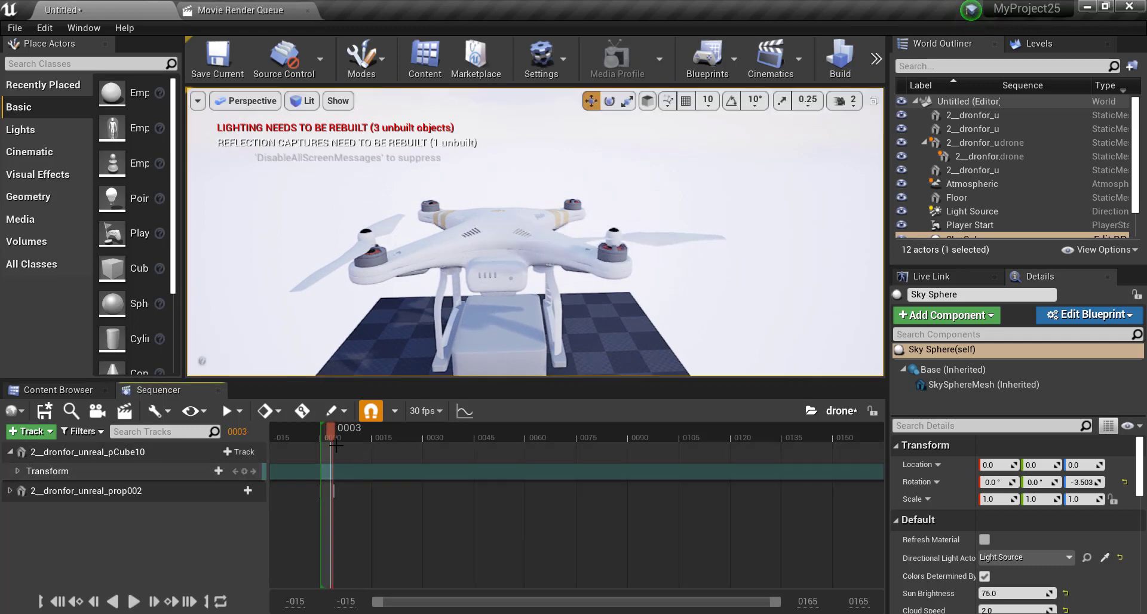
pyautogui.click(376, 442)
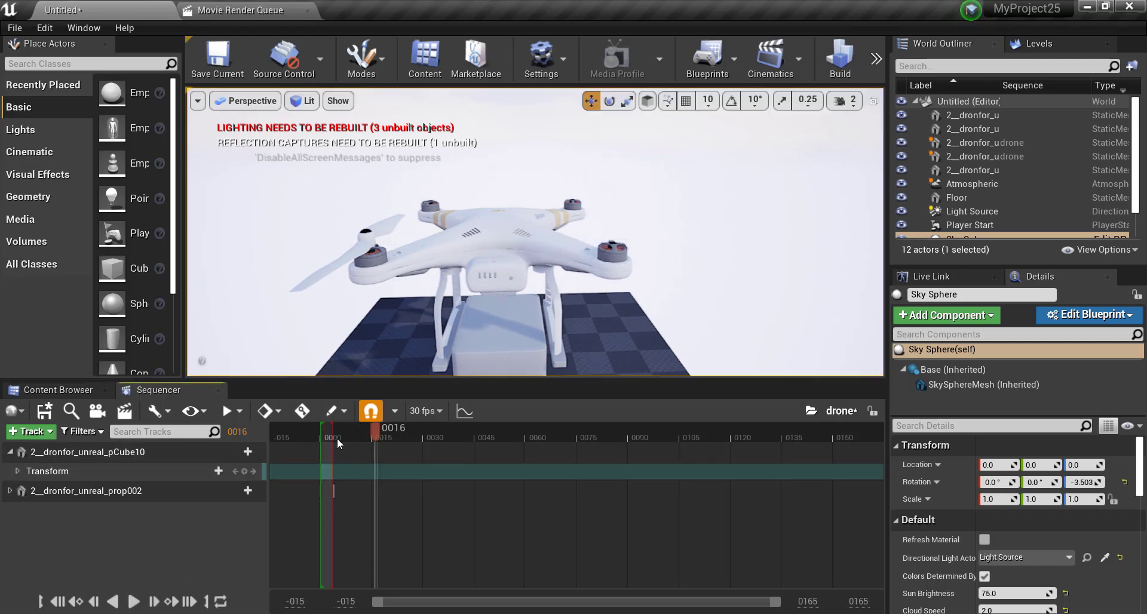
pyautogui.moveTo(333, 436); pyautogui.dragTo(760, 436)
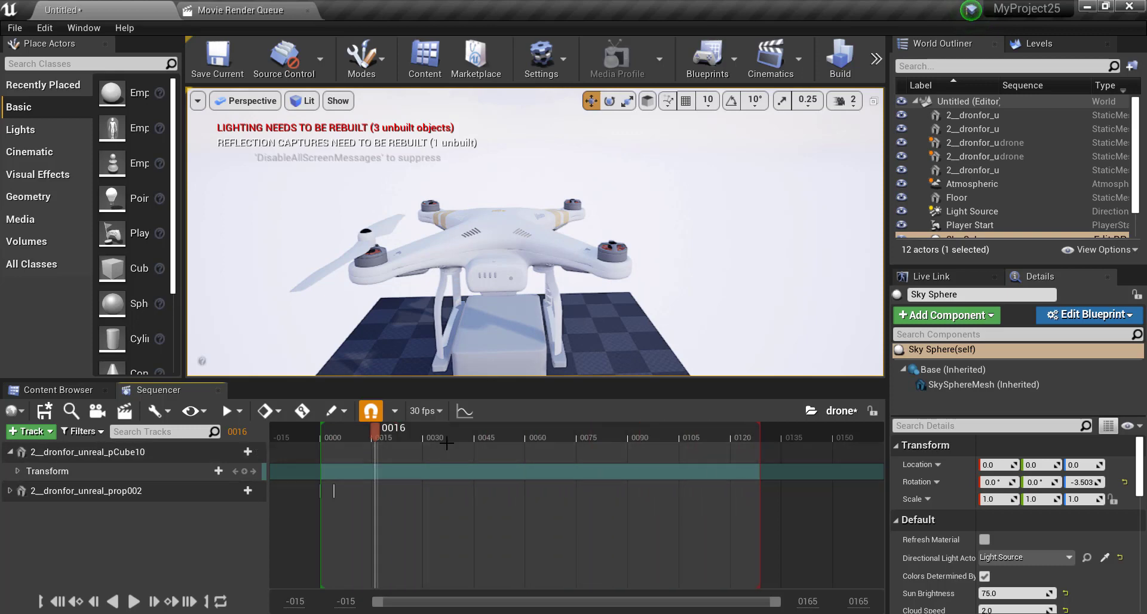
# Marquee-select prop002's two Transform keys and set their interpolation to Linear
pyautogui.click(45, 492)
pyautogui.click(10, 490)
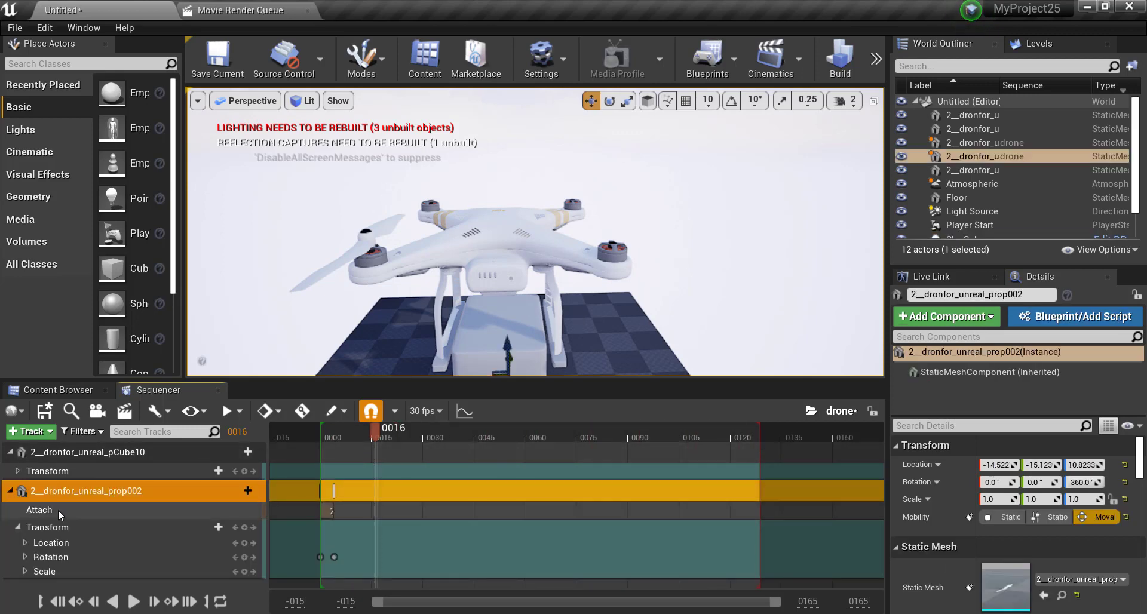
pyautogui.click(18, 525)
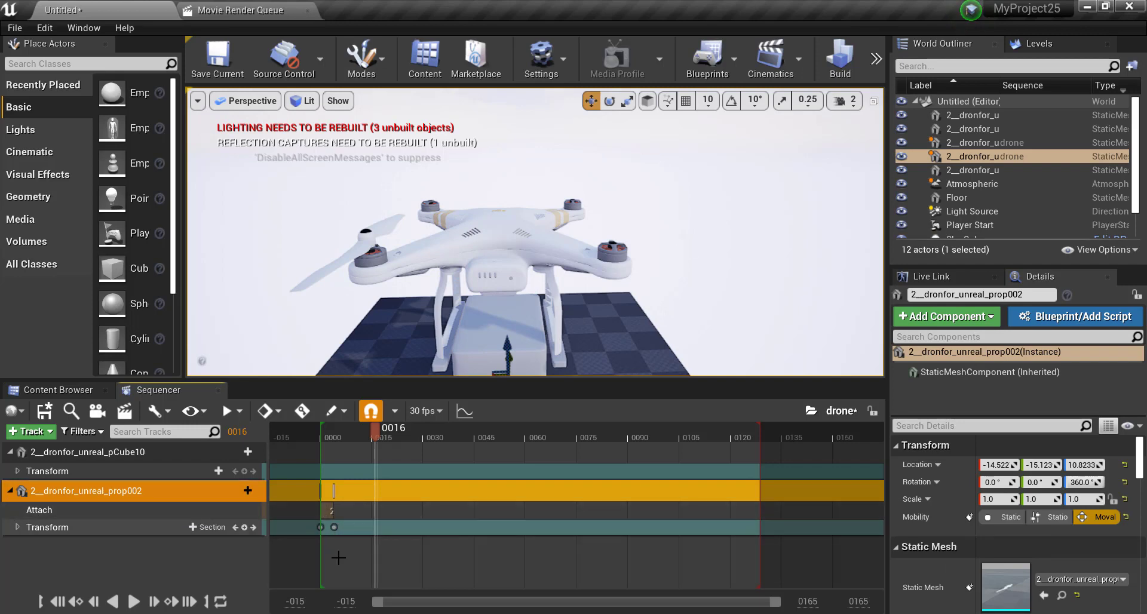
pyautogui.moveTo(359, 554)
pyautogui.mouseDown()
pyautogui.moveTo(311, 515)
pyautogui.moveTo(338, 525)
pyautogui.mouseUp()
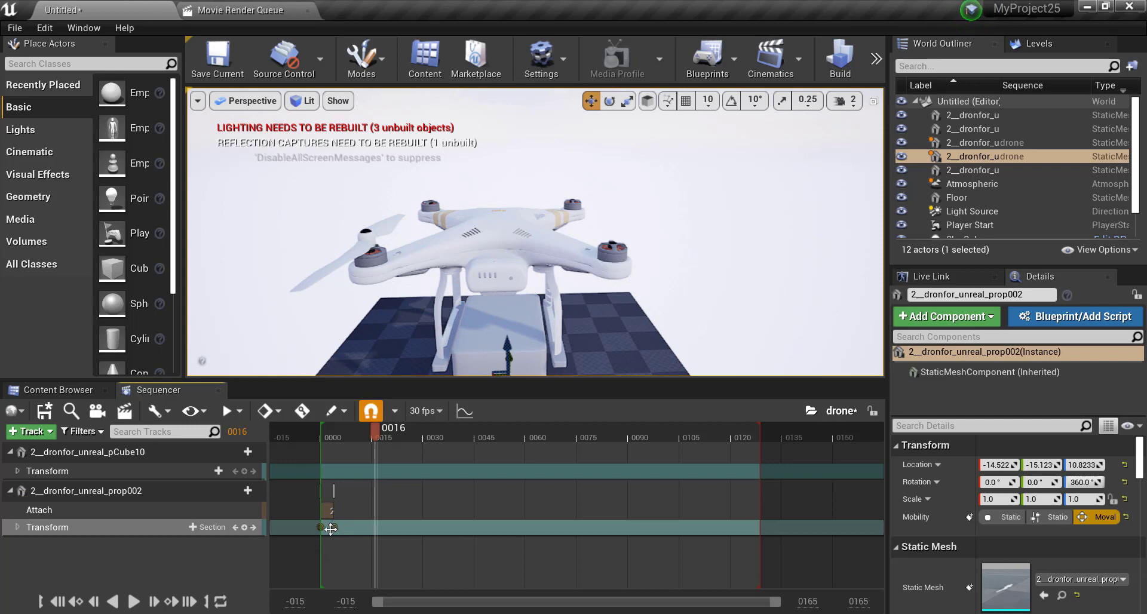
pyautogui.rightClick(330, 528)
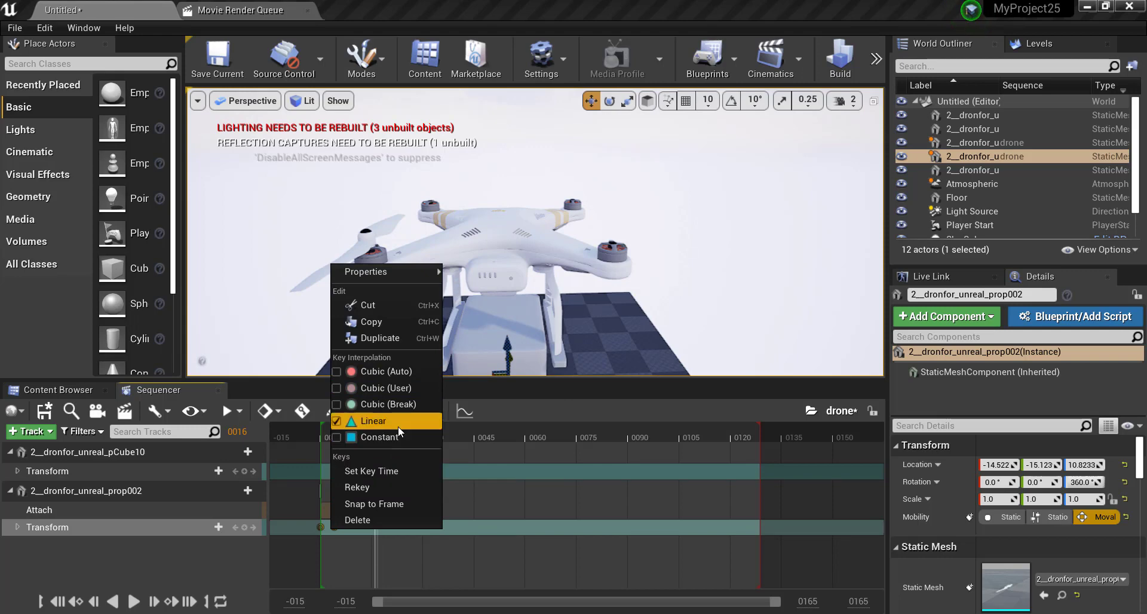
pyautogui.moveTo(396, 278)
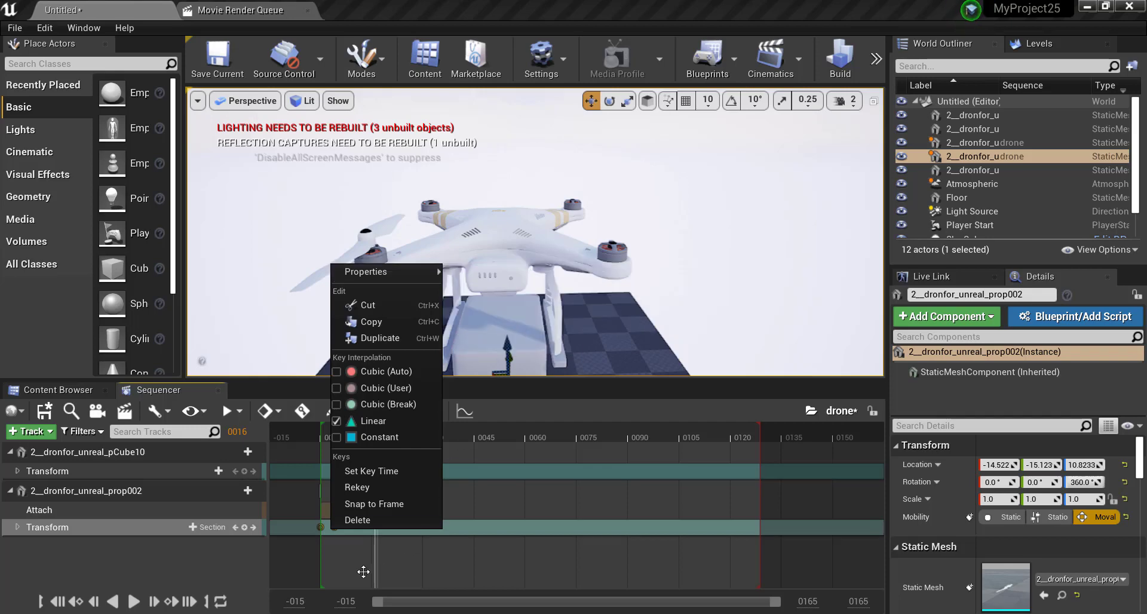
pyautogui.click(364, 572)
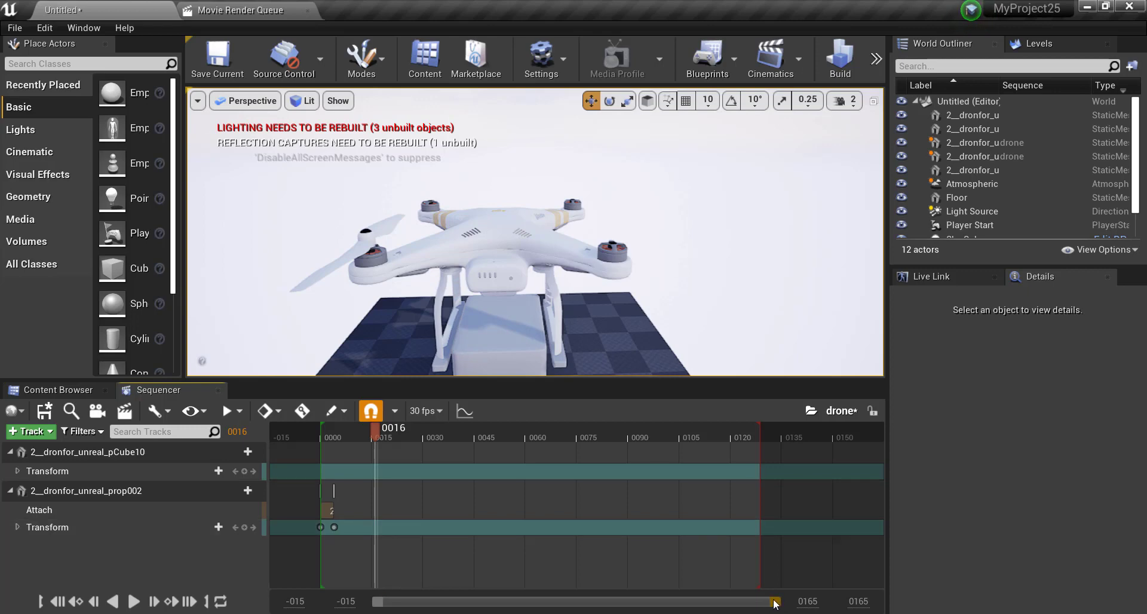
# Zoom into the first frames and add a prop002 Transform key at frame 4
pyautogui.moveTo(775, 605); pyautogui.dragTo(449, 602)
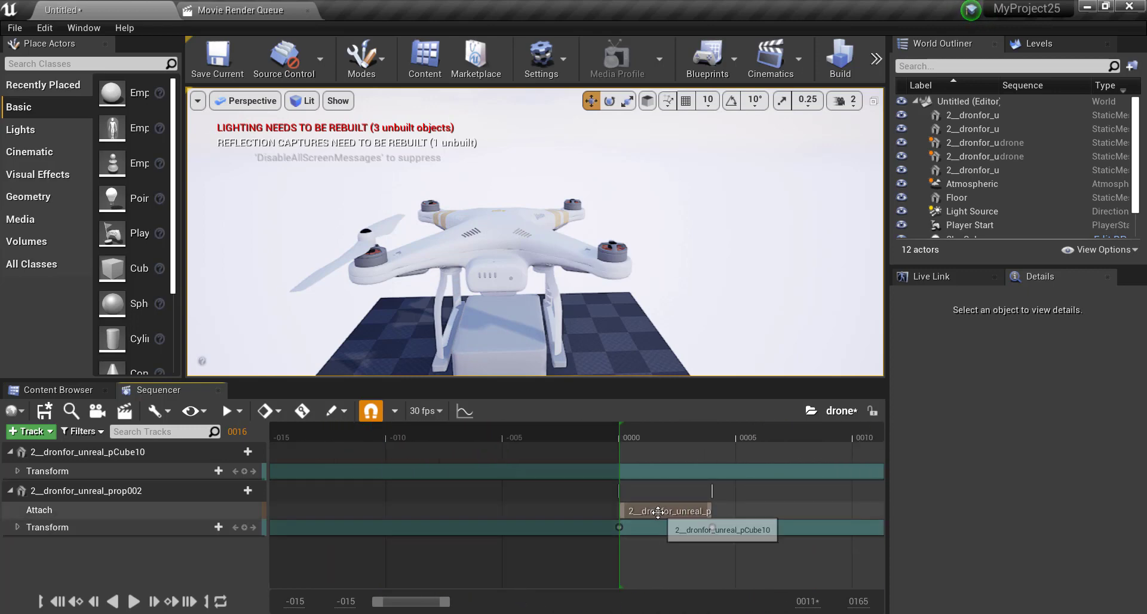
pyautogui.rightClick(658, 512)
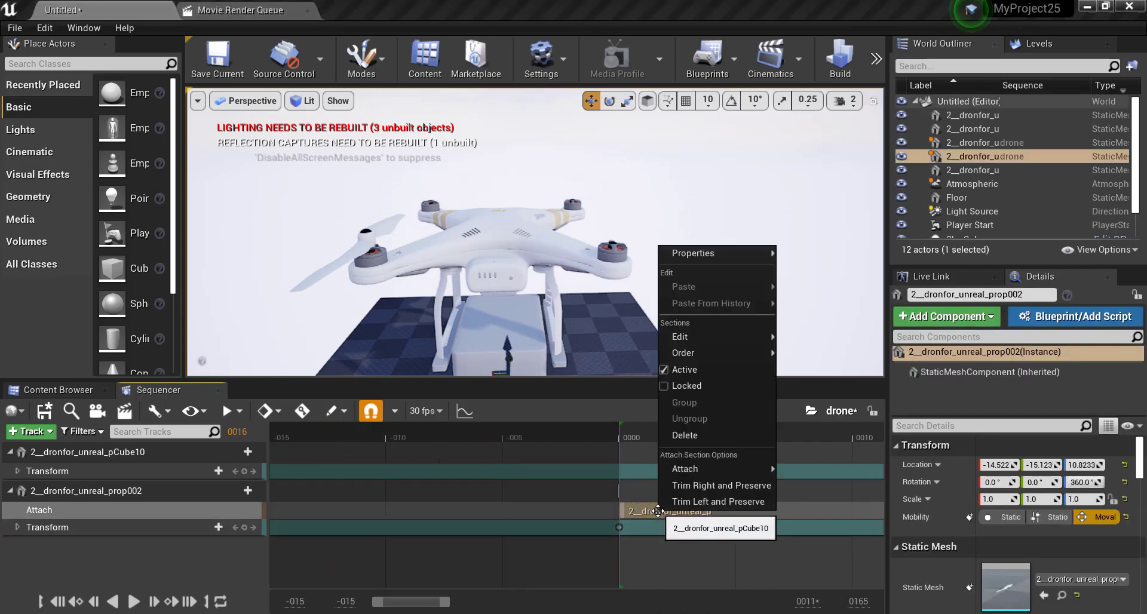
pyautogui.click(631, 550)
pyautogui.click(619, 530)
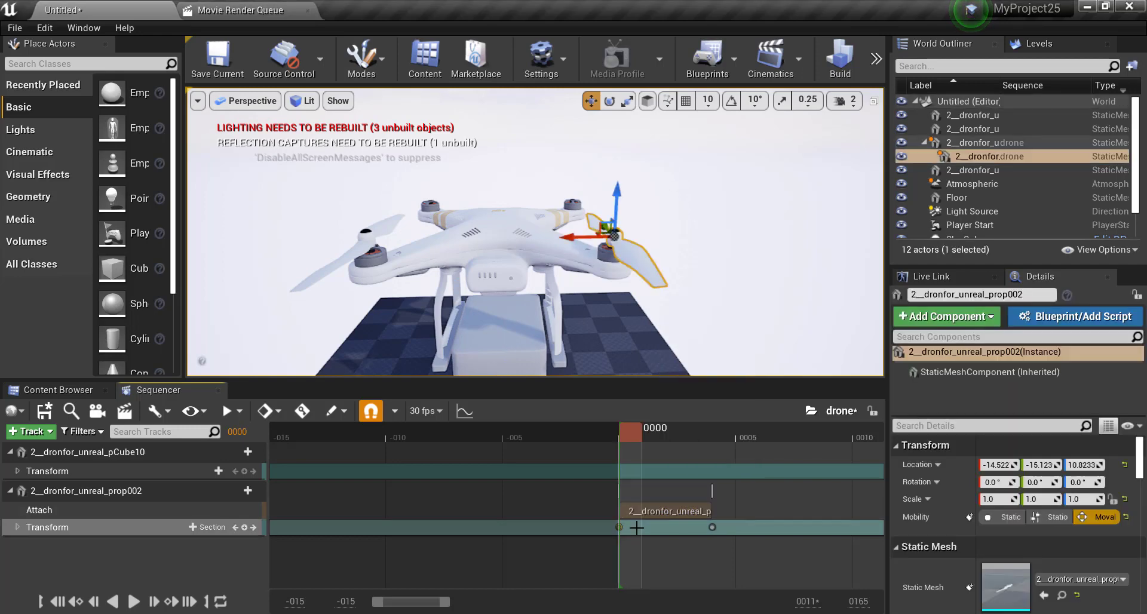
pyautogui.click(714, 529)
pyautogui.press('Return')
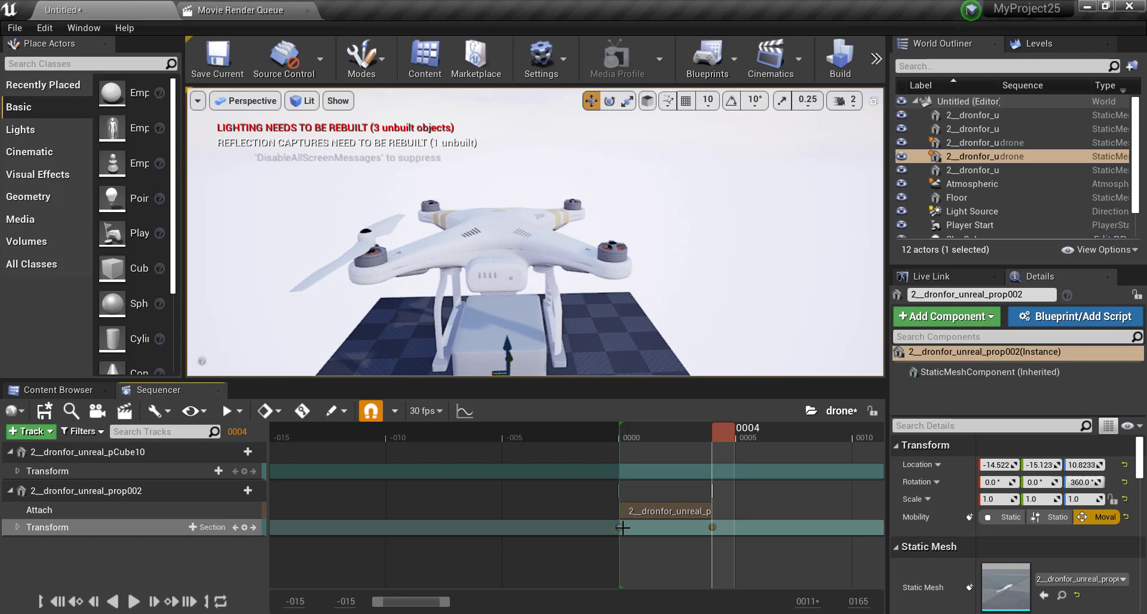
# Duplicate the frame-0 rotation key and shift the copy one frame later
pyautogui.click(622, 528)
pyautogui.rightClick(623, 528)
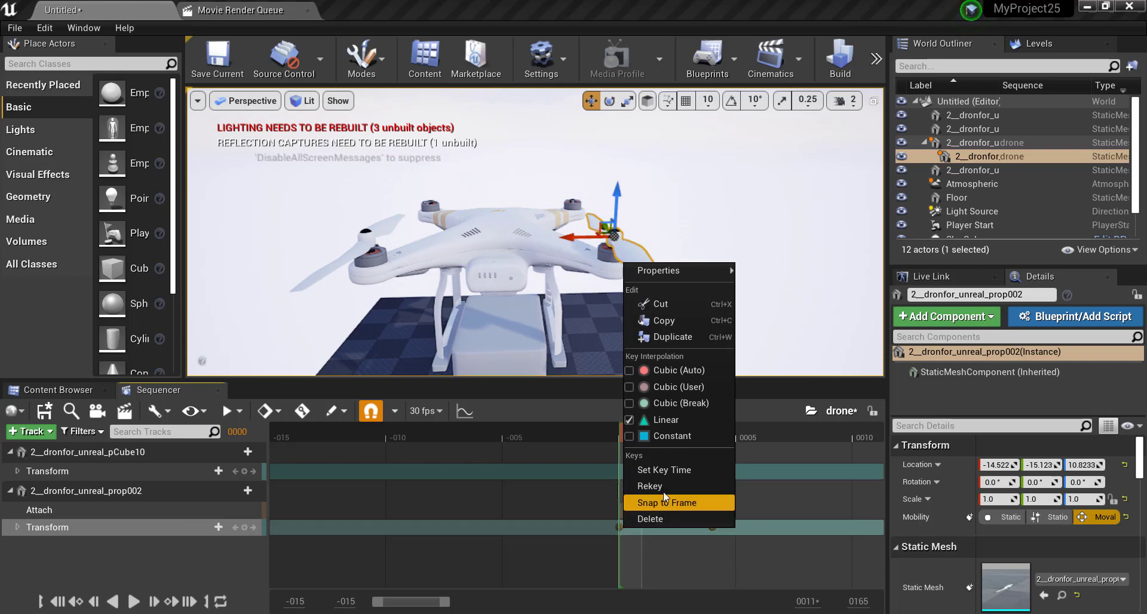
pyautogui.click(676, 337)
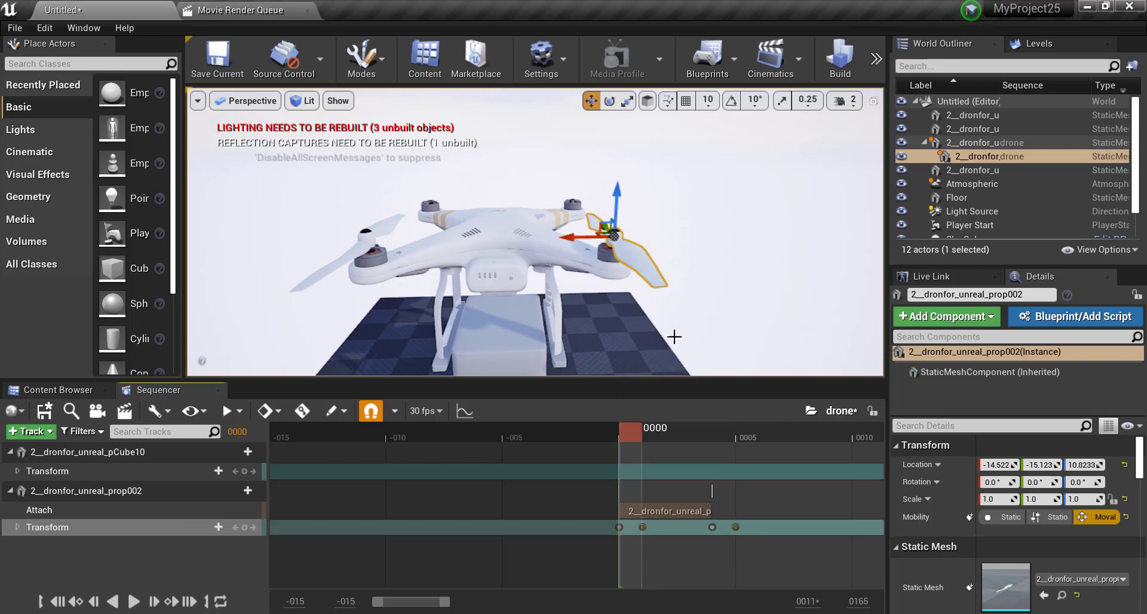
pyautogui.moveTo(737, 525); pyautogui.dragTo(828, 526)
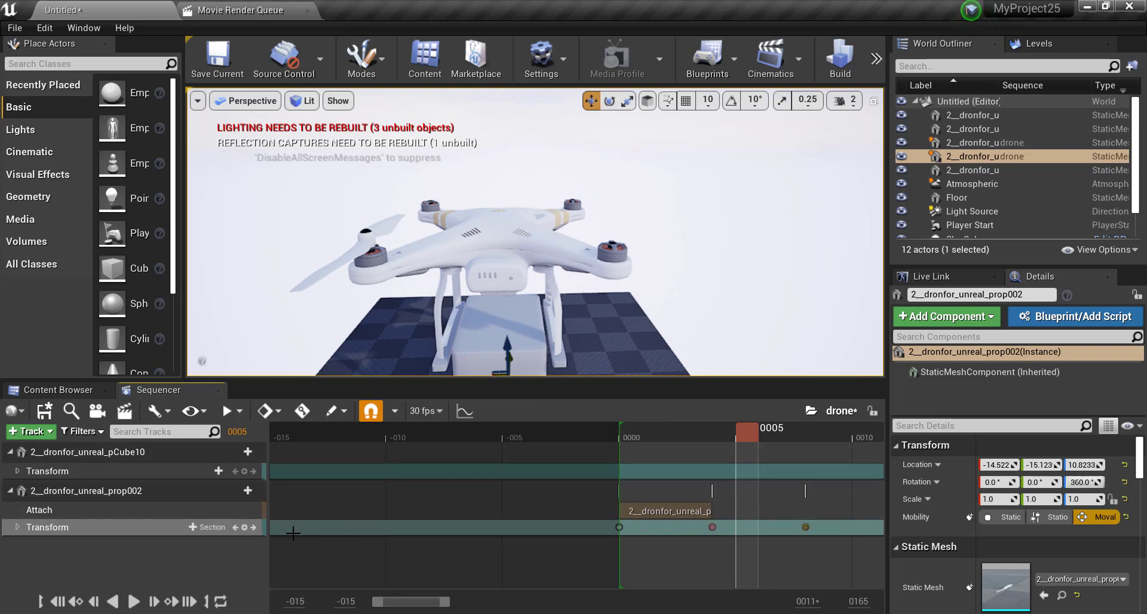
# Stretch the prop002 Attach section to end at frame 0008, then zoom the timeline out
pyautogui.moveTo(755, 435); pyautogui.dragTo(719, 434)
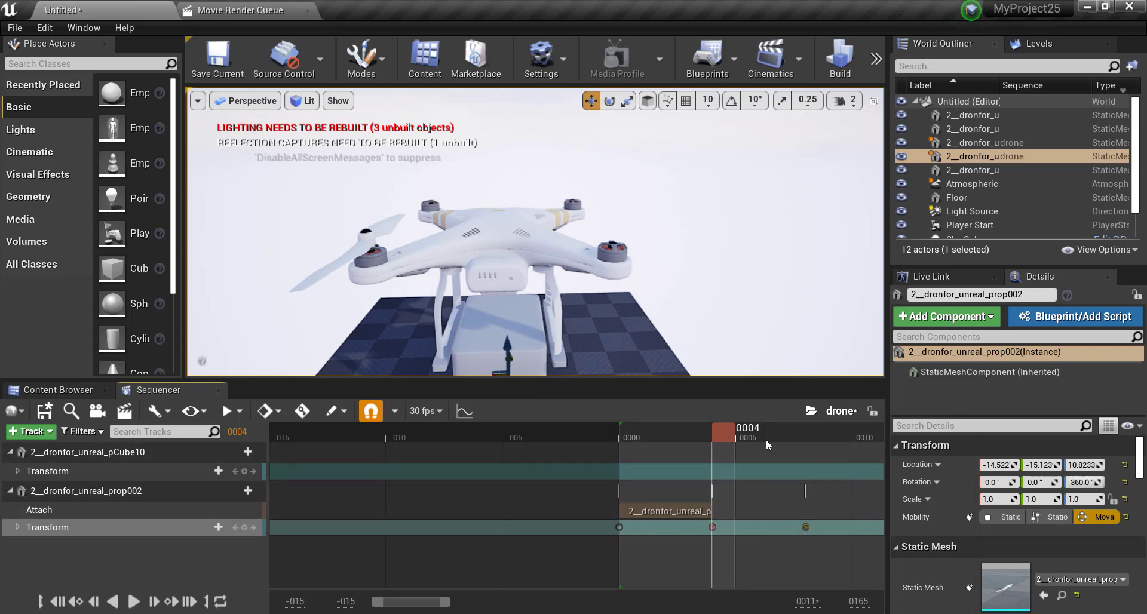
pyautogui.click(782, 437)
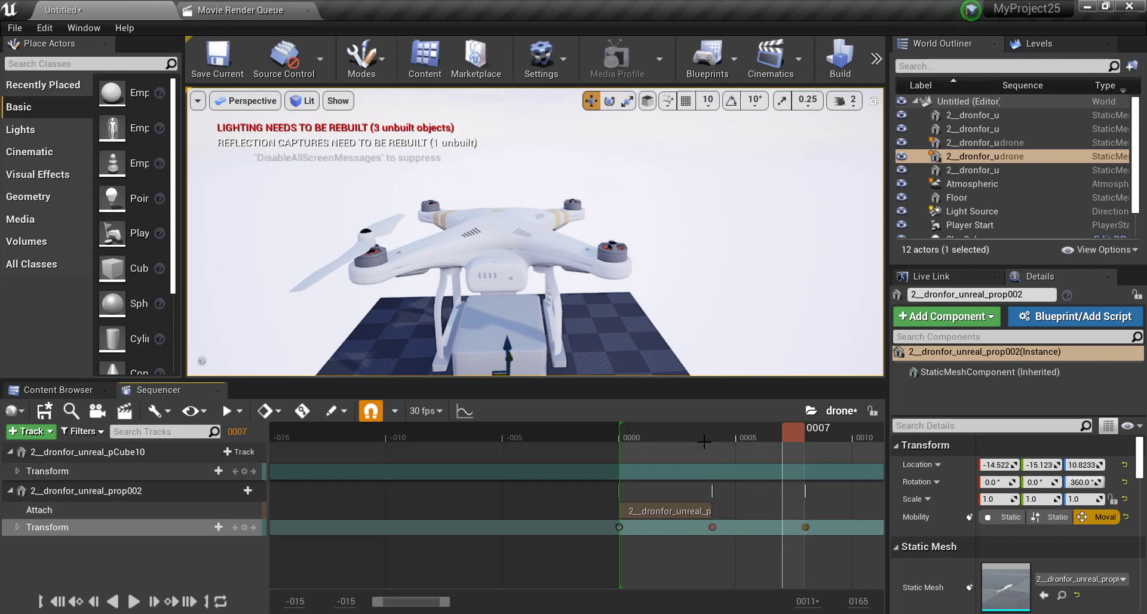
pyautogui.click(663, 440)
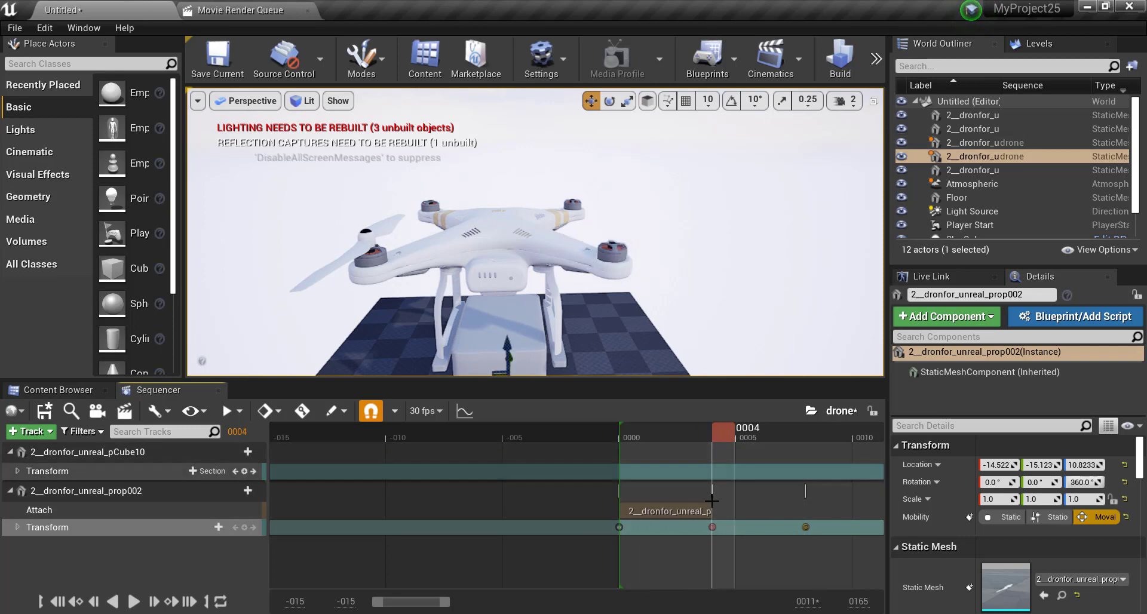
pyautogui.moveTo(713, 512); pyautogui.dragTo(805, 512)
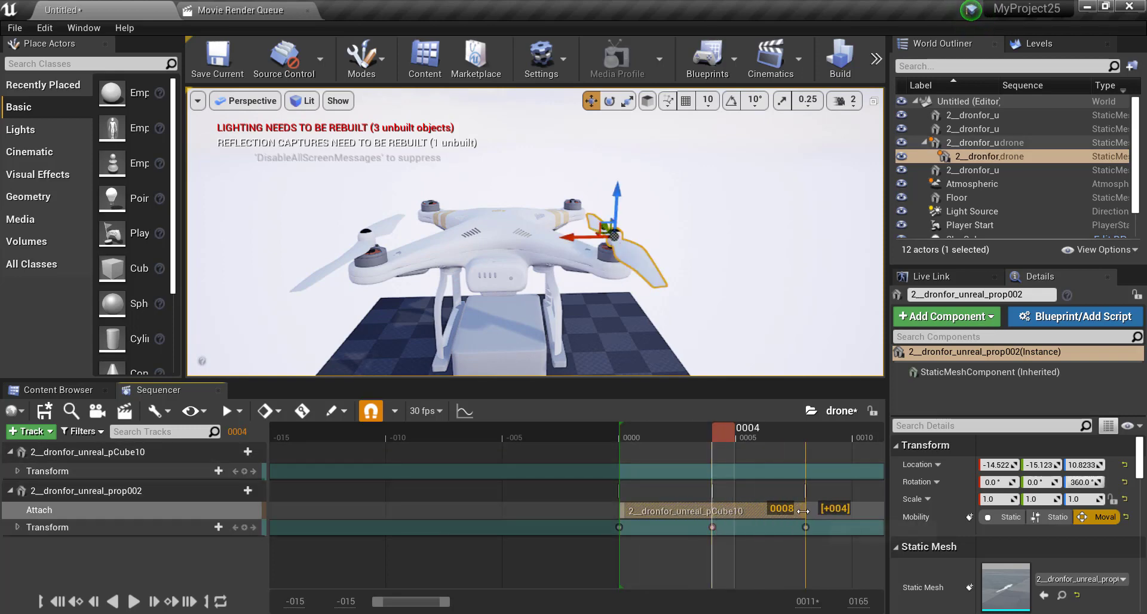
pyautogui.moveTo(709, 430)
pyautogui.mouseDown()
pyautogui.moveTo(605, 439)
pyautogui.moveTo(687, 445)
pyautogui.moveTo(711, 472)
pyautogui.mouseUp()
pyautogui.moveTo(449, 601); pyautogui.dragTo(758, 602)
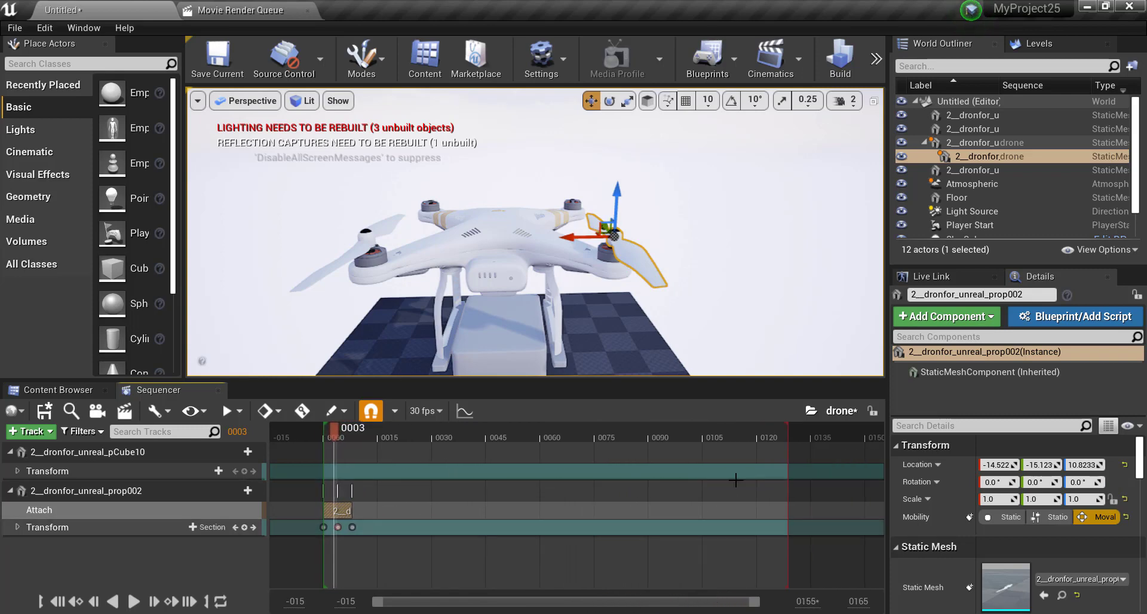
# Set the playback range to about frame 15 and stretch the Attach section to match
pyautogui.click(135, 602)
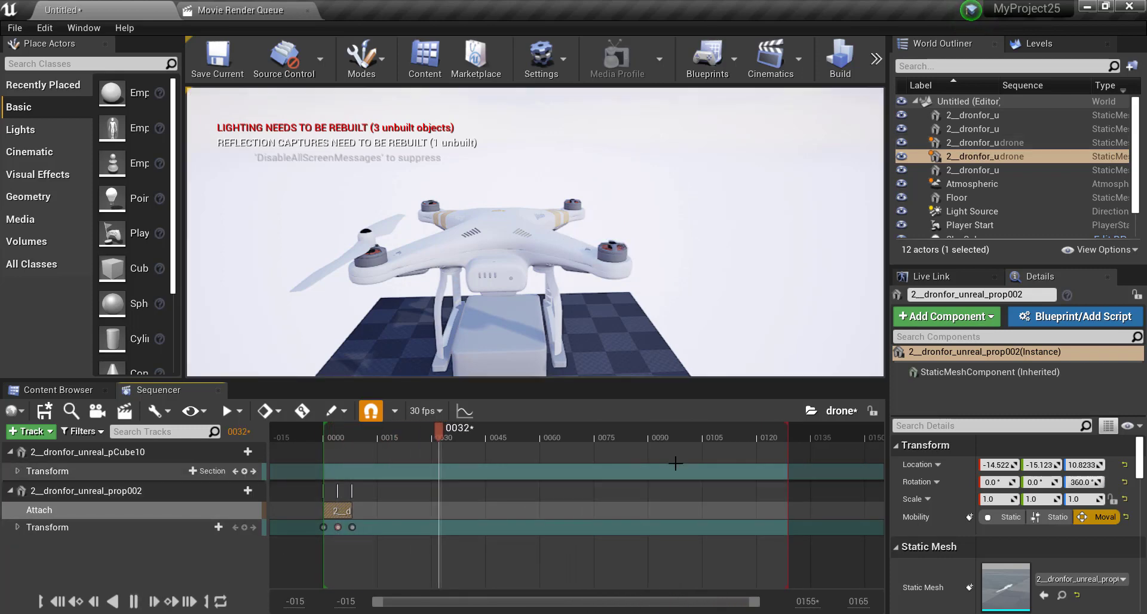
pyautogui.moveTo(766, 456); pyautogui.dragTo(353, 492)
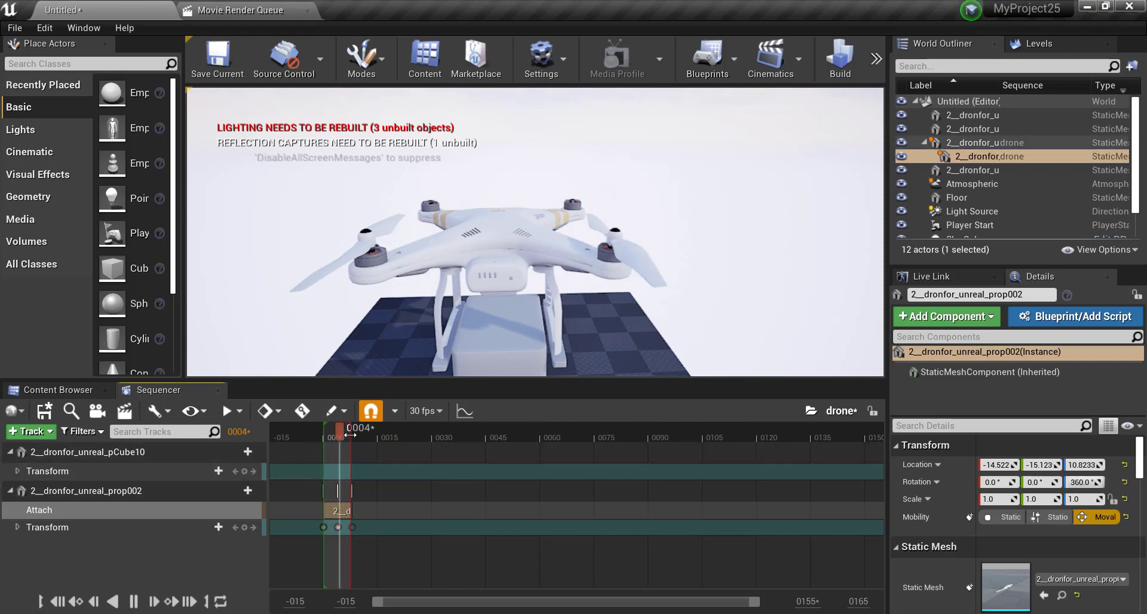
pyautogui.moveTo(352, 450); pyautogui.dragTo(410, 451)
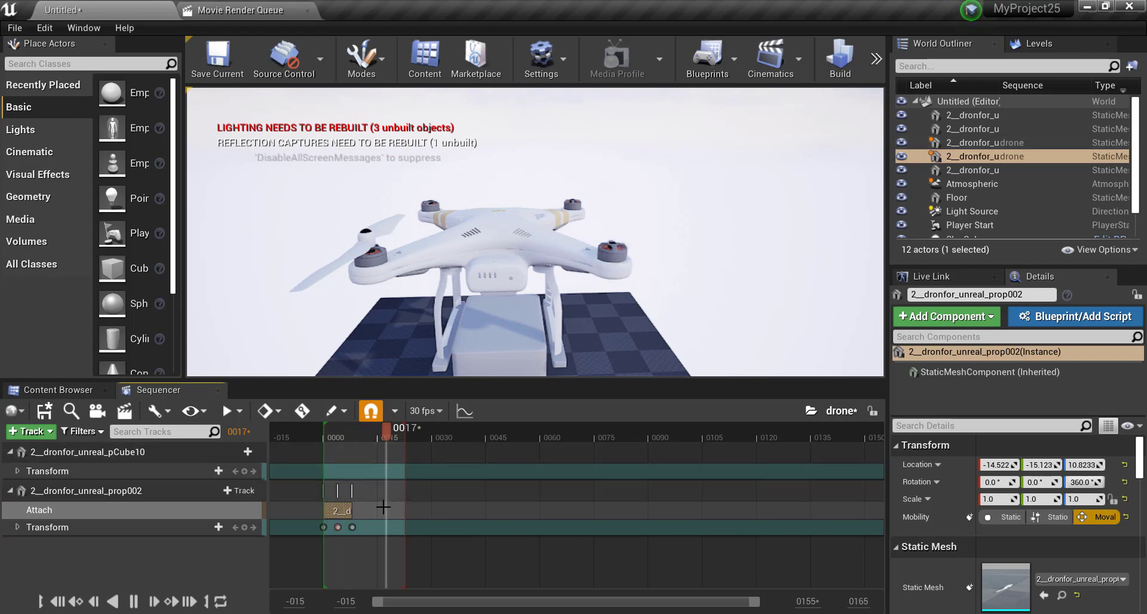
pyautogui.moveTo(352, 512); pyautogui.dragTo(405, 512)
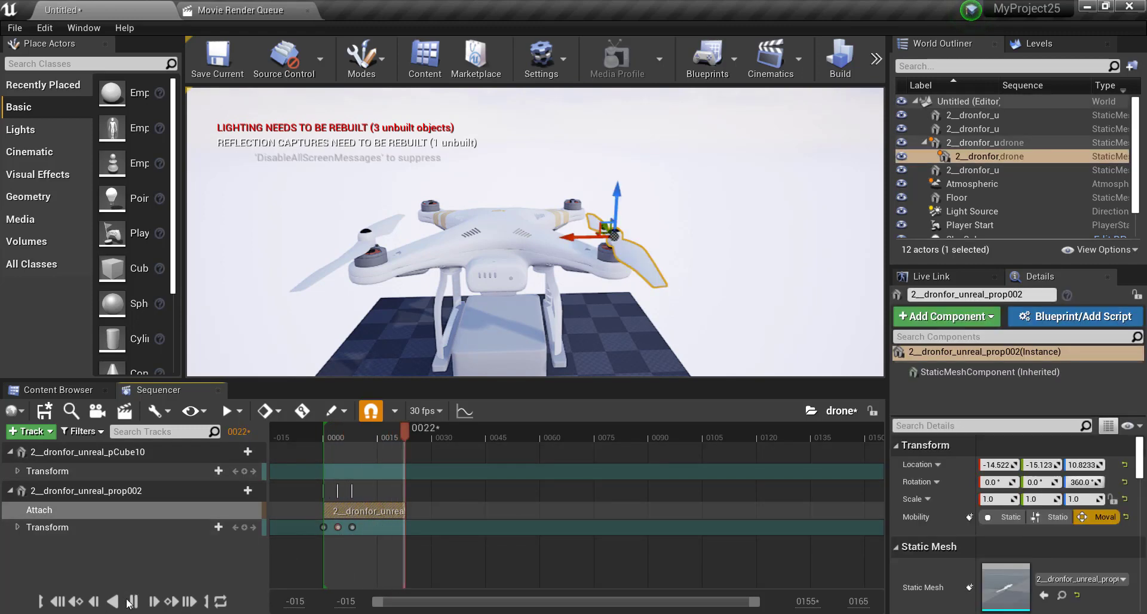
pyautogui.press('space')
# Move the 360° key to frame 0018, add a key with S, and preview the spin
pyautogui.moveTo(357, 525); pyautogui.dragTo(388, 531)
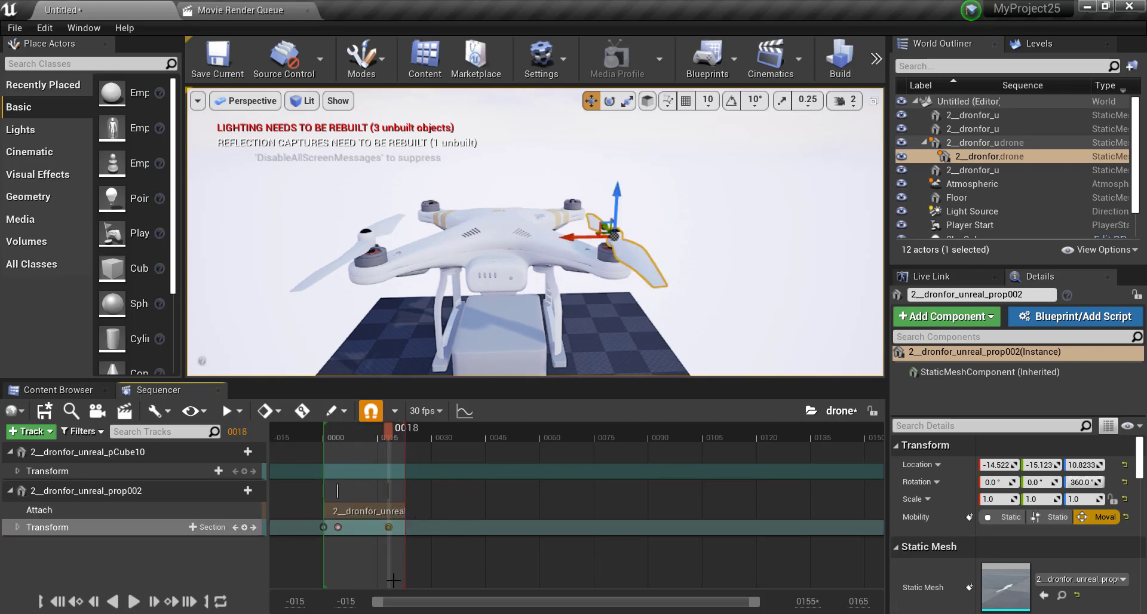
pyautogui.click(339, 527)
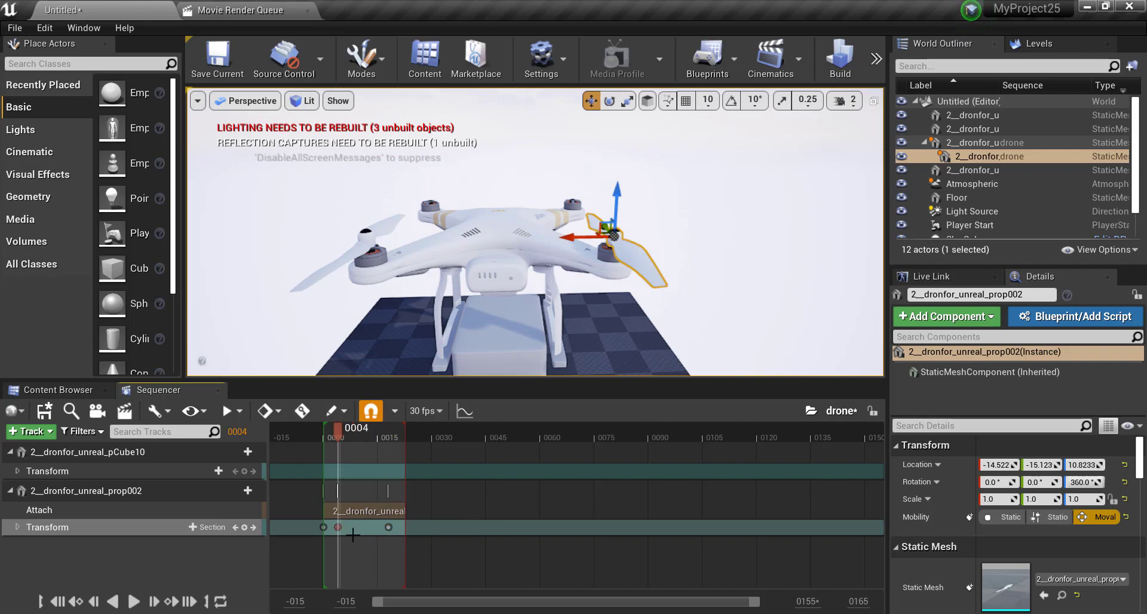
pyautogui.moveTo(339, 431); pyautogui.dragTo(363, 438)
pyautogui.press('s')
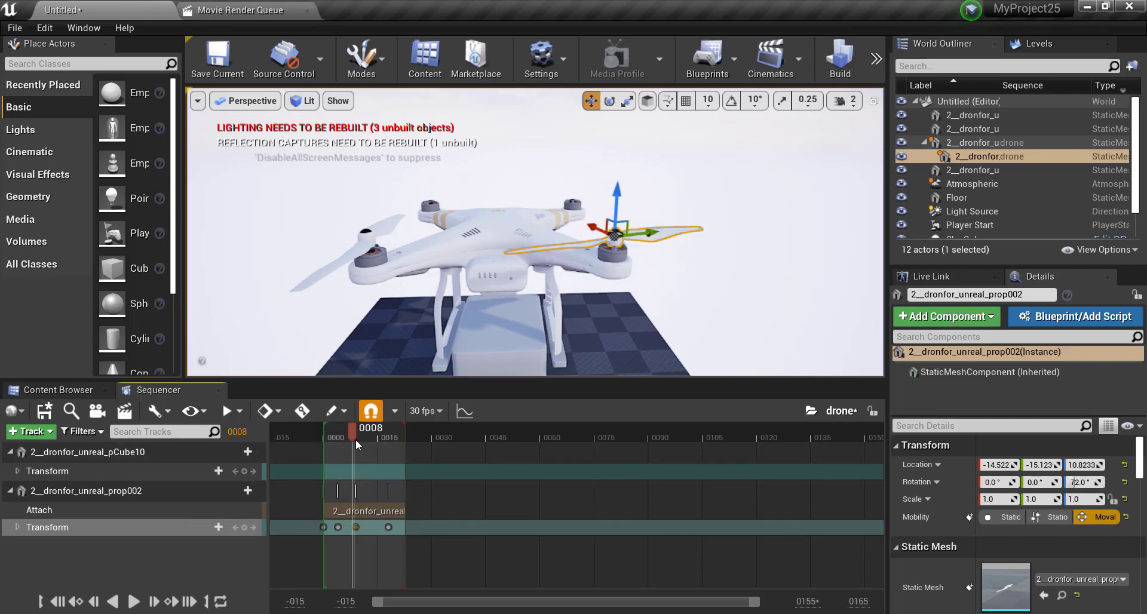
pyautogui.click(58, 601)
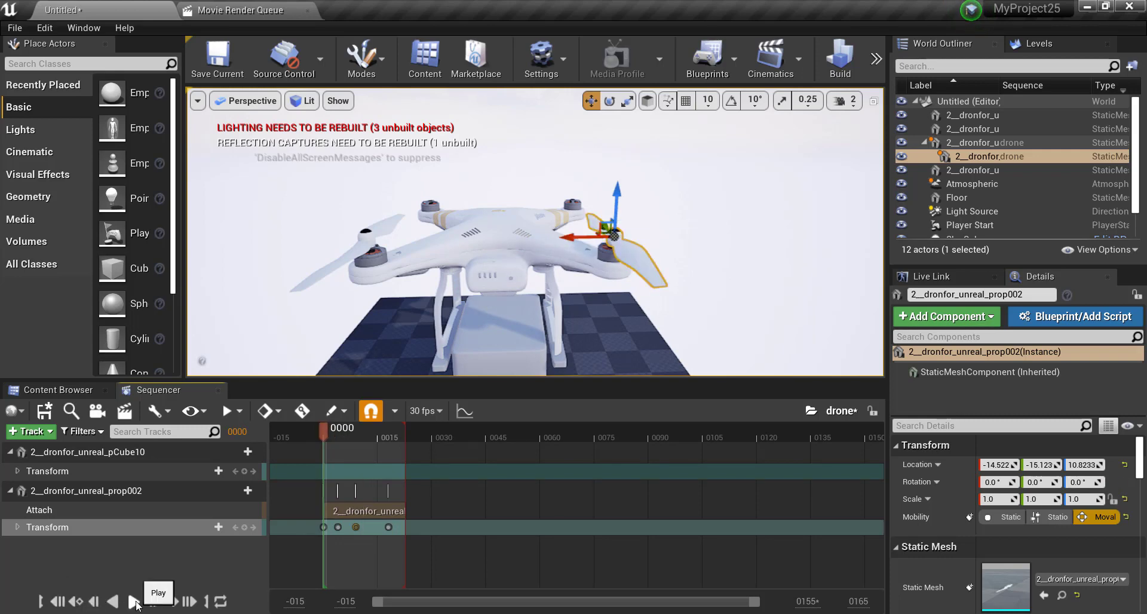
pyautogui.click(135, 602)
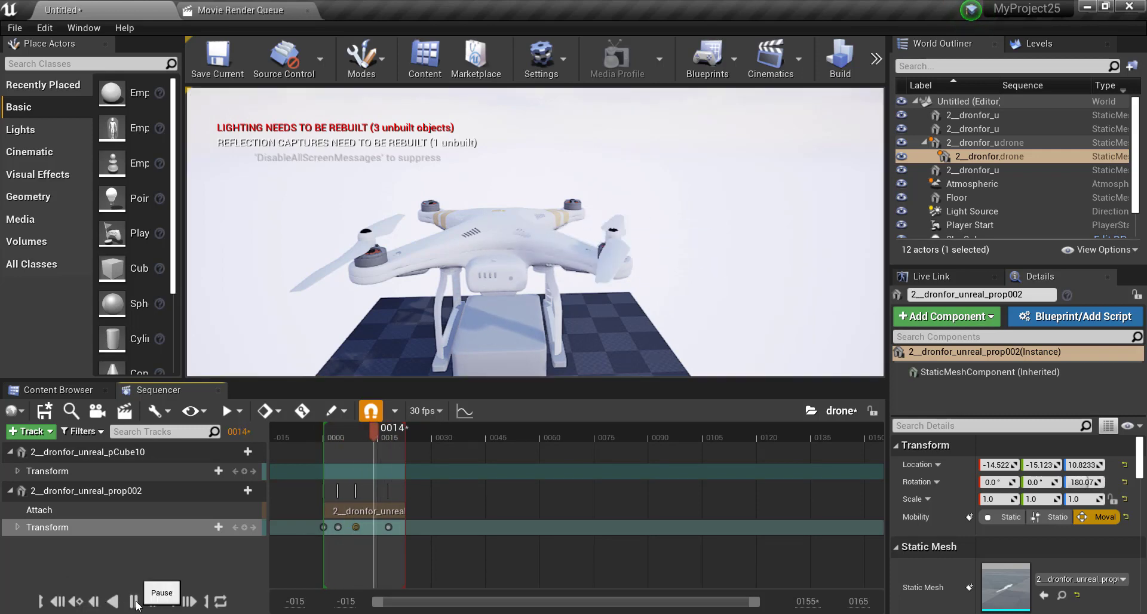
pyautogui.click(135, 603)
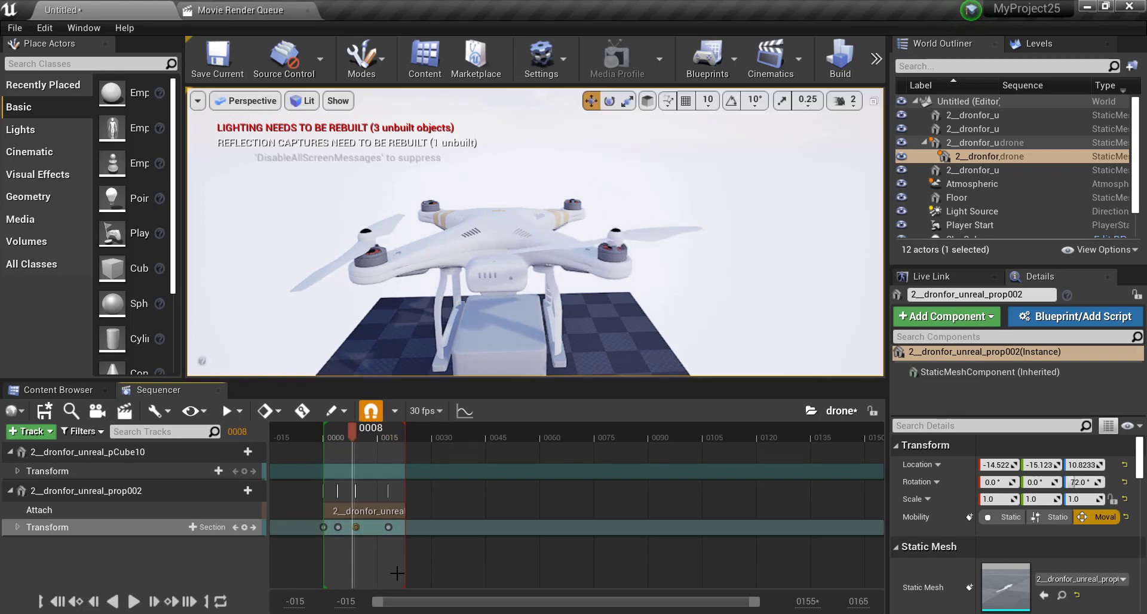
pyautogui.click(389, 528)
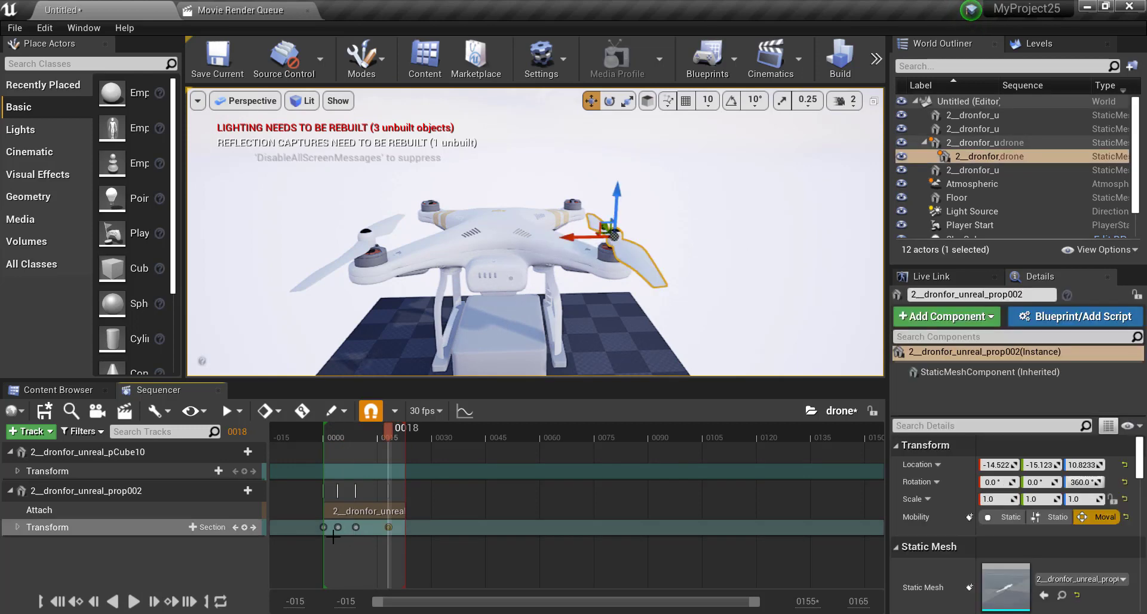
# Undo the last six timeline edits to the playback range, keys and section
pyautogui.hotkey('ctrl', 'z')
pyautogui.hotkey('ctrl', 'z')
pyautogui.hotkey('ctrl', 'z')
pyautogui.hotkey('ctrl', 'z')
pyautogui.hotkey('ctrl', 'z')
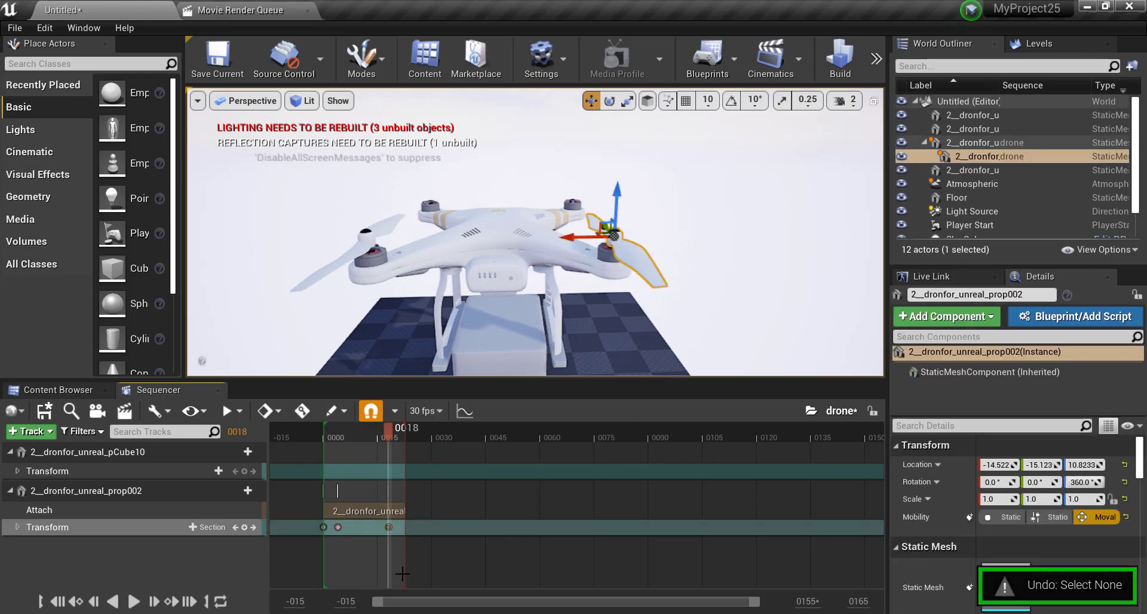
pyautogui.hotkey('ctrl', 'z')
pyautogui.hotkey('ctrl', 'z')
pyautogui.hotkey('ctrl', 'z')
pyautogui.hotkey('ctrl', 'z')
pyautogui.hotkey('ctrl', 'z')
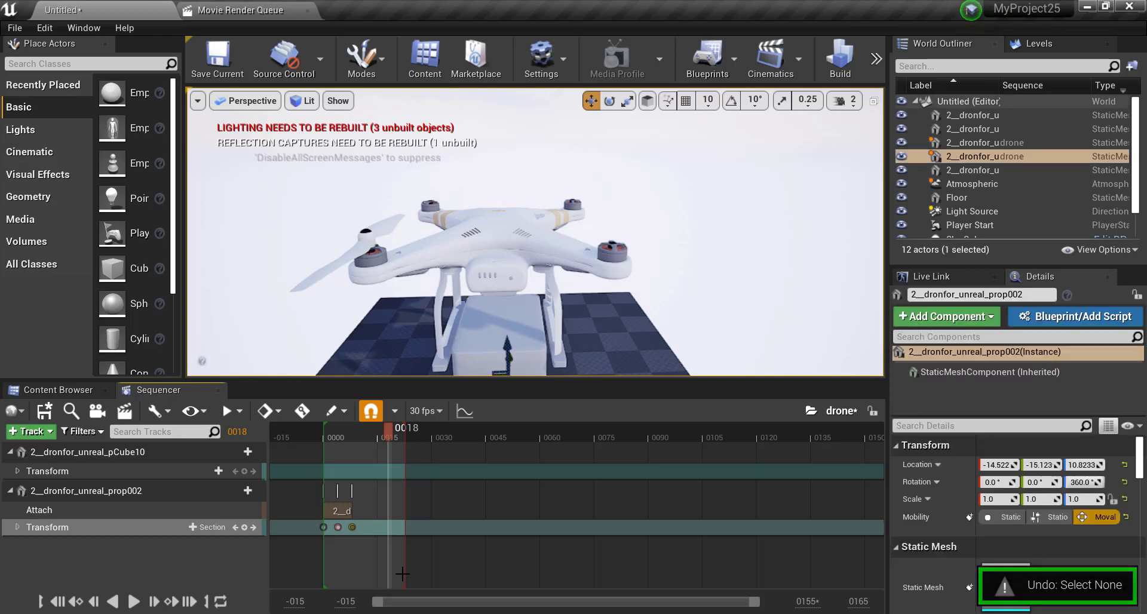
pyautogui.hotkey('ctrl', 'z')
pyautogui.hotkey('ctrl', 'z')
pyautogui.hotkey('ctrl', 'z')
pyautogui.hotkey('ctrl', 'z')
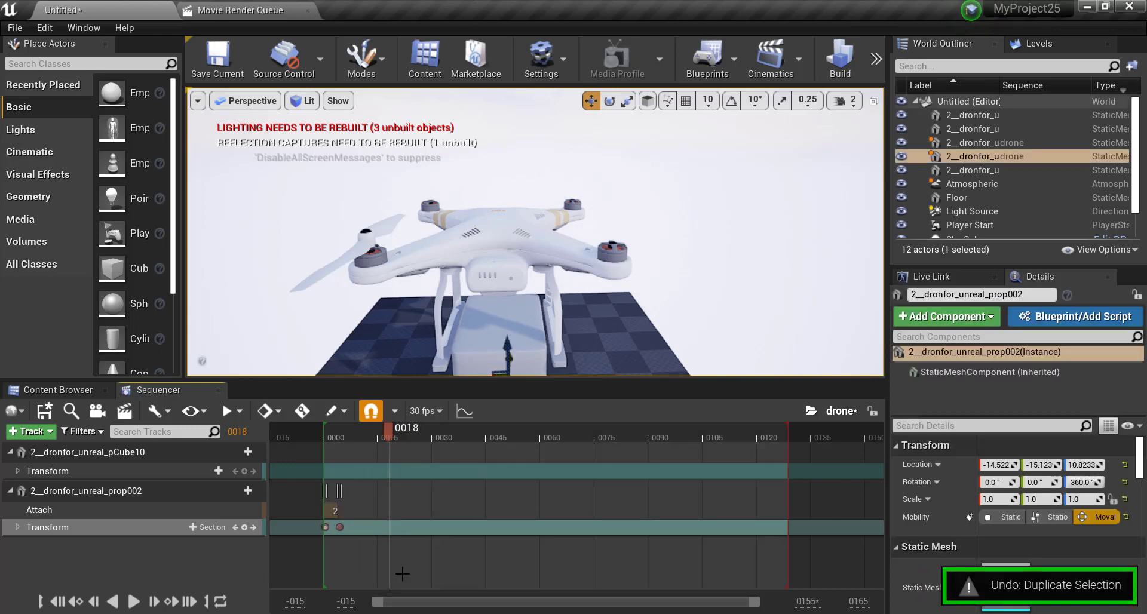
pyautogui.hotkey('ctrl', 'z')
pyautogui.hotkey('ctrl', 'z')
pyautogui.hotkey('ctrl', 'z')
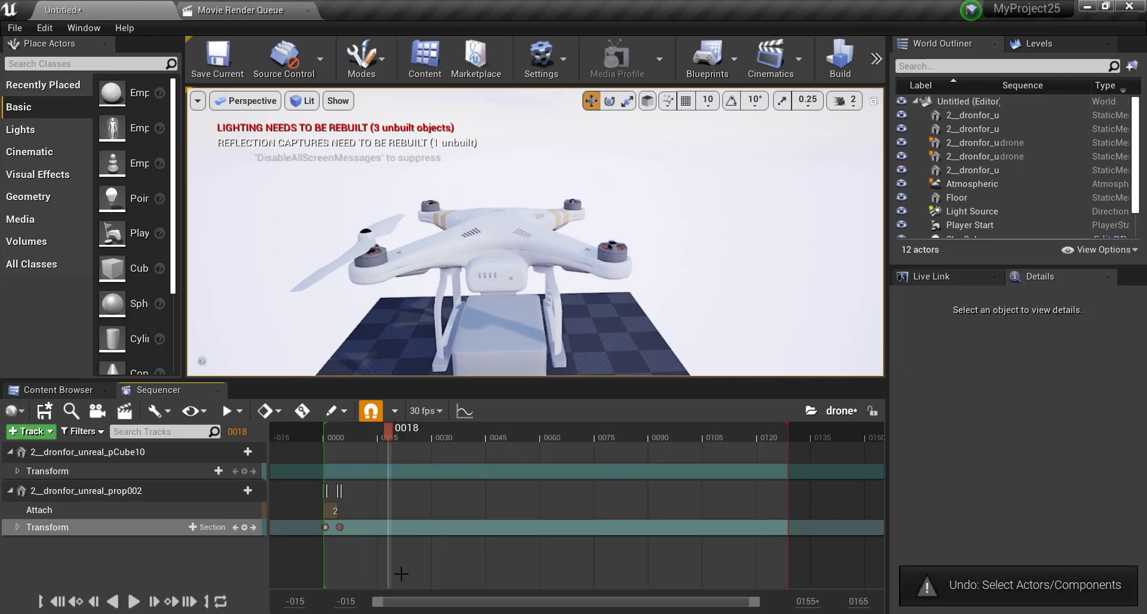
pyautogui.hotkey('ctrl', 'z')
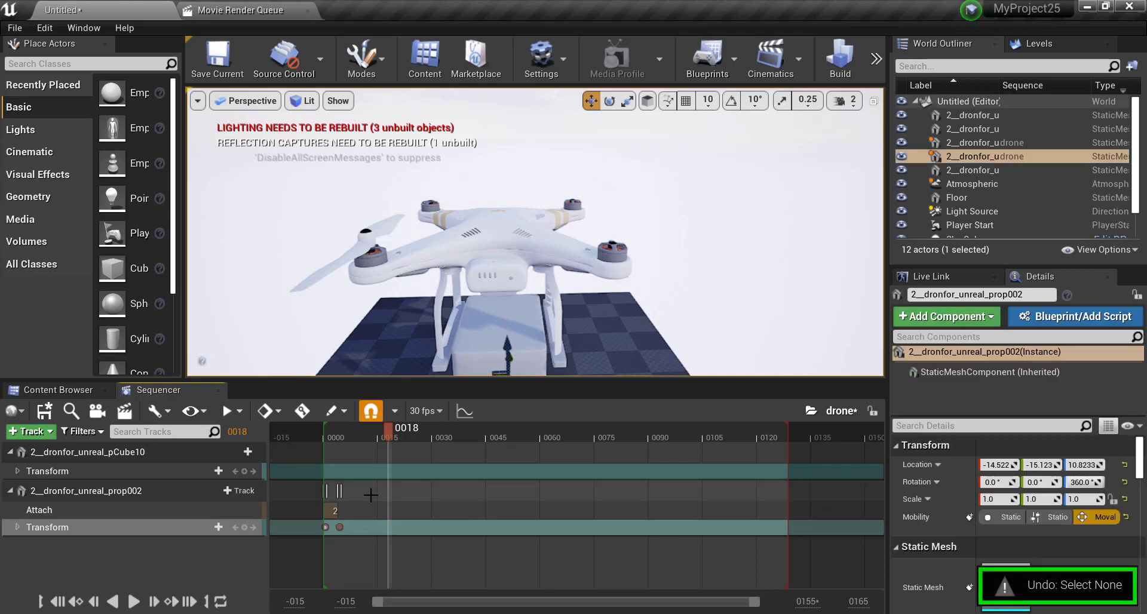
pyautogui.hotkey('ctrl', 'z')
pyautogui.hotkey('ctrl', 'z')
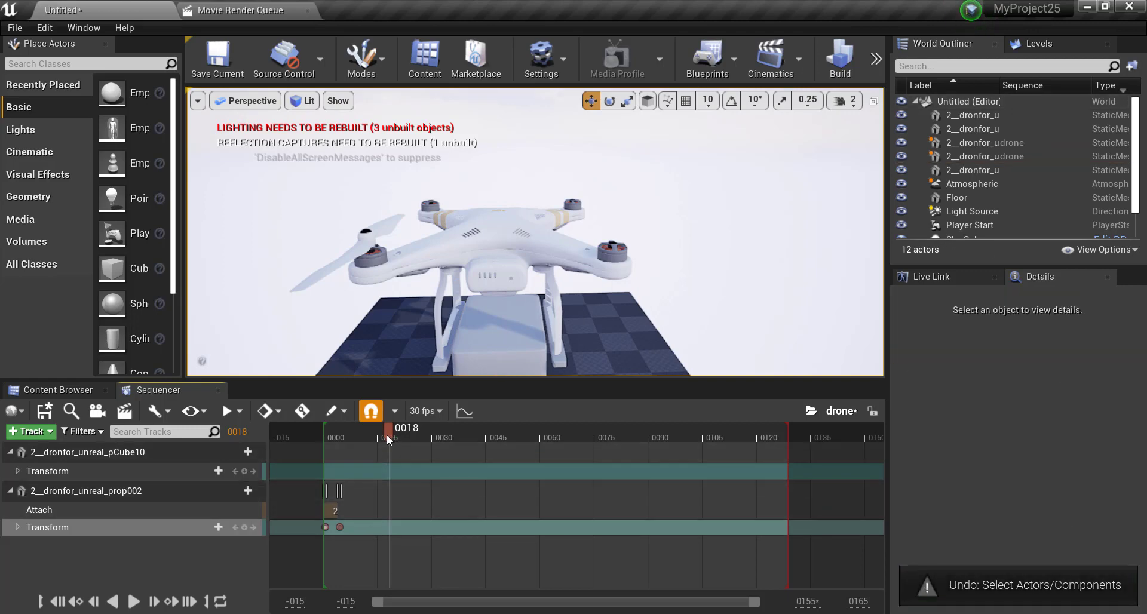
# Extend the prop002 Attach section further right past frame 0013
pyautogui.moveTo(386, 435); pyautogui.dragTo(336, 450)
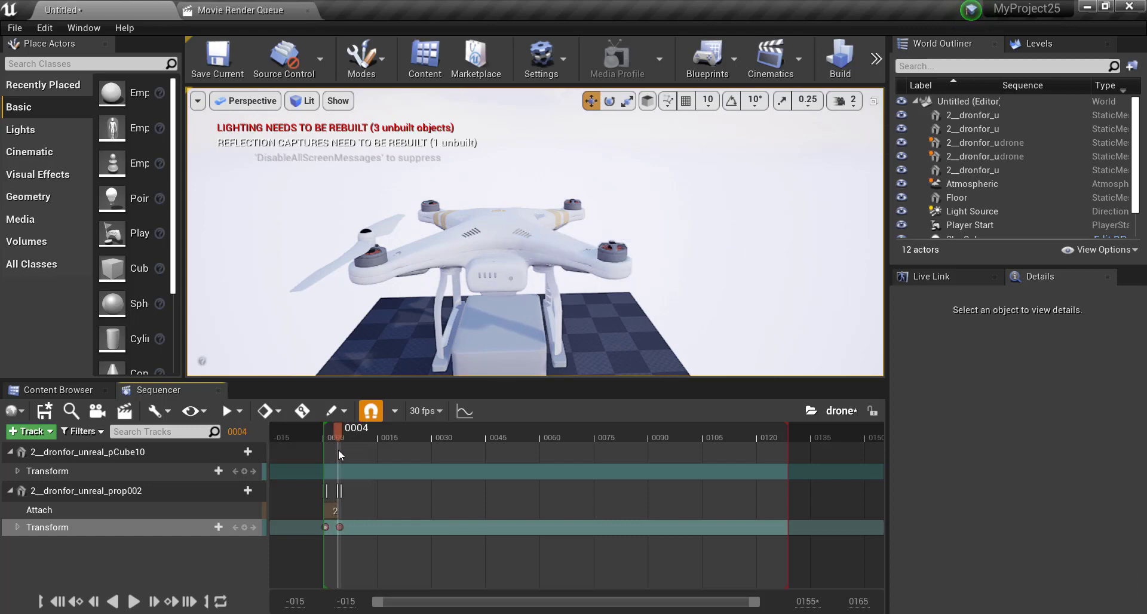
pyautogui.click(371, 435)
pyautogui.moveTo(334, 509); pyautogui.dragTo(439, 510)
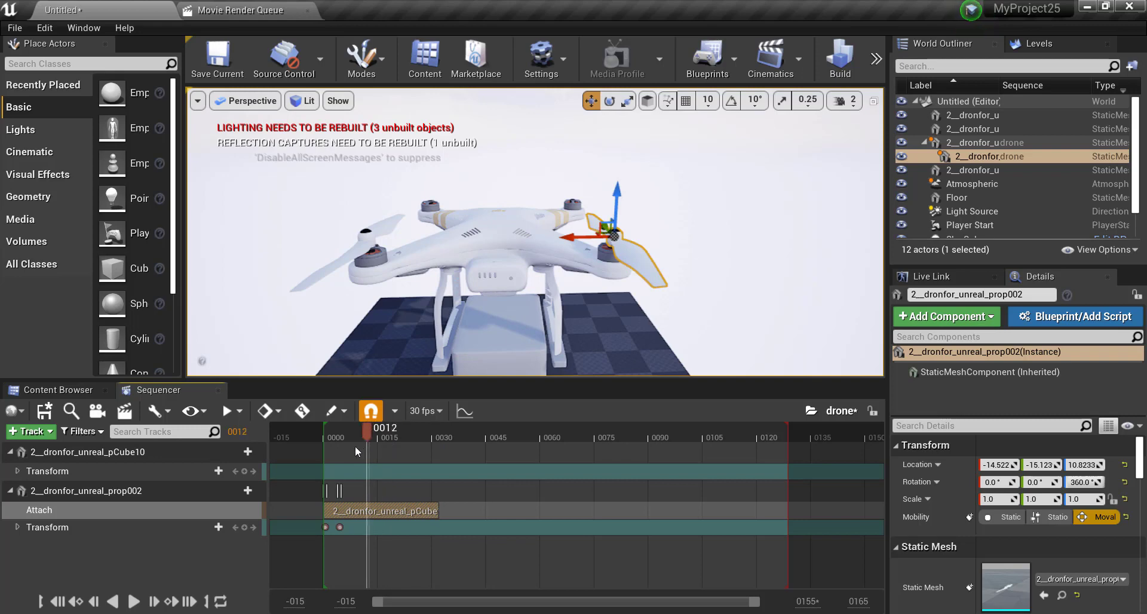
pyautogui.moveTo(355, 445)
pyautogui.mouseDown()
pyautogui.moveTo(325, 458)
pyautogui.moveTo(372, 459)
pyautogui.moveTo(366, 489)
pyautogui.mouseUp()
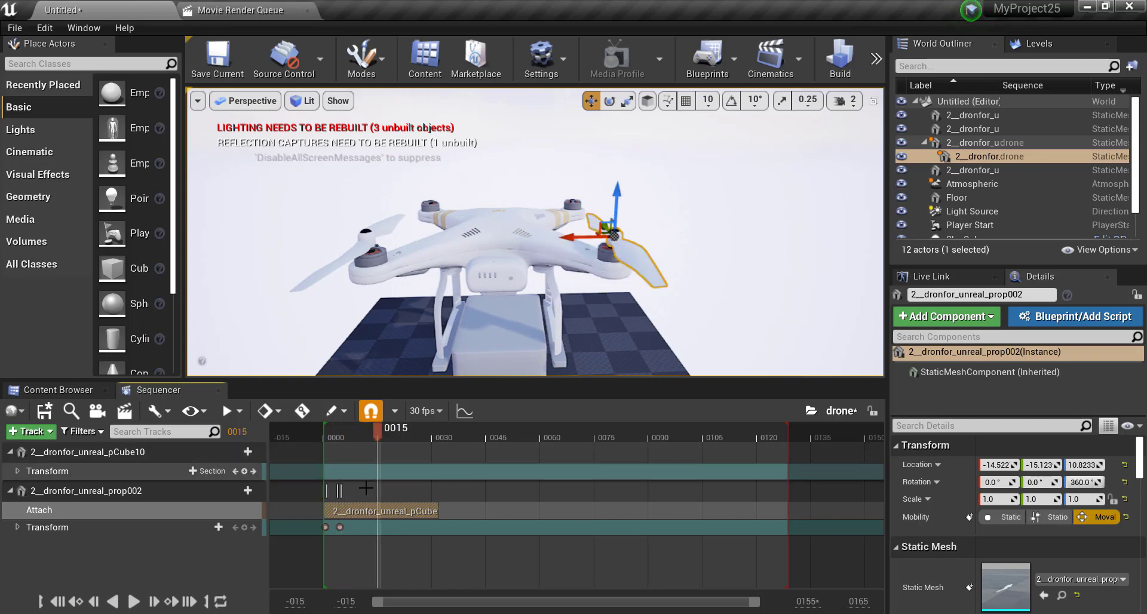
# Move the rotation key from frame 4 to 14 and add a second key at 0009
pyautogui.click(339, 527)
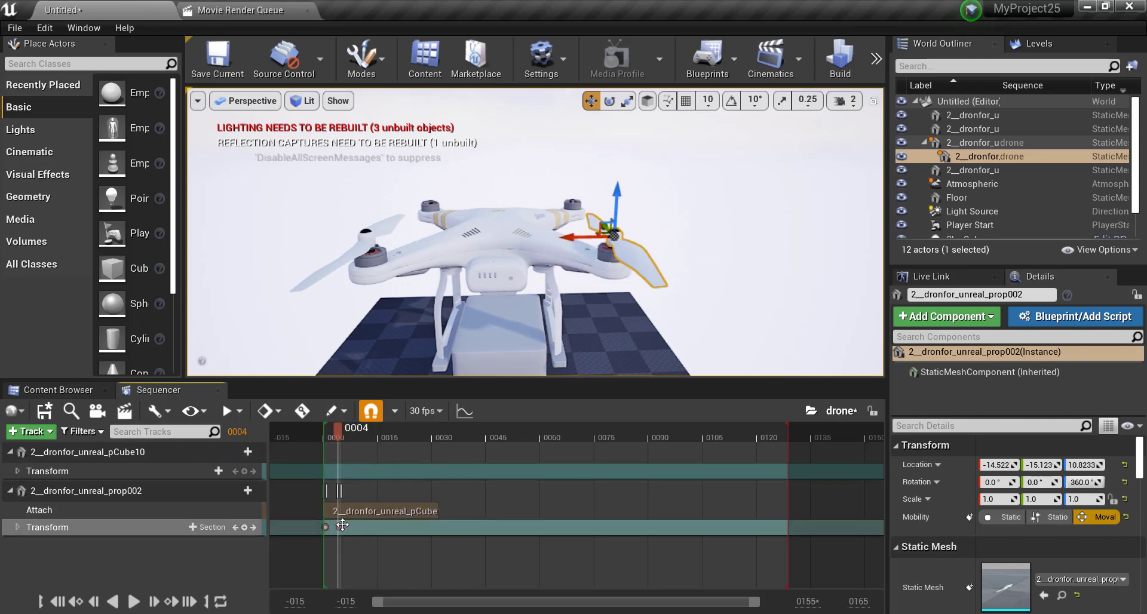
pyautogui.moveTo(342, 526); pyautogui.dragTo(374, 527)
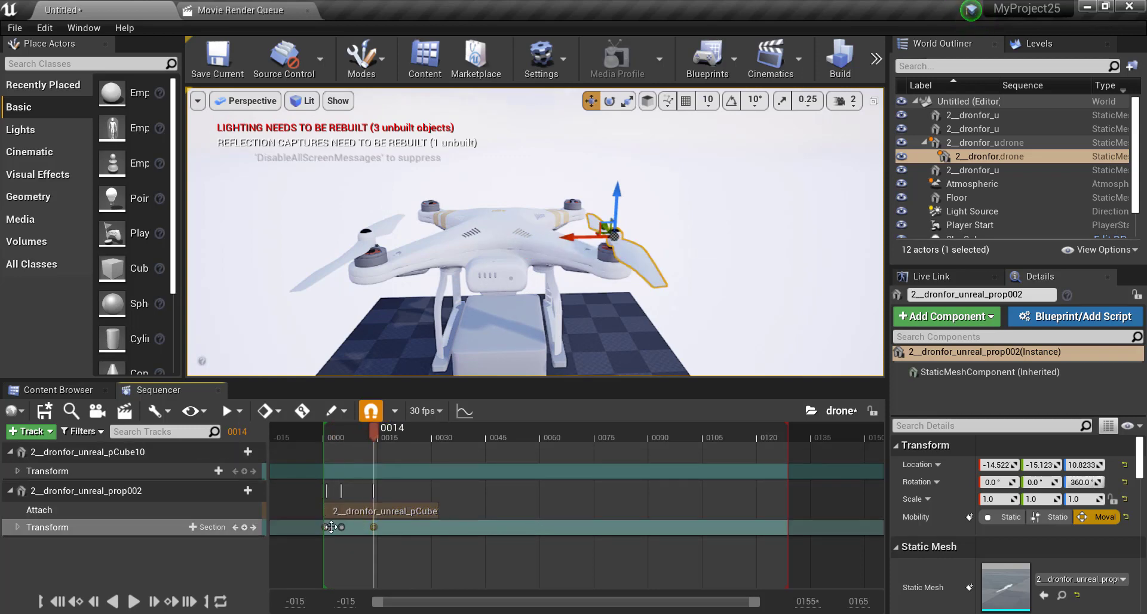
pyautogui.click(326, 527)
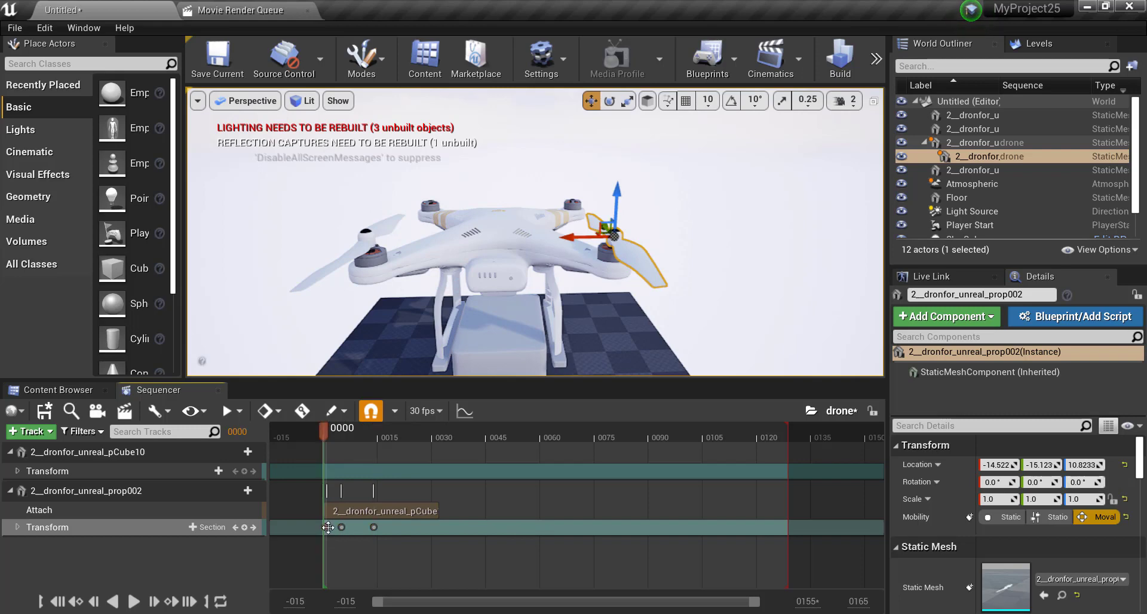
pyautogui.keyDown('alt'); pyautogui.moveTo(329, 527); pyautogui.dragTo(356, 528); pyautogui.keyUp('alt')
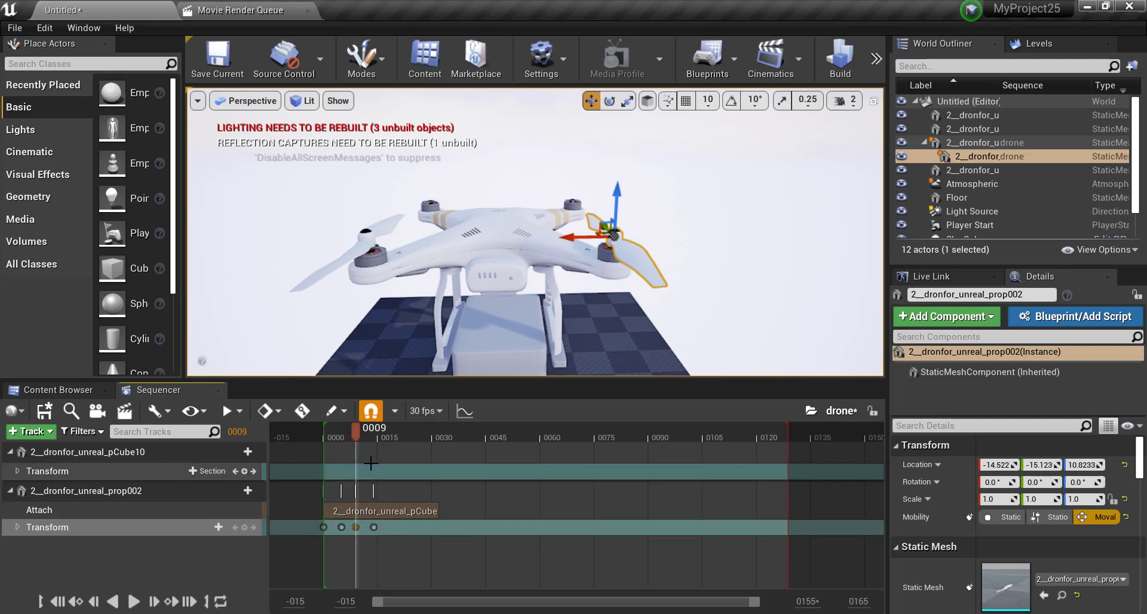
pyautogui.click(342, 449)
pyautogui.moveTo(356, 429)
pyautogui.mouseDown()
pyautogui.moveTo(338, 441)
pyautogui.moveTo(412, 457)
pyautogui.mouseUp()
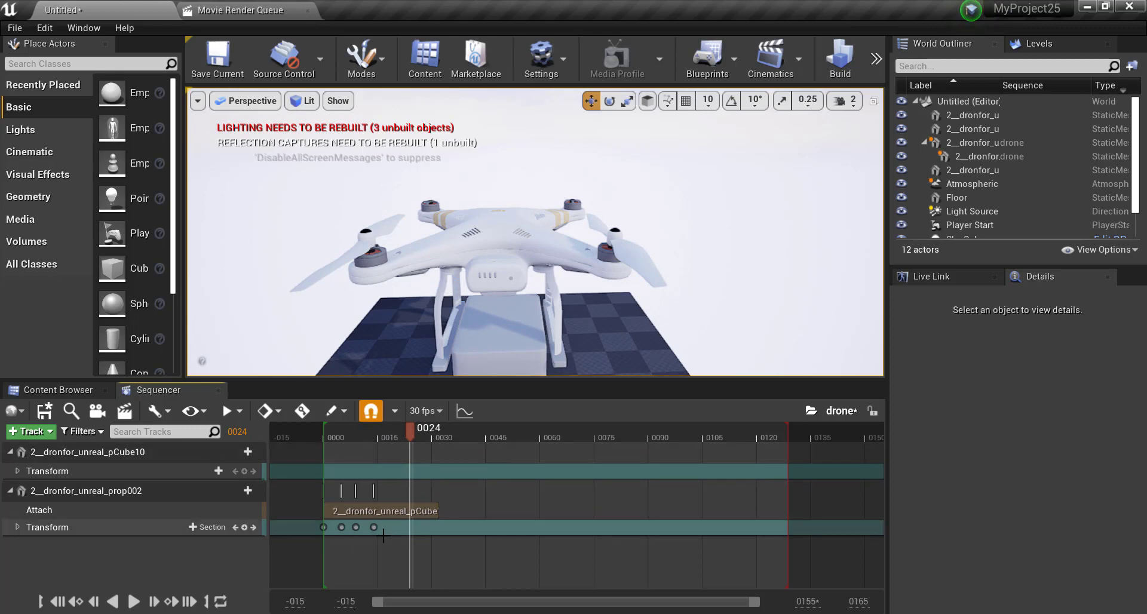
pyautogui.moveTo(347, 527); pyautogui.dragTo(382, 527)
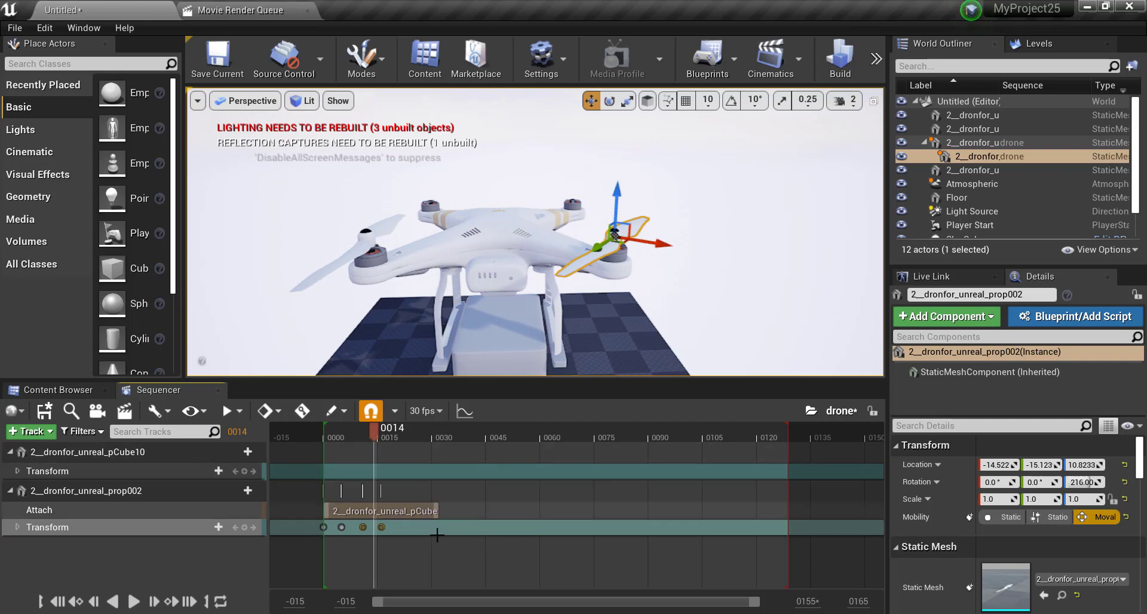
# Zoom the timeline to the first 45 frames and play back the propeller spin
pyautogui.moveTo(757, 603); pyautogui.dragTo(571, 602)
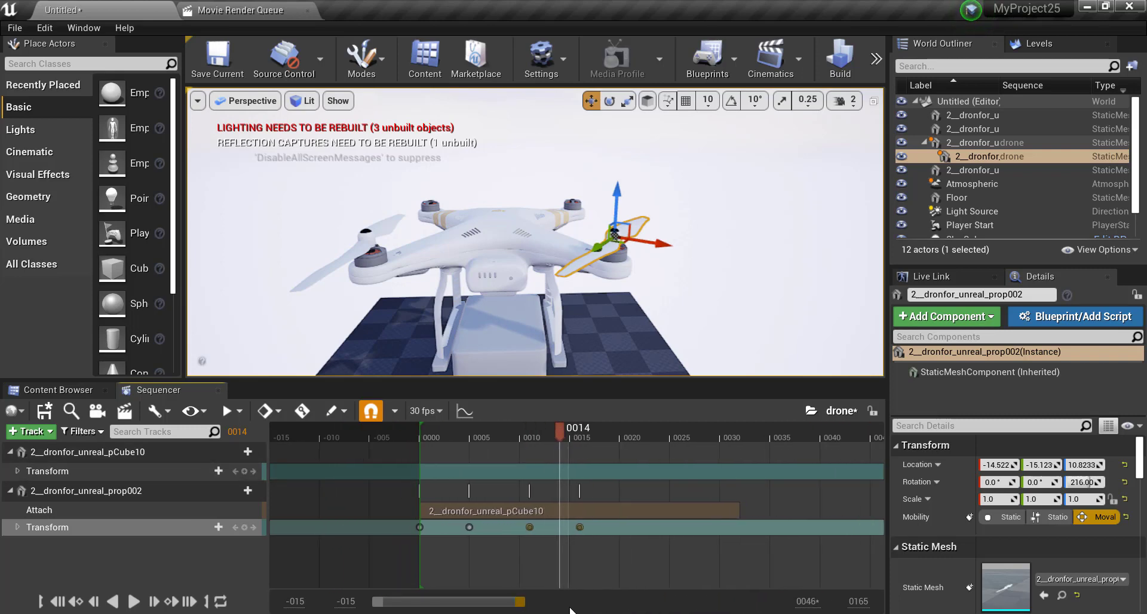
pyautogui.moveTo(559, 429)
pyautogui.mouseDown()
pyautogui.moveTo(432, 453)
pyautogui.moveTo(431, 467)
pyautogui.mouseUp()
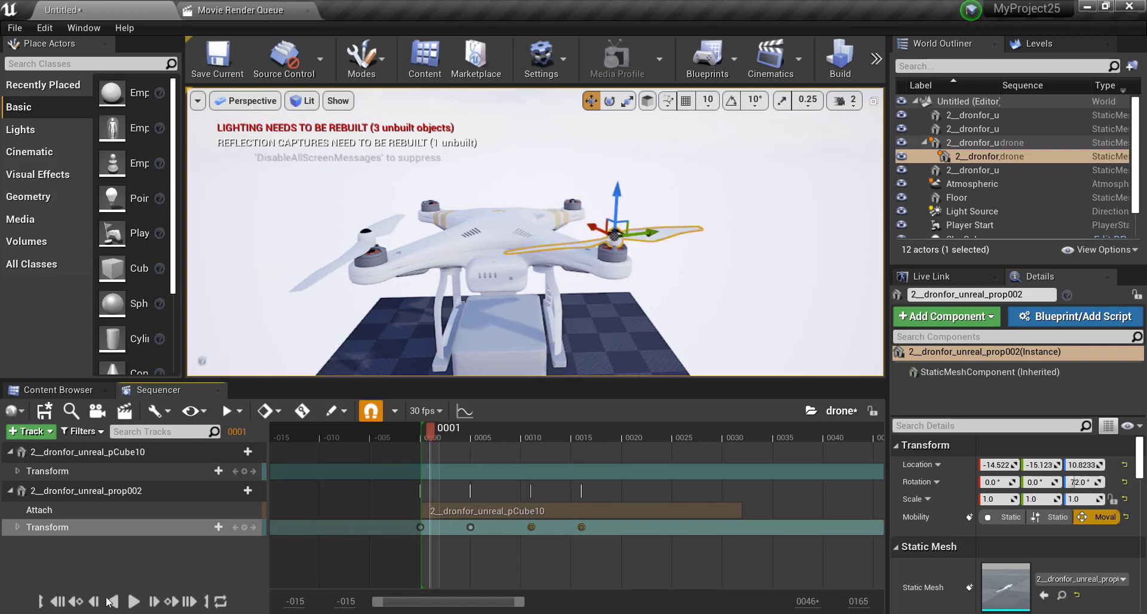
pyautogui.click(133, 602)
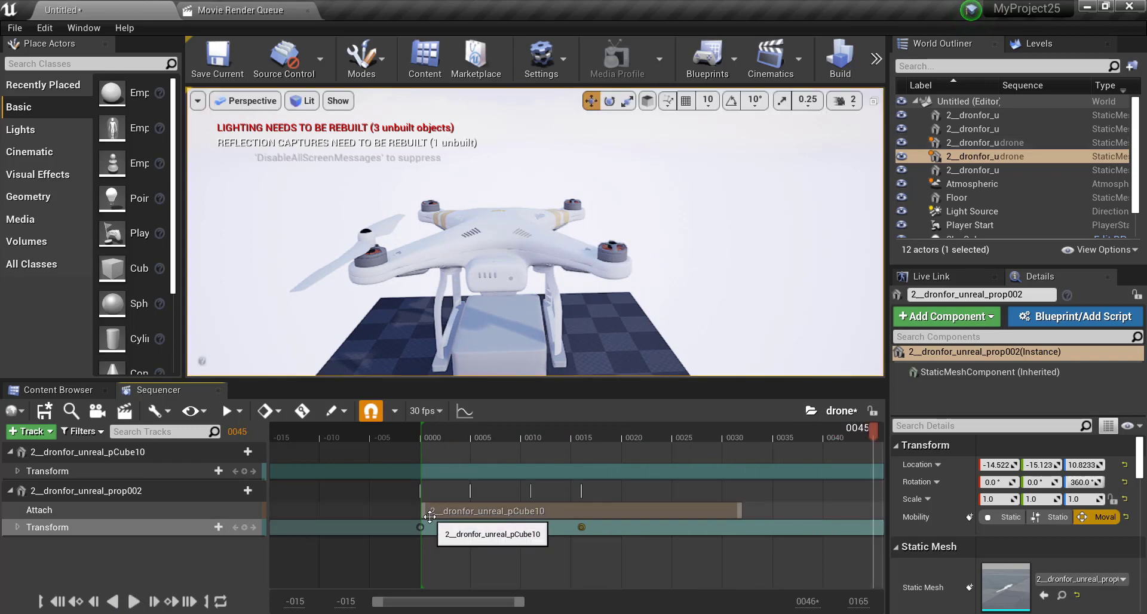
pyautogui.click(98, 452)
# Shift the propeller's frame-0011 rotation key two frames earlier
pyautogui.rightClick(98, 451)
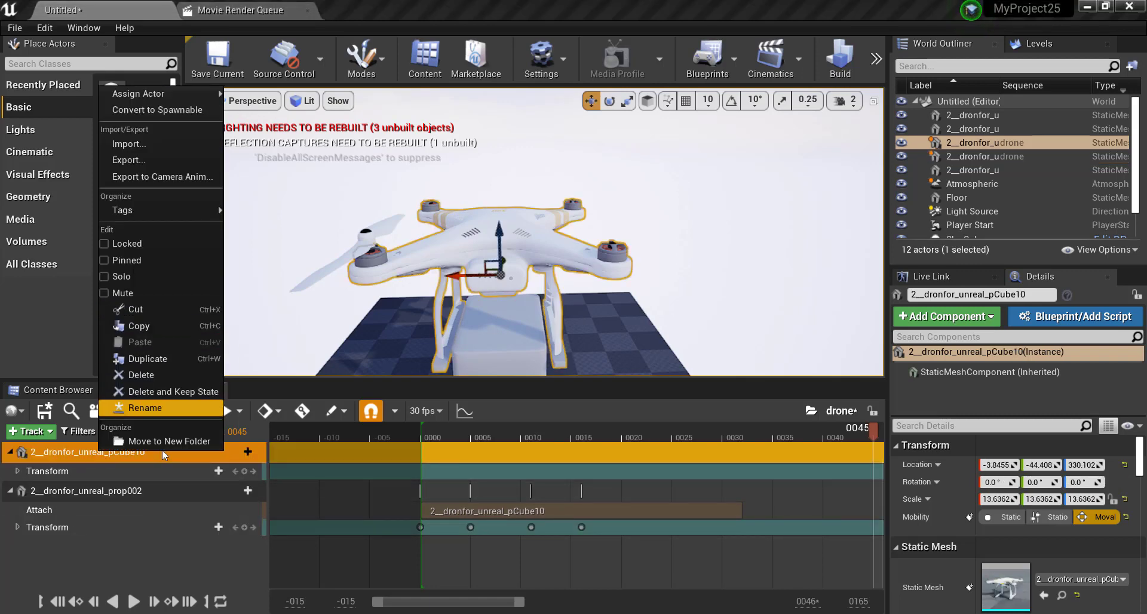
pyautogui.click(177, 574)
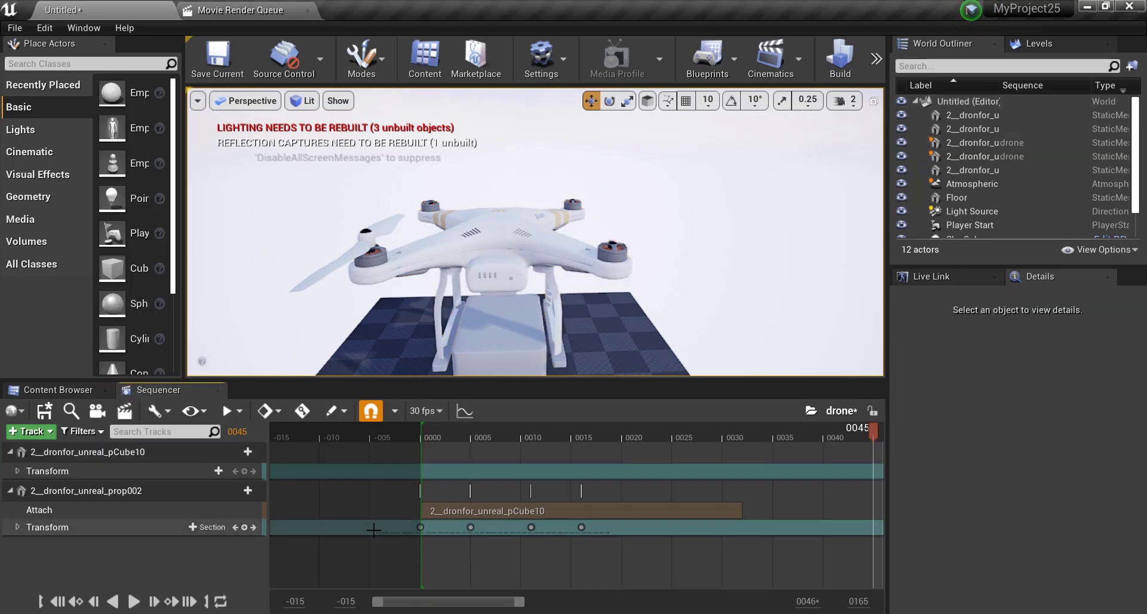
pyautogui.click(480, 526)
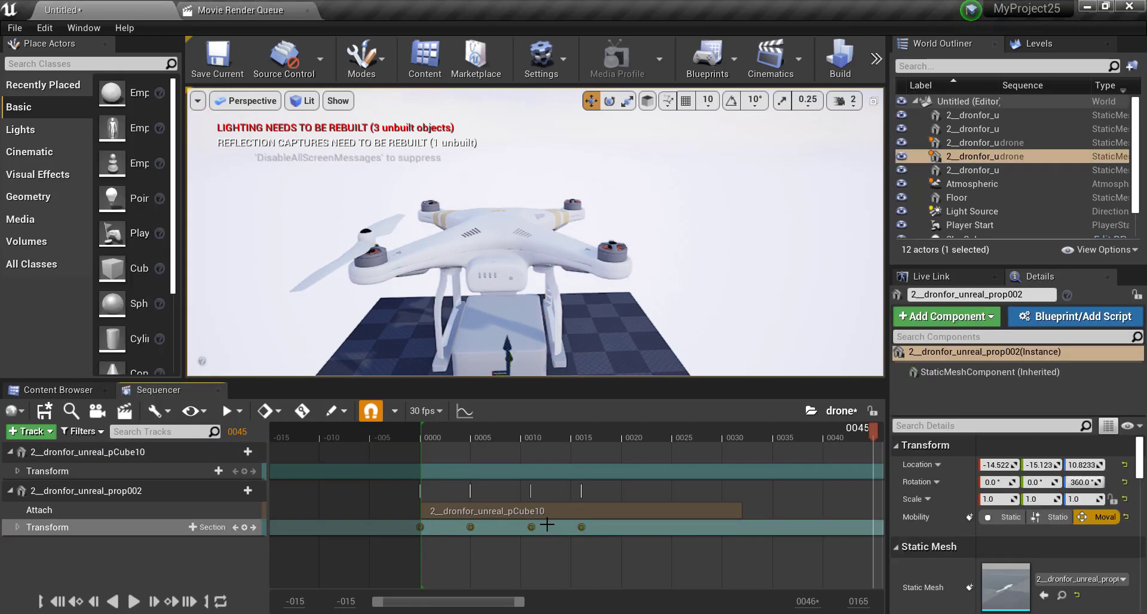
pyautogui.moveTo(559, 541); pyautogui.dragTo(560, 548)
pyautogui.click(529, 525)
pyautogui.click(532, 527)
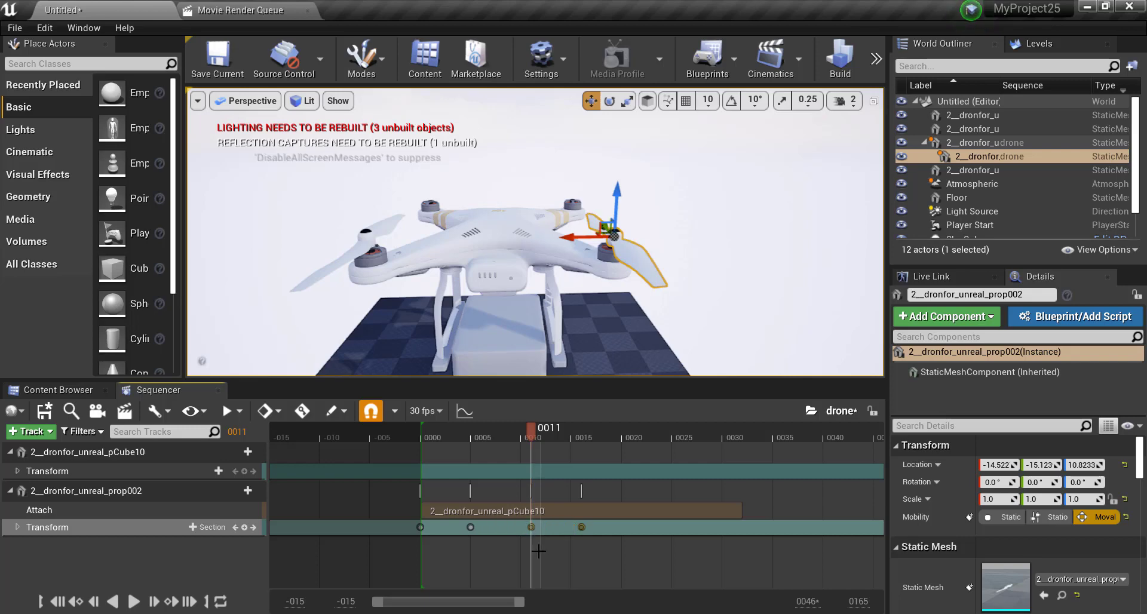
pyautogui.moveTo(529, 529); pyautogui.dragTo(524, 536)
# Select all the propeller's keys and show their rotation X, Y, Z properties
pyautogui.moveTo(575, 565); pyautogui.dragTo(505, 552)
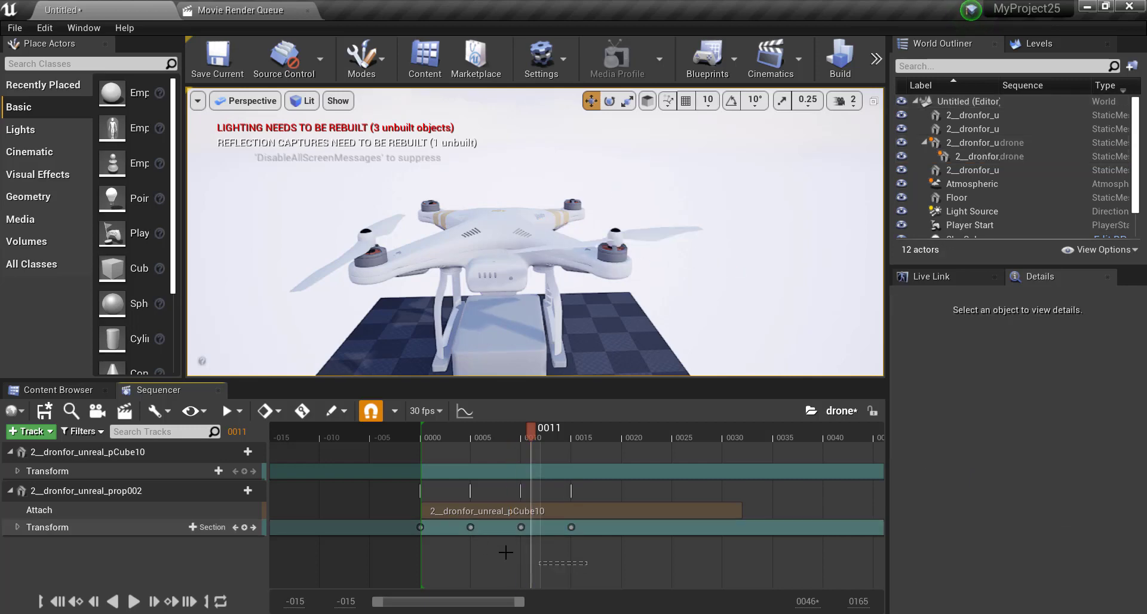
pyautogui.moveTo(398, 524); pyautogui.dragTo(489, 530)
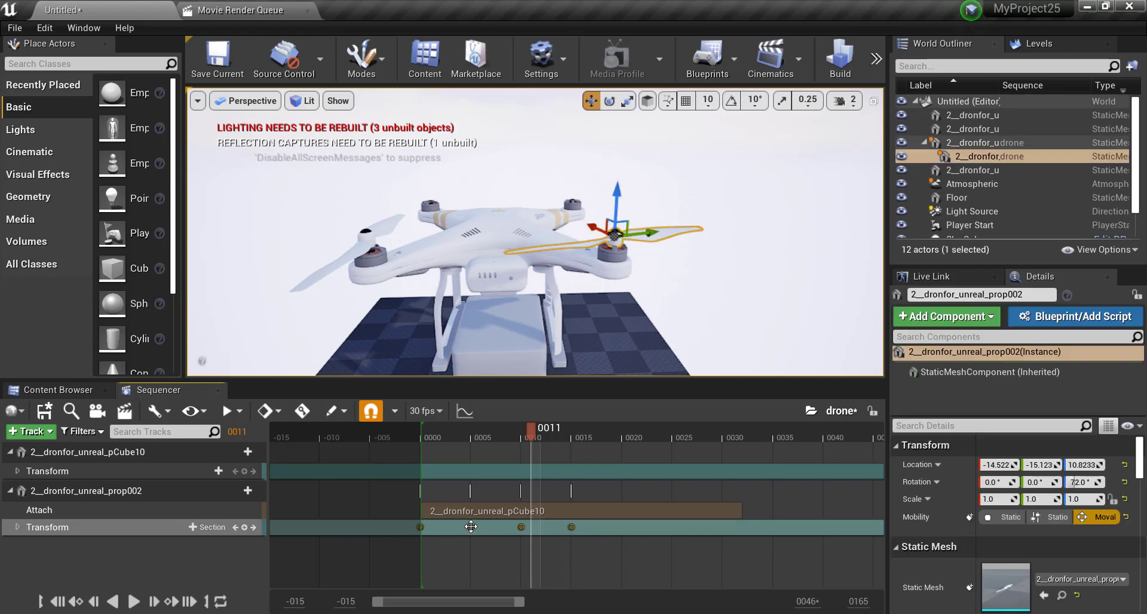
pyautogui.rightClick(471, 527)
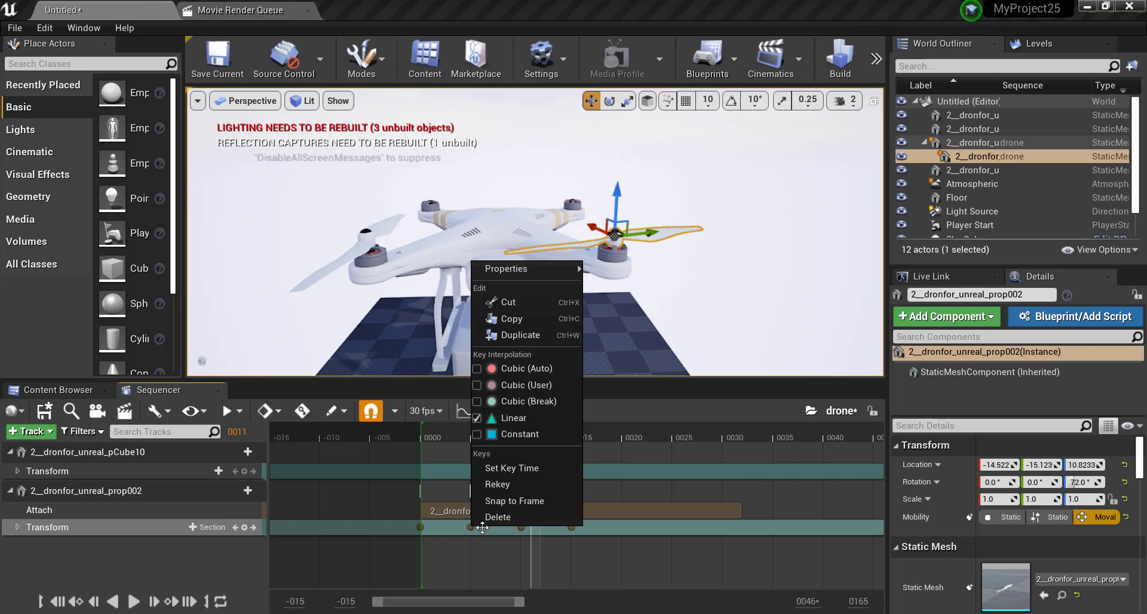
pyautogui.moveTo(568, 270)
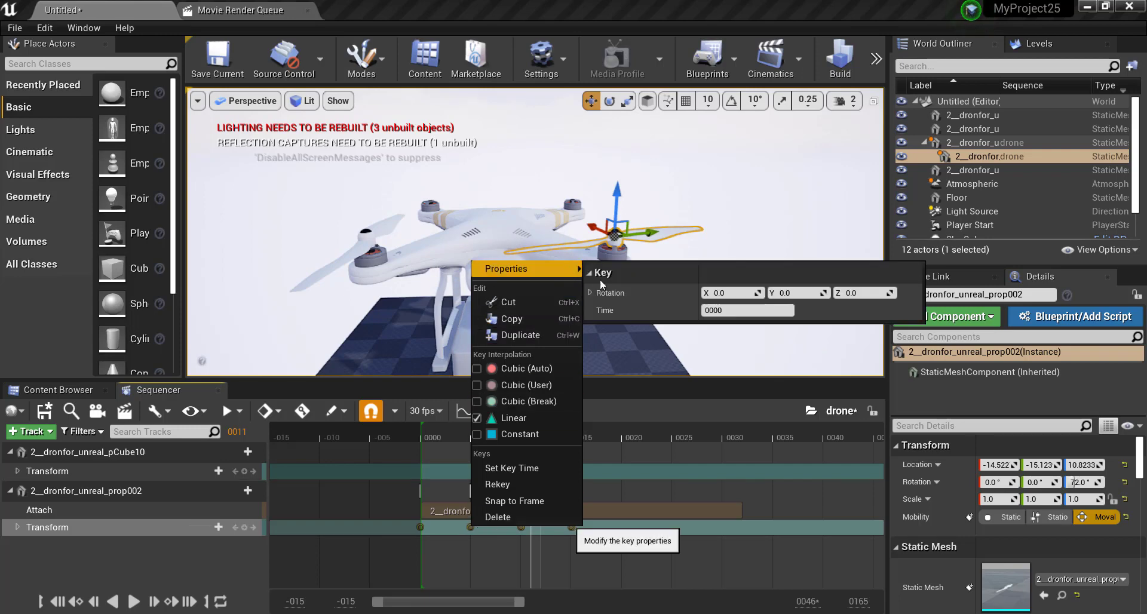
pyautogui.click(592, 293)
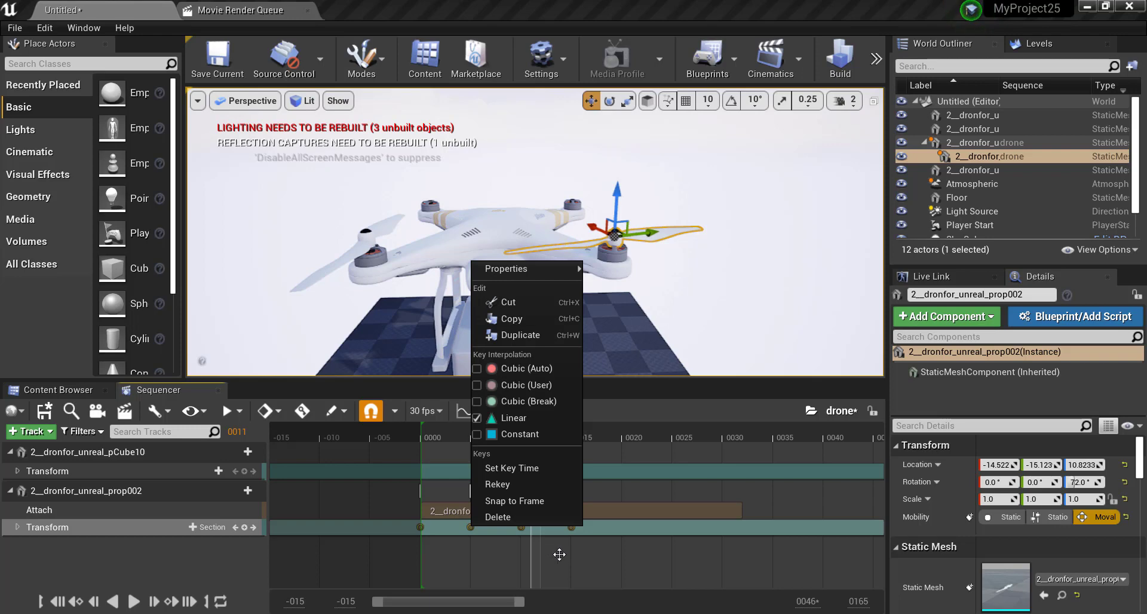
pyautogui.click(19, 528)
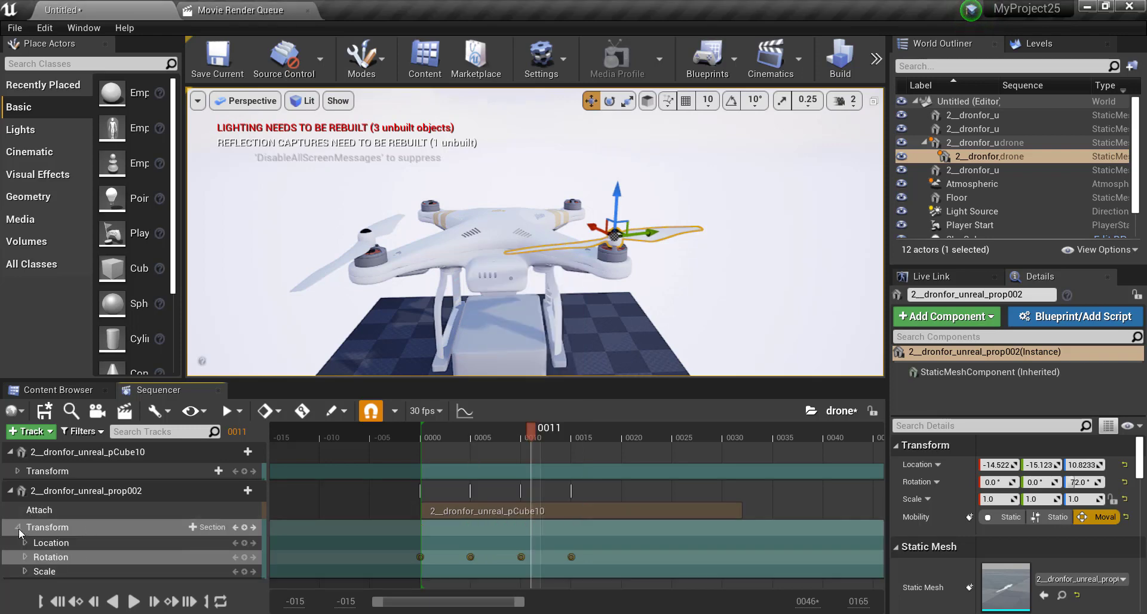
pyautogui.click(19, 529)
pyautogui.click(19, 529)
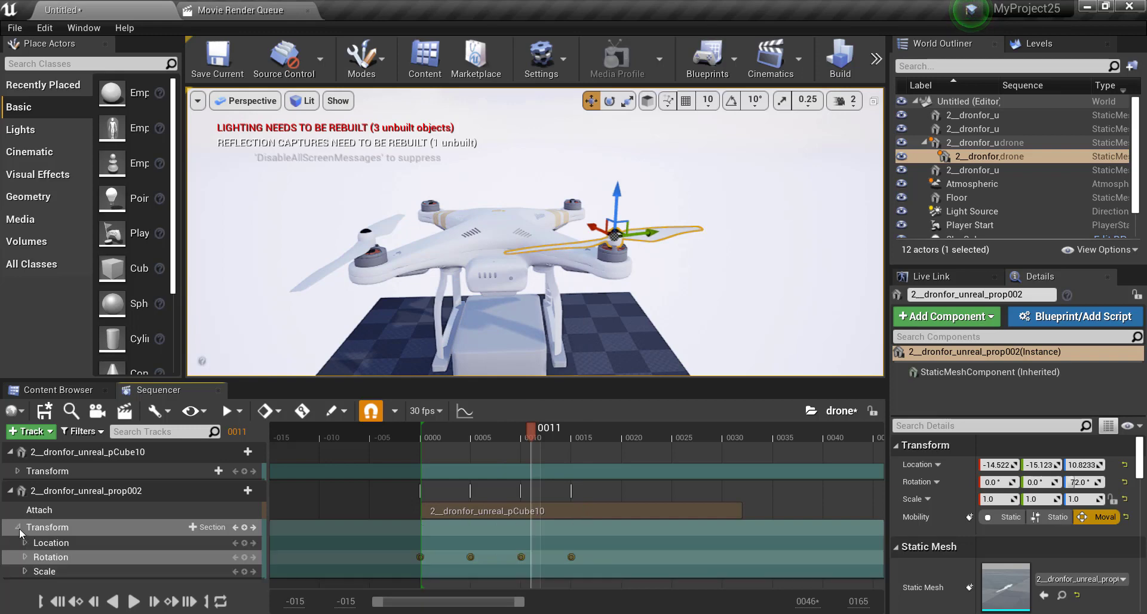
pyautogui.rightClick(53, 557)
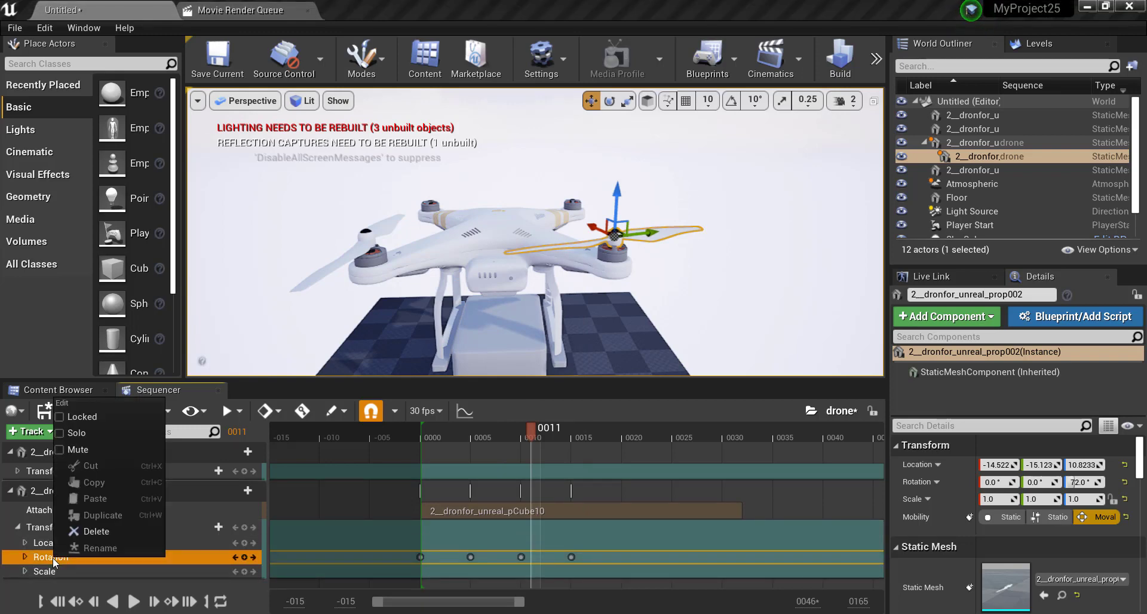
pyautogui.click(18, 529)
pyautogui.rightClick(52, 527)
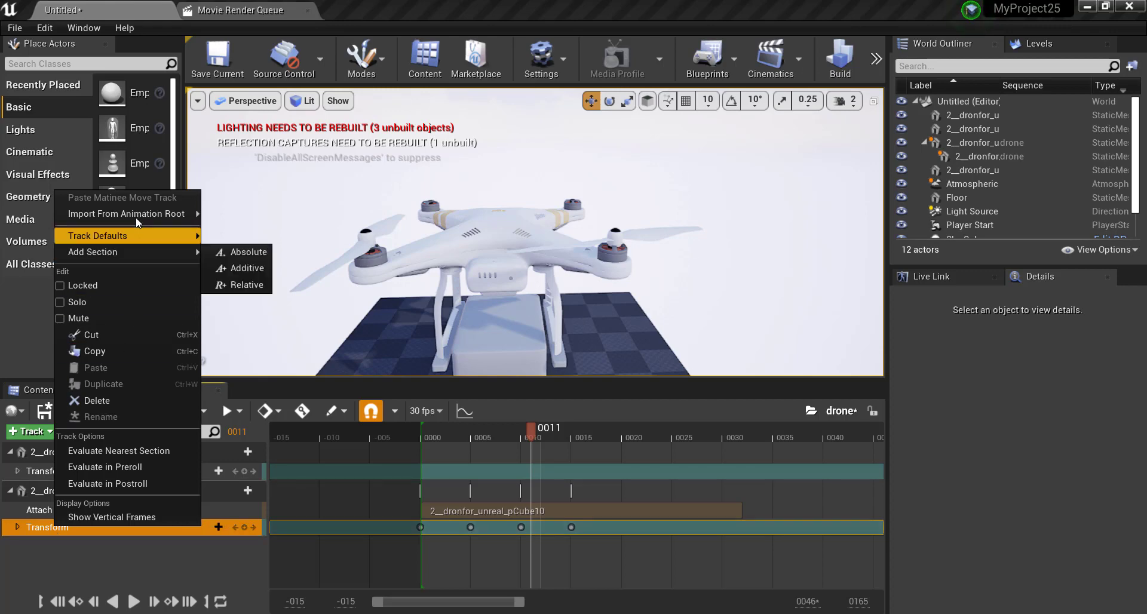
pyautogui.moveTo(142, 219)
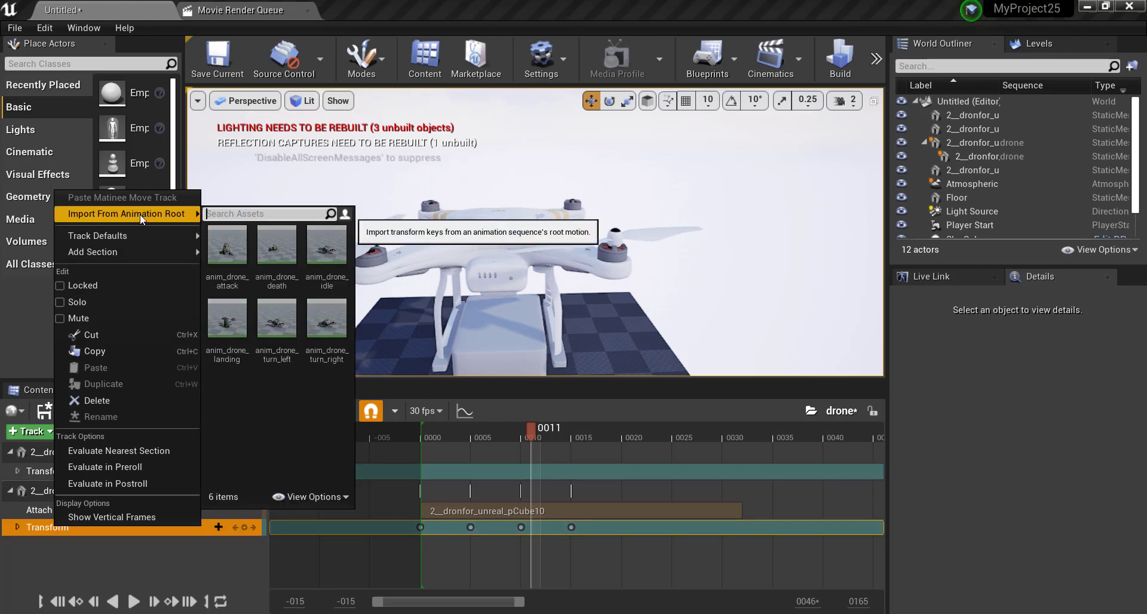
pyautogui.click(137, 565)
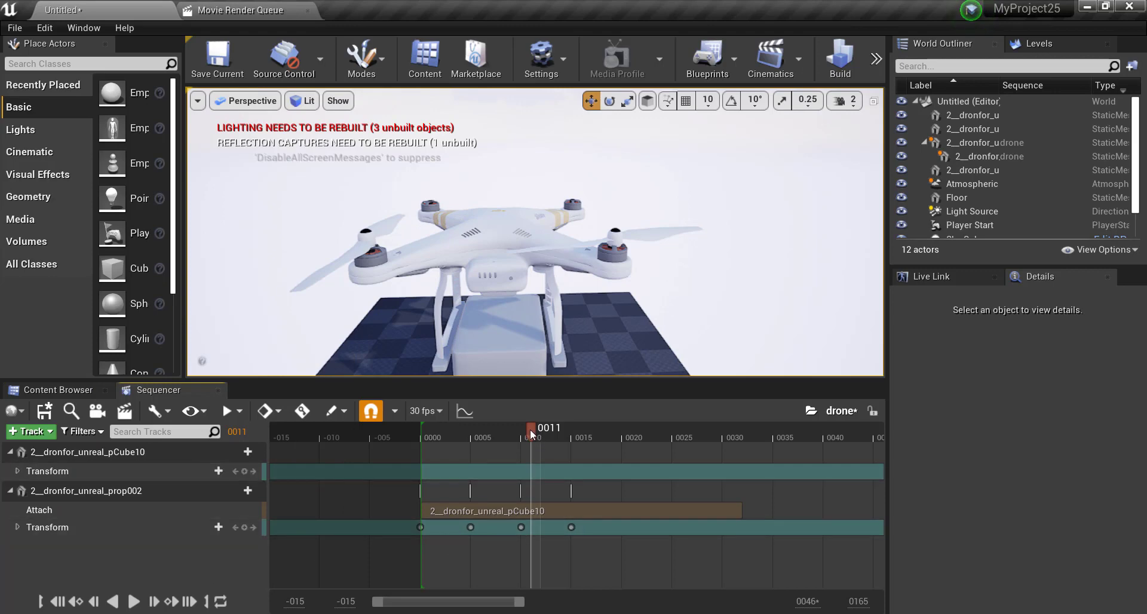
pyautogui.moveTo(530, 429); pyautogui.dragTo(565, 444)
# Preview the spin and copy the propeller's starting key to a later frame
pyautogui.click(543, 447)
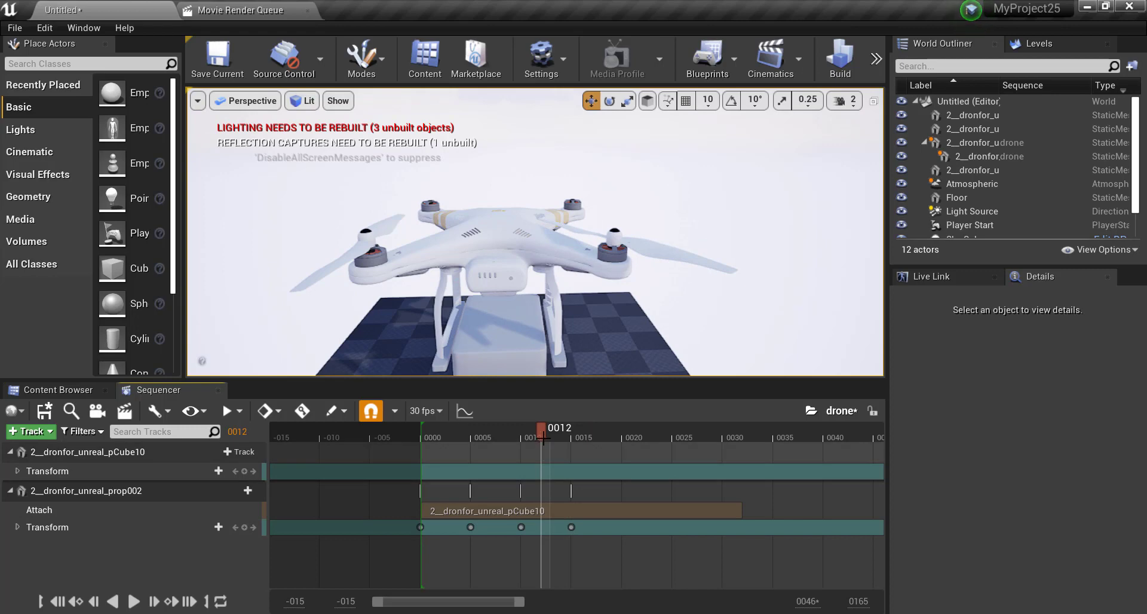
pyautogui.moveTo(541, 429)
pyautogui.mouseDown()
pyautogui.moveTo(465, 457)
pyautogui.moveTo(622, 450)
pyautogui.mouseUp()
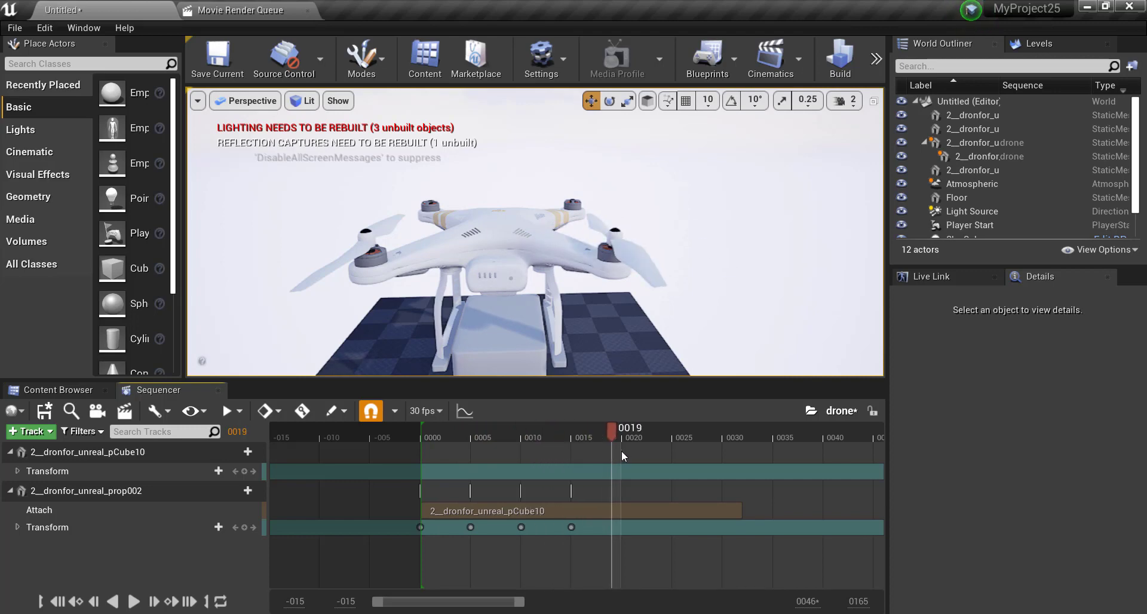
pyautogui.click(423, 527)
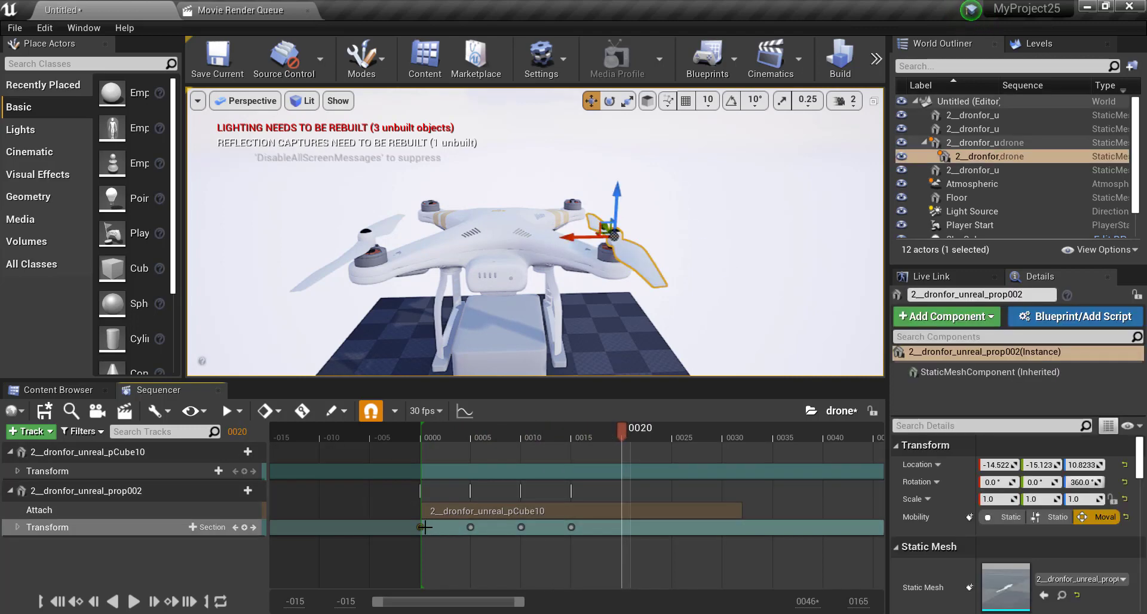
pyautogui.moveTo(422, 530); pyautogui.dragTo(813, 529)
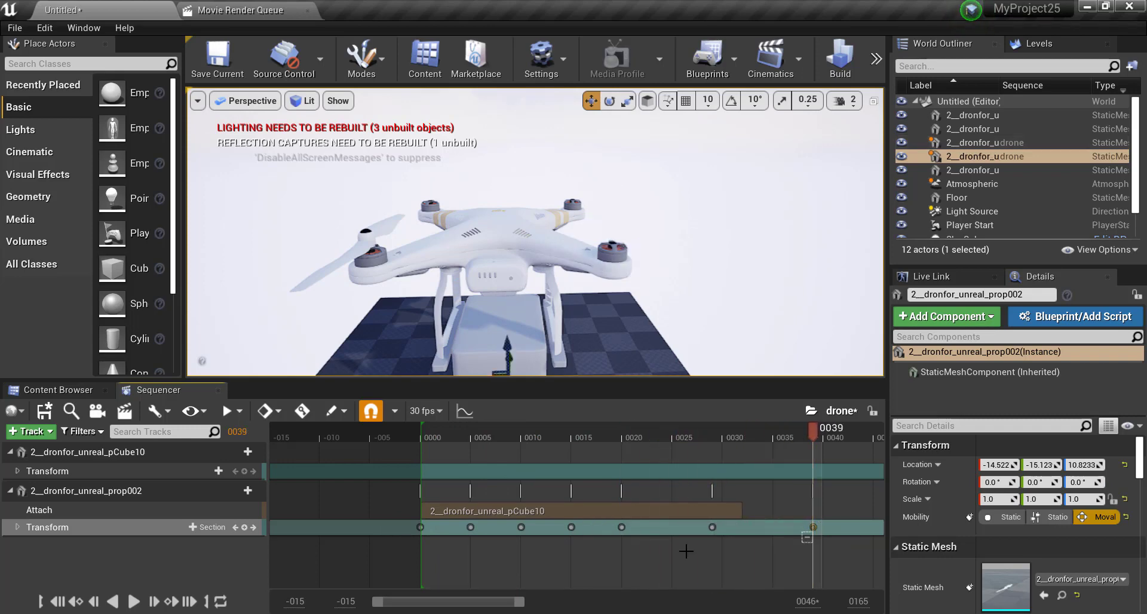
pyautogui.moveTo(523, 602)
pyautogui.mouseDown()
pyautogui.moveTo(728, 602)
pyautogui.moveTo(566, 604)
pyautogui.mouseUp()
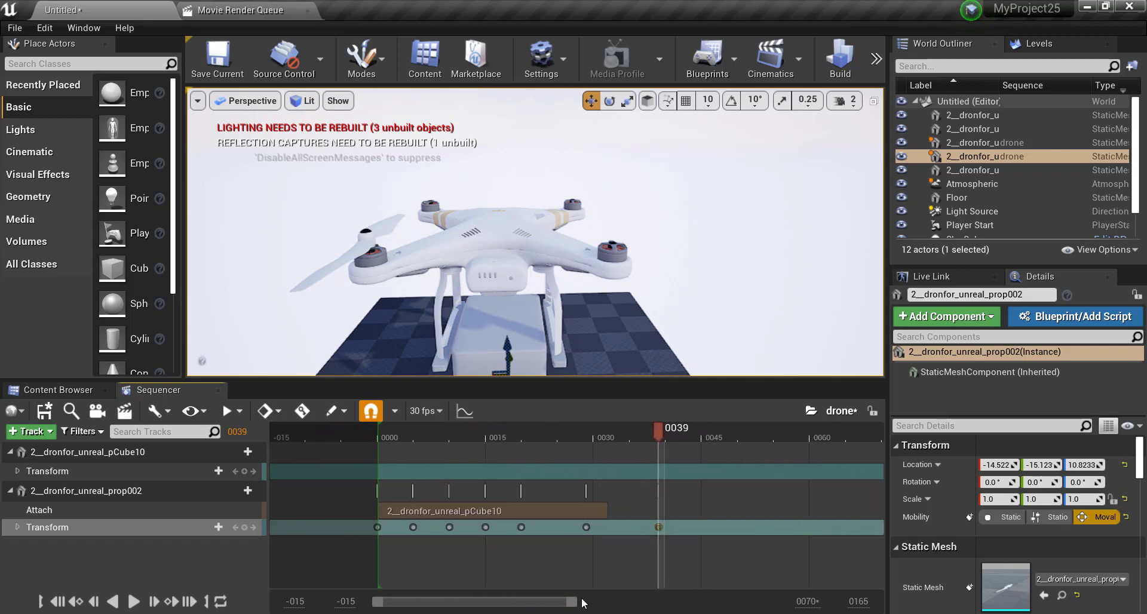
pyautogui.moveTo(574, 603)
pyautogui.mouseDown()
pyautogui.moveTo(530, 605)
pyautogui.moveTo(580, 606)
pyautogui.mouseUp()
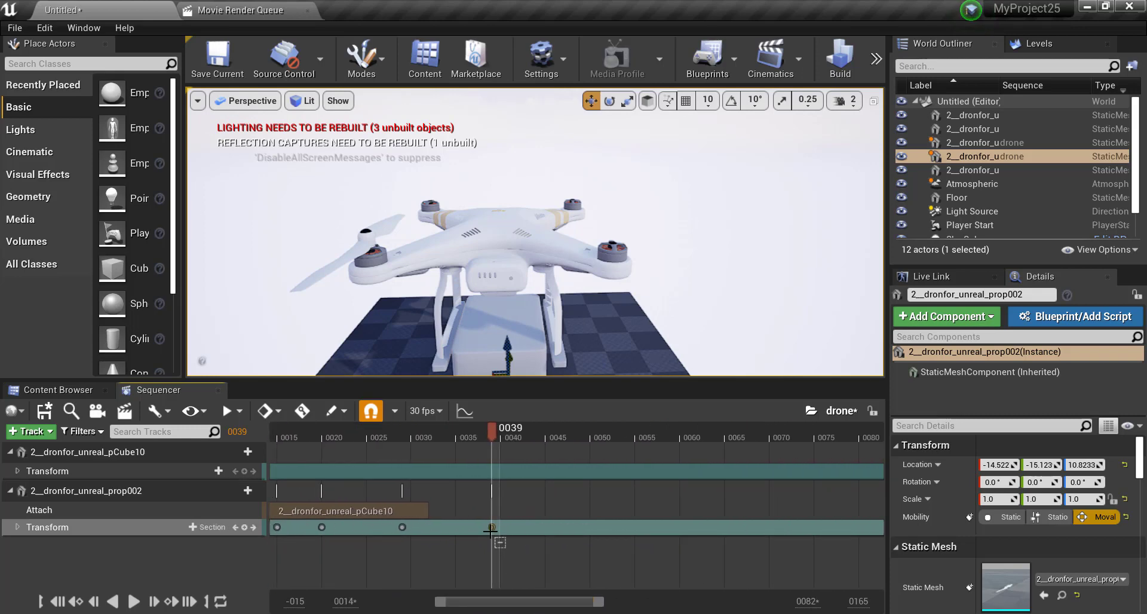
# Copy rotation keys to frames 0050 and 0080, showing frames 0000–0105
pyautogui.keyDown('alt'); pyautogui.moveTo(491, 527); pyautogui.dragTo(760, 528); pyautogui.keyUp('alt')
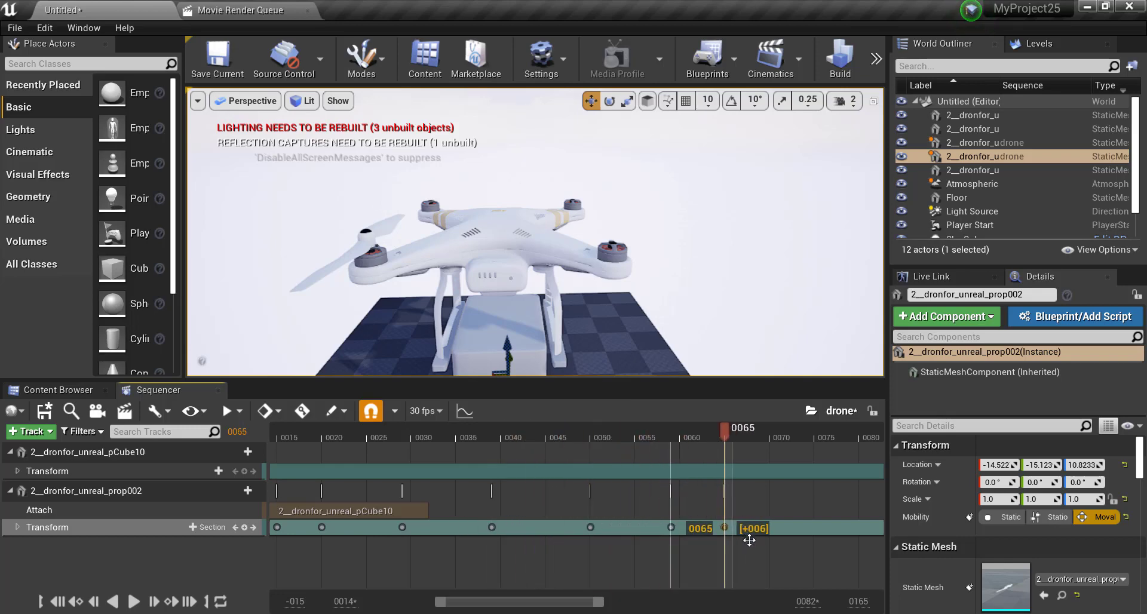
pyautogui.moveTo(546, 604); pyautogui.dragTo(621, 603)
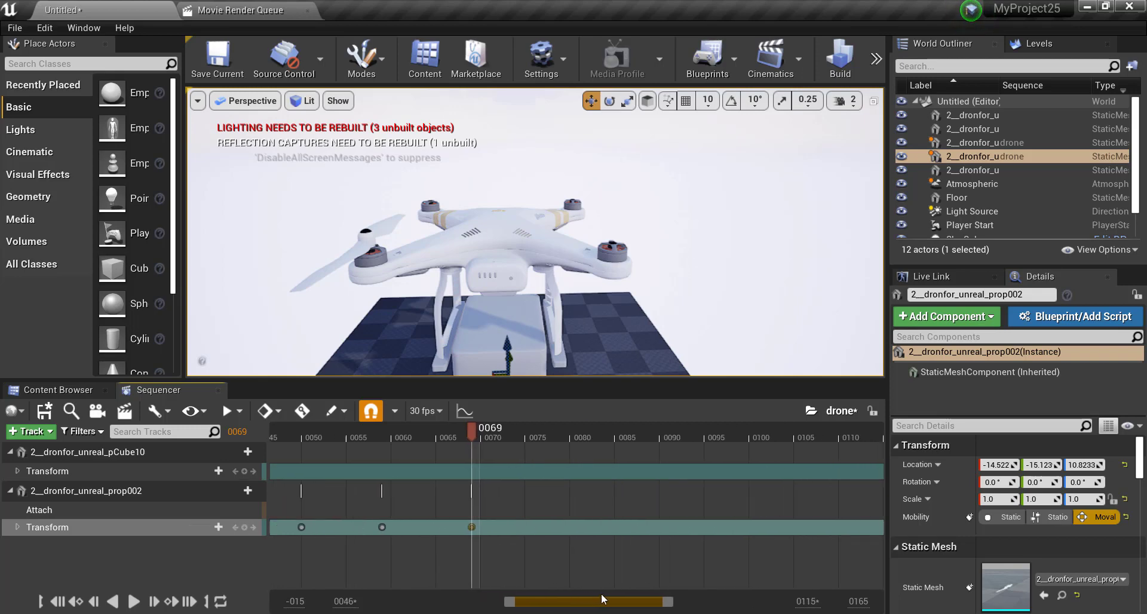
pyautogui.keyDown('alt'); pyautogui.moveTo(448, 529); pyautogui.dragTo(715, 527); pyautogui.keyUp('alt')
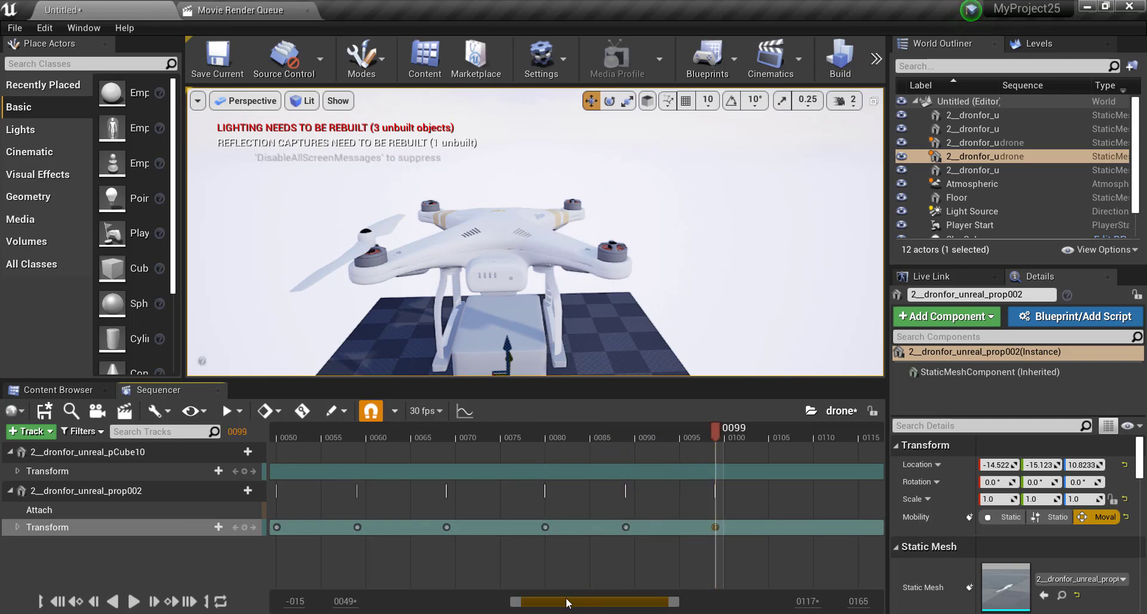
pyautogui.moveTo(518, 602)
pyautogui.mouseDown()
pyautogui.moveTo(392, 602)
pyautogui.moveTo(526, 610)
pyautogui.moveTo(446, 601)
pyautogui.mouseUp()
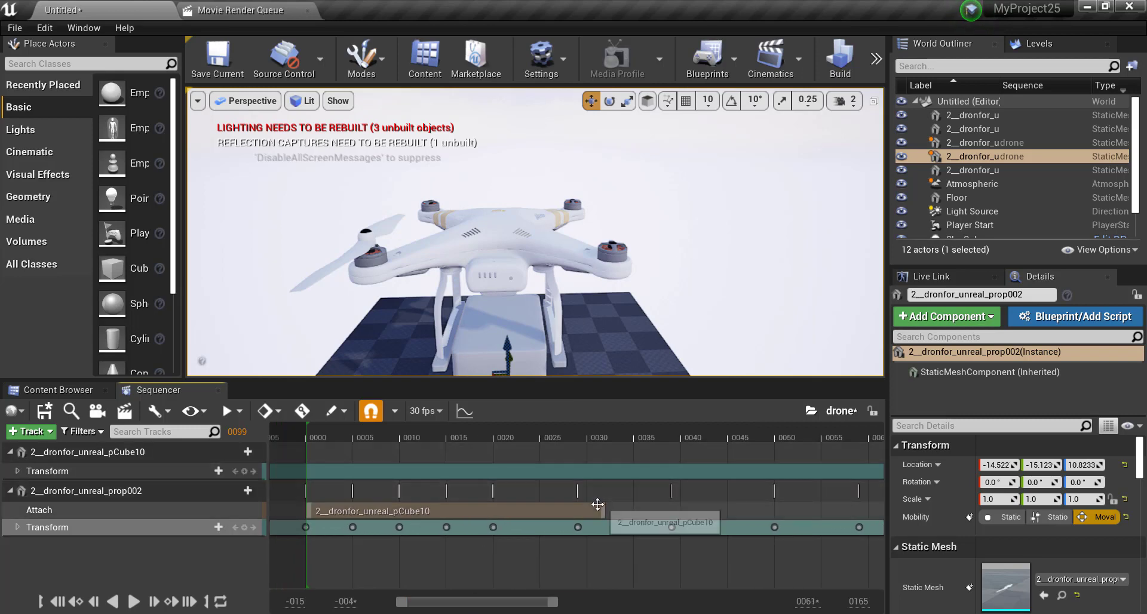
# Extend prop002's Attach section later and preview the propeller around frames 20–29
pyautogui.moveTo(601, 507); pyautogui.dragTo(868, 511)
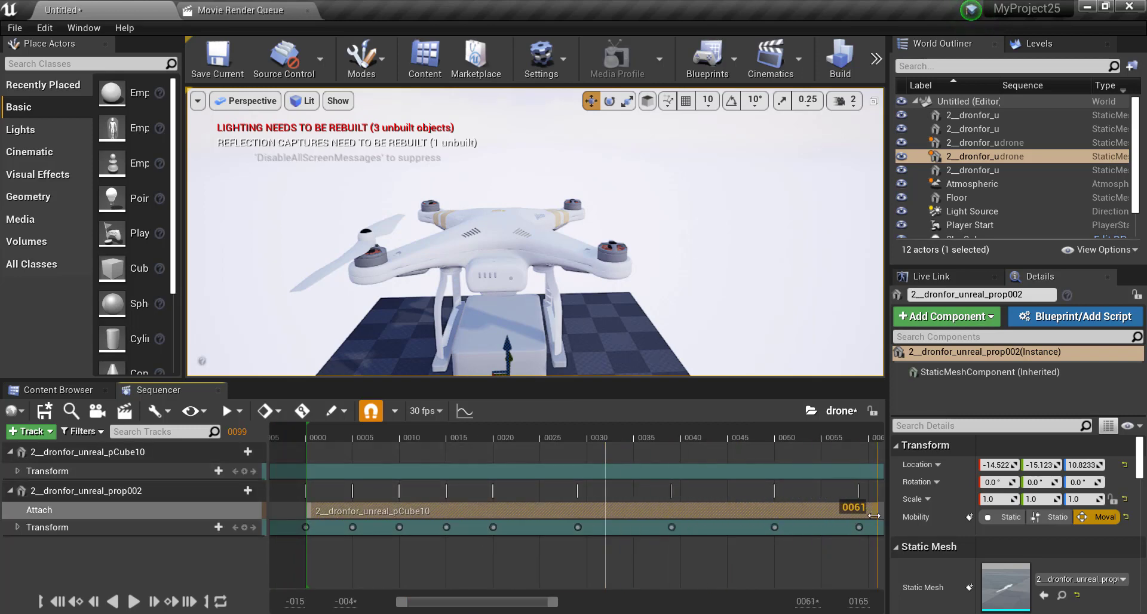
pyautogui.moveTo(412, 437); pyautogui.dragTo(503, 439)
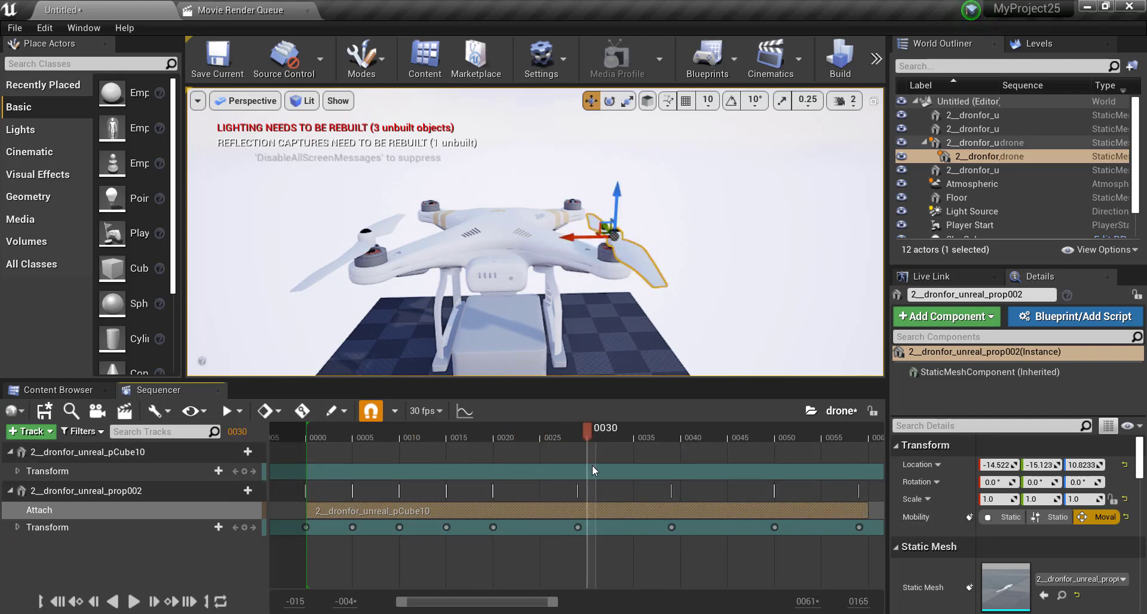
pyautogui.moveTo(550, 457); pyautogui.dragTo(578, 463)
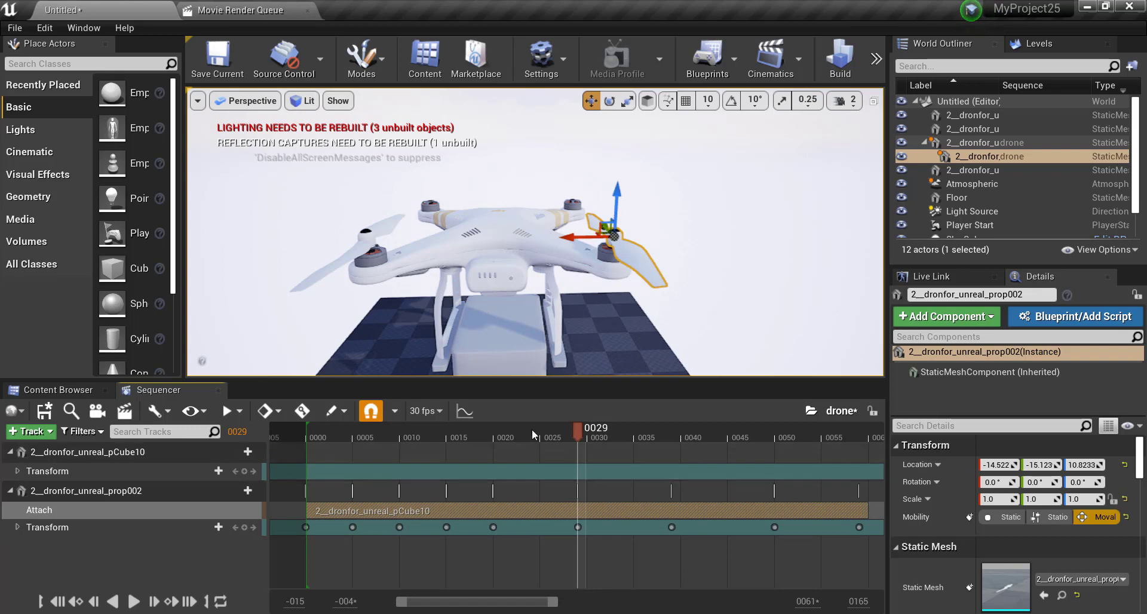
pyautogui.moveTo(529, 435)
pyautogui.mouseDown()
pyautogui.moveTo(496, 446)
pyautogui.moveTo(535, 454)
pyautogui.mouseUp()
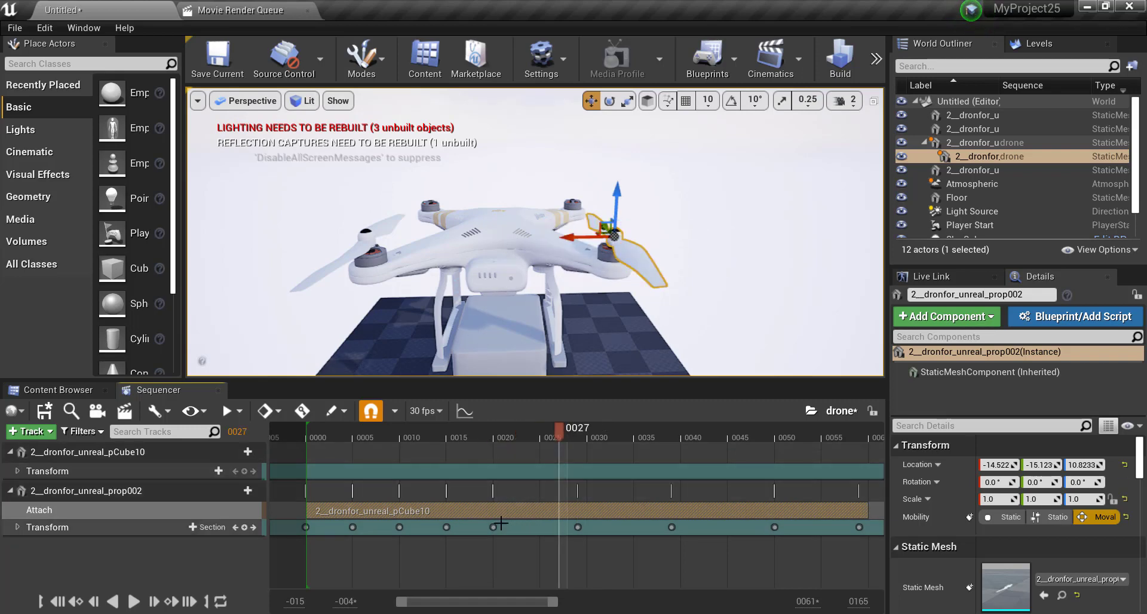
# Copy the frame-5 spin key further along the timeline to near frame 44
pyautogui.click(493, 530)
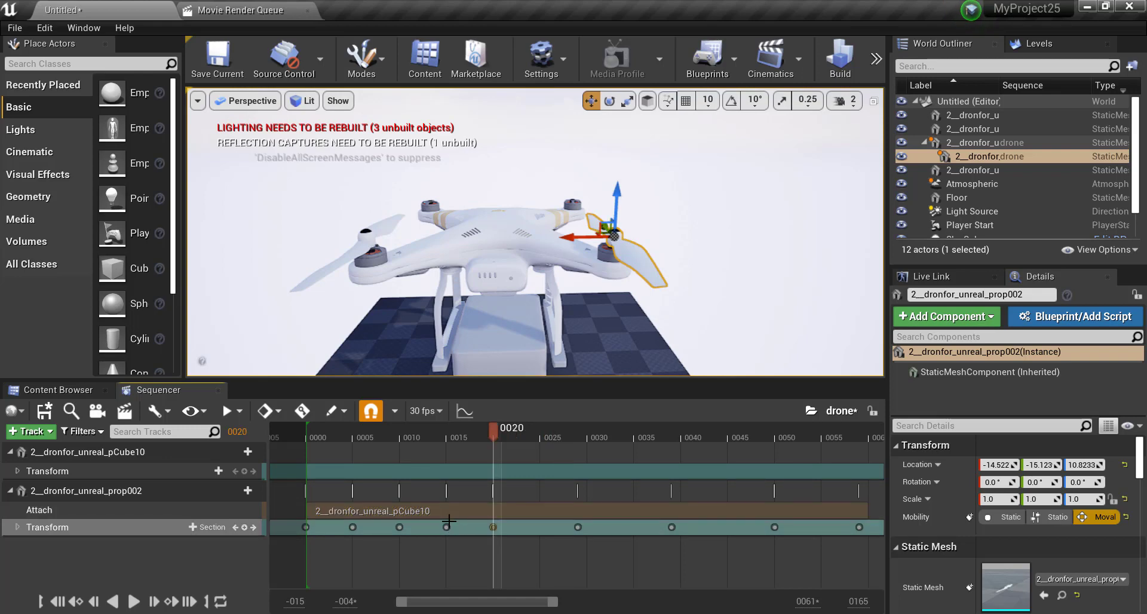
pyautogui.click(447, 527)
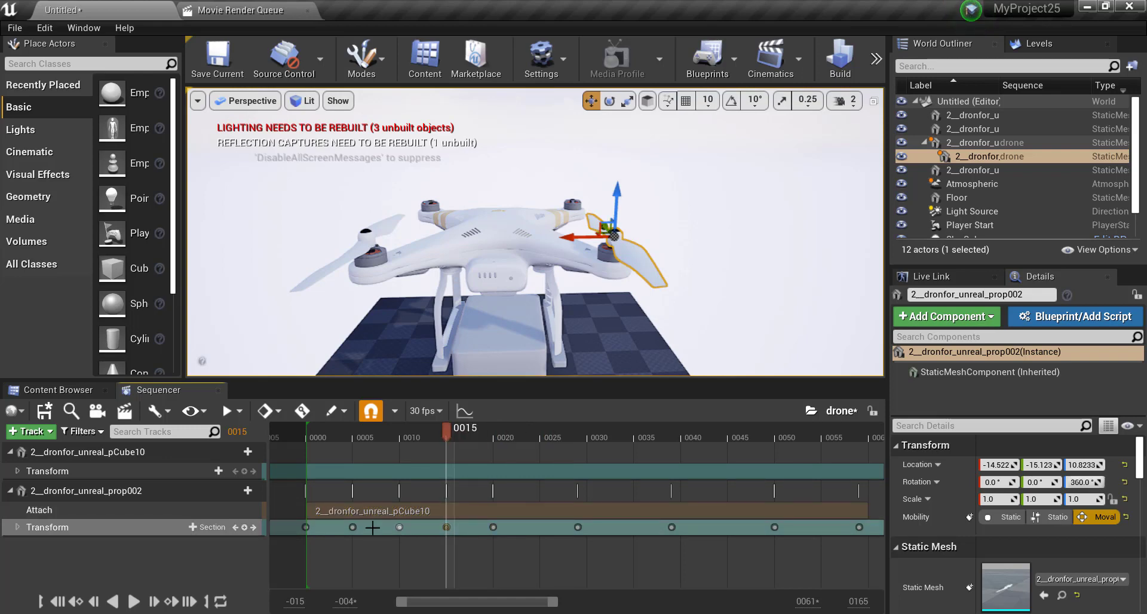
pyautogui.click(352, 528)
pyautogui.moveTo(354, 528)
pyautogui.keyDown('alt'); pyautogui.mouseDown()
pyautogui.moveTo(733, 532)
pyautogui.moveTo(719, 528)
pyautogui.mouseUp(); pyautogui.keyUp('alt')
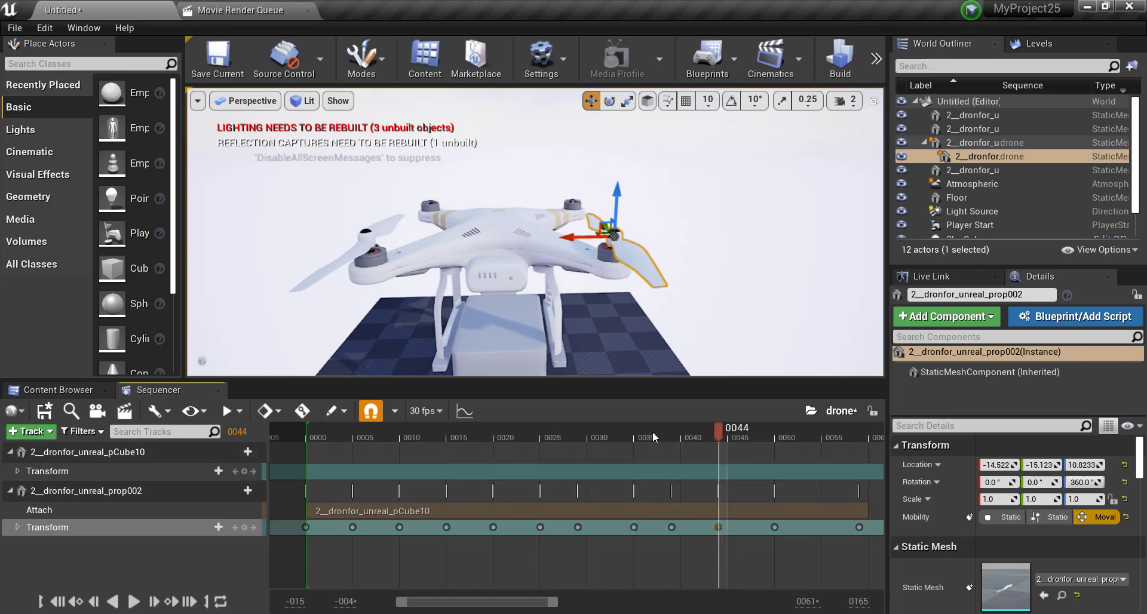
pyautogui.click(615, 439)
# Play the animation from the start to check the spin, then stop it
pyautogui.moveTo(615, 439); pyautogui.dragTo(362, 442)
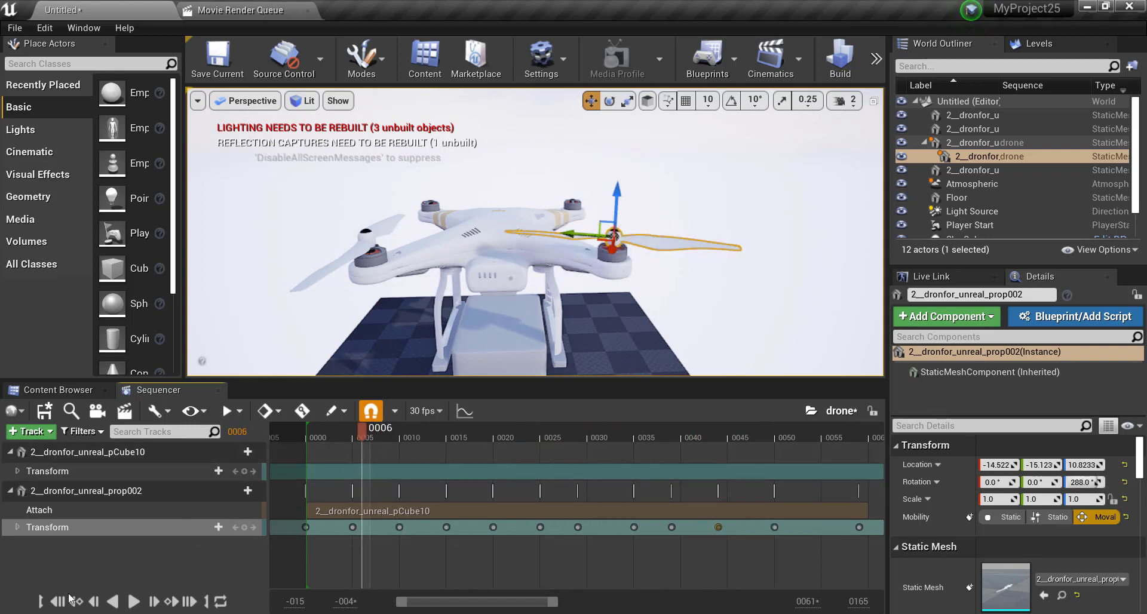
pyautogui.click(56, 602)
pyautogui.click(135, 602)
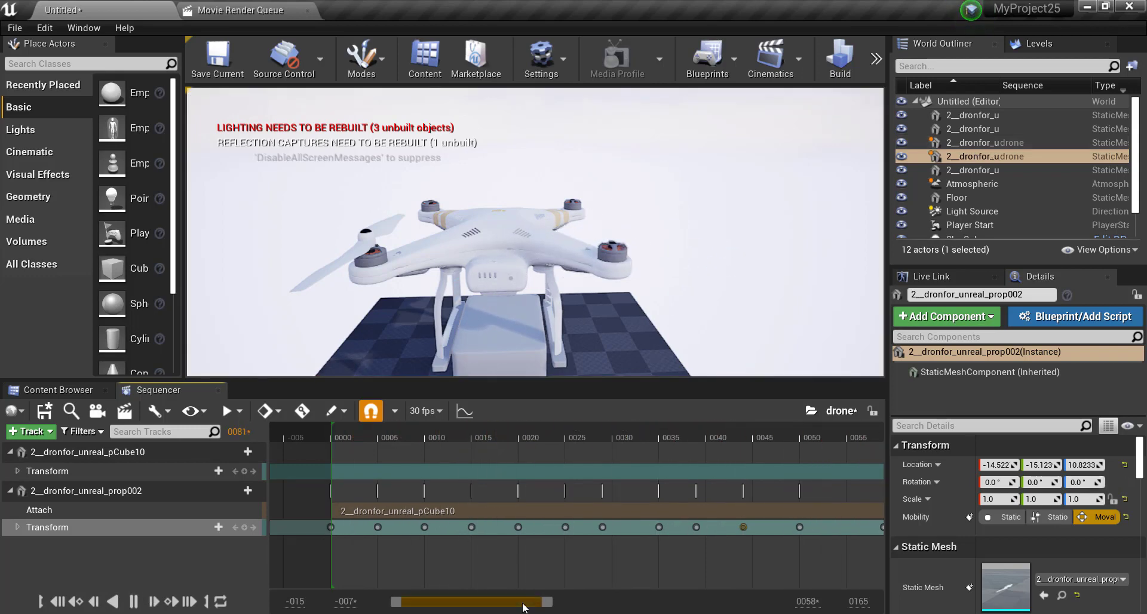
pyautogui.moveTo(548, 604); pyautogui.dragTo(557, 607)
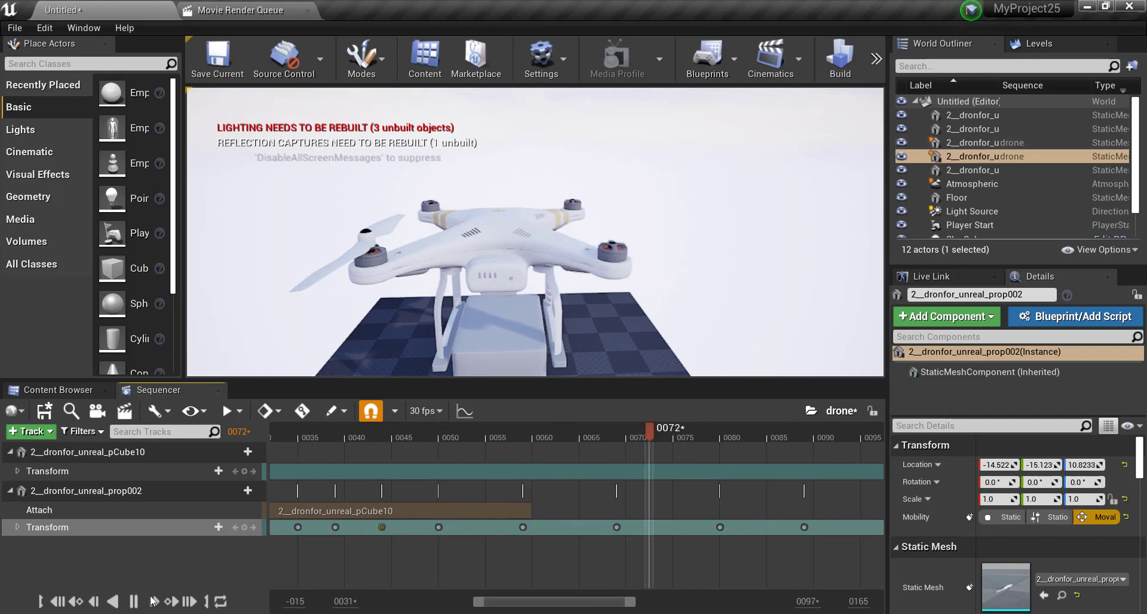
pyautogui.click(133, 602)
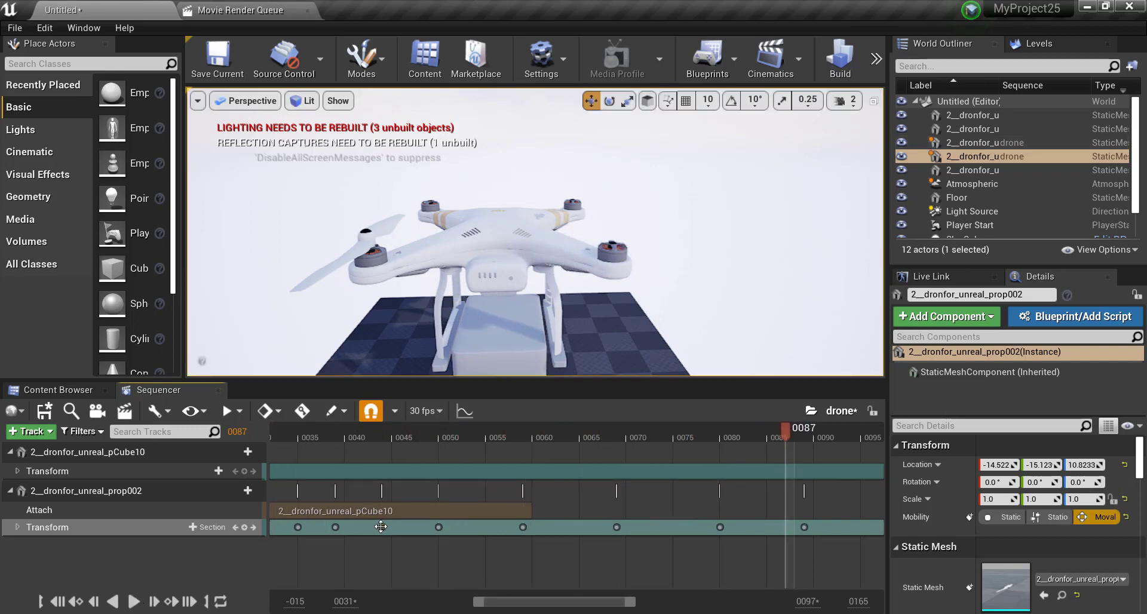
# Copy the frame-44 key further, stretch the Attach section, and move the last key to 95
pyautogui.click(381, 526)
pyautogui.keyDown('alt'); pyautogui.moveTo(380, 527); pyautogui.dragTo(769, 531); pyautogui.keyUp('alt')
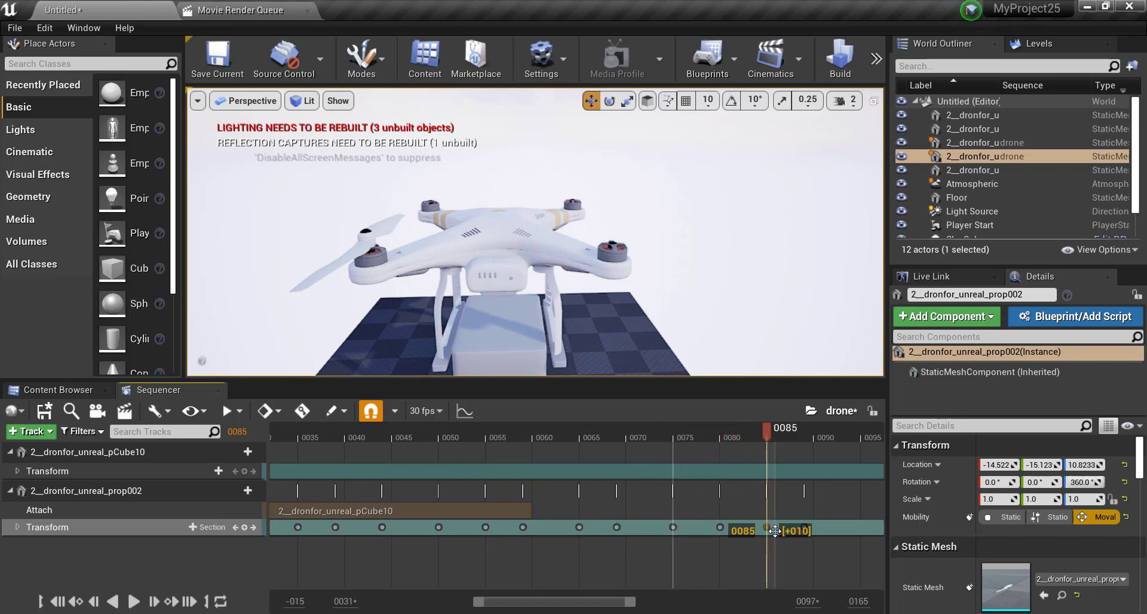
pyautogui.moveTo(531, 511); pyautogui.dragTo(804, 520)
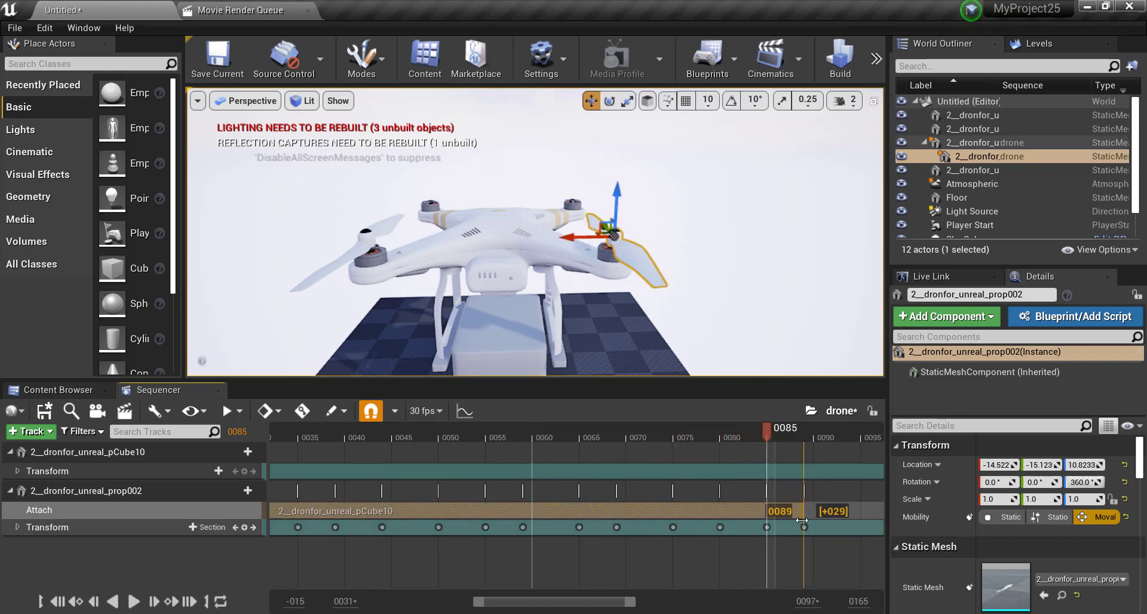
pyautogui.moveTo(570, 601); pyautogui.dragTo(664, 586)
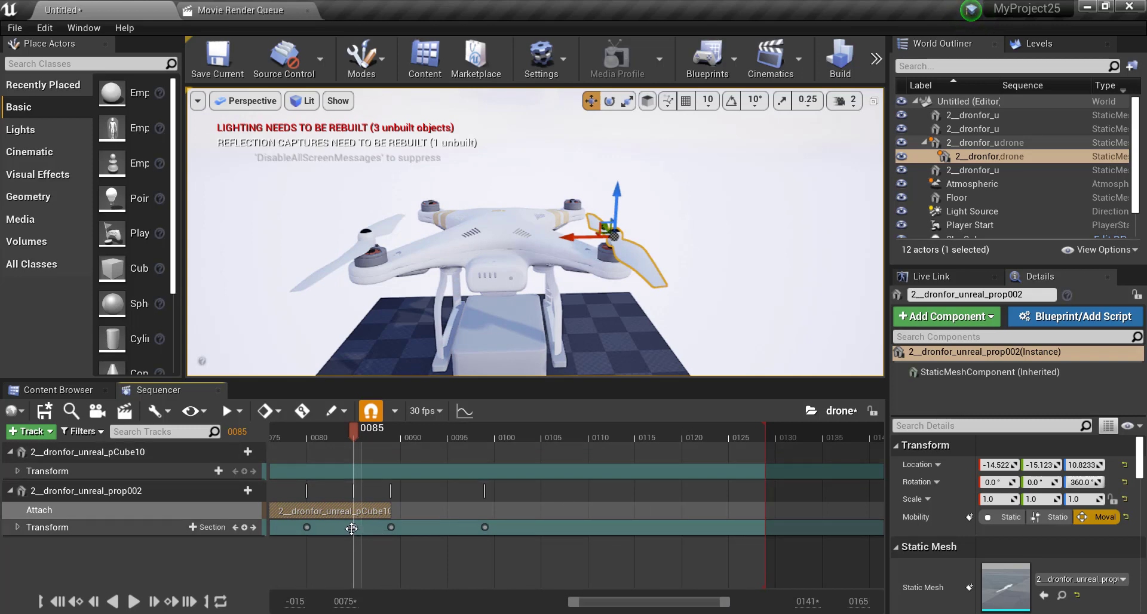
pyautogui.click(352, 528)
pyautogui.moveTo(354, 526); pyautogui.dragTo(447, 528)
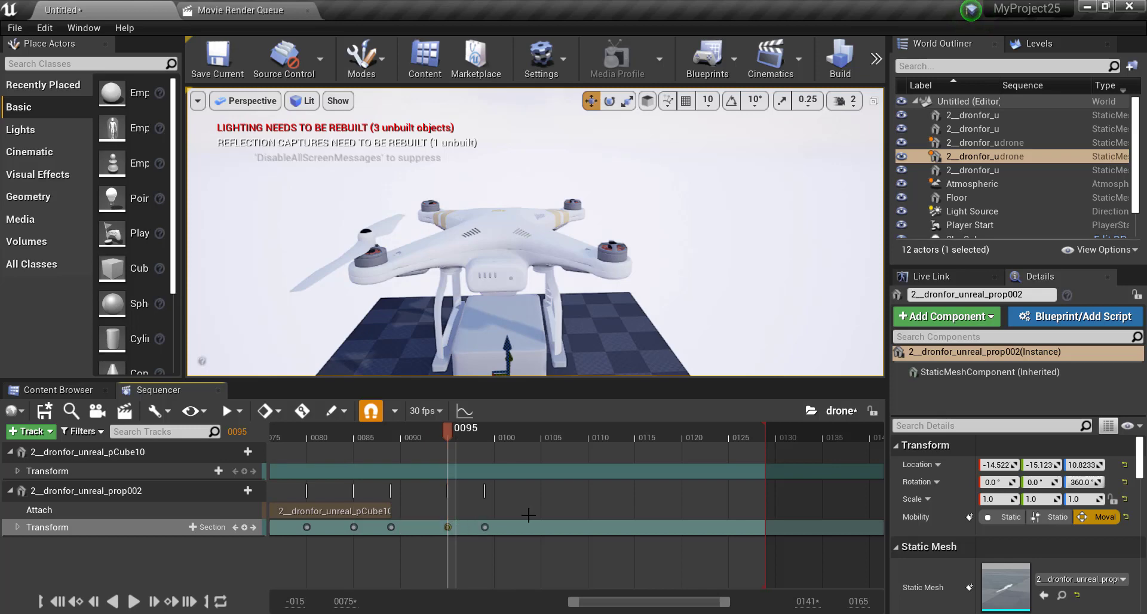
# Trim the playback end to frame 98 and extend the attachment to match
pyautogui.moveTo(762, 432); pyautogui.dragTo(486, 485)
pyautogui.click(365, 512)
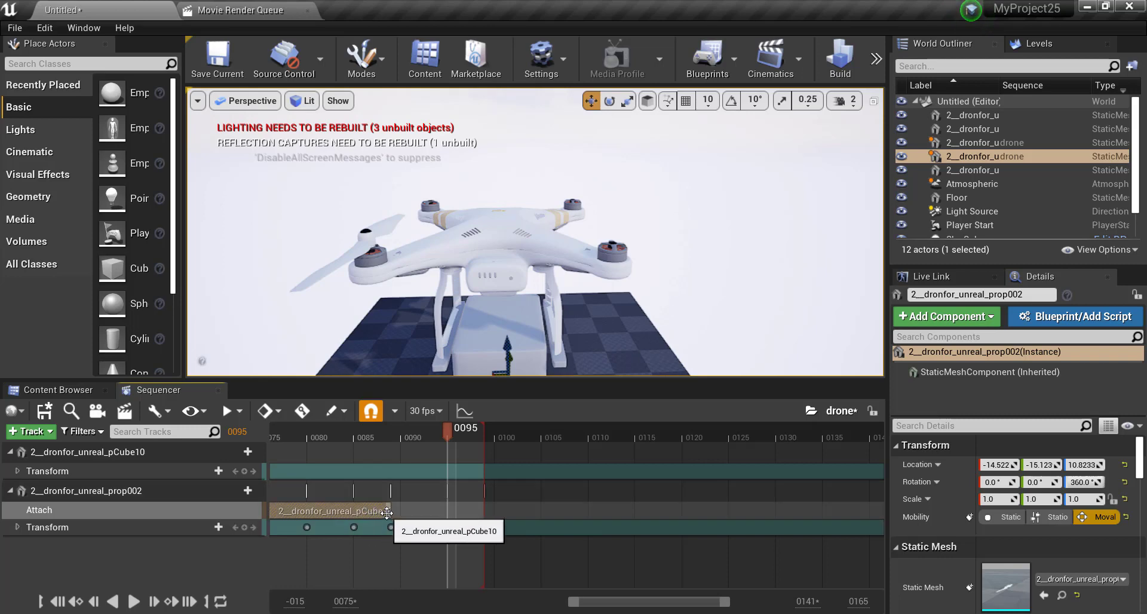
pyautogui.moveTo(387, 513); pyautogui.dragTo(484, 512)
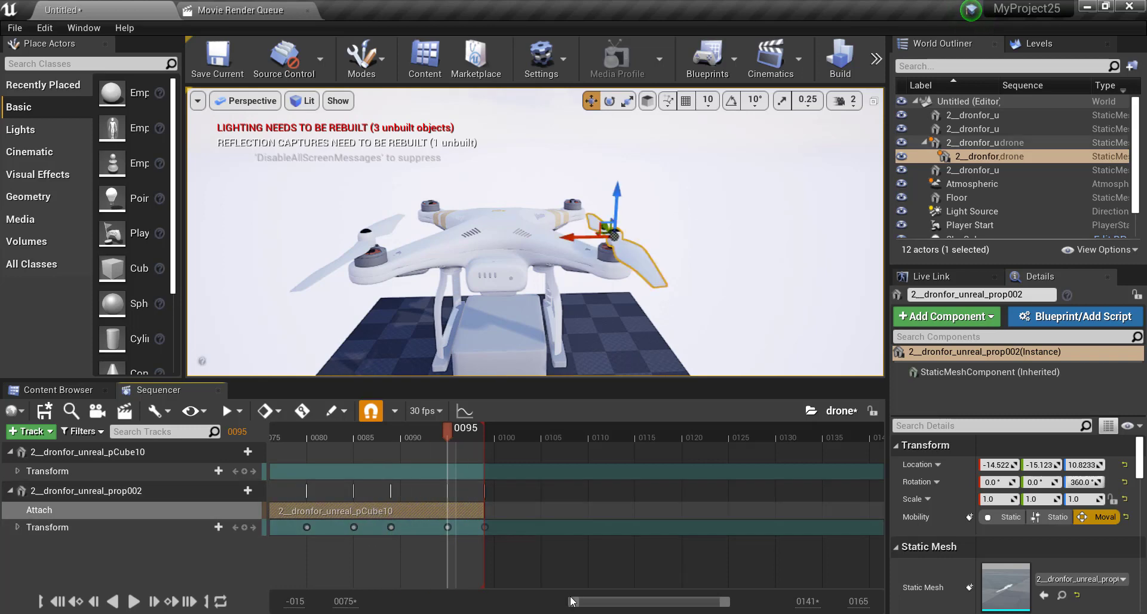
pyautogui.moveTo(572, 602); pyautogui.dragTo(161, 593)
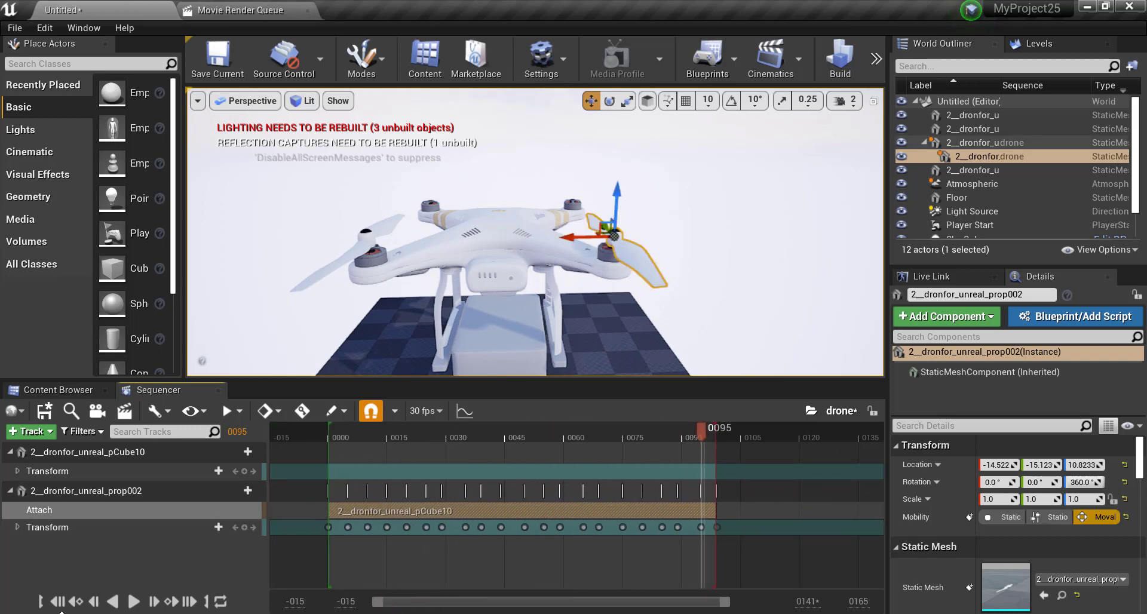
pyautogui.click(134, 601)
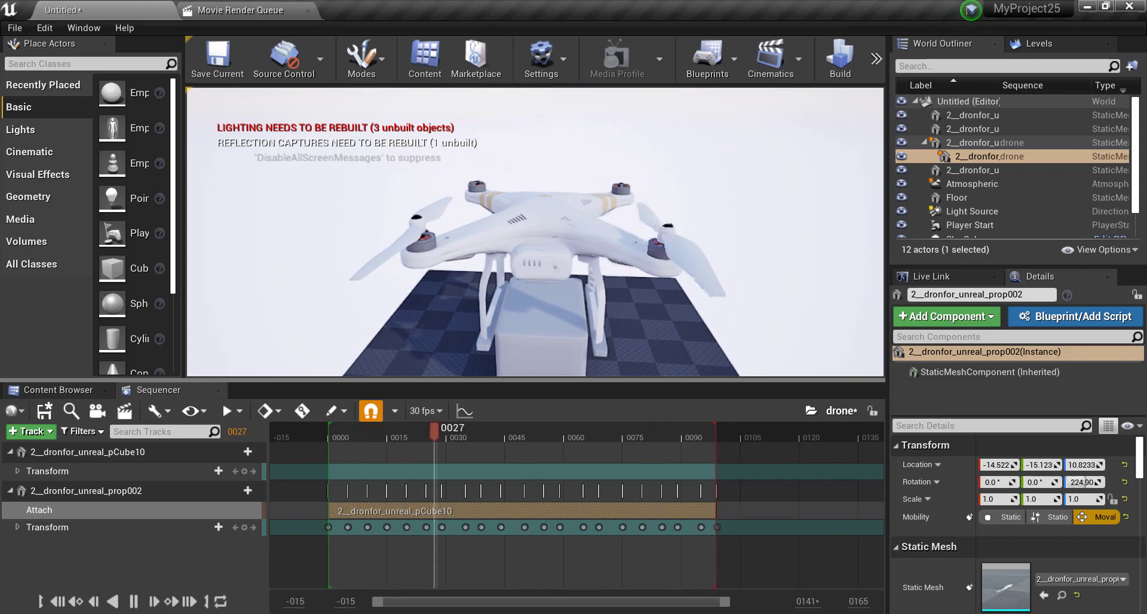
pyautogui.click(425, 432)
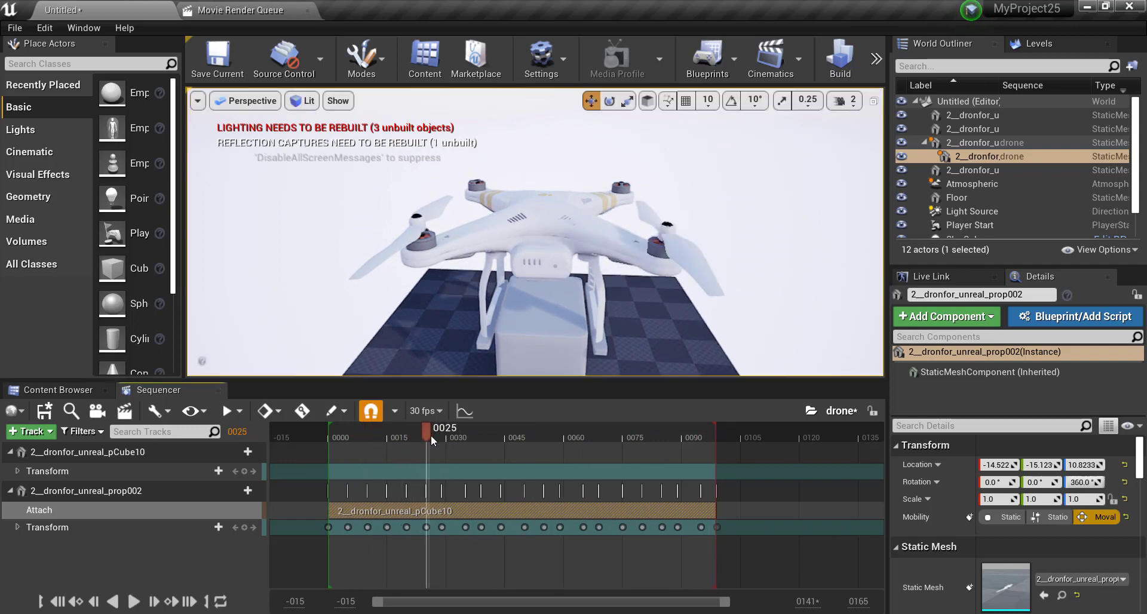
pyautogui.moveTo(432, 437); pyautogui.dragTo(563, 448)
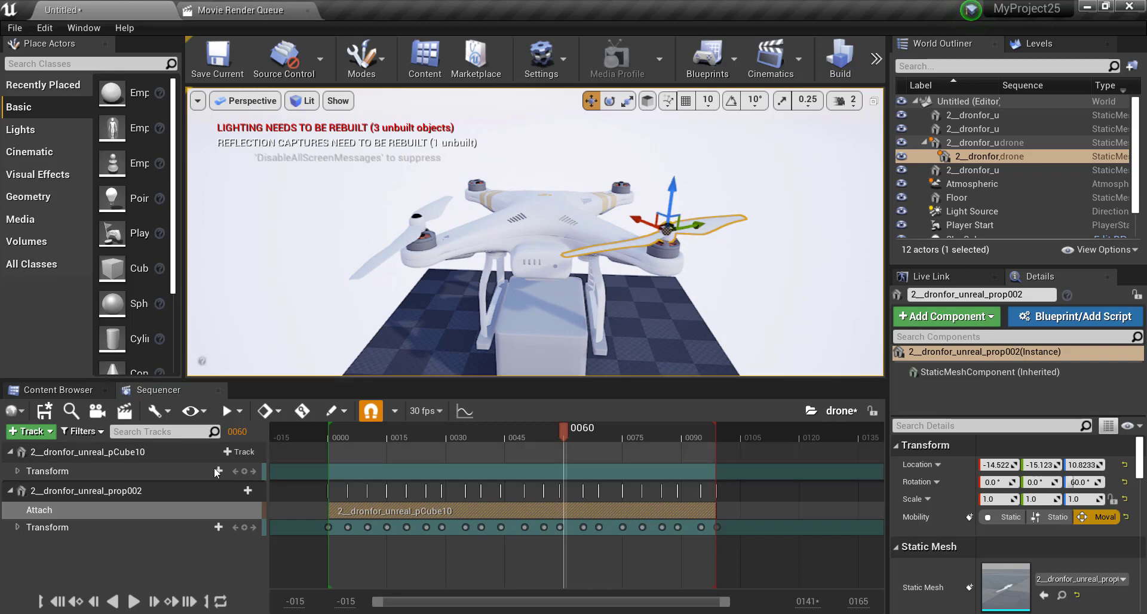
# Duplicate the animated propeller track to create prop4
pyautogui.rightClick(73, 496)
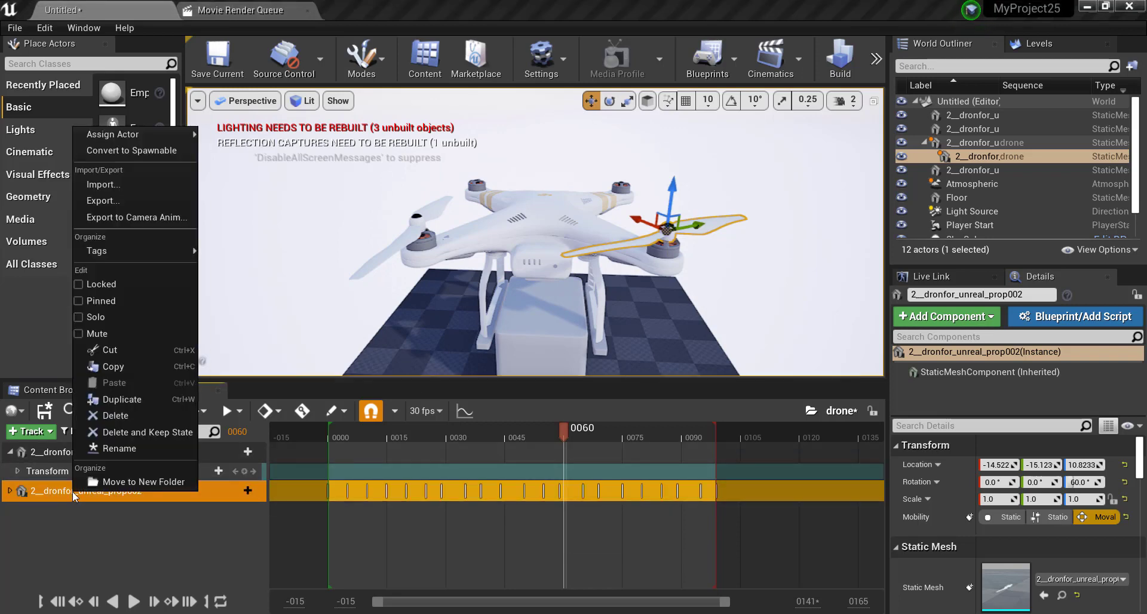
pyautogui.click(127, 396)
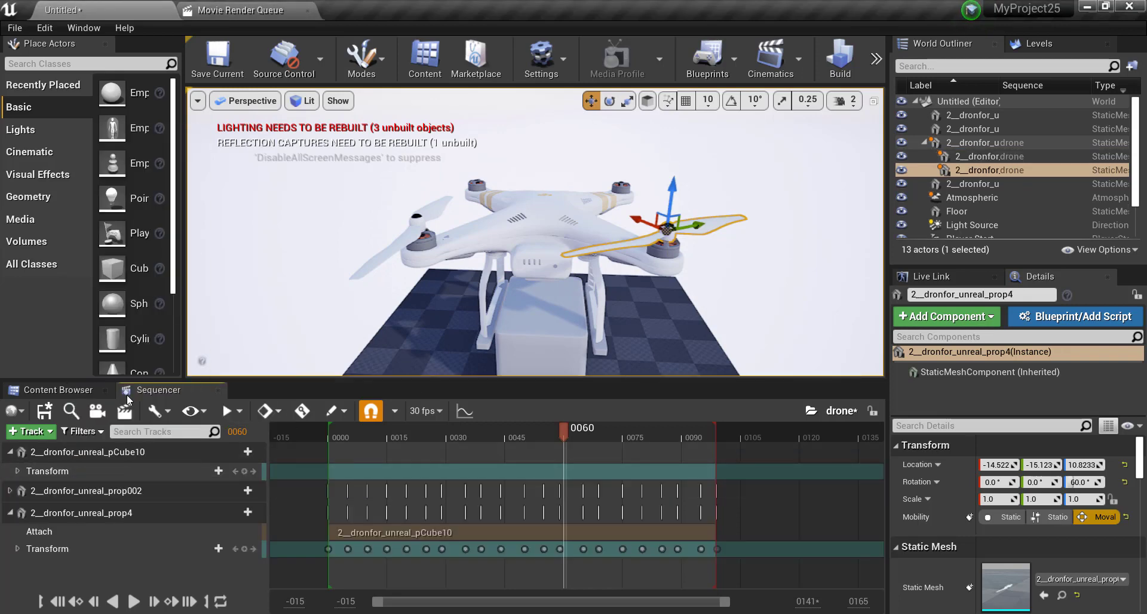
pyautogui.click(9, 513)
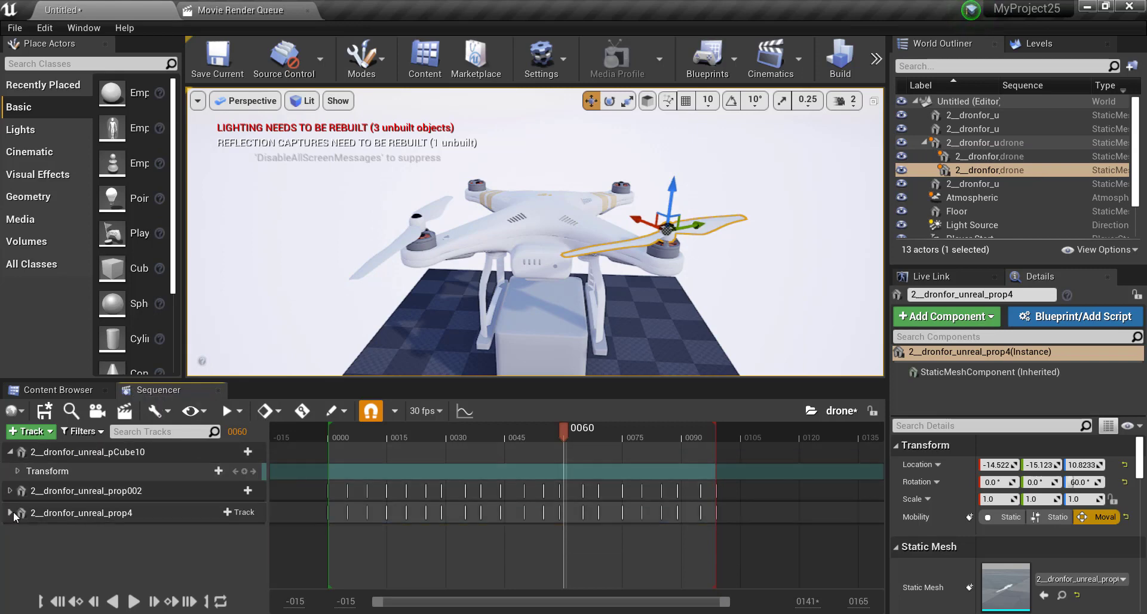
# Move the loose left propeller aside and place prop4 over the near motor arm
pyautogui.moveTo(651, 237)
pyautogui.mouseDown()
pyautogui.moveTo(438, 247)
pyautogui.moveTo(443, 256)
pyautogui.mouseUp()
pyautogui.click(441, 224)
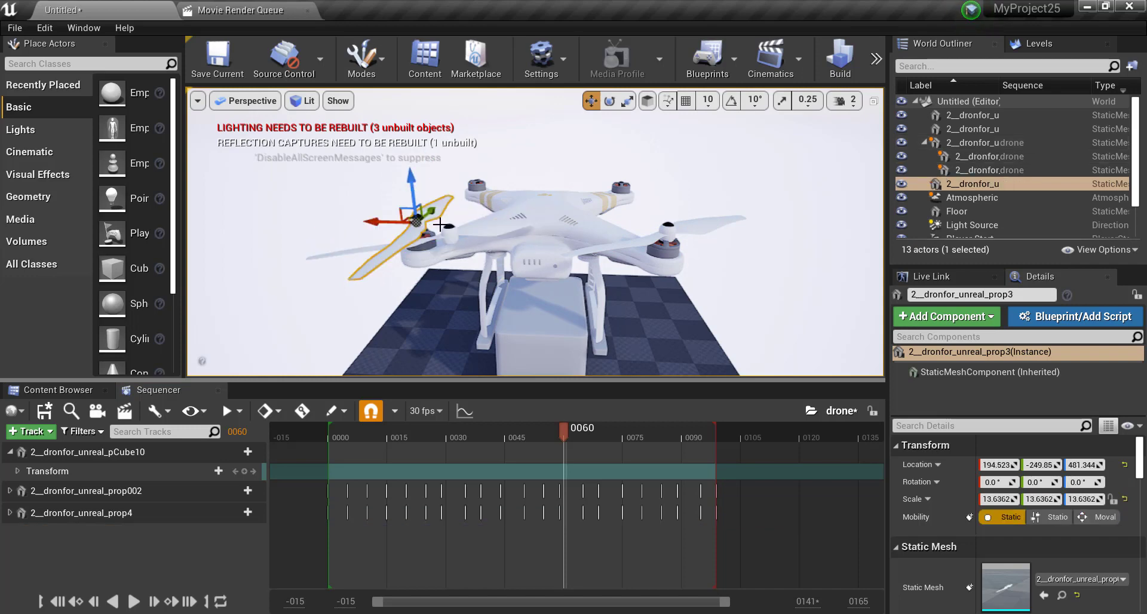
pyautogui.moveTo(376, 220); pyautogui.dragTo(369, 238)
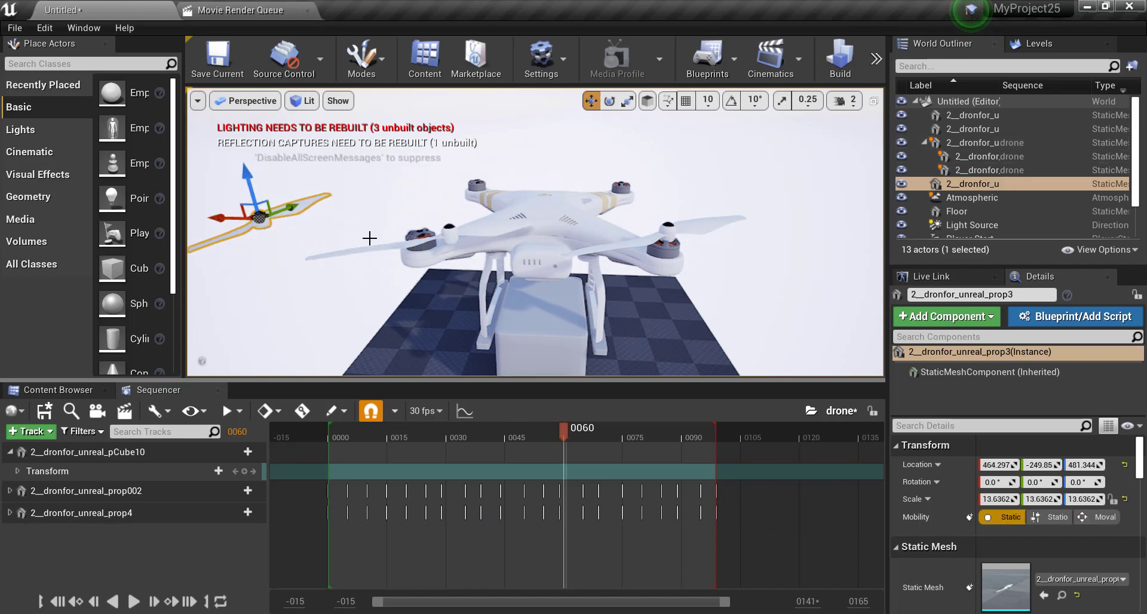
pyautogui.click(449, 238)
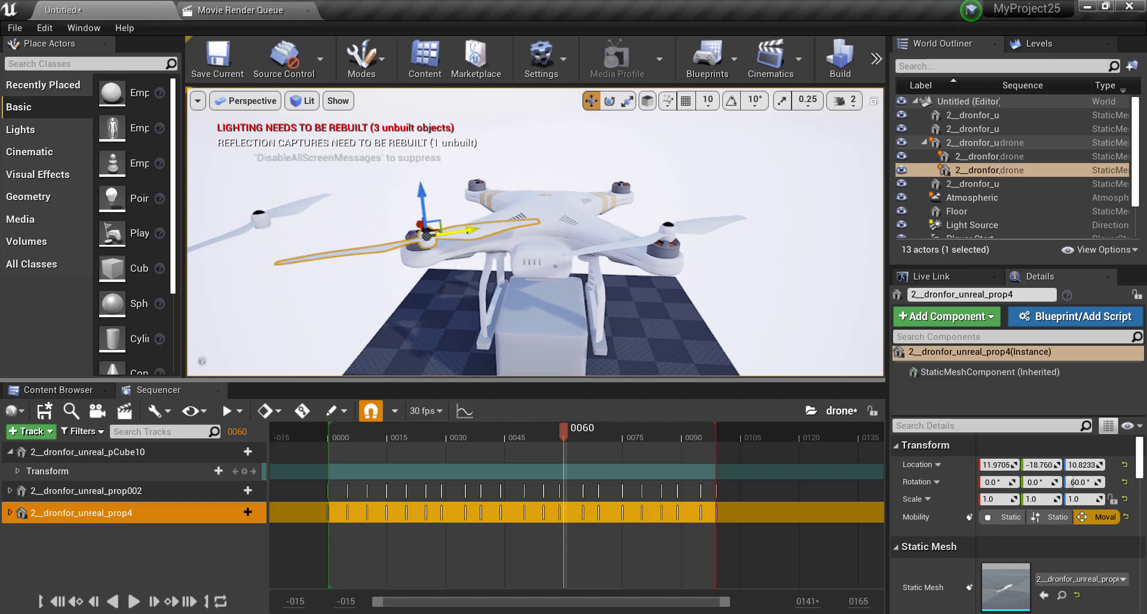
pyautogui.scroll(3, 467, 232)
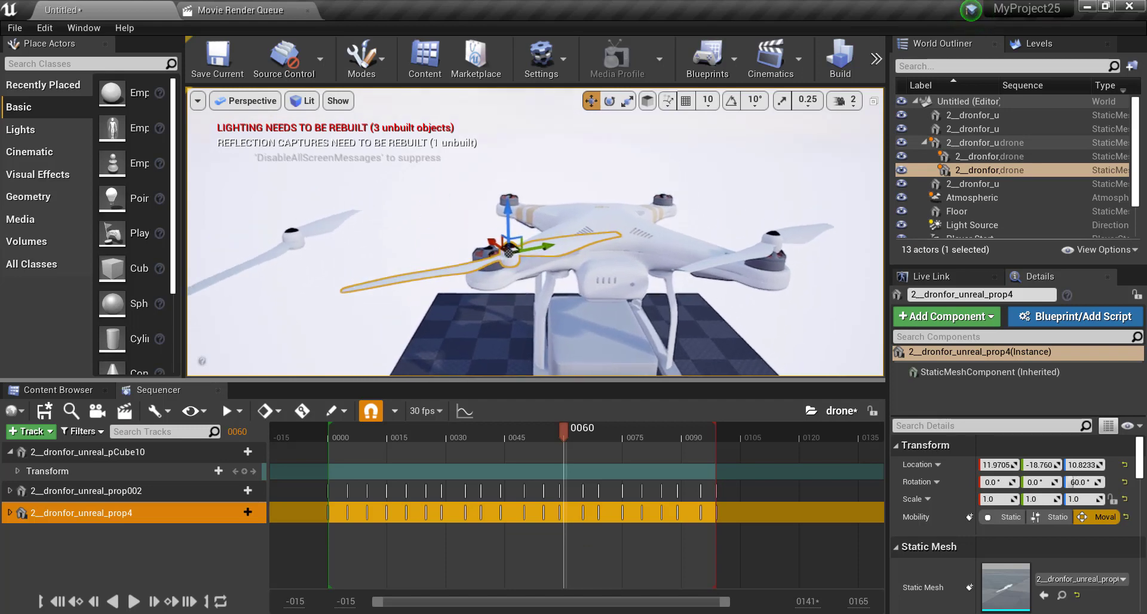
pyautogui.moveTo(511, 238); pyautogui.dragTo(511, 237, button='right')
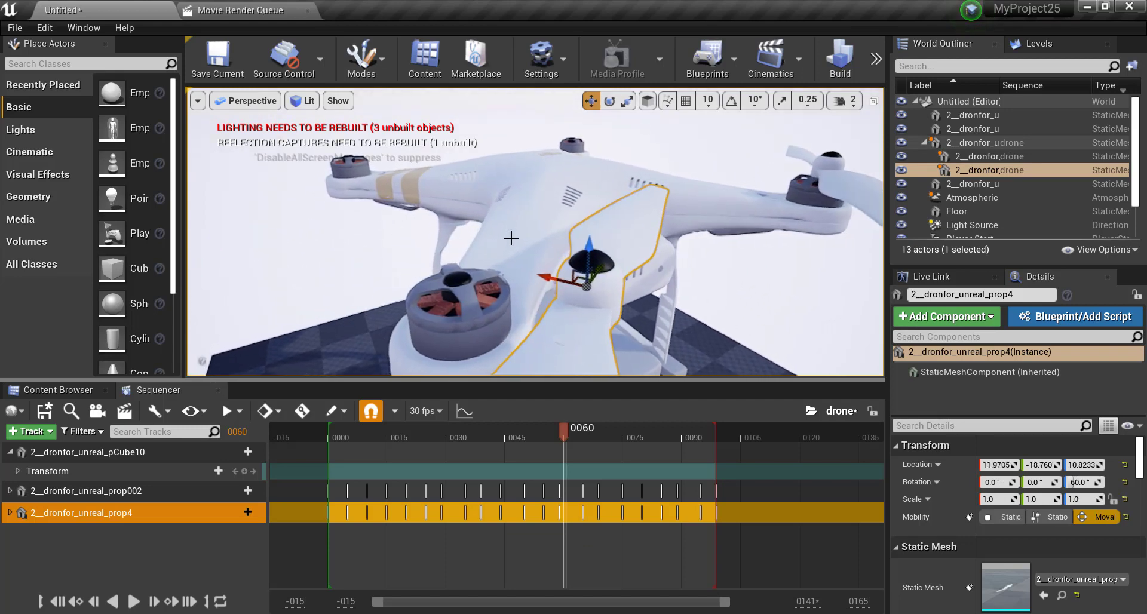
pyautogui.moveTo(555, 279); pyautogui.dragTo(435, 274)
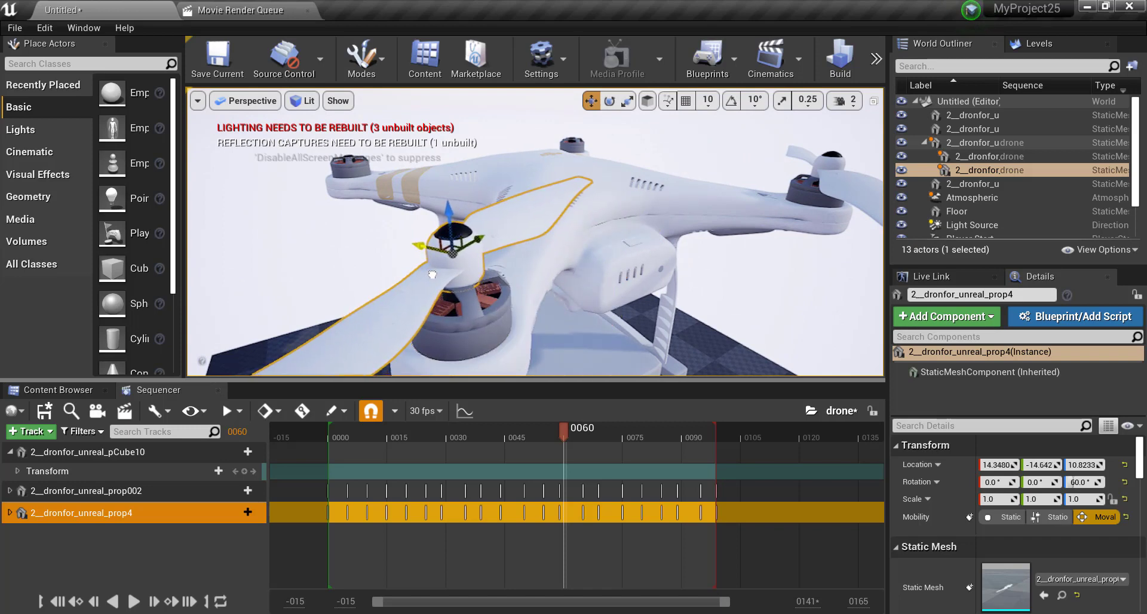
pyautogui.moveTo(468, 282); pyautogui.dragTo(411, 198, button='right')
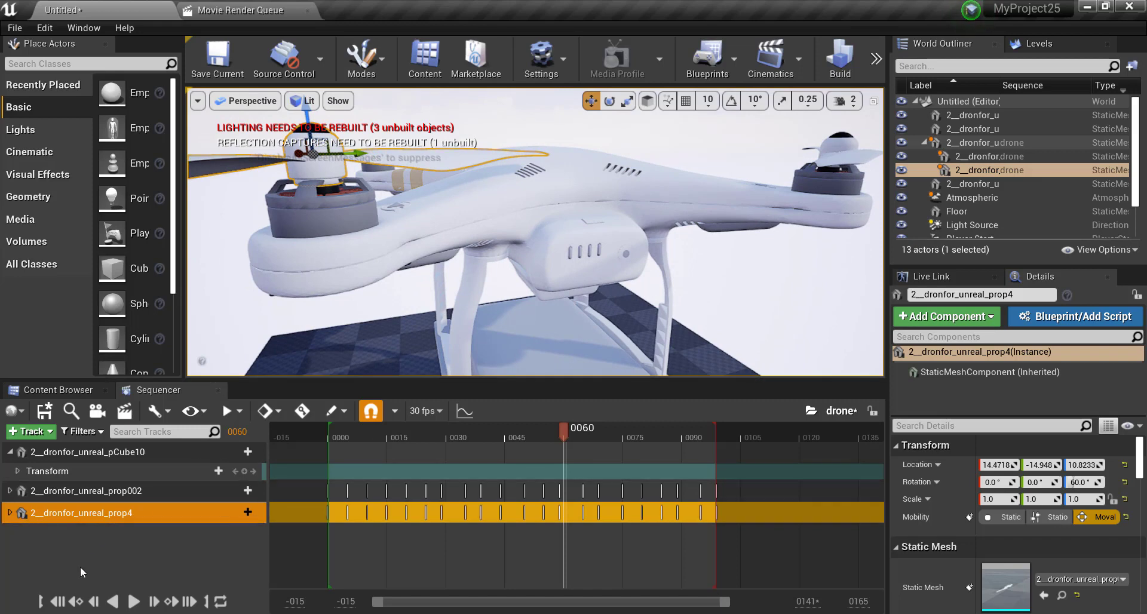
# Play the drone sequence from frame 0 while zooming the viewport to watch the propellers
pyautogui.click(57, 600)
pyautogui.click(137, 602)
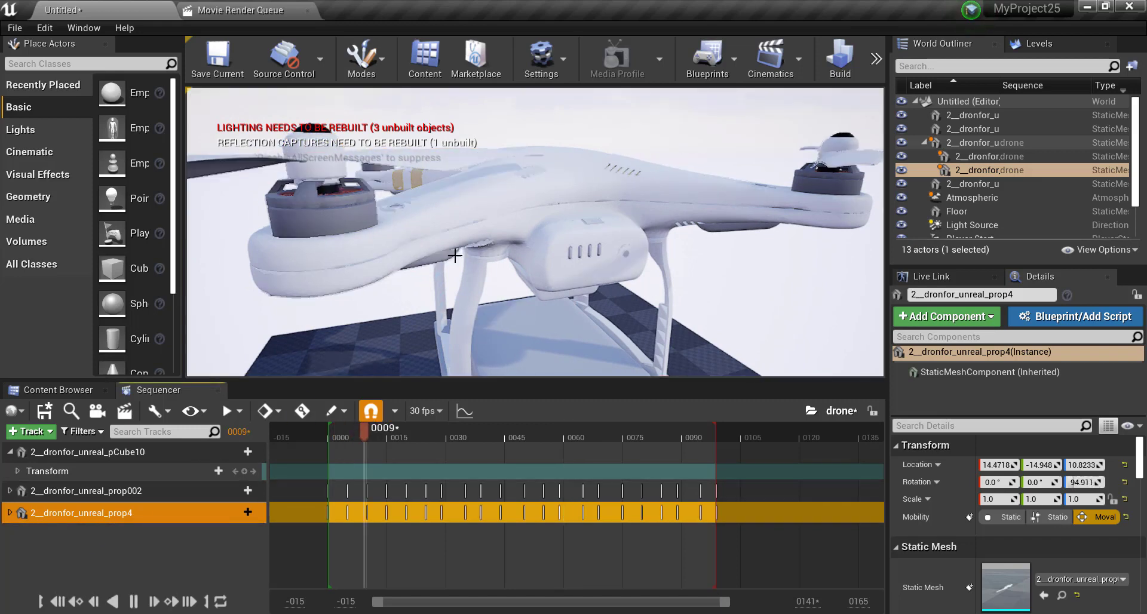
pyautogui.scroll(-10, 623, 249)
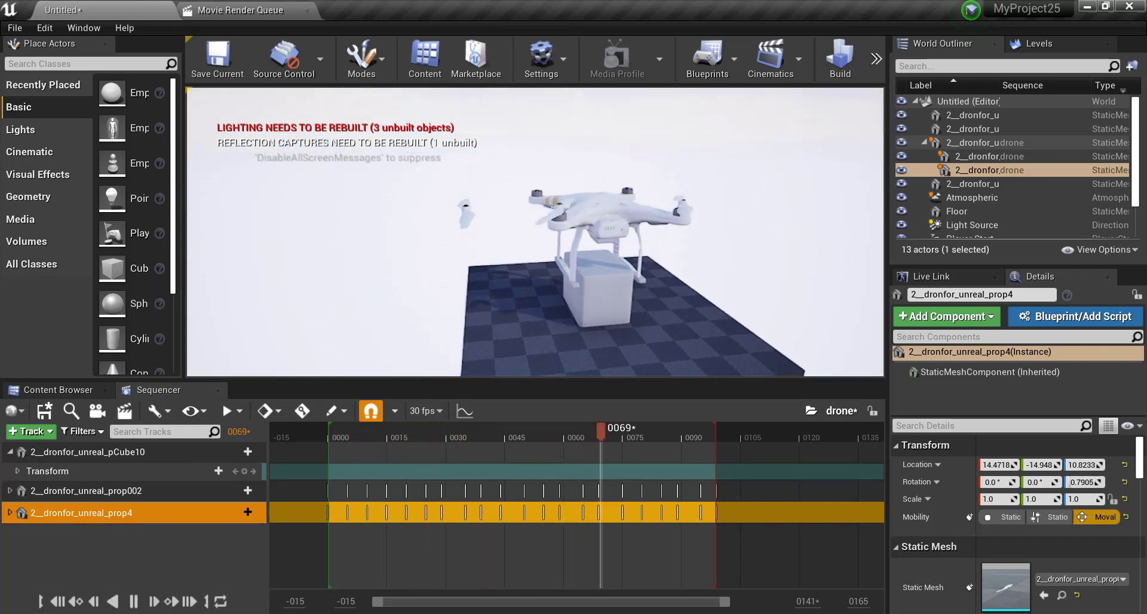
pyautogui.scroll(5, 688, 256)
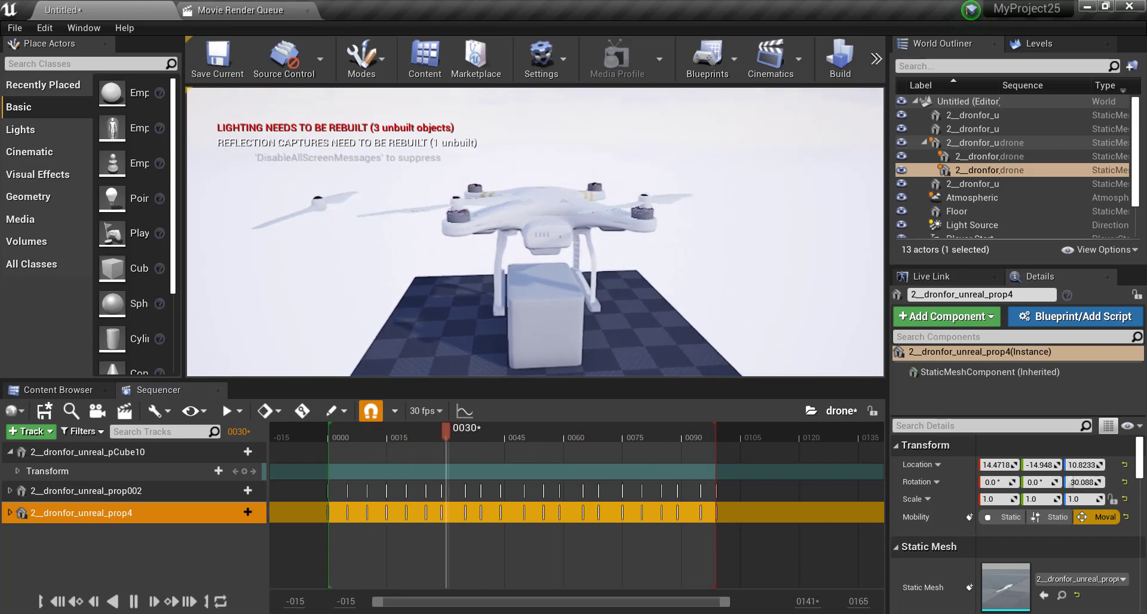
pyautogui.scroll(5, 536, 232)
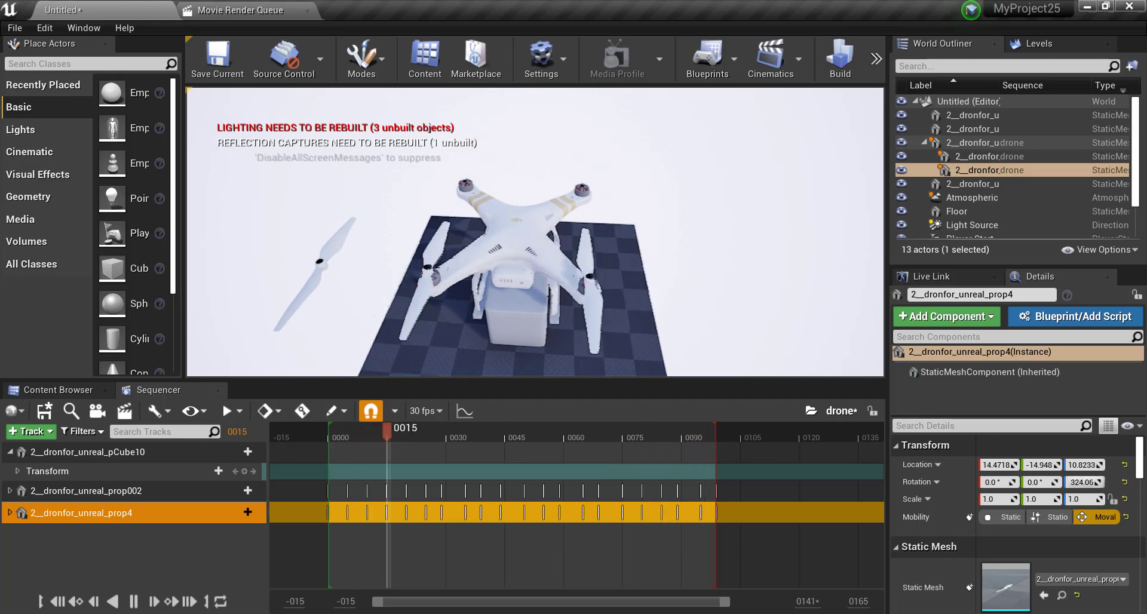
# Hide the loose spare propeller prop3 and pause playback
pyautogui.click(323, 272)
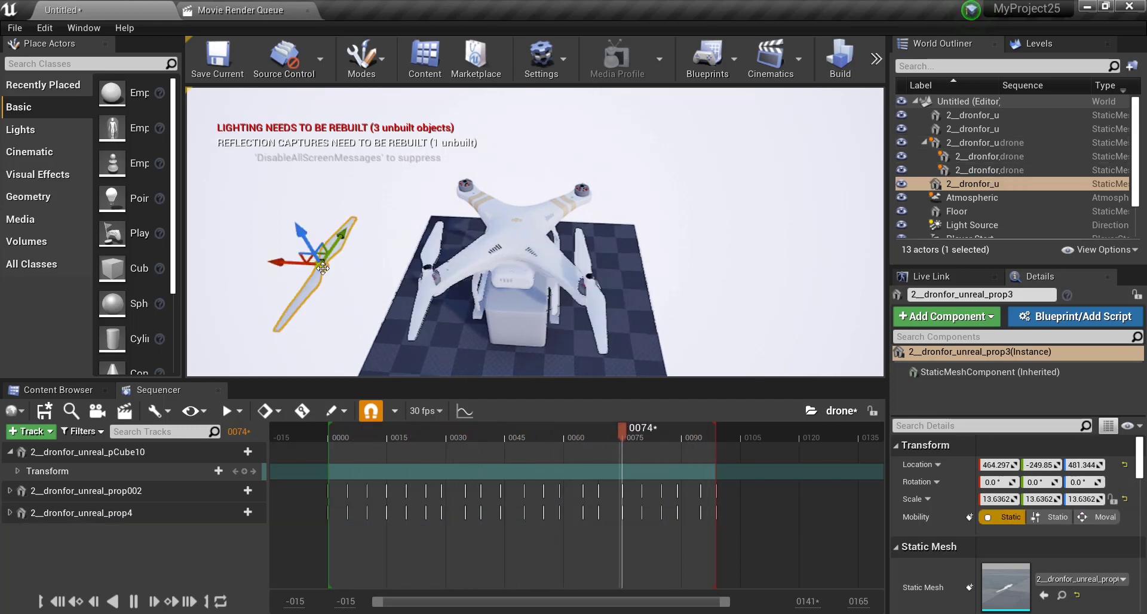
pyautogui.click(902, 183)
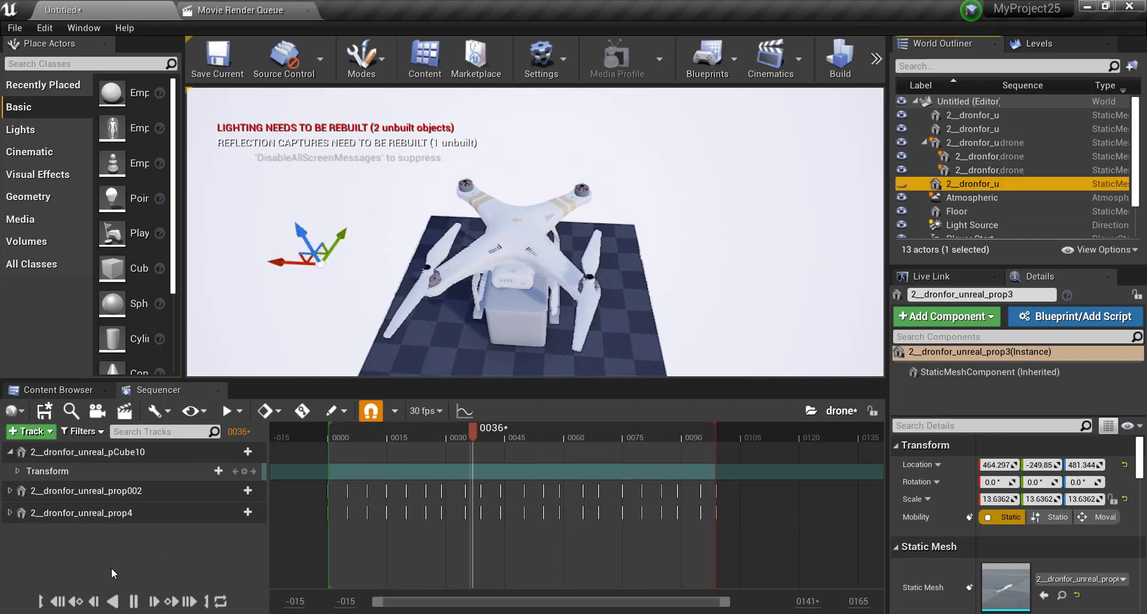
pyautogui.click(144, 602)
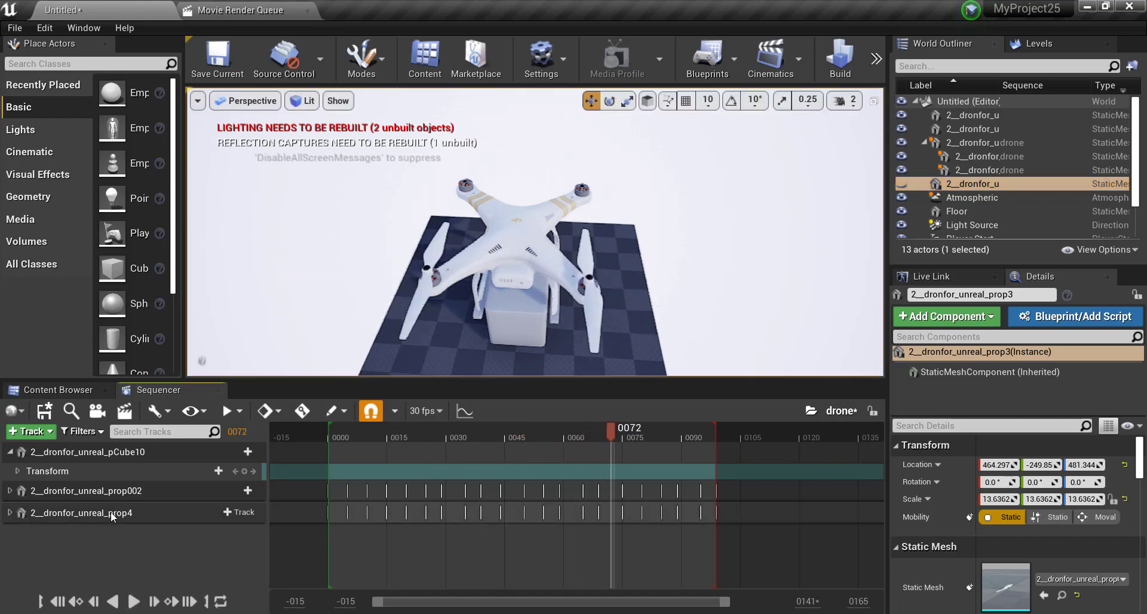
# Duplicate the prop002 and prop4 tracks together into prop5 and prop6
pyautogui.click(99, 487)
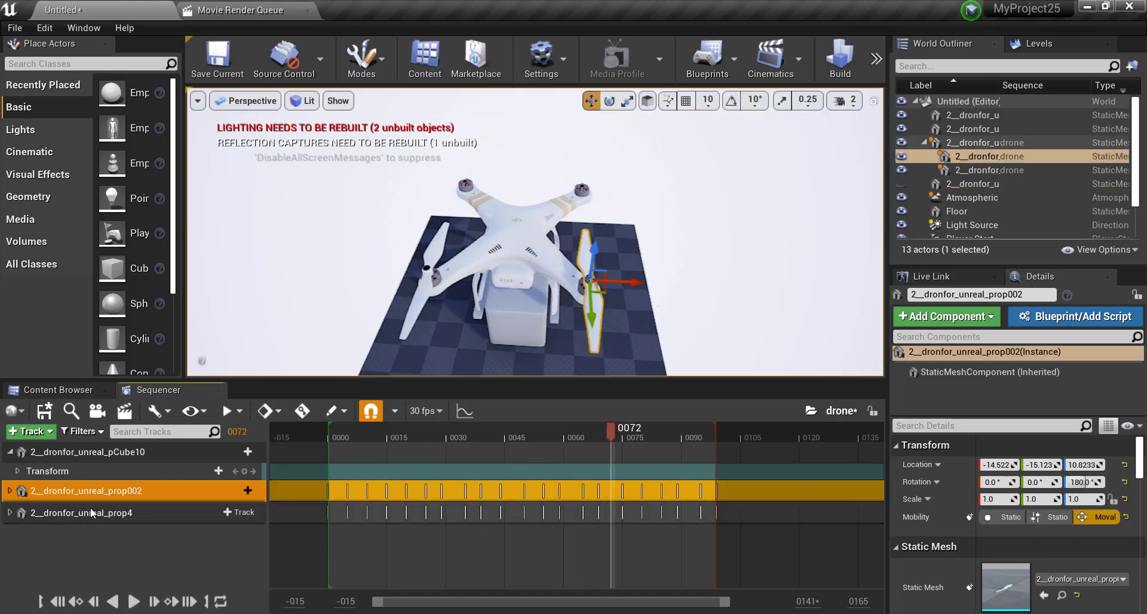
pyautogui.keyDown('ctrl'); pyautogui.click(95, 514); pyautogui.keyUp('ctrl')
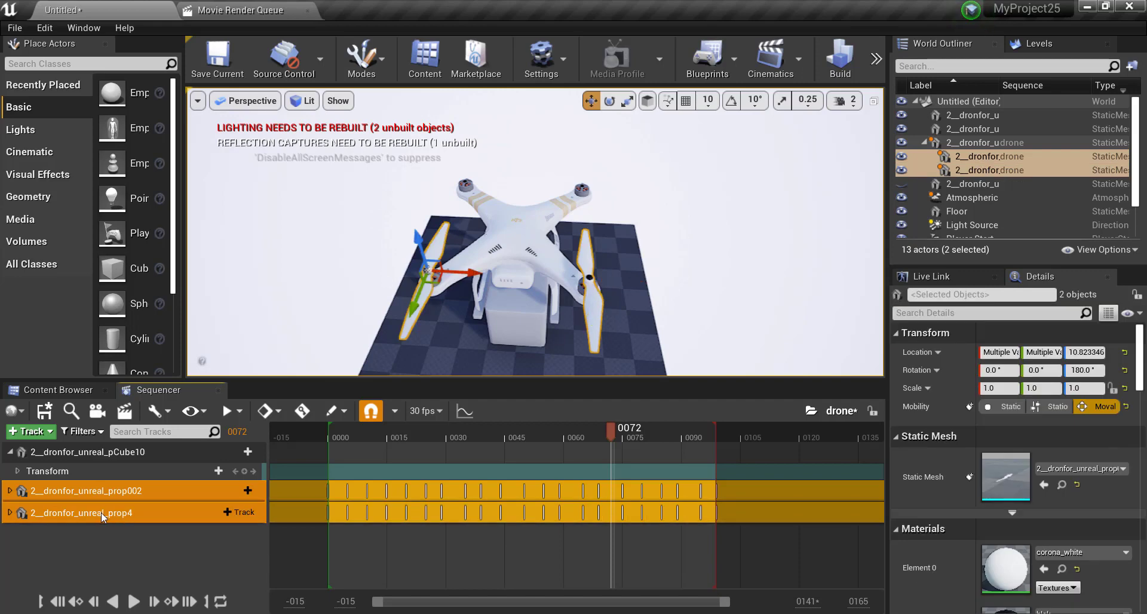
pyautogui.rightClick(99, 514)
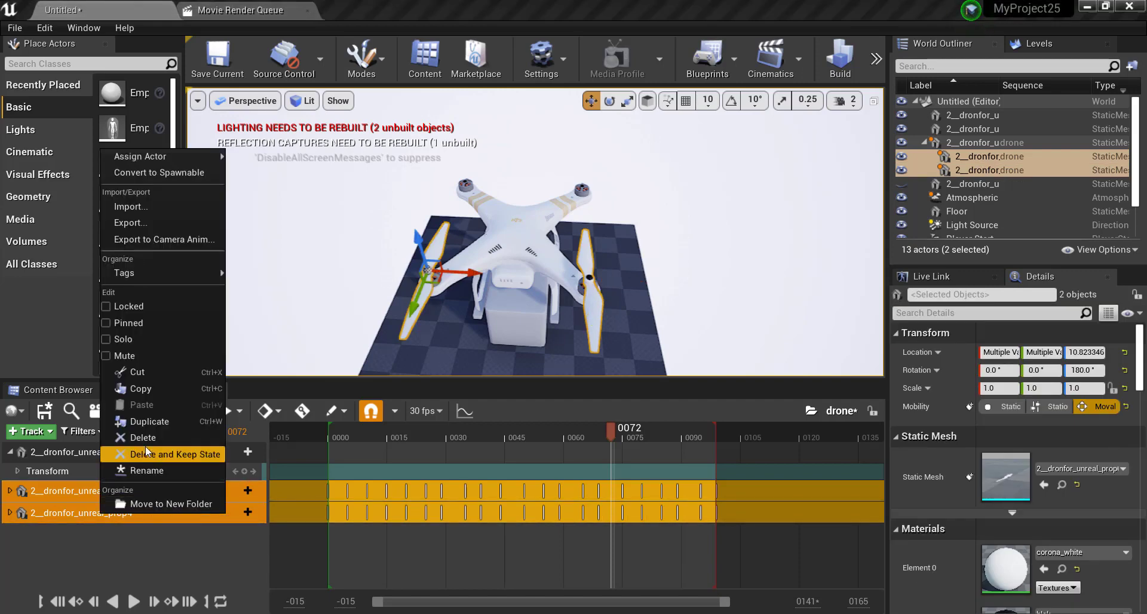
pyautogui.click(150, 421)
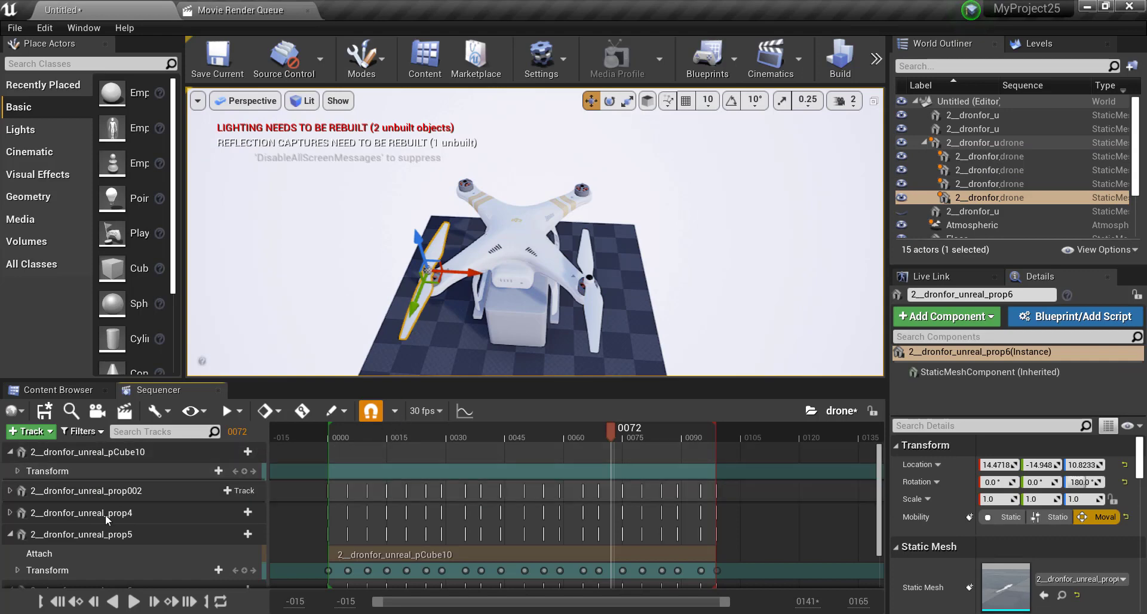
# Select prop5 and prop6, frame them with F, and orbit close to the propeller hub
pyautogui.click(10, 536)
pyautogui.click(10, 535)
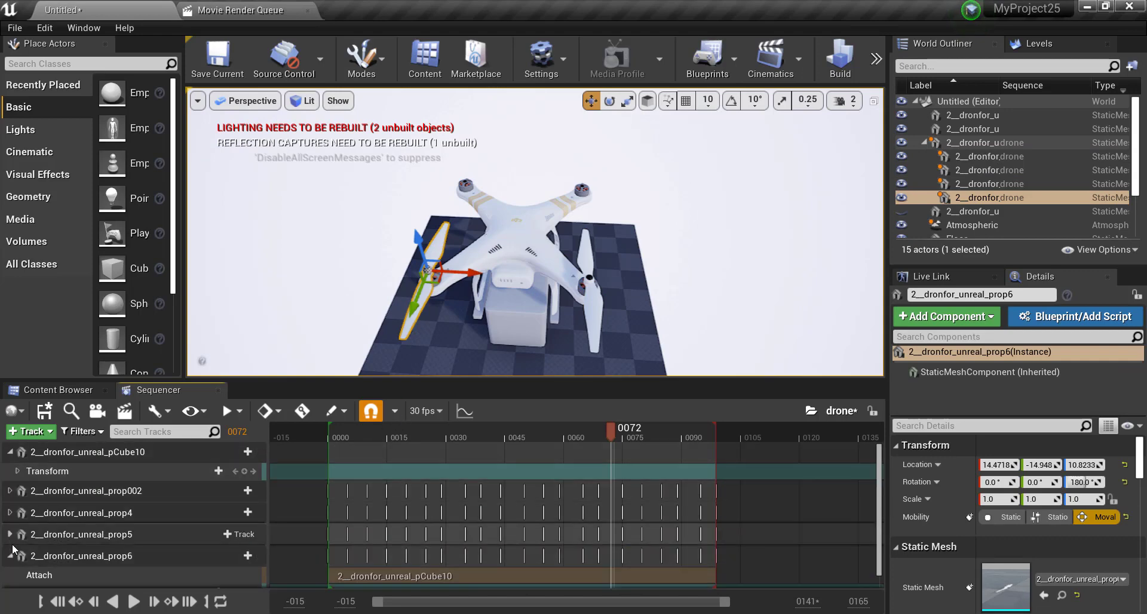
pyautogui.click(65, 535)
pyautogui.keyDown('ctrl'); pyautogui.click(65, 556); pyautogui.keyUp('ctrl')
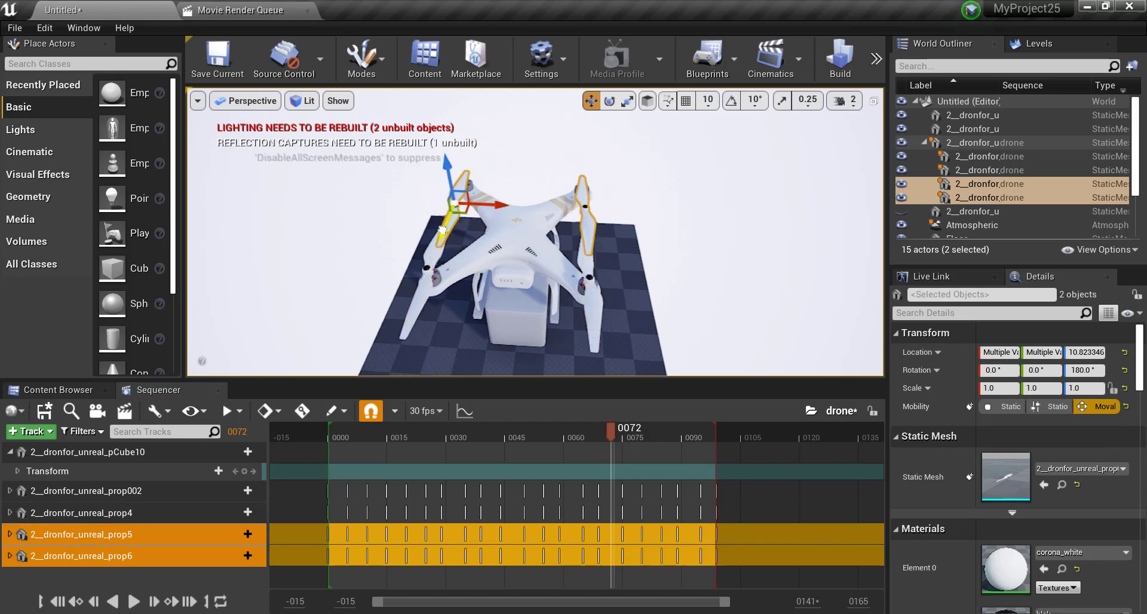
pyautogui.press('f')
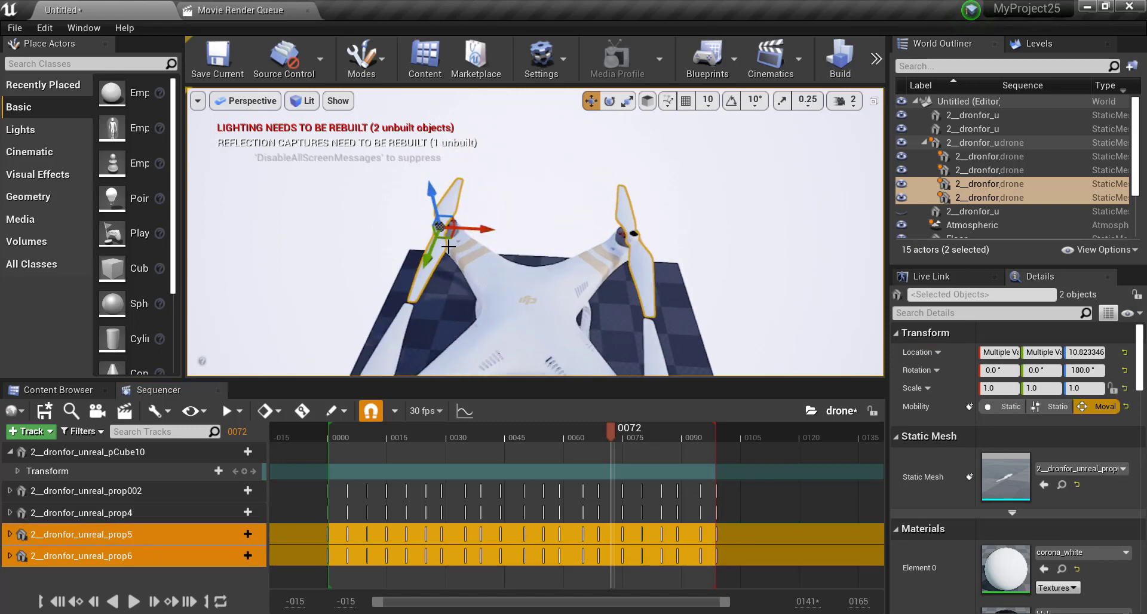
pyautogui.keyDown('alt'); pyautogui.moveTo(388, 264); pyautogui.dragTo(336, 322); pyautogui.keyUp('alt')
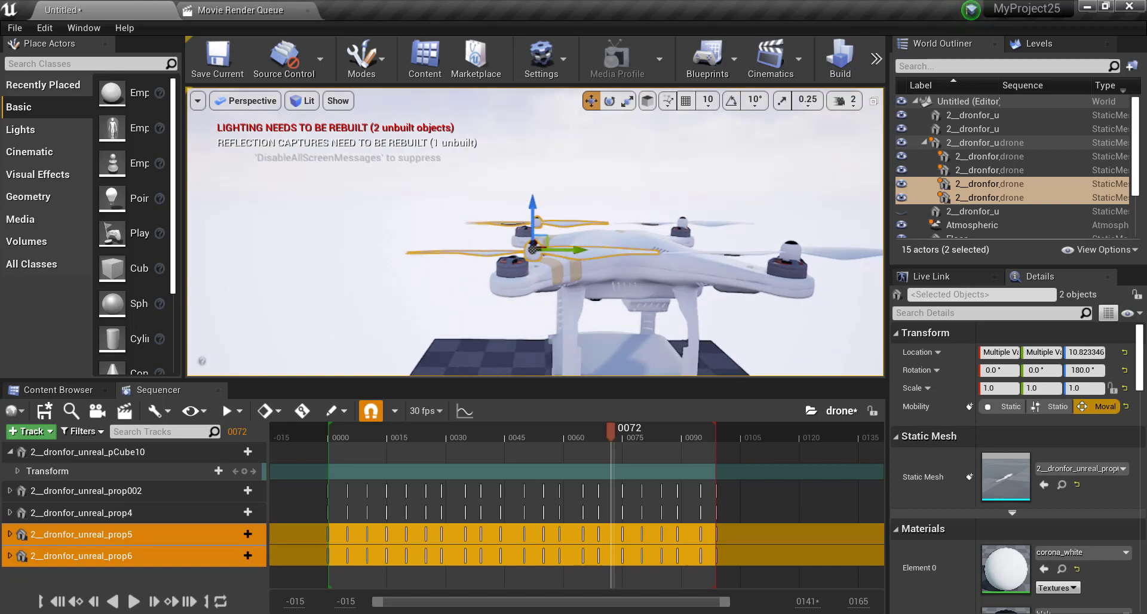
pyautogui.keyDown('alt'); pyautogui.moveTo(336, 321); pyautogui.dragTo(534, 324, button='right'); pyautogui.keyUp('alt')
# Check the drone in the Left and Front orthographic views
pyautogui.click(249, 101)
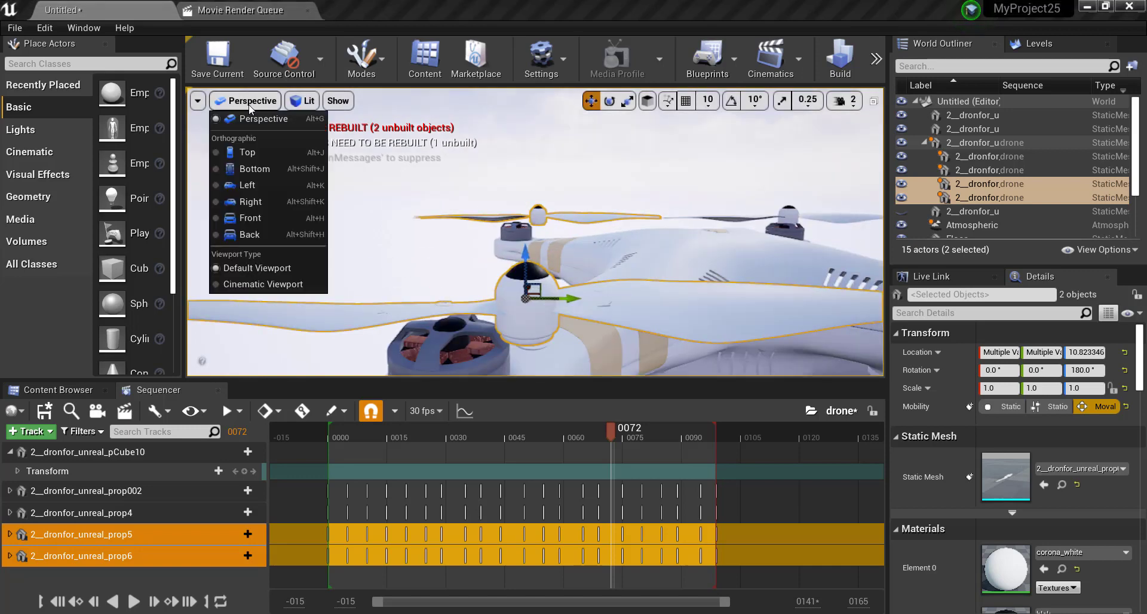
pyautogui.click(267, 187)
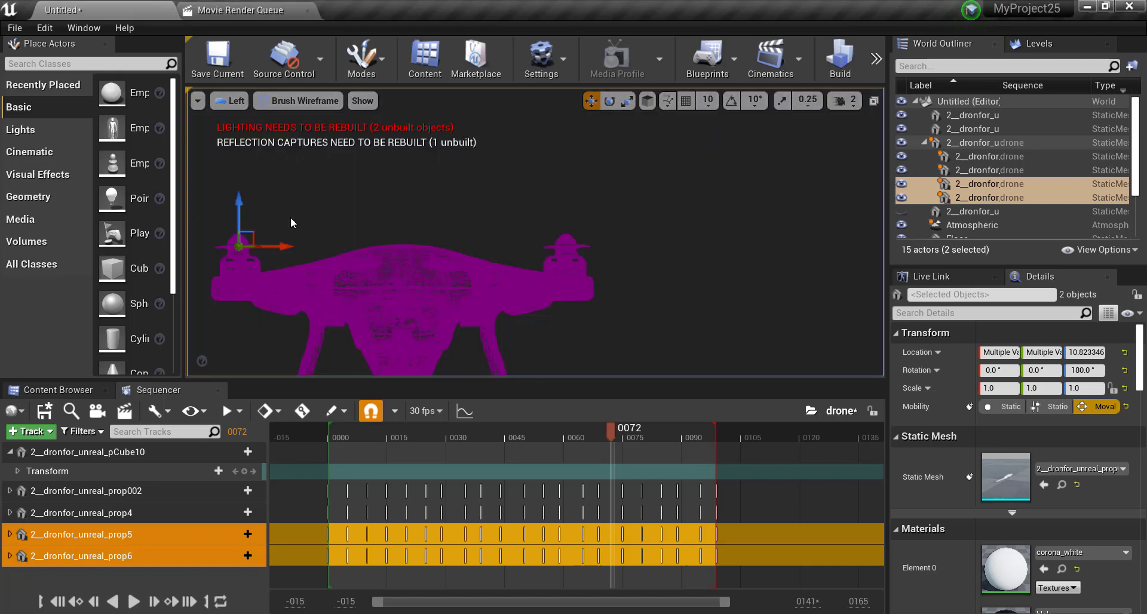
pyautogui.click(232, 106)
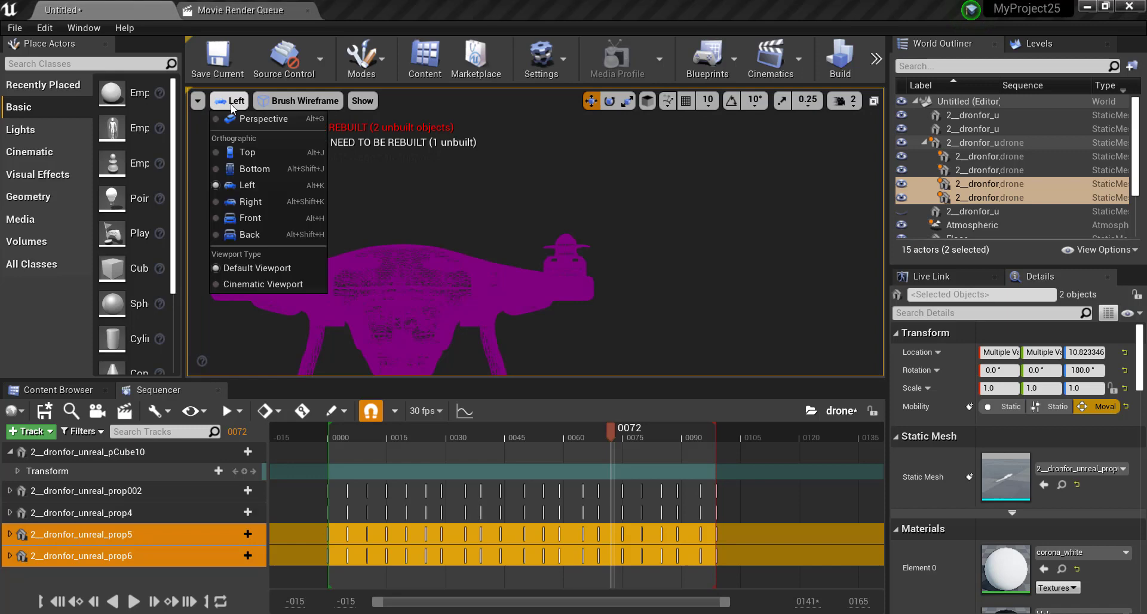
pyautogui.click(257, 219)
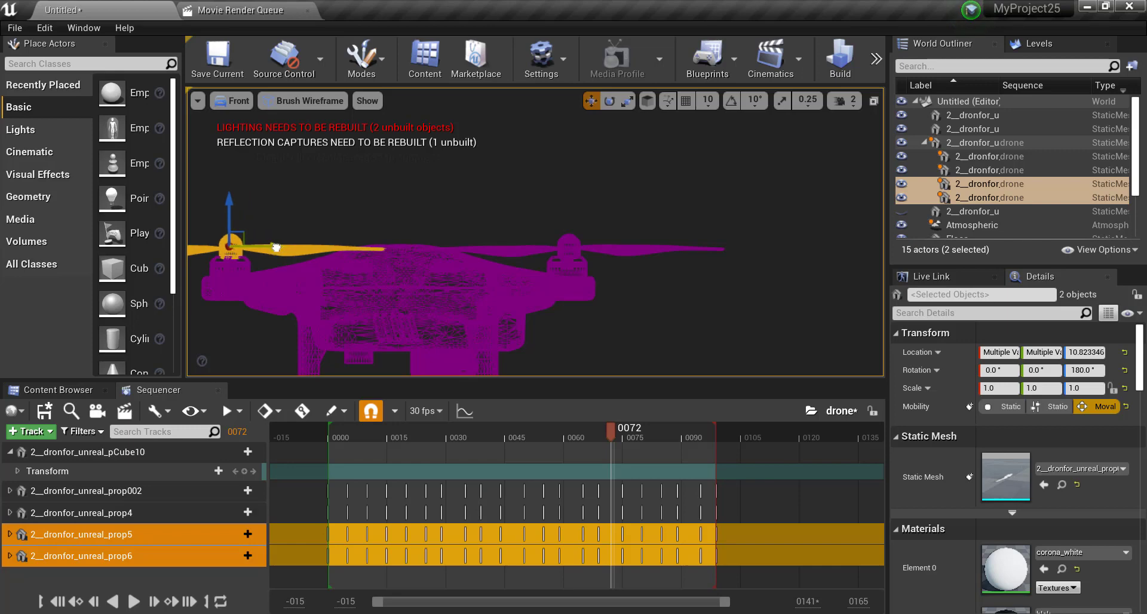
# Return to Perspective, frame prop6 with the drone, and play the sequence
pyautogui.click(81, 556)
pyautogui.click(231, 100)
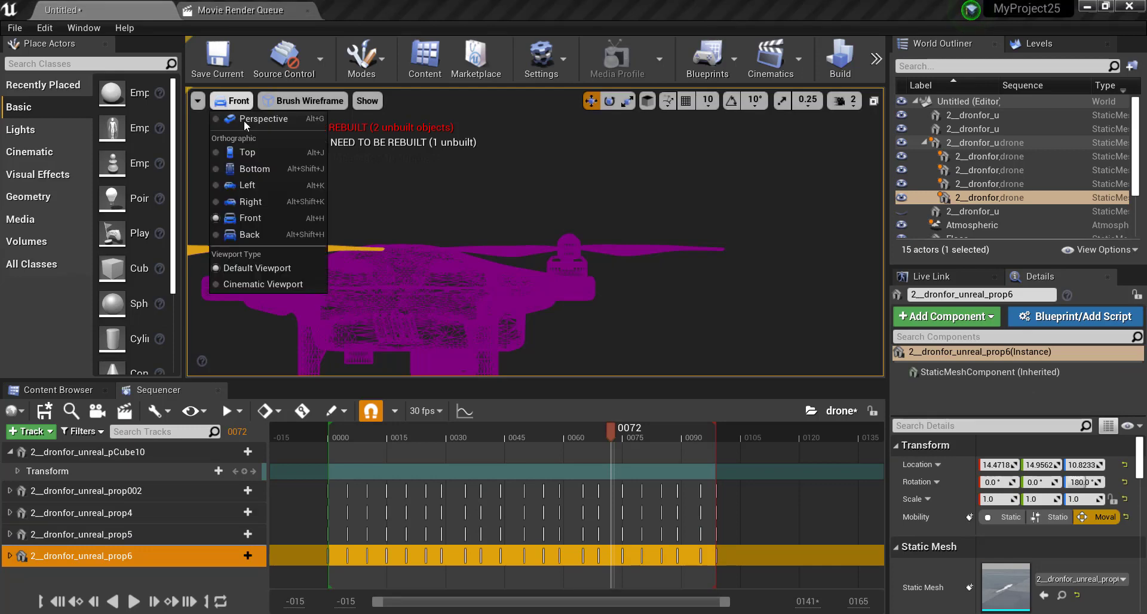
pyautogui.click(246, 124)
pyautogui.press('f')
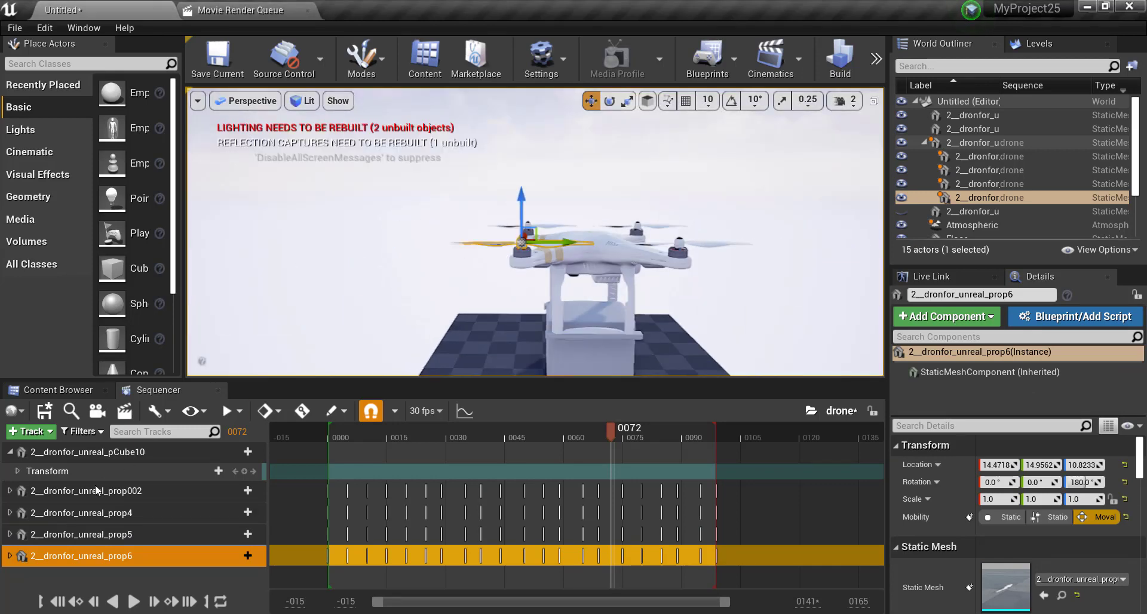
pyautogui.click(131, 602)
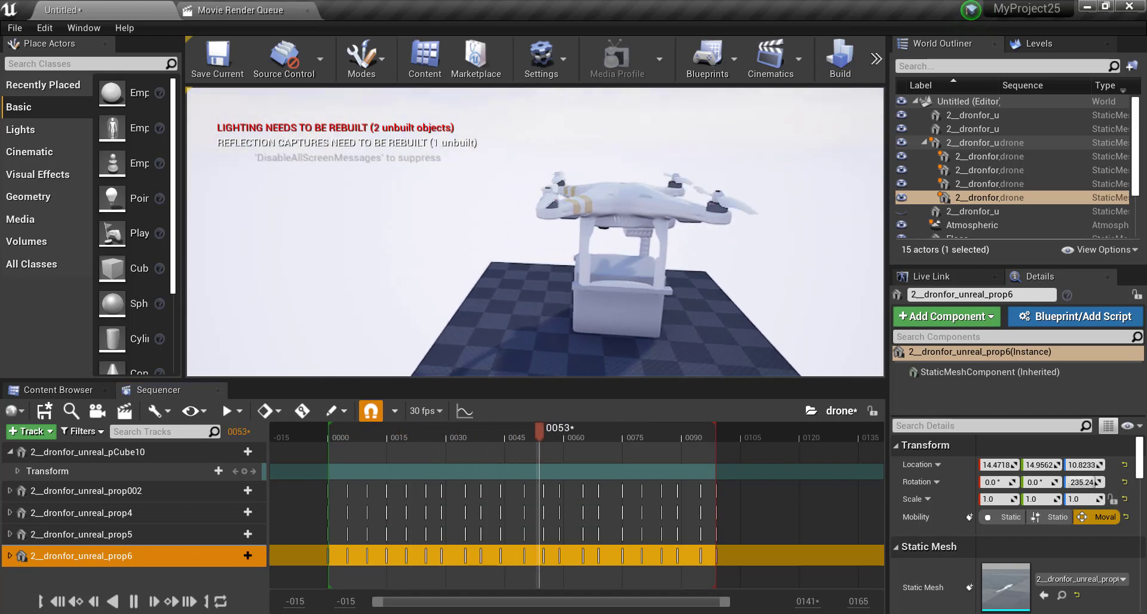
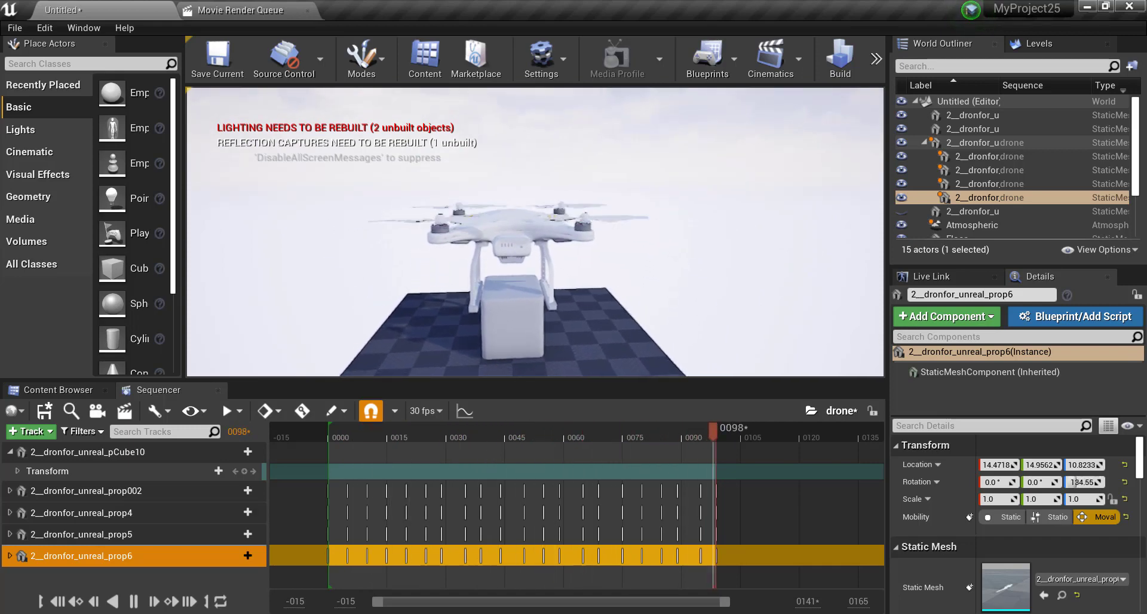
# Pause playback and move the prop002–prop6 propeller tracks into a New Folder
pyautogui.click(133, 602)
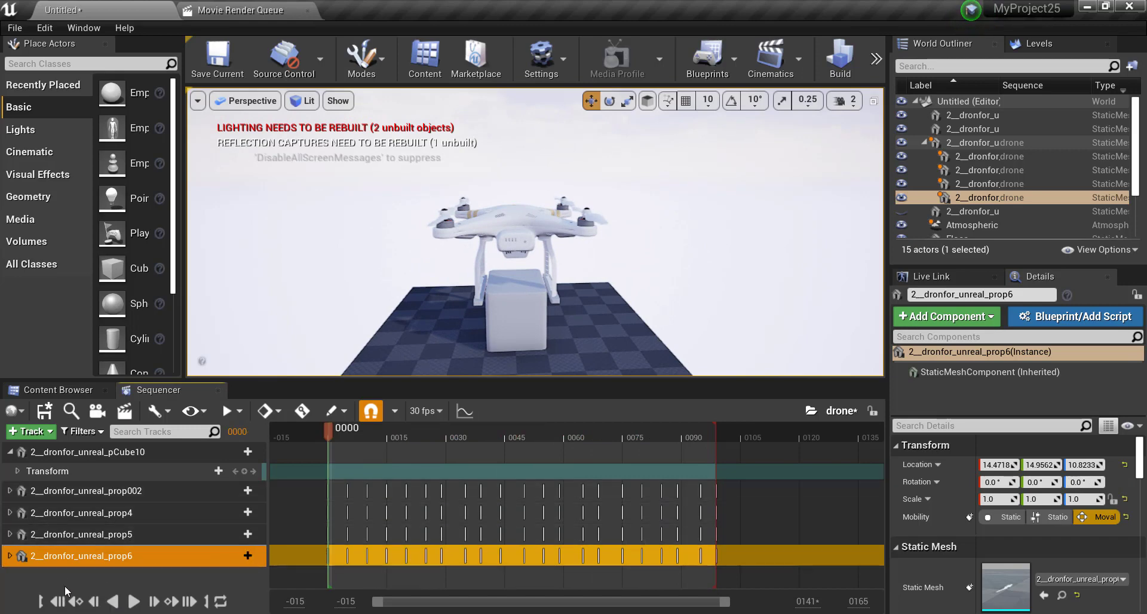
pyautogui.click(65, 491)
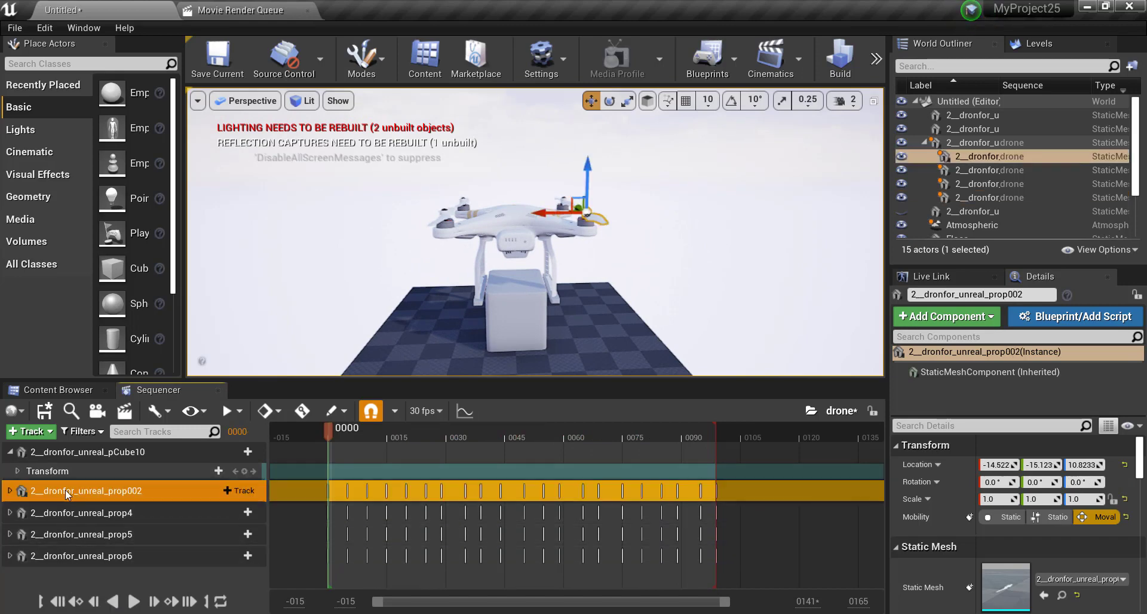
pyautogui.keyDown('shift'); pyautogui.click(68, 554); pyautogui.keyUp('shift')
pyautogui.rightClick(68, 553)
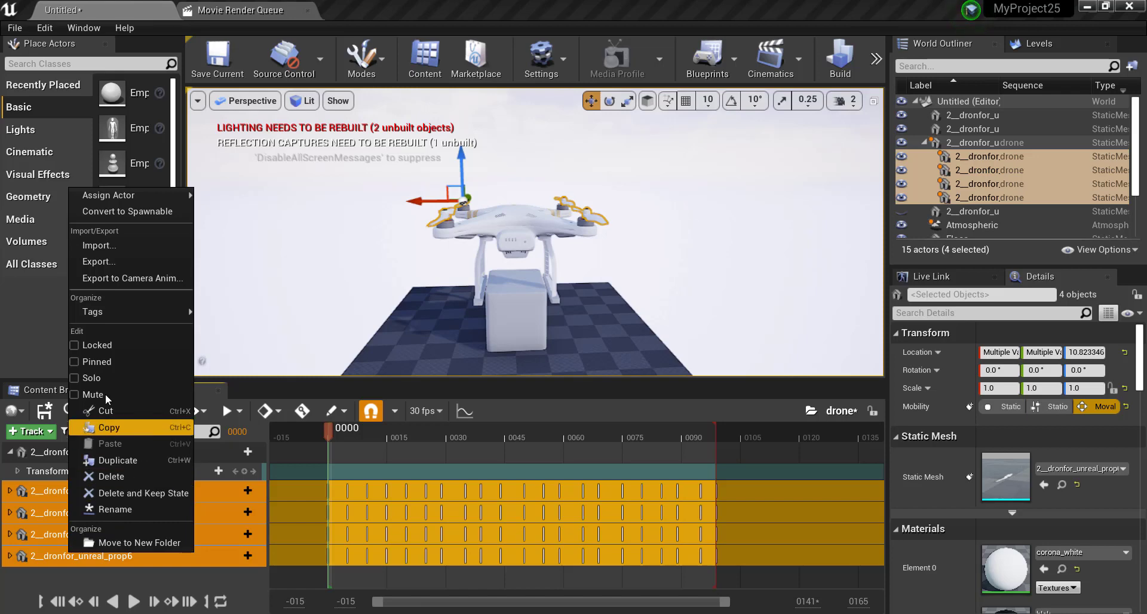
pyautogui.moveTo(113, 197)
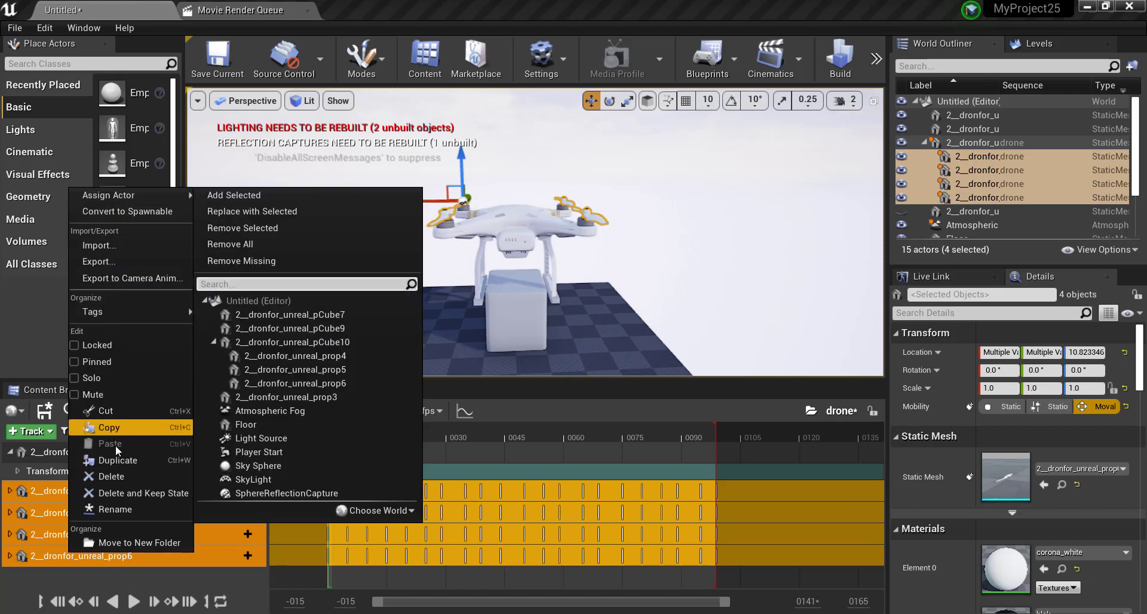
pyautogui.click(132, 544)
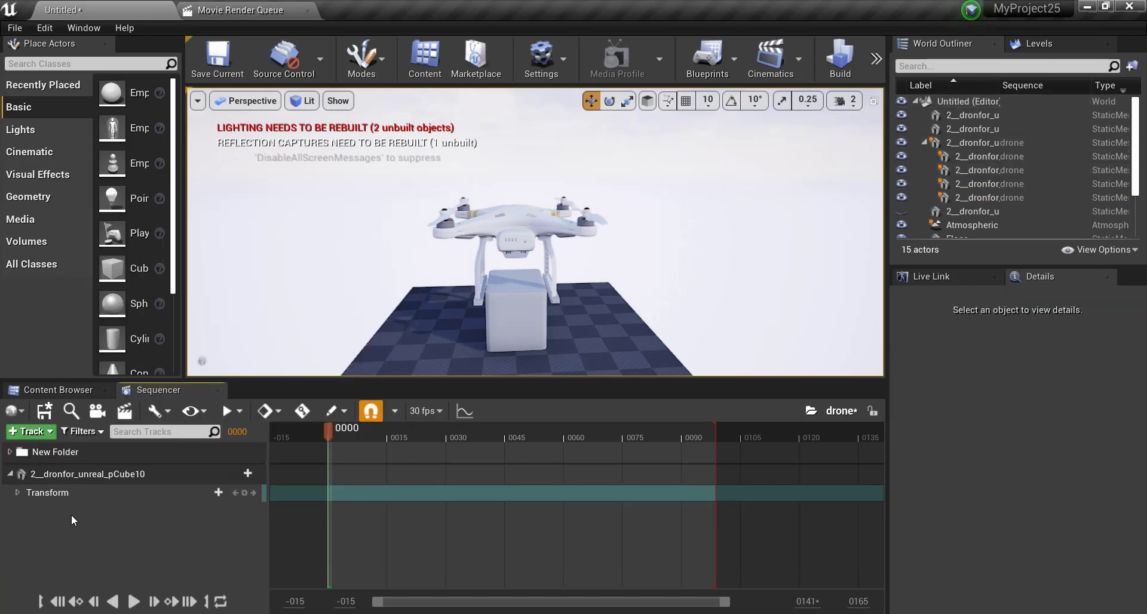
# Select the drone body pCube10 and set the playhead to frame 46
pyautogui.moveTo(354, 432); pyautogui.dragTo(402, 429)
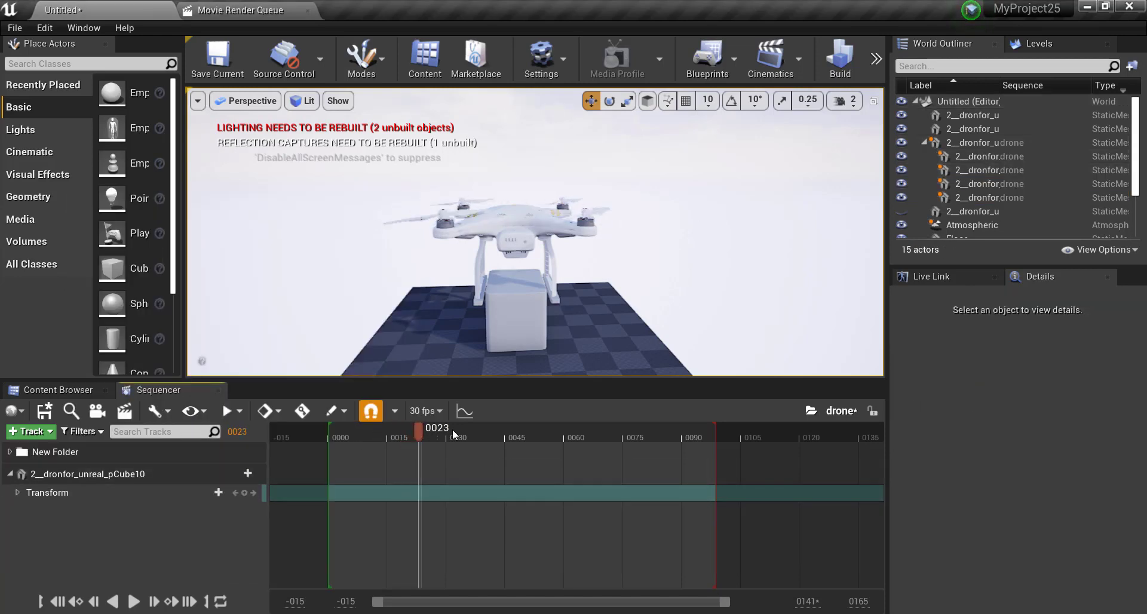
pyautogui.click(512, 243)
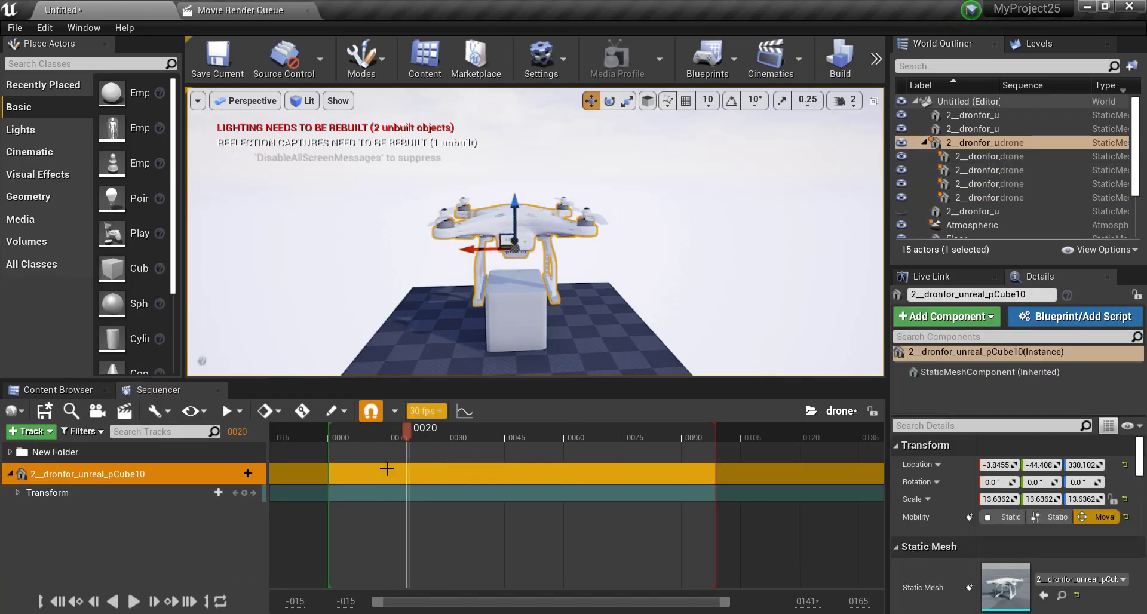
pyautogui.click(59, 602)
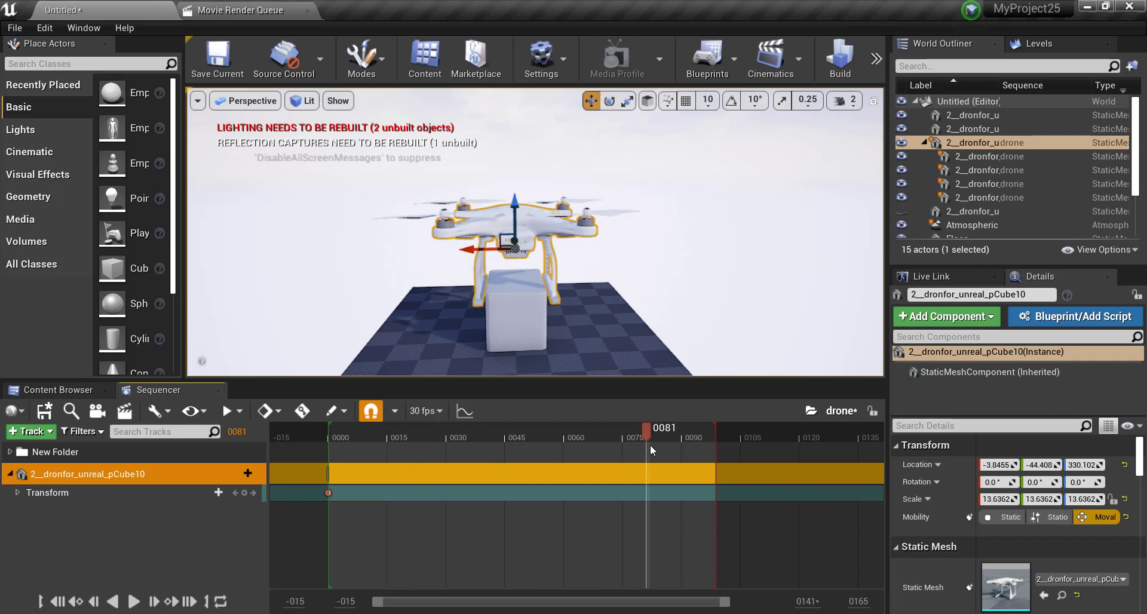
pyautogui.moveTo(651, 445); pyautogui.dragTo(509, 454)
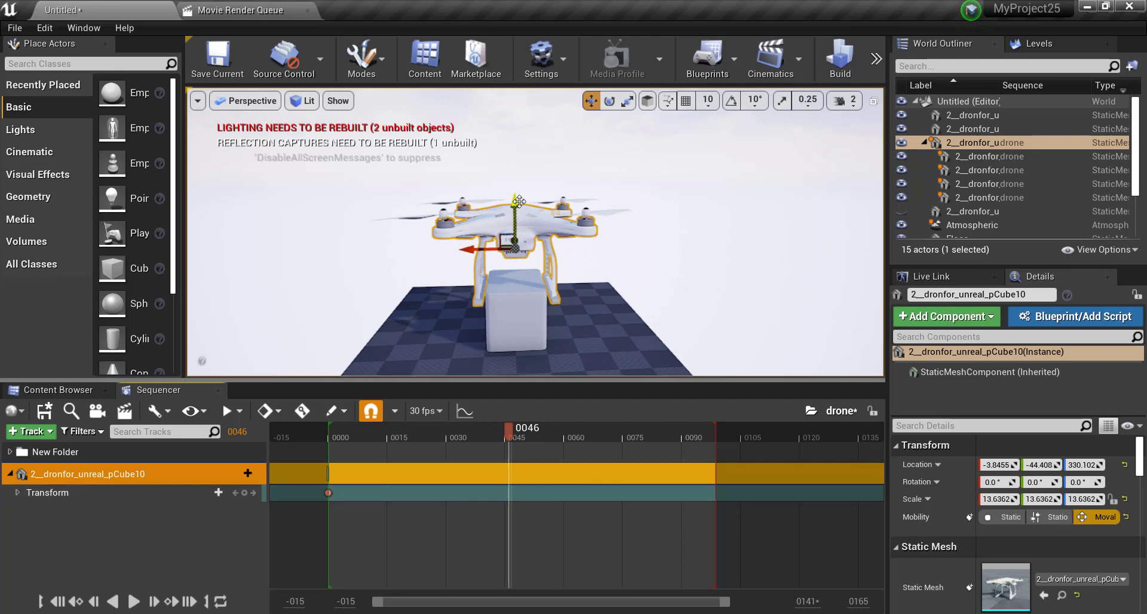
# Raise the drone to Z 1012.45, key its transform at frame 46, and play from the start
pyautogui.moveTo(516, 199); pyautogui.dragTo(506, 98)
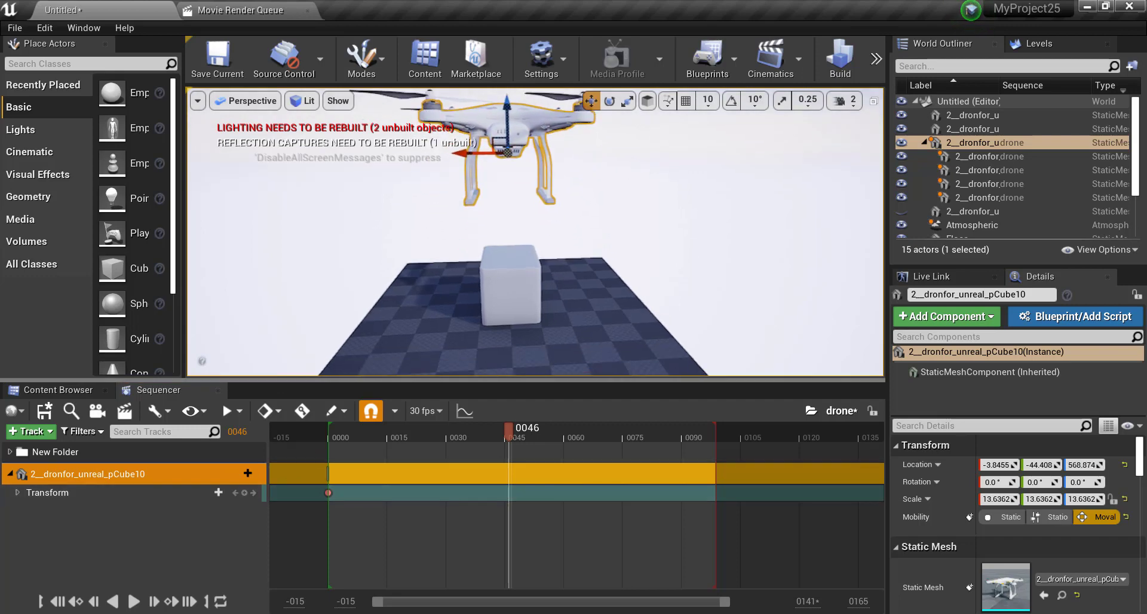
pyautogui.scroll(-5, 536, 233)
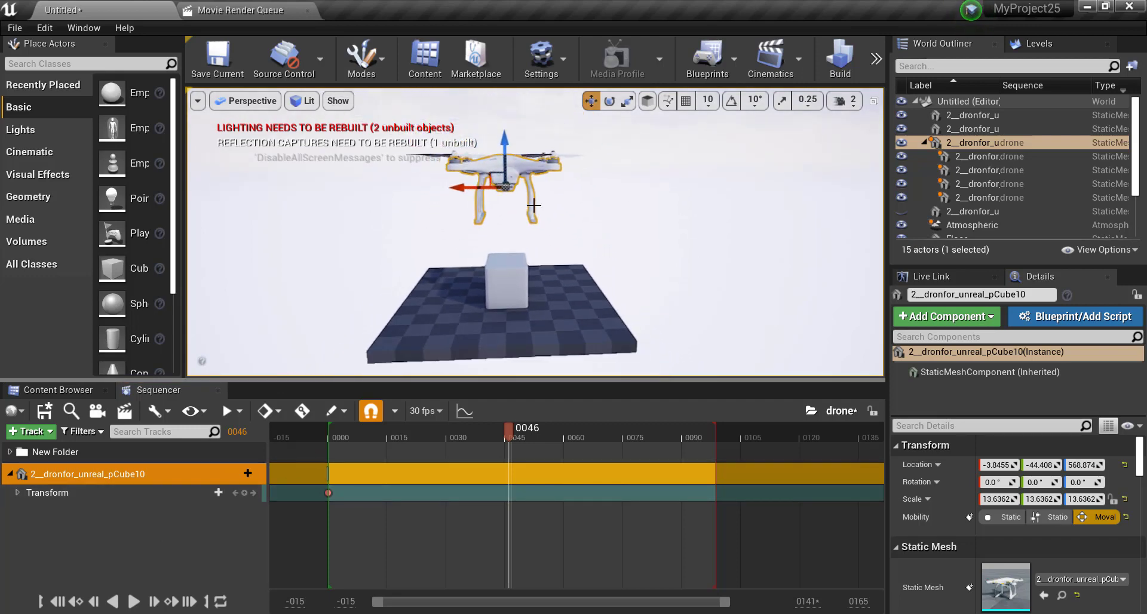
pyautogui.moveTo(507, 177); pyautogui.dragTo(518, 116)
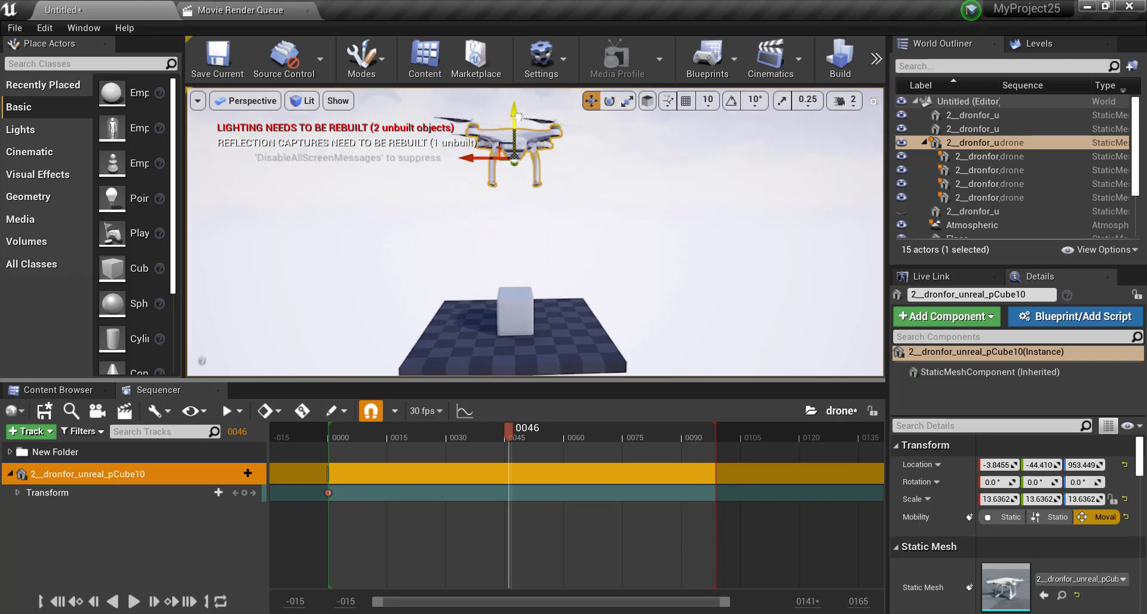
pyautogui.scroll(-2, 524, 211)
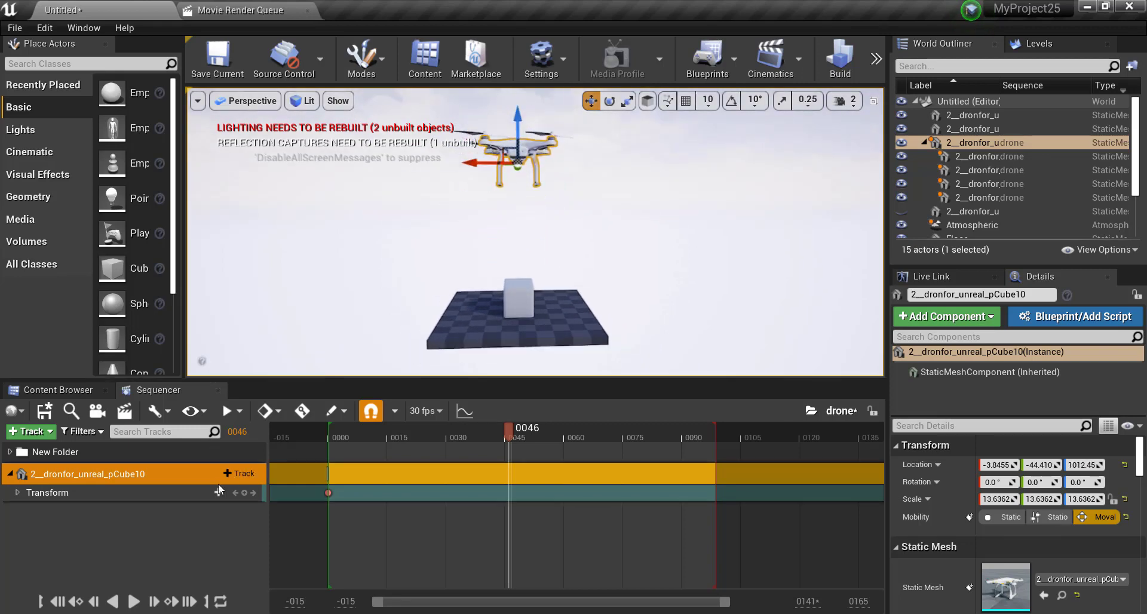
pyautogui.click(244, 493)
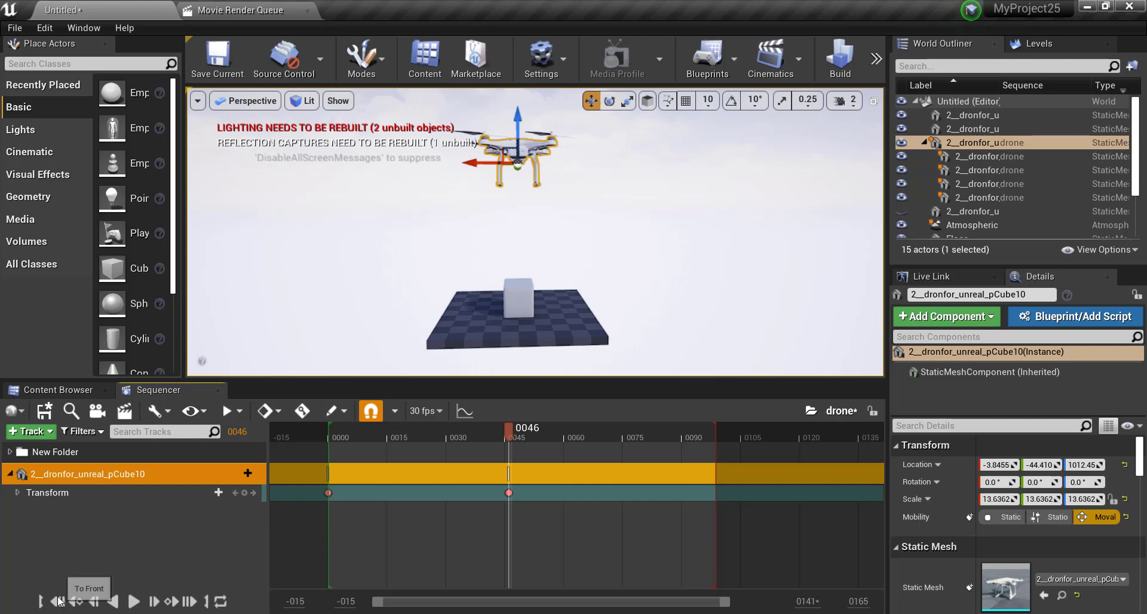
pyautogui.click(59, 601)
pyautogui.click(134, 601)
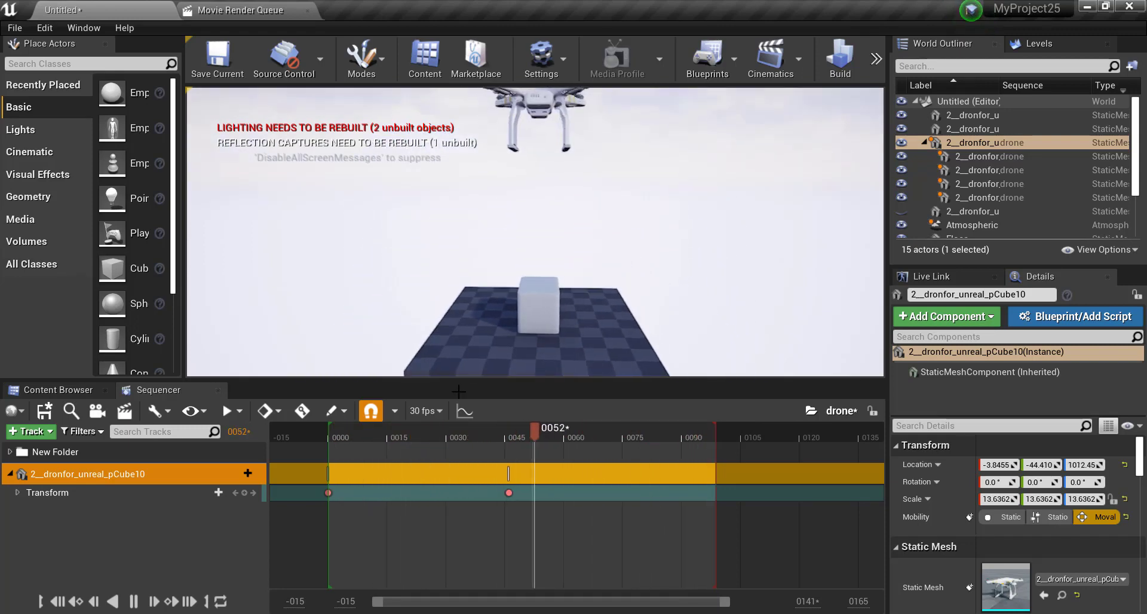
# Stop playback, rewind to the first frame, and add the box pCube9 to the sequence
pyautogui.click(134, 603)
pyautogui.click(62, 602)
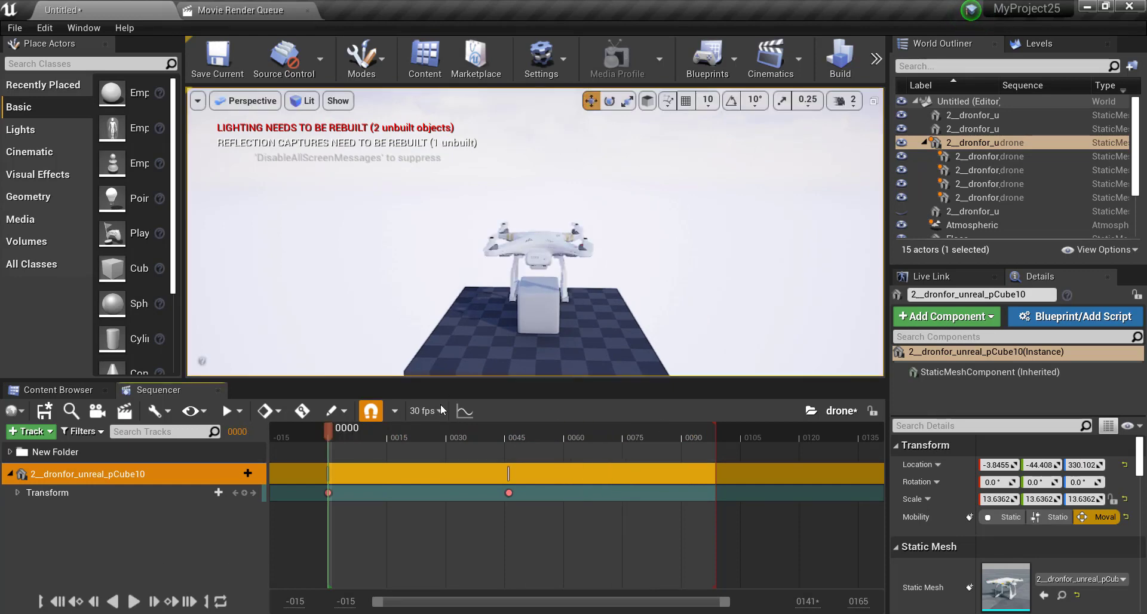
pyautogui.click(527, 323)
pyautogui.rightClick(182, 539)
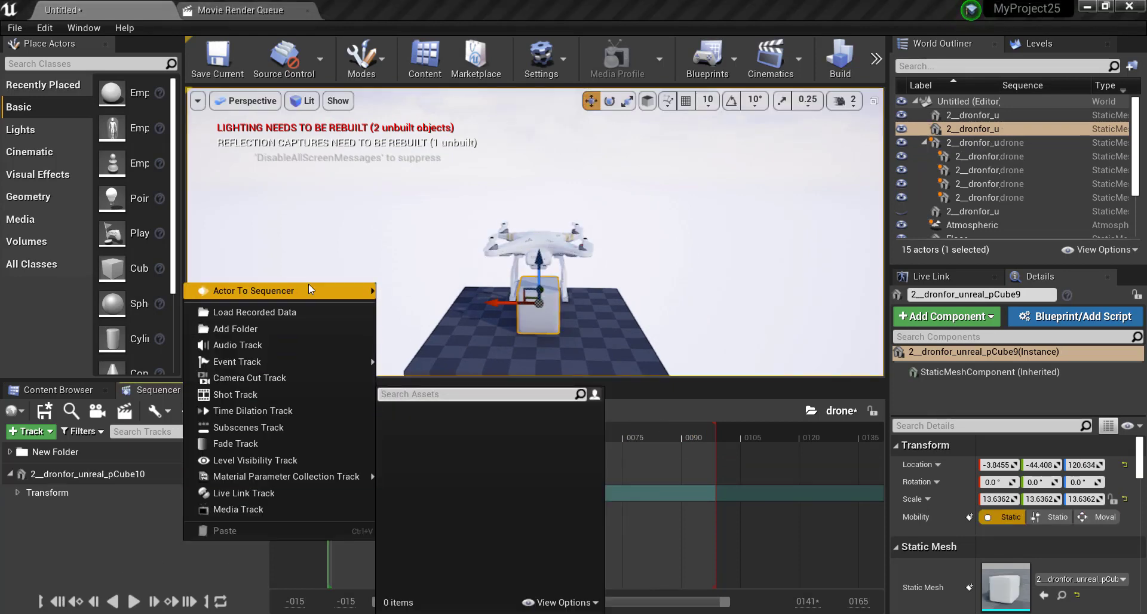
pyautogui.moveTo(335, 295)
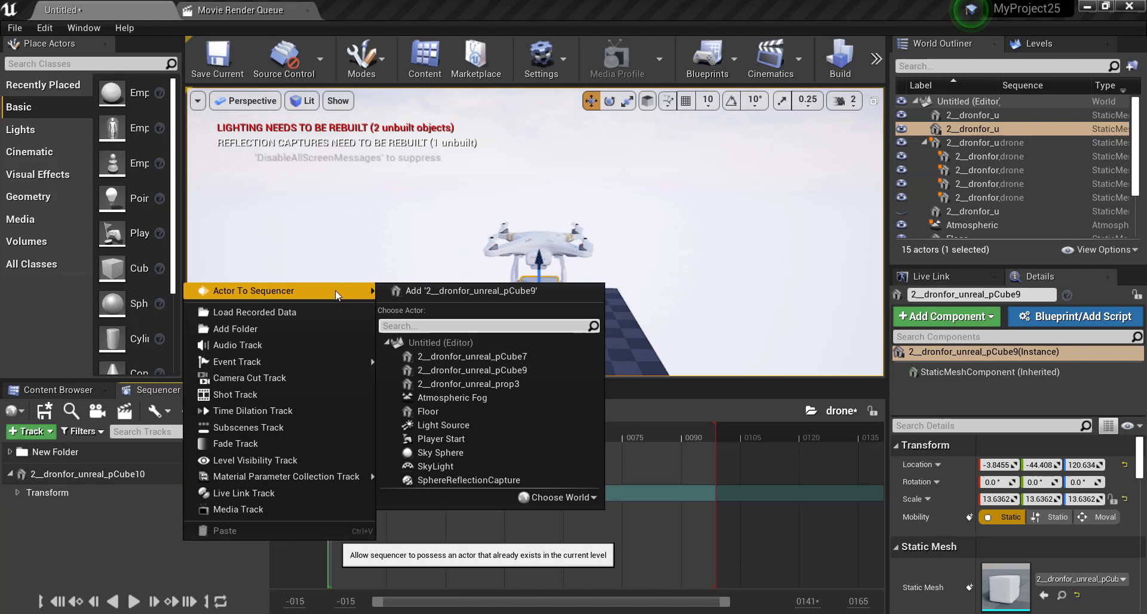
pyautogui.click(430, 291)
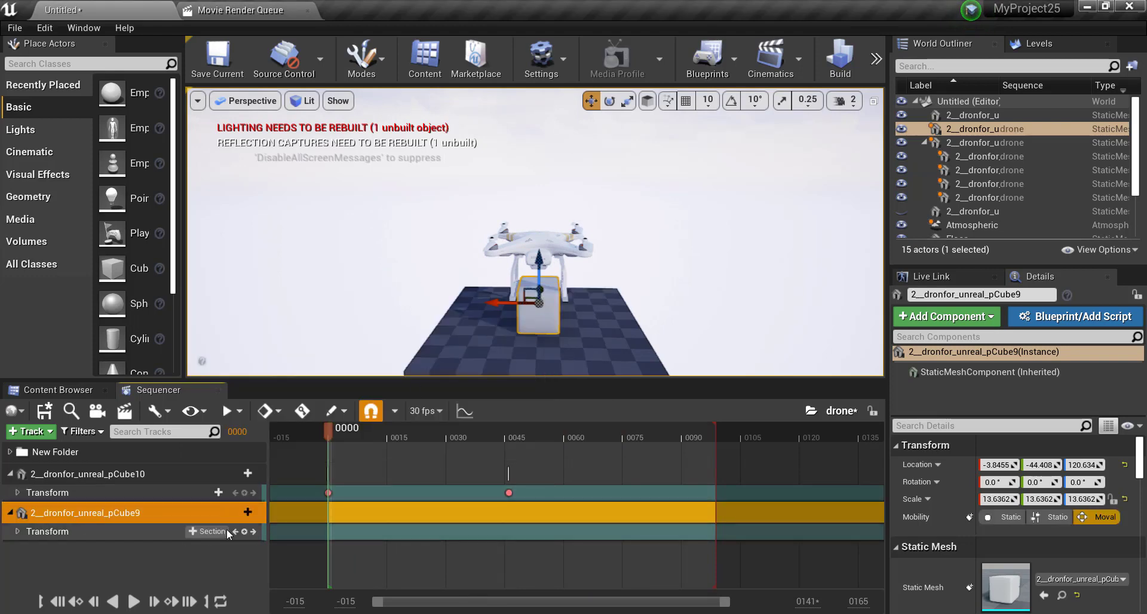
# Add an Attach track linking pCube9 to pCube10, then undo it
pyautogui.click(210, 532)
pyautogui.click(141, 521)
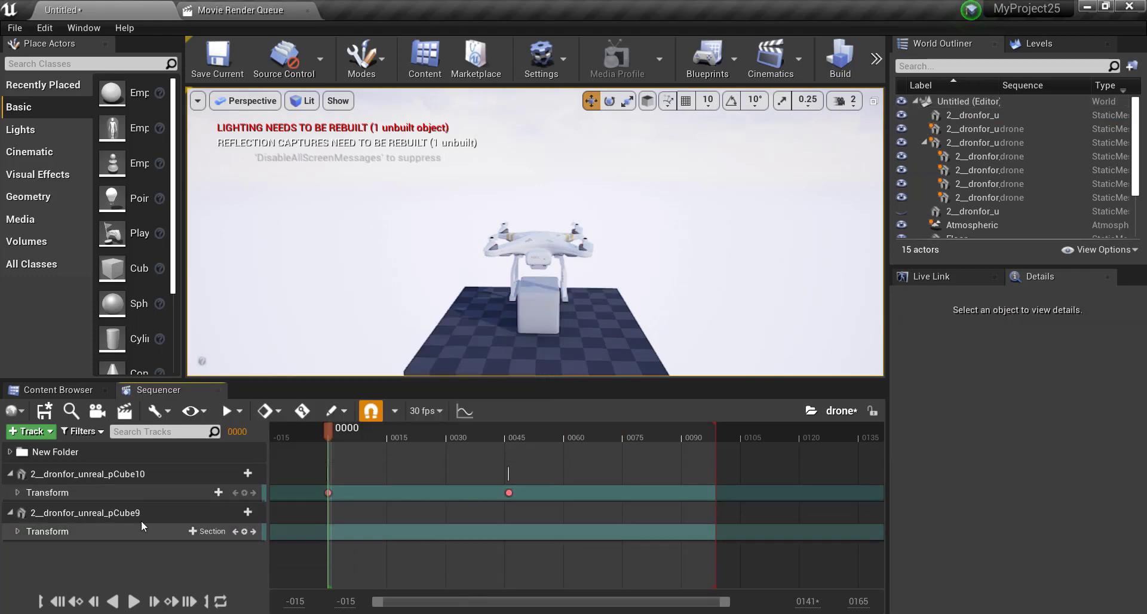
pyautogui.click(240, 514)
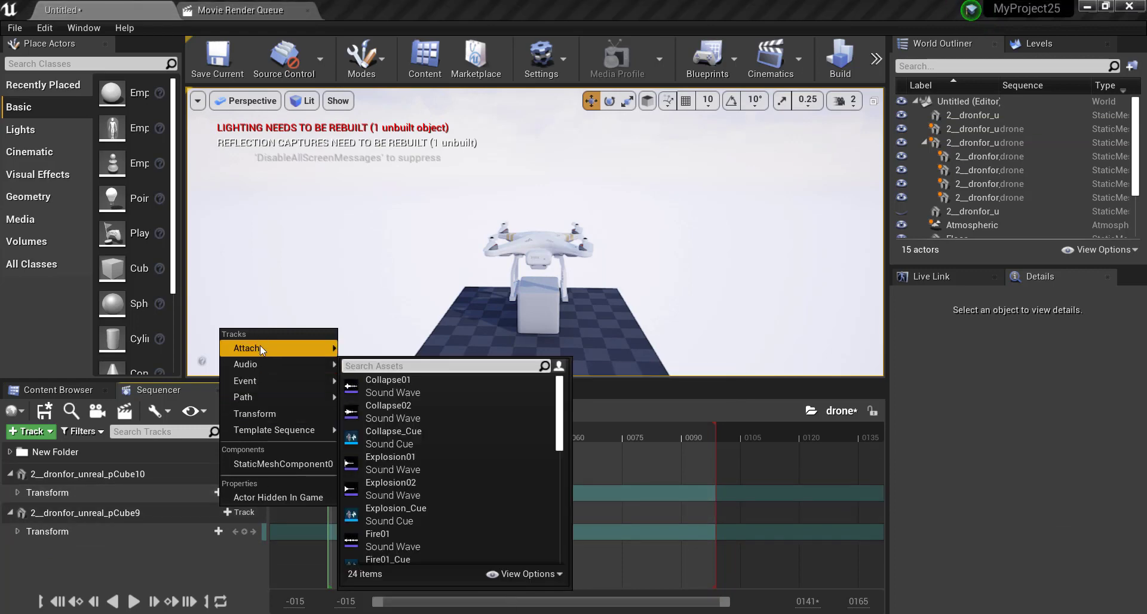
pyautogui.moveTo(264, 353)
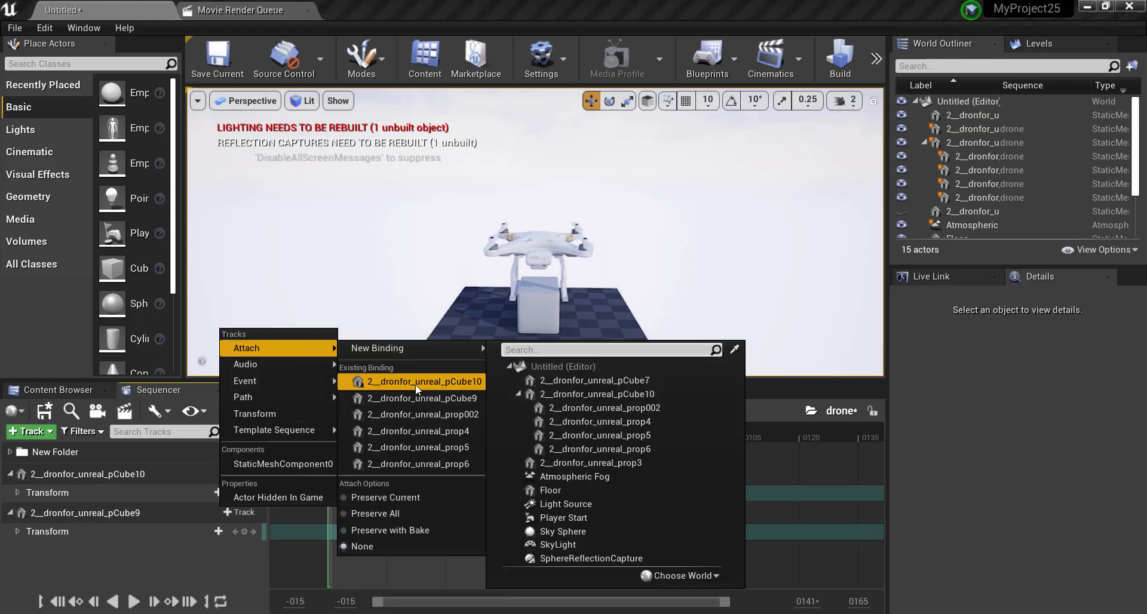
pyautogui.click(434, 382)
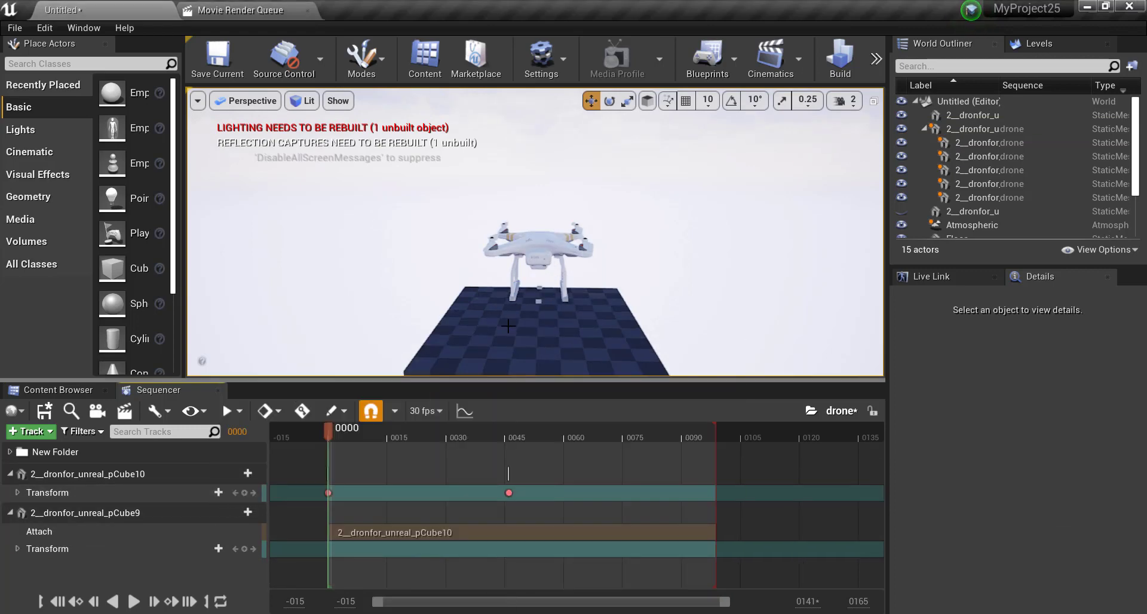
pyautogui.hotkey('ctrl', 'z')
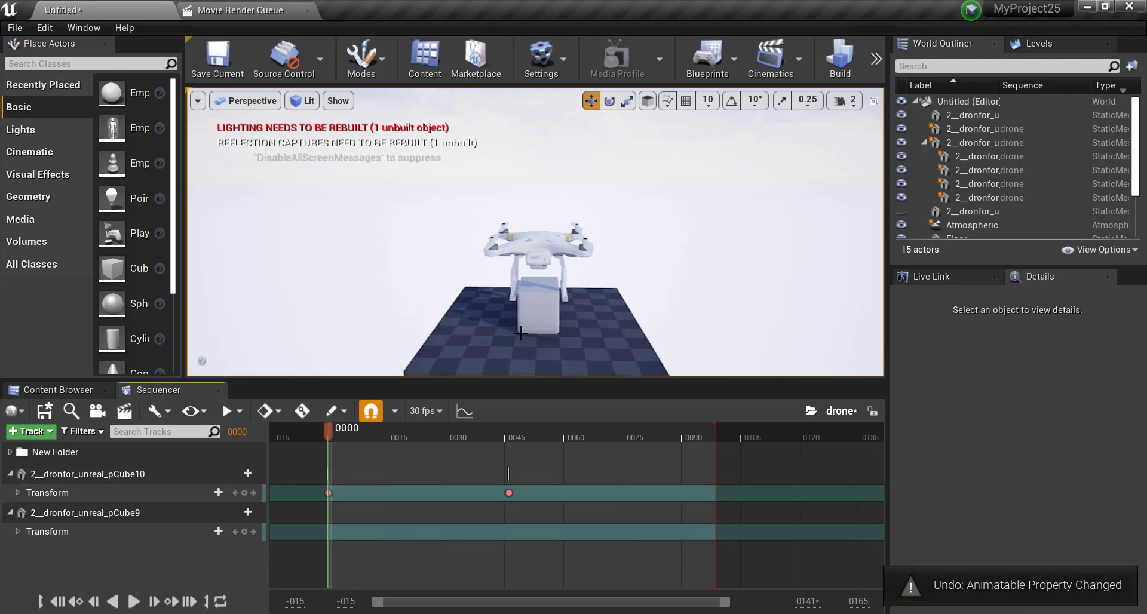
# Reset the box's location to zero and attach pCube9 to pCube10 again
pyautogui.click(541, 309)
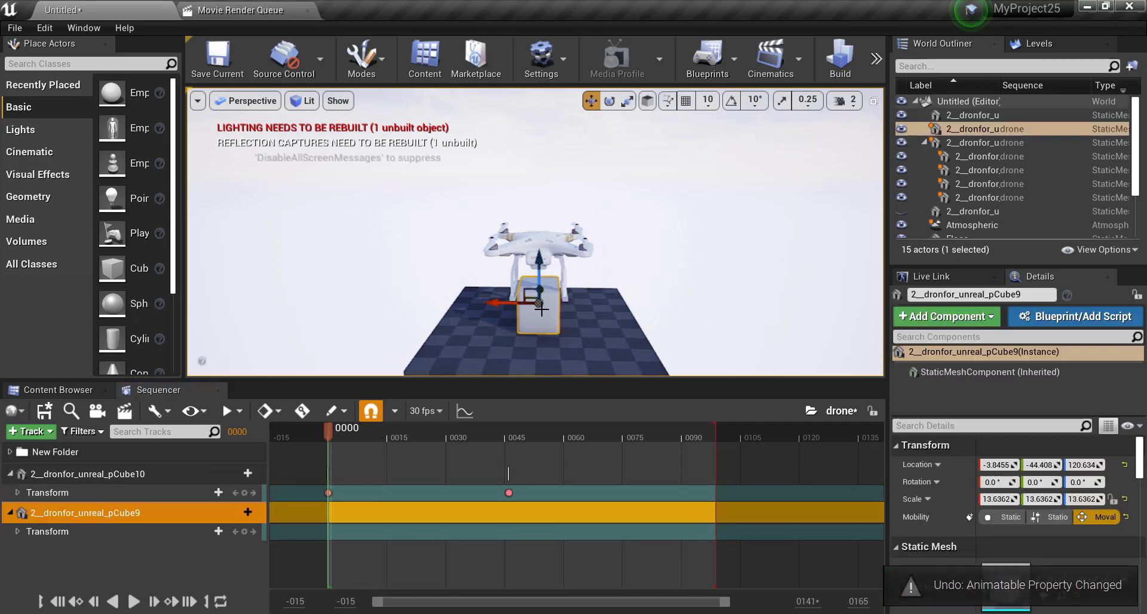
pyautogui.click(1126, 466)
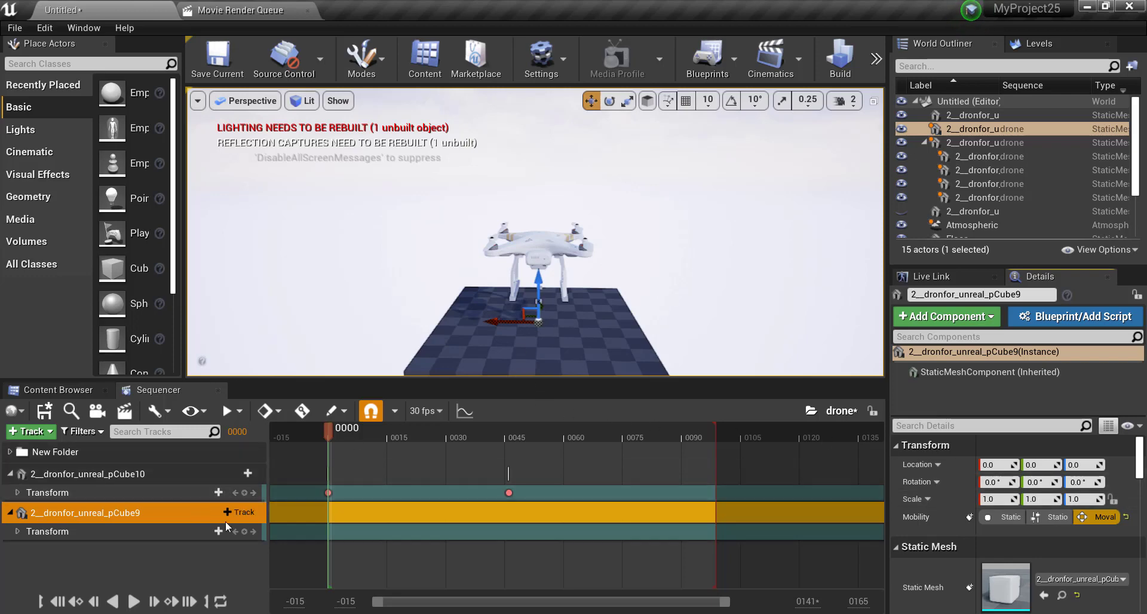
pyautogui.click(244, 512)
pyautogui.moveTo(257, 348)
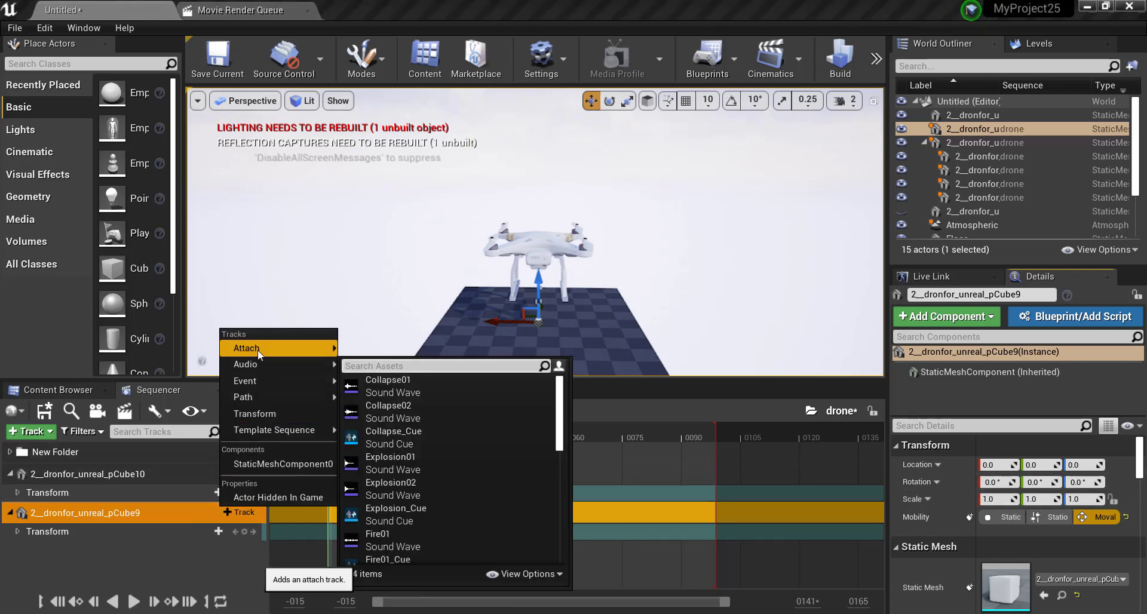
pyautogui.click(437, 382)
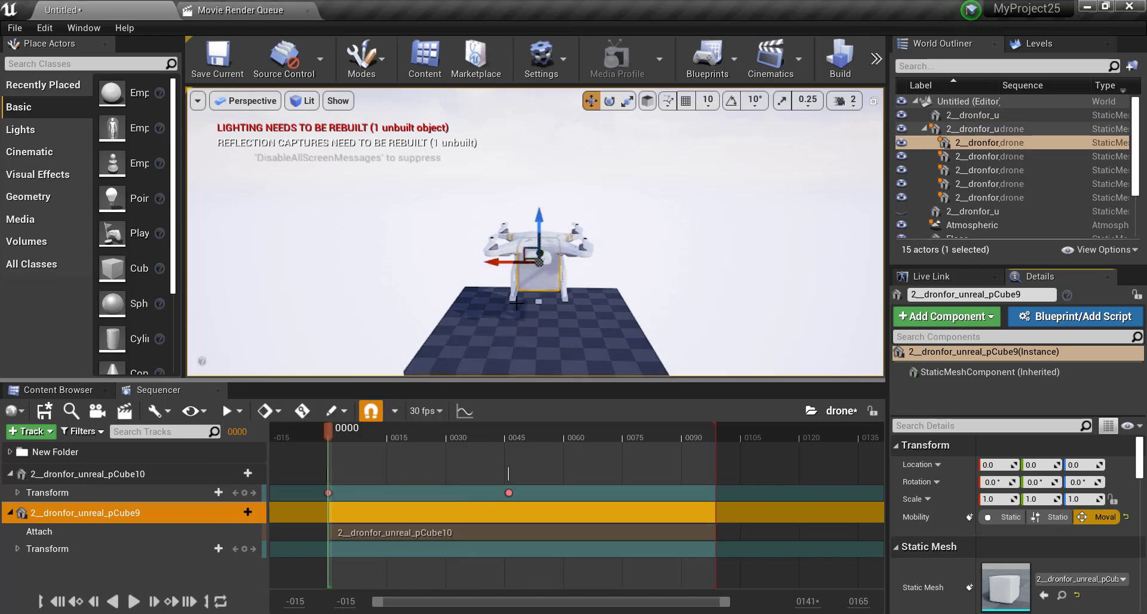
# Position the box just under the drone, preview the carry, and rewind to frame 0000
pyautogui.moveTo(542, 215); pyautogui.dragTo(541, 265)
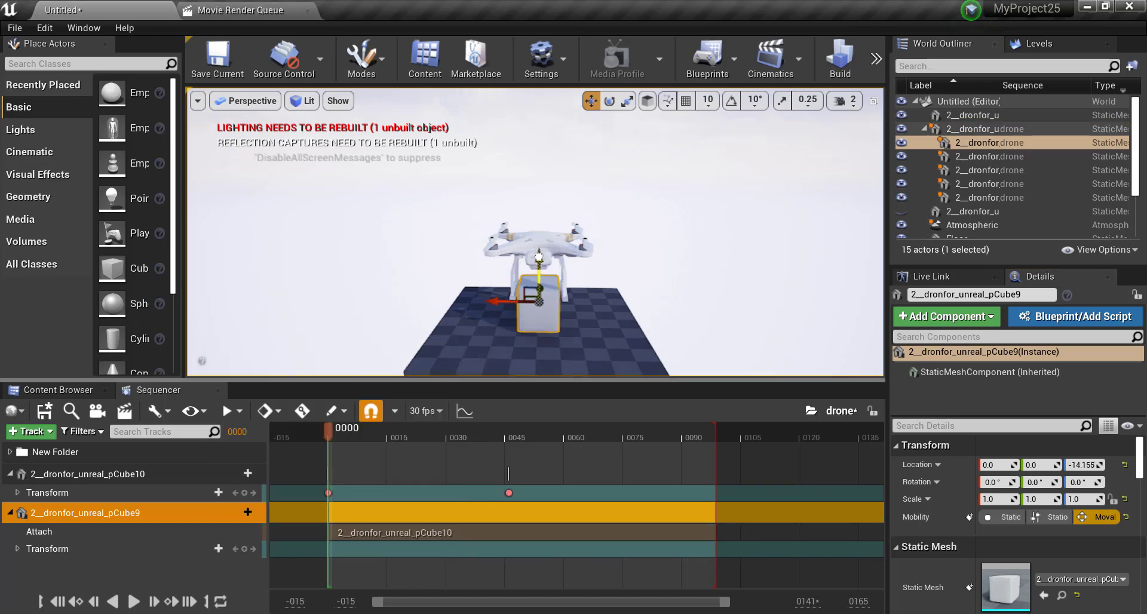
pyautogui.press('f')
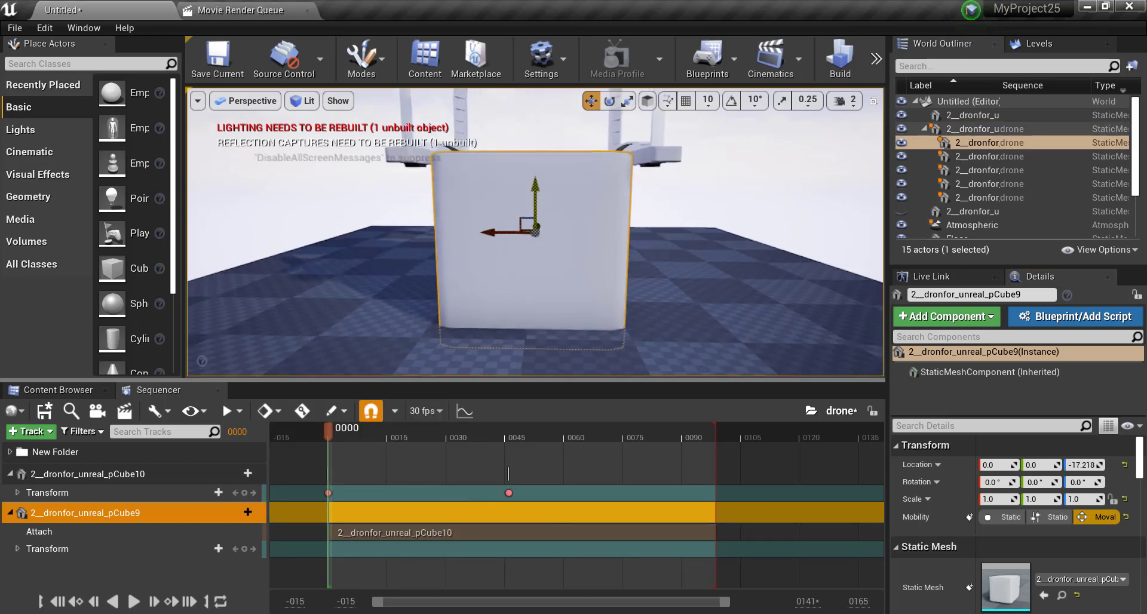
pyautogui.moveTo(535, 181); pyautogui.dragTo(536, 168)
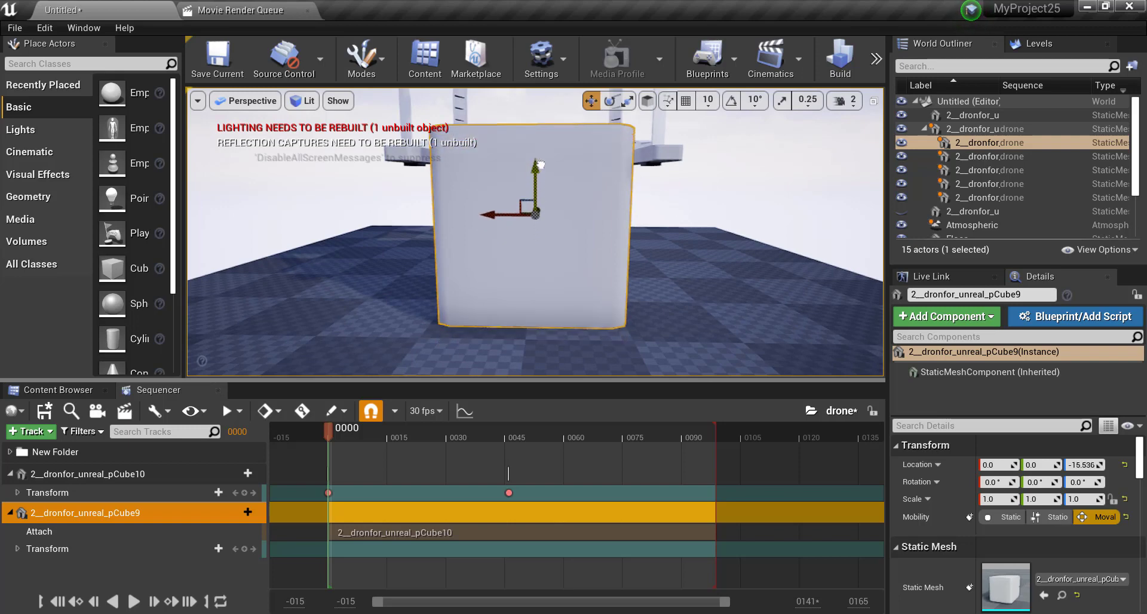
pyautogui.click(141, 604)
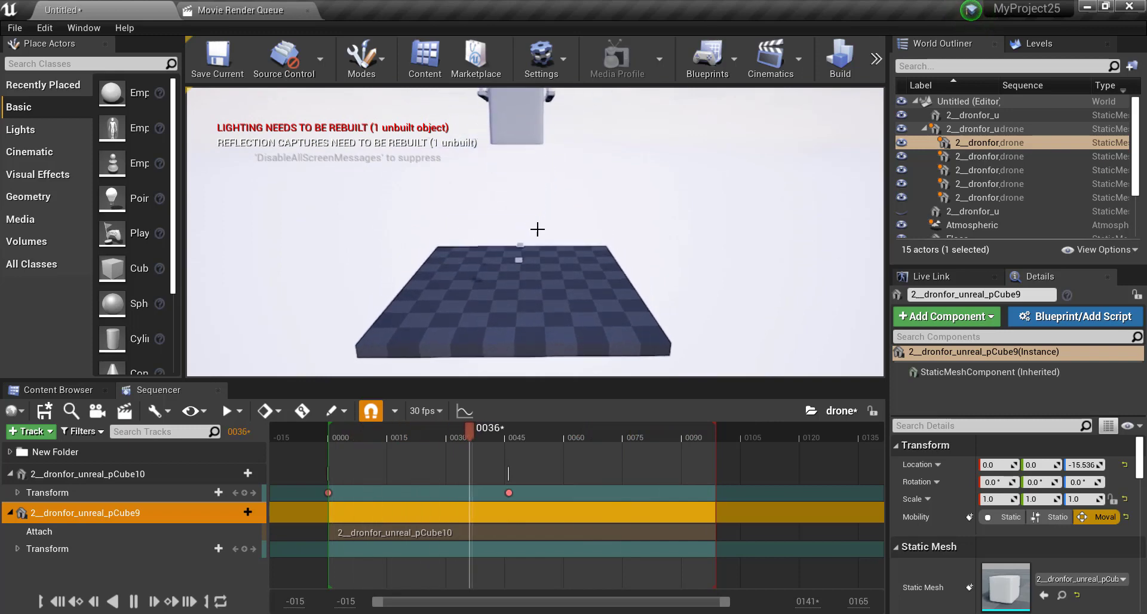
pyautogui.click(134, 601)
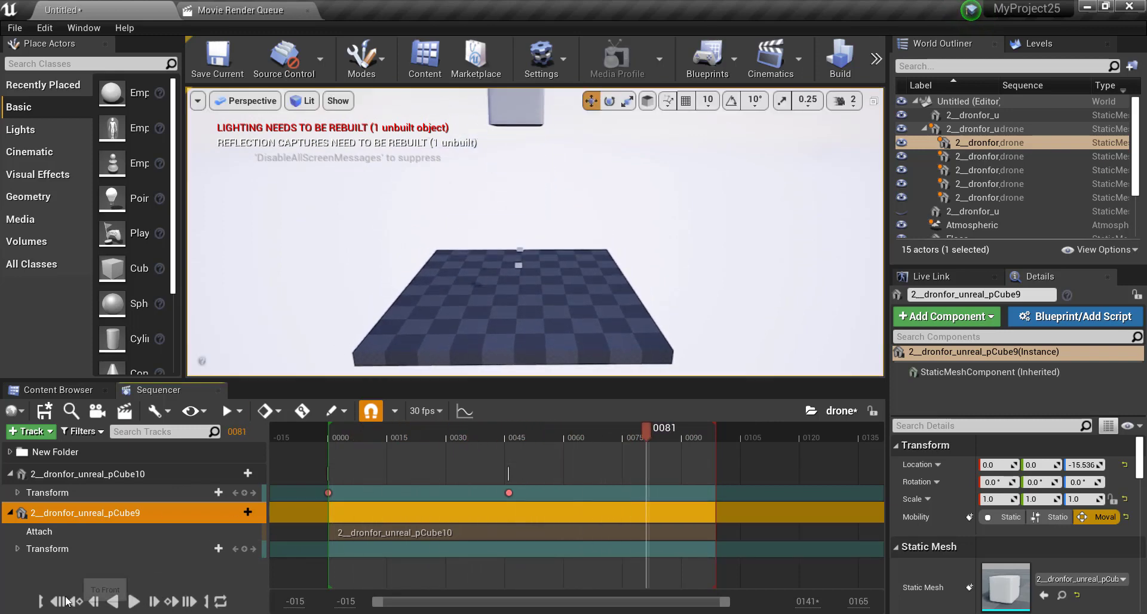
pyautogui.click(67, 601)
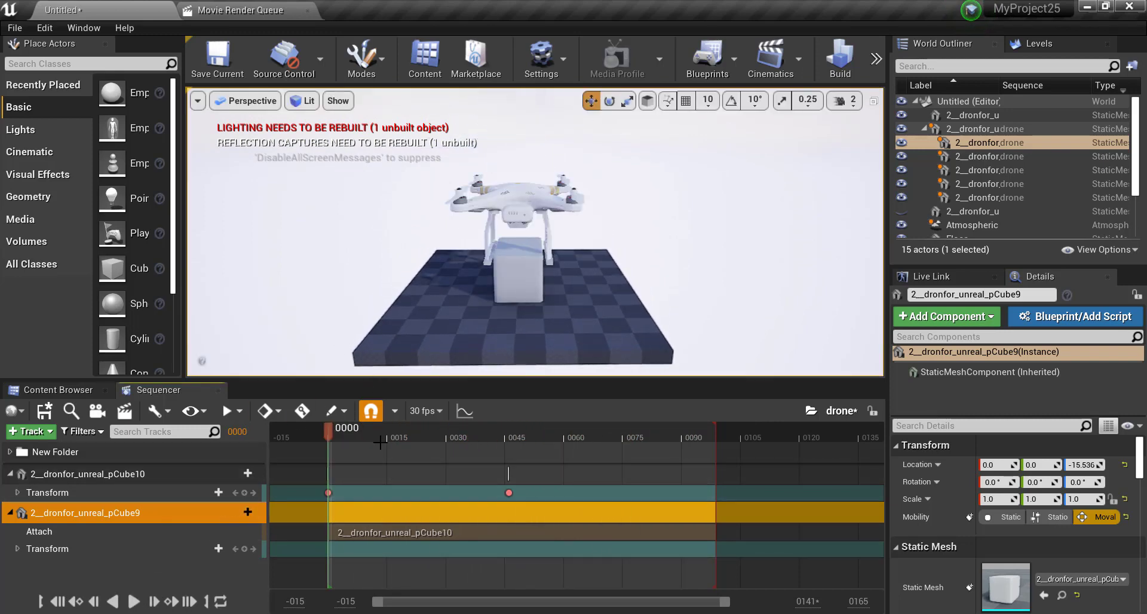
# Reset the small pCube7 cube's scale to 1.0 and rewind to frame 0000
pyautogui.moveTo(328, 428); pyautogui.dragTo(430, 431)
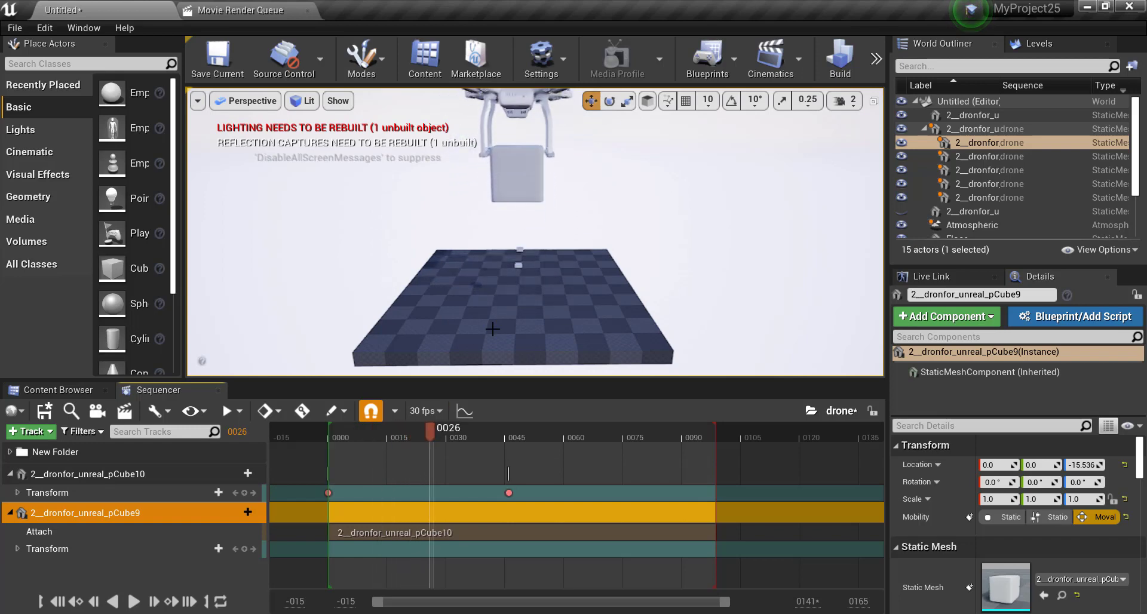
pyautogui.click(519, 258)
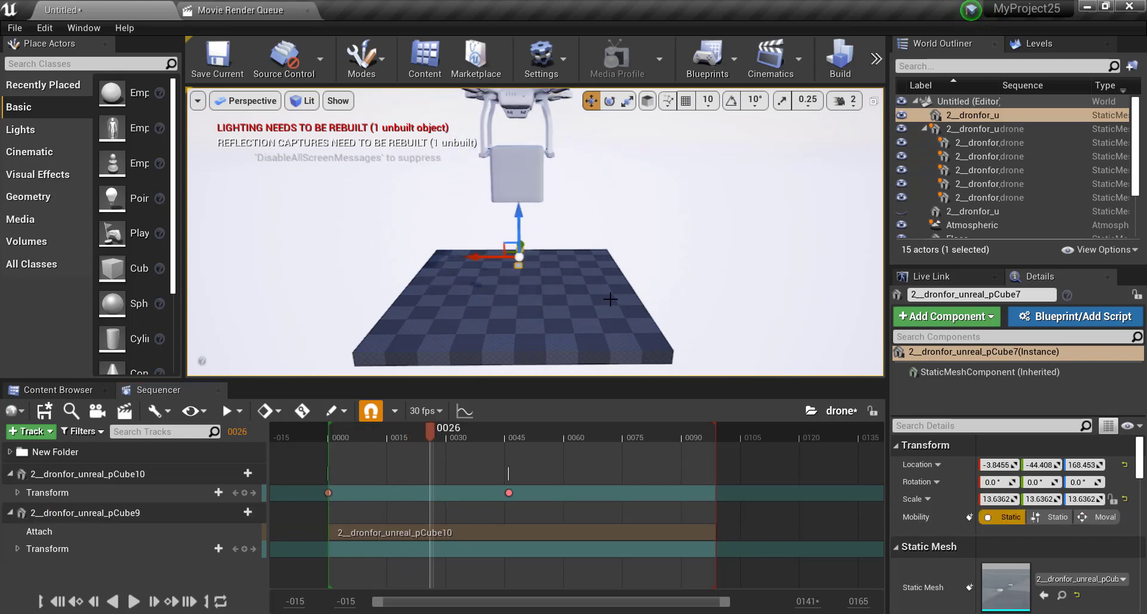
pyautogui.click(1126, 500)
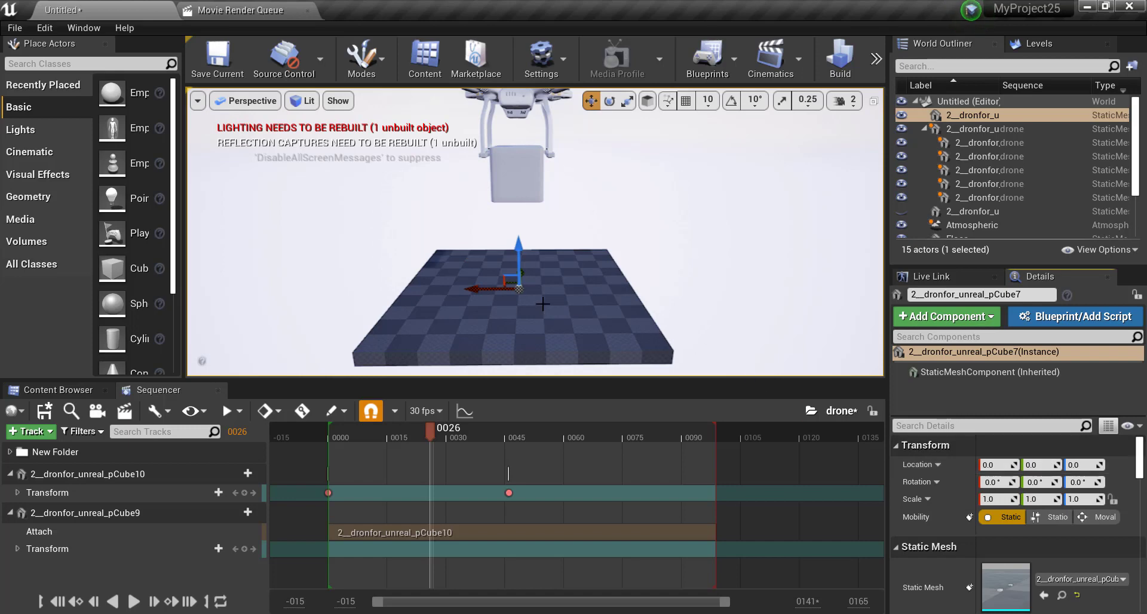
pyautogui.click(58, 603)
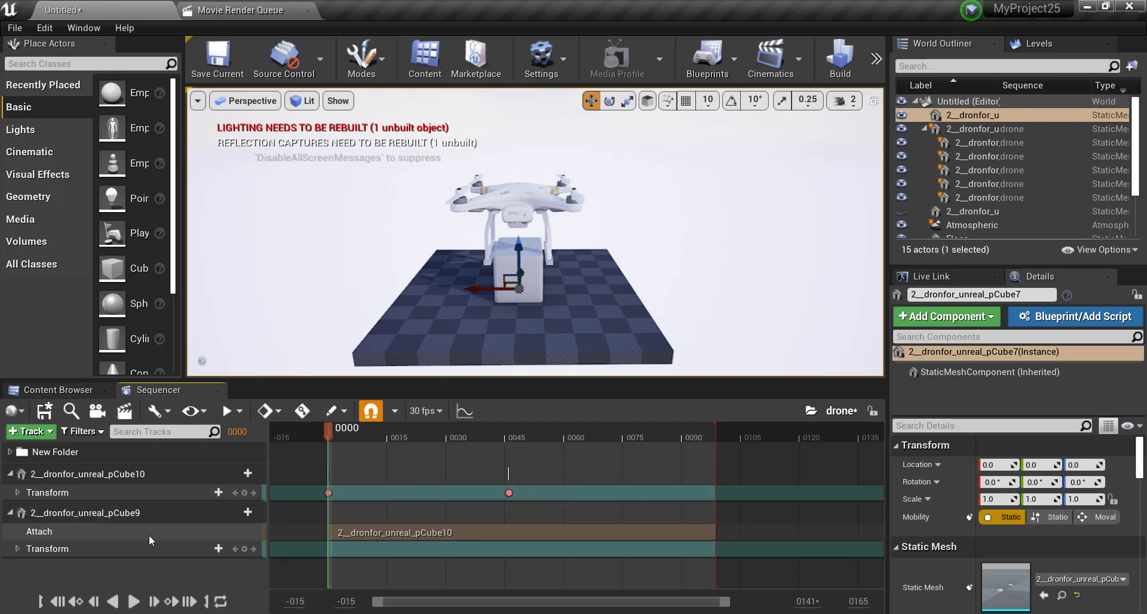
# Collapse the pCube9 and pCube10 tracks in Sequencer
pyautogui.click(12, 514)
pyautogui.click(10, 475)
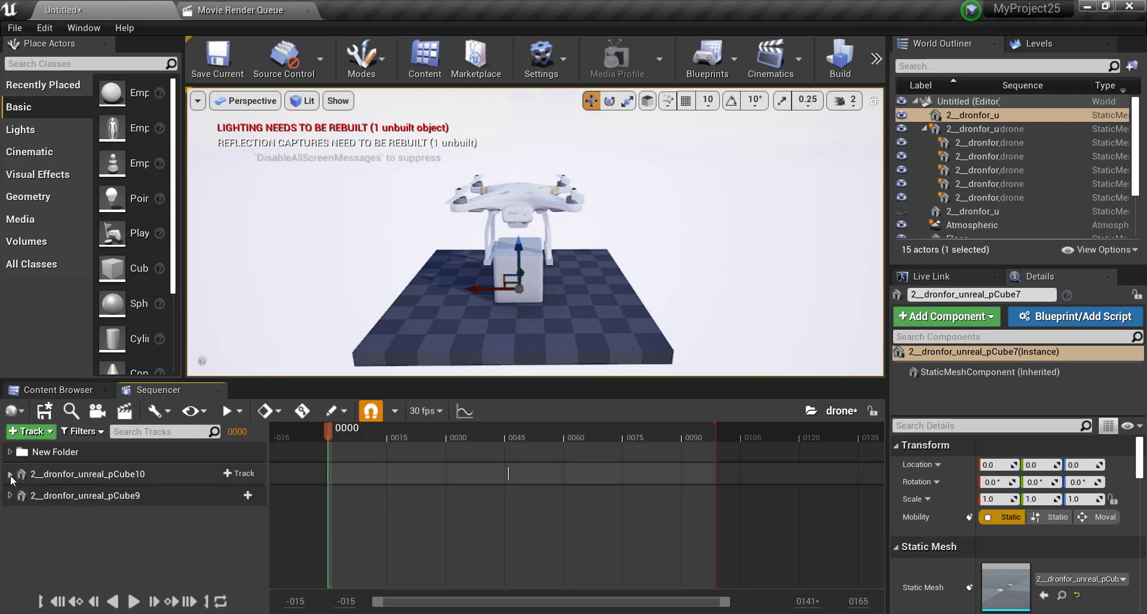
pyautogui.scroll(3, 446, 347)
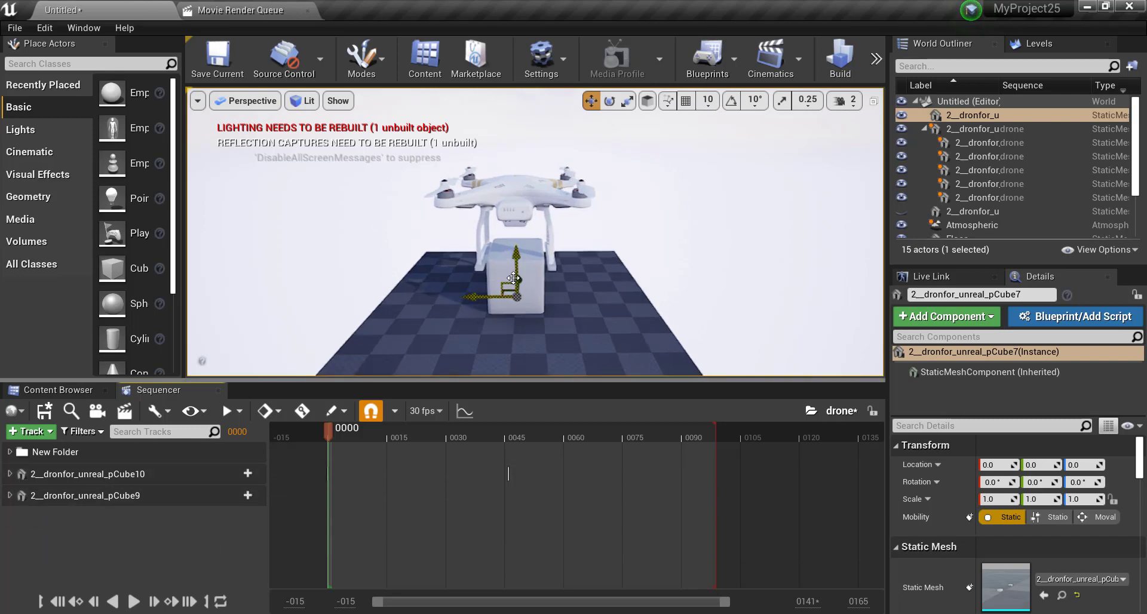
# Add pCube7 to the sequence through Actor To Sequencer and select its track
pyautogui.rightClick(166, 526)
pyautogui.moveTo(291, 277)
pyautogui.click(412, 278)
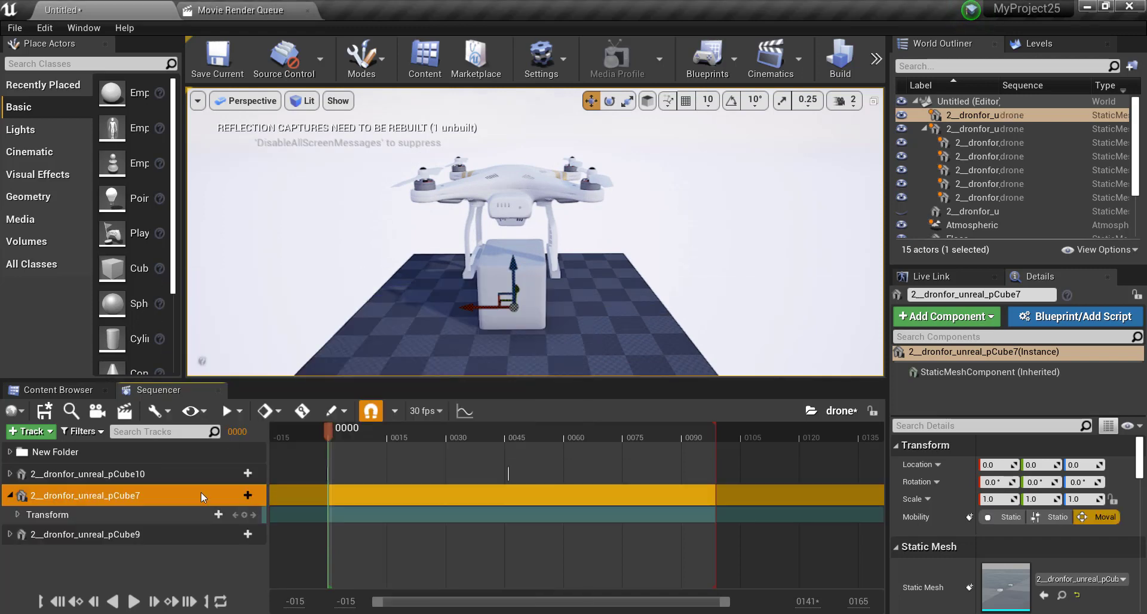
pyautogui.click(113, 551)
pyautogui.click(117, 536)
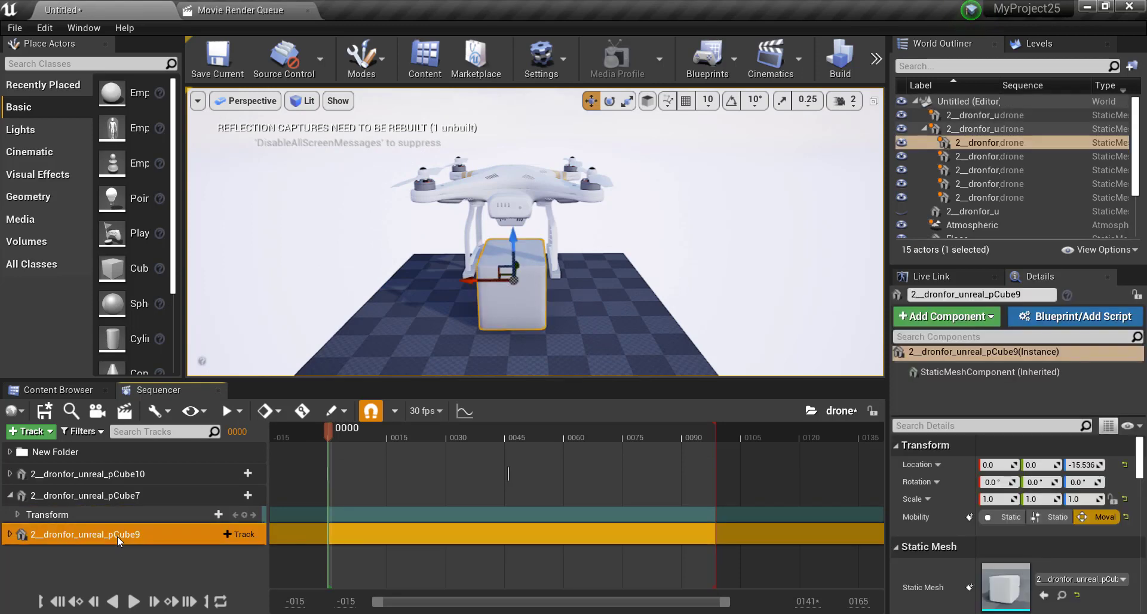
pyautogui.click(118, 495)
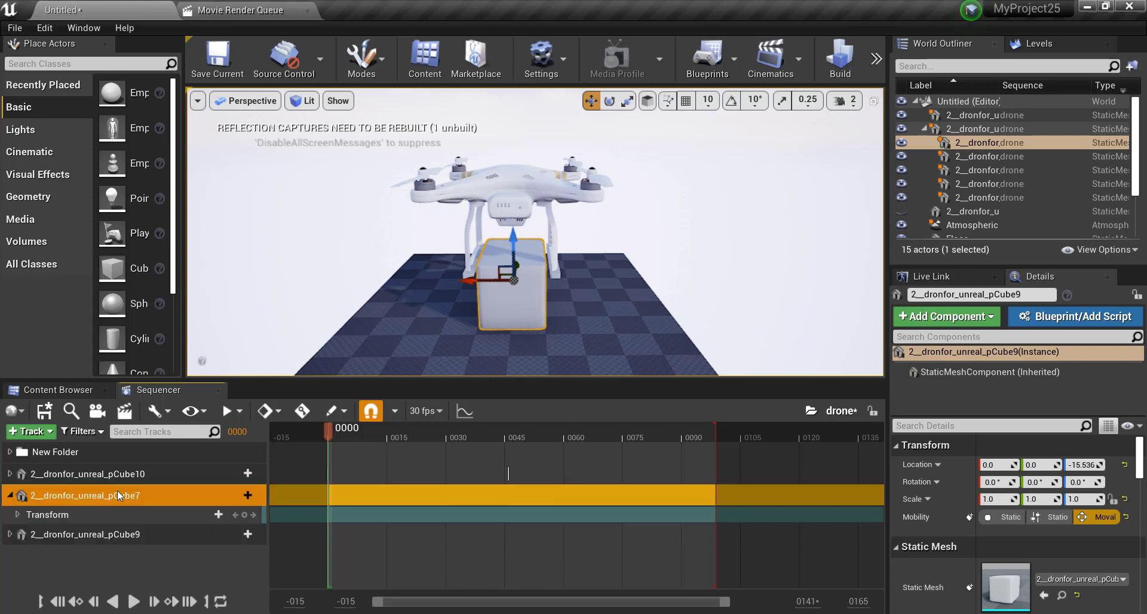
# Attach pCube7 to pCube10 and lower it to Z -10.406 beside the landing leg
pyautogui.click(244, 495)
pyautogui.moveTo(281, 330)
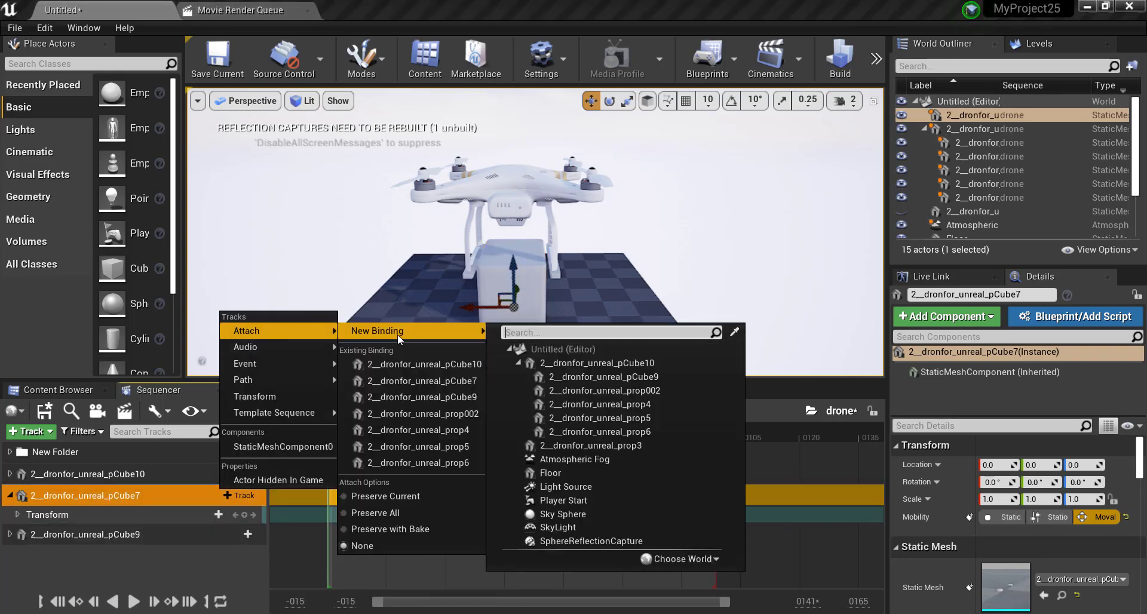
pyautogui.click(417, 365)
pyautogui.scroll(2, 518, 170)
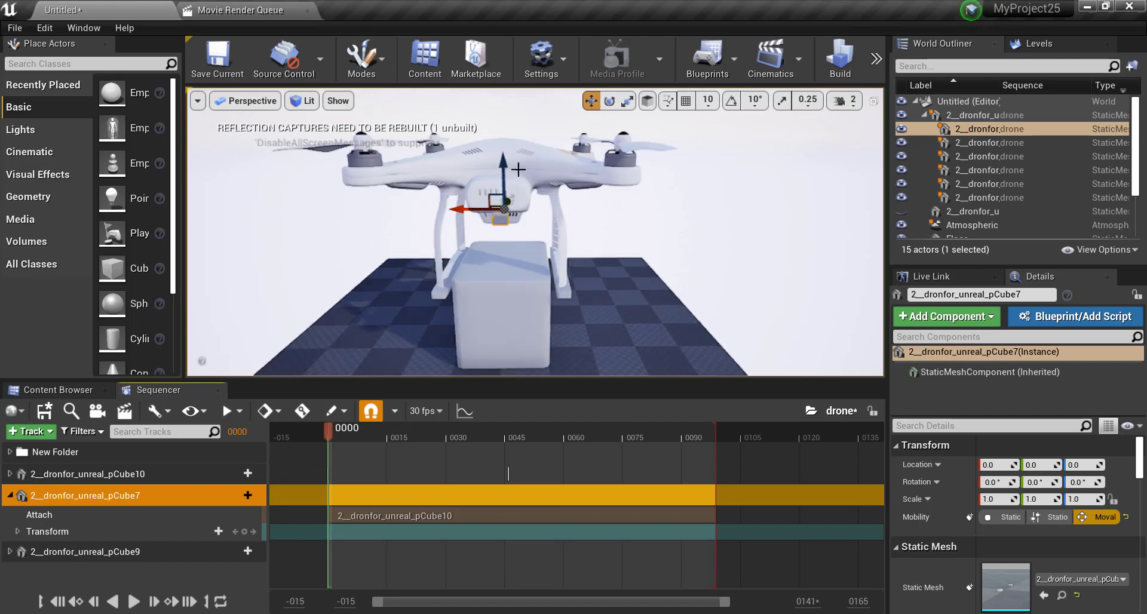
pyautogui.moveTo(508, 179); pyautogui.dragTo(512, 227)
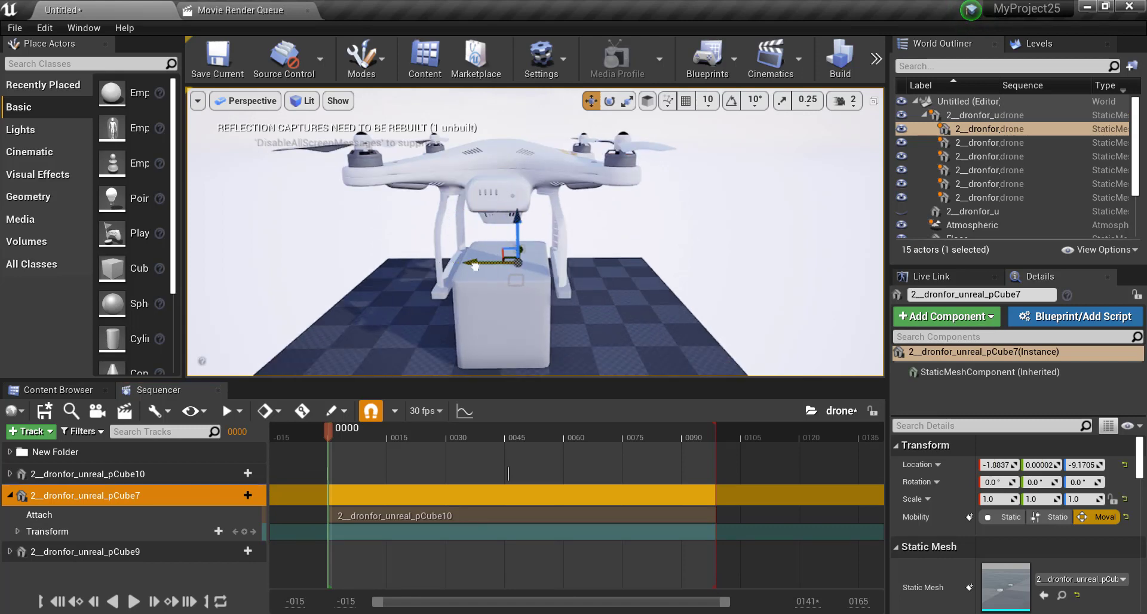
pyautogui.press('f')
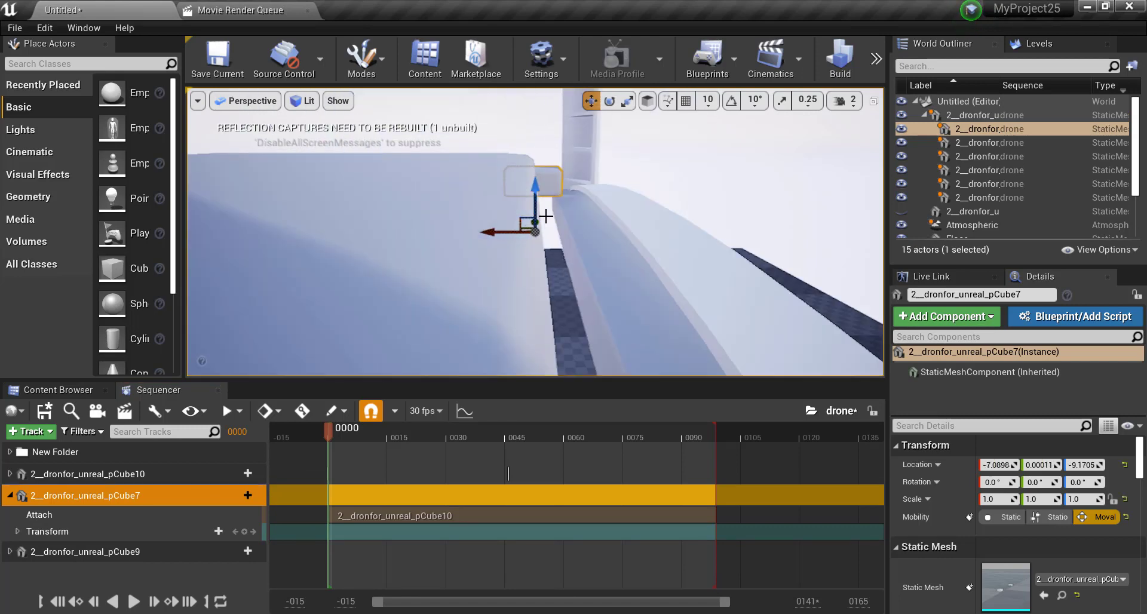
pyautogui.moveTo(537, 191)
pyautogui.mouseDown()
pyautogui.moveTo(542, 228)
pyautogui.moveTo(513, 247)
pyautogui.mouseUp()
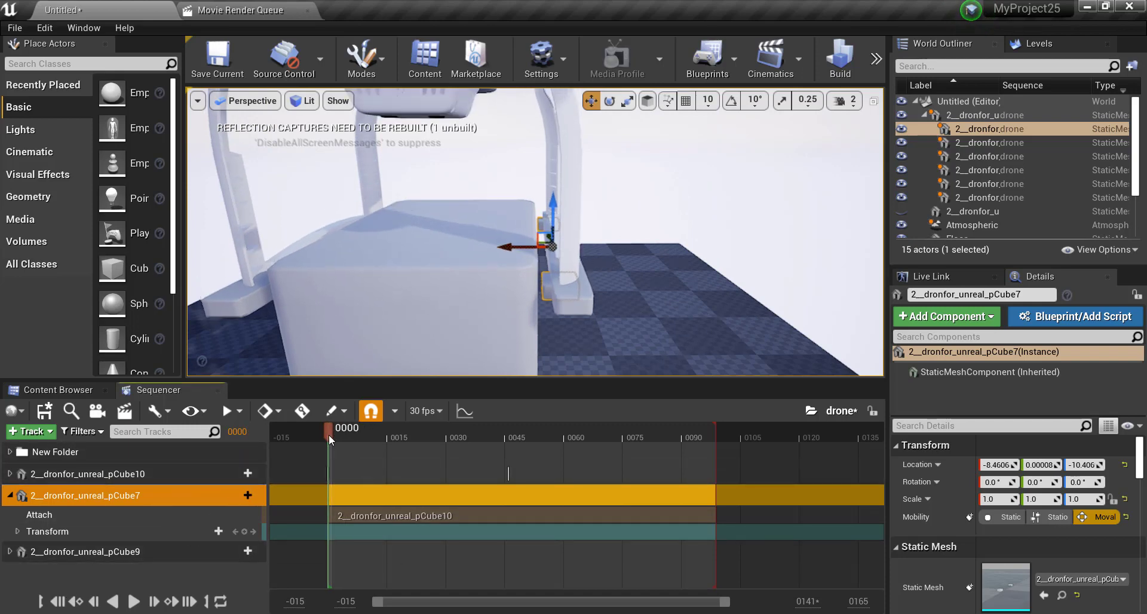
# Scrub to check the attached part, rewind to frame 0000, and select the pCube10 track
pyautogui.moveTo(328, 435)
pyautogui.mouseDown()
pyautogui.moveTo(391, 439)
pyautogui.moveTo(340, 450)
pyautogui.mouseUp()
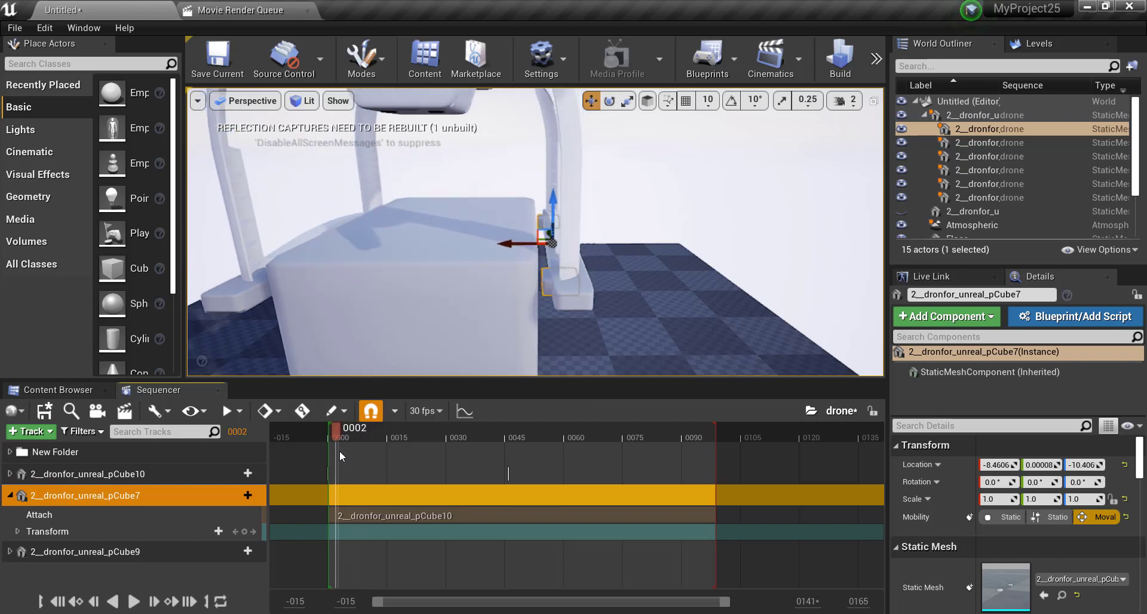
pyautogui.click(55, 602)
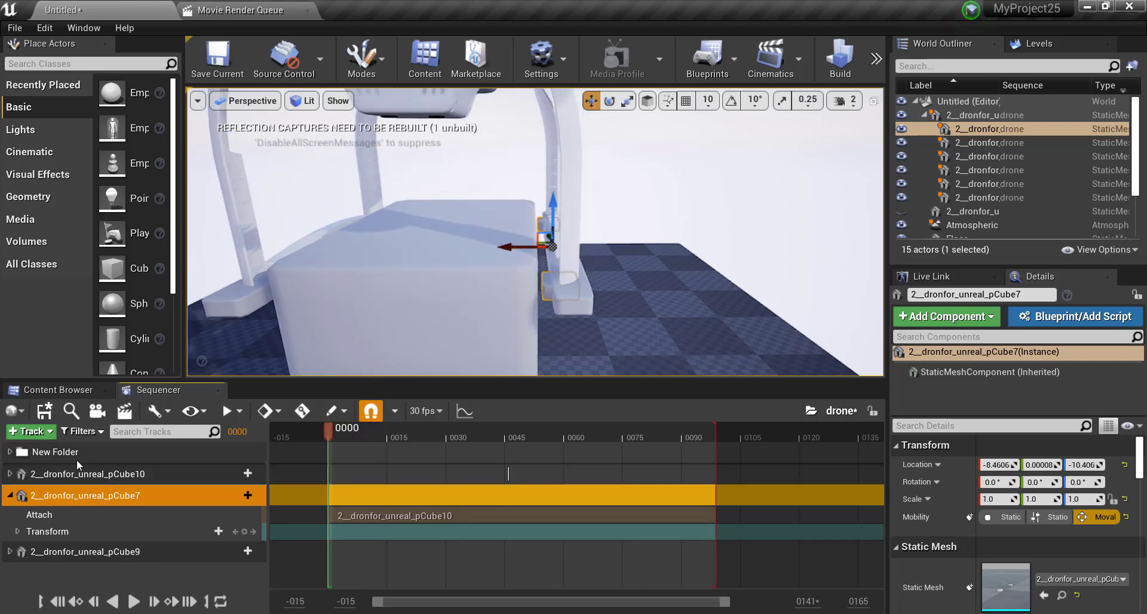
pyautogui.click(102, 474)
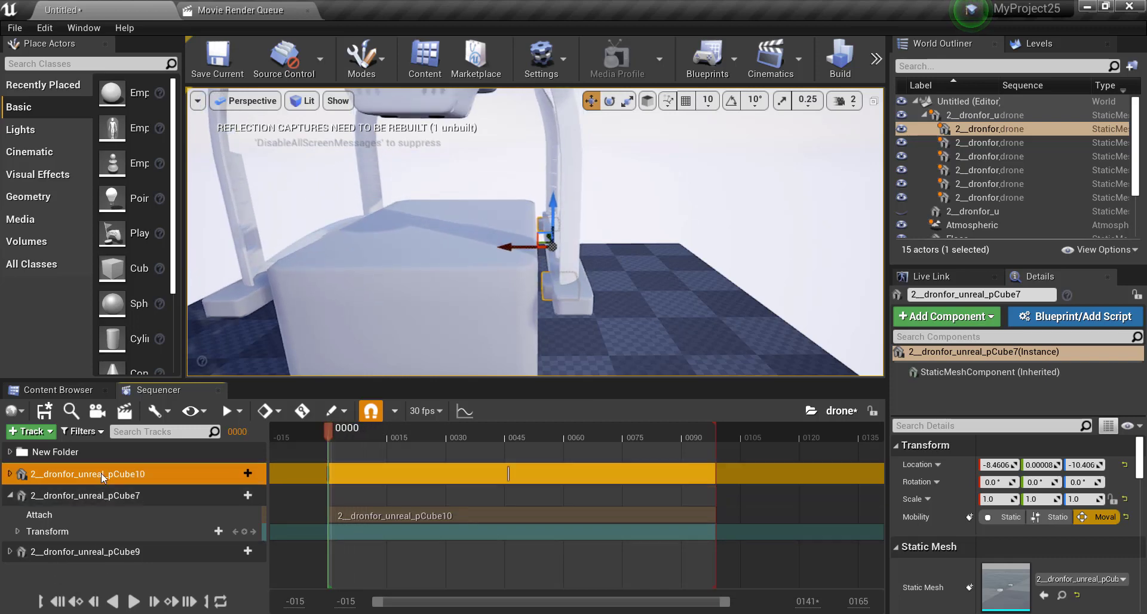
# Expand pCube10 and shift its first transform key to frame 6, then preview
pyautogui.click(10, 474)
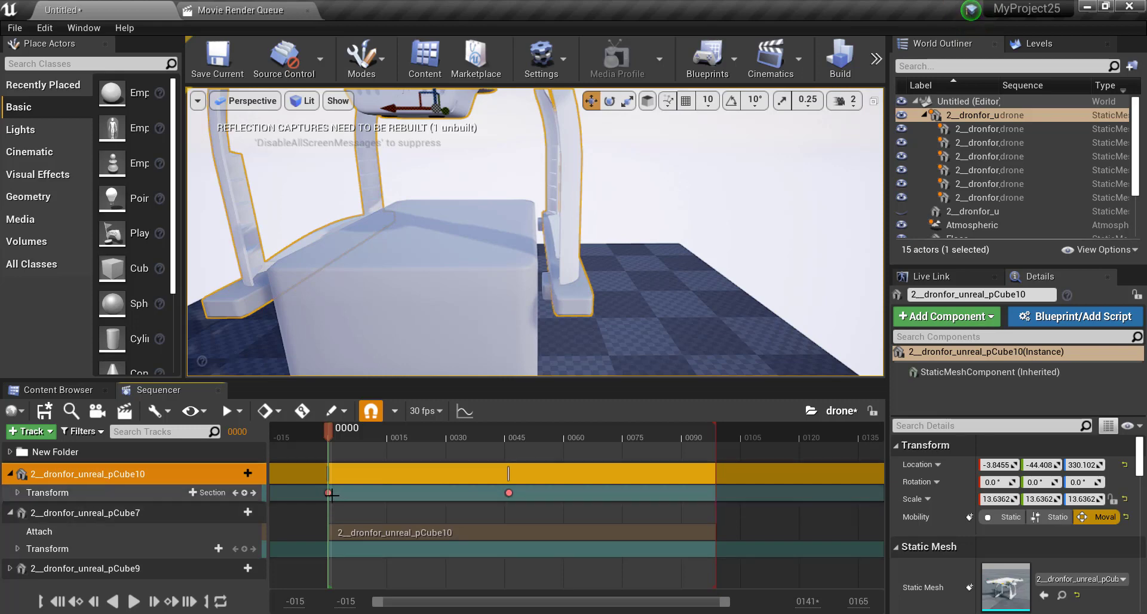
pyautogui.moveTo(331, 493); pyautogui.dragTo(356, 498)
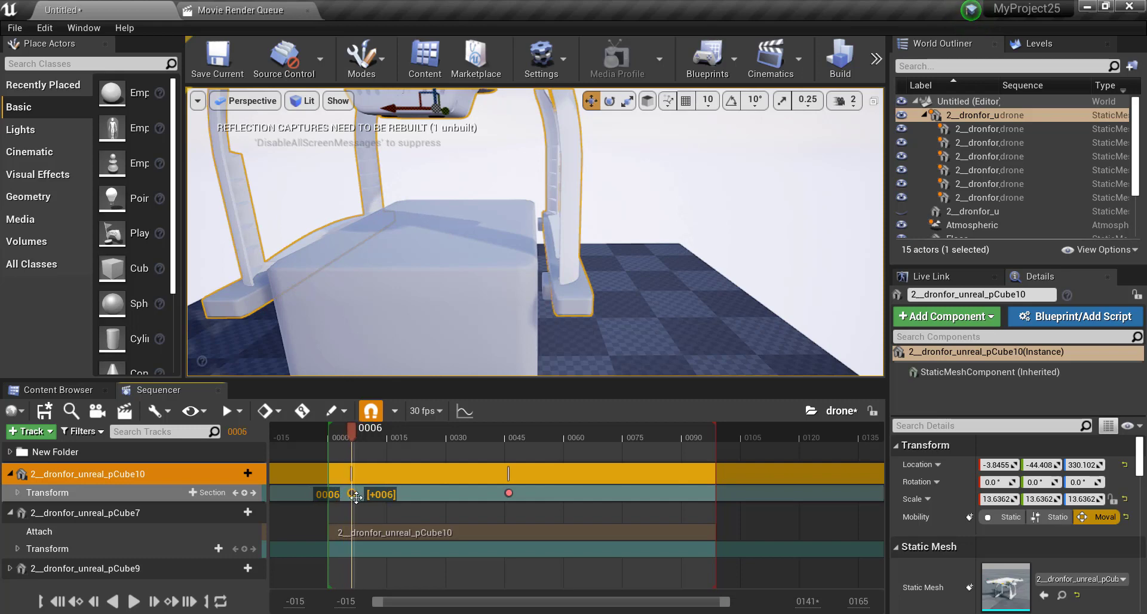
pyautogui.click(57, 602)
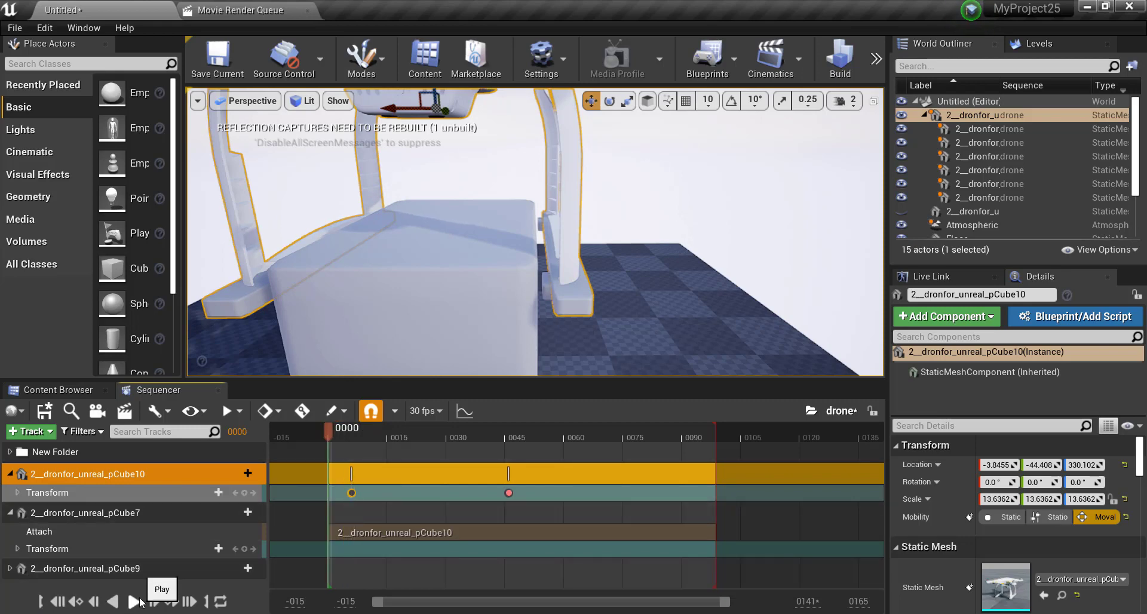
pyautogui.click(140, 603)
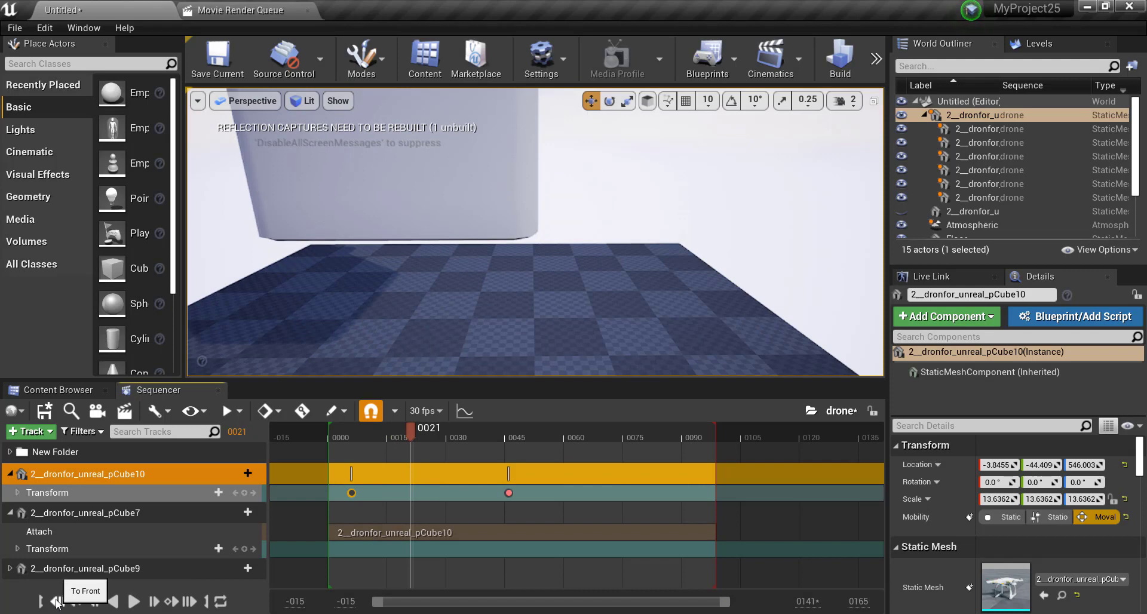
pyautogui.click(57, 601)
# Retime pCube10's transform keys to frames 24 and 59 and preview the delayed lift-off
pyautogui.moveTo(354, 494); pyautogui.dragTo(395, 493)
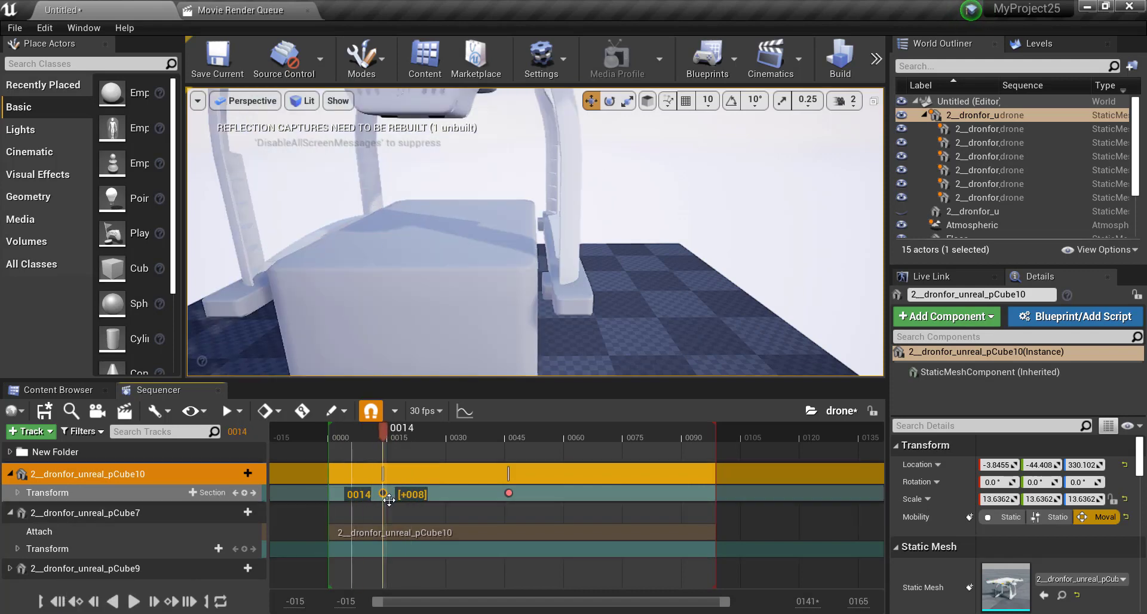
pyautogui.moveTo(510, 492); pyautogui.dragTo(560, 492)
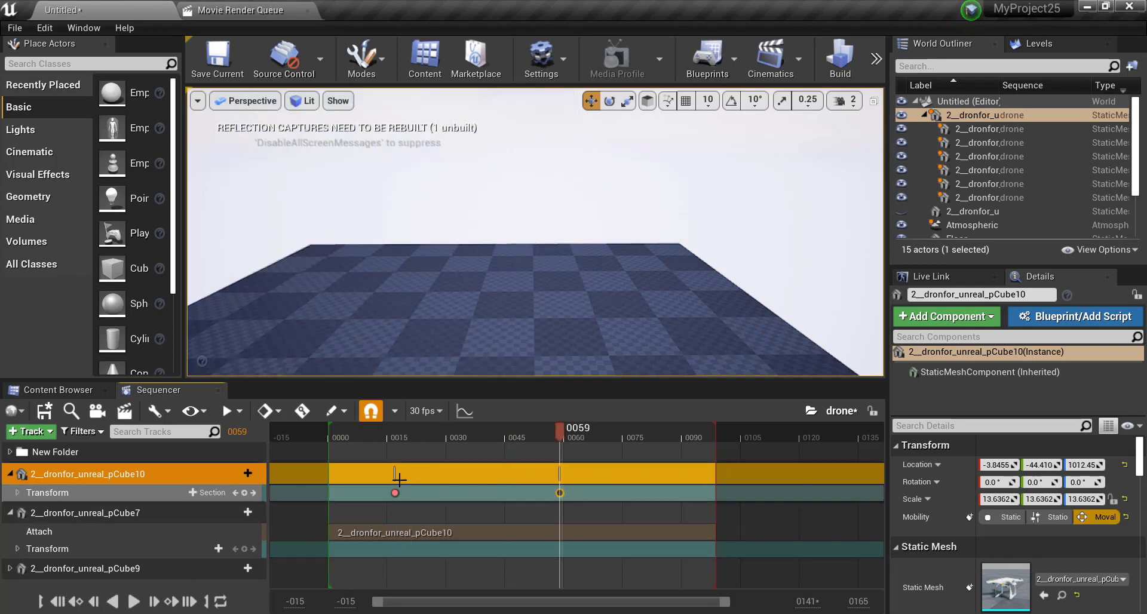
pyautogui.click(332, 436)
pyautogui.click(60, 601)
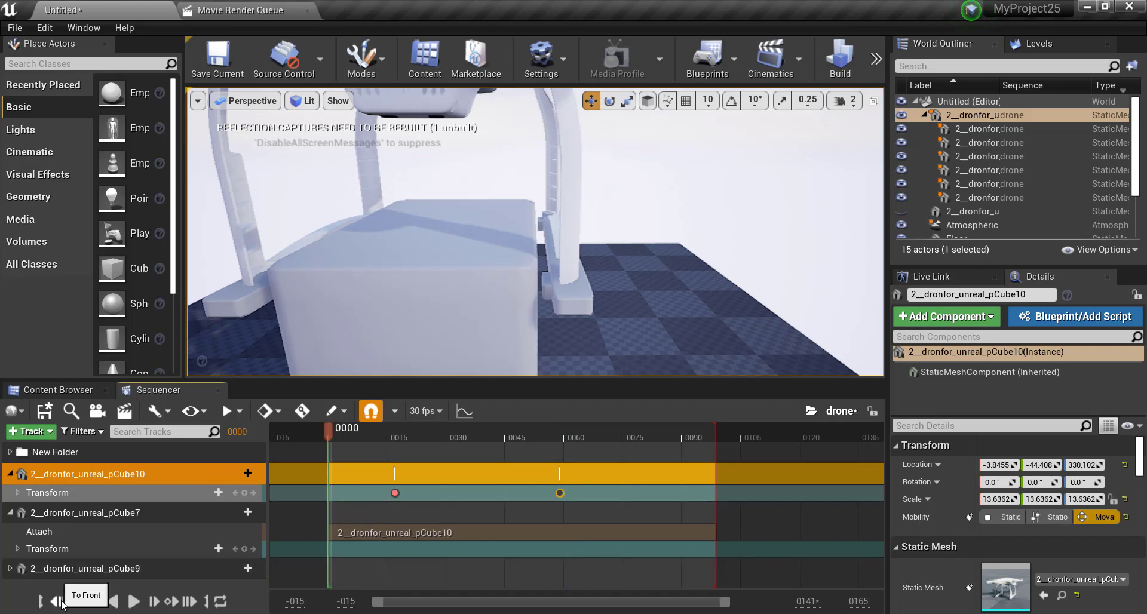
pyautogui.click(135, 601)
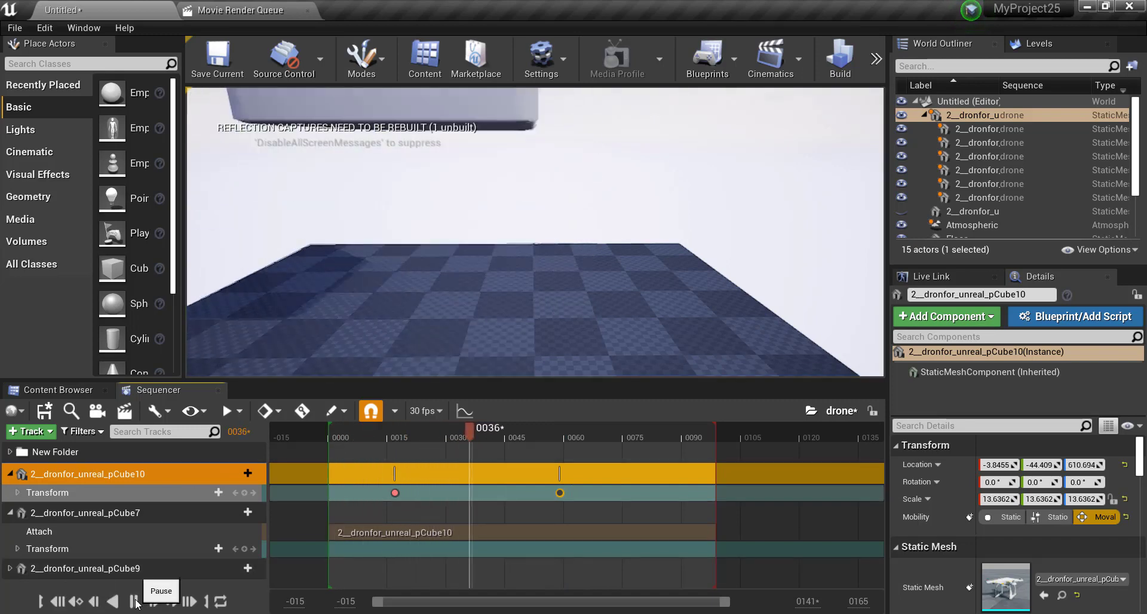
pyautogui.click(135, 602)
pyautogui.click(55, 601)
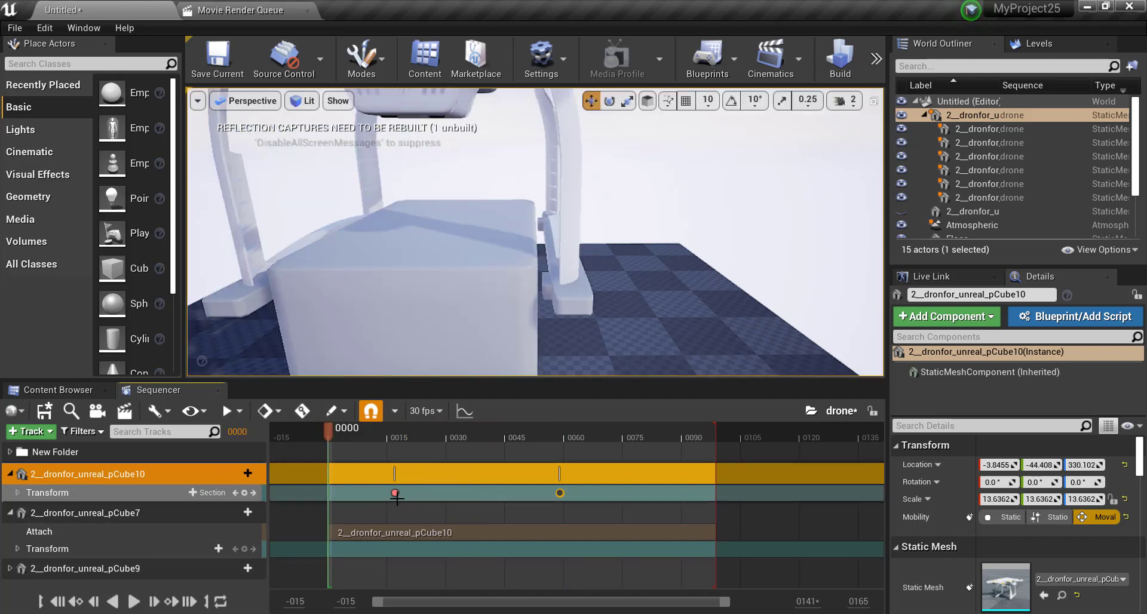
pyautogui.moveTo(394, 493); pyautogui.dragTo(423, 493)
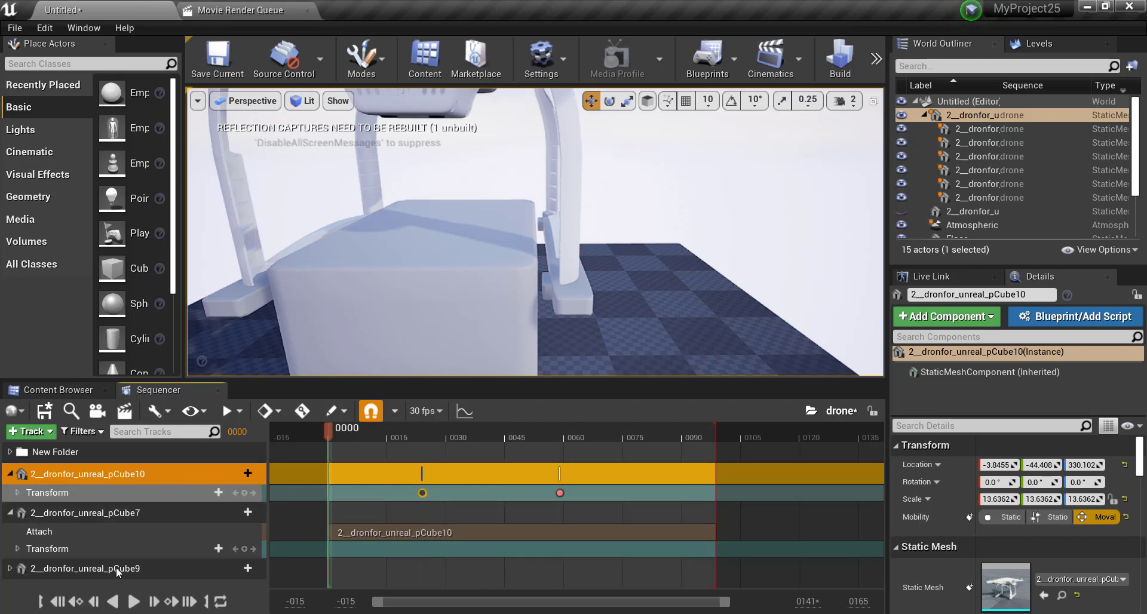
pyautogui.click(84, 513)
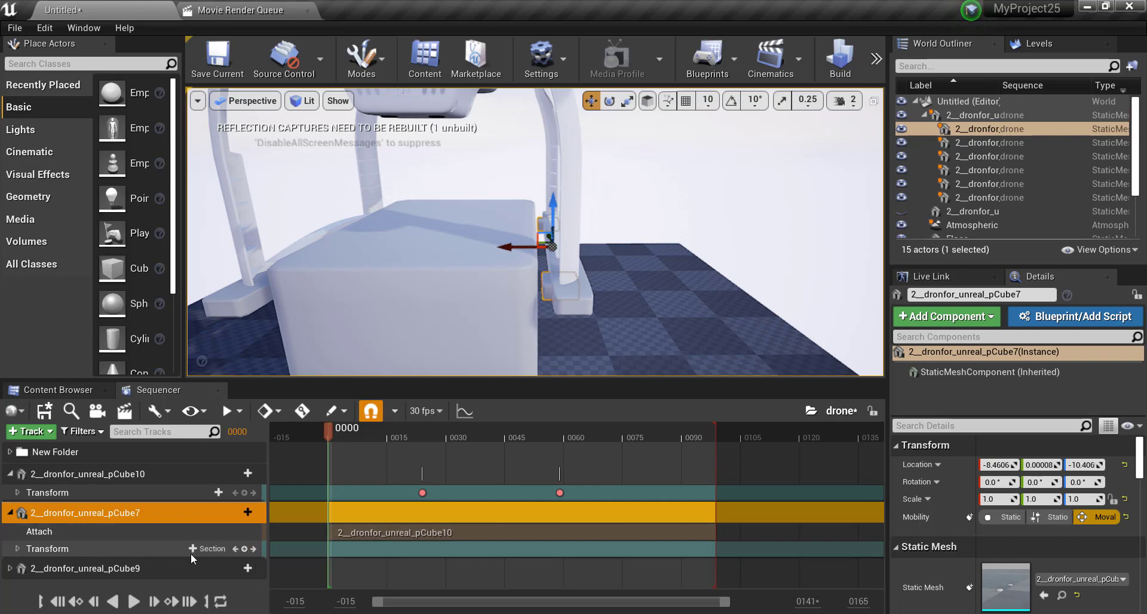
# Key pCube7's transform at frame 0000 and at frame 0011 (X -7.8414)
pyautogui.click(245, 548)
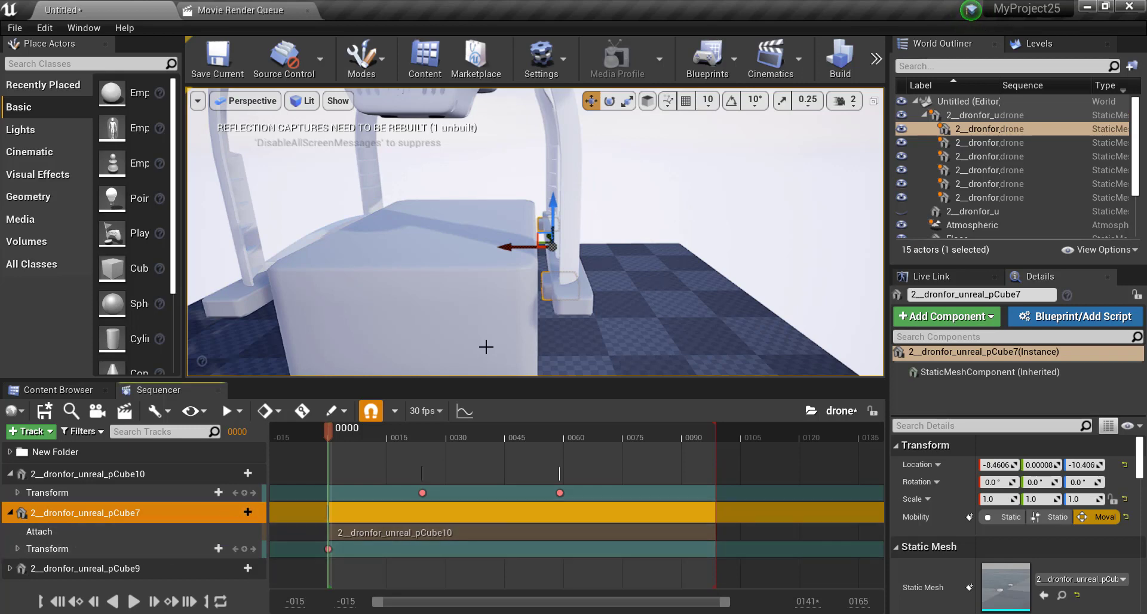
pyautogui.click(365, 436)
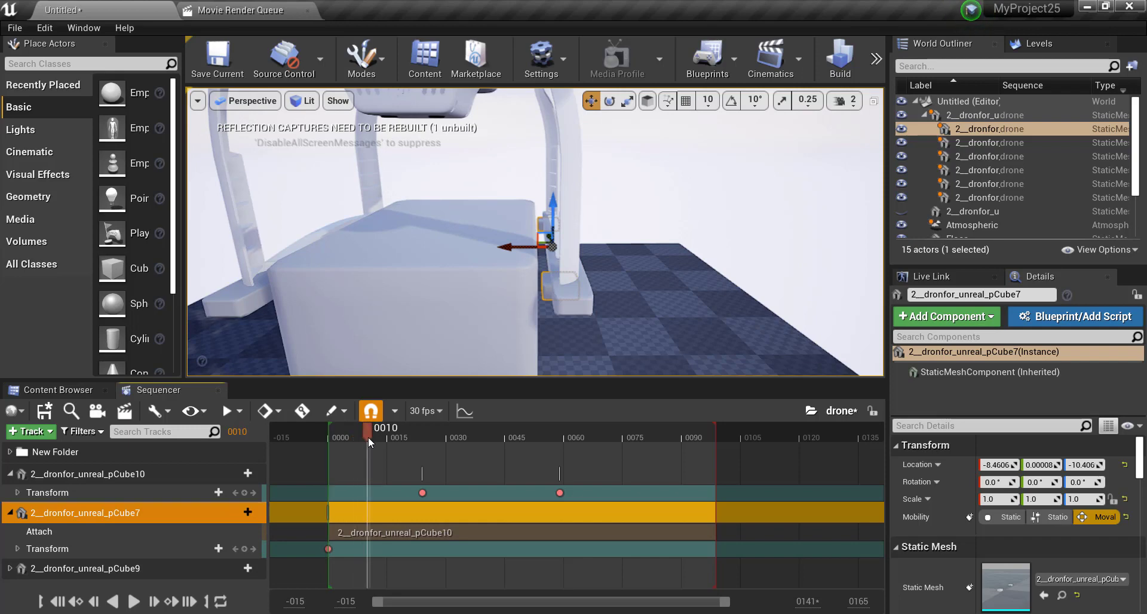
pyautogui.moveTo(367, 436); pyautogui.dragTo(373, 438)
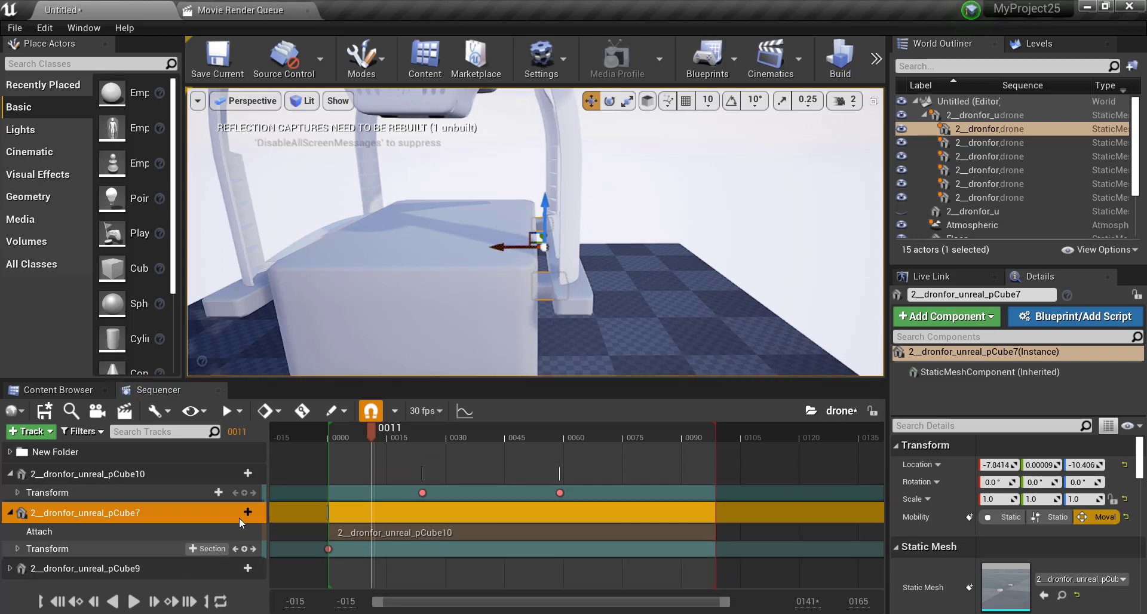
pyautogui.click(245, 549)
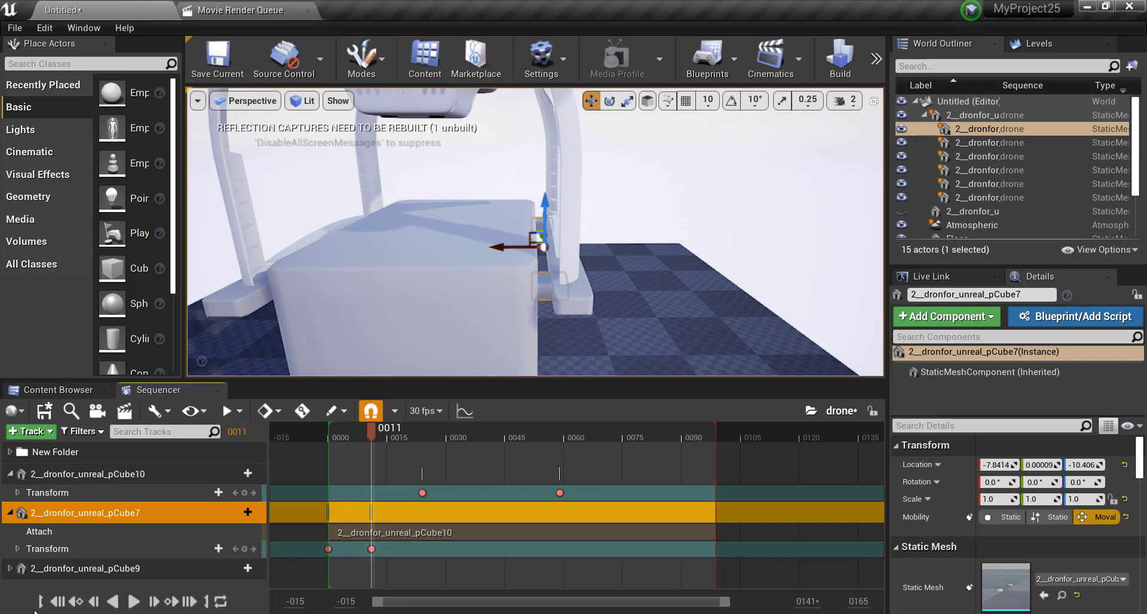
# Play the drone animation from the start, then stop and rewind to frame 0
pyautogui.click(60, 601)
pyautogui.click(138, 602)
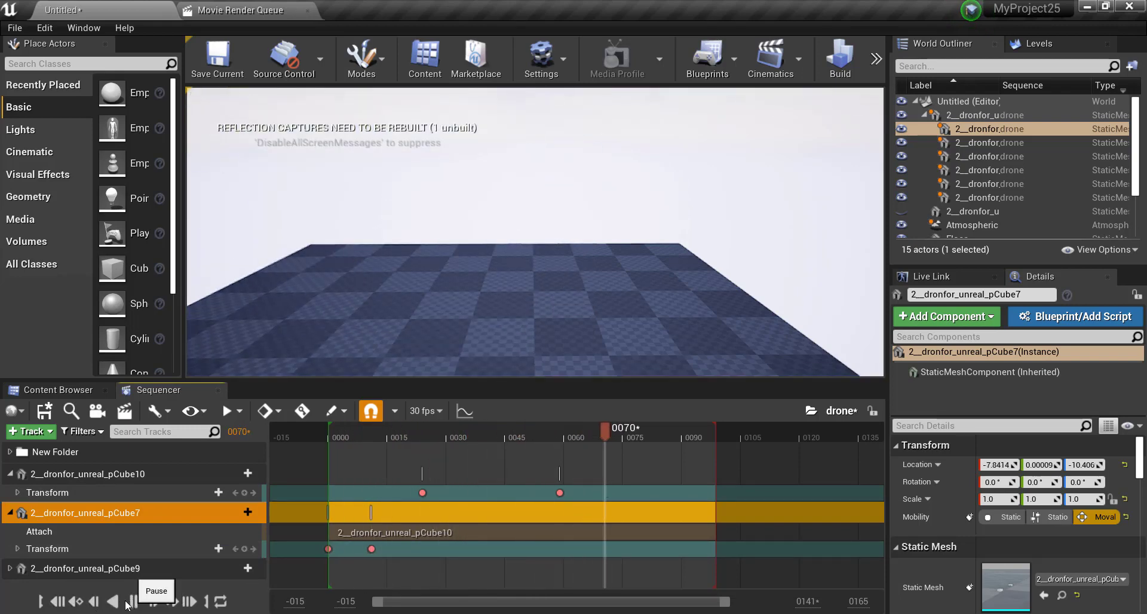
pyautogui.click(134, 601)
pyautogui.click(58, 601)
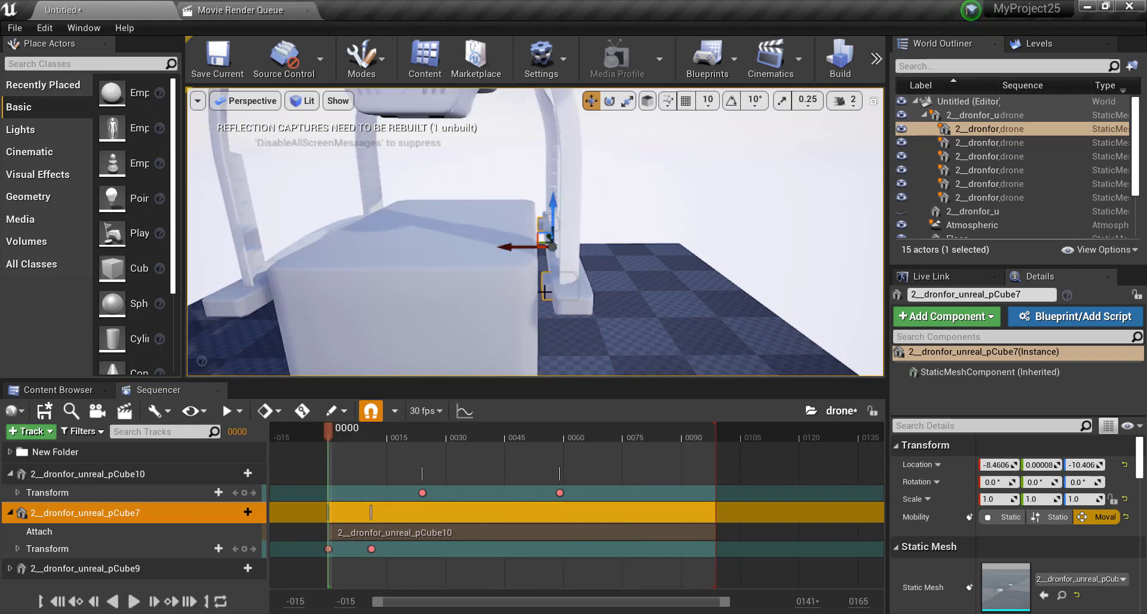
pyautogui.moveTo(357, 287)
pyautogui.keyDown('alt'); pyautogui.mouseDown()
pyautogui.moveTo(389, 307)
pyautogui.moveTo(472, 295)
pyautogui.mouseUp(); pyautogui.keyUp('alt')
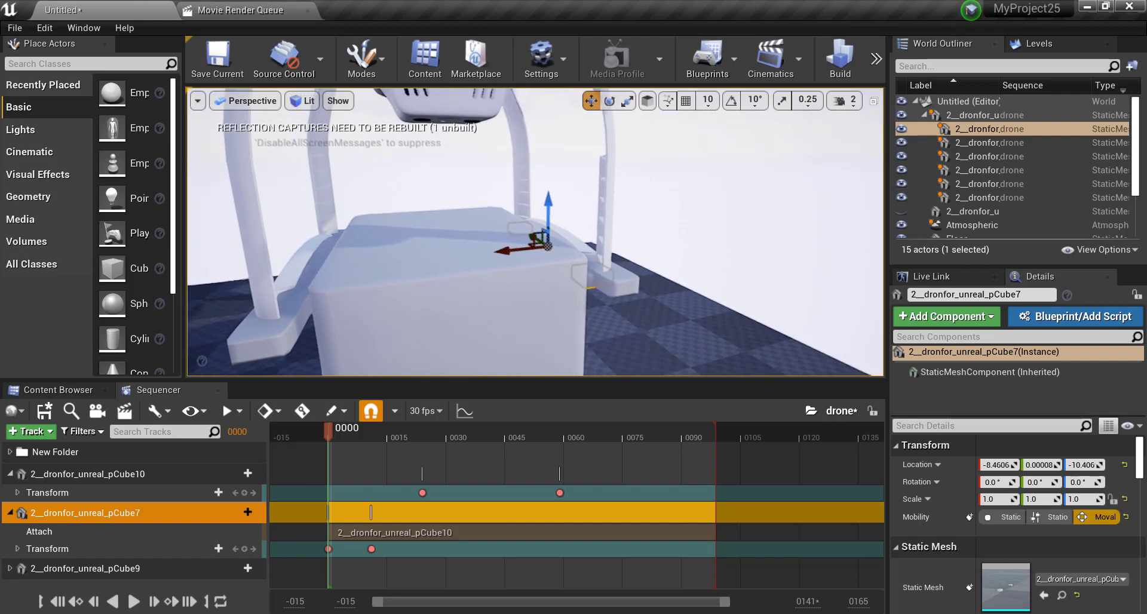
# Duplicate pCube7 as pCube8 and move the copy to the box's opposite side
pyautogui.rightClick(63, 514)
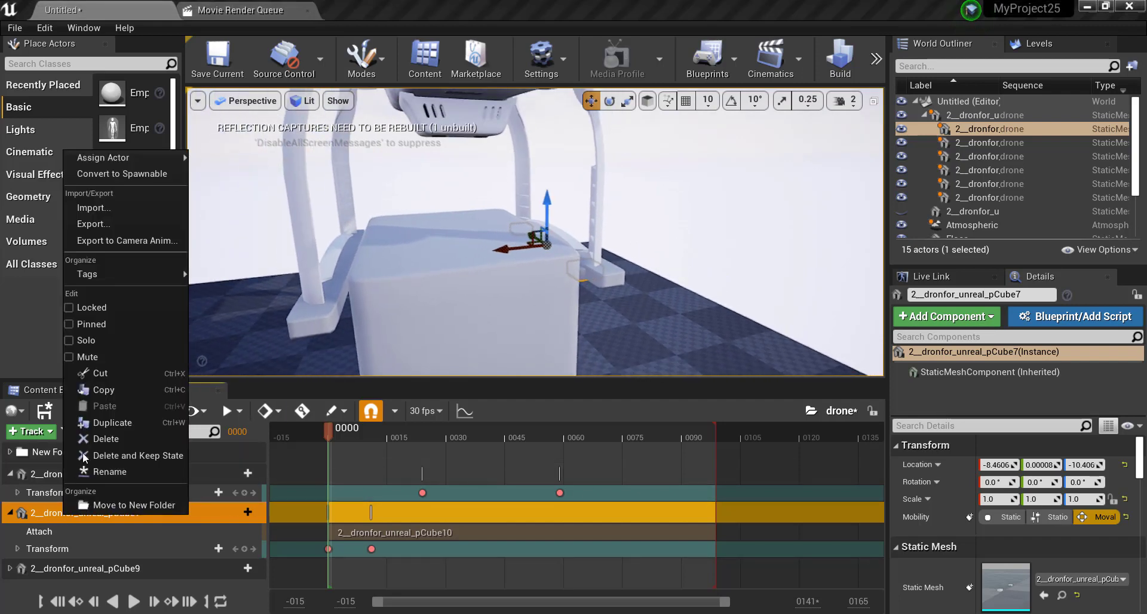
pyautogui.click(115, 423)
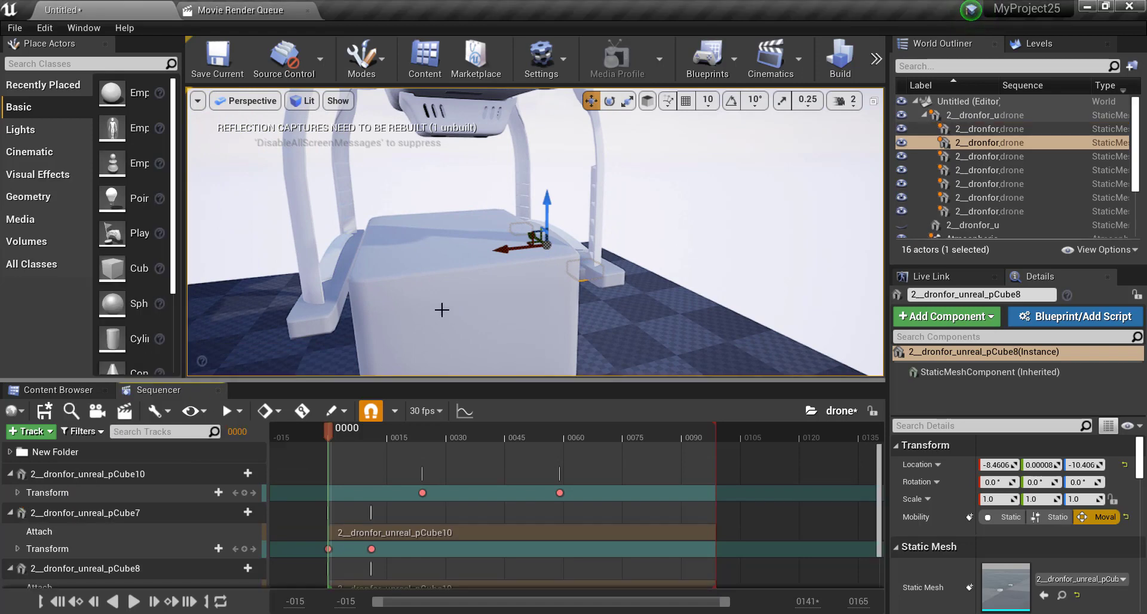
pyautogui.moveTo(505, 252); pyautogui.dragTo(325, 296)
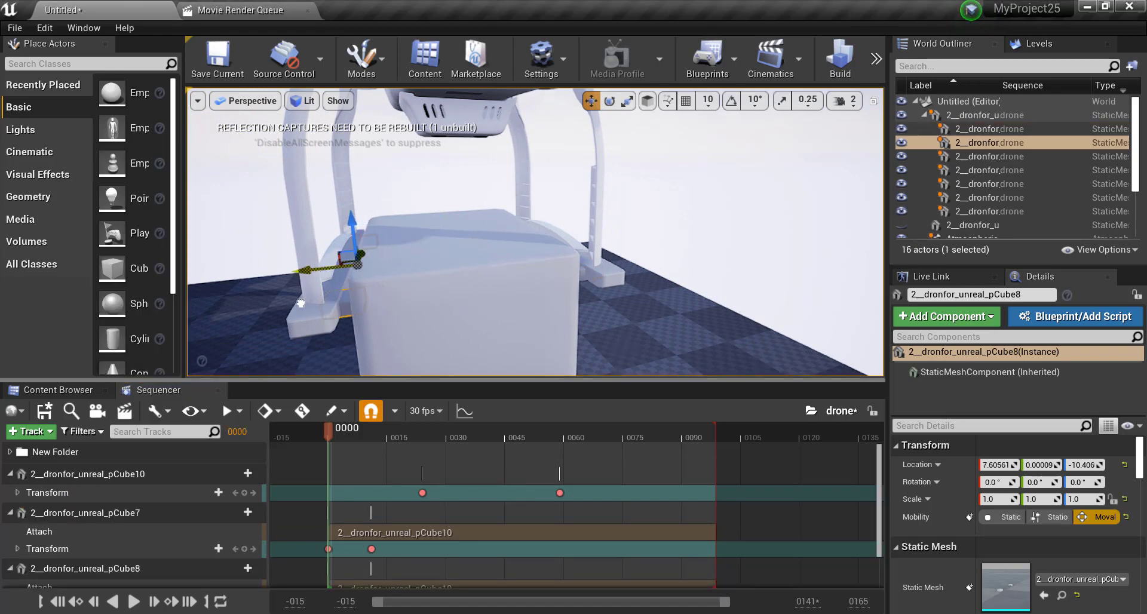
pyautogui.moveTo(337, 431)
pyautogui.mouseDown()
pyautogui.moveTo(371, 431)
pyautogui.moveTo(351, 431)
pyautogui.mouseUp()
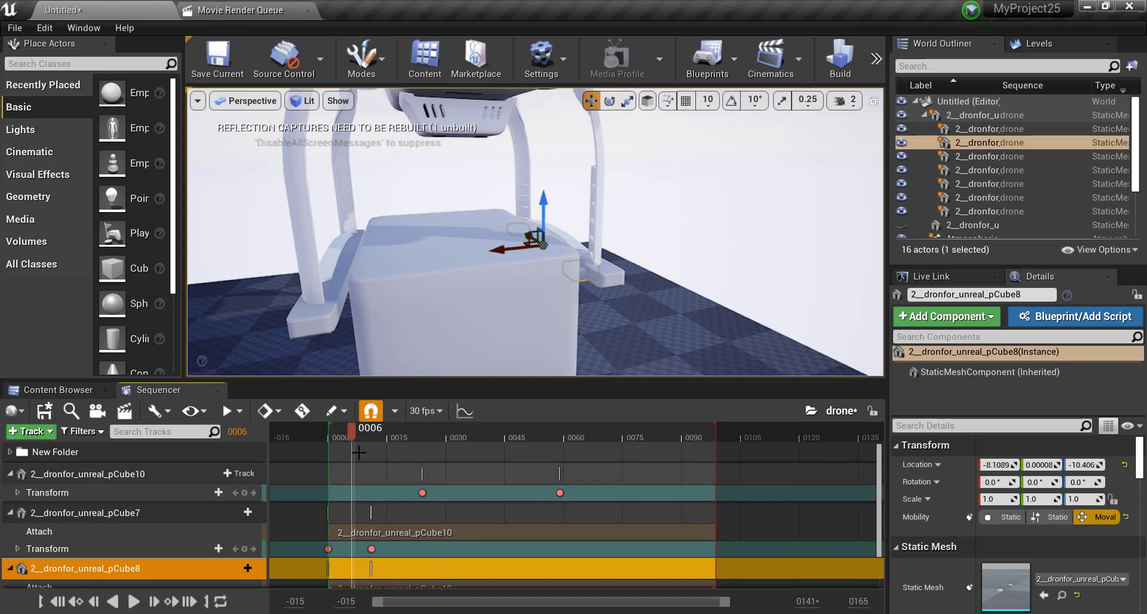
pyautogui.click(10, 513)
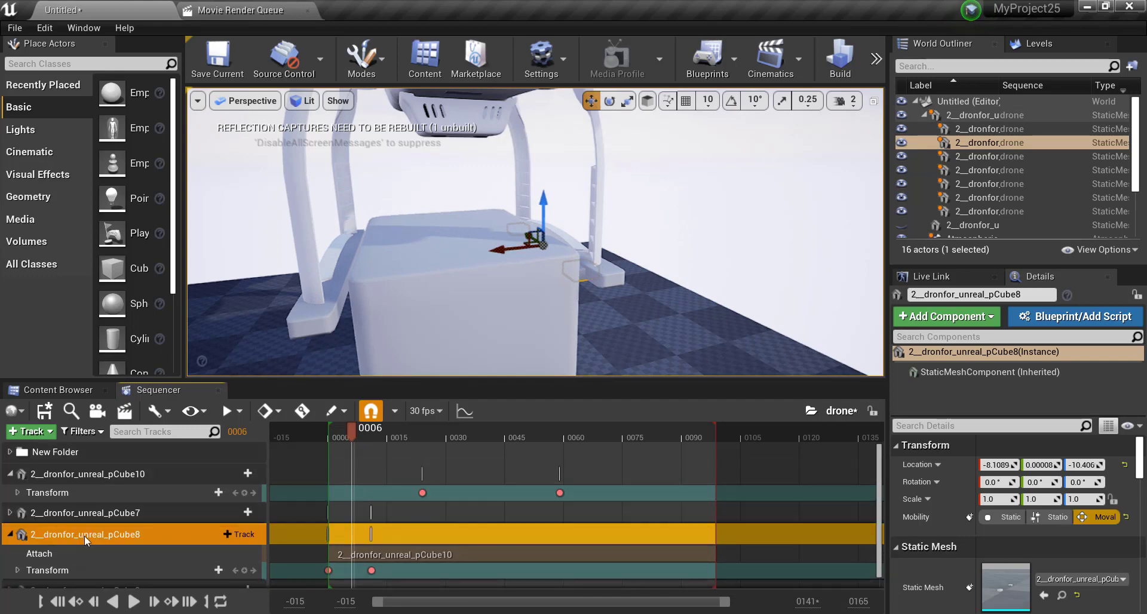
pyautogui.moveTo(499, 251); pyautogui.dragTo(289, 306)
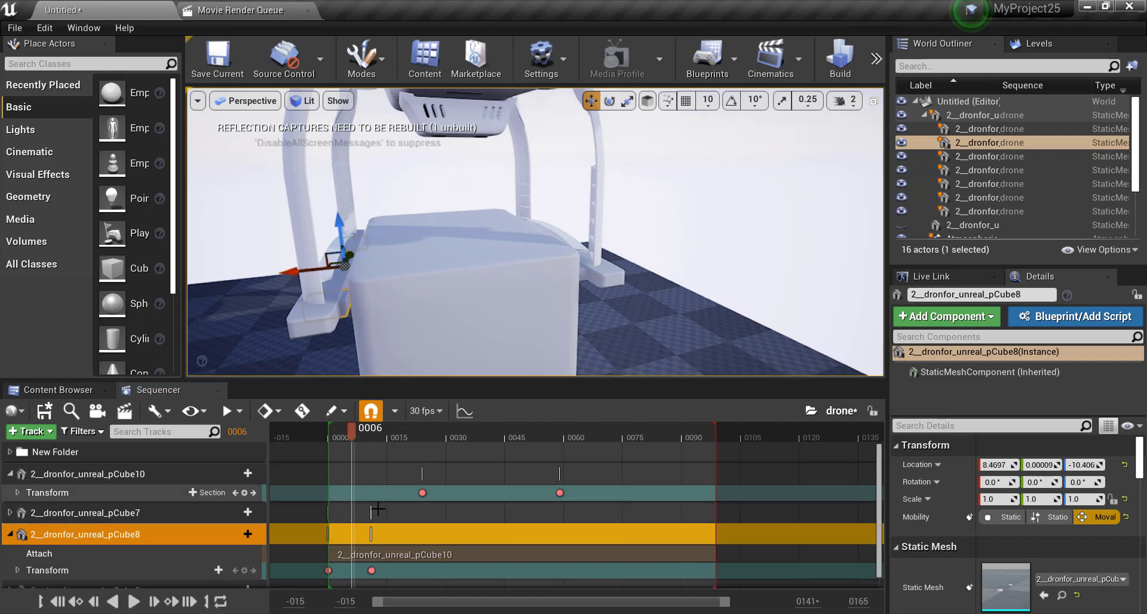
pyautogui.click(57, 605)
pyautogui.moveTo(506, 251); pyautogui.dragTo(312, 297)
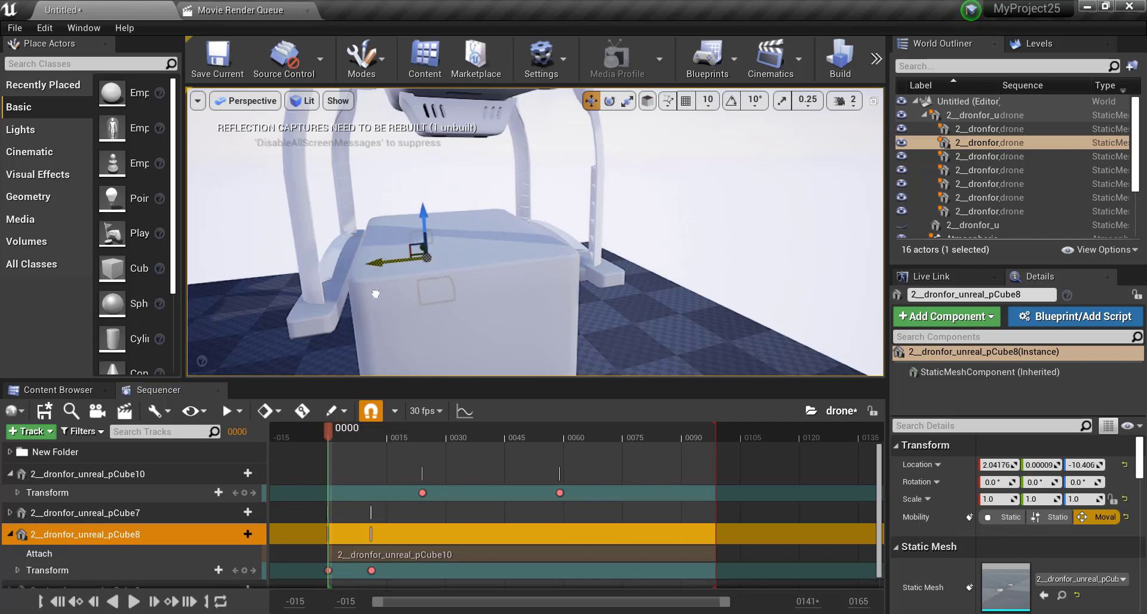
# Delete pCube8's copied keys at frames 0 and 11 and return to frame 0
pyautogui.rightClick(330, 570)
pyautogui.click(363, 561)
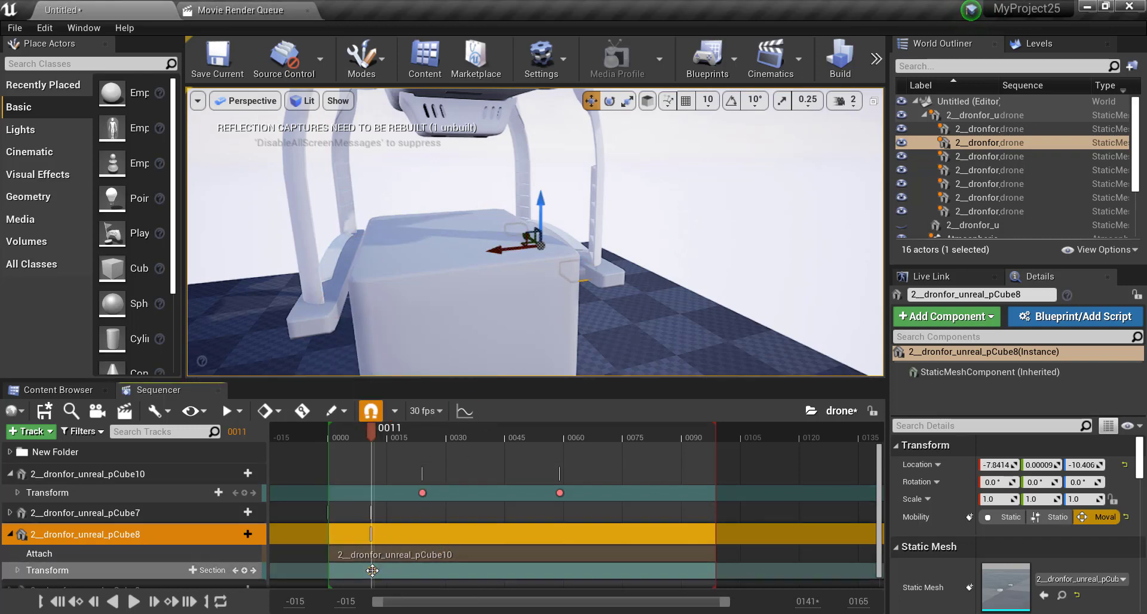
pyautogui.rightClick(371, 570)
pyautogui.click(399, 561)
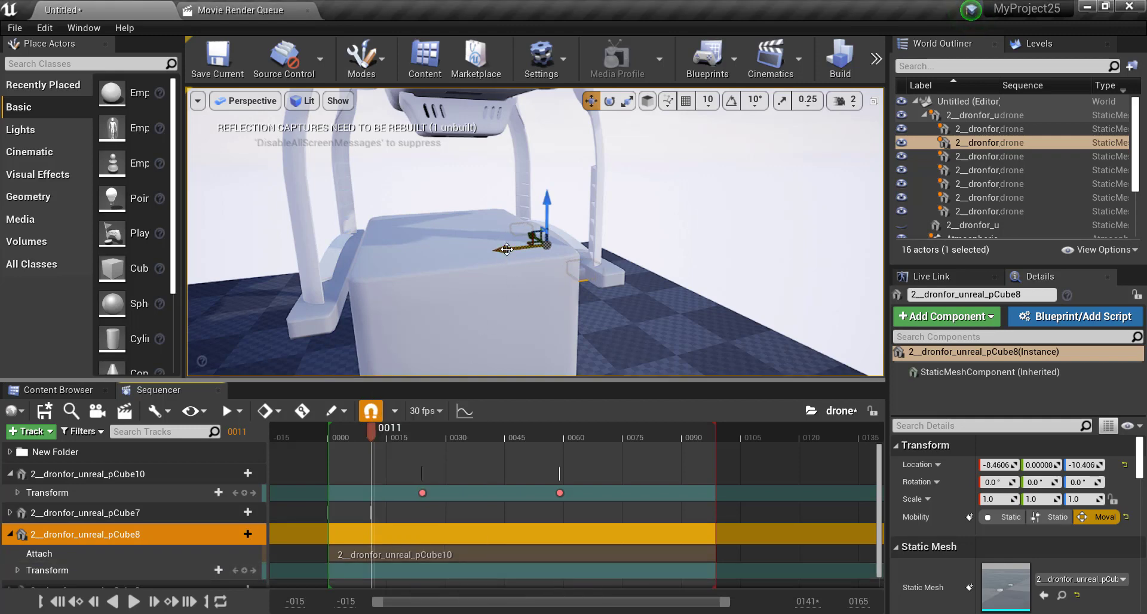
pyautogui.click(83, 584)
# Move pCube8 to the box's other side and key its transform at frame 0
pyautogui.click(58, 601)
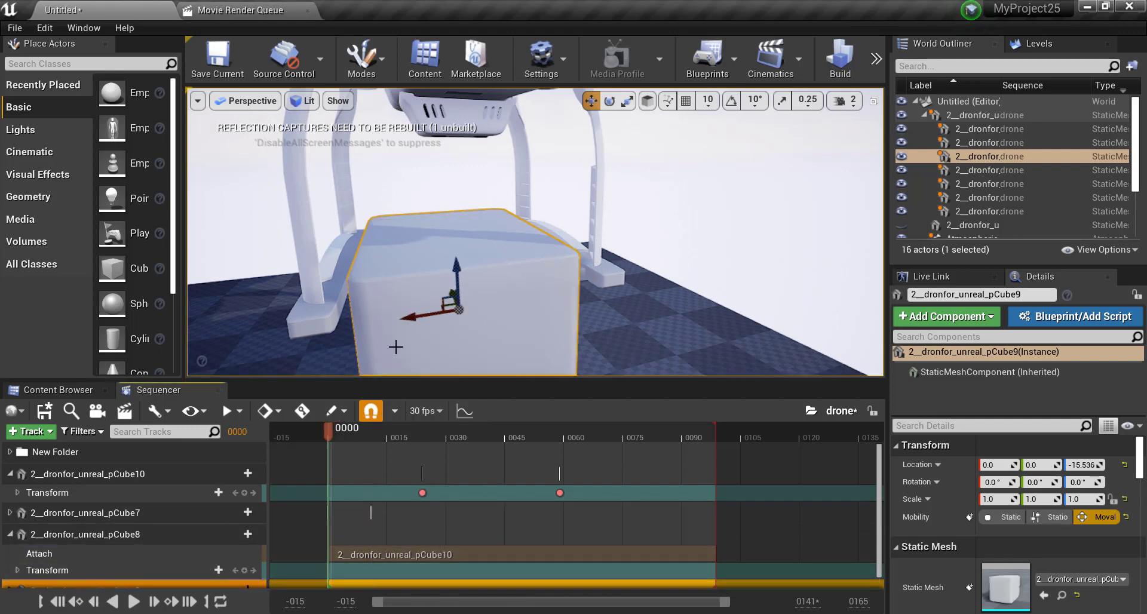
pyautogui.click(197, 534)
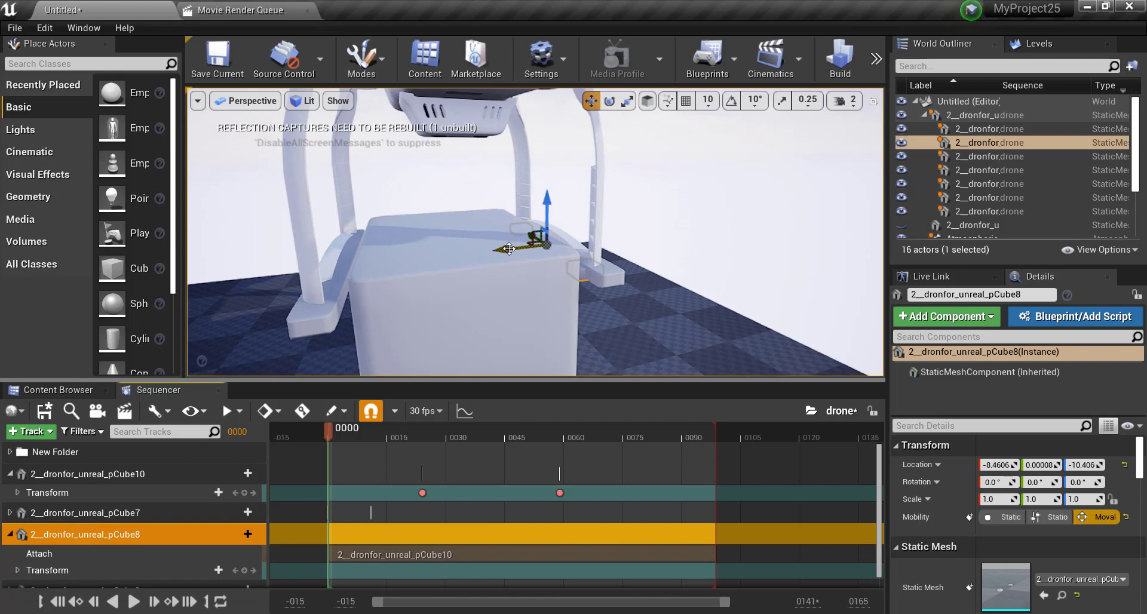
pyautogui.moveTo(509, 248); pyautogui.dragTo(301, 313)
pyautogui.moveTo(350, 333); pyautogui.dragTo(418, 334, button='right')
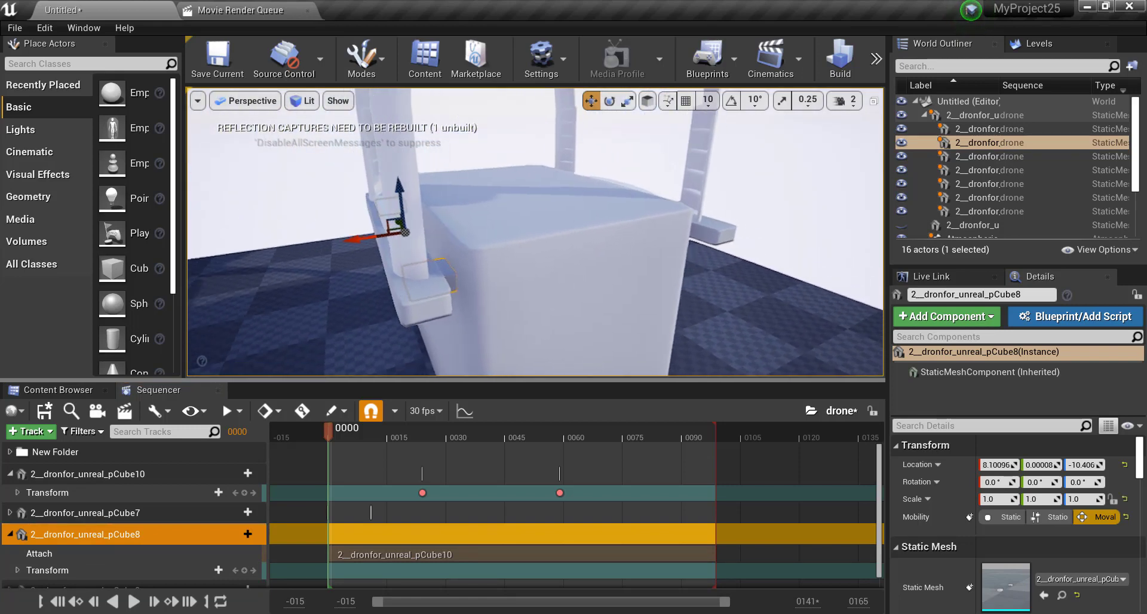
pyautogui.moveTo(419, 335); pyautogui.dragTo(284, 226, button='right')
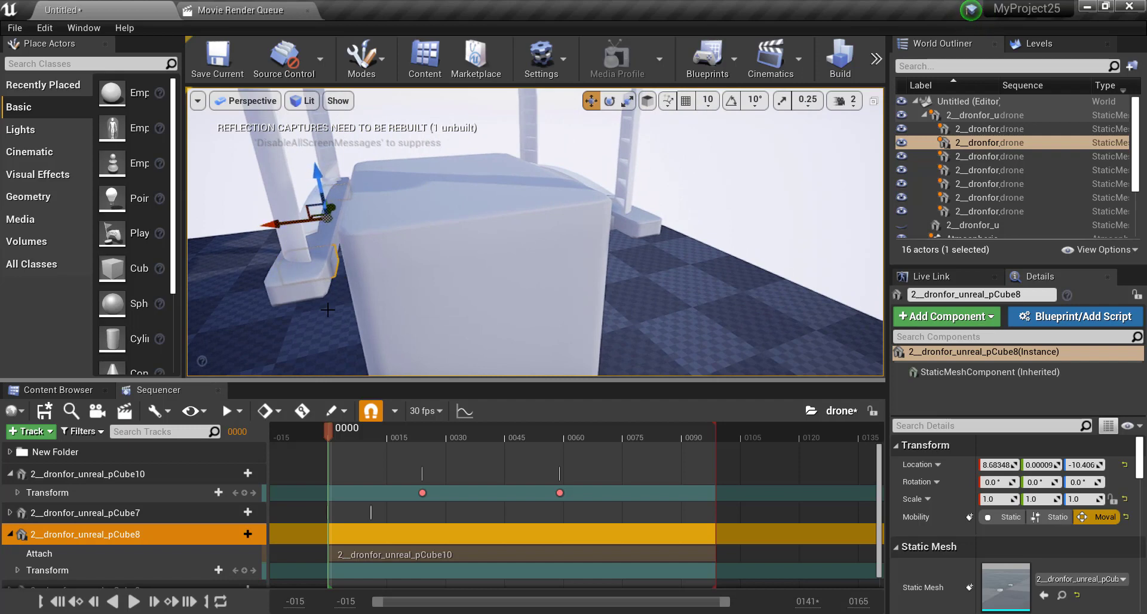
pyautogui.moveTo(327, 310); pyautogui.dragTo(335, 311, button='right')
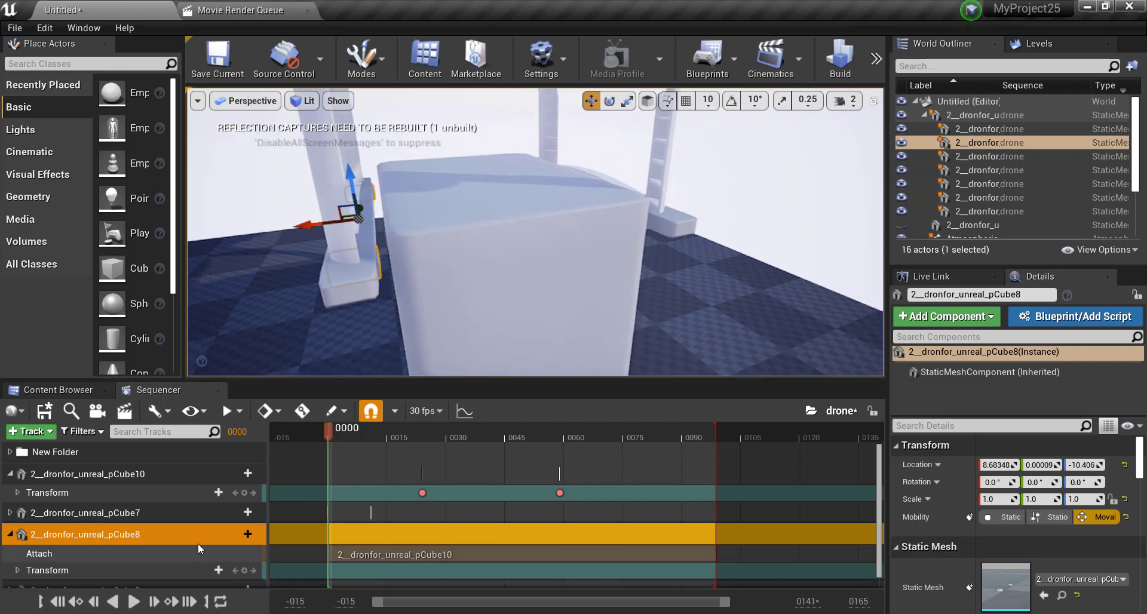
pyautogui.click(244, 571)
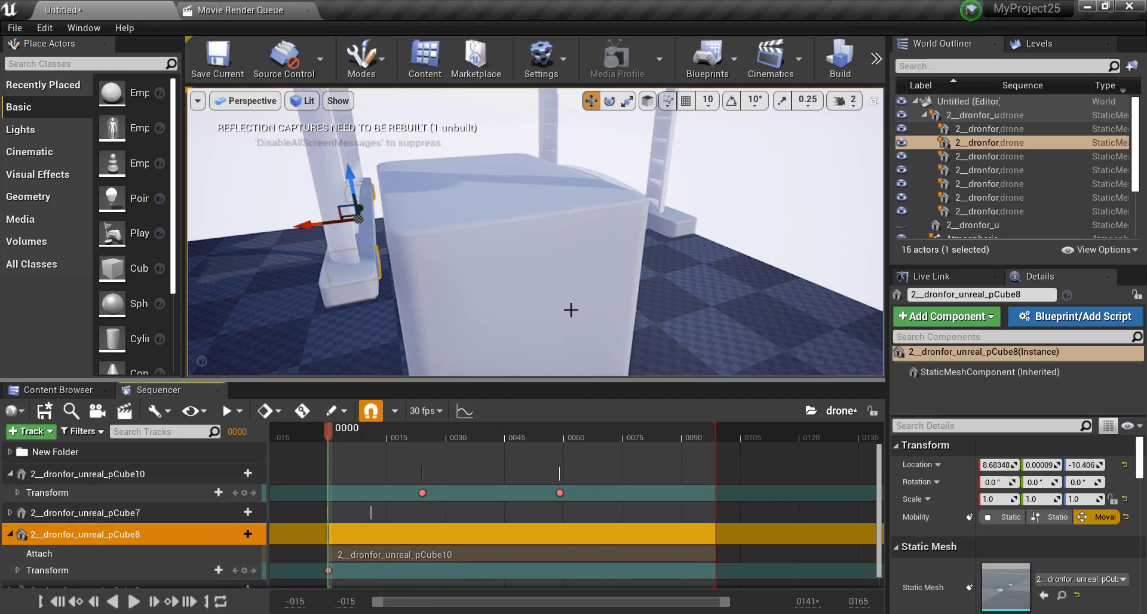
# At frame 11, matching pCube7's key, nudge pCube8 inward to X 8.04893
pyautogui.moveTo(573, 276); pyautogui.dragTo(568, 249, button='right')
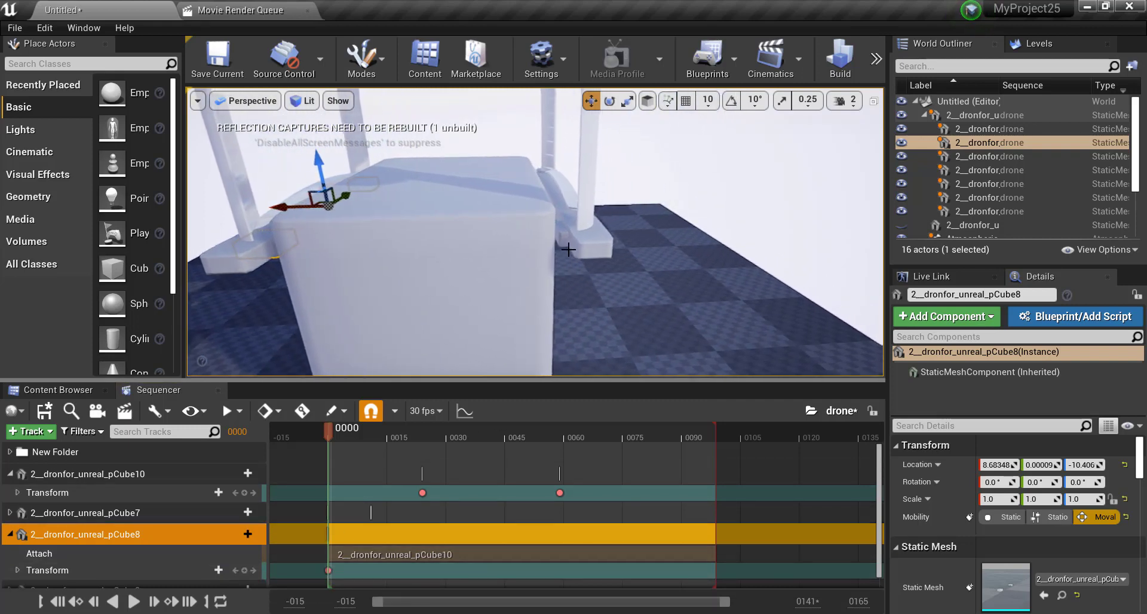
pyautogui.click(563, 239)
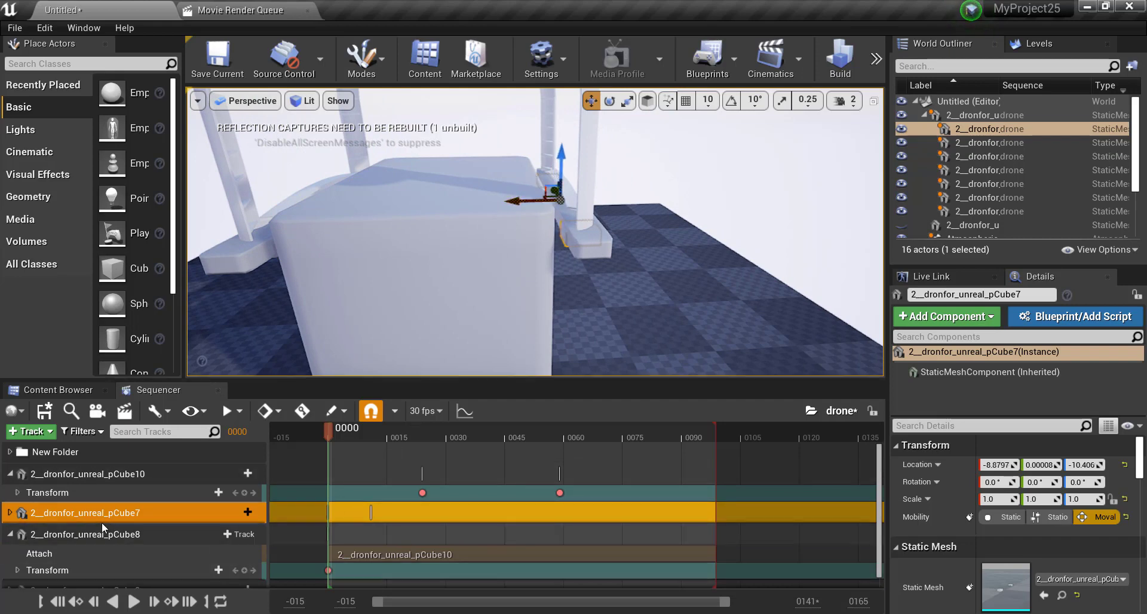
pyautogui.click(11, 513)
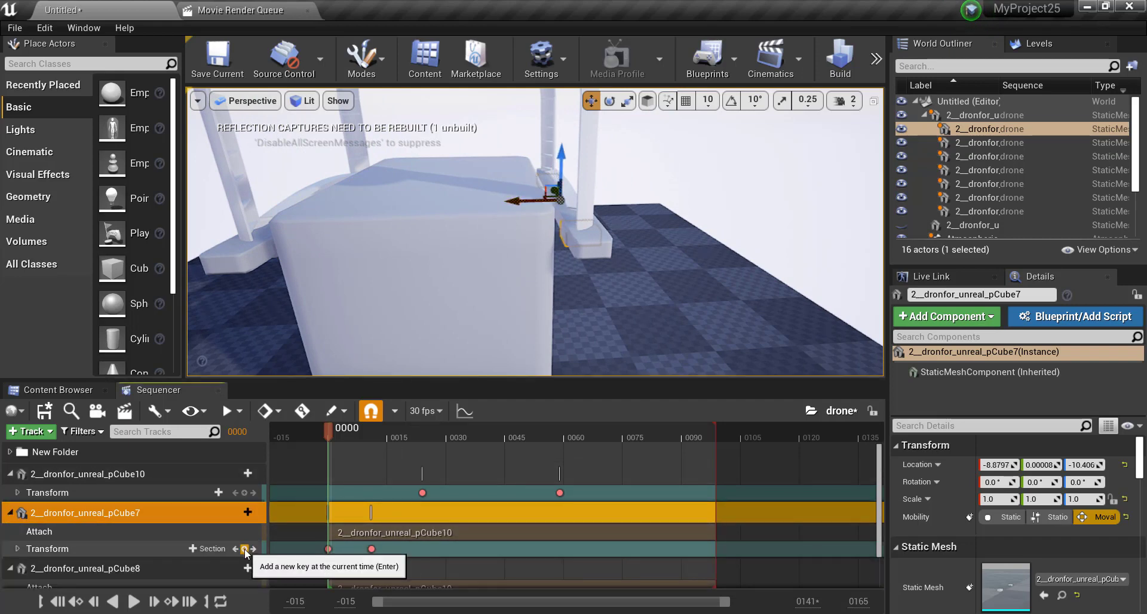
pyautogui.moveTo(273, 281); pyautogui.dragTo(263, 287)
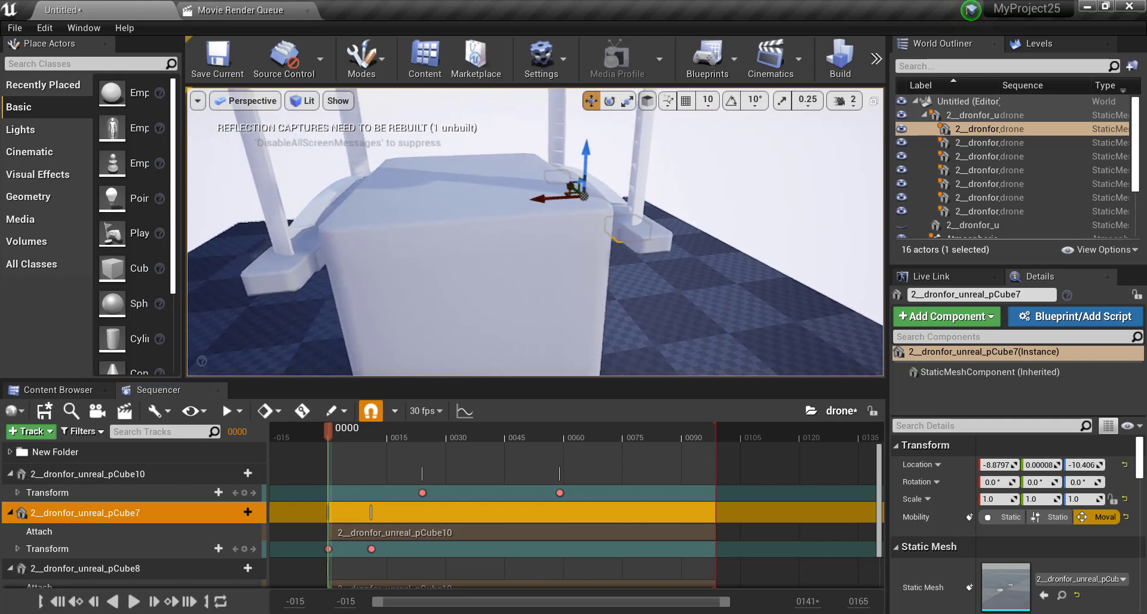
pyautogui.click(81, 566)
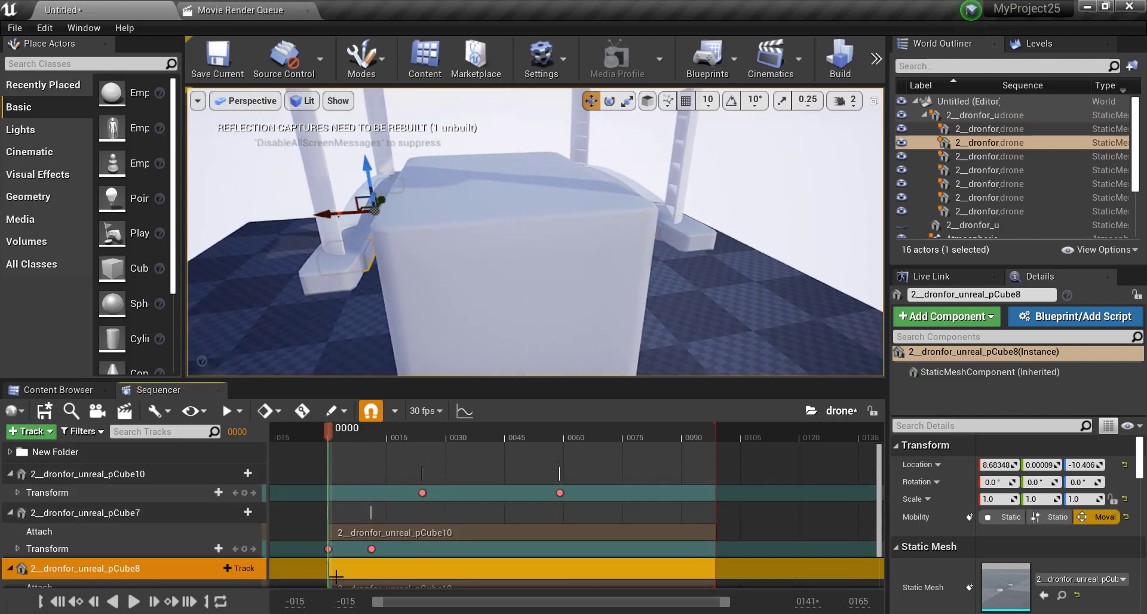
pyautogui.click(372, 548)
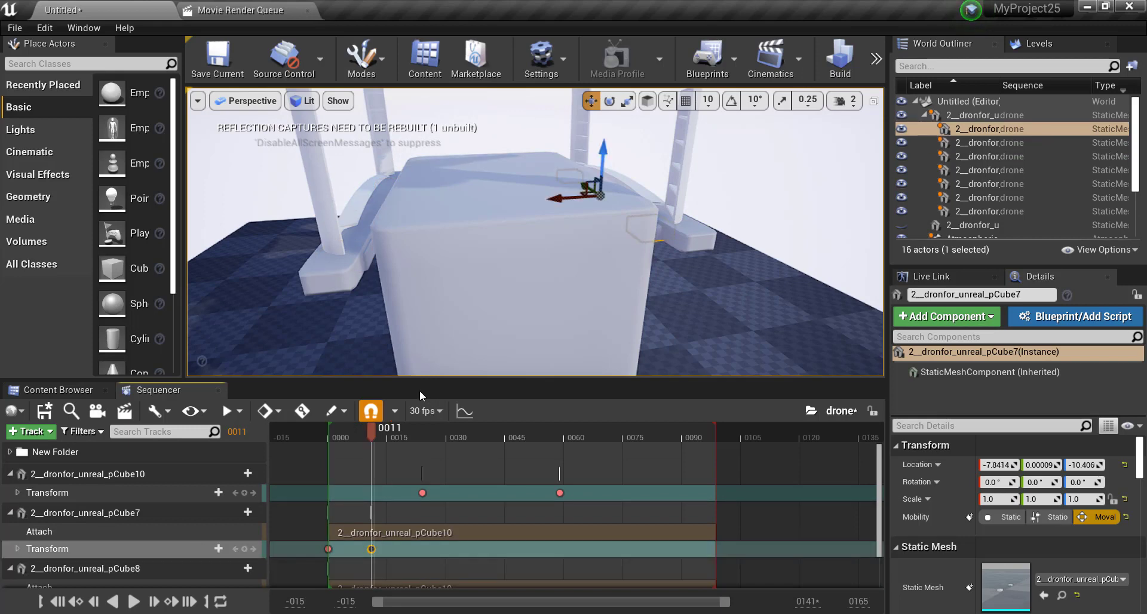
pyautogui.click(364, 256)
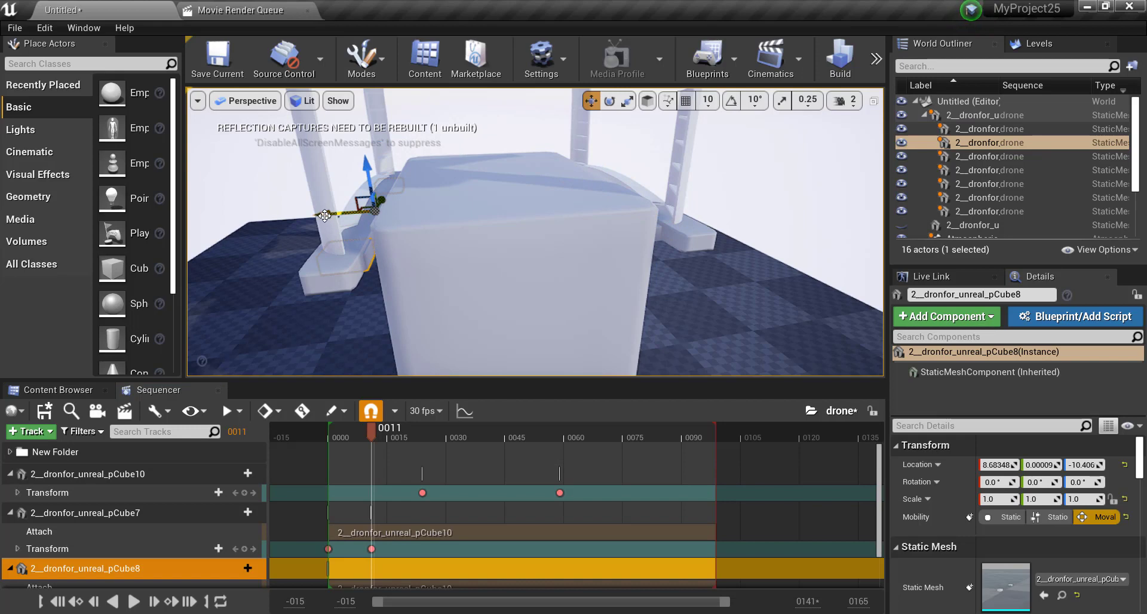
pyautogui.keyDown('shift'); pyautogui.moveTo(331, 234); pyautogui.dragTo(356, 242); pyautogui.keyUp('shift')
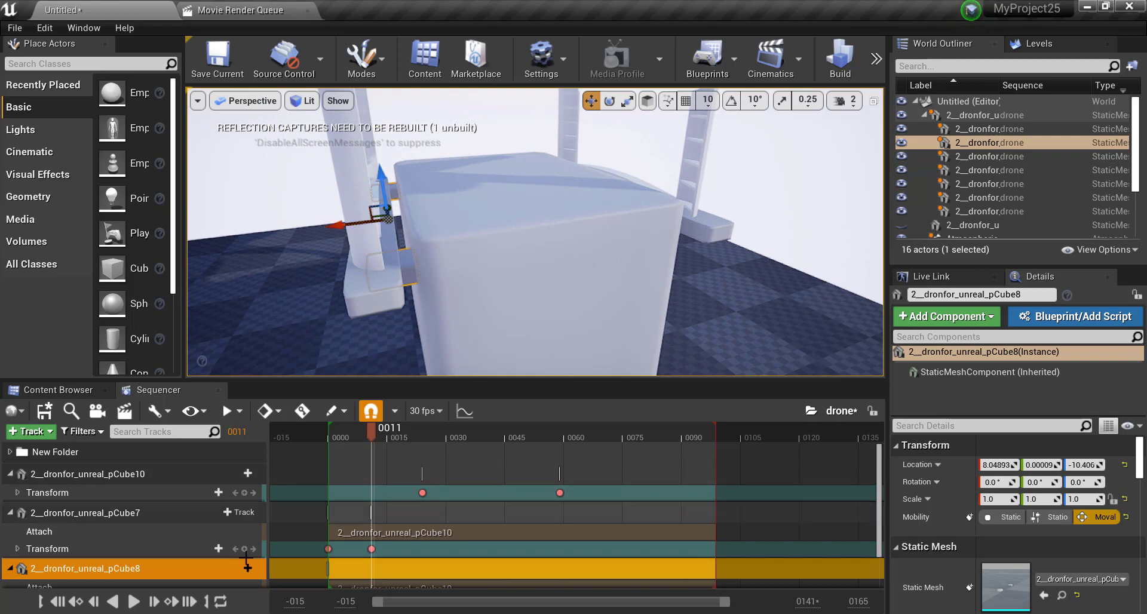
pyautogui.scroll(-2, 124, 550)
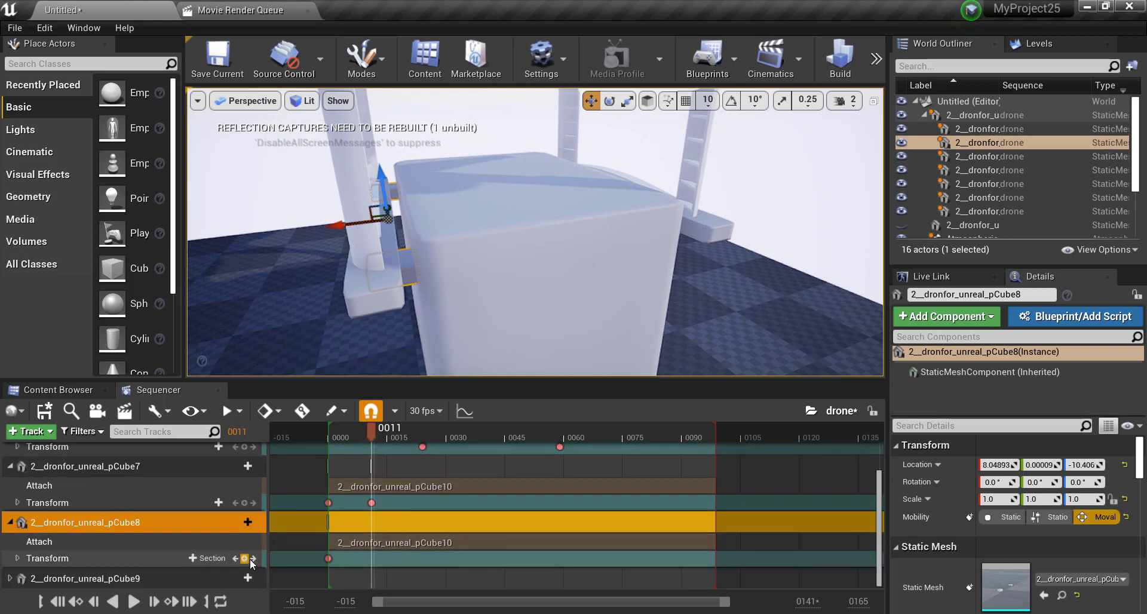
# Play the sequence from the start to watch the drone lift the box, then pause and rewind
pyautogui.click(57, 601)
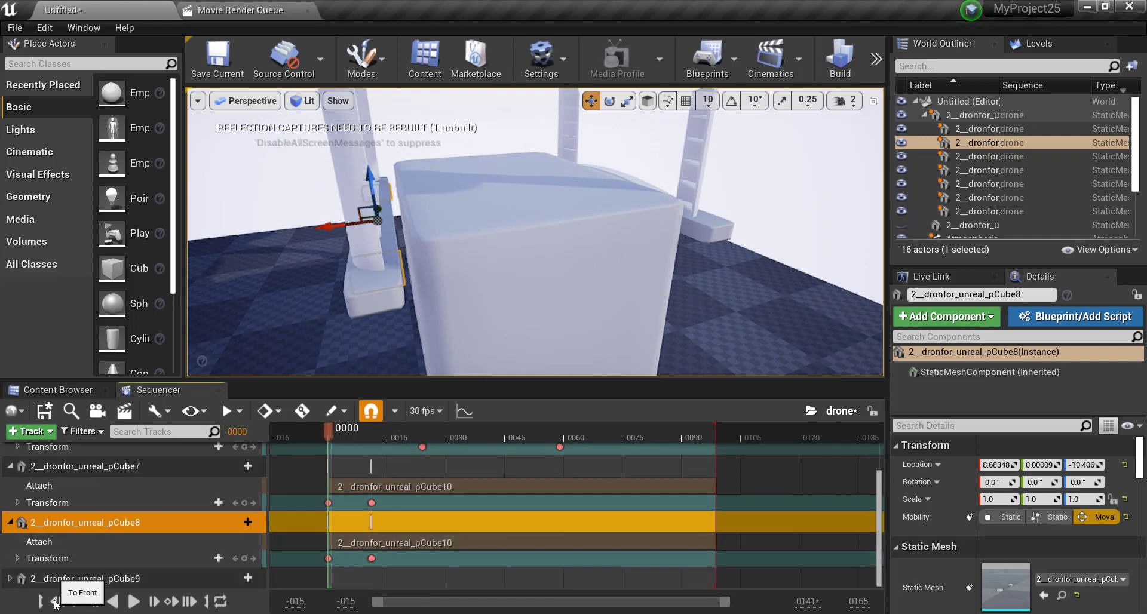
pyautogui.moveTo(534, 346); pyautogui.dragTo(513, 349, button='right')
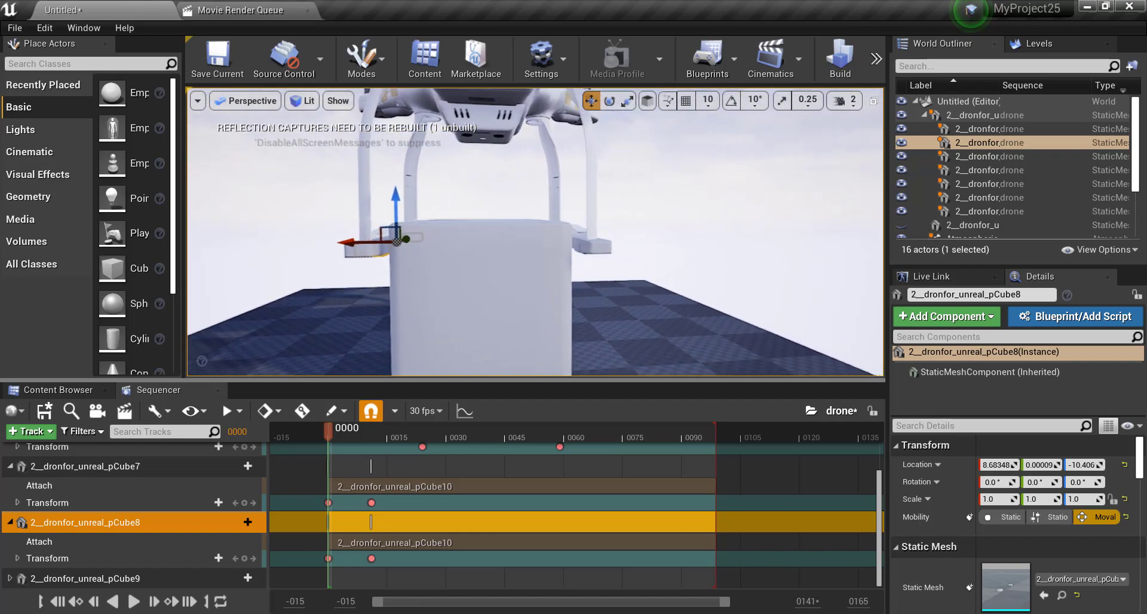
pyautogui.click(725, 259)
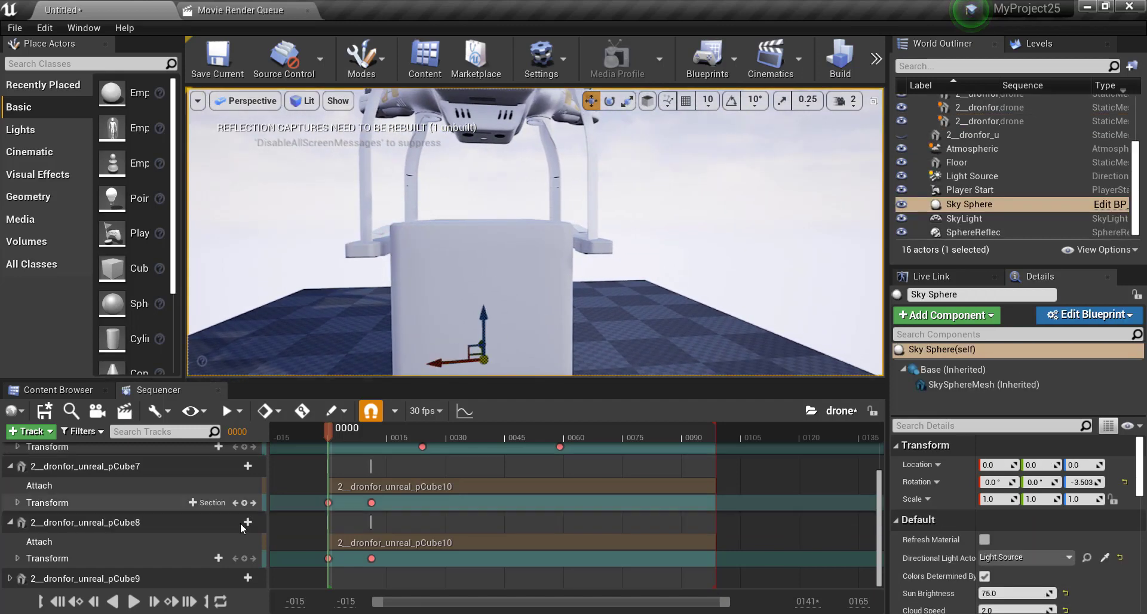
pyautogui.click(134, 603)
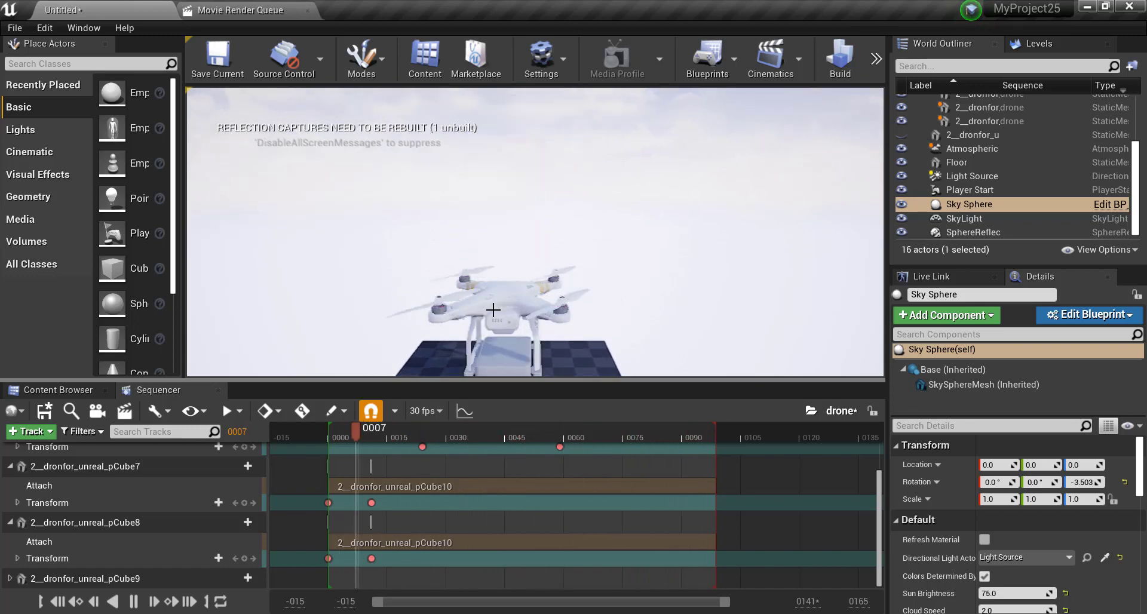
pyautogui.click(139, 605)
pyautogui.click(54, 604)
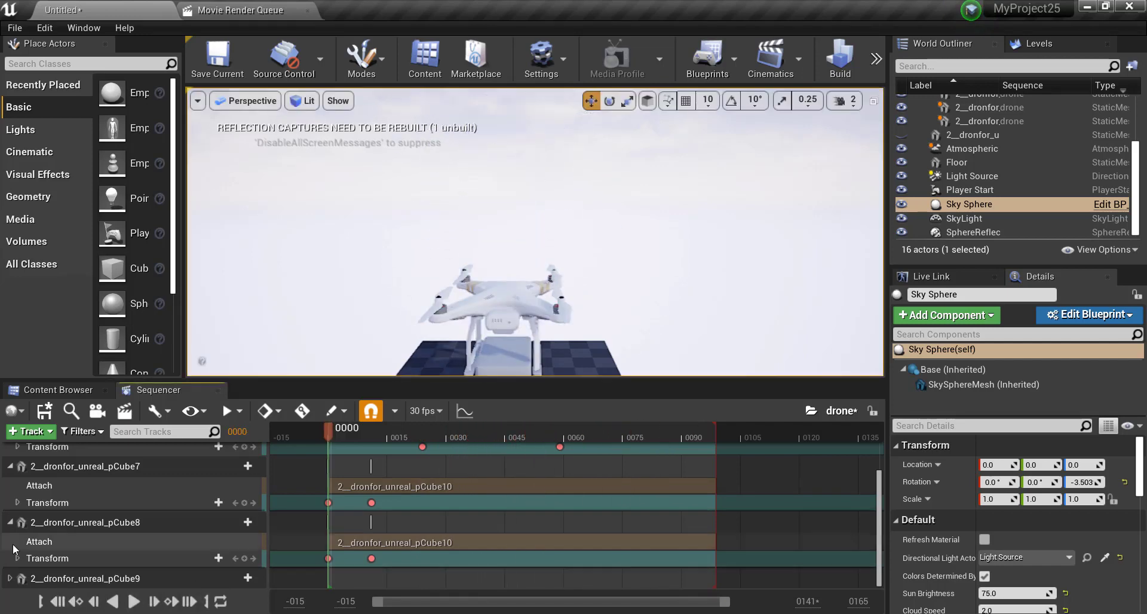
# Collapse the pCube7, pCube8 and pCube10 tracks
pyautogui.click(17, 524)
pyautogui.click(10, 468)
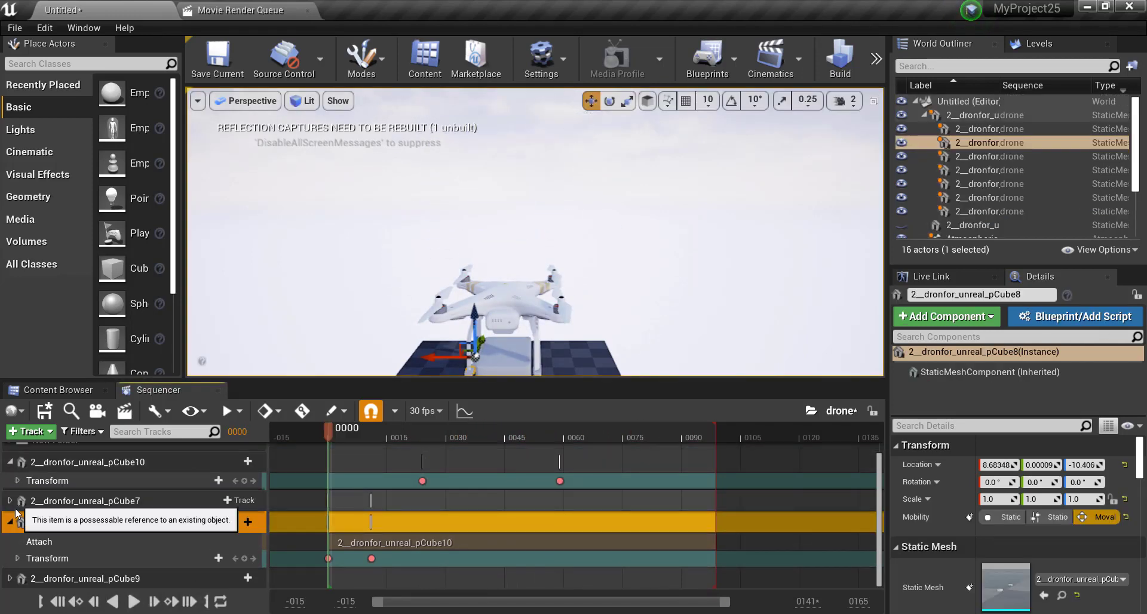
pyautogui.click(10, 523)
pyautogui.click(10, 475)
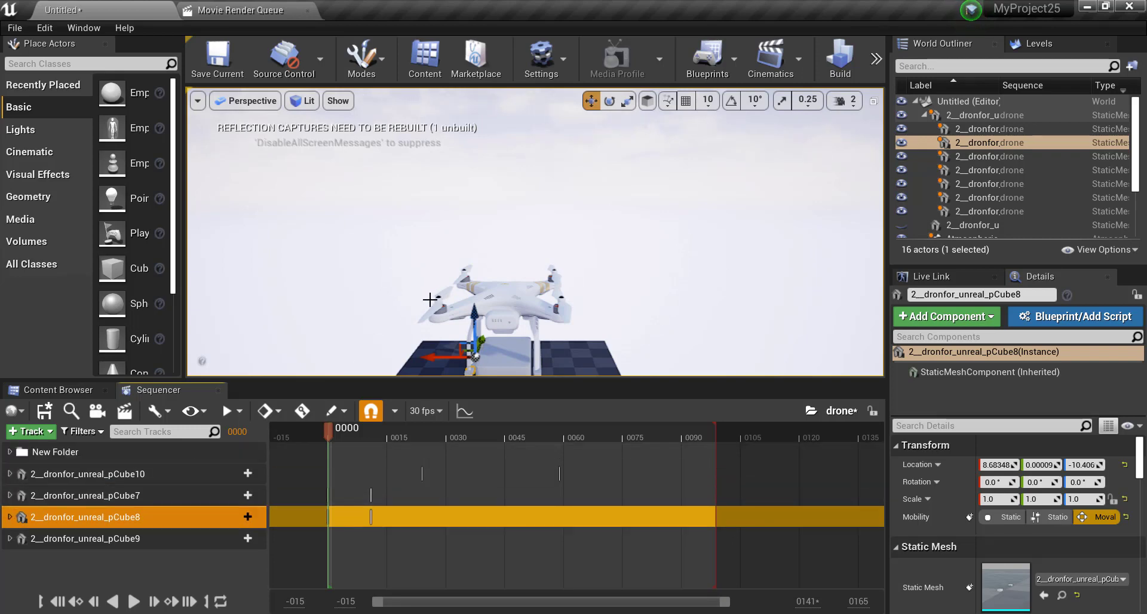
# Save the level as 'drone' in /Game/MilitaryDrone/Maps, and save the drone sequence too
pyautogui.hotkey('ctrl', 's')
pyautogui.write('drone')
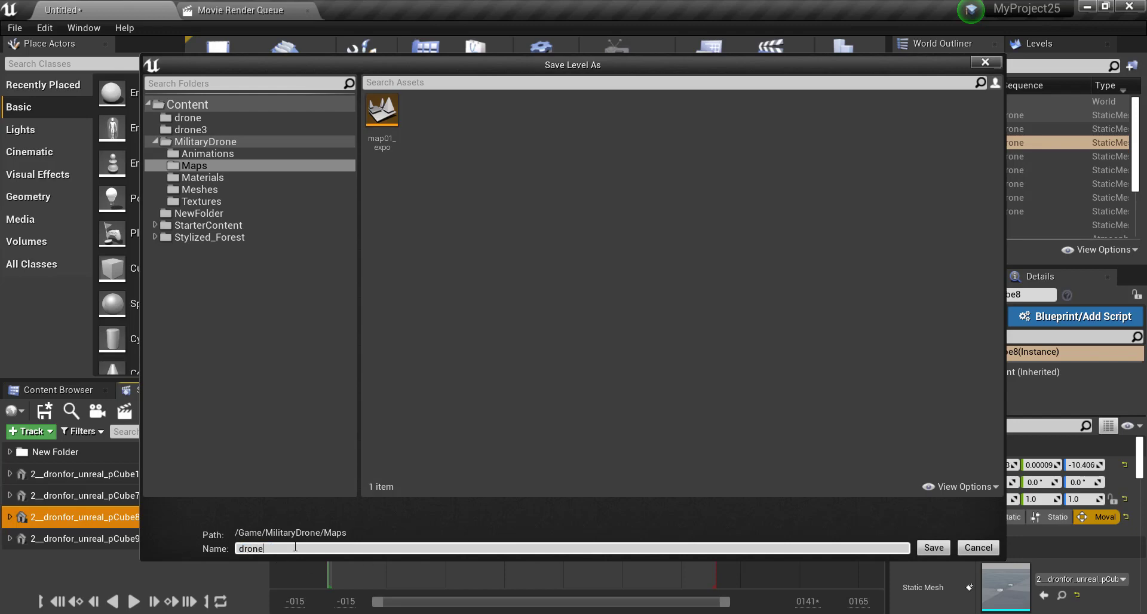
pyautogui.press('Return')
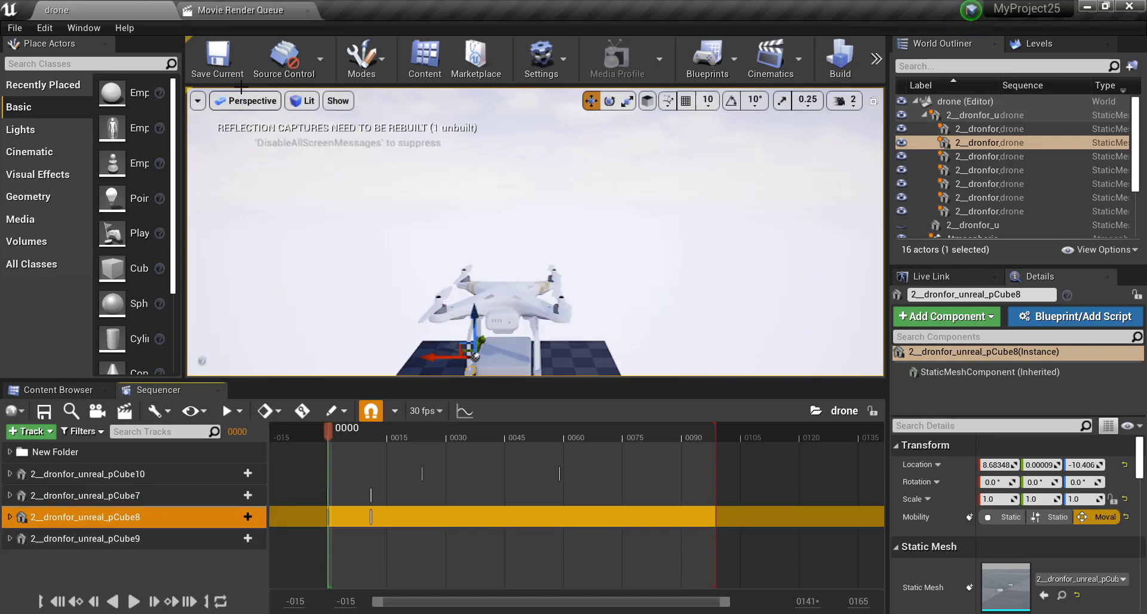
pyautogui.click(217, 57)
pyautogui.click(43, 411)
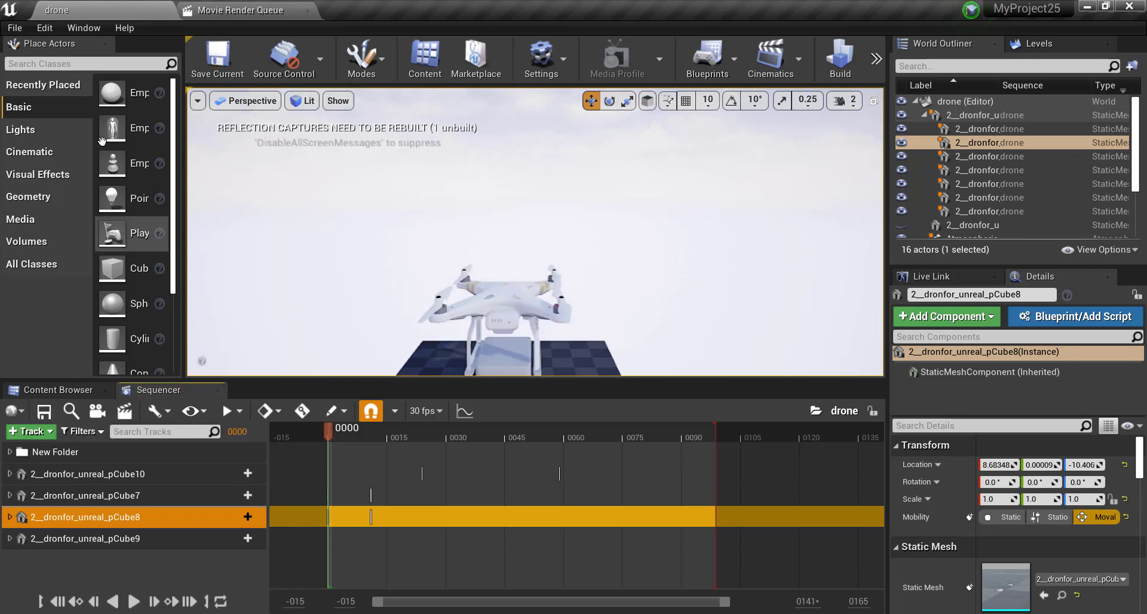
pyautogui.click(17, 27)
pyautogui.click(36, 132)
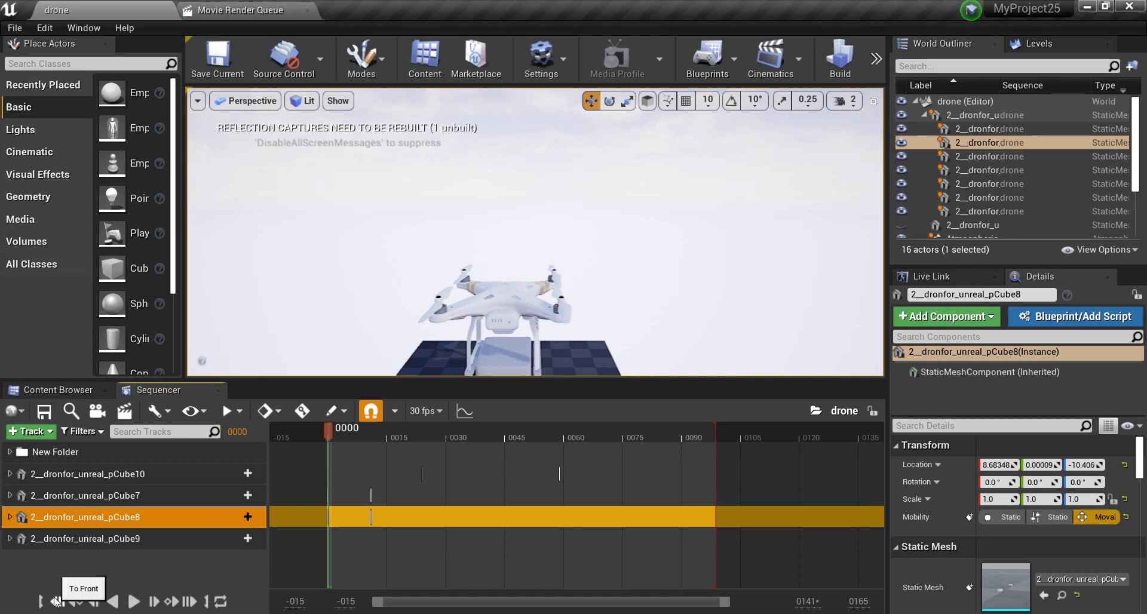
# Play the drone sequence, stop it, and return the playhead to the first frame
pyautogui.click(130, 602)
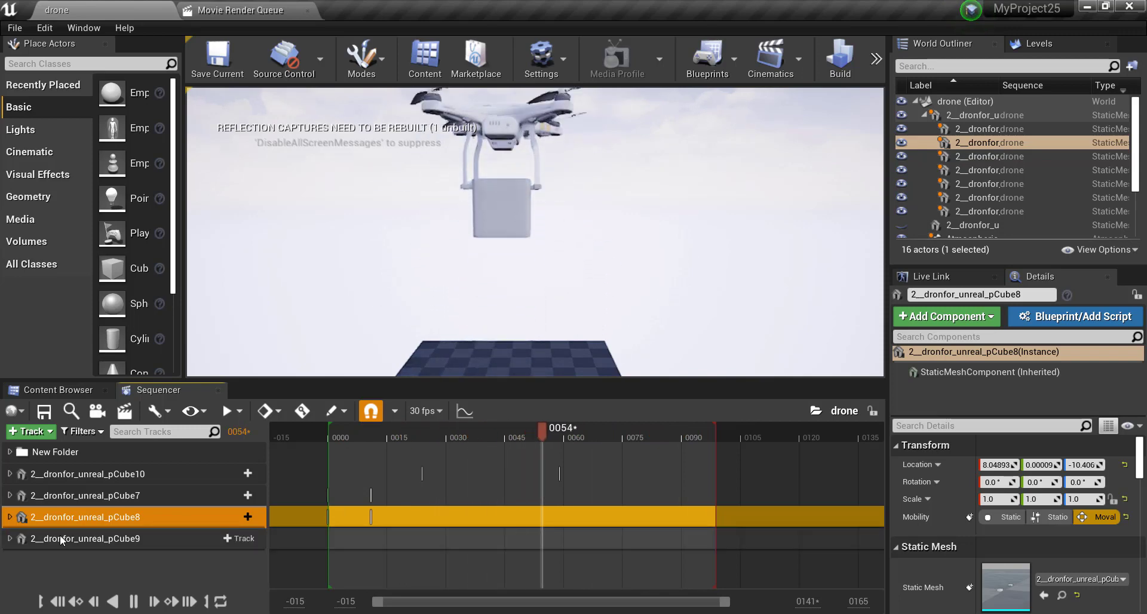
pyautogui.click(134, 601)
pyautogui.click(57, 601)
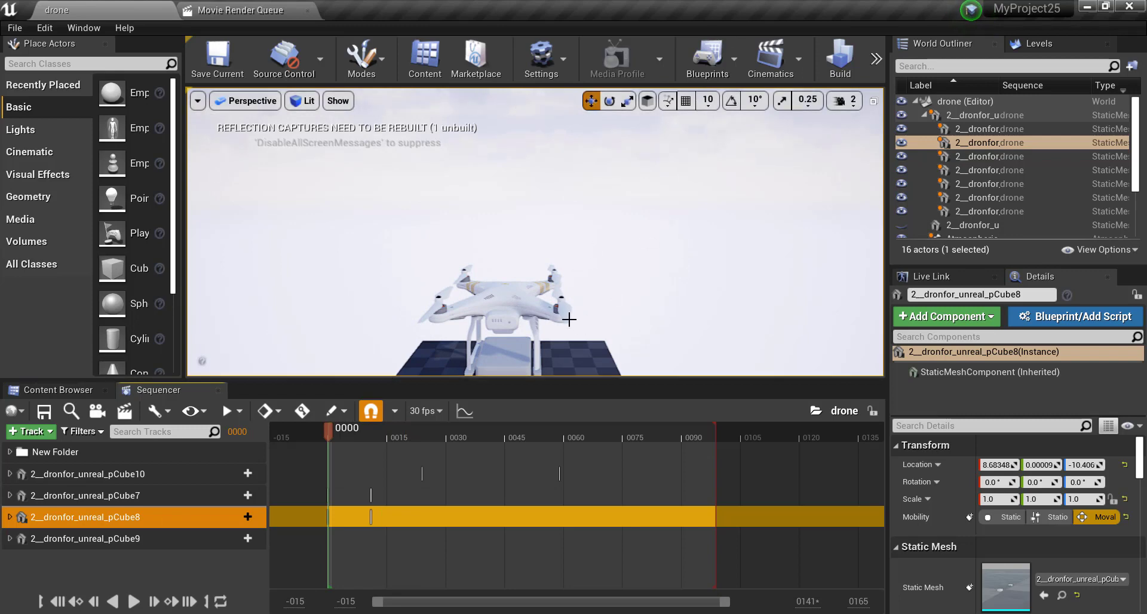
# From below the drone, drag the copper material from the drone3 folder onto the drone arm
pyautogui.moveTo(526, 286); pyautogui.dragTo(494, 284, button='right')
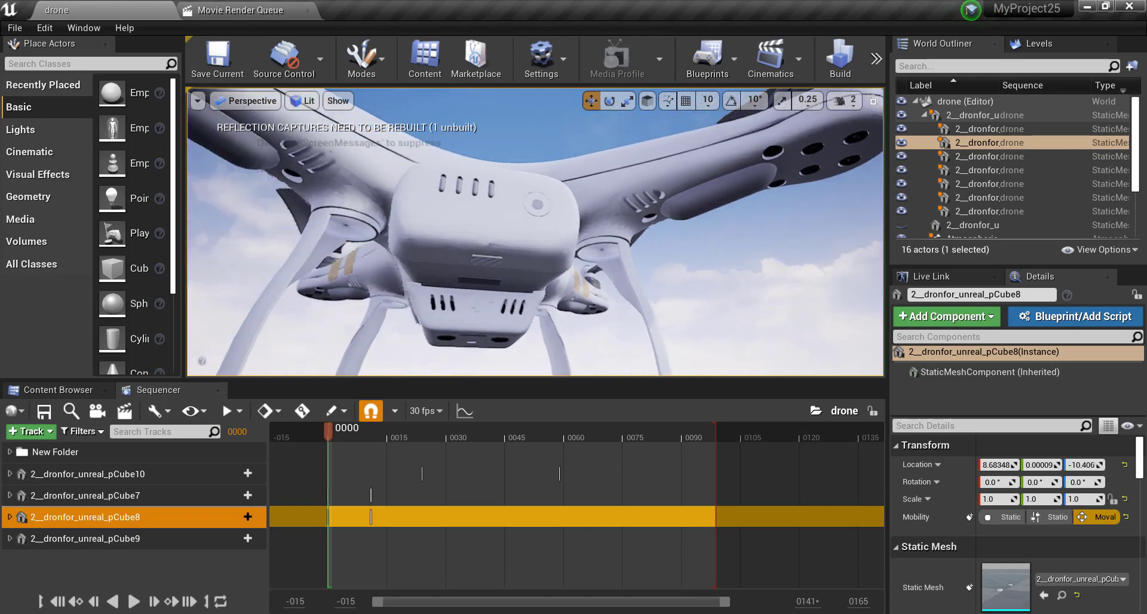
pyautogui.moveTo(289, 315); pyautogui.dragTo(289, 315, button='right')
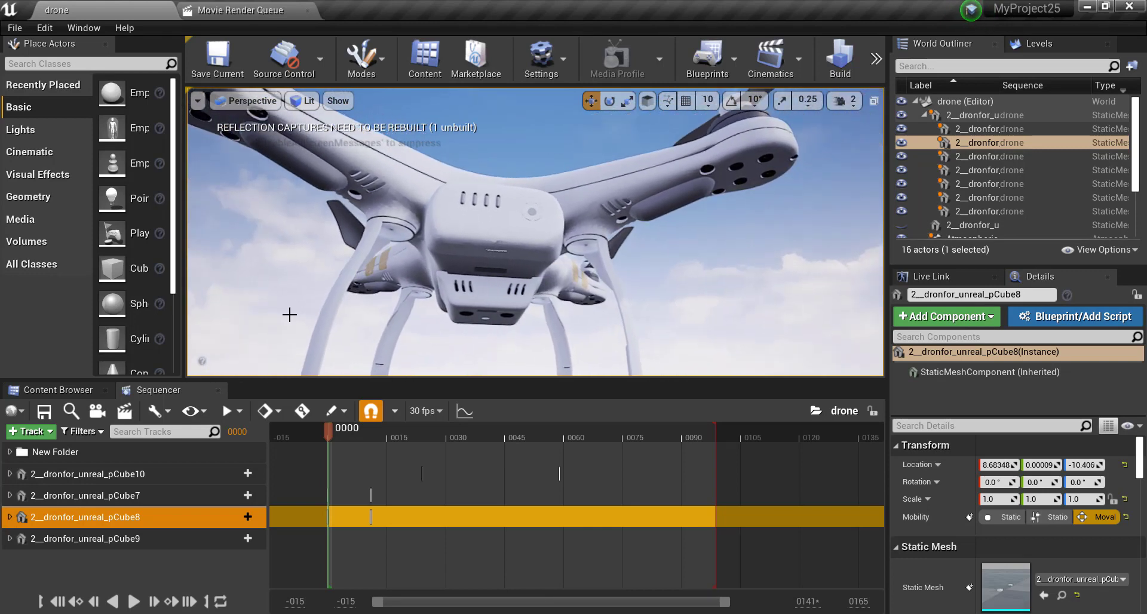
pyautogui.click(63, 394)
pyautogui.click(445, 481)
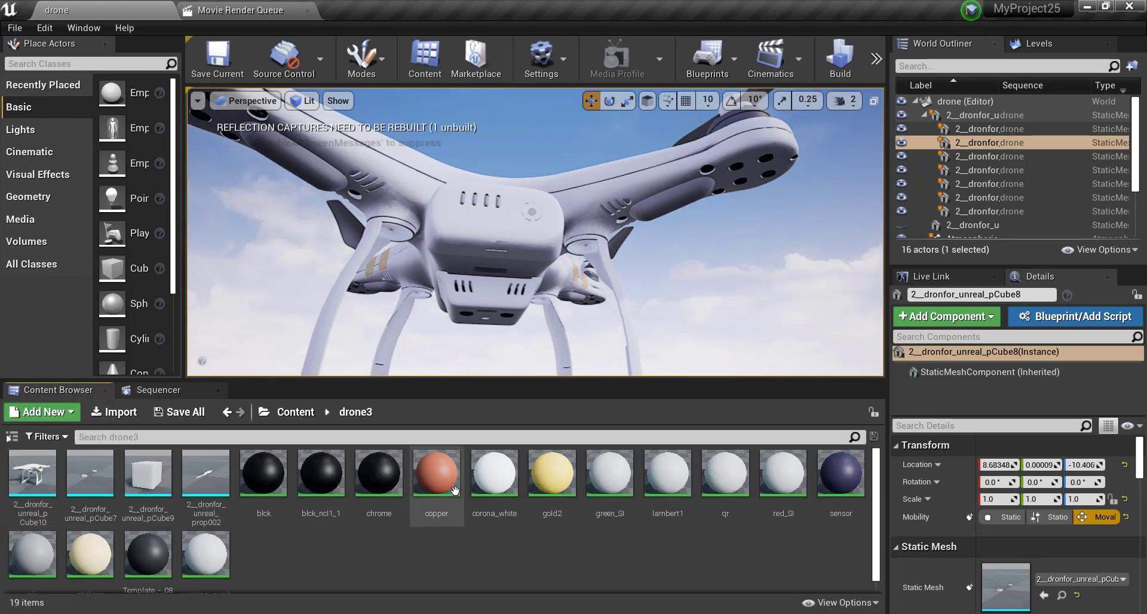
pyautogui.moveTo(448, 482); pyautogui.dragTo(682, 200)
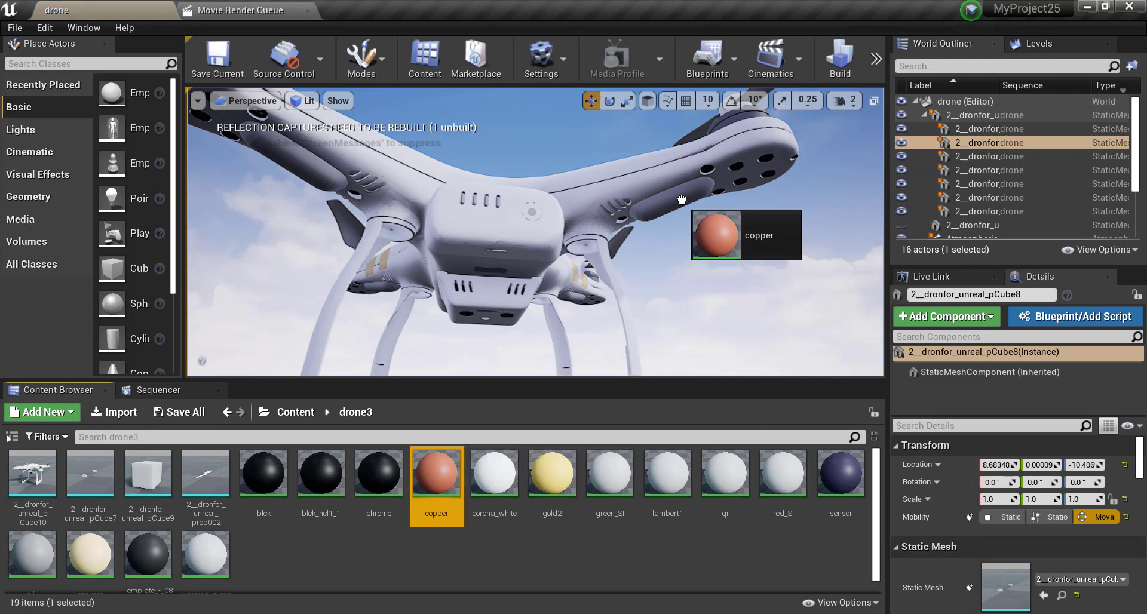
# In the copper material graph, add a Constant3Vector wired into Emissive Color
pyautogui.doubleClick(440, 489)
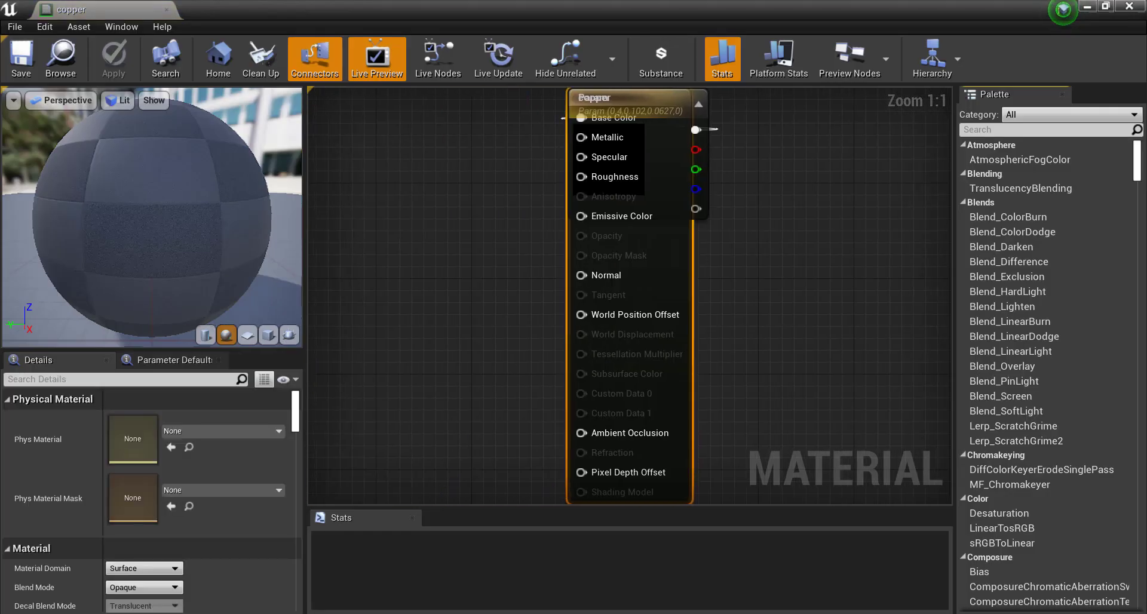
pyautogui.moveTo(764, 209); pyautogui.dragTo(609, 257)
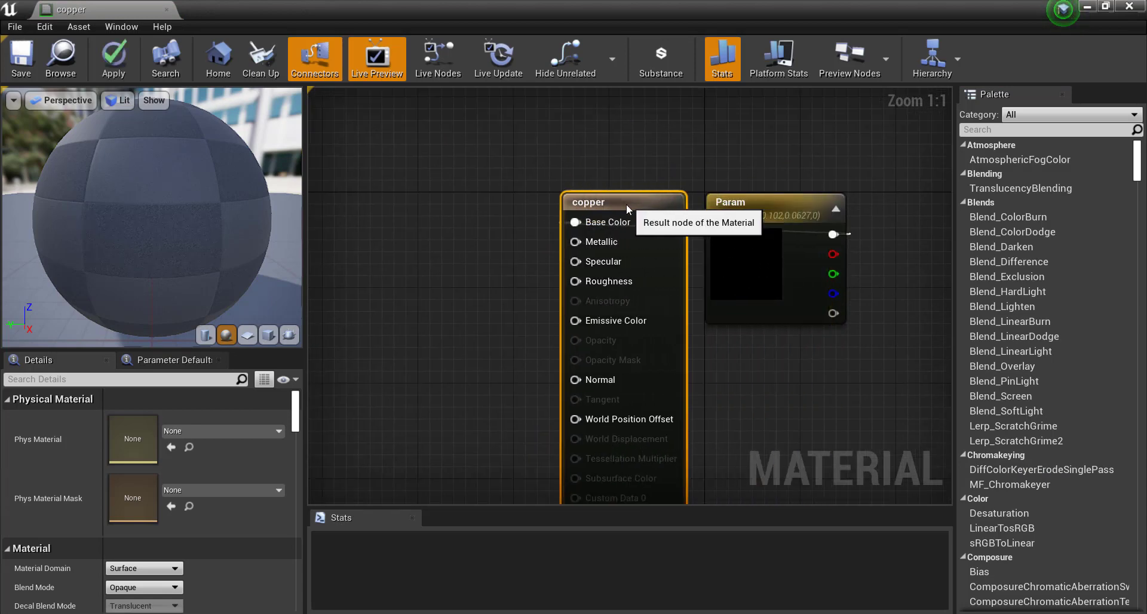
pyautogui.moveTo(771, 206); pyautogui.dragTo(413, 260)
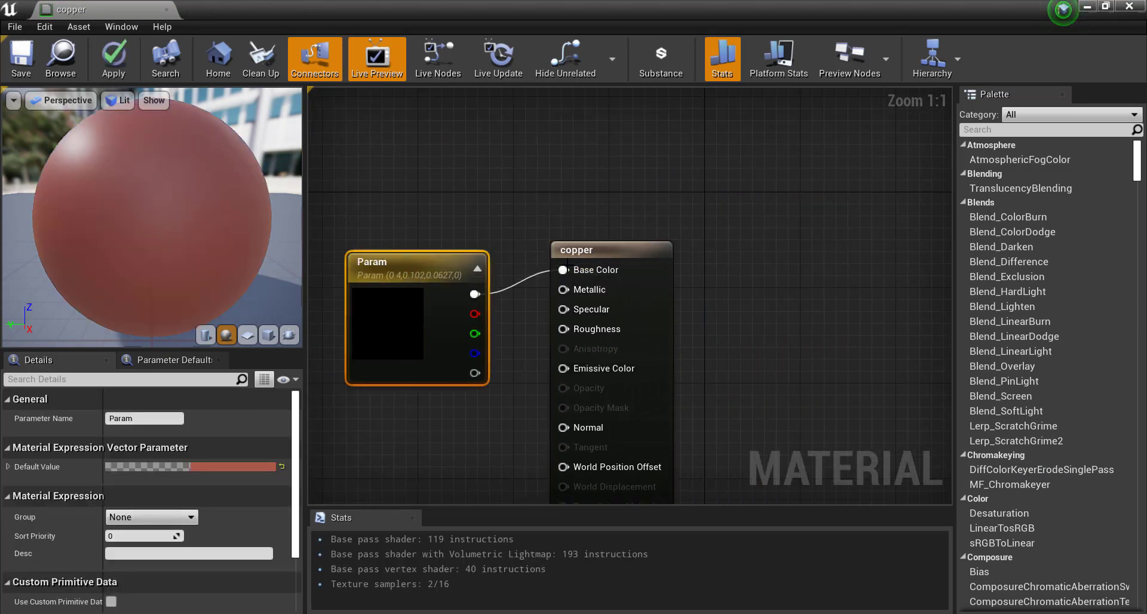
pyautogui.moveTo(598, 250); pyautogui.dragTo(765, 217)
pyautogui.moveTo(440, 275)
pyautogui.mouseDown()
pyautogui.moveTo(474, 206)
pyautogui.moveTo(474, 218)
pyautogui.mouseUp()
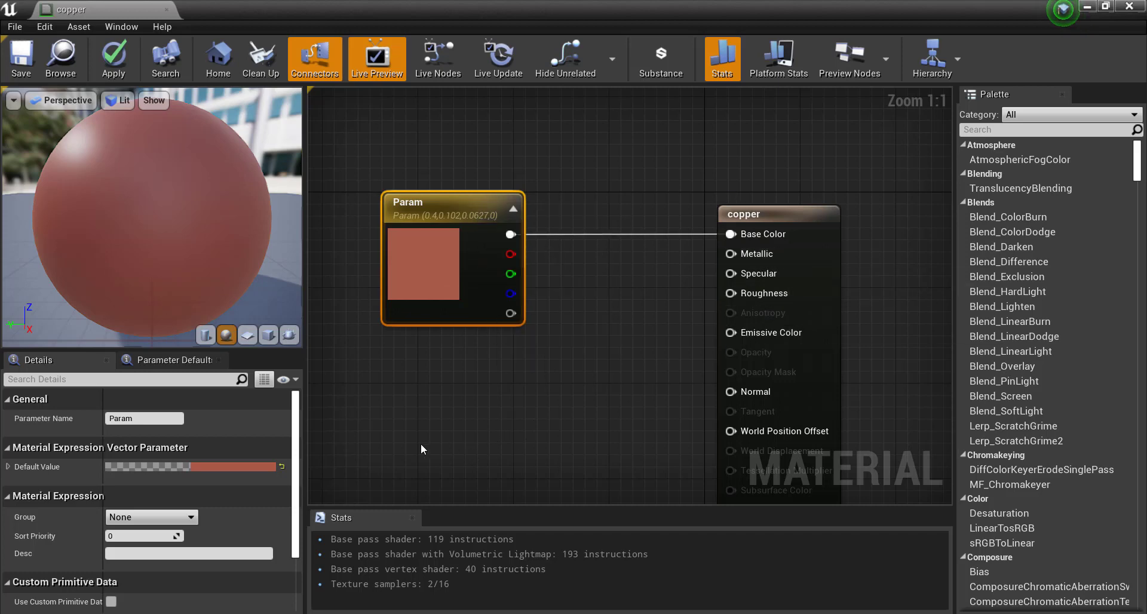
pyautogui.click(447, 425)
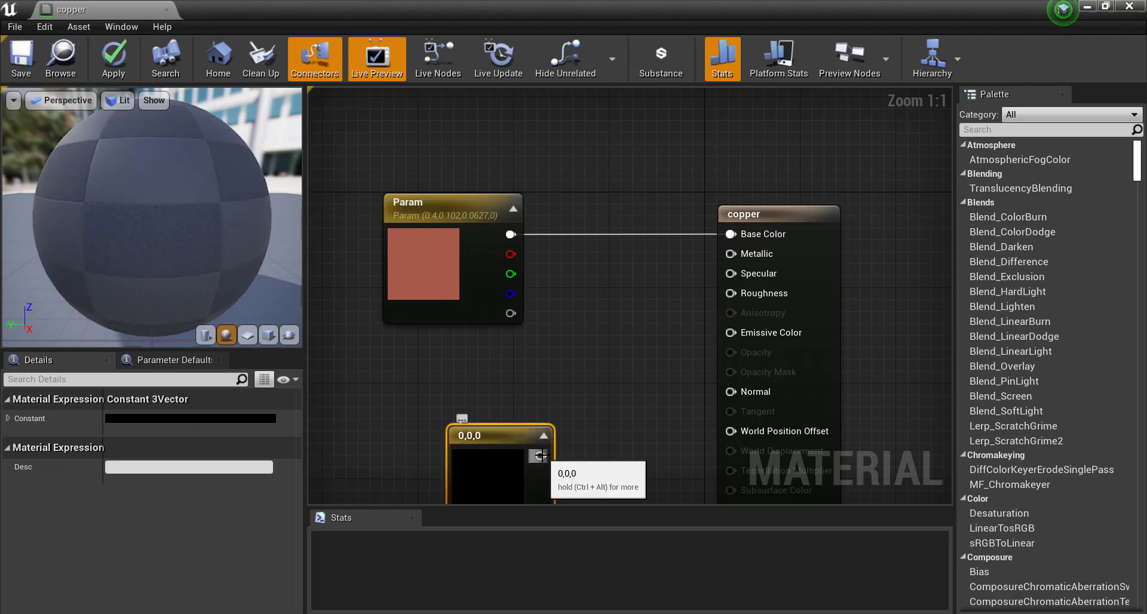
pyautogui.moveTo(540, 456); pyautogui.dragTo(730, 332)
pyautogui.moveTo(492, 480); pyautogui.dragTo(522, 402)
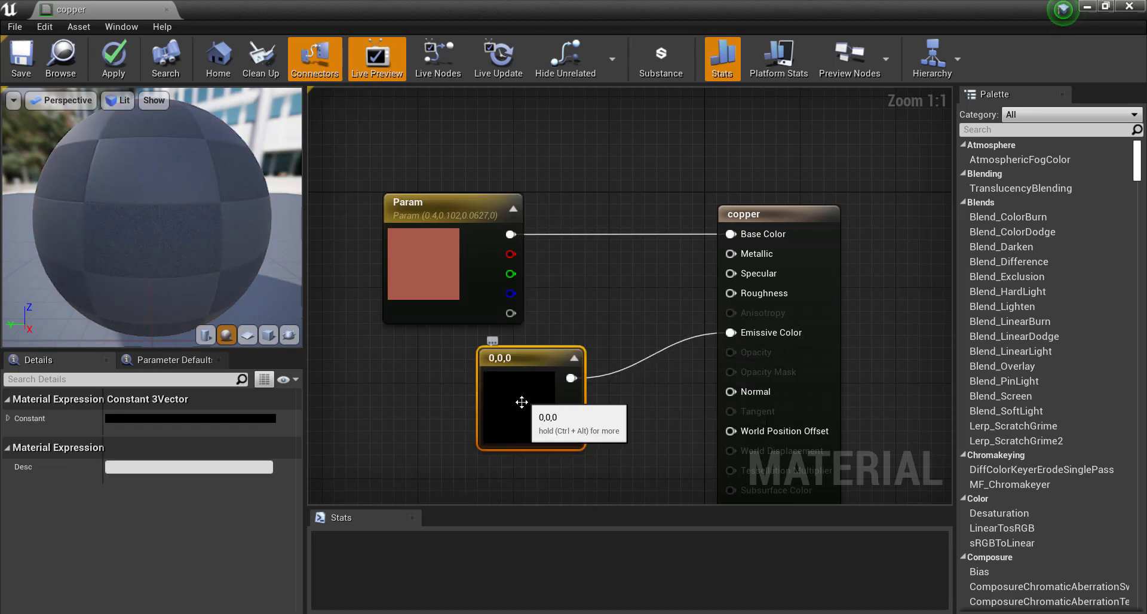
# Set the constant to full red (1,0,0) and save the copper material
pyautogui.click(220, 421)
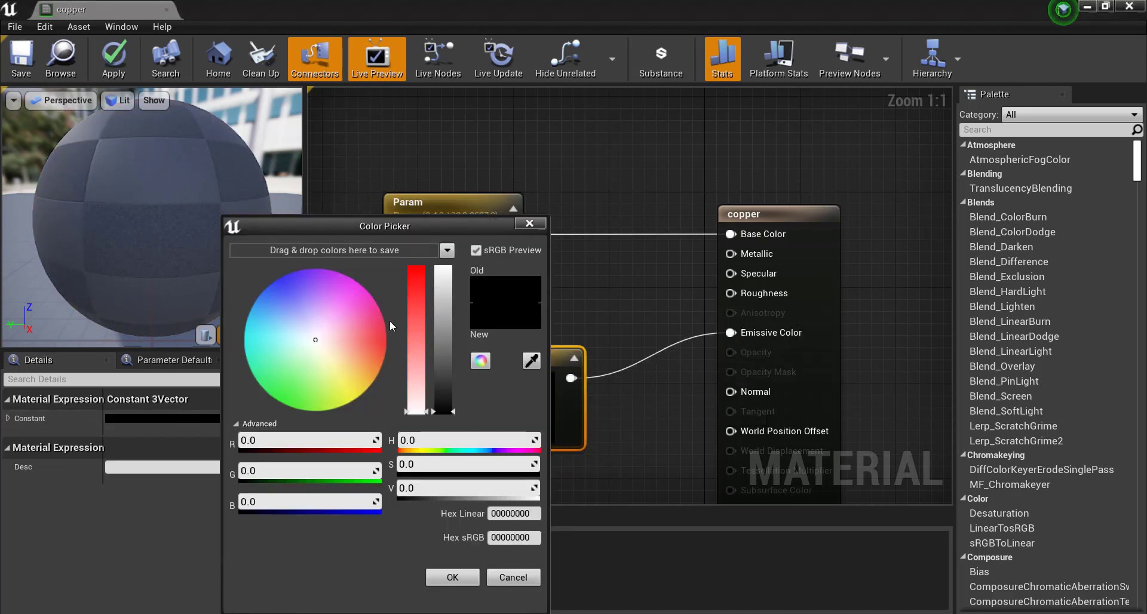
pyautogui.moveTo(382, 341); pyautogui.dragTo(437, 342)
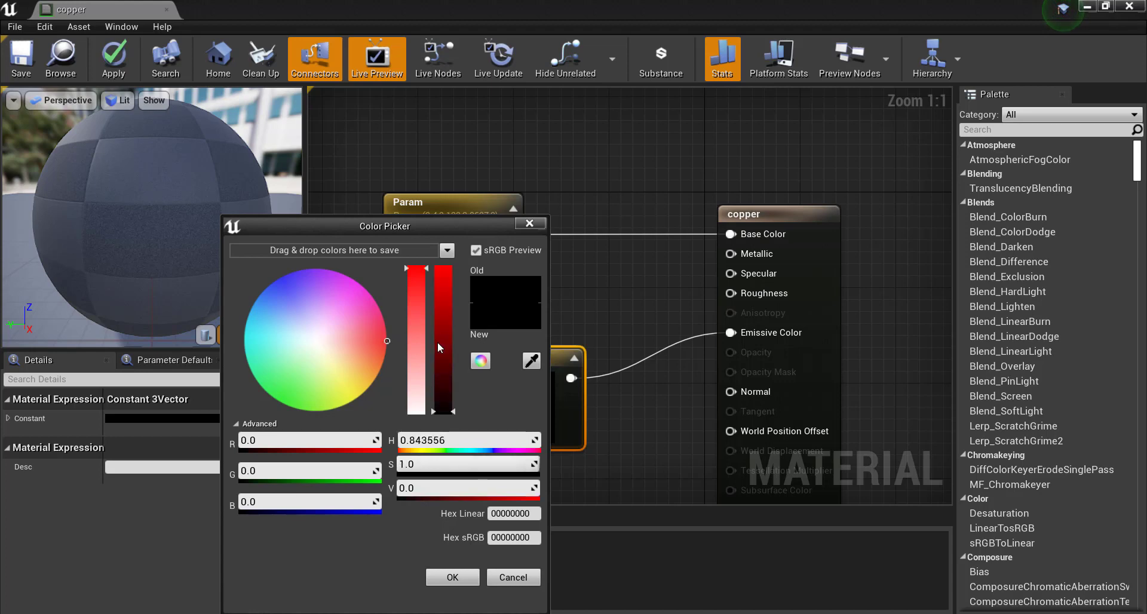
pyautogui.click(453, 579)
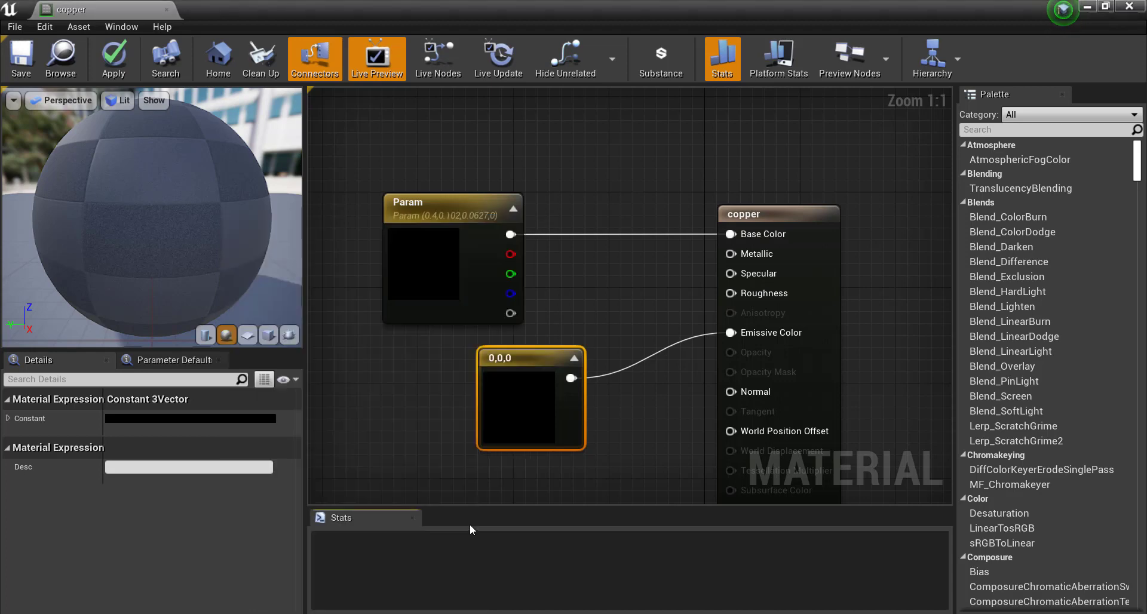
pyautogui.click(435, 280)
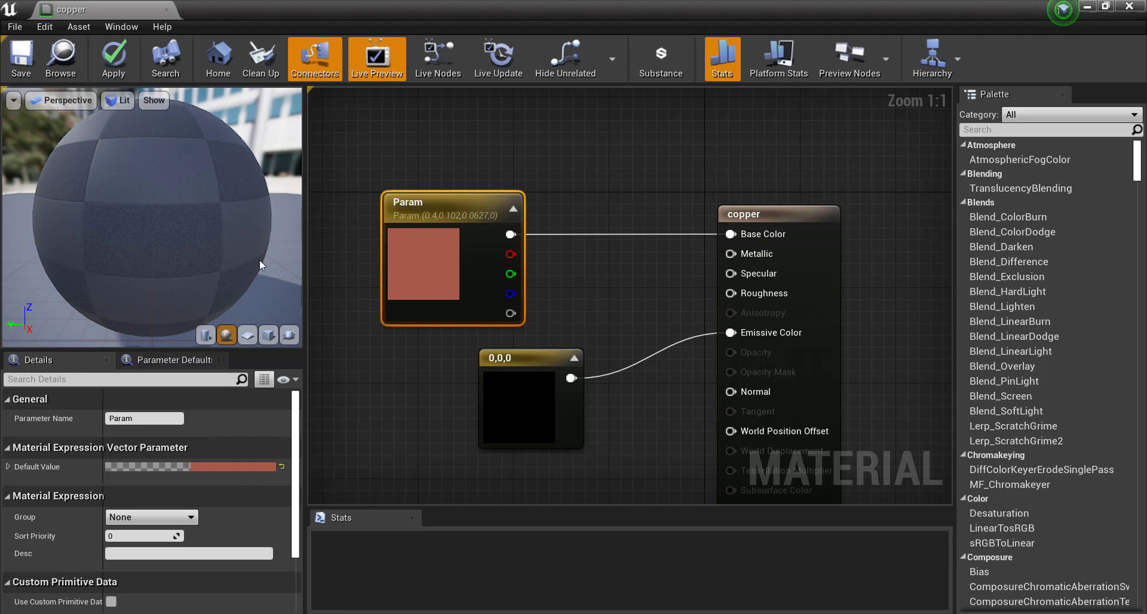
pyautogui.click(494, 398)
pyautogui.click(263, 418)
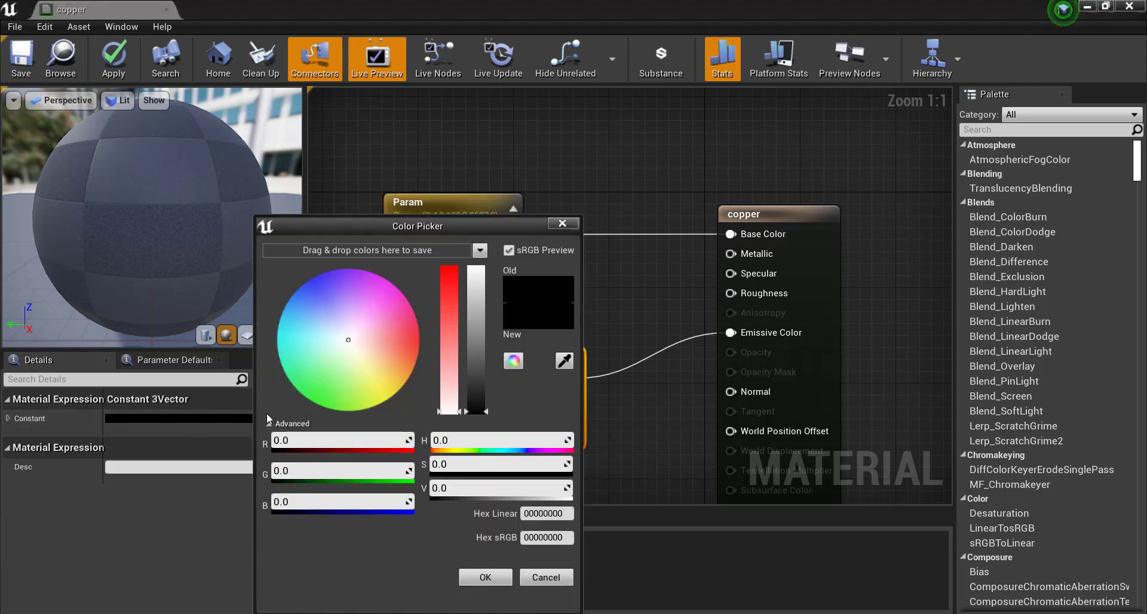
pyautogui.moveTo(472, 357); pyautogui.dragTo(455, 216)
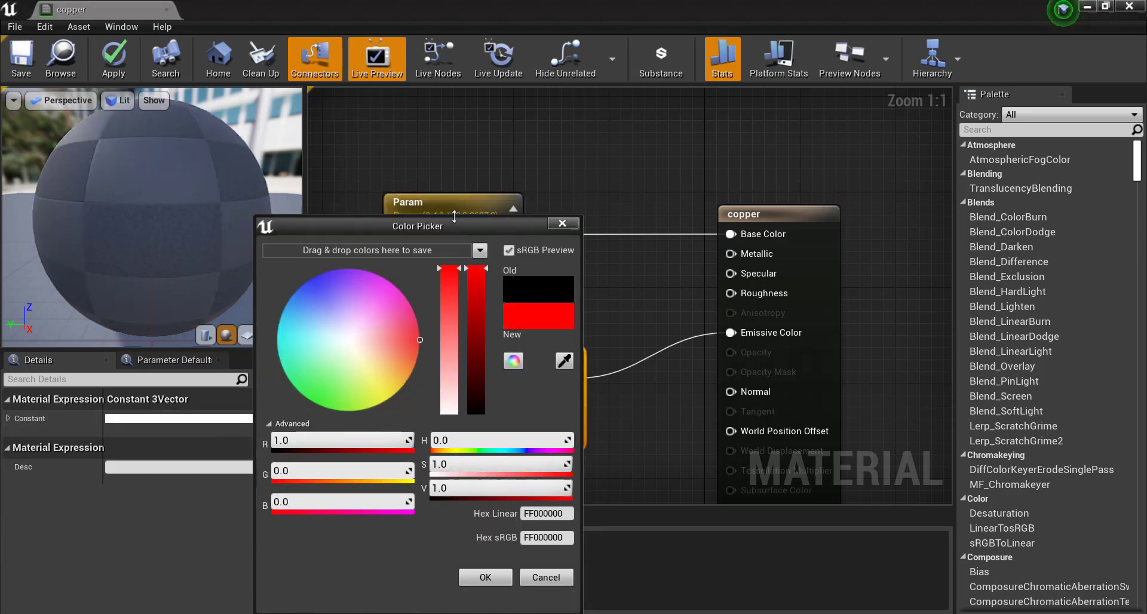
pyautogui.click(486, 577)
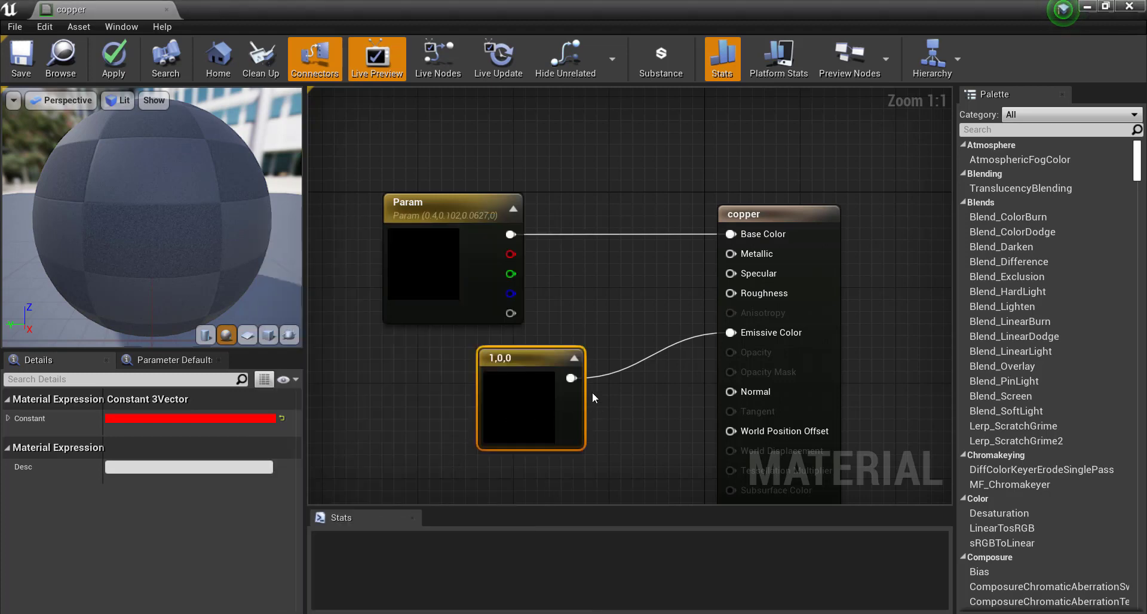
pyautogui.click(21, 56)
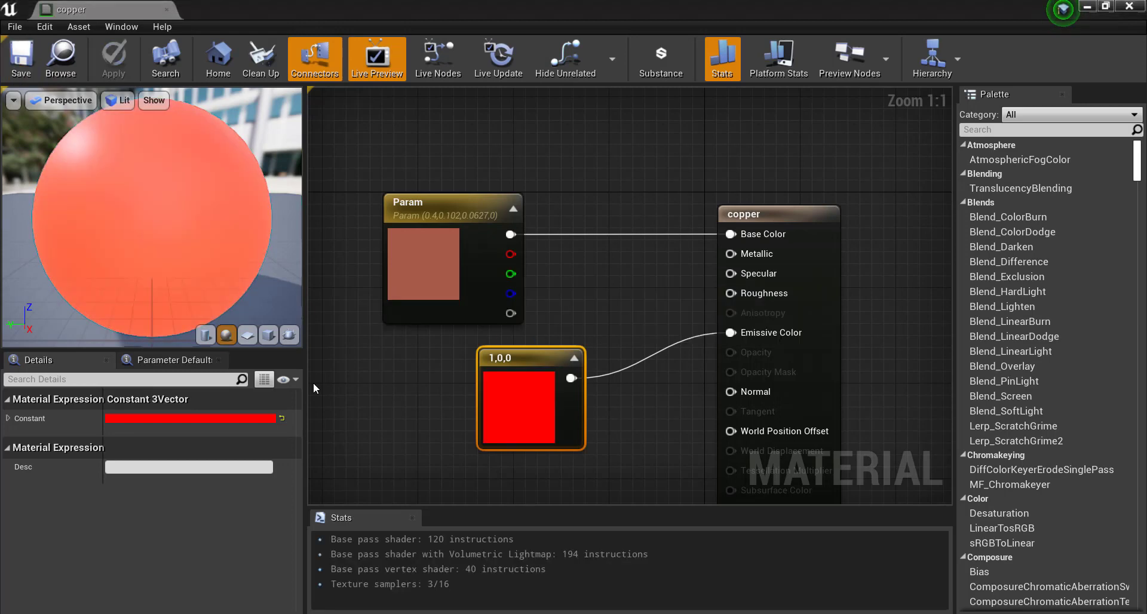
pyautogui.click(1089, 7)
# Create a new material named NewMaterial in the drone3 folder and drag it into the scene
pyautogui.moveTo(435, 206); pyautogui.dragTo(435, 205, button='right')
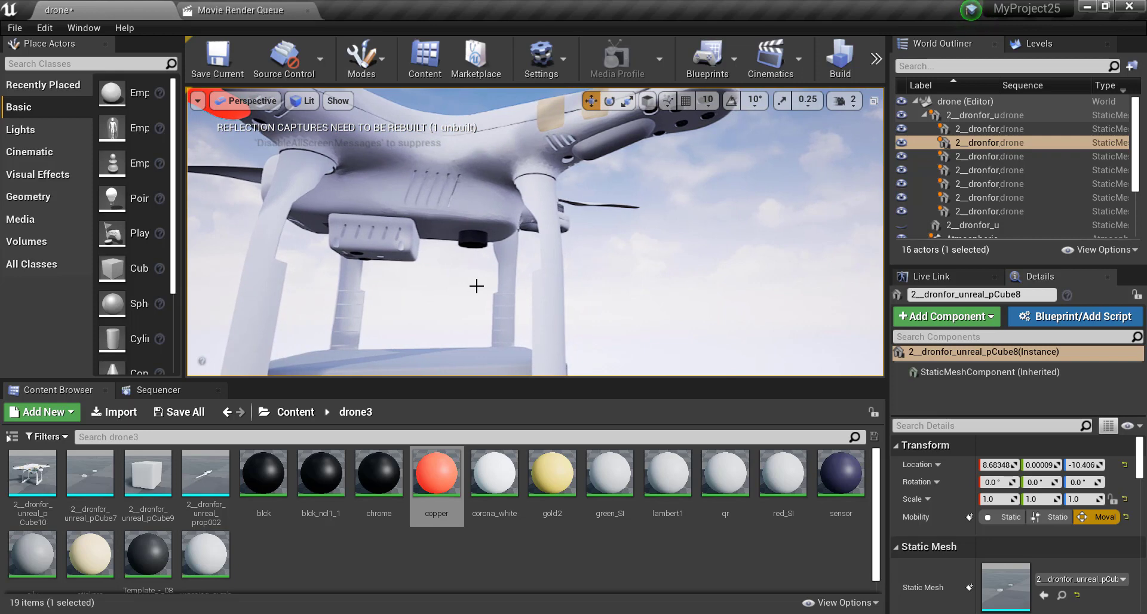
pyautogui.rightClick(539, 558)
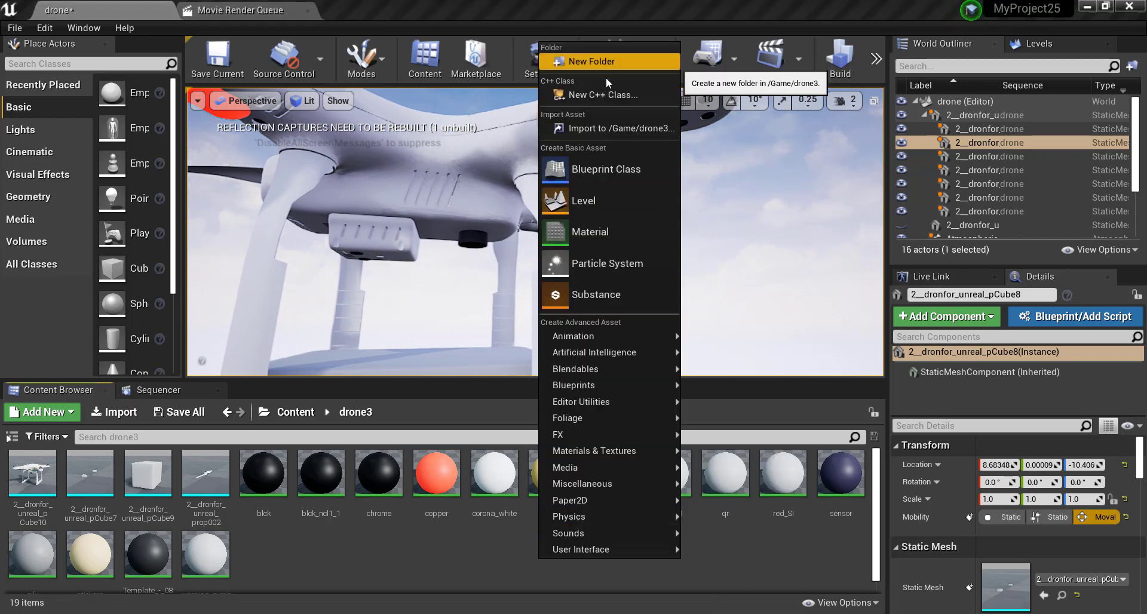
pyautogui.click(588, 232)
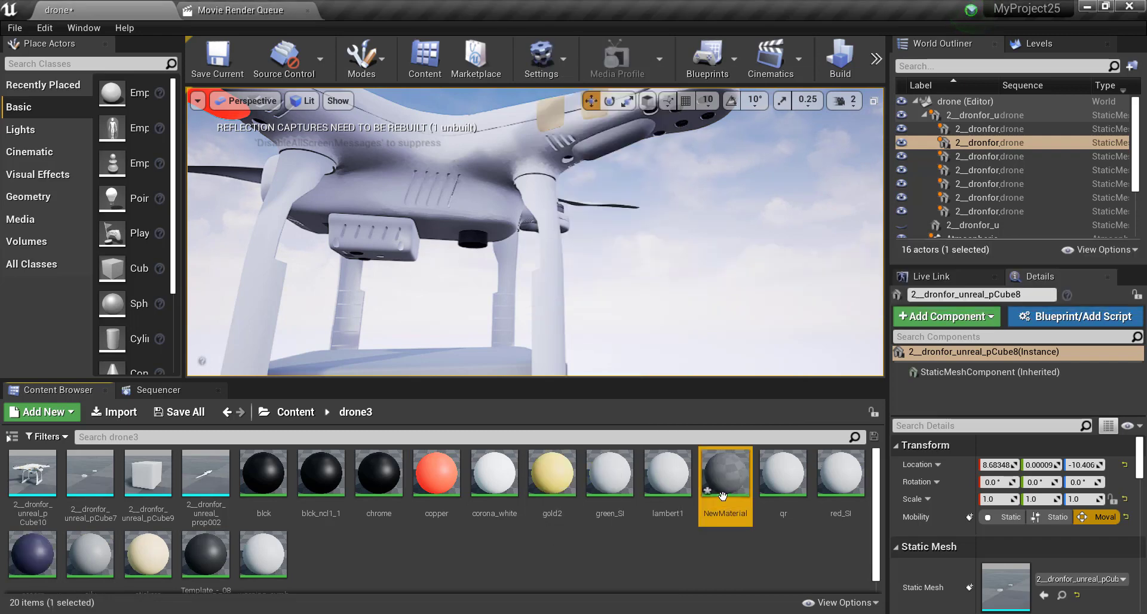
pyautogui.moveTo(723, 496); pyautogui.dragTo(627, 149)
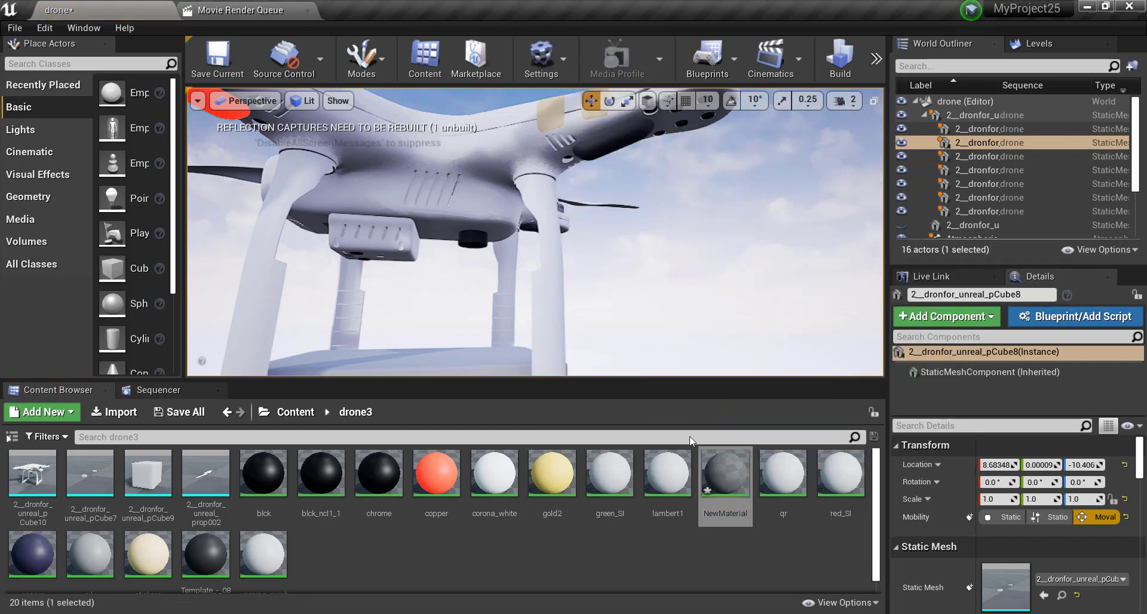
# In NewMaterial, feed Base Color from a Constant3Vector set to bright green (0,1,0.196)
pyautogui.doubleClick(726, 479)
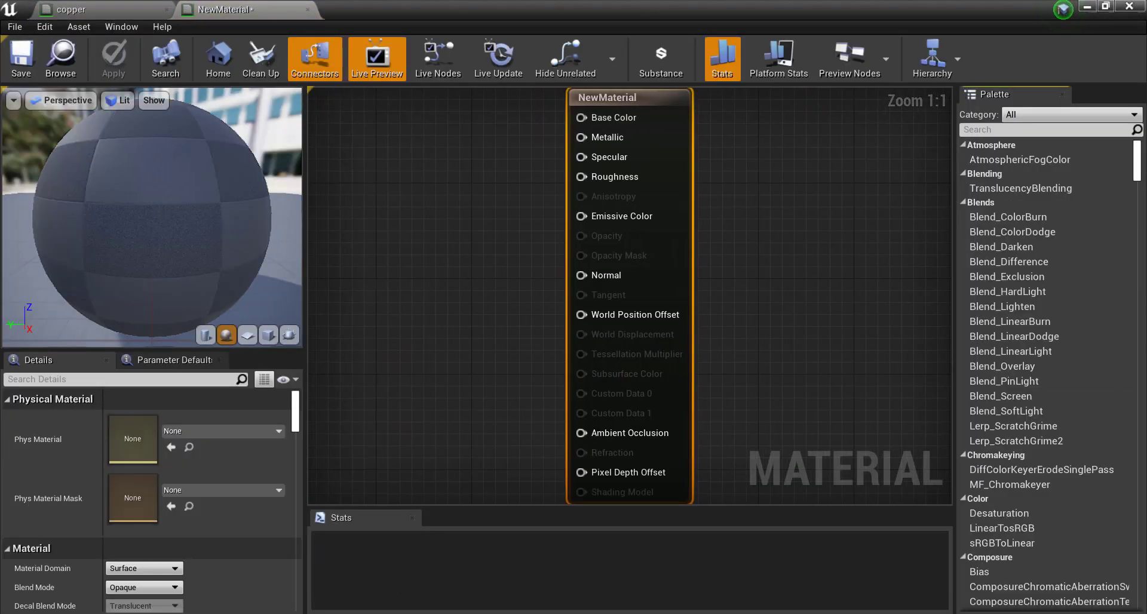
pyautogui.moveTo(460, 225); pyautogui.dragTo(621, 378, button='right')
pyautogui.click(504, 321)
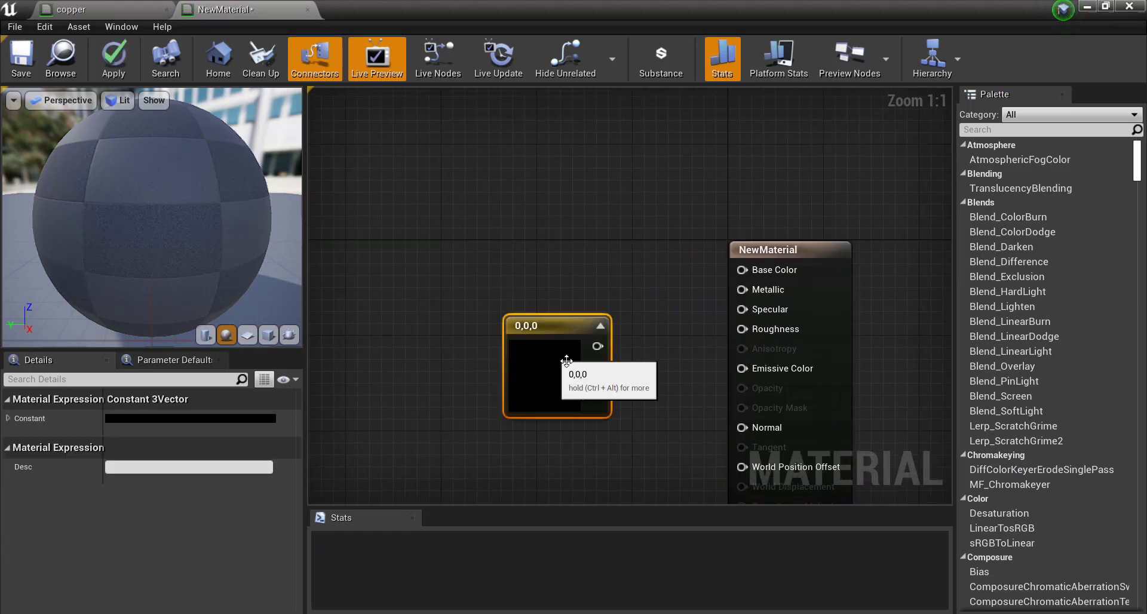
pyautogui.moveTo(598, 346); pyautogui.dragTo(728, 285)
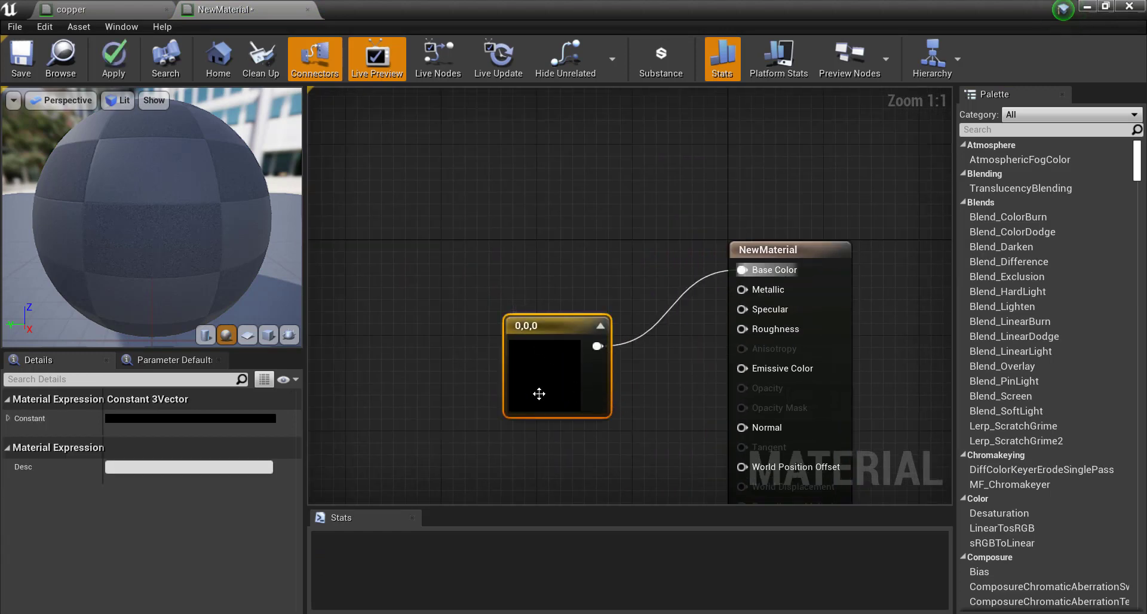
pyautogui.click(246, 418)
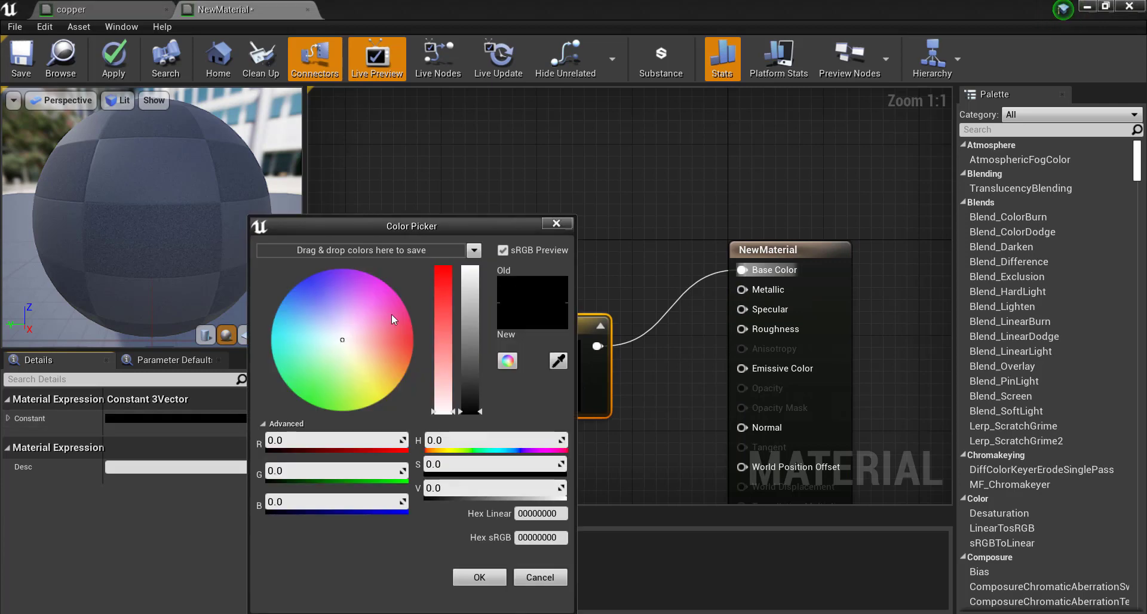
pyautogui.moveTo(351, 361); pyautogui.dragTo(288, 429)
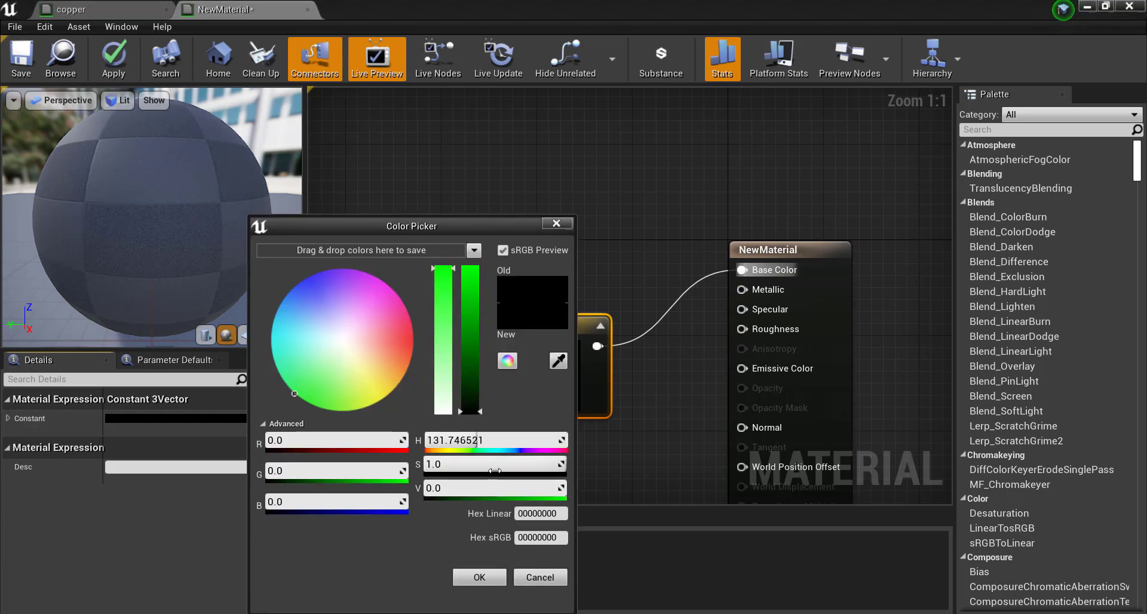
pyautogui.moveTo(478, 351); pyautogui.dragTo(486, 263)
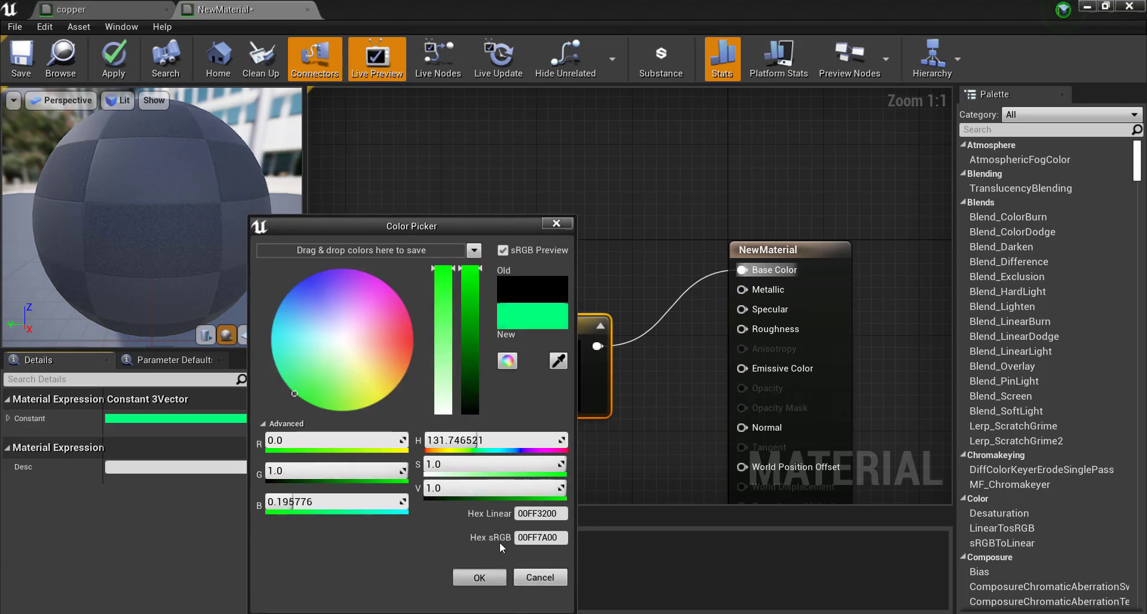
pyautogui.click(481, 578)
# Duplicate the green constant into Emissive Color, then save and close NewMaterial
pyautogui.moveTo(550, 402); pyautogui.dragTo(499, 315)
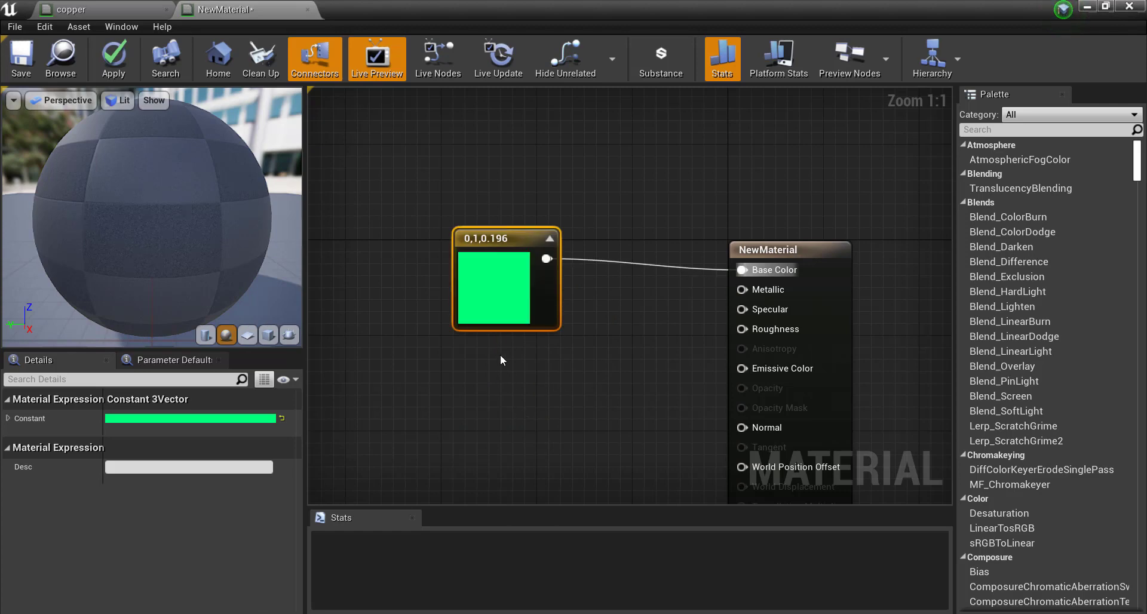
pyautogui.rightClick(492, 278)
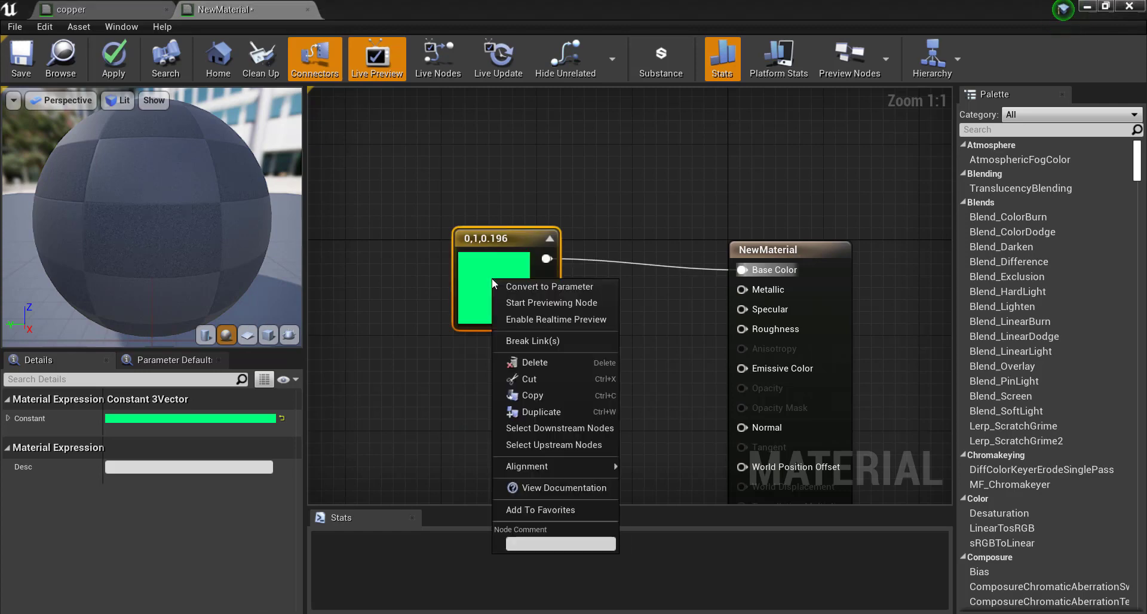
pyautogui.click(539, 416)
pyautogui.moveTo(549, 306)
pyautogui.mouseDown()
pyautogui.moveTo(551, 442)
pyautogui.moveTo(742, 370)
pyautogui.mouseUp()
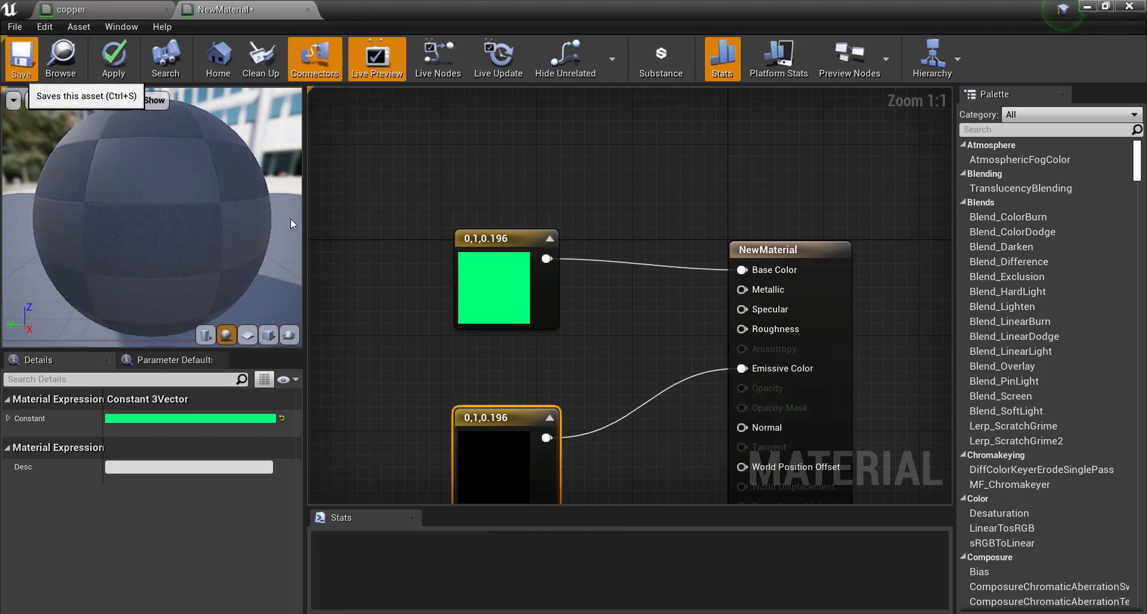
pyautogui.hotkey('ctrl', 's')
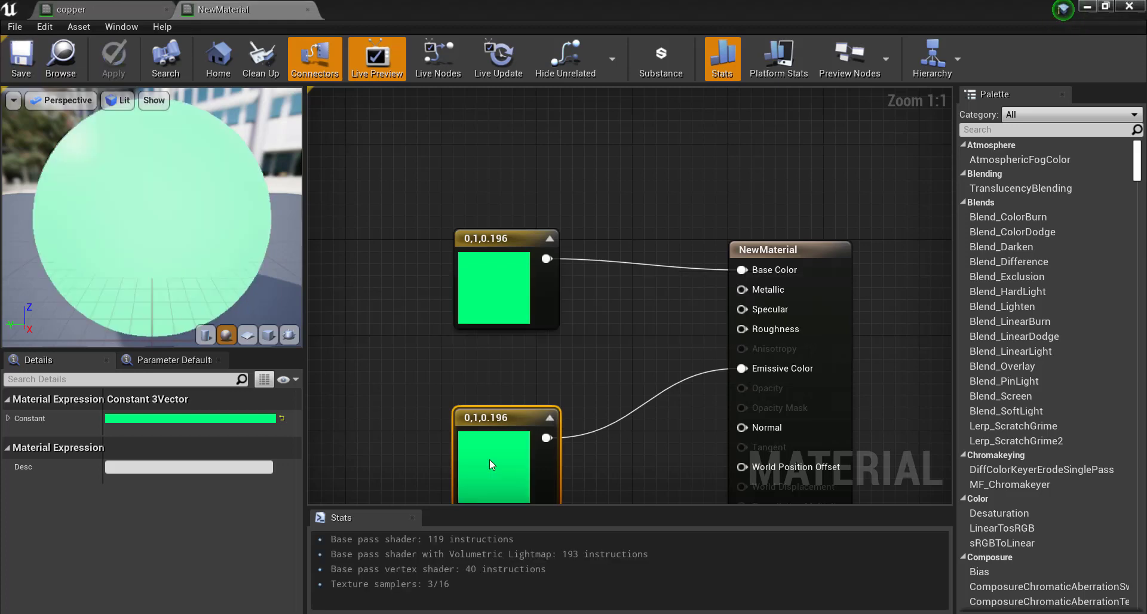
pyautogui.click(1129, 5)
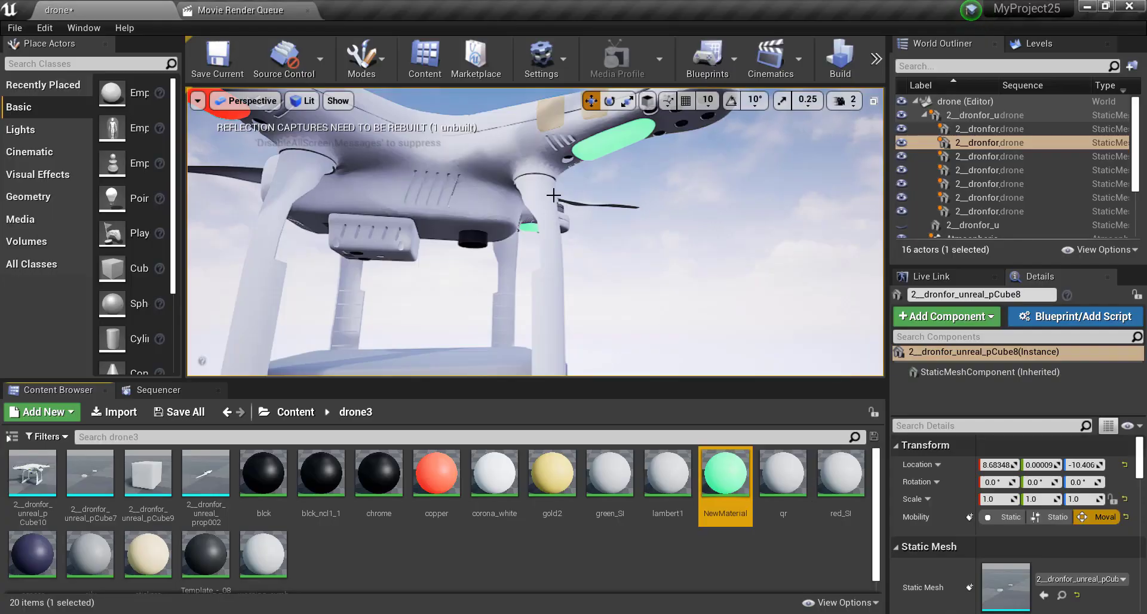
pyautogui.moveTo(553, 195)
pyautogui.mouseDown(button='right')
pyautogui.moveTo(553, 216)
pyautogui.moveTo(553, 203)
pyautogui.moveTo(514, 212)
pyautogui.mouseUp(button='right')
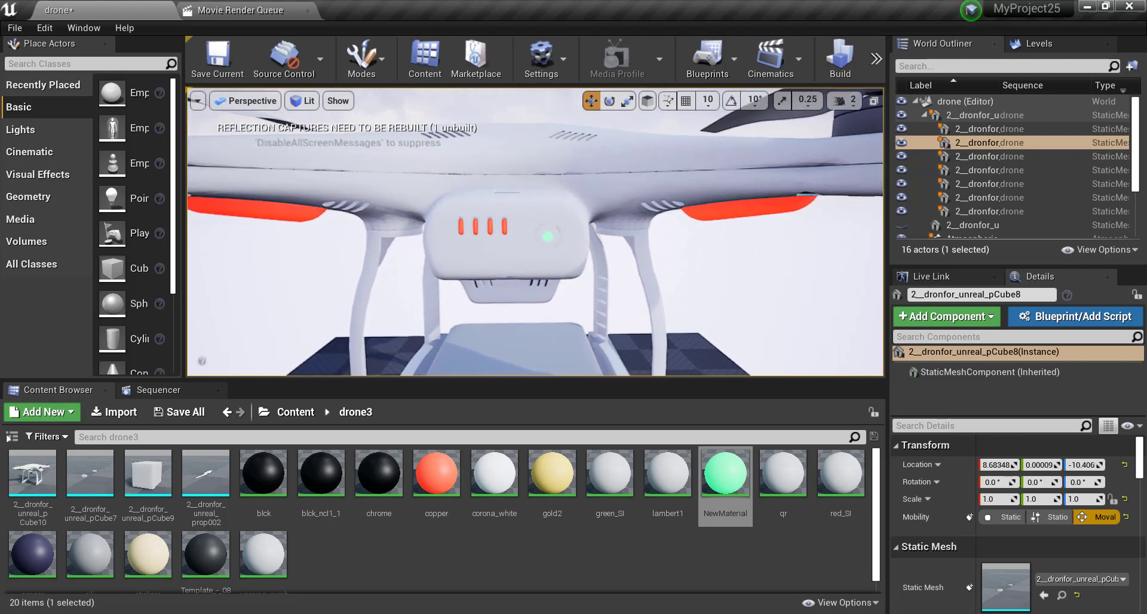
pyautogui.moveTo(296, 204); pyautogui.dragTo(296, 205, button='right')
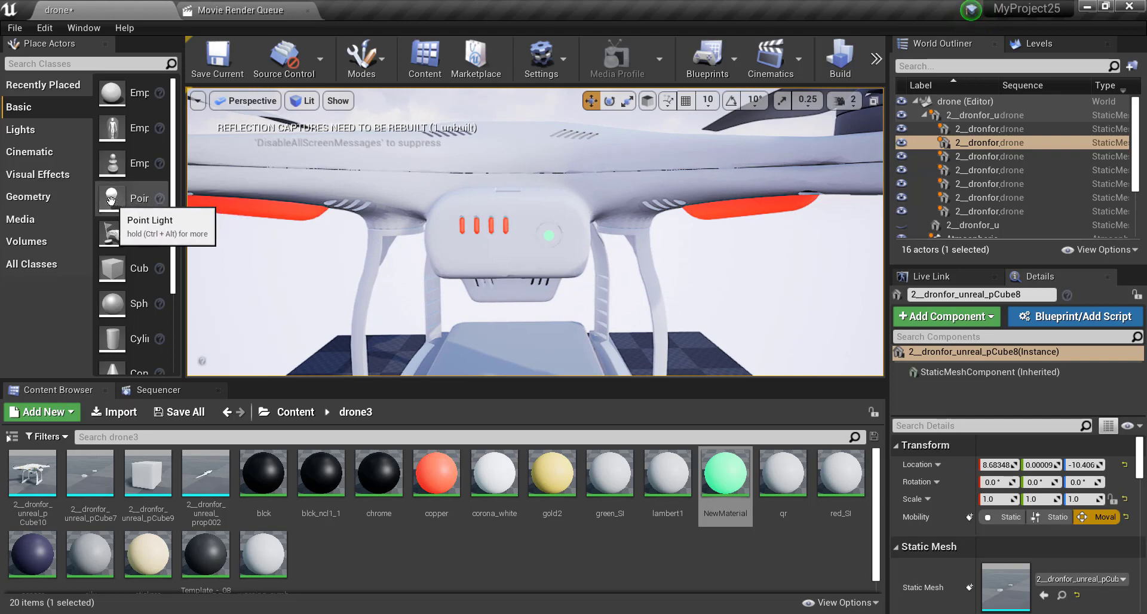
# Place a Point Light in the viewport and shift it along X toward the drone's left arm
pyautogui.moveTo(111, 201); pyautogui.dragTo(498, 264)
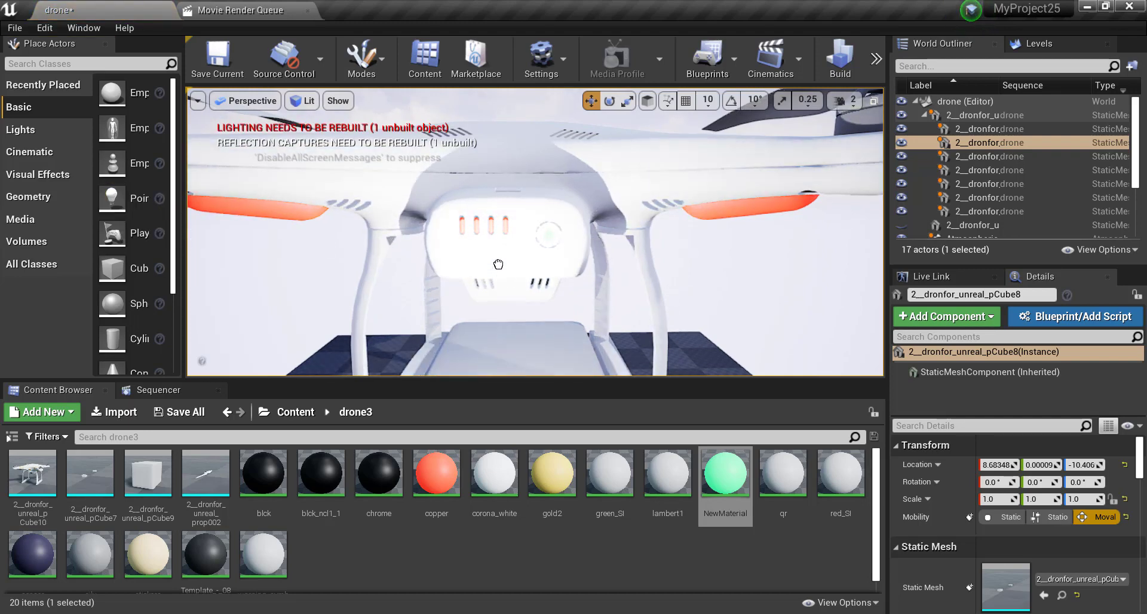
pyautogui.scroll(-5, 502, 273)
pyautogui.click(496, 233)
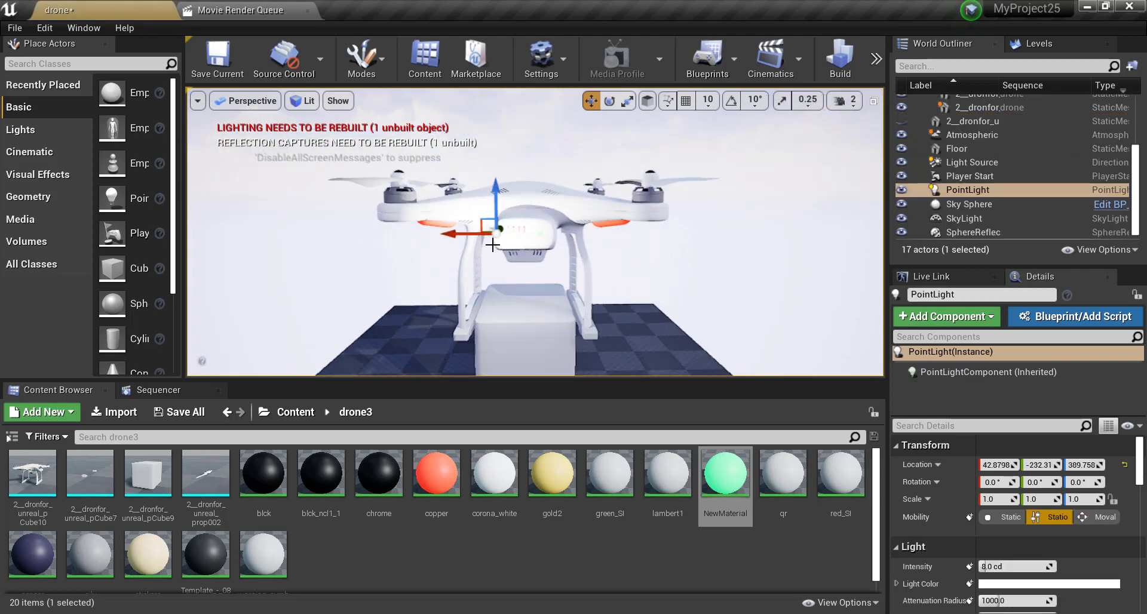
pyautogui.moveTo(458, 242); pyautogui.dragTo(389, 235)
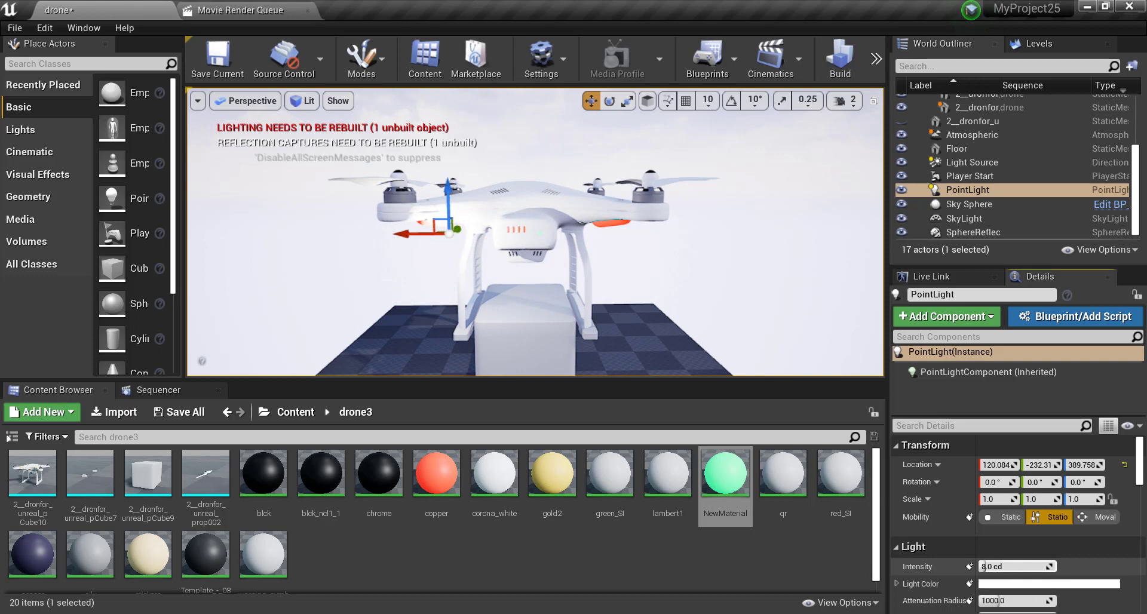
# Set the light's intensity to about 0.61 cd, attenuation radius about 58, and colour red
pyautogui.moveTo(983, 567); pyautogui.dragTo(956, 566)
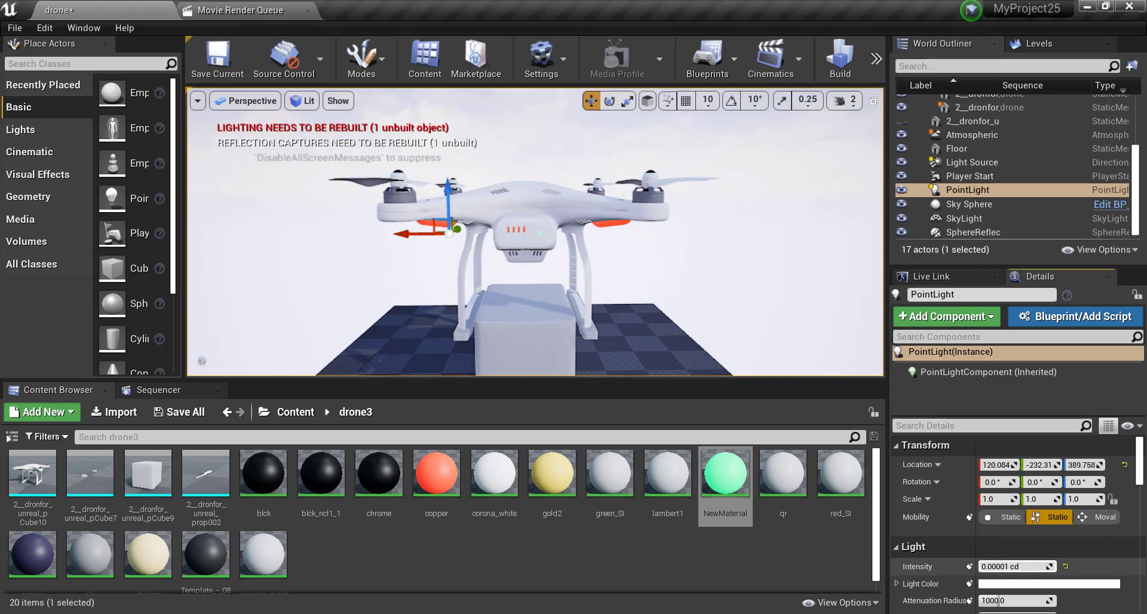
pyautogui.moveTo(1002, 600)
pyautogui.mouseDown()
pyautogui.moveTo(980, 600)
pyautogui.moveTo(1014, 586)
pyautogui.mouseUp()
pyautogui.click(1014, 585)
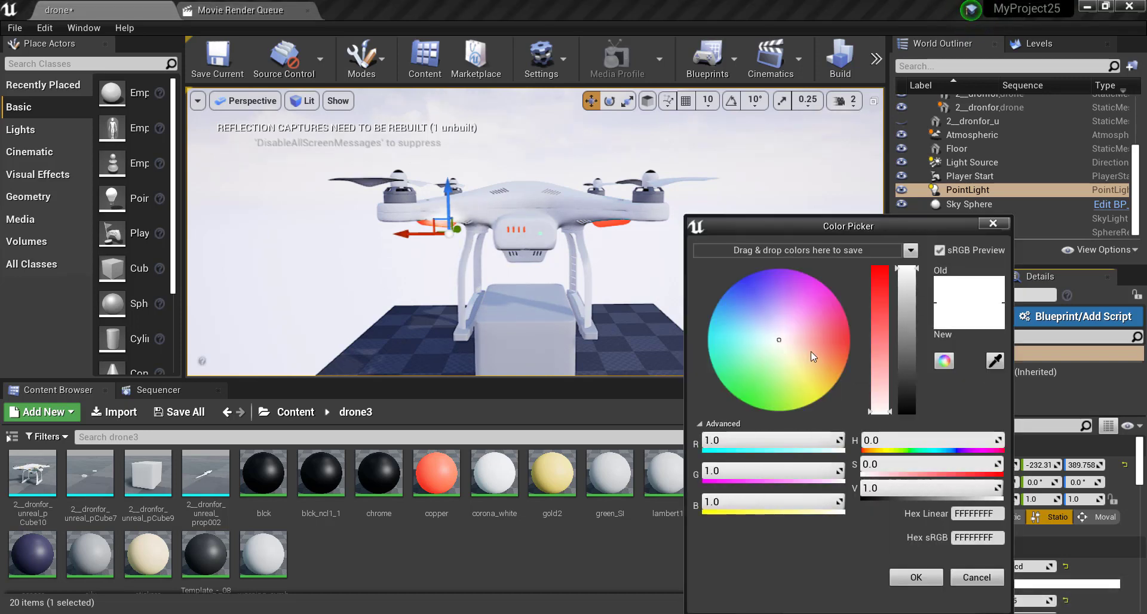
pyautogui.moveTo(812, 352); pyautogui.dragTo(895, 336)
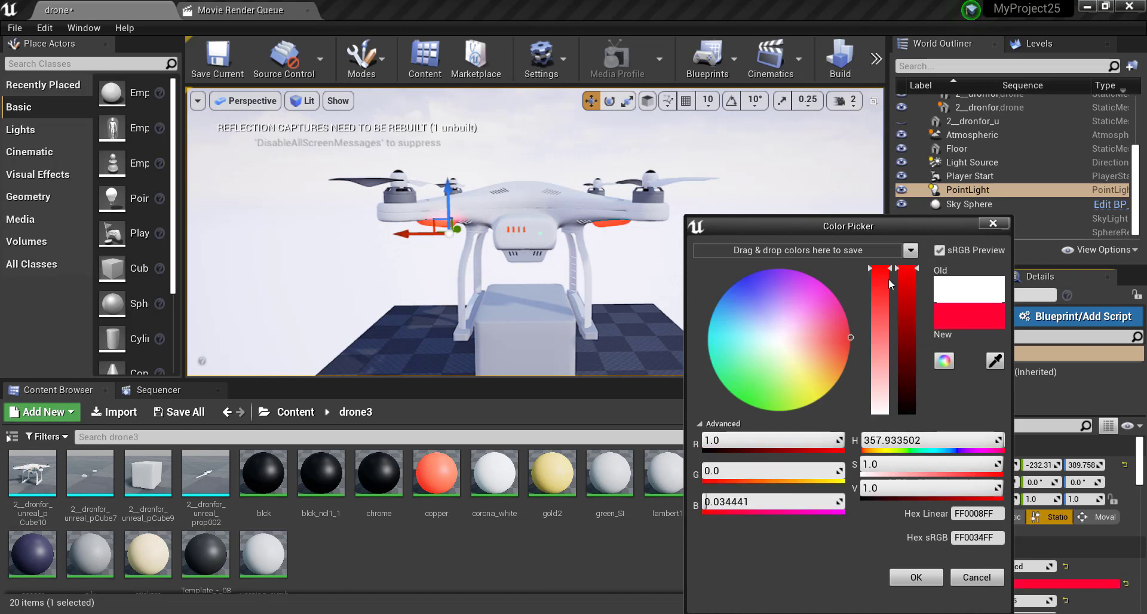
pyautogui.click(902, 577)
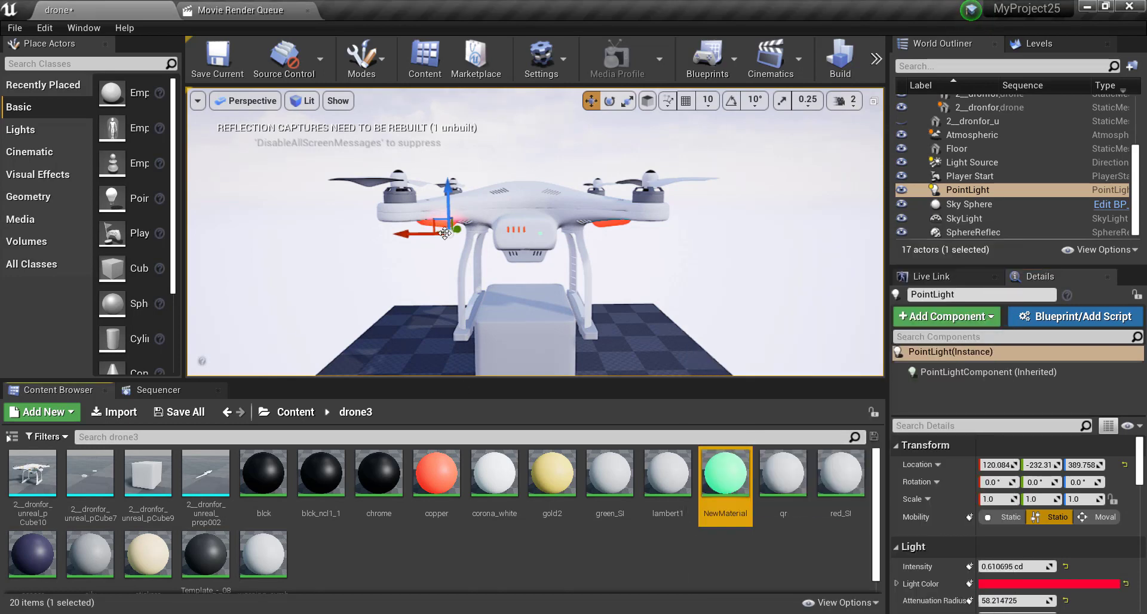
pyautogui.moveTo(538, 269); pyautogui.dragTo(537, 239, button='right')
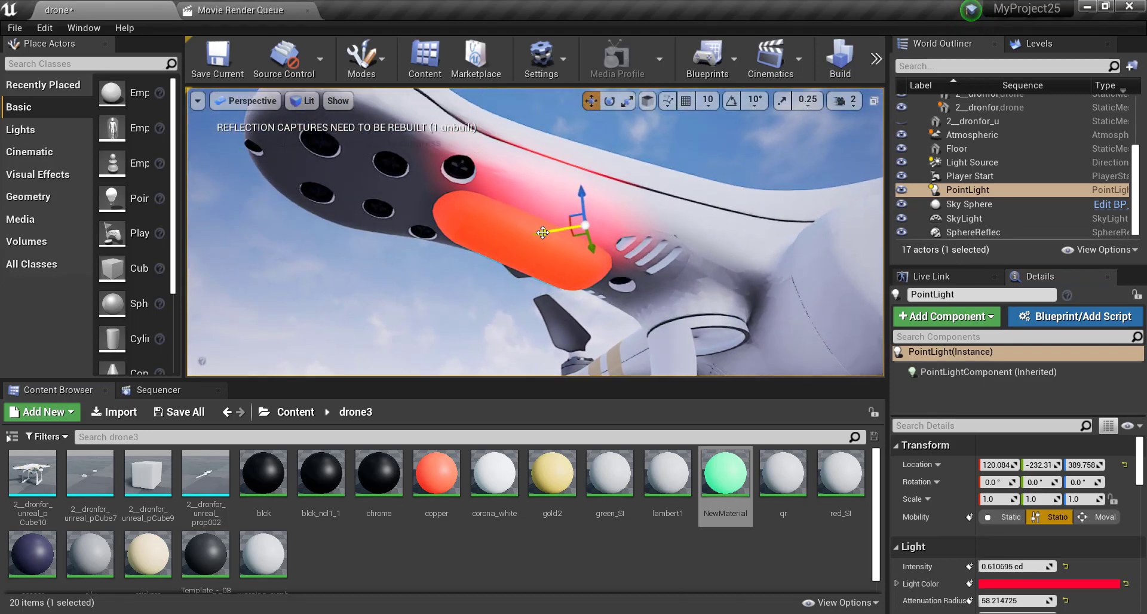
# Position the red point light along X and Z beneath the left arm's glowing strip
pyautogui.moveTo(542, 232)
pyautogui.mouseDown()
pyautogui.moveTo(484, 245)
pyautogui.moveTo(561, 284)
pyautogui.mouseUp()
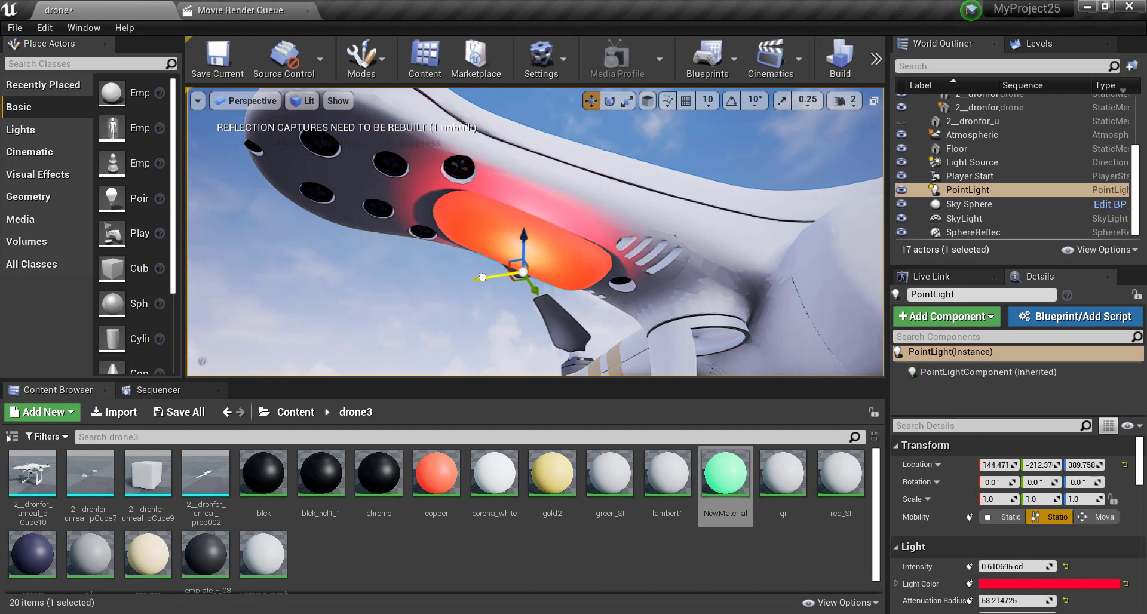
pyautogui.moveTo(520, 239); pyautogui.dragTo(528, 255)
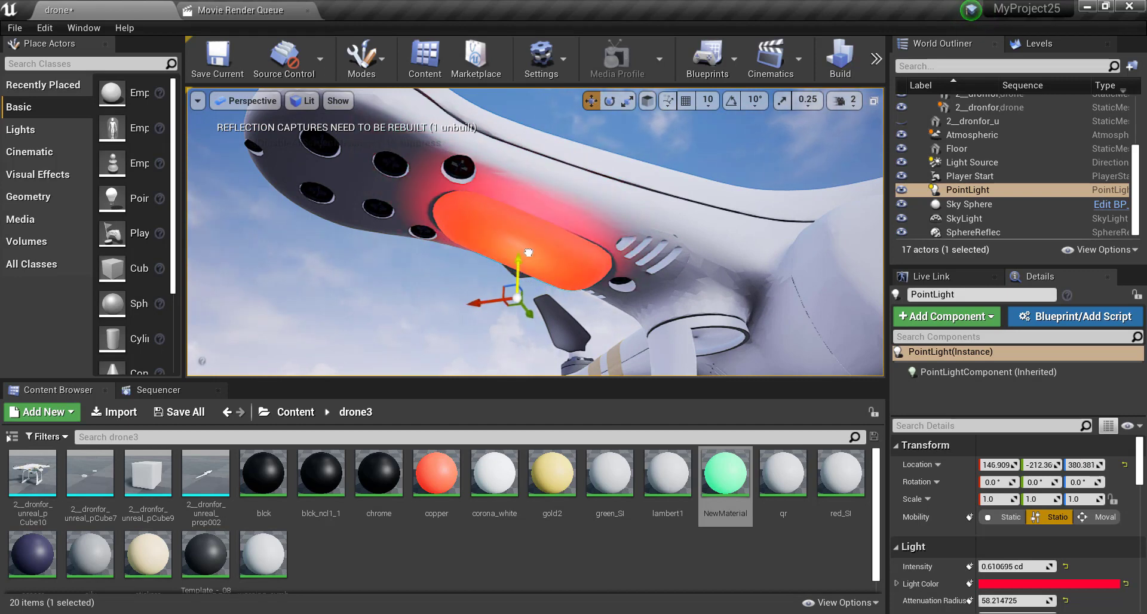
pyautogui.moveTo(529, 257); pyautogui.dragTo(454, 258, button='right')
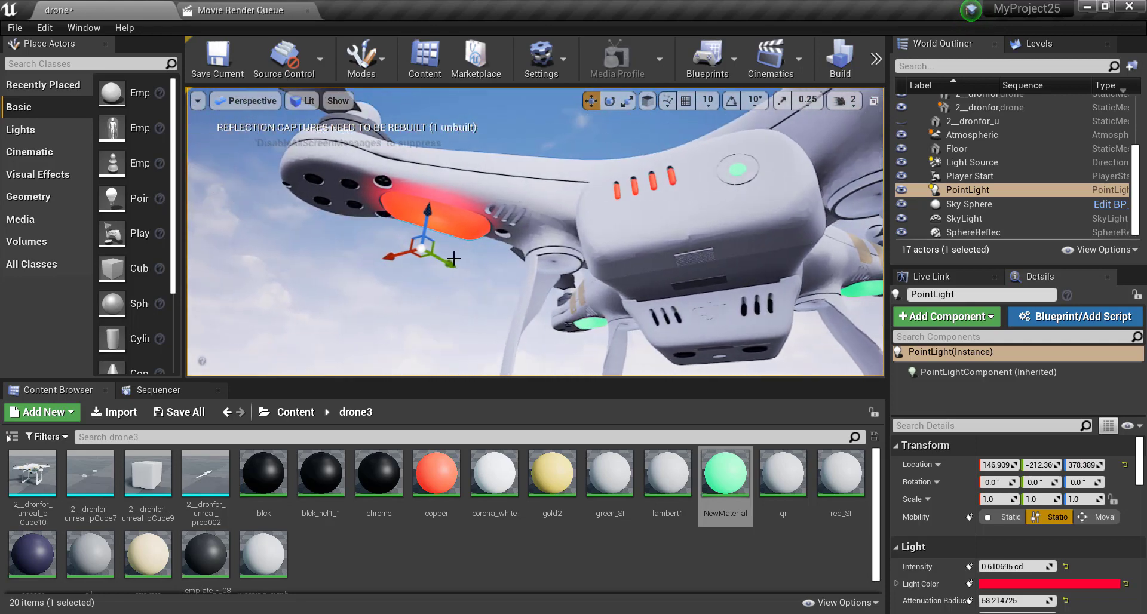
pyautogui.moveTo(388, 241)
pyautogui.mouseDown(button='right')
pyautogui.moveTo(373, 248)
pyautogui.moveTo(644, 114)
pyautogui.mouseUp(button='right')
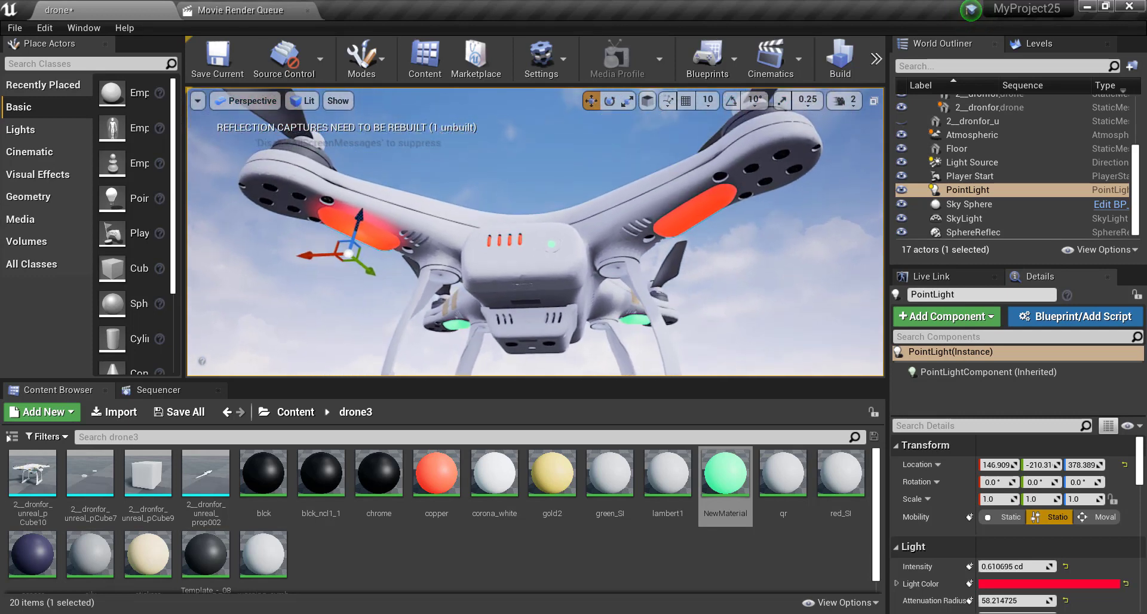
# Switch the gizmo to world space and Alt-drag the light to create PointLight2 at X -146.03
pyautogui.click(648, 100)
pyautogui.moveTo(630, 120); pyautogui.dragTo(391, 159, button='right')
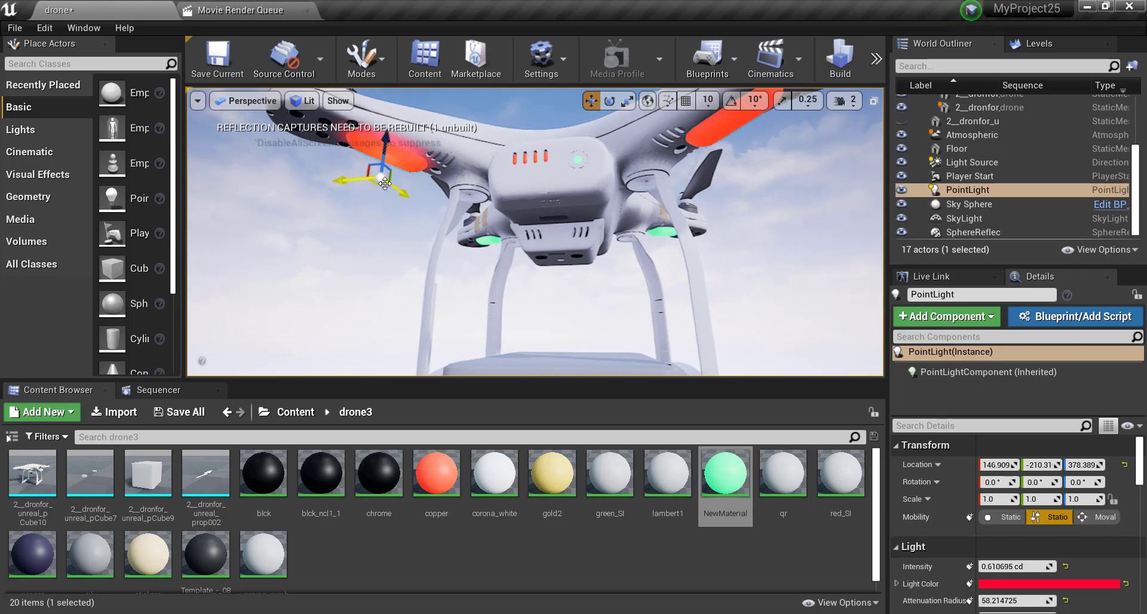
pyautogui.click(364, 175)
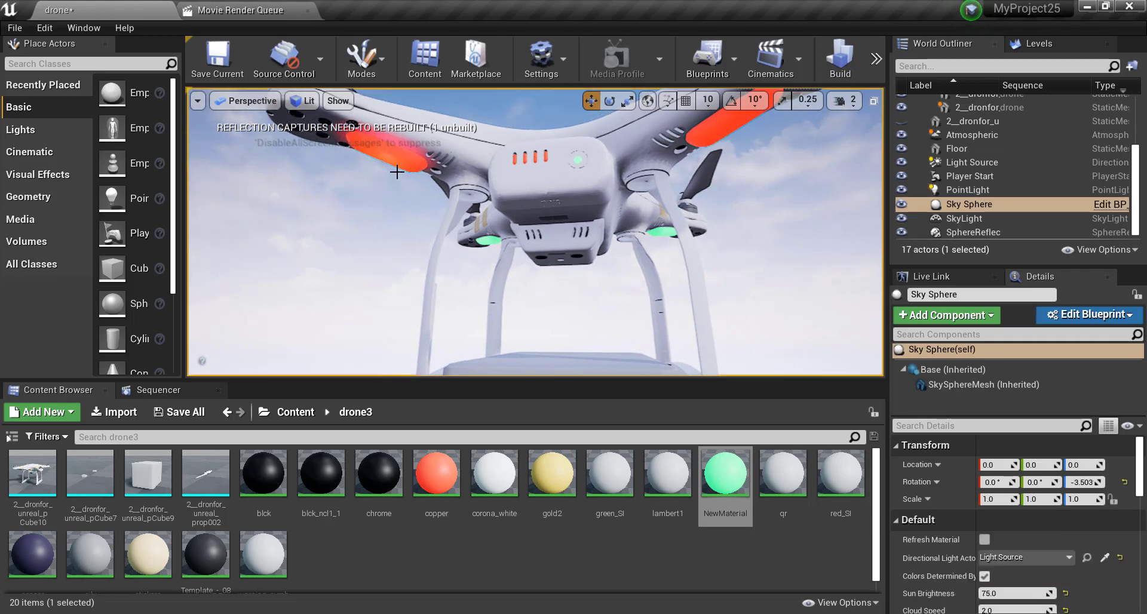
pyautogui.click(968, 189)
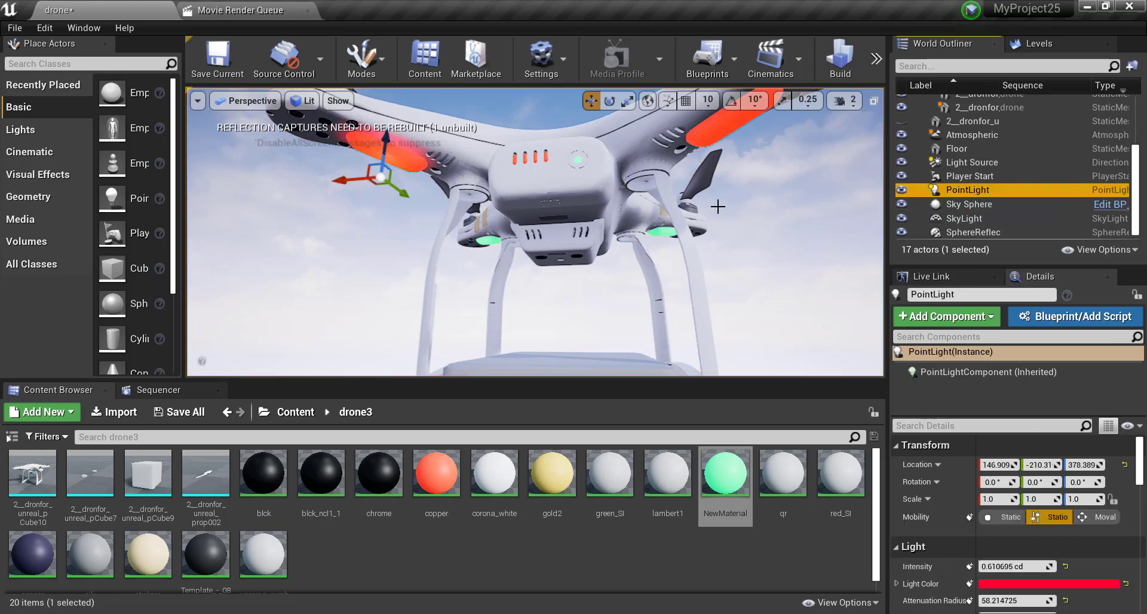
pyautogui.moveTo(344, 179)
pyautogui.keyDown('alt'); pyautogui.mouseDown()
pyautogui.moveTo(637, 166)
pyautogui.moveTo(597, 156)
pyautogui.mouseUp(); pyautogui.keyUp('alt')
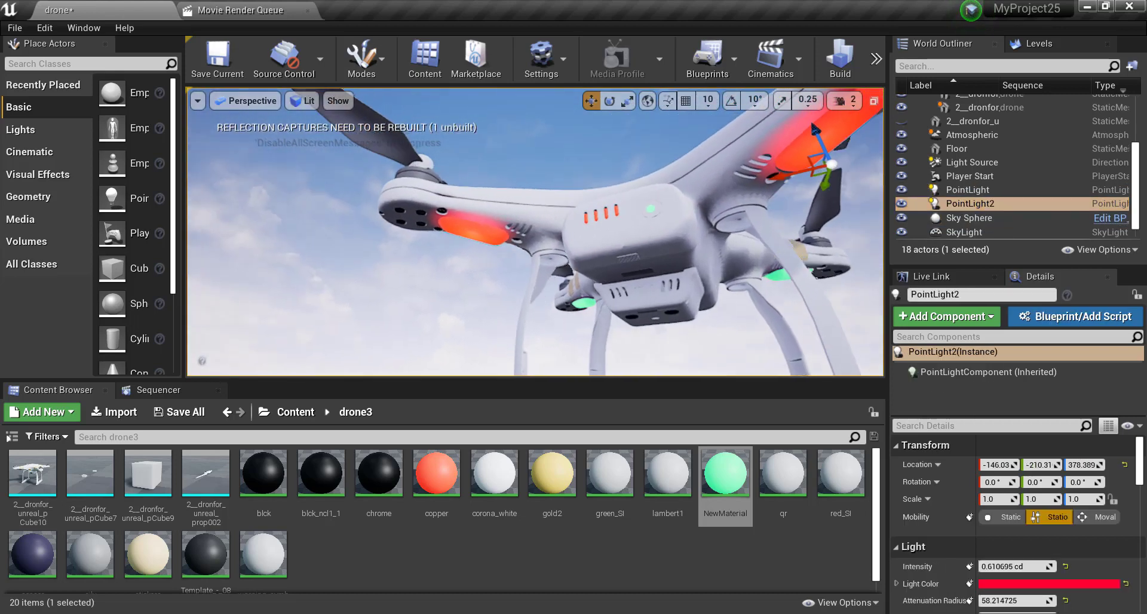
pyautogui.keyDown('alt'); pyautogui.moveTo(756, 246); pyautogui.dragTo(756, 246); pyautogui.keyUp('alt')
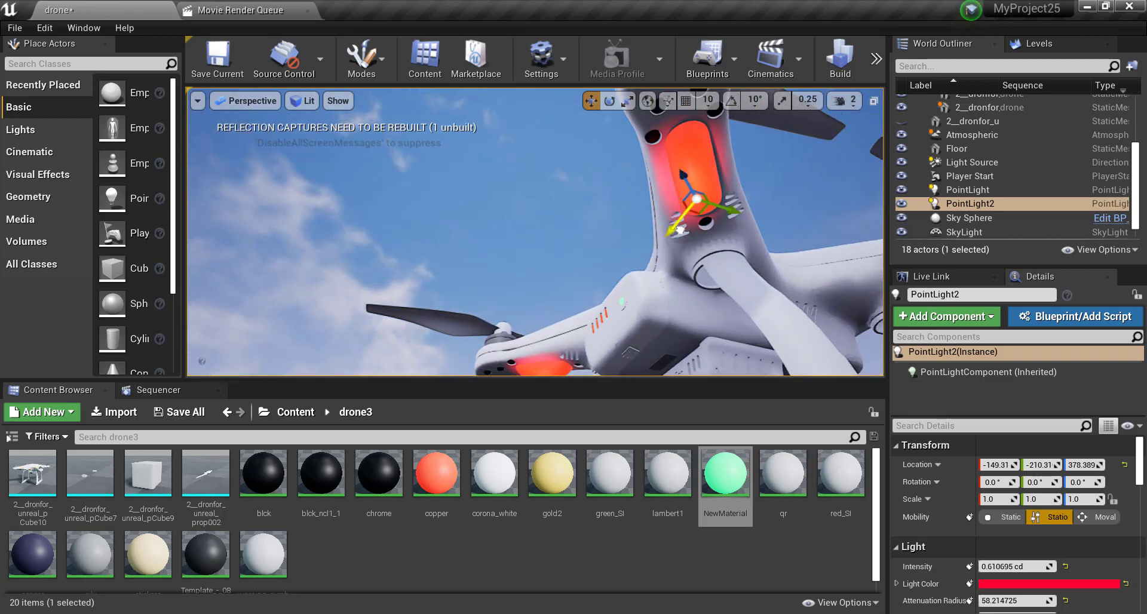
pyautogui.keyDown('alt'); pyautogui.moveTo(686, 228); pyautogui.dragTo(531, 224); pyautogui.keyUp('alt')
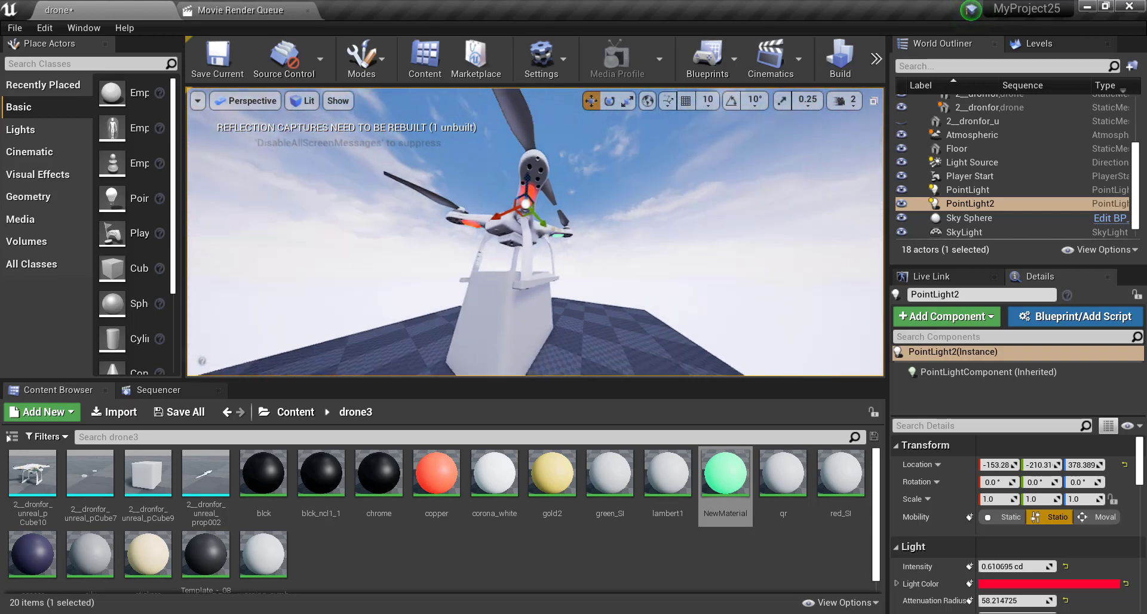
pyautogui.moveTo(531, 224)
pyautogui.keyDown('alt'); pyautogui.mouseDown(button='right')
pyautogui.moveTo(574, 224)
pyautogui.moveTo(525, 224)
pyautogui.moveTo(311, 93)
pyautogui.mouseUp(button='right'); pyautogui.keyUp('alt')
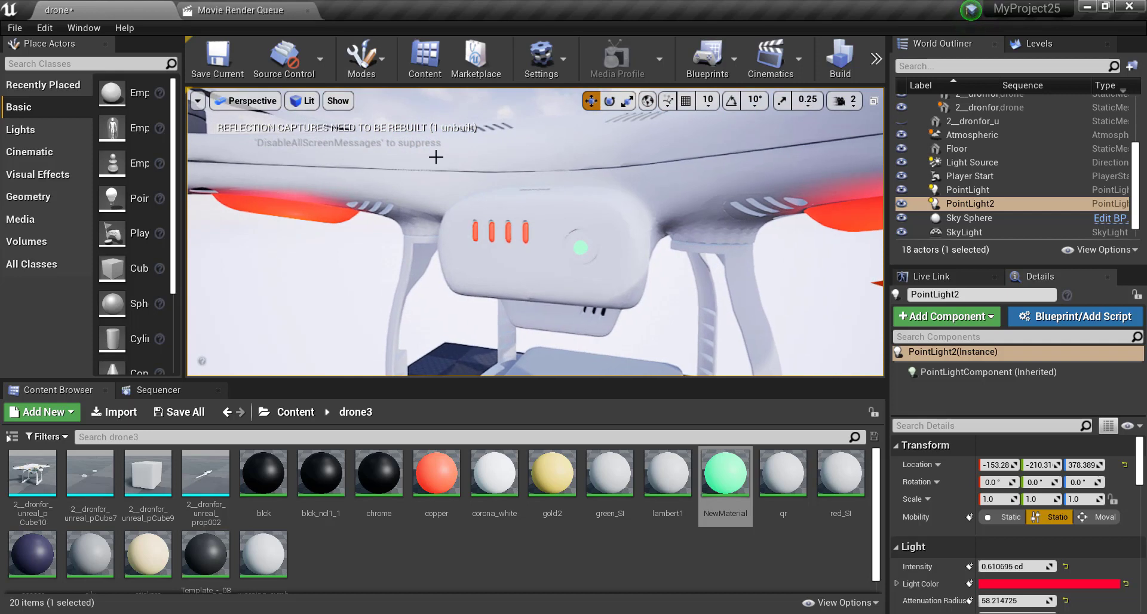
pyautogui.moveTo(436, 158)
pyautogui.keyDown('alt'); pyautogui.mouseDown(button='right')
pyautogui.moveTo(383, 180)
pyautogui.moveTo(454, 192)
pyautogui.moveTo(454, 173)
pyautogui.moveTo(454, 191)
pyautogui.mouseUp(button='right'); pyautogui.keyUp('alt')
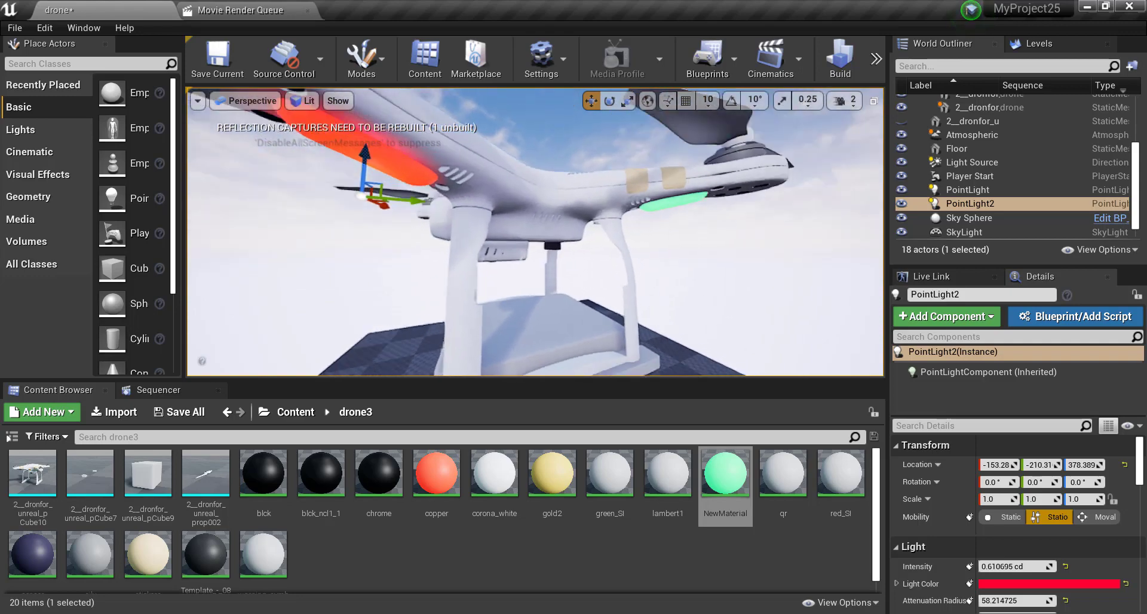
pyautogui.moveTo(454, 191); pyautogui.dragTo(455, 186, button='right')
pyautogui.moveTo(809, 184); pyautogui.dragTo(801, 179, button='right')
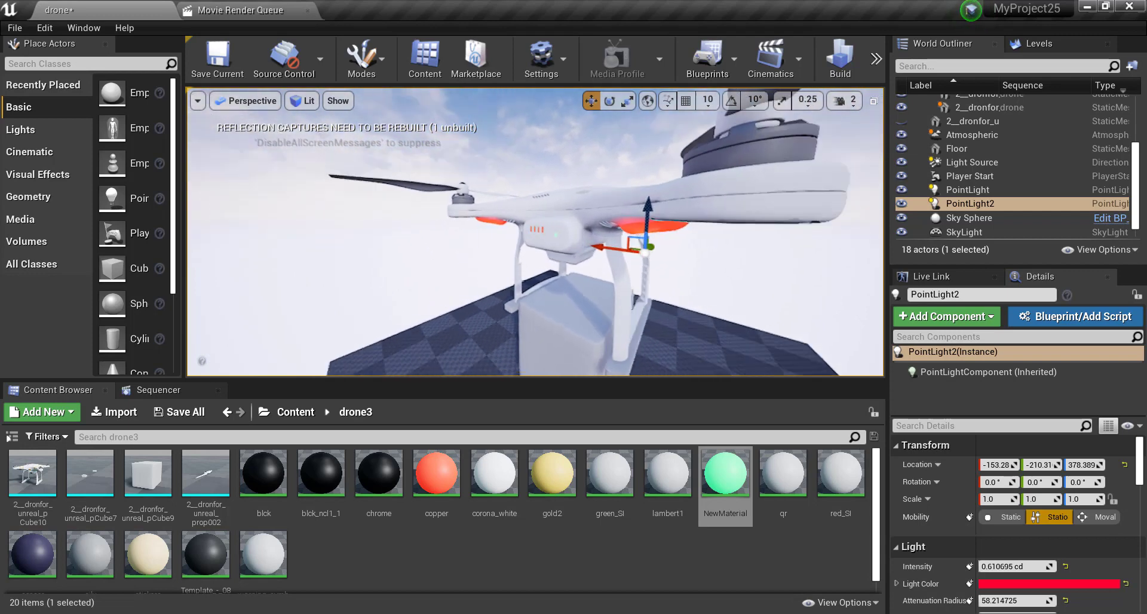
# Select PointLight and PointLight2, frame them, and Alt-drag copies onto the drone's other arms
pyautogui.click(971, 192)
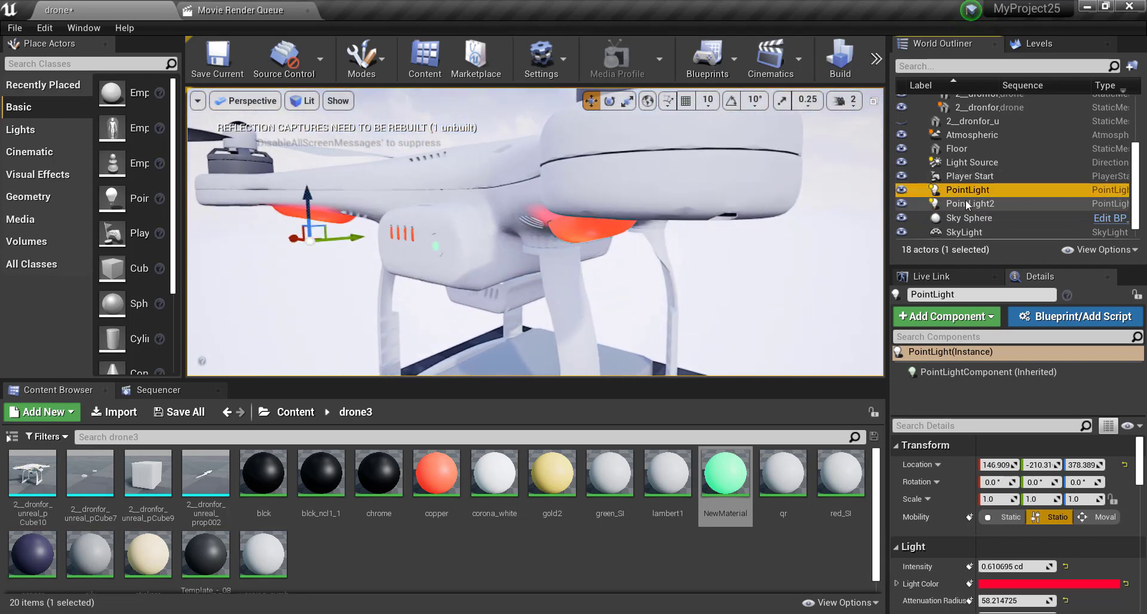
pyautogui.keyDown('ctrl'); pyautogui.click(969, 204); pyautogui.keyUp('ctrl')
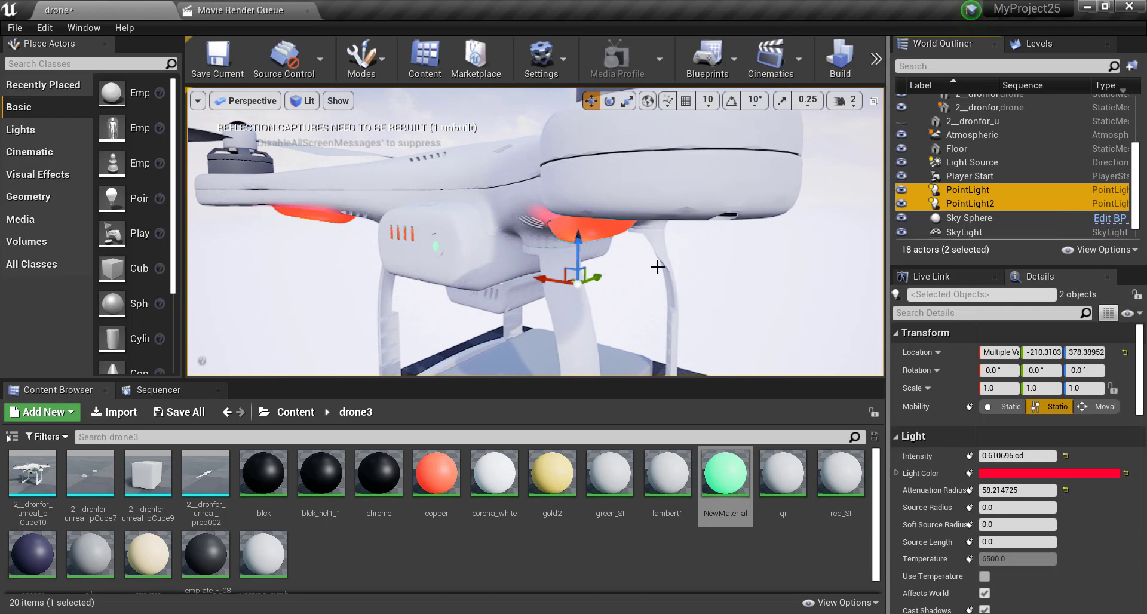
pyautogui.moveTo(657, 267); pyautogui.dragTo(559, 274, button='right')
pyautogui.press('f')
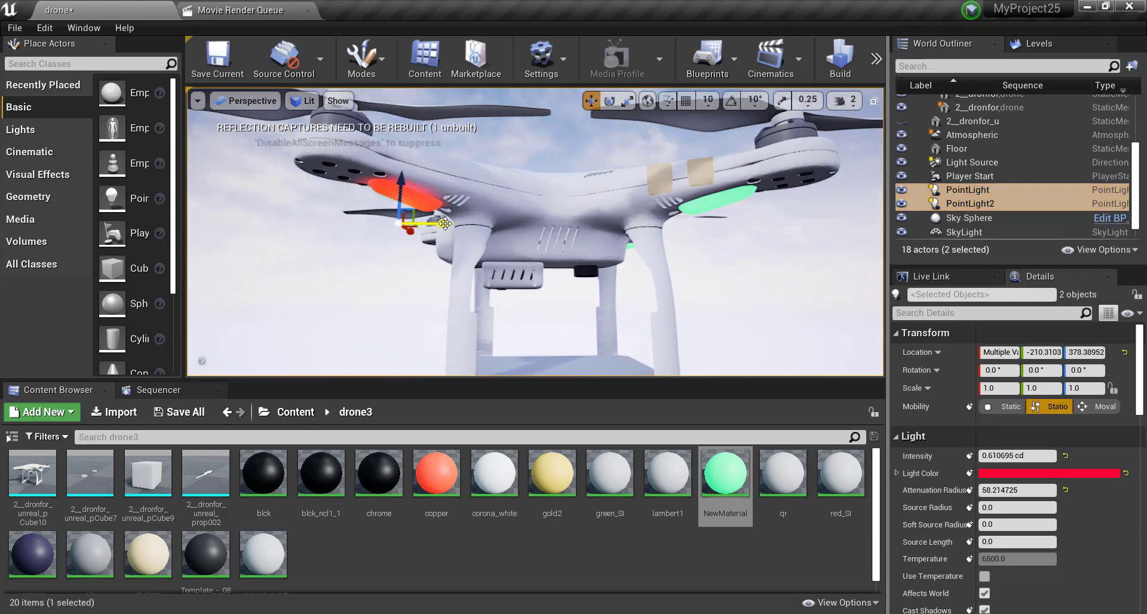
pyautogui.keyDown('alt'); pyautogui.moveTo(445, 225); pyautogui.dragTo(538, 226); pyautogui.keyUp('alt')
pyautogui.moveTo(761, 229); pyautogui.dragTo(769, 228)
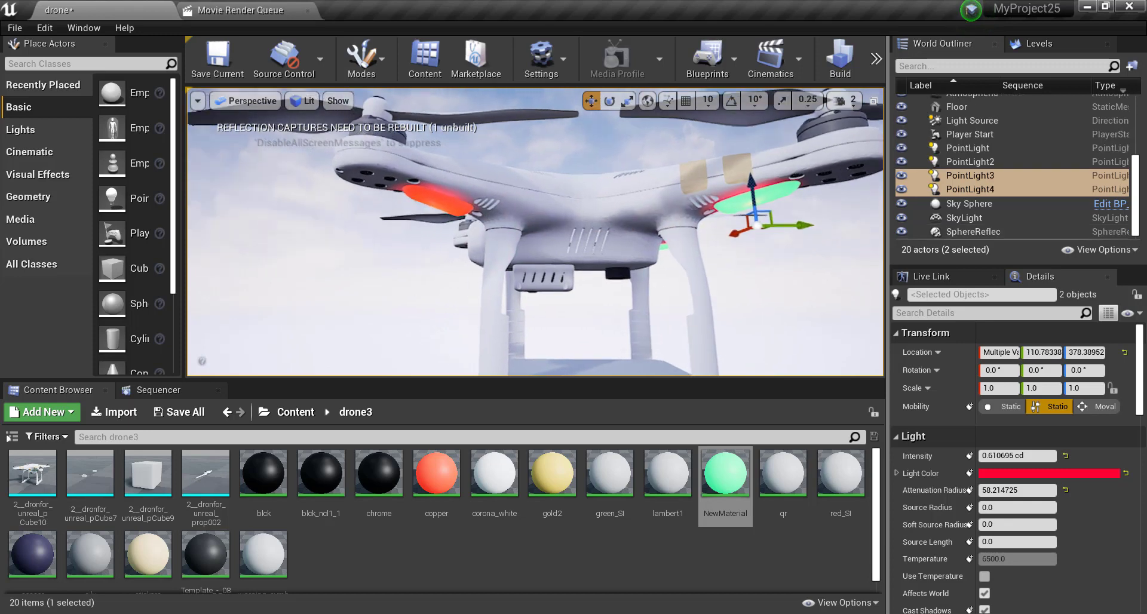
pyautogui.moveTo(769, 229)
pyautogui.mouseDown(button='right')
pyautogui.moveTo(657, 233)
pyautogui.moveTo(883, 335)
pyautogui.mouseUp(button='right')
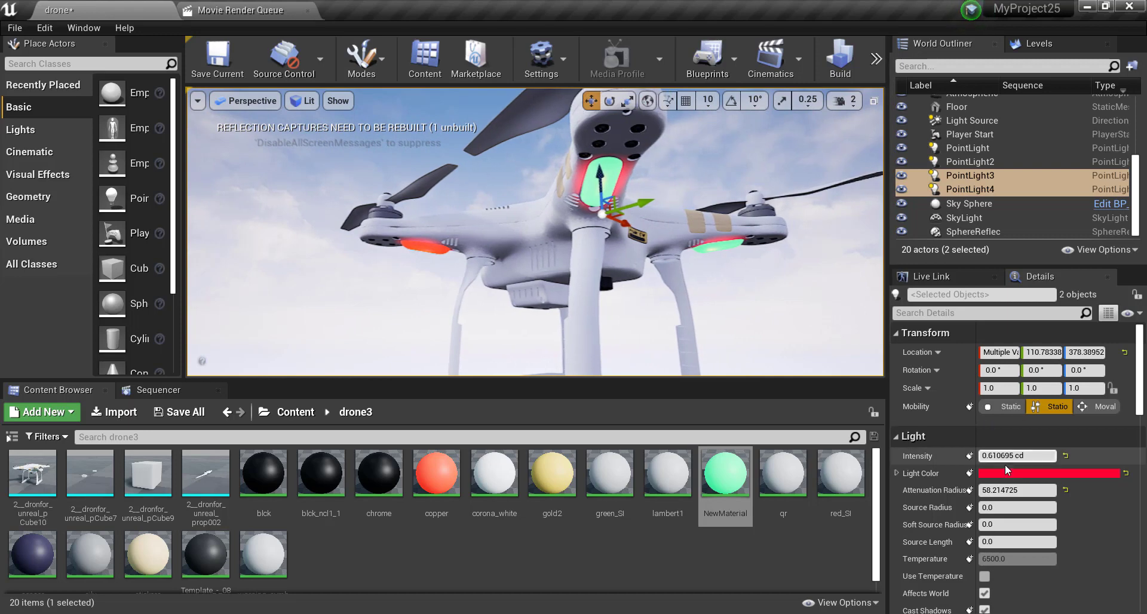
# Change the copied lights' colour from red to lime green
pyautogui.click(1049, 473)
pyautogui.click(737, 390)
pyautogui.moveTo(716, 422); pyautogui.dragTo(704, 438)
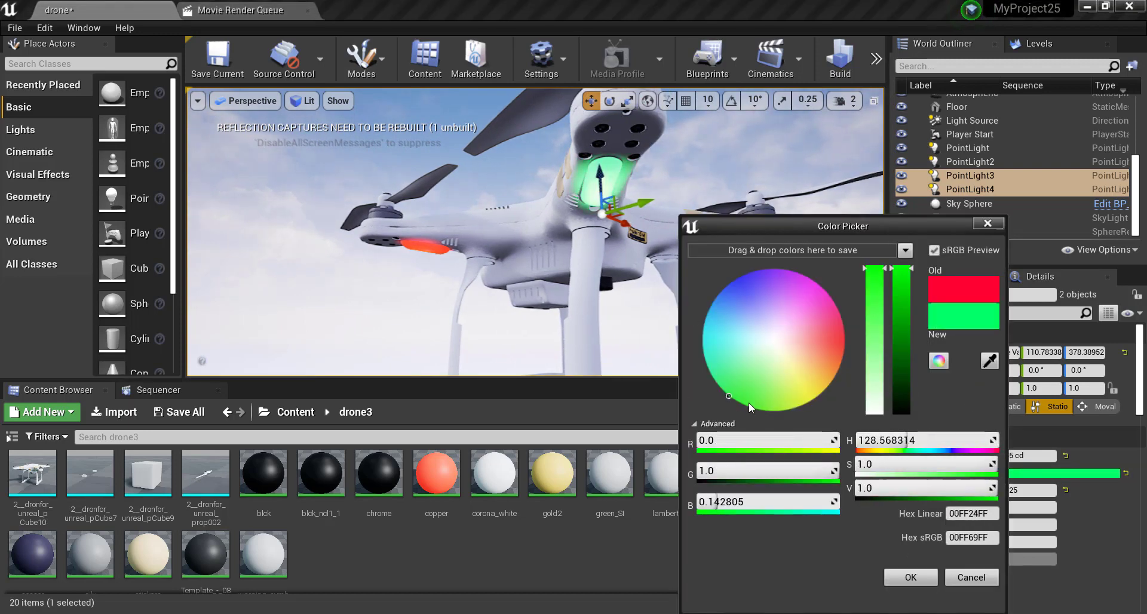
pyautogui.moveTo(749, 404); pyautogui.dragTo(764, 413)
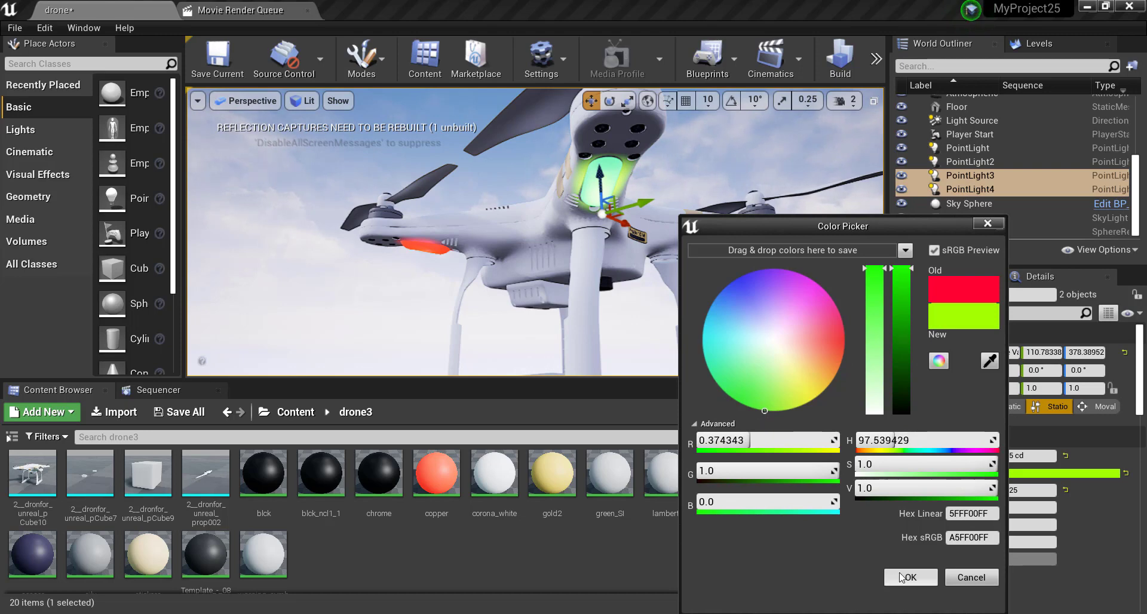
pyautogui.click(902, 578)
pyautogui.moveTo(735, 250); pyautogui.dragTo(735, 249, button='right')
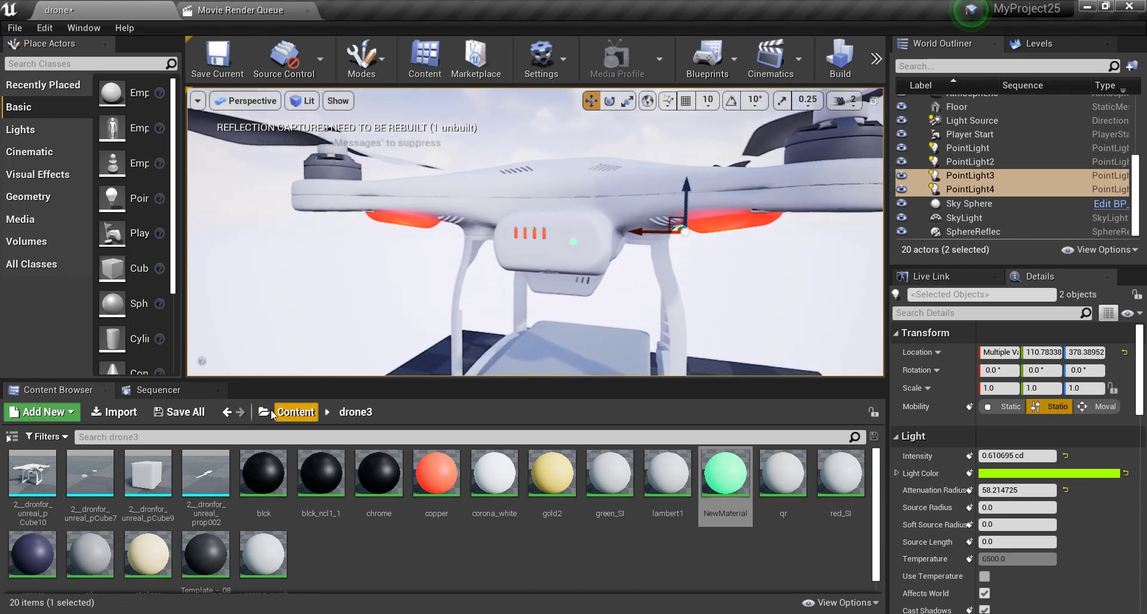
# Add all four selected point lights to the drone sequence via Actor To Sequencer > Add Current Selection
pyautogui.click(158, 390)
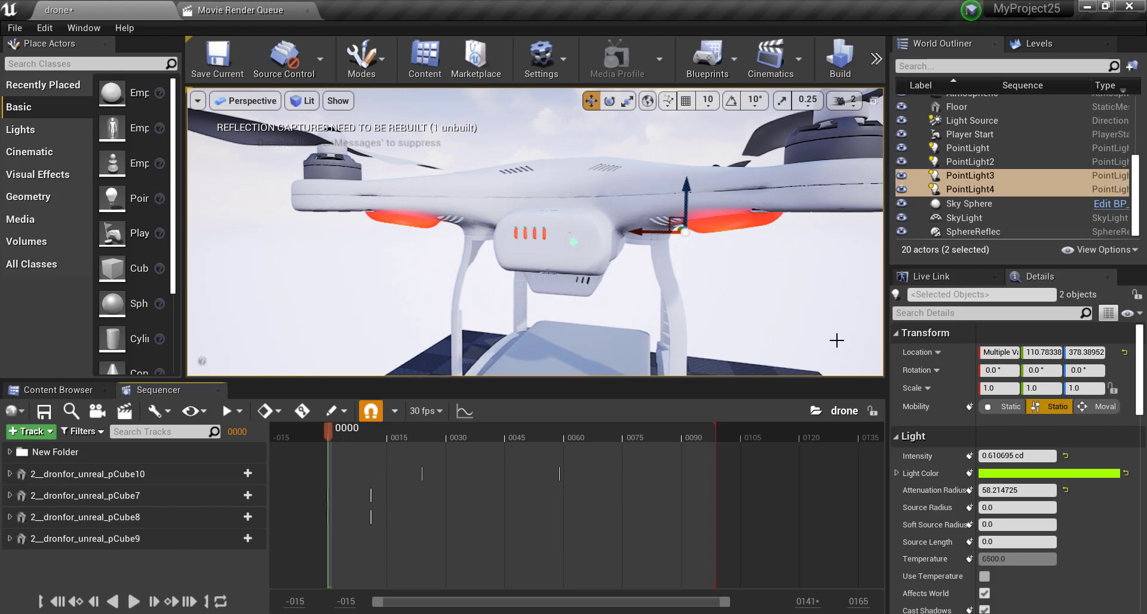
pyautogui.click(977, 150)
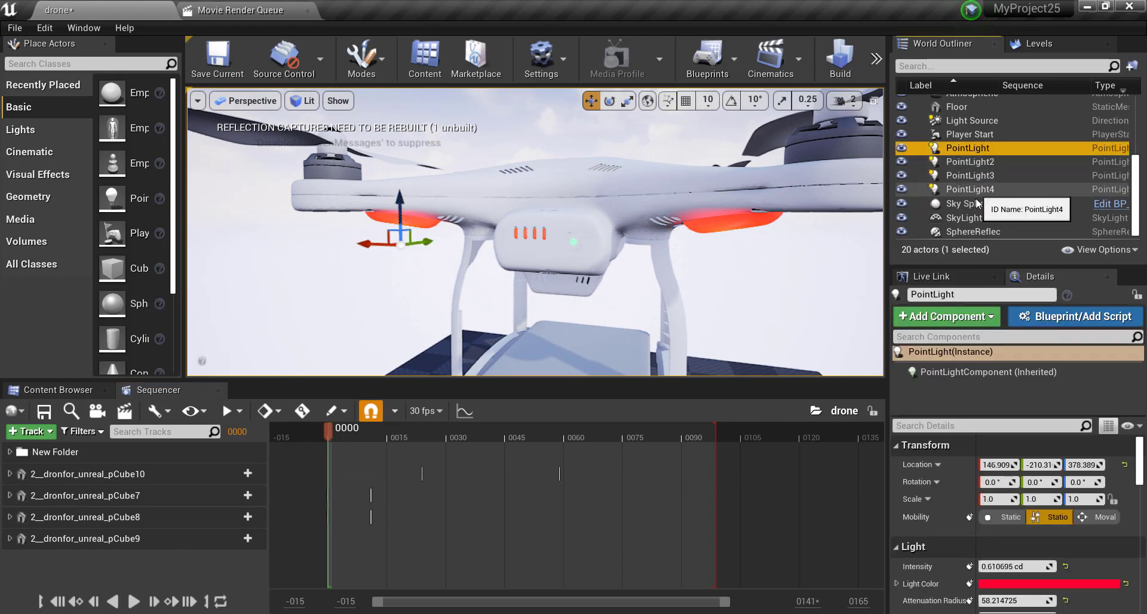
pyautogui.keyDown('shift'); pyautogui.click(970, 189); pyautogui.keyUp('shift')
pyautogui.rightClick(127, 579)
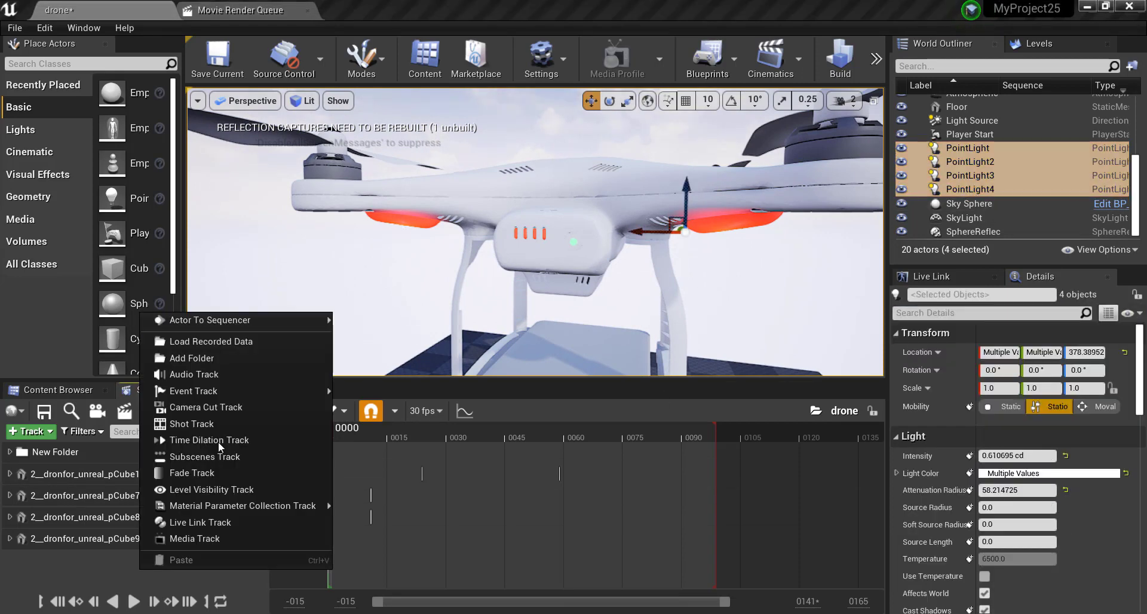
pyautogui.moveTo(239, 505)
pyautogui.moveTo(285, 322)
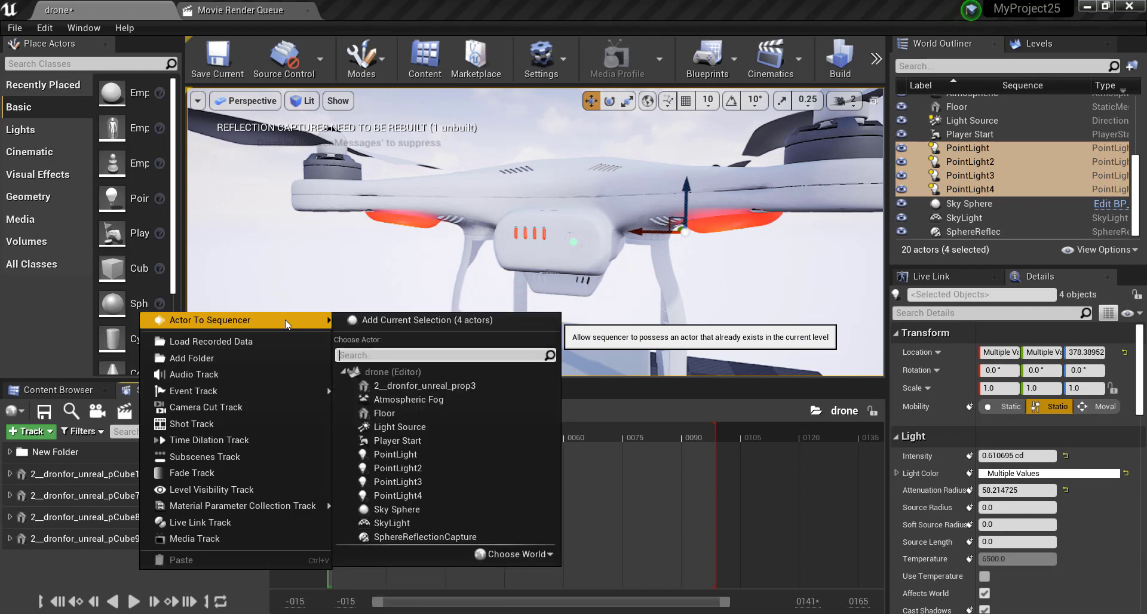
pyautogui.click(363, 322)
pyautogui.scroll(-2, 91, 565)
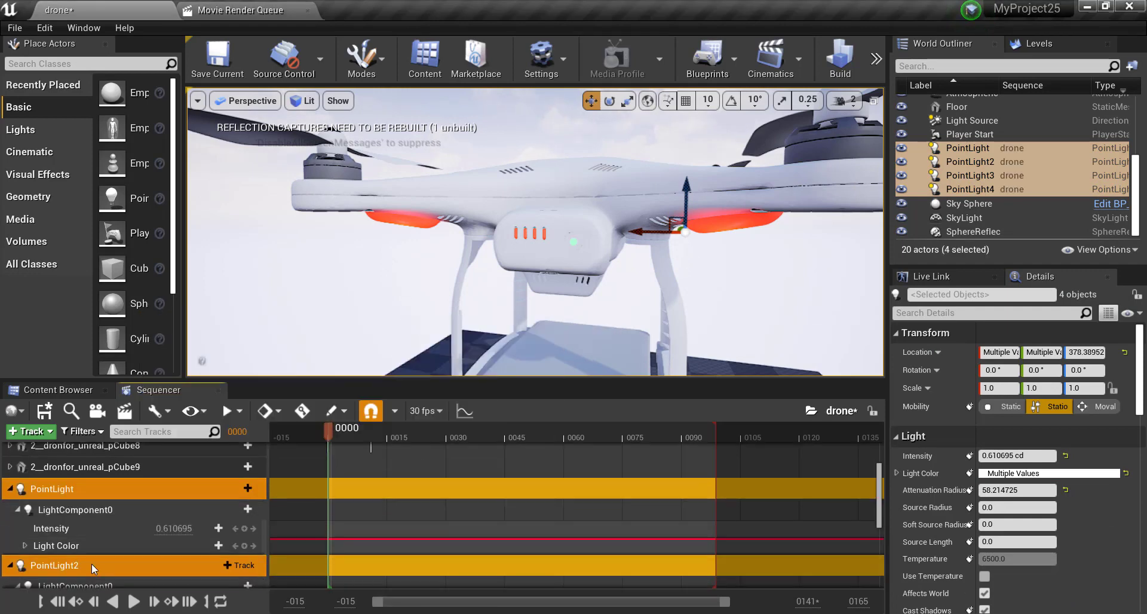
# Collapse the four light tracks and move PointLight2–4 above PointLight
pyautogui.click(10, 489)
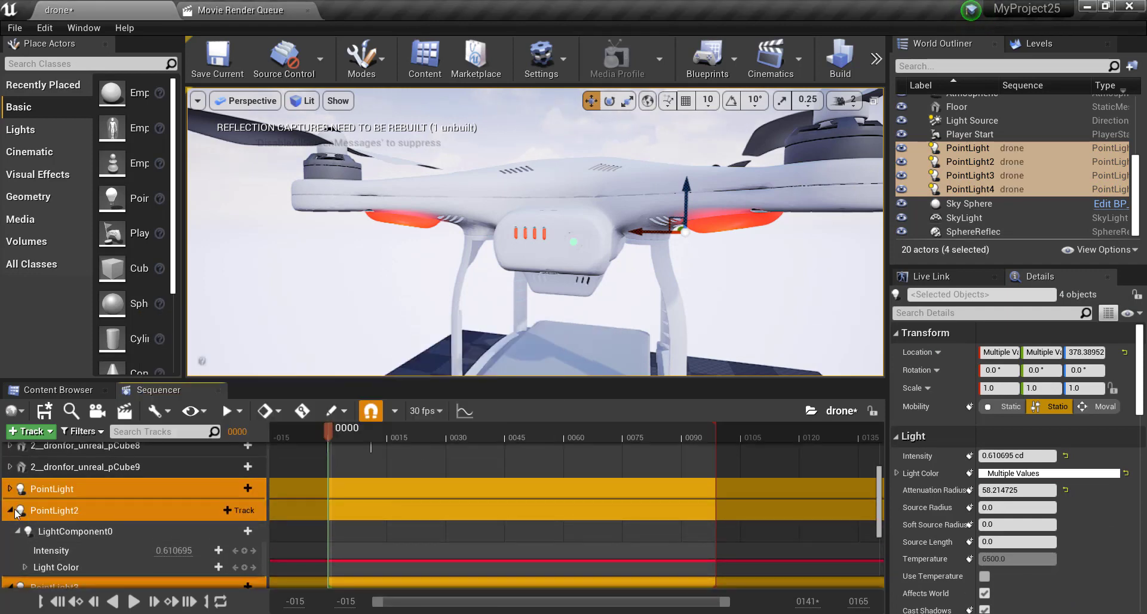
pyautogui.click(11, 510)
pyautogui.click(10, 532)
pyautogui.click(8, 557)
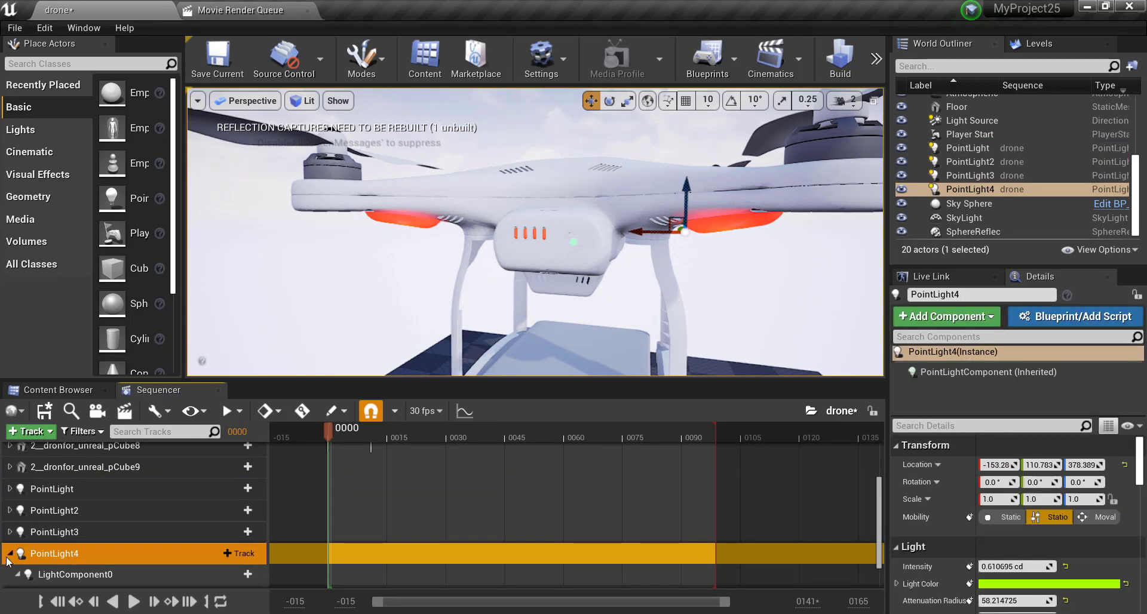
pyautogui.click(8, 557)
pyautogui.keyDown('ctrl'); pyautogui.click(66, 557); pyautogui.keyUp('ctrl')
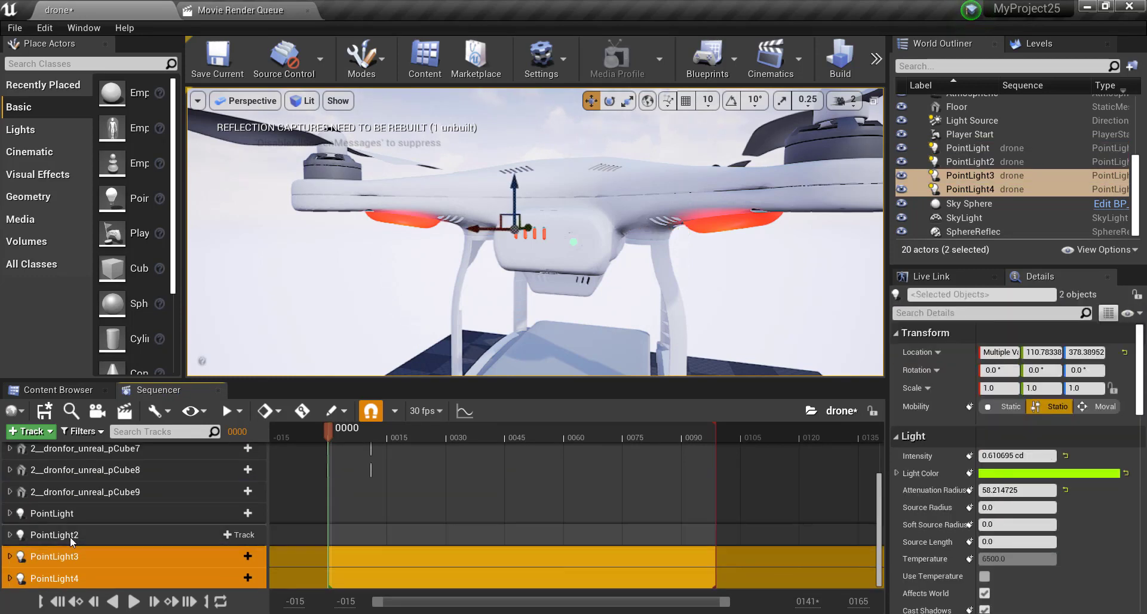
pyautogui.keyDown('ctrl'); pyautogui.click(70, 536); pyautogui.keyUp('ctrl')
pyautogui.moveTo(26, 536); pyautogui.dragTo(49, 513)
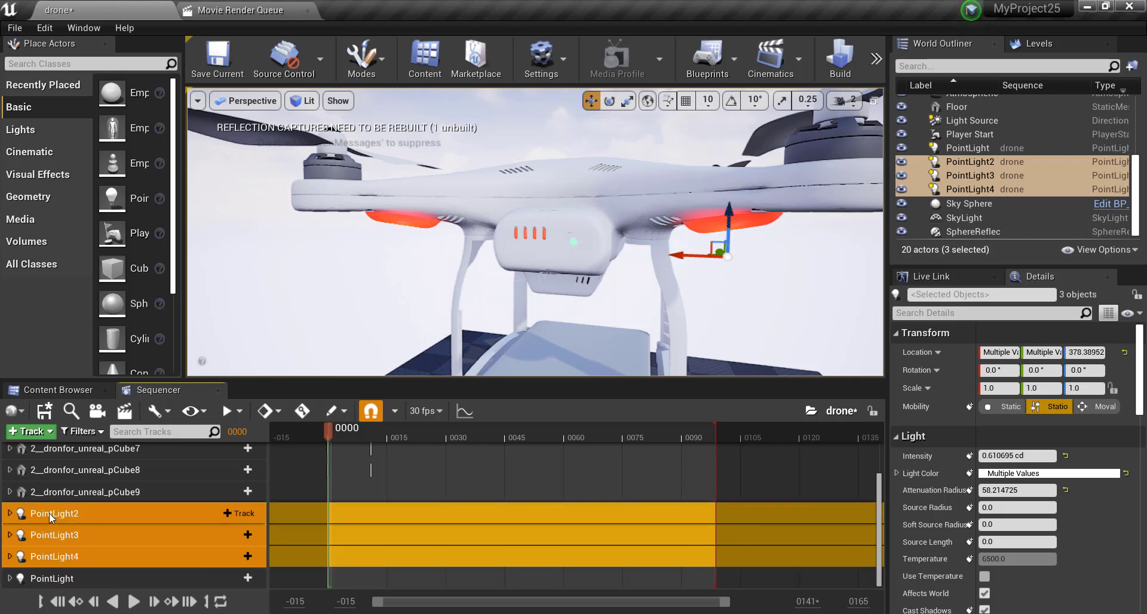
pyautogui.click(43, 577)
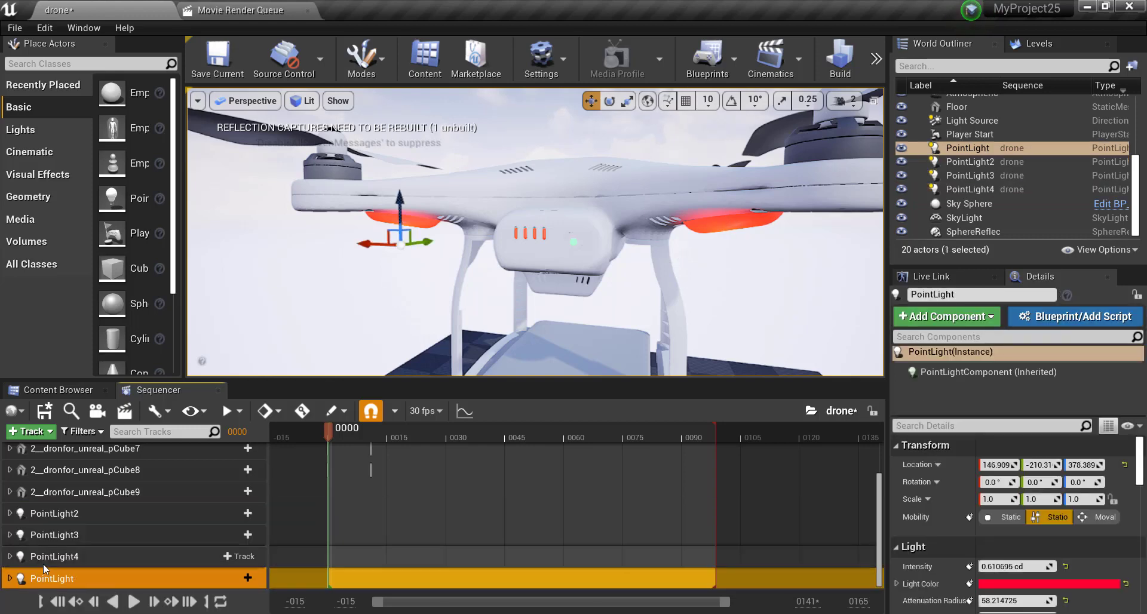
pyautogui.keyDown('ctrl'); pyautogui.click(45, 559); pyautogui.keyUp('ctrl')
pyautogui.keyDown('ctrl'); pyautogui.click(53, 536); pyautogui.keyUp('ctrl')
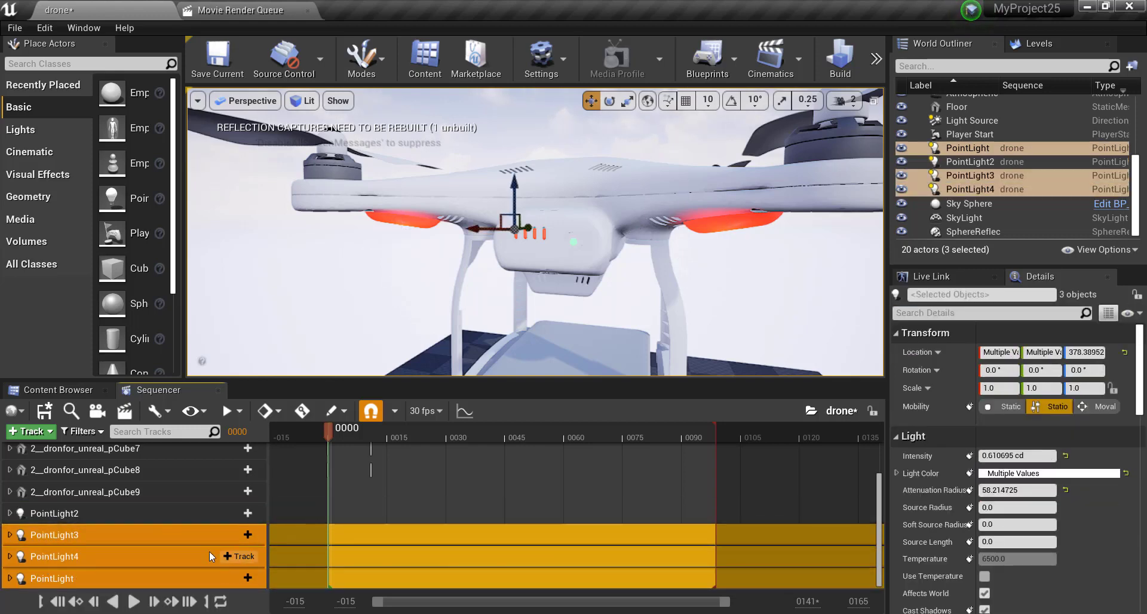
pyautogui.moveTo(24, 539); pyautogui.dragTo(35, 528)
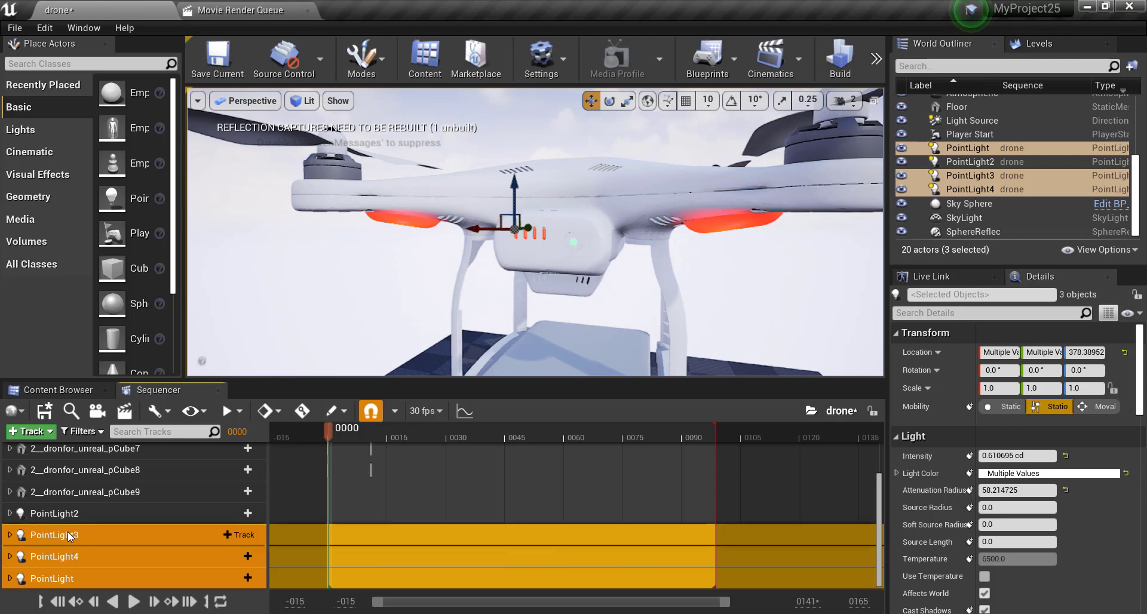
# Attach the selected light tracks to PointLight2 through + Track > Attach
pyautogui.click(245, 537)
pyautogui.moveTo(296, 355)
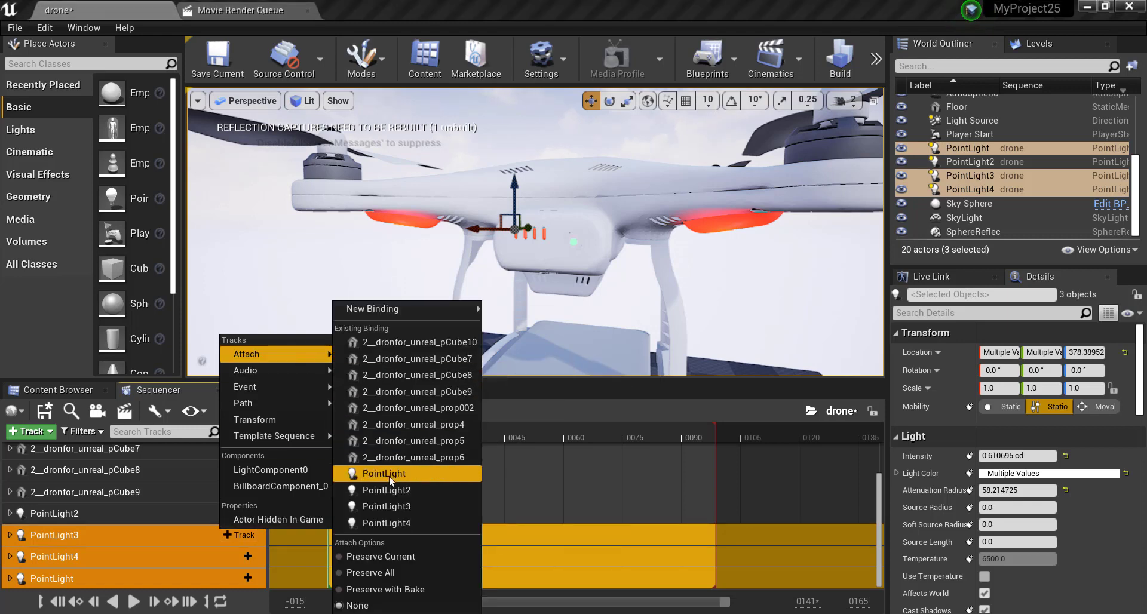
pyautogui.click(398, 491)
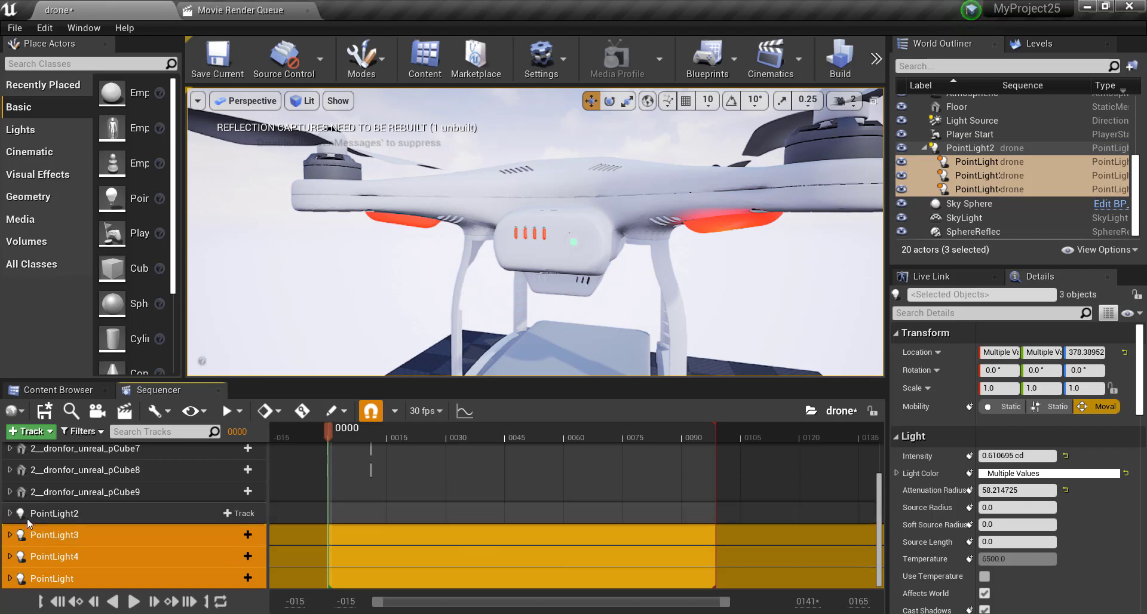
pyautogui.click(10, 514)
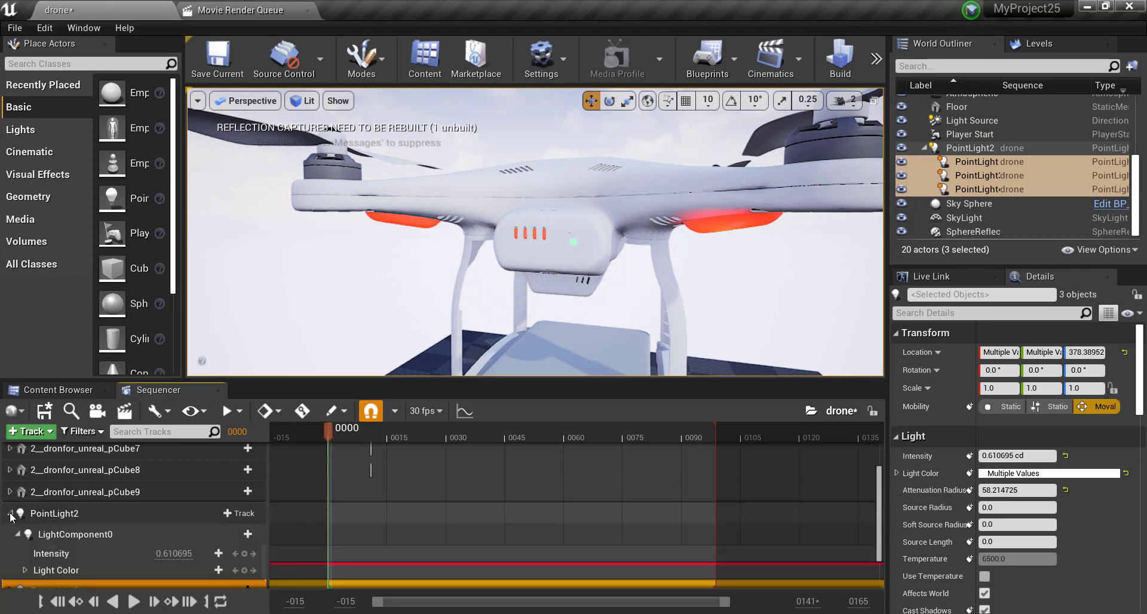
pyautogui.click(10, 514)
# Attach the PointLight3 track to PointLight2 as well
pyautogui.click(96, 538)
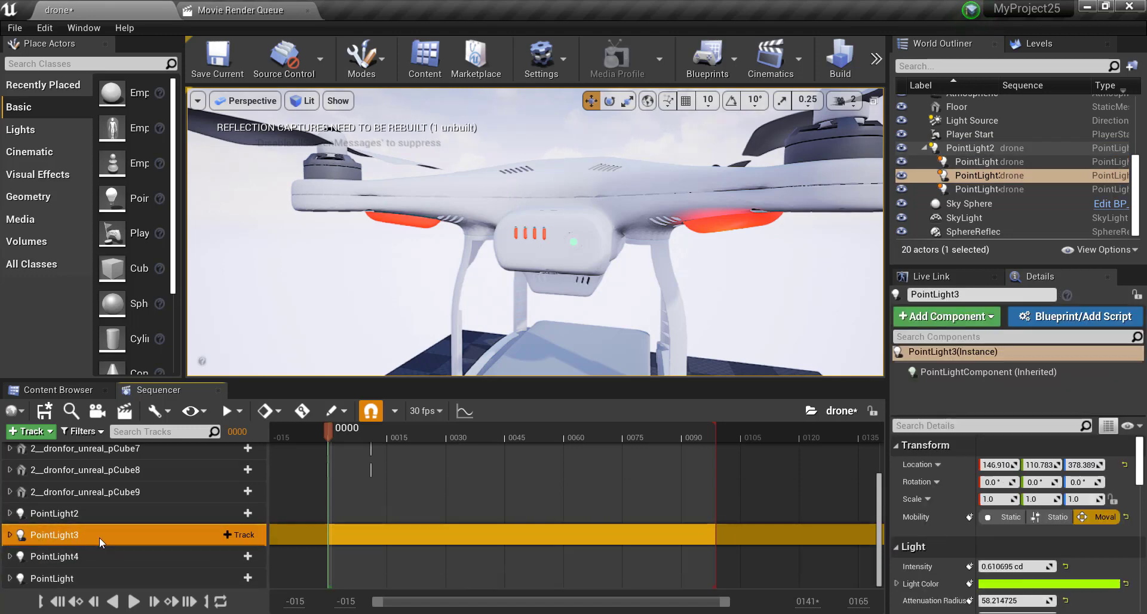
pyautogui.click(241, 535)
pyautogui.moveTo(298, 354)
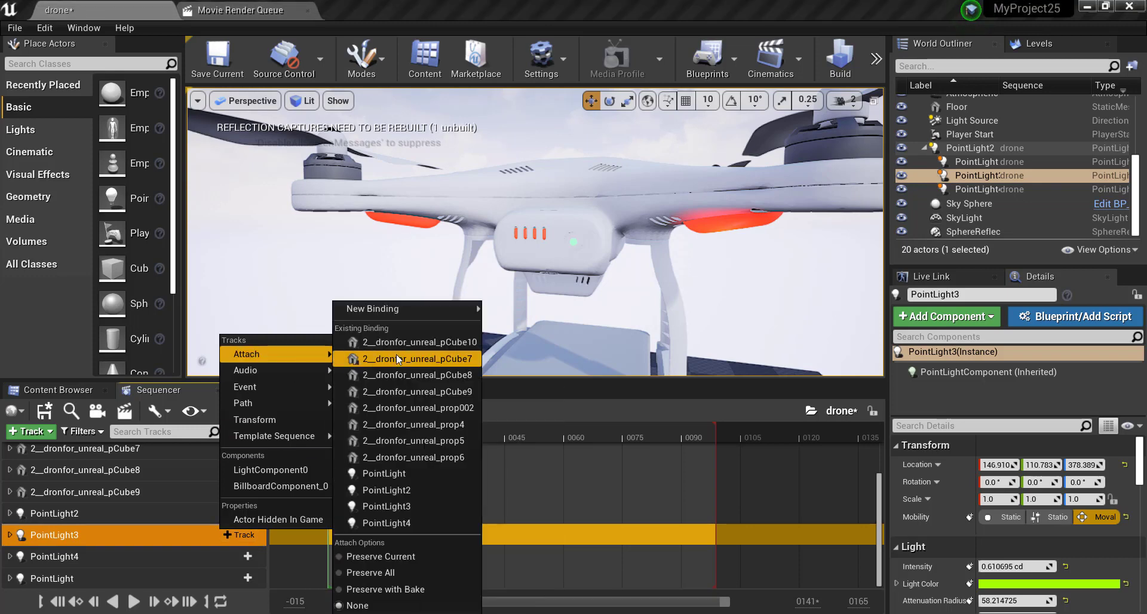
pyautogui.click(407, 492)
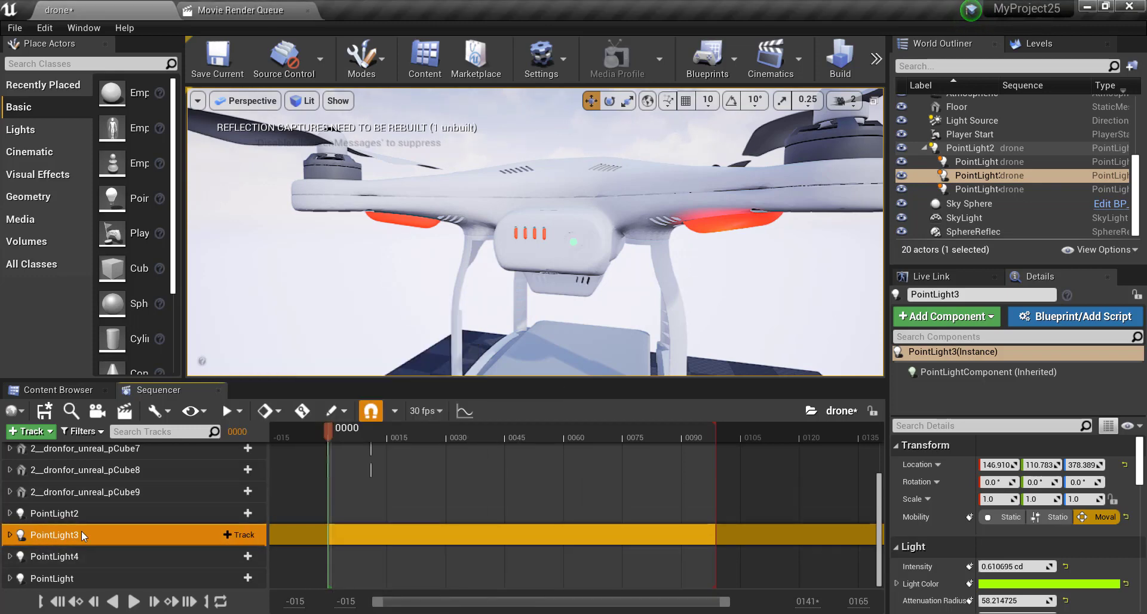
# Undo the last attachment and group the selected point light tracks into a new folder
pyautogui.hotkey('ctrl', 'z')
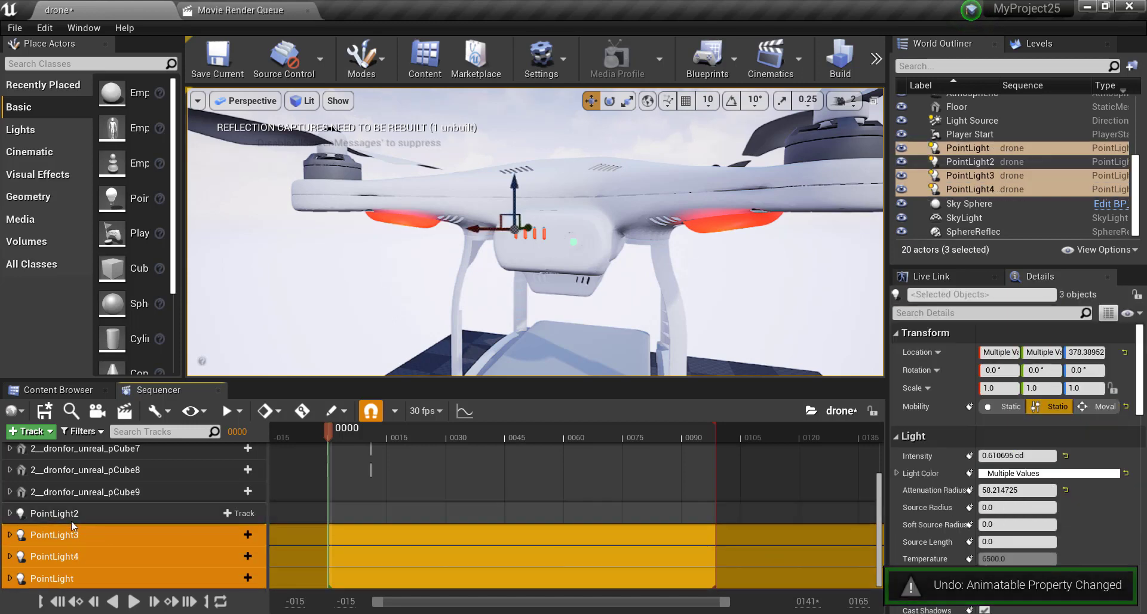
pyautogui.keyDown('ctrl'); pyautogui.click(59, 514); pyautogui.keyUp('ctrl')
pyautogui.rightClick(59, 514)
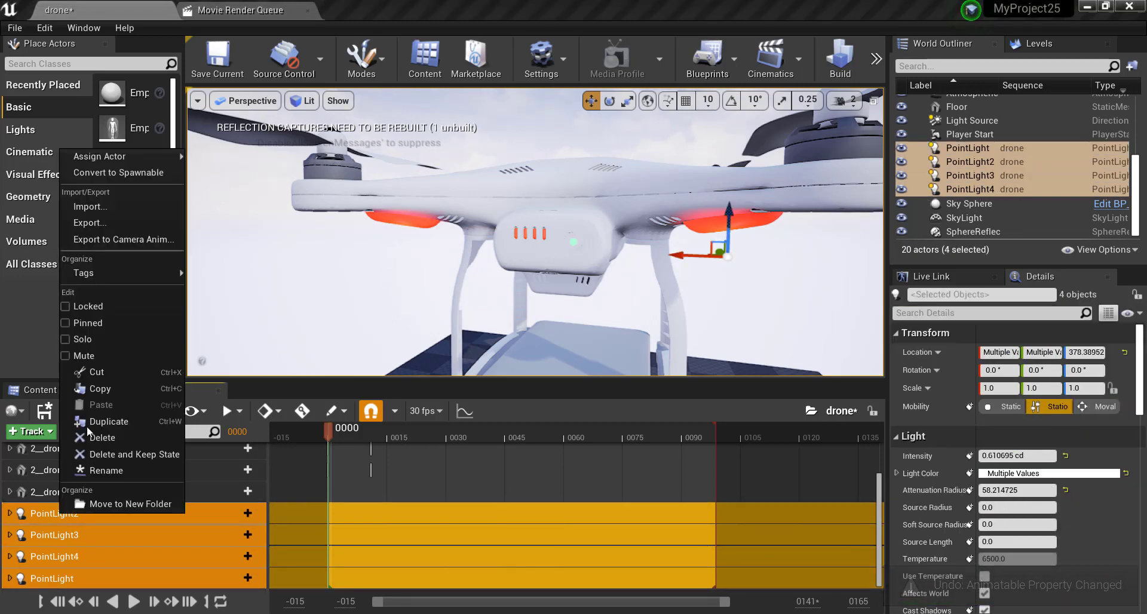
pyautogui.click(113, 506)
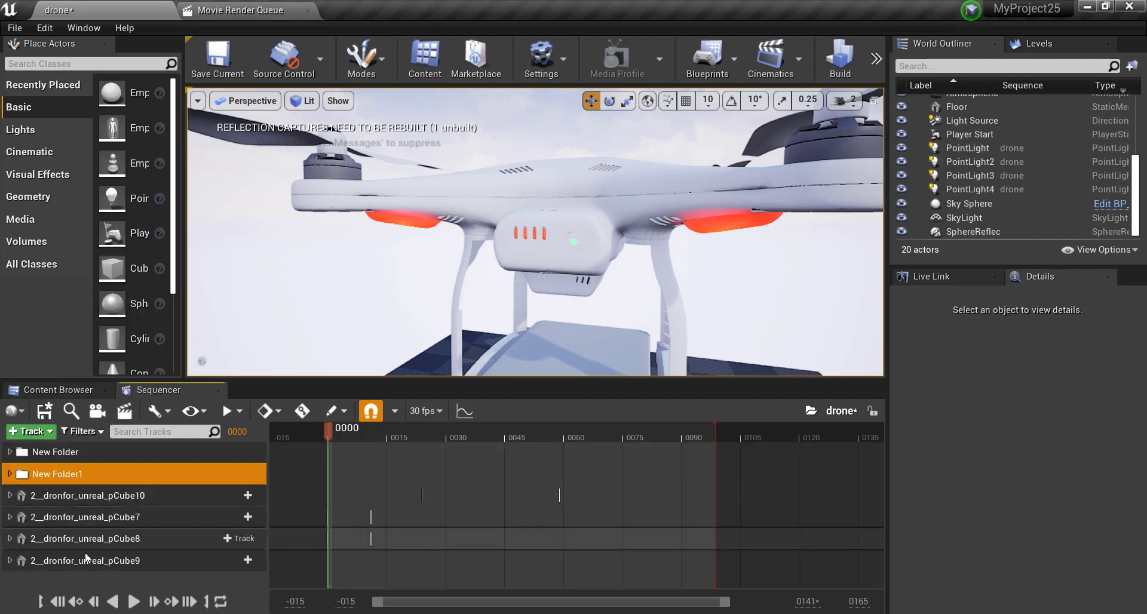
pyautogui.click(129, 588)
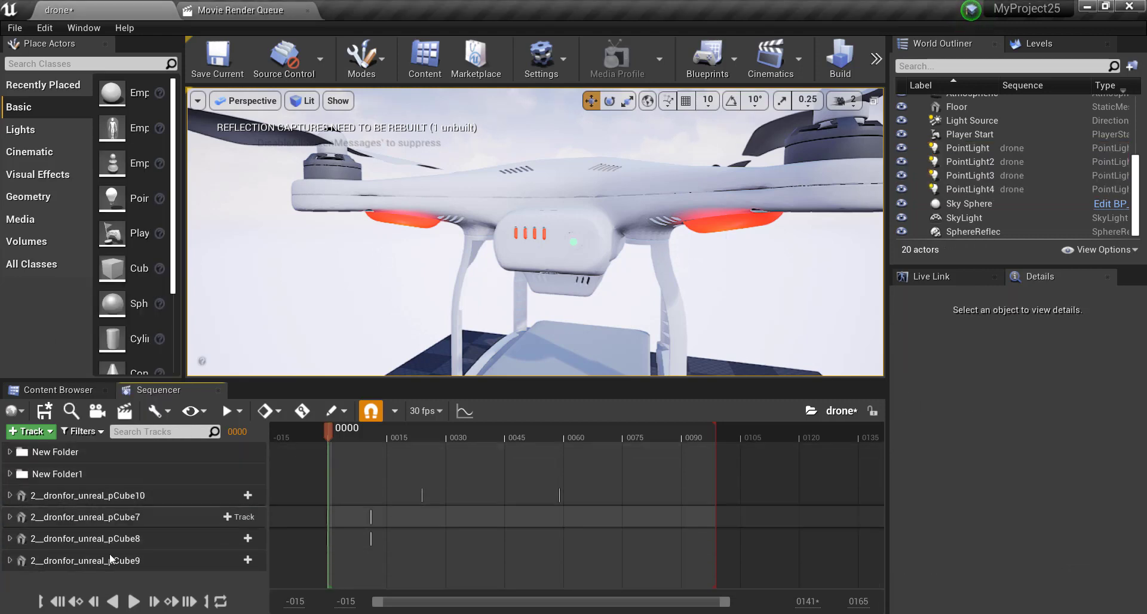
# Open the New Folder1 folder's options menu and close it without choosing anything
pyautogui.click(68, 473)
pyautogui.rightClick(90, 471)
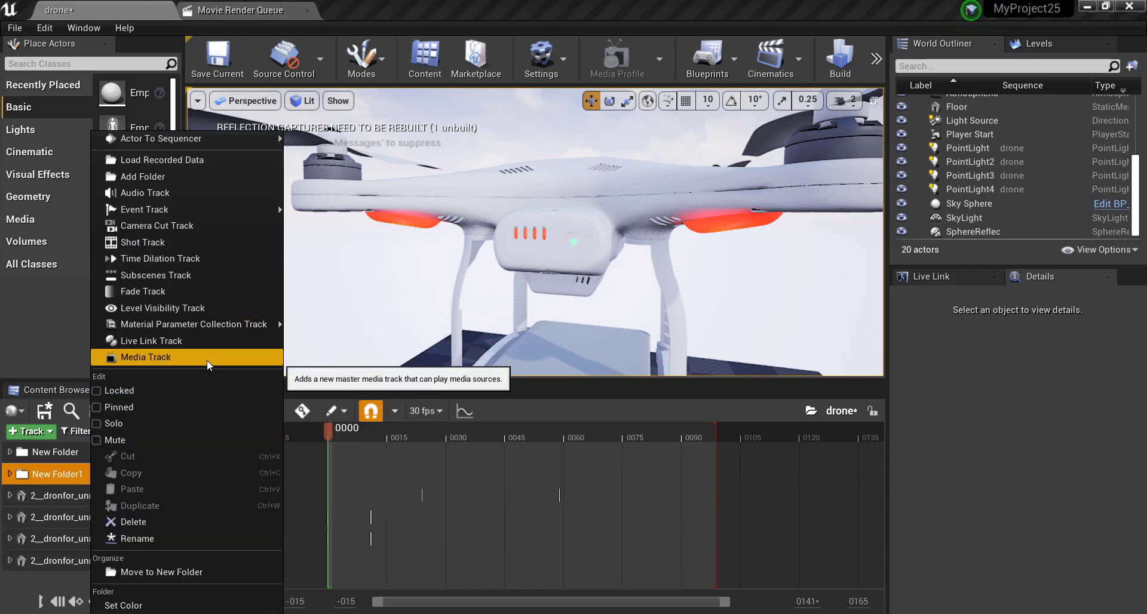
pyautogui.moveTo(207, 354)
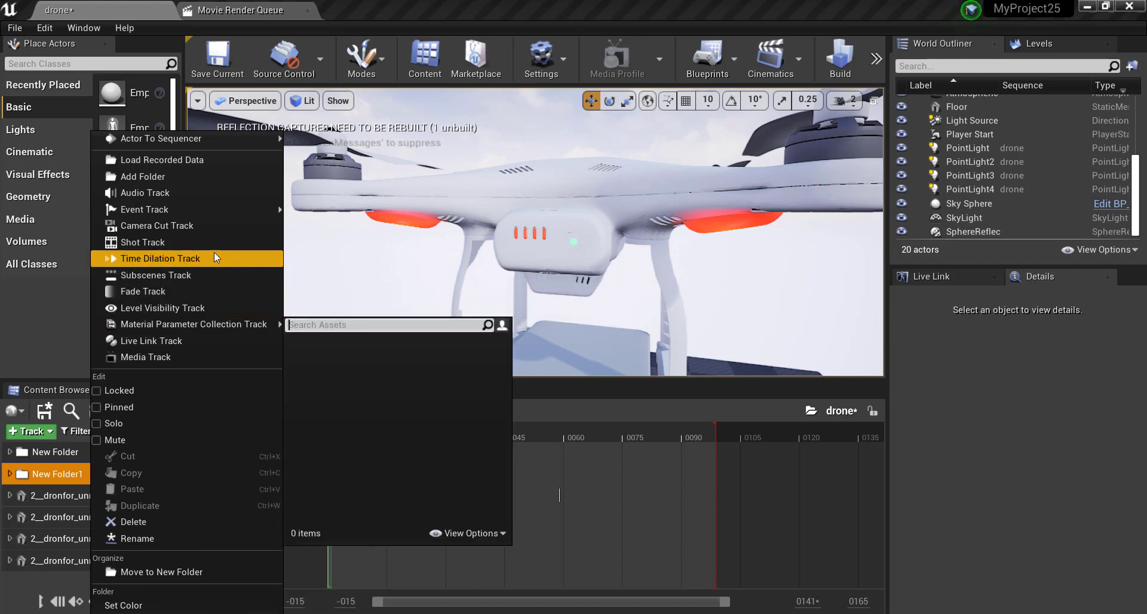
pyautogui.moveTo(220, 213)
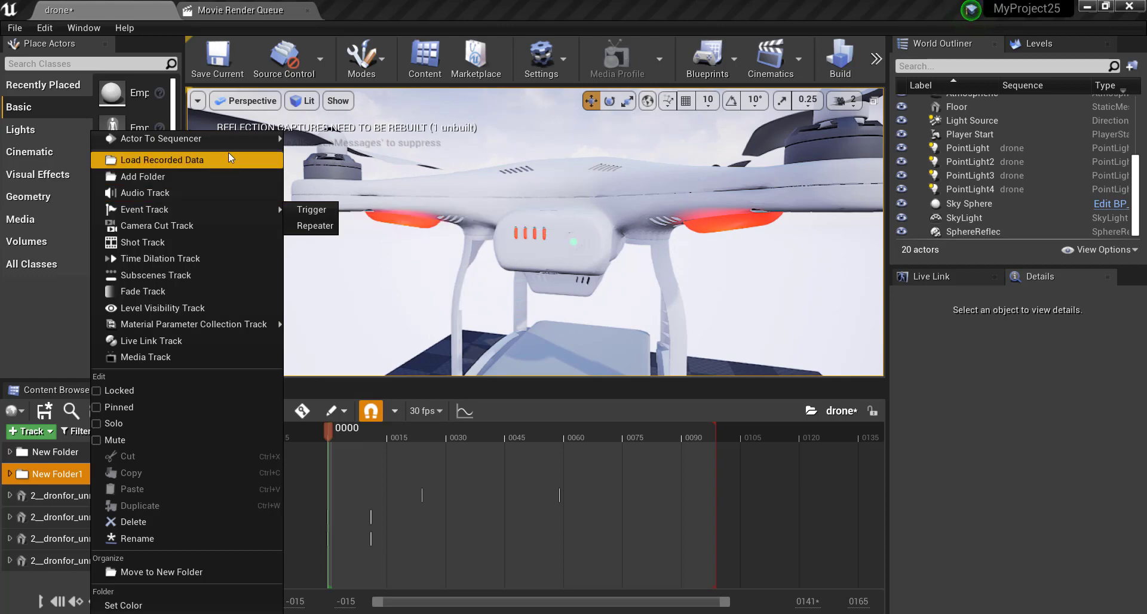
pyautogui.moveTo(236, 140)
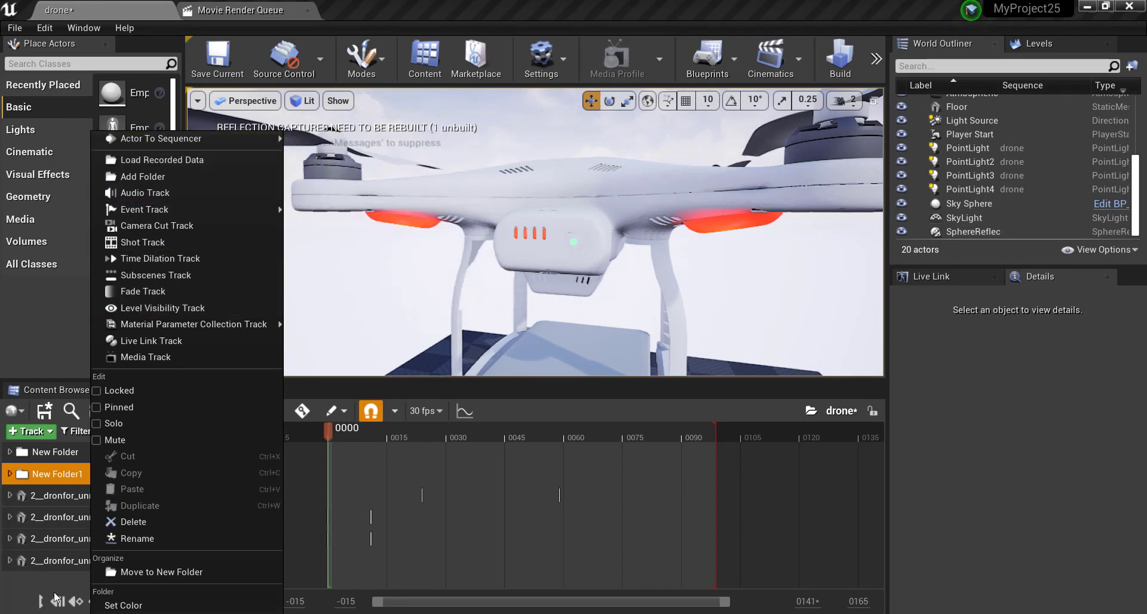
pyautogui.click(12, 595)
# Expand New Folder1, select its four light tracks, then reselect only PointLight2
pyautogui.click(9, 474)
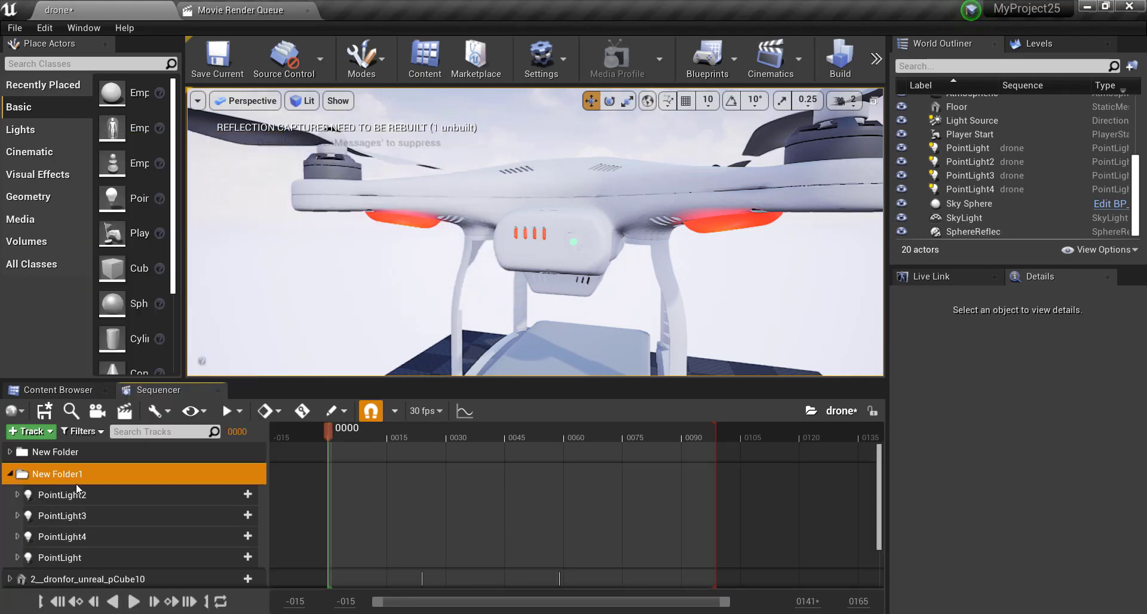
pyautogui.click(85, 496)
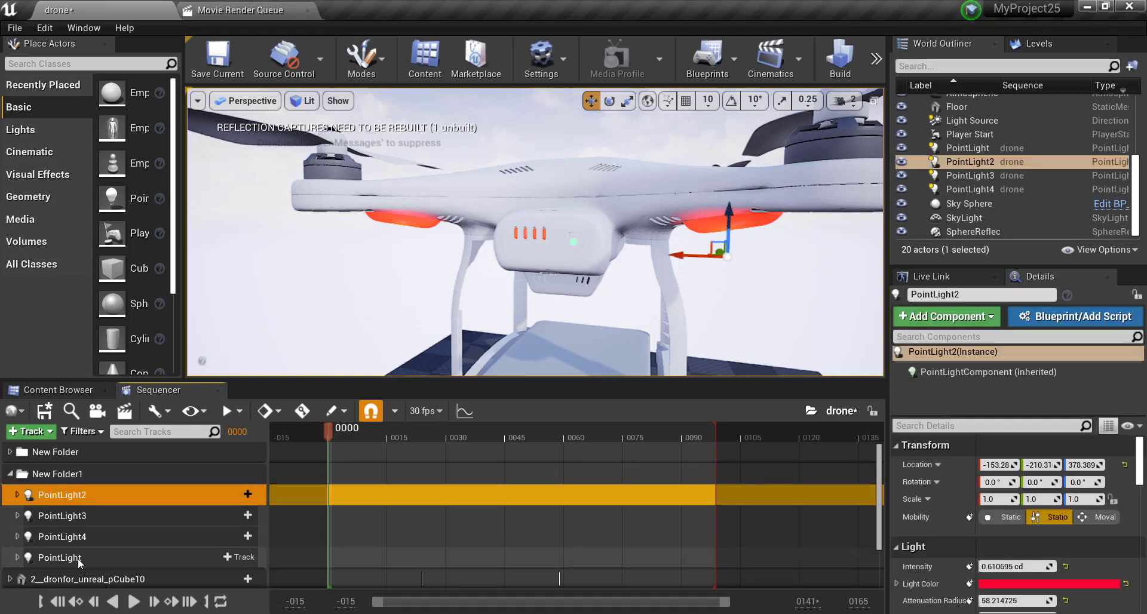
pyautogui.keyDown('shift'); pyautogui.click(78, 558); pyautogui.keyUp('shift')
pyautogui.rightClick(110, 492)
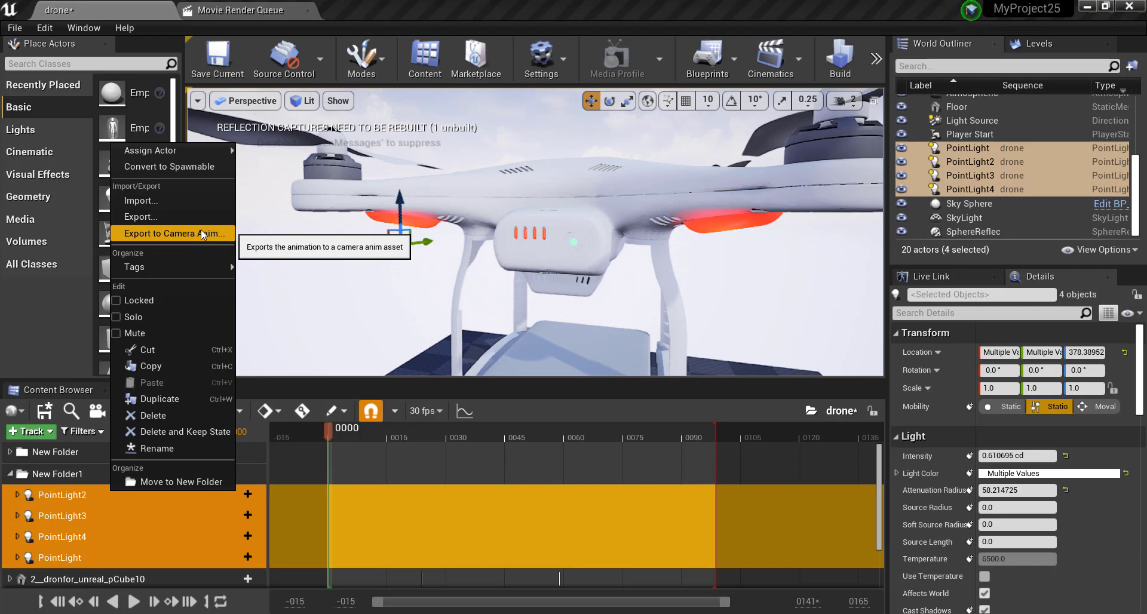
pyautogui.moveTo(204, 267)
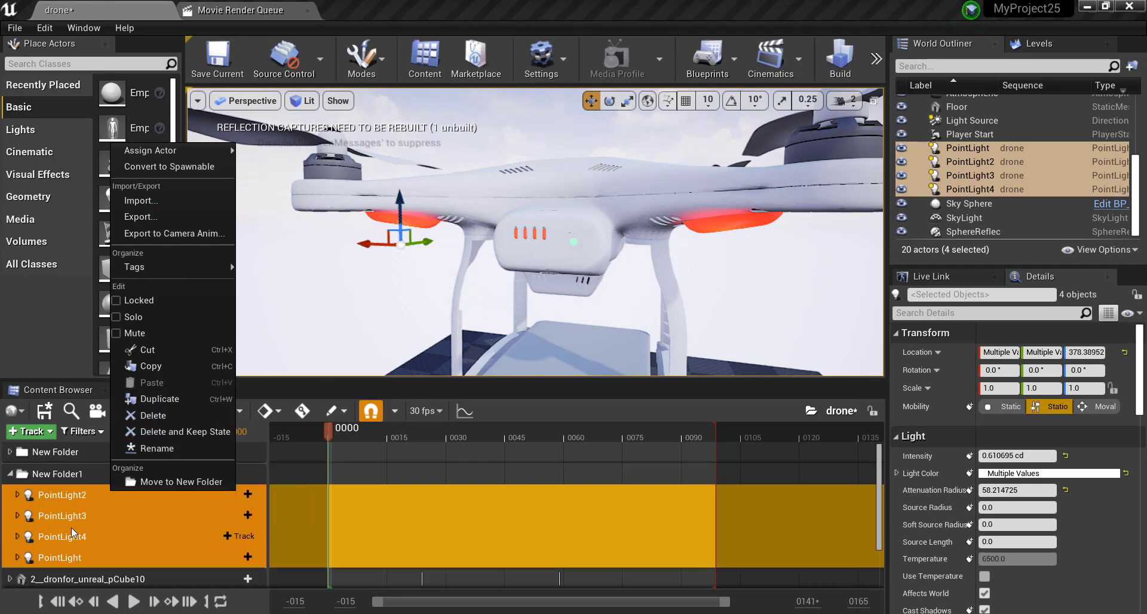
pyautogui.click(59, 490)
# Attach PointLight2, PointLight3, PointLight4 and PointLight to 2_dronfor_unreal_pCube10 via +Track > Attach
pyautogui.click(235, 497)
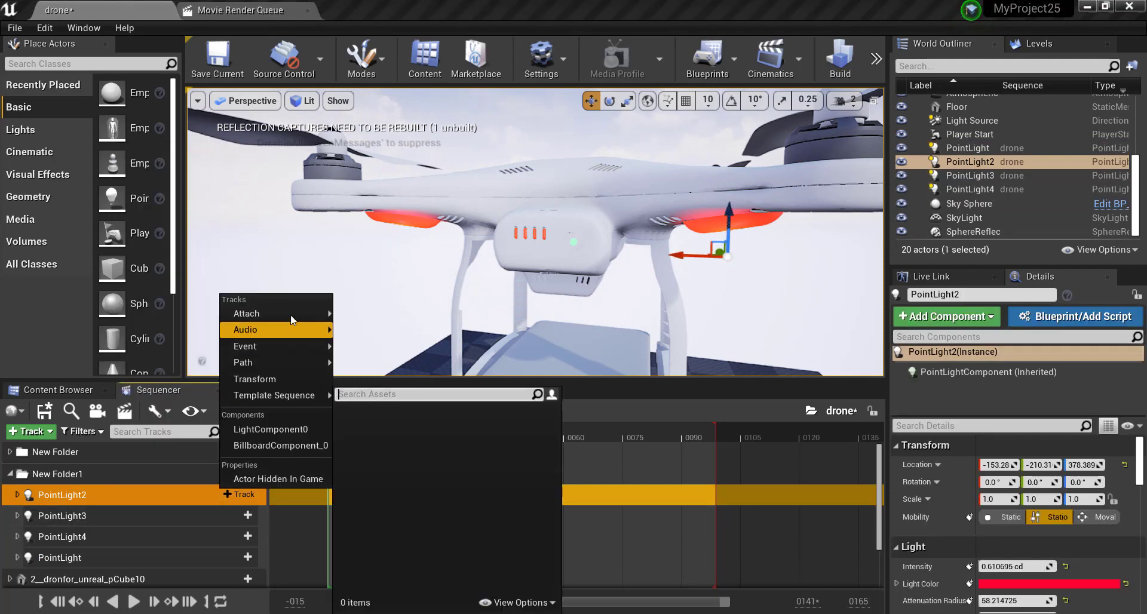
pyautogui.moveTo(312, 313)
pyautogui.click(442, 346)
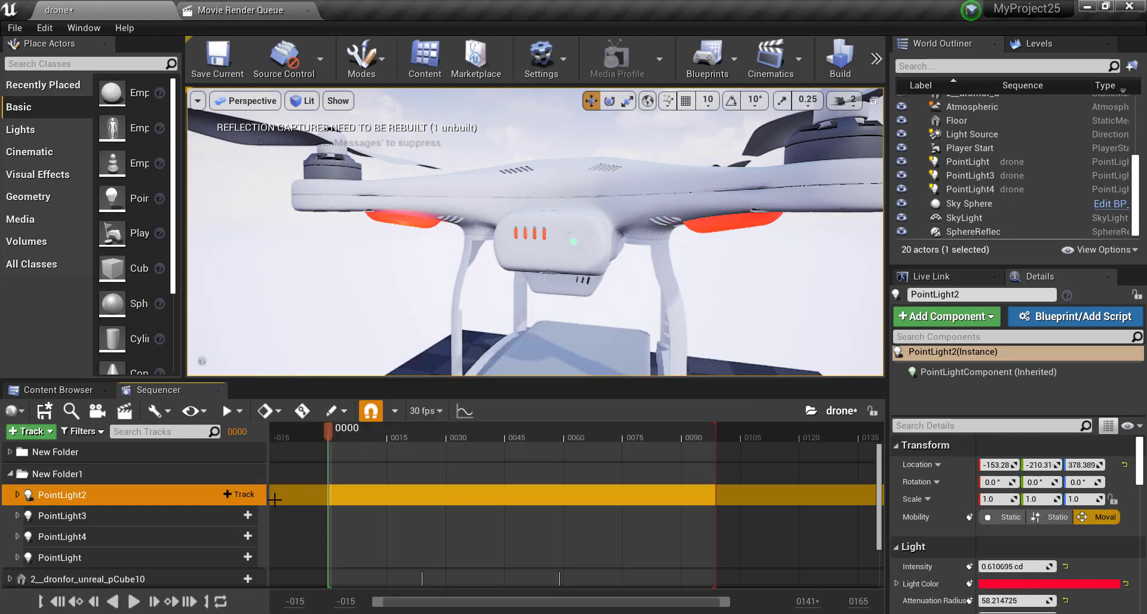
pyautogui.click(252, 515)
pyautogui.moveTo(305, 337)
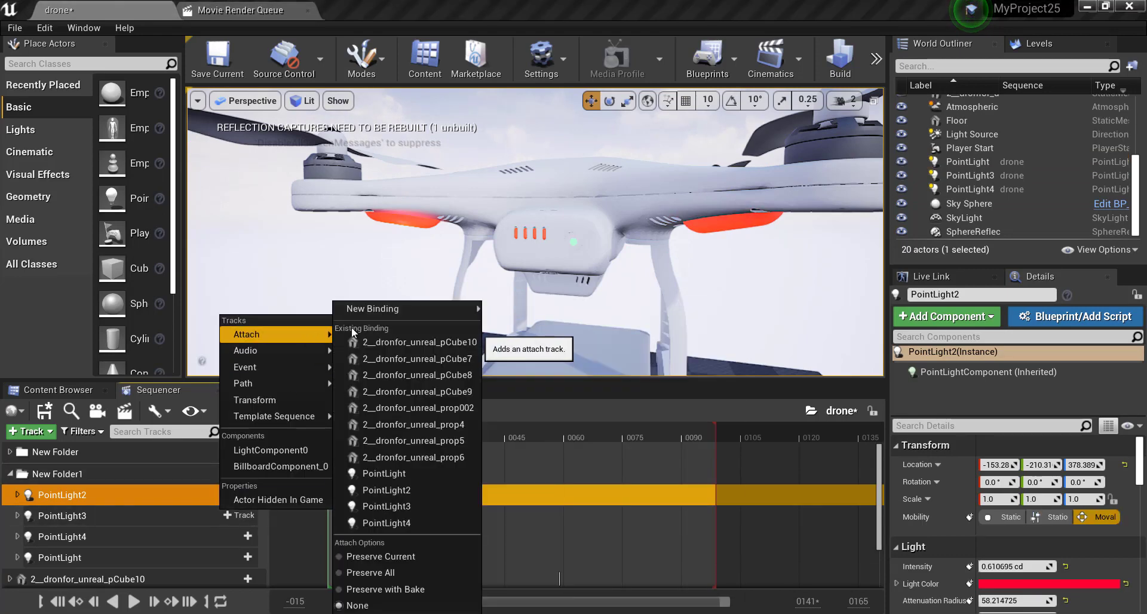
pyautogui.click(429, 341)
pyautogui.click(247, 536)
pyautogui.moveTo(299, 356)
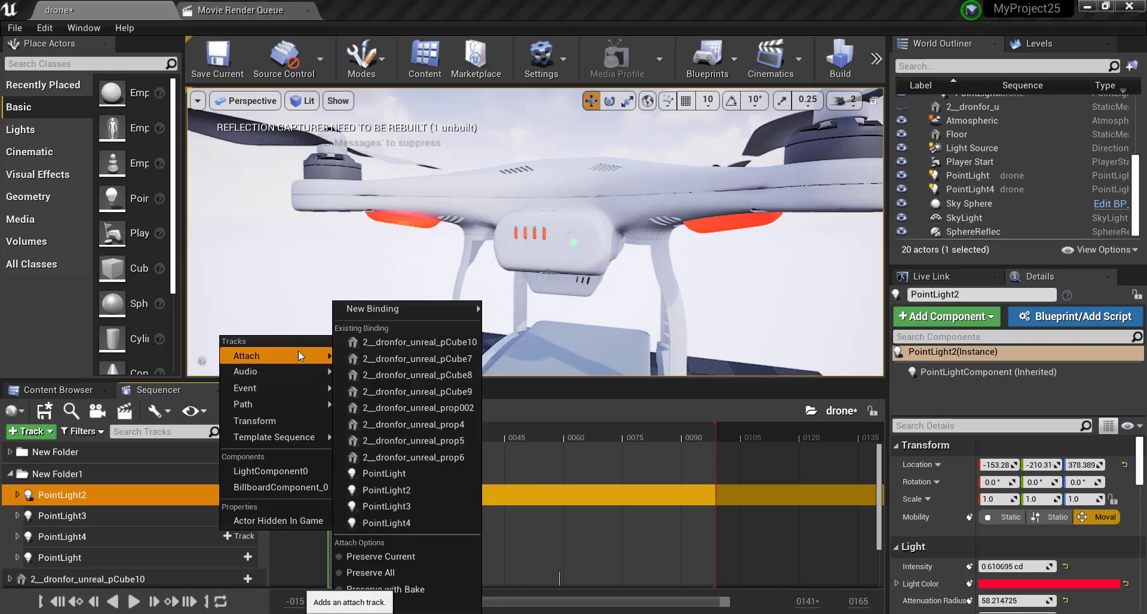
pyautogui.click(421, 348)
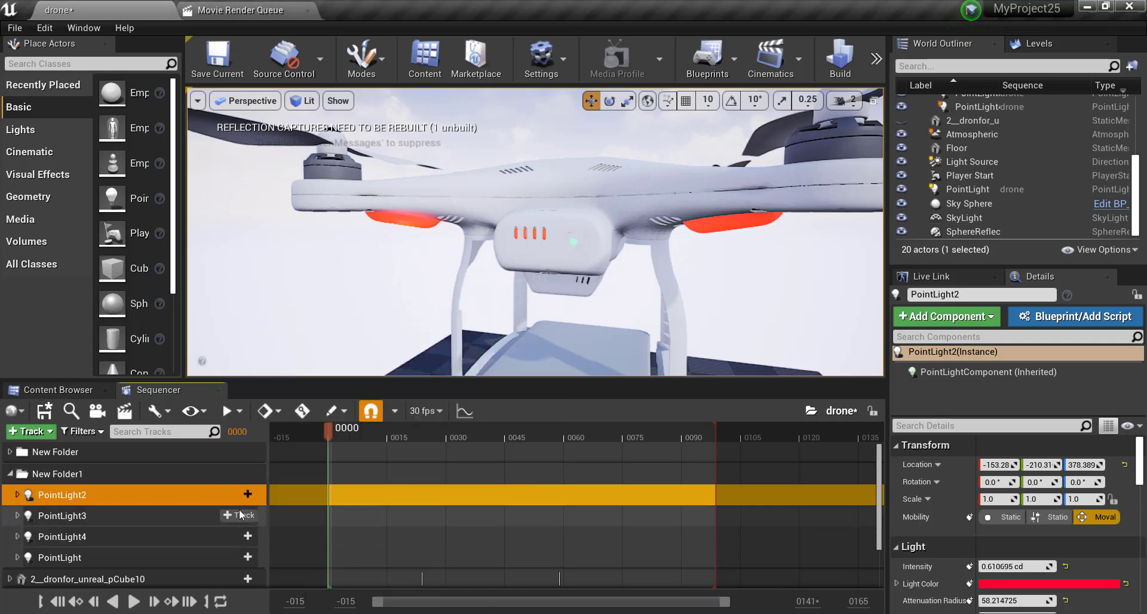
pyautogui.click(244, 557)
pyautogui.moveTo(291, 375)
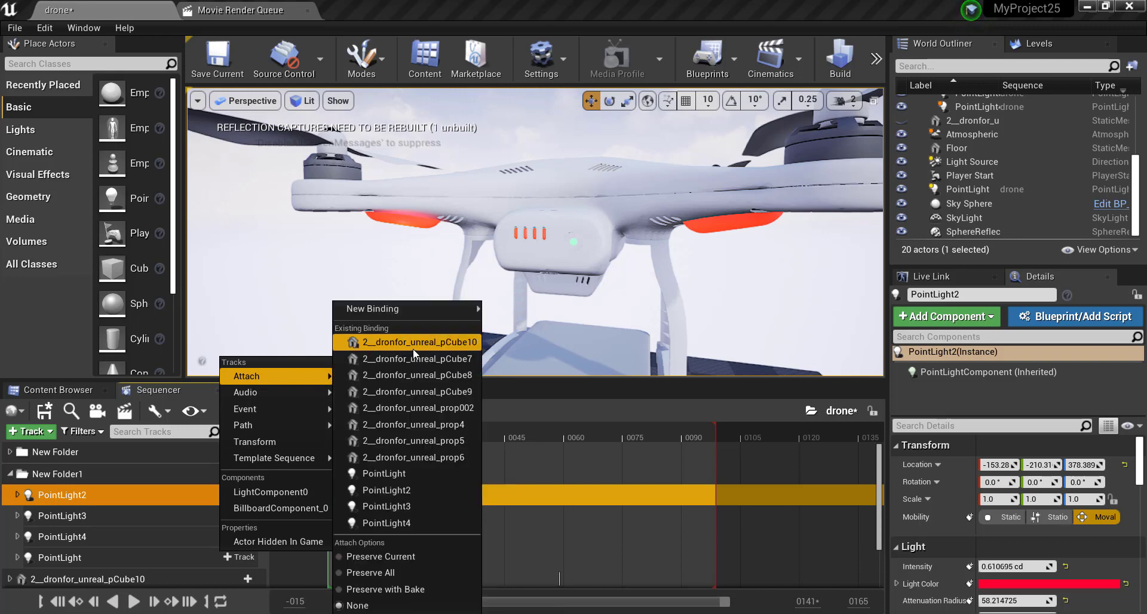
pyautogui.click(416, 352)
# Re-apply the attachment on PointLight4 and play the drone sequence to preview it
pyautogui.click(253, 539)
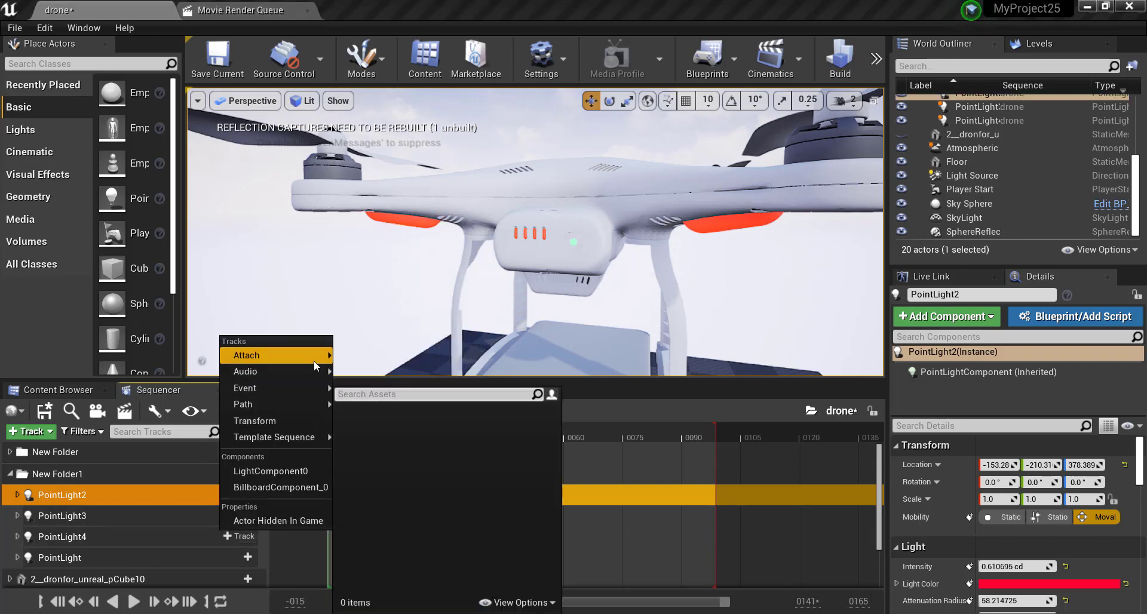
pyautogui.moveTo(314, 354)
pyautogui.click(400, 347)
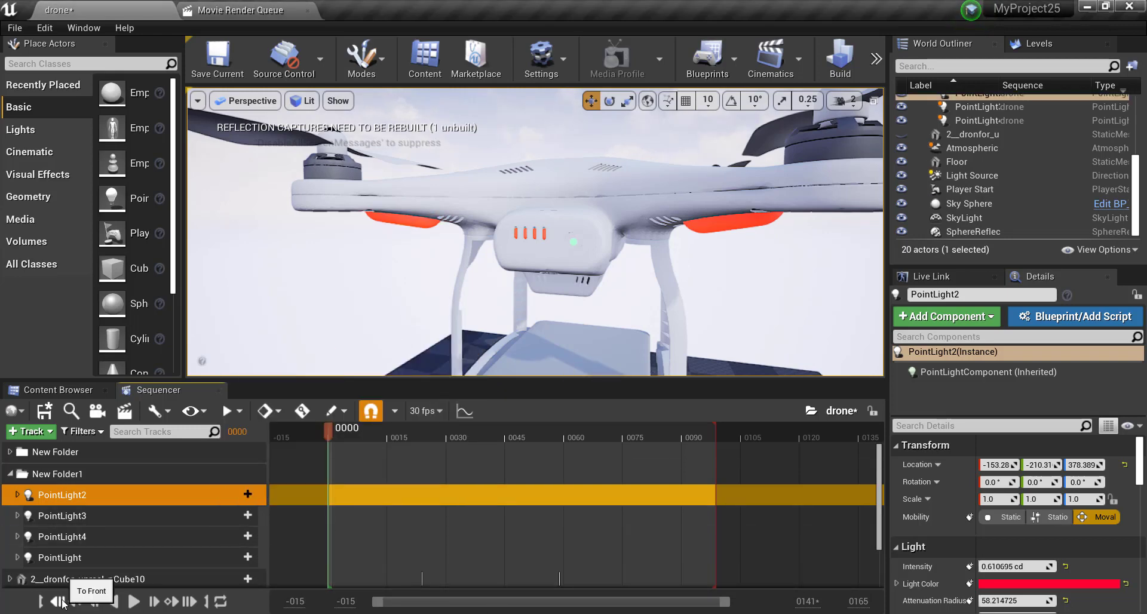
pyautogui.click(134, 602)
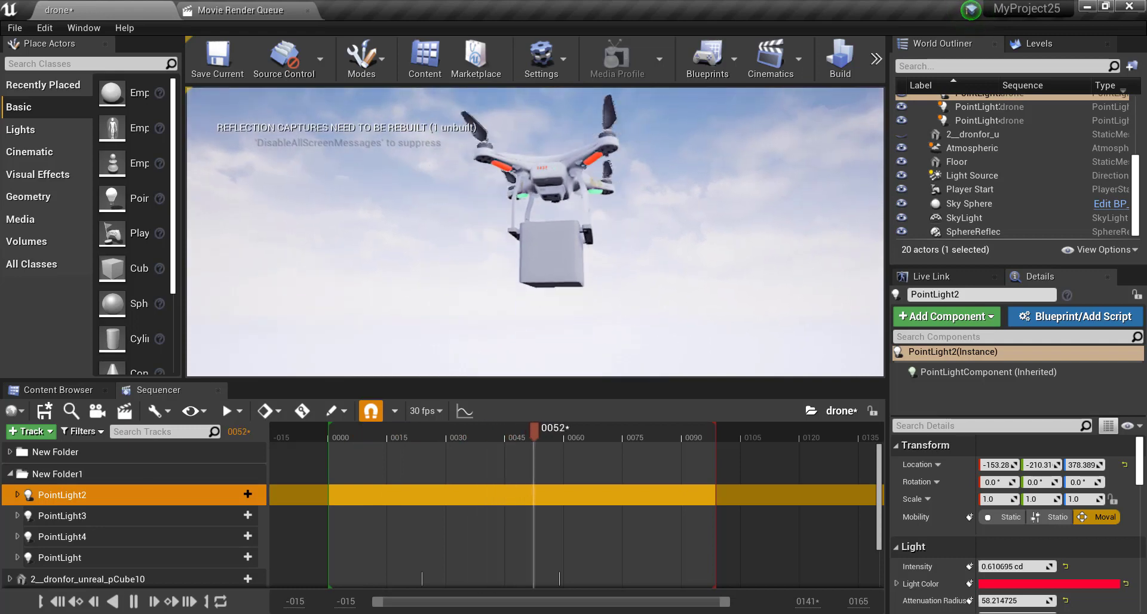
pyautogui.click(134, 602)
pyautogui.click(58, 602)
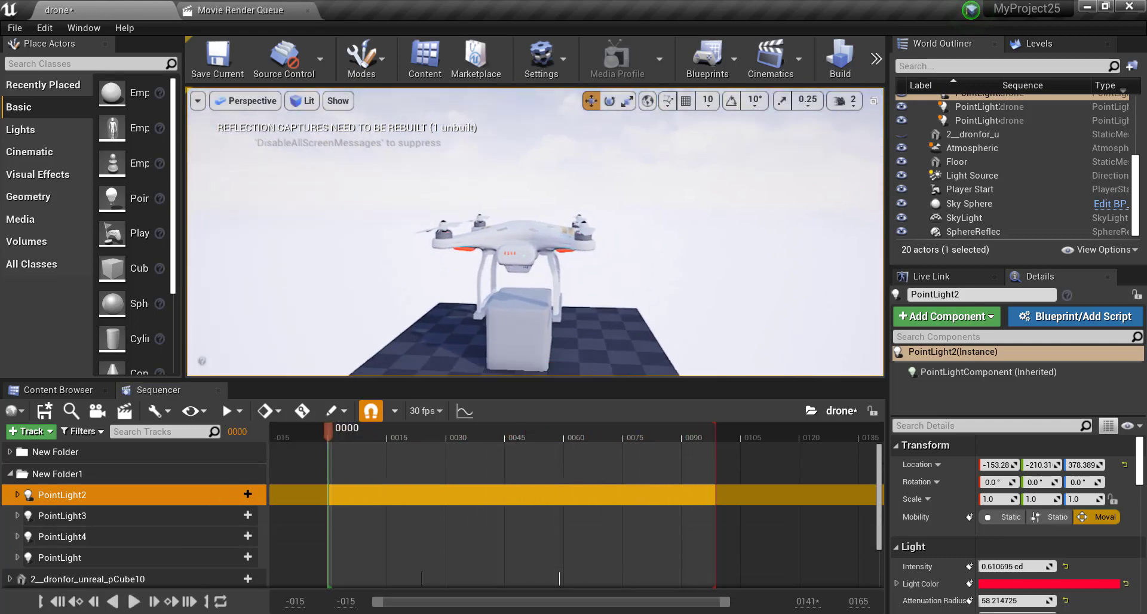
pyautogui.moveTo(535, 233); pyautogui.dragTo(534, 221, button='right')
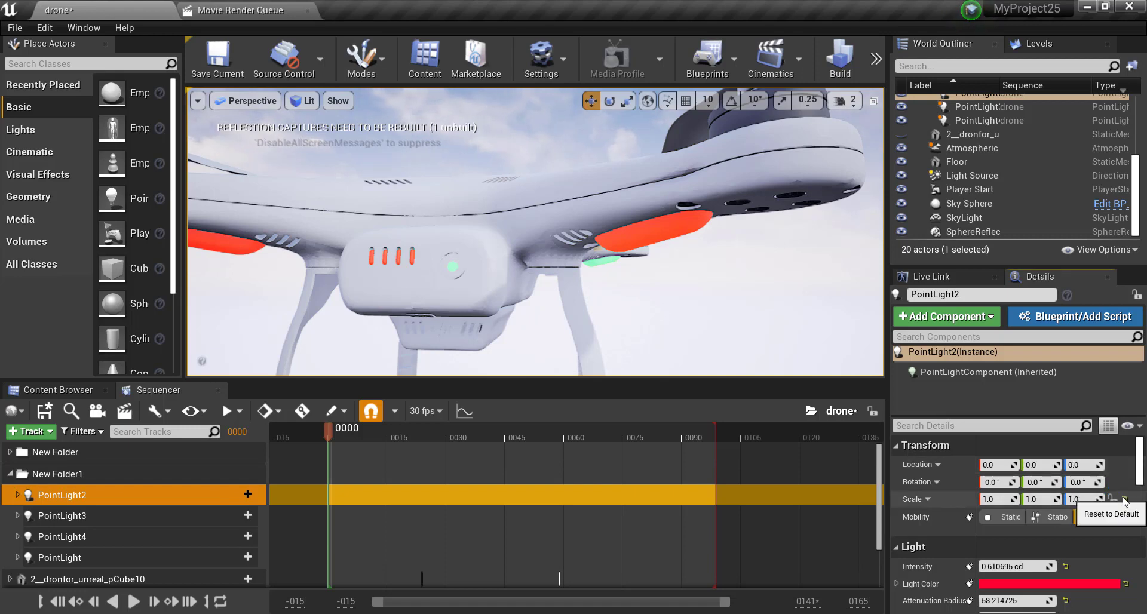
pyautogui.scroll(-3, 410, 290)
pyautogui.scroll(-3, 425, 289)
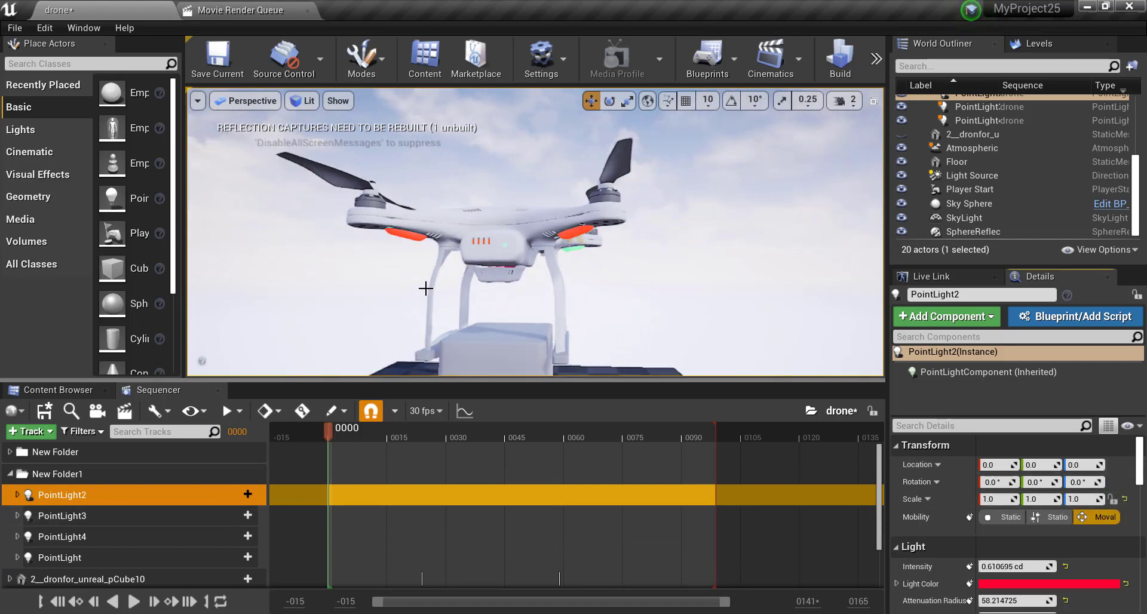
pyautogui.scroll(3, 980, 146)
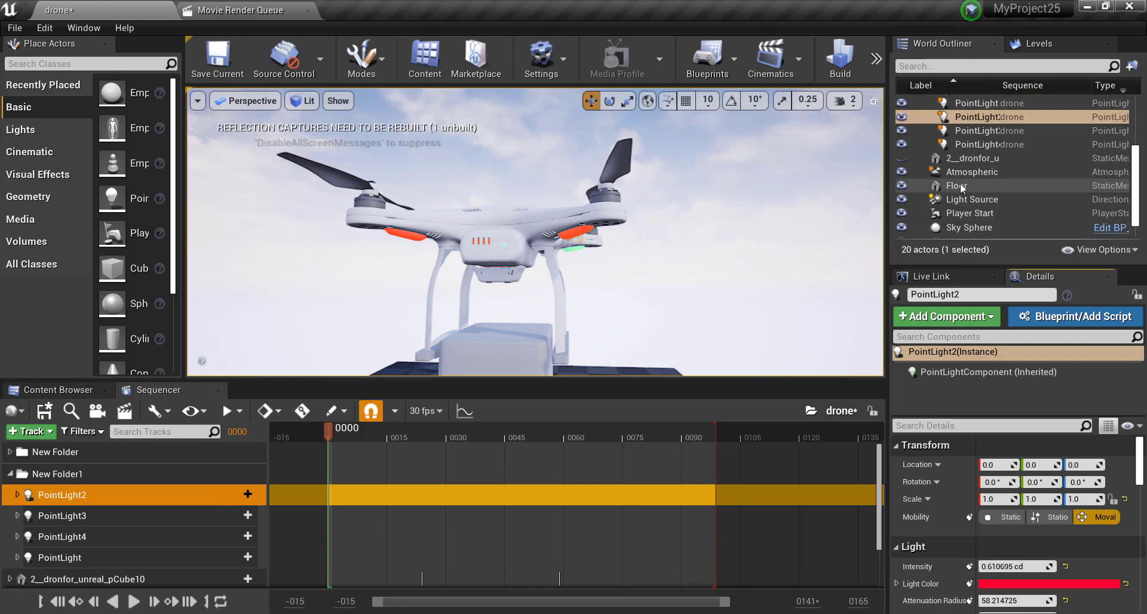
pyautogui.click(980, 143)
pyautogui.scroll(-2, 618, 236)
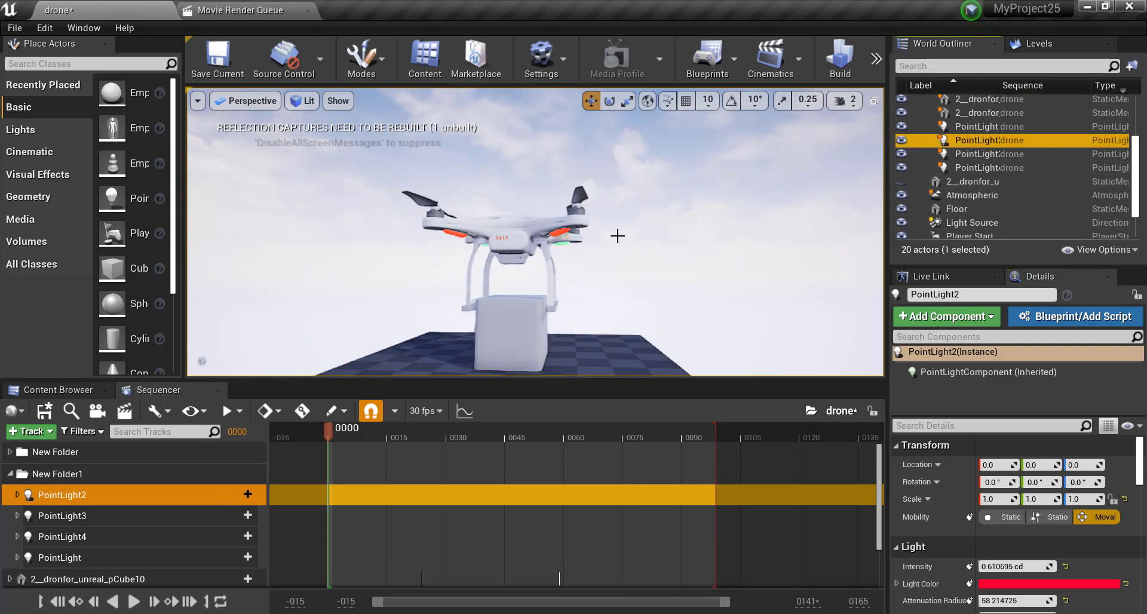
# Undo an accidental drone move and return the selection to PointLight2
pyautogui.click(538, 234)
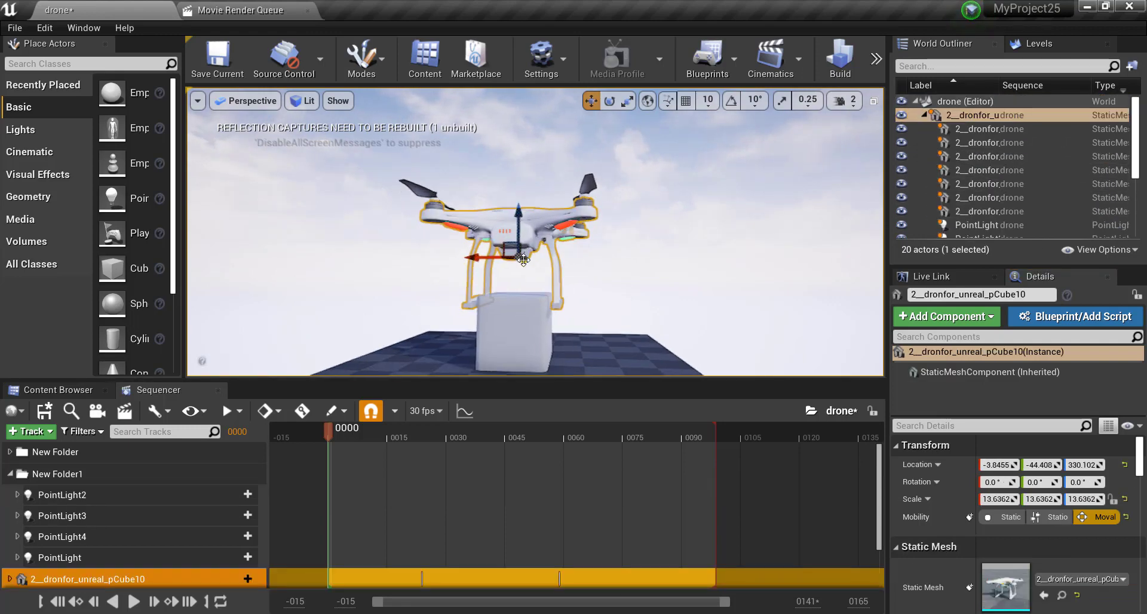
pyautogui.scroll(1, 540, 233)
pyautogui.scroll(1, 541, 233)
pyautogui.moveTo(490, 233); pyautogui.dragTo(503, 238)
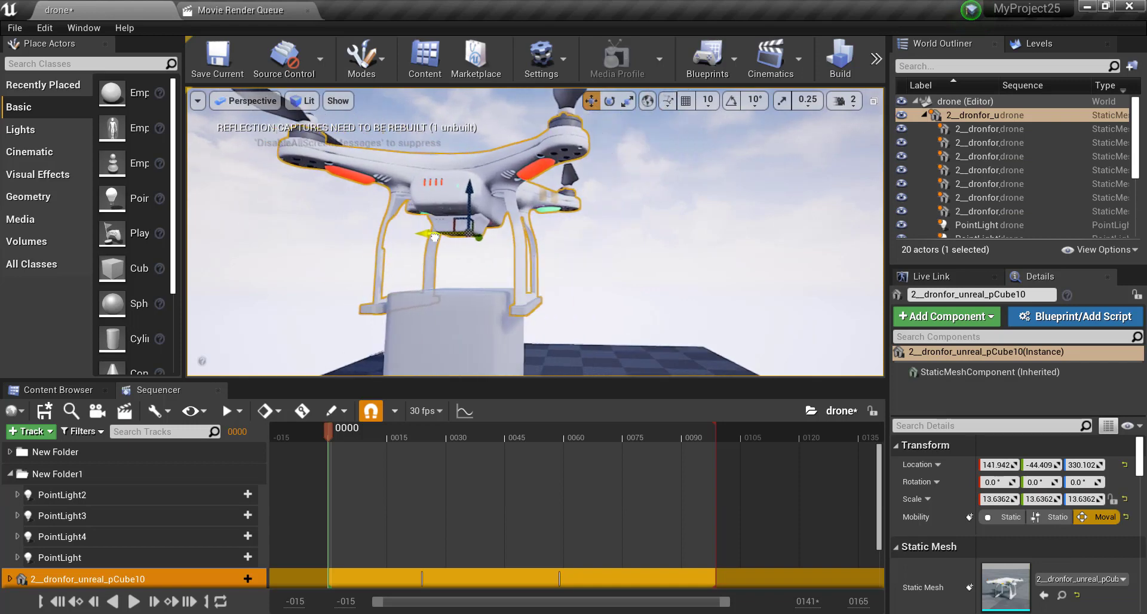
pyautogui.hotkey('ctrl', 'z')
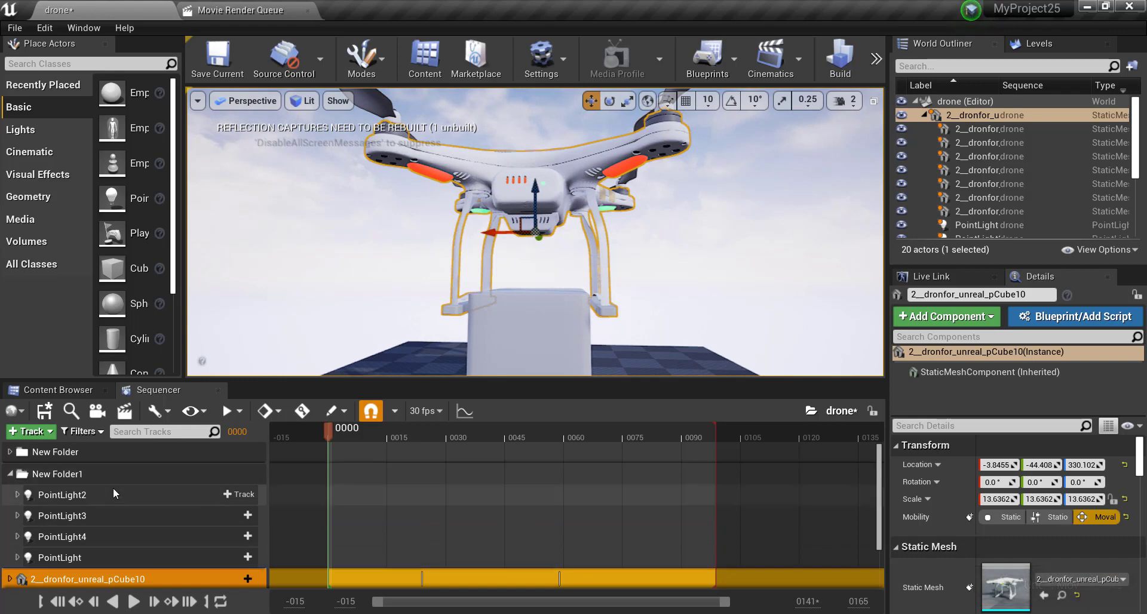
pyautogui.hotkey('ctrl', 'z')
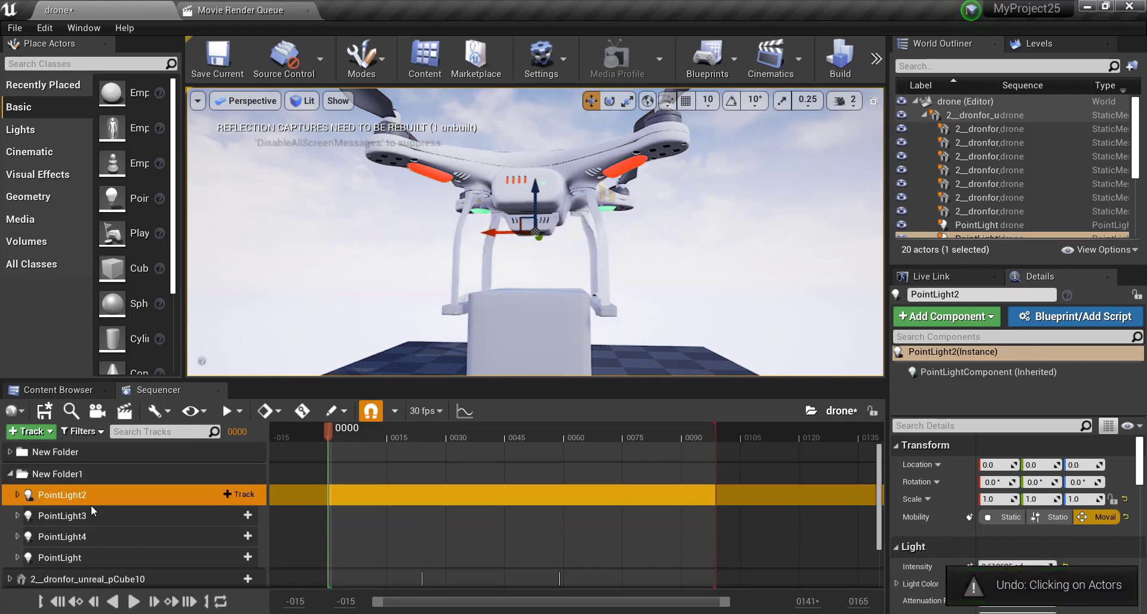
# Move PointLight2 under the drone along X and Y and raise its attenuation radius to 239
pyautogui.moveTo(496, 239); pyautogui.dragTo(468, 233)
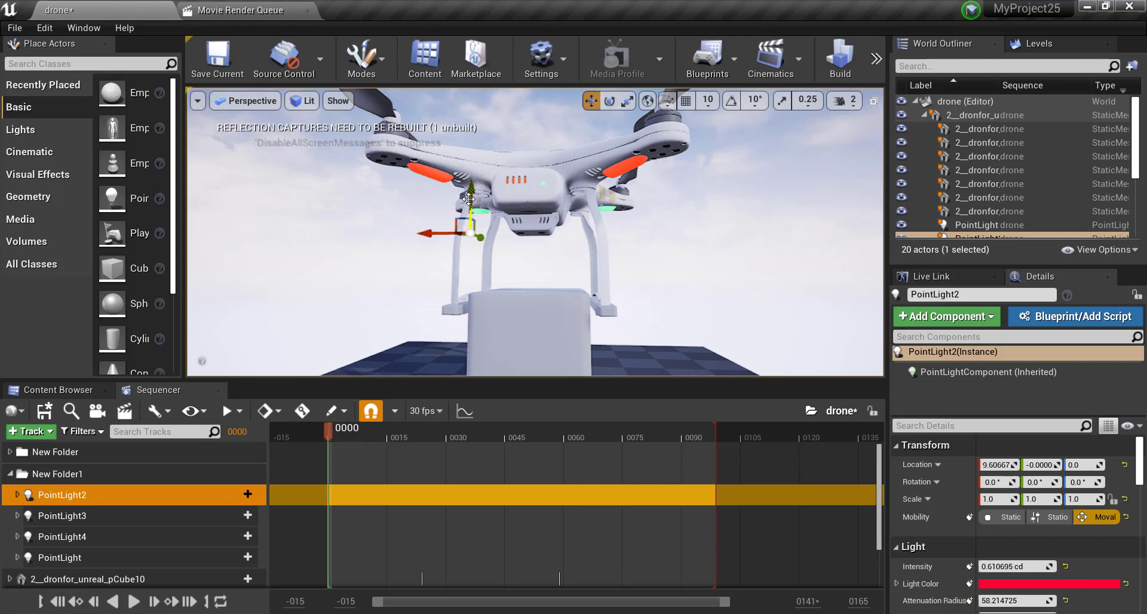
pyautogui.moveTo(469, 199)
pyautogui.mouseDown(button='right')
pyautogui.moveTo(437, 186)
pyautogui.moveTo(459, 167)
pyautogui.mouseUp(button='right')
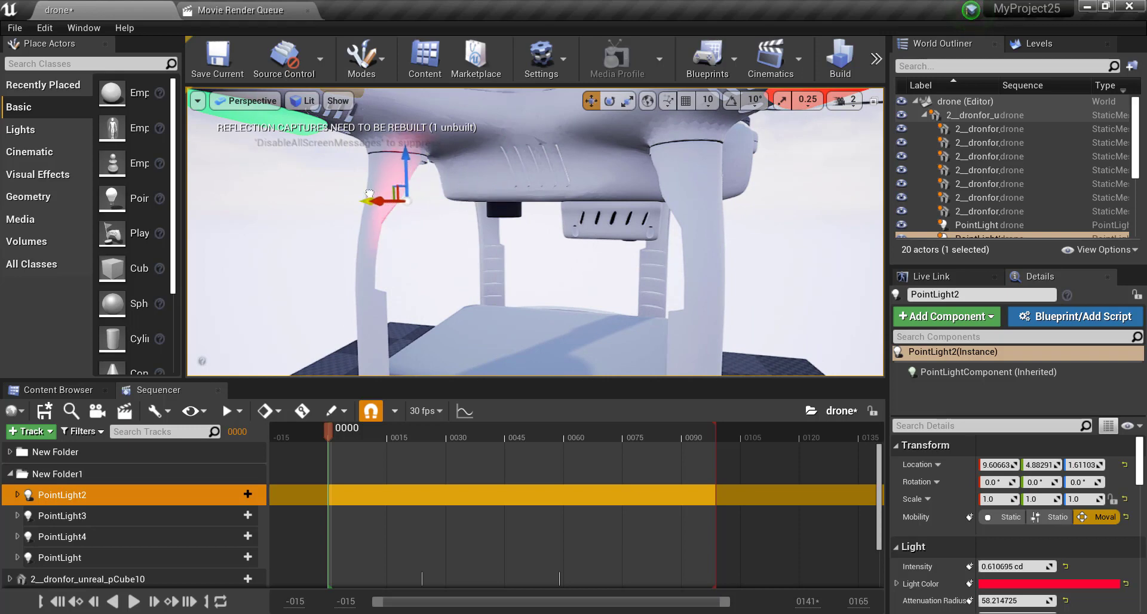
pyautogui.moveTo(370, 193); pyautogui.dragTo(636, 181)
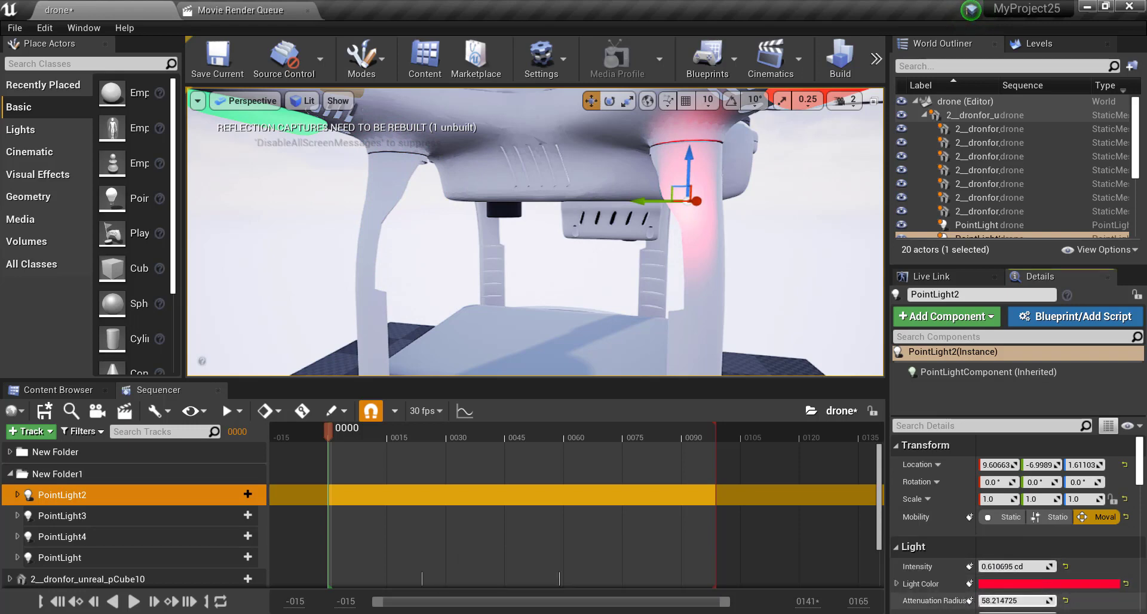
pyautogui.moveTo(983, 601); pyautogui.dragTo(1016, 601)
pyautogui.moveTo(717, 224); pyautogui.dragTo(687, 251, button='right')
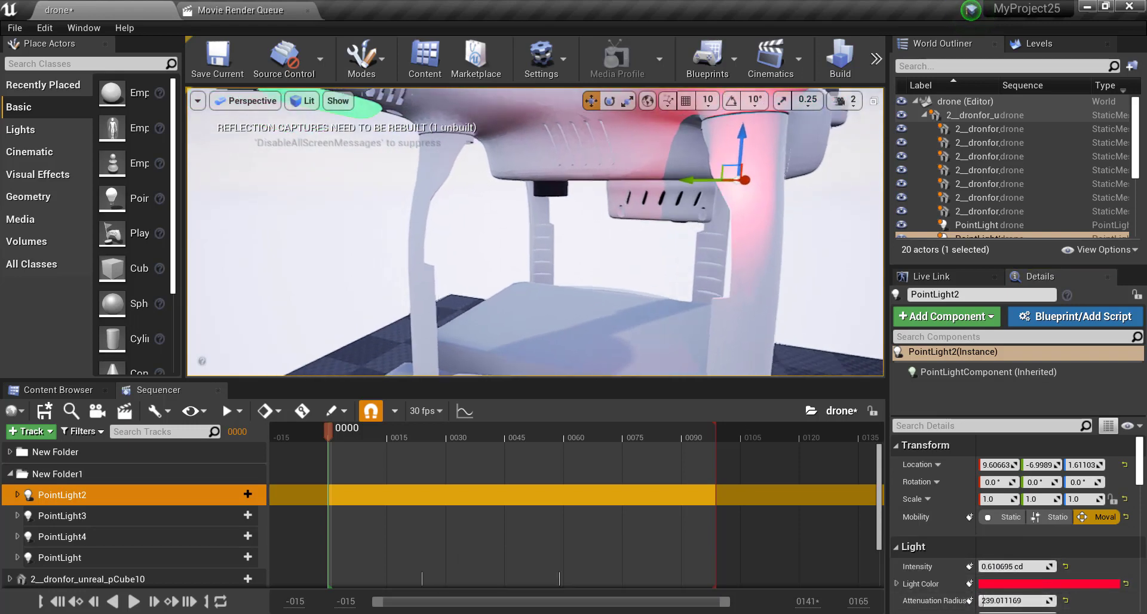
pyautogui.moveTo(454, 224)
pyautogui.mouseDown(button='right')
pyautogui.moveTo(418, 225)
pyautogui.moveTo(389, 197)
pyautogui.mouseUp(button='right')
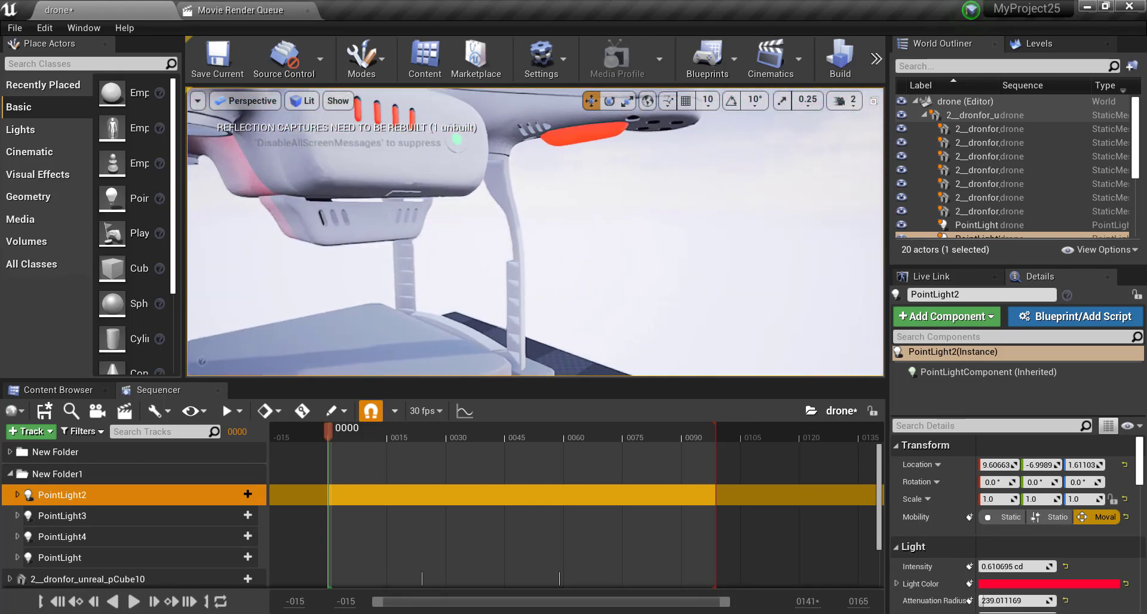
# In Top view, select PointLight3 and reset its location to the origin
pyautogui.click(243, 102)
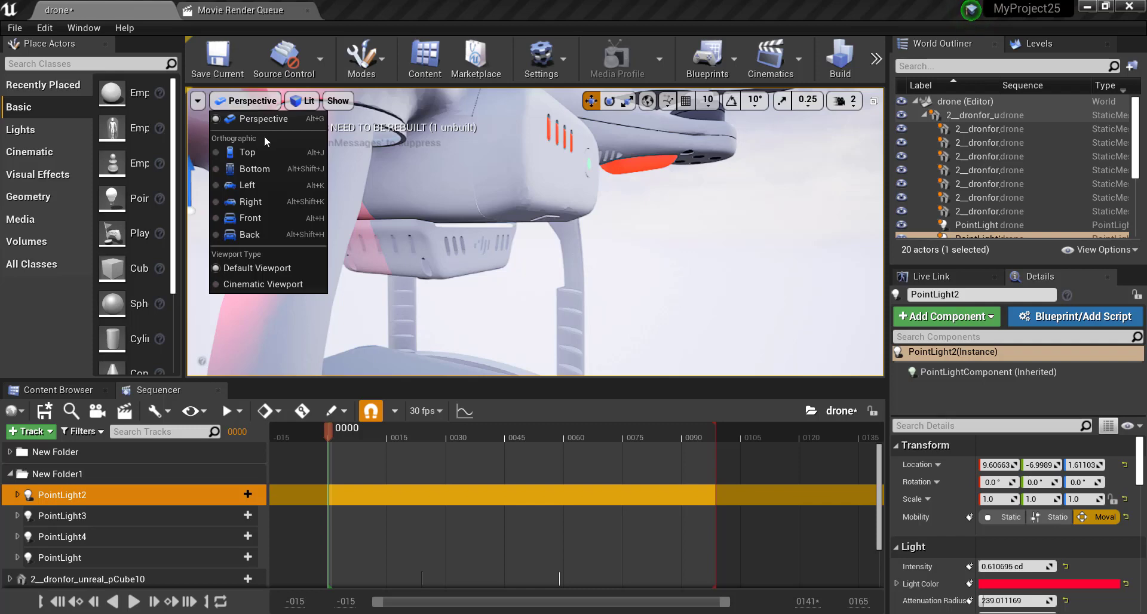
pyautogui.click(248, 153)
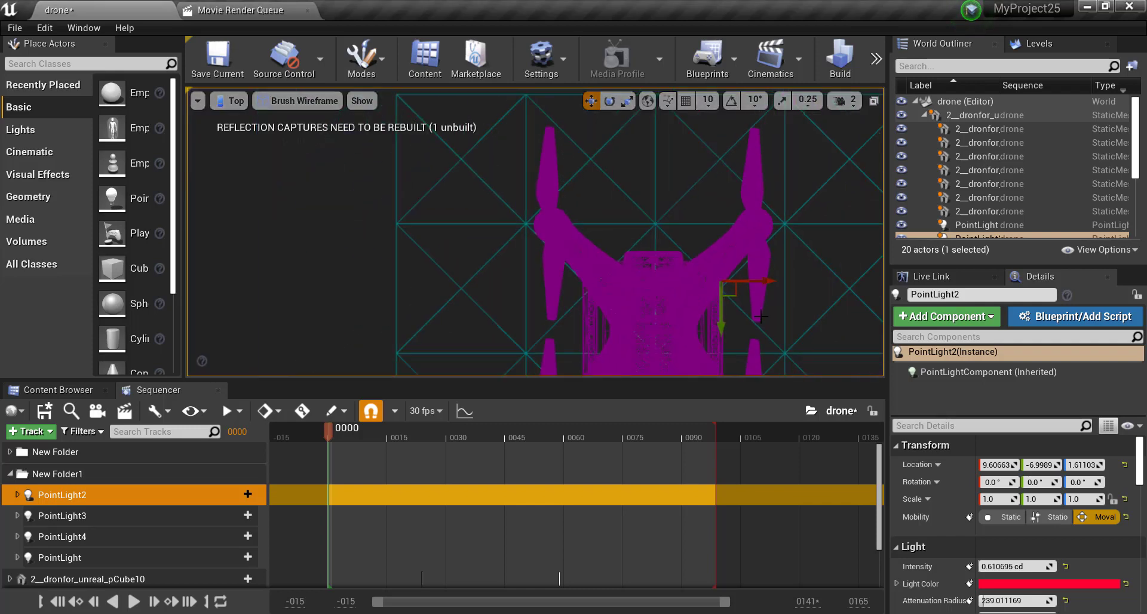
pyautogui.scroll(2, 761, 317)
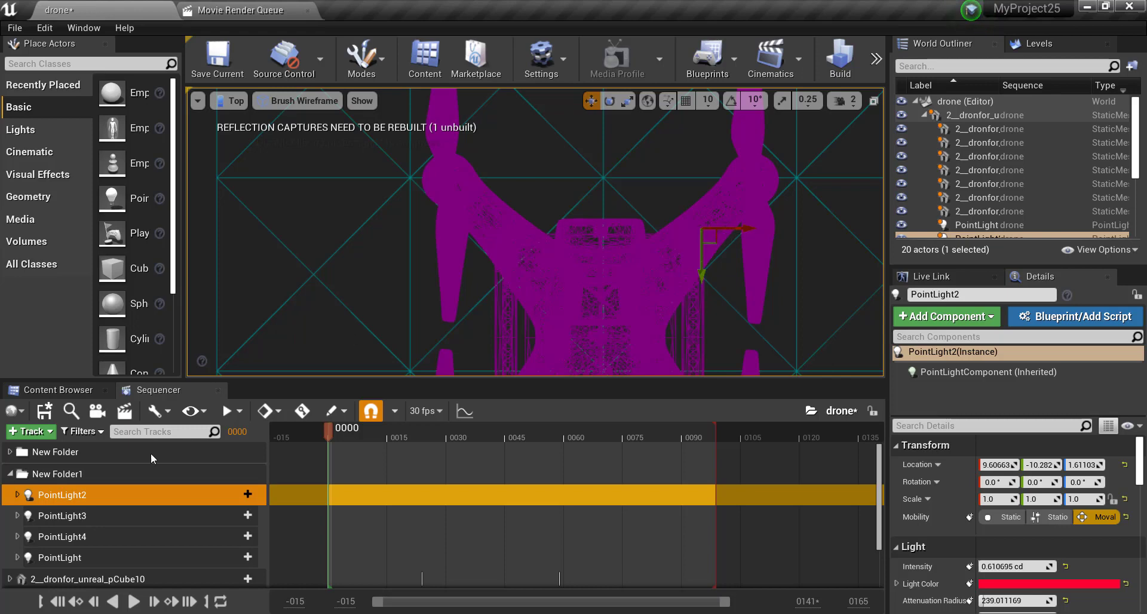
pyautogui.click(70, 514)
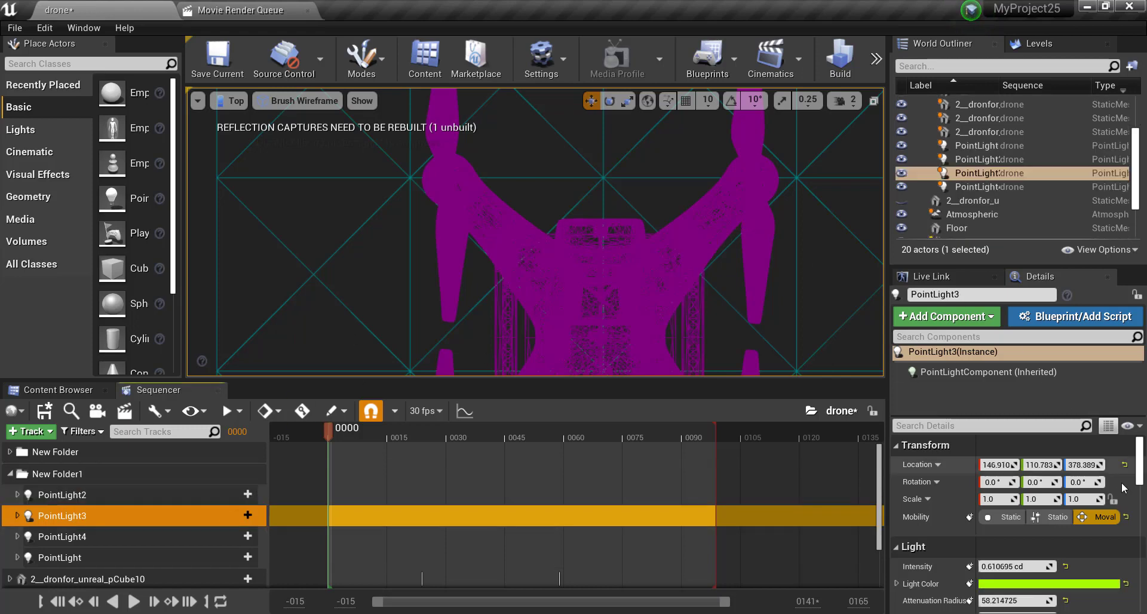
pyautogui.click(1124, 464)
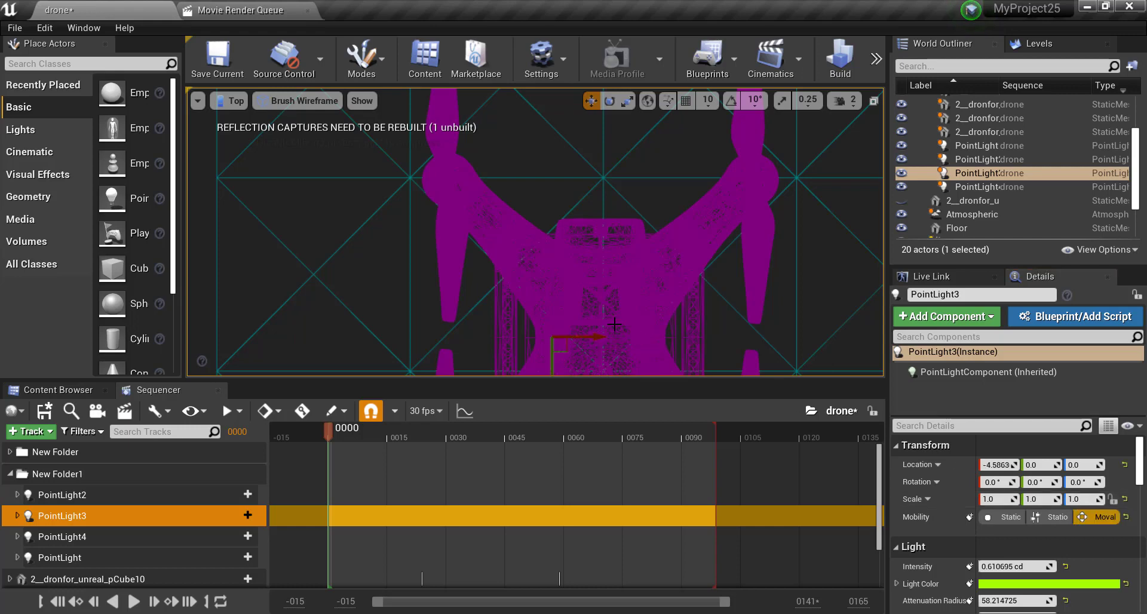
# Settle PointLight3 beside the drone body at -7.97, 7.97, 0, then return to lit Perspective
pyautogui.scroll(-2, 614, 324)
pyautogui.scroll(-3, 616, 326)
pyautogui.scroll(-2, 621, 329)
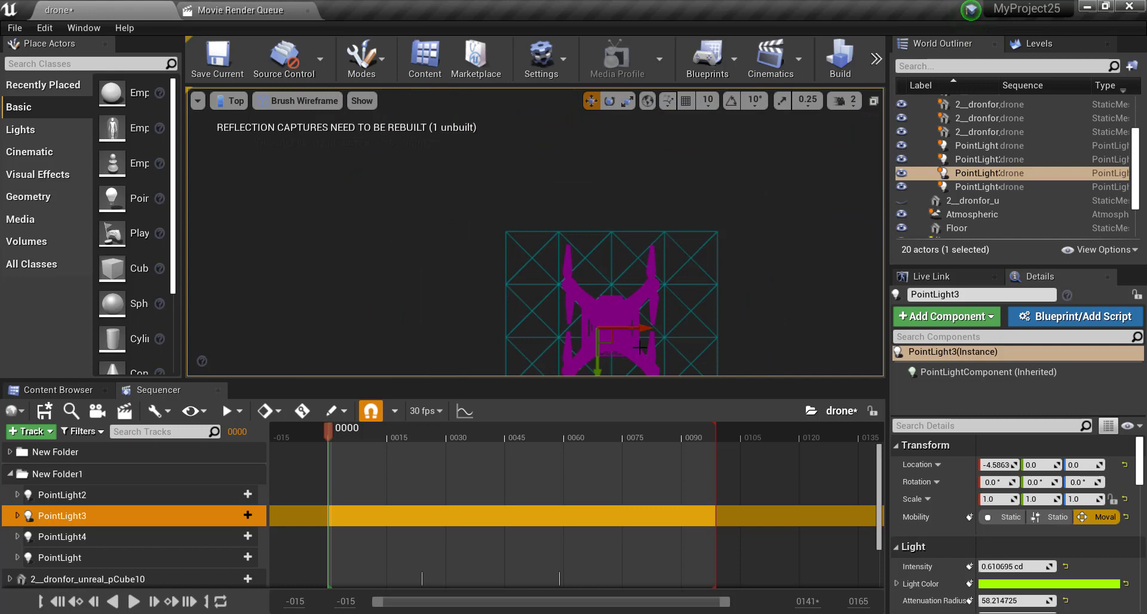
pyautogui.scroll(-3, 640, 347)
pyautogui.moveTo(637, 342); pyautogui.dragTo(603, 242, button='right')
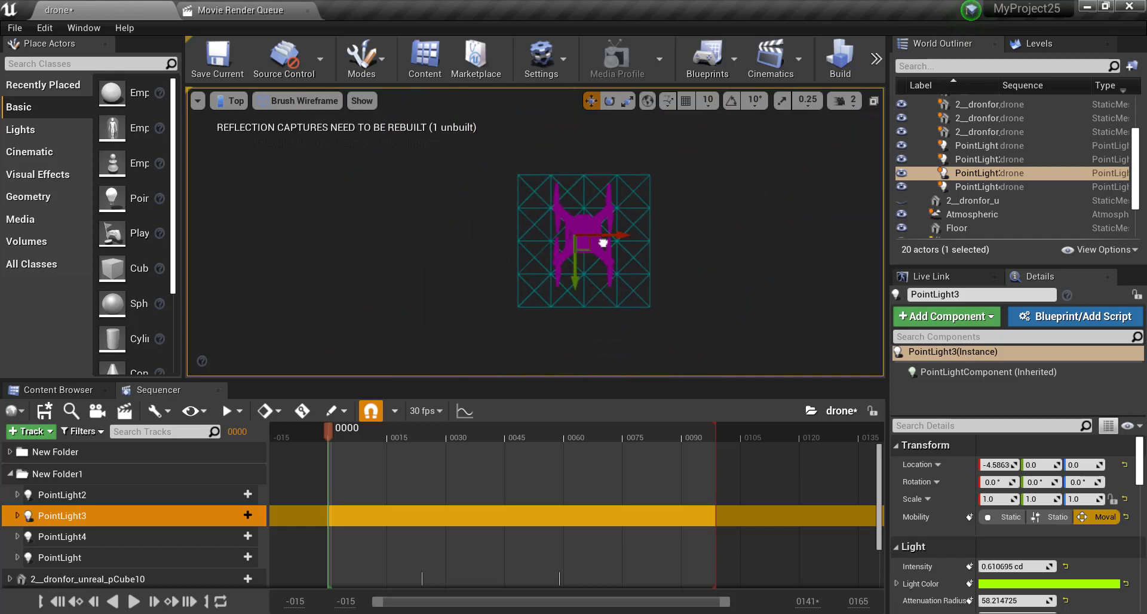
pyautogui.scroll(4, 588, 227)
pyautogui.scroll(2, 567, 208)
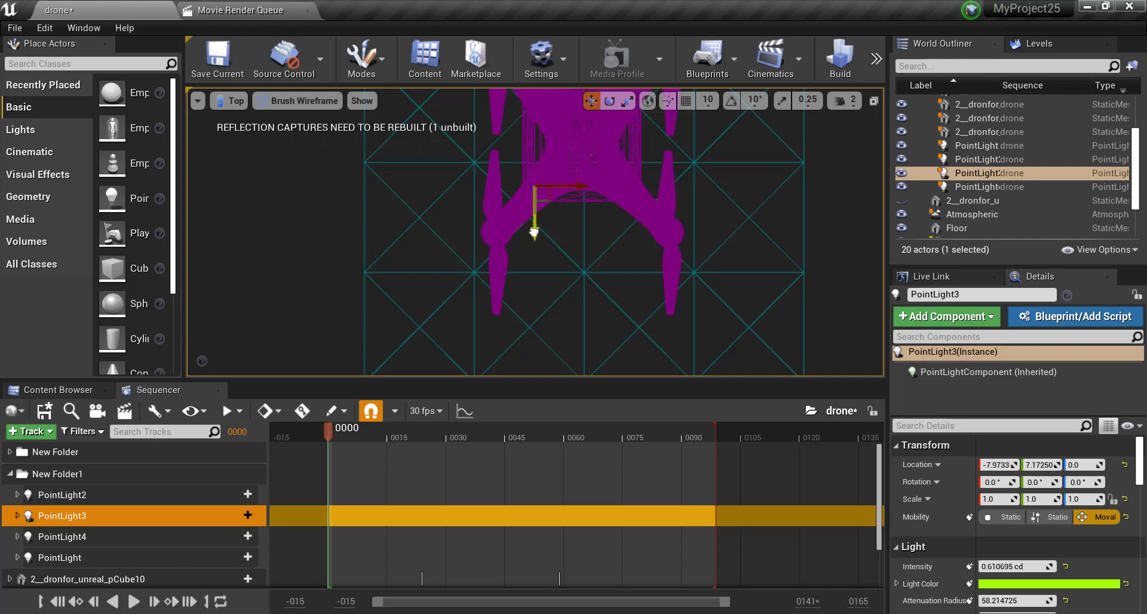
pyautogui.click(230, 100)
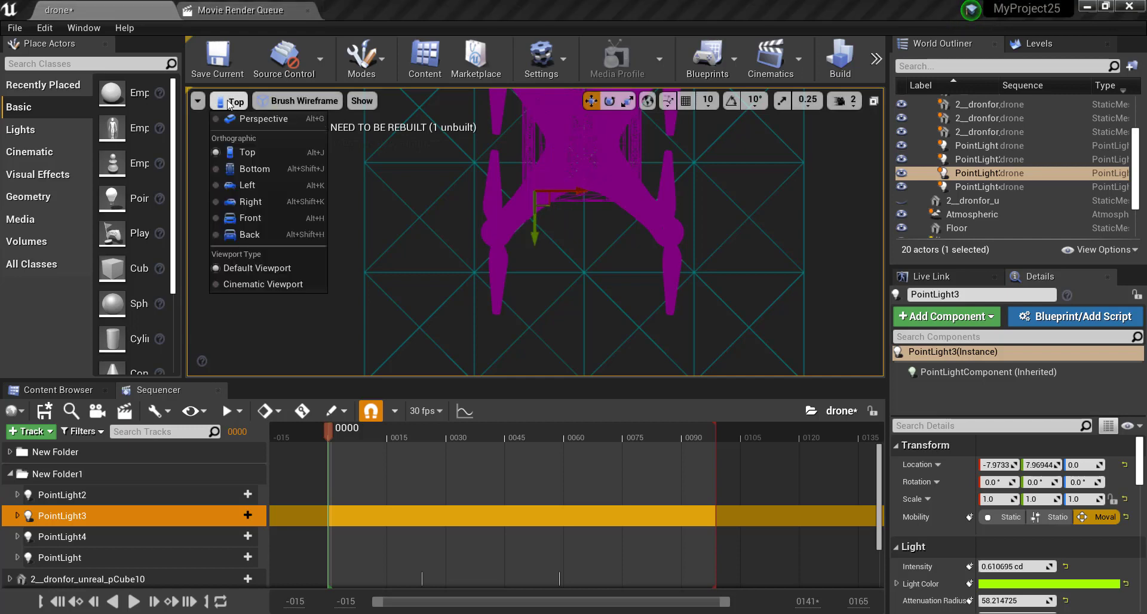
pyautogui.click(256, 118)
# Raise PointLight3's attenuation radius to about 134.7 and slide it along Y under the drone arm
pyautogui.scroll(-5, 502, 162)
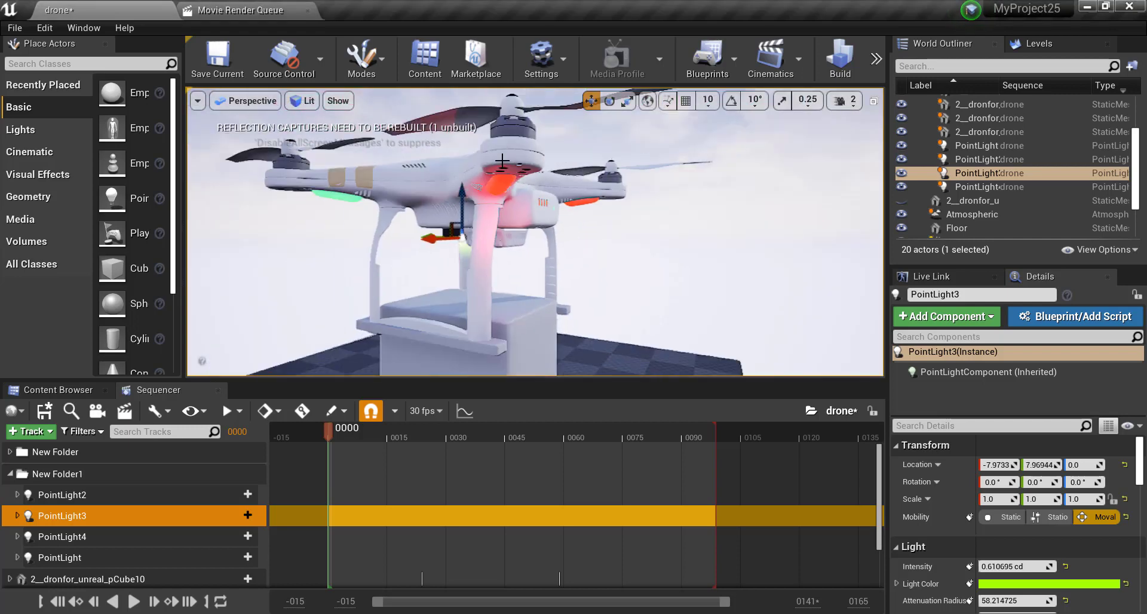
pyautogui.moveTo(523, 210)
pyautogui.mouseDown()
pyautogui.moveTo(514, 179)
pyautogui.moveTo(490, 173)
pyautogui.moveTo(466, 203)
pyautogui.moveTo(477, 224)
pyautogui.mouseUp()
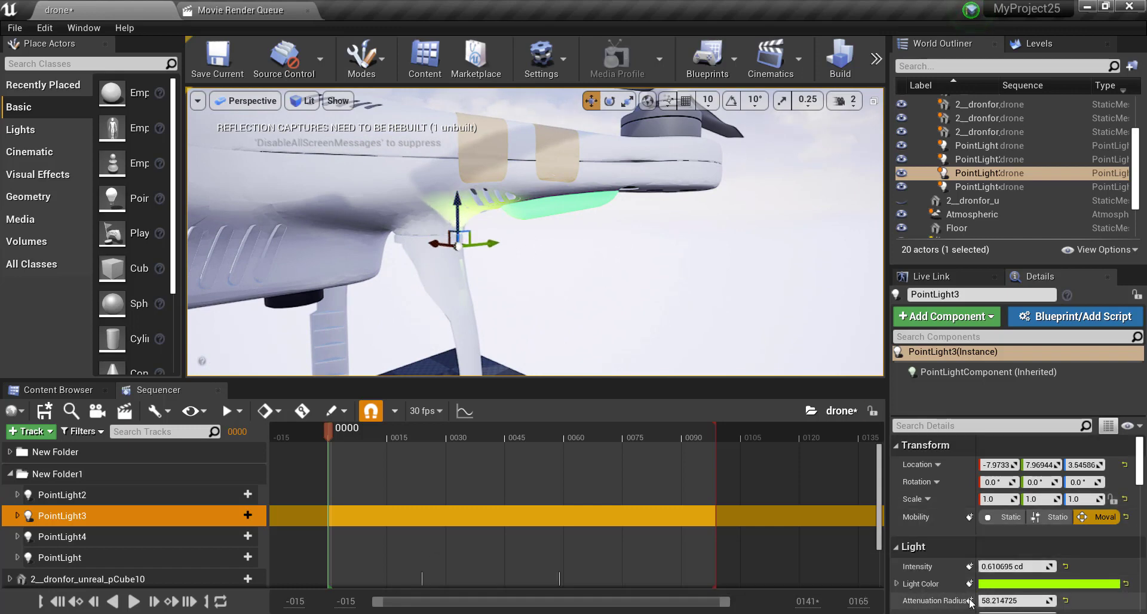
pyautogui.moveTo(1016, 600); pyautogui.dragTo(1064, 600)
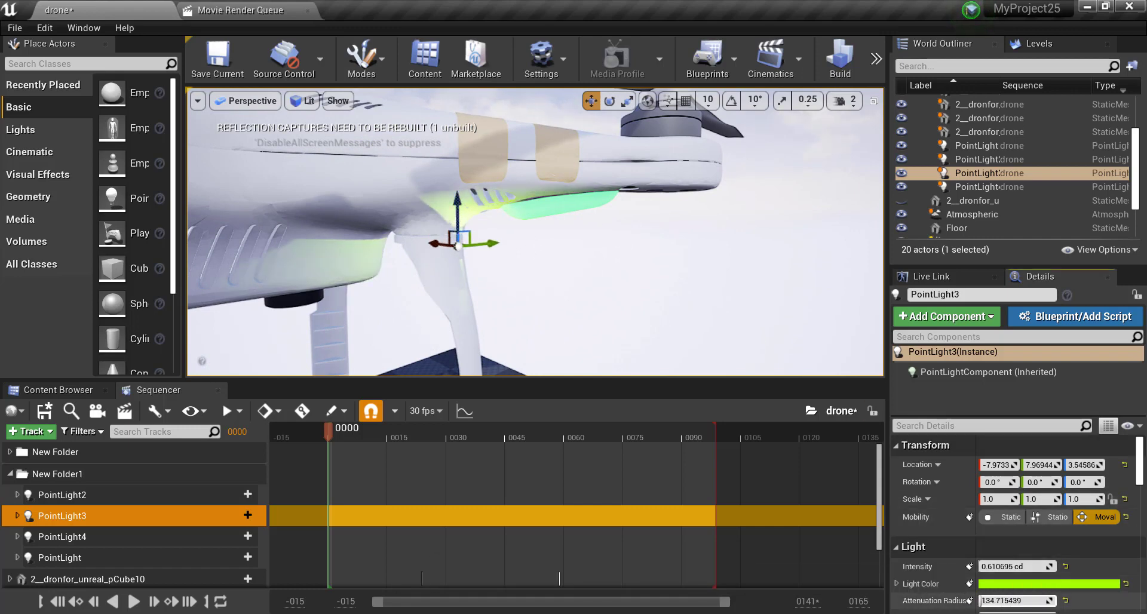
pyautogui.moveTo(485, 249); pyautogui.dragTo(569, 242)
pyautogui.moveTo(569, 242); pyautogui.dragTo(570, 242, button='right')
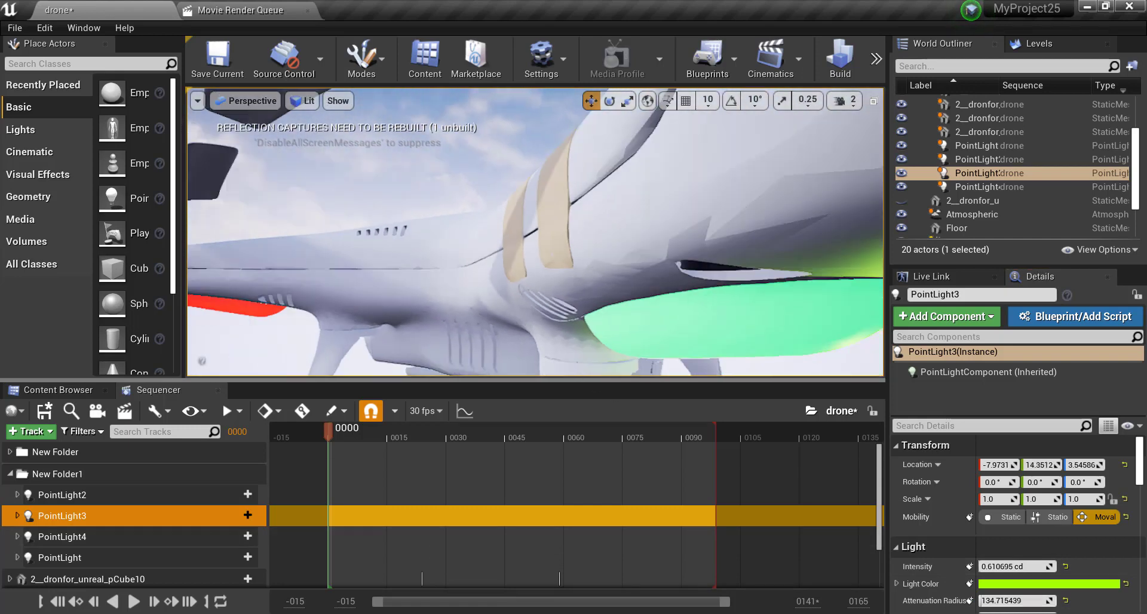
pyautogui.scroll(-5, 669, 299)
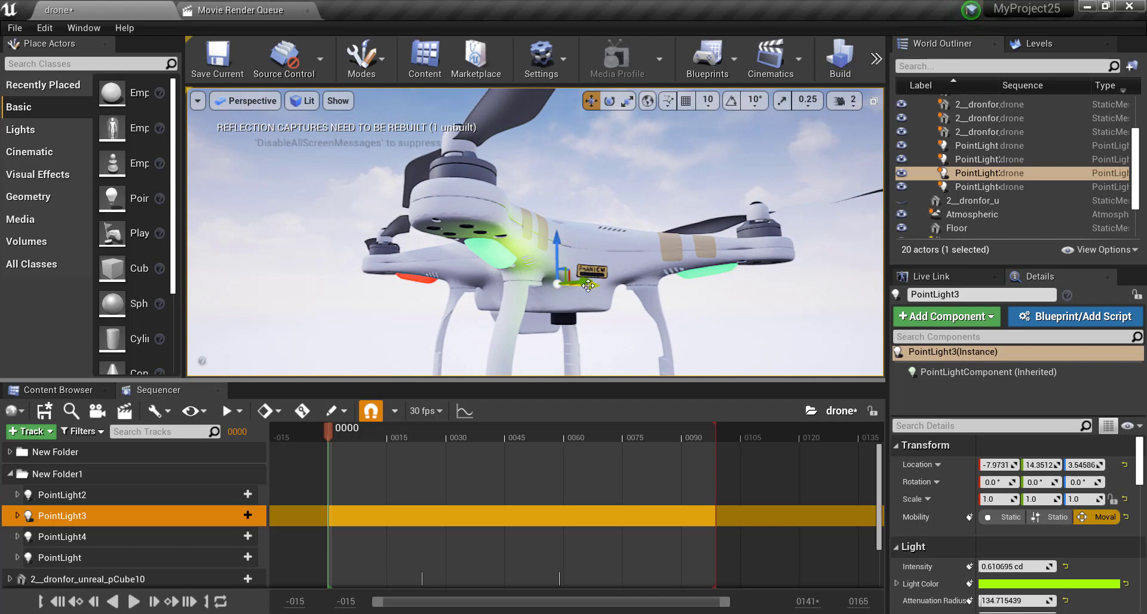
pyautogui.moveTo(670, 299); pyautogui.dragTo(650, 326, button='right')
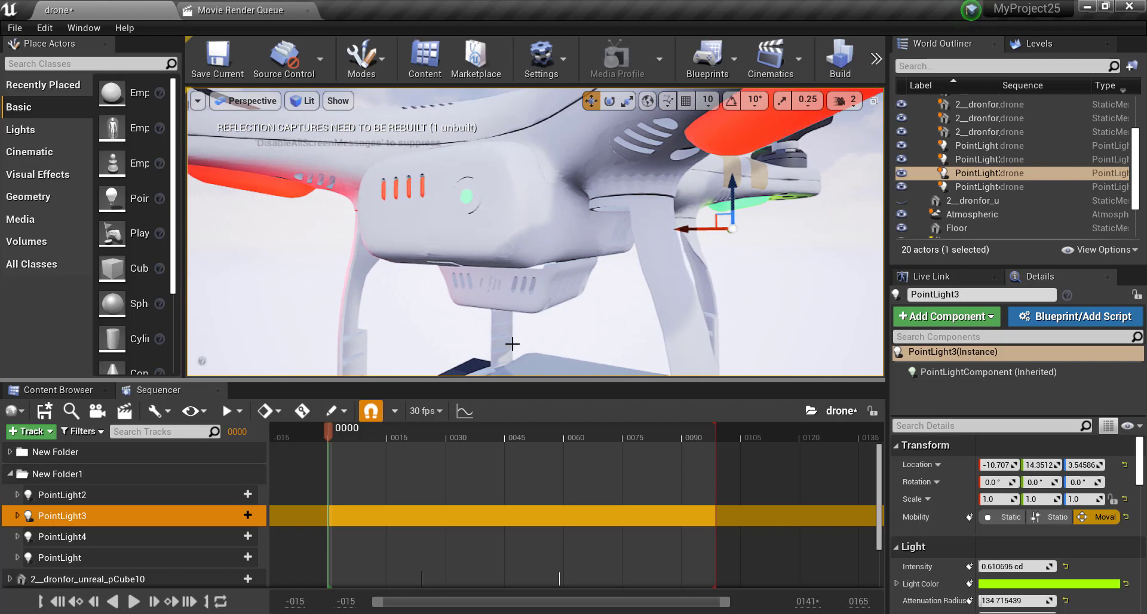
# Select PointLight2 and nudge it outward along Y to -12.851
pyautogui.click(146, 490)
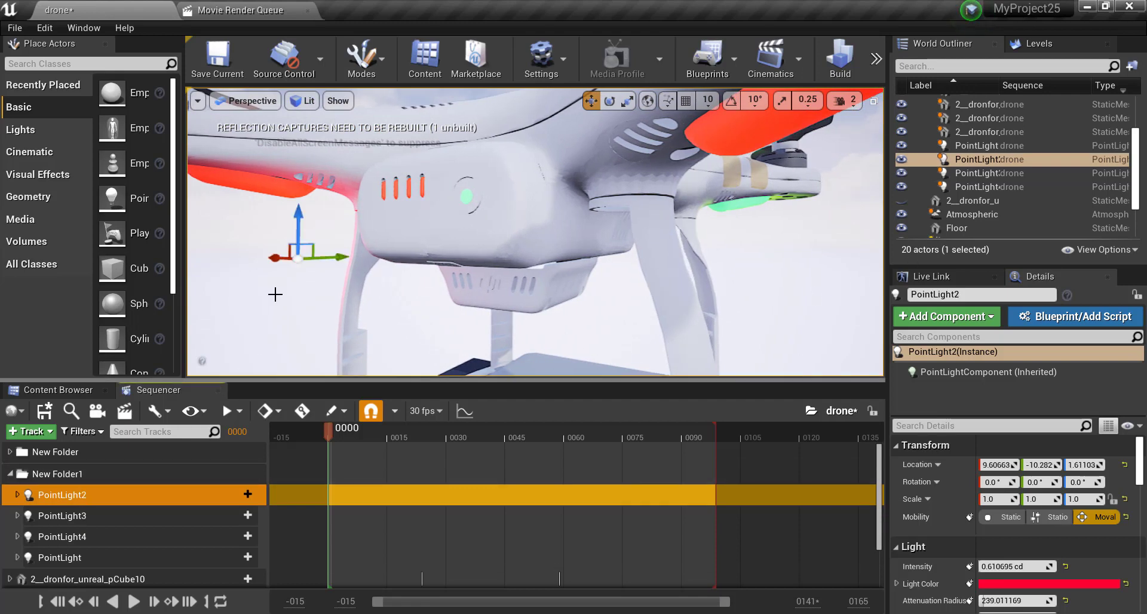
pyautogui.moveTo(351, 265); pyautogui.dragTo(432, 261, button='right')
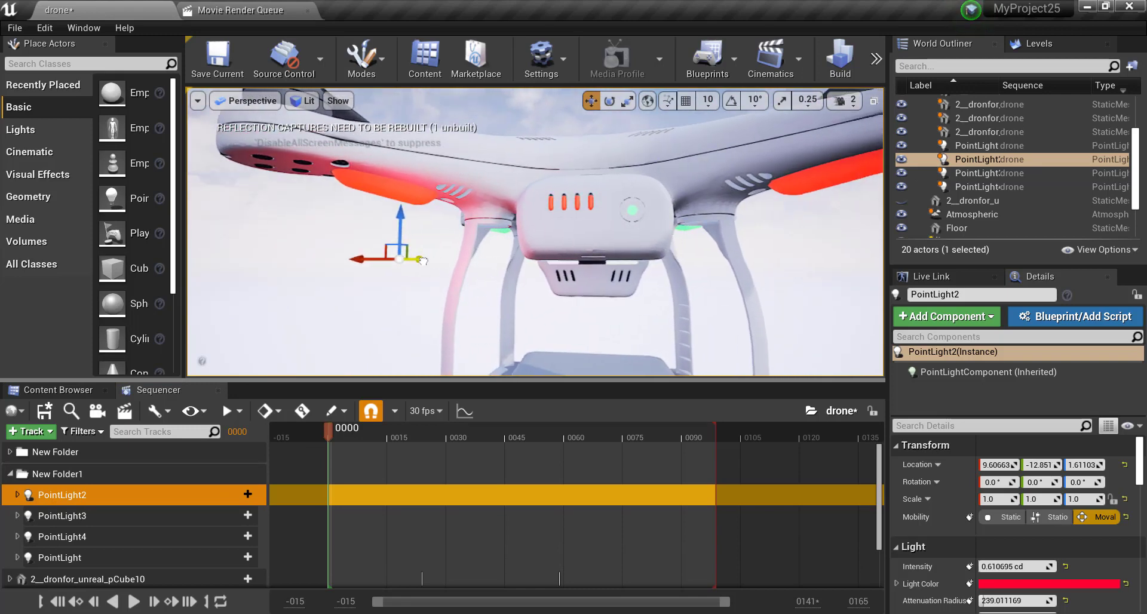
pyautogui.moveTo(422, 260); pyautogui.dragTo(421, 261)
# Select PointLight4 and reset its location to 0, 0, 0 onto the drone body
pyautogui.click(99, 514)
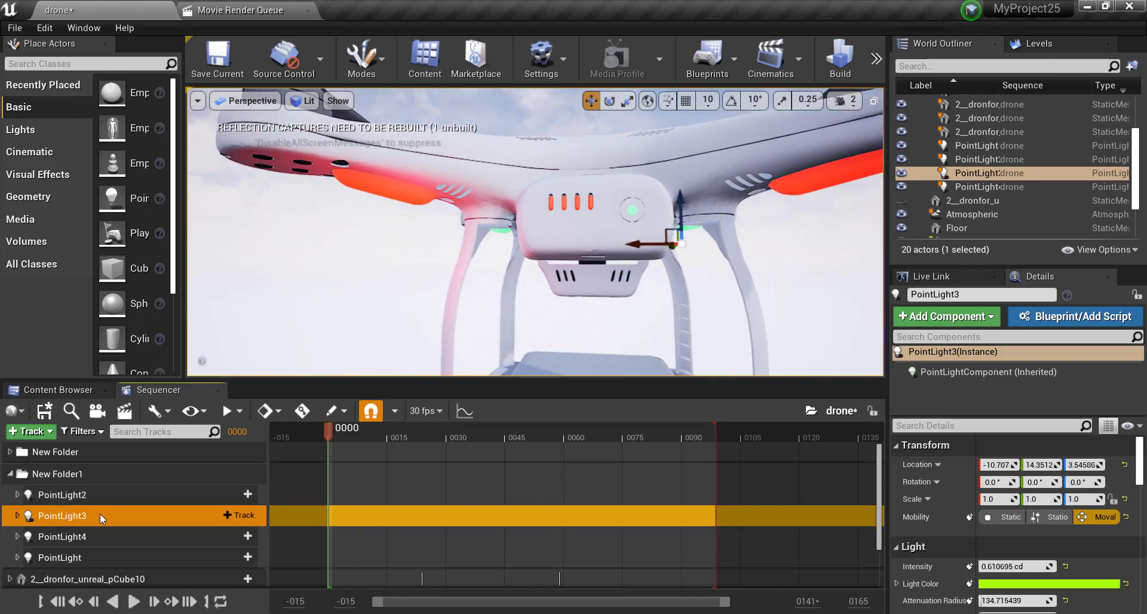
pyautogui.click(94, 535)
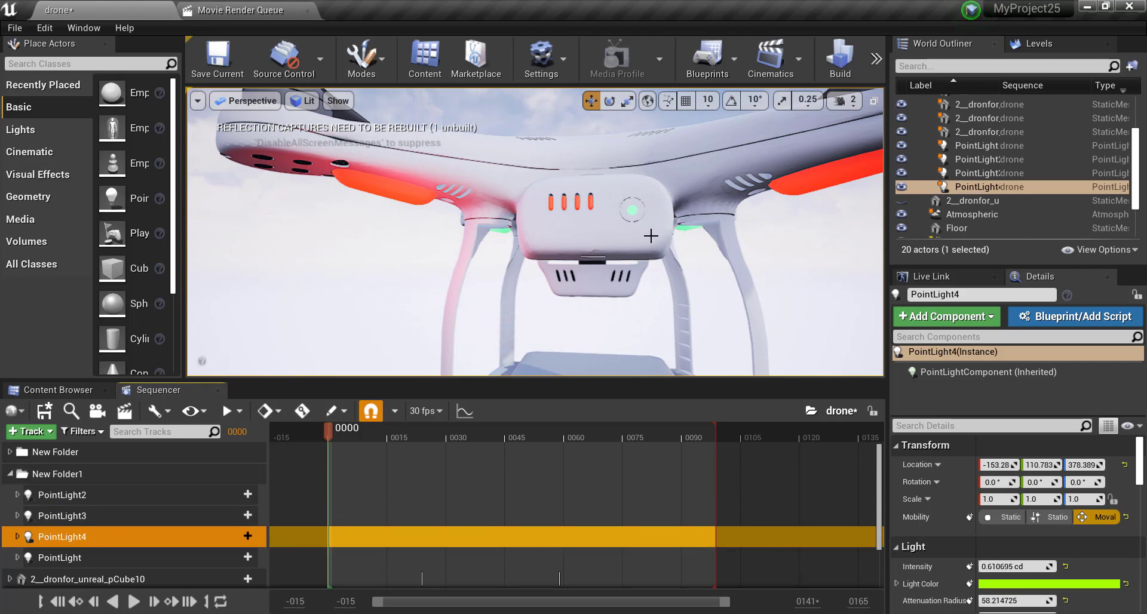
pyautogui.moveTo(722, 267); pyautogui.dragTo(722, 268, button='right')
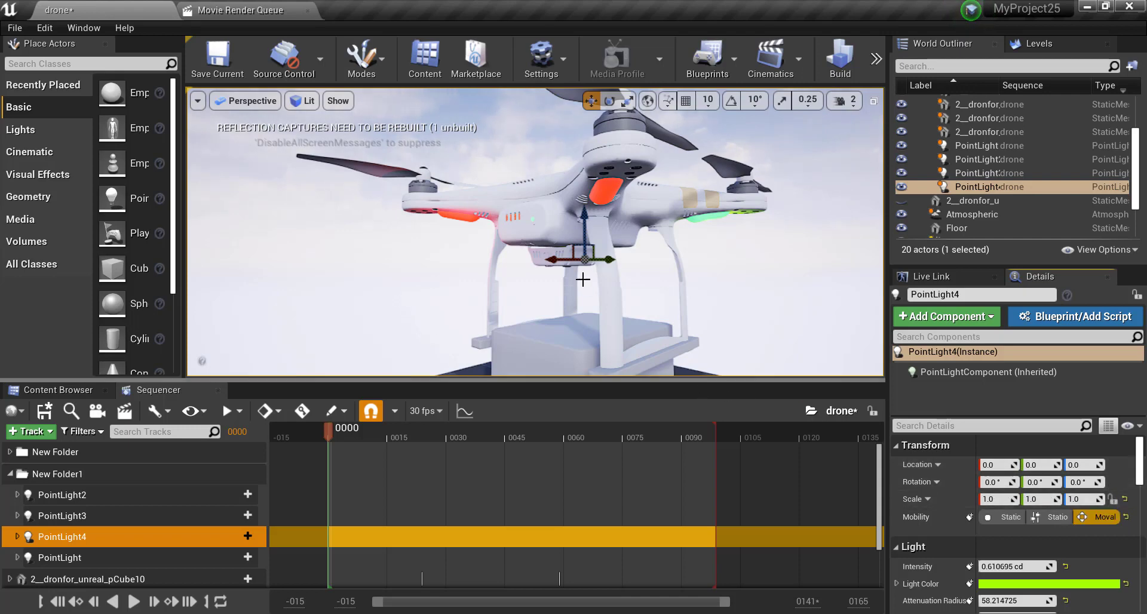
pyautogui.scroll(2, 472, 134)
pyautogui.scroll(2, 473, 134)
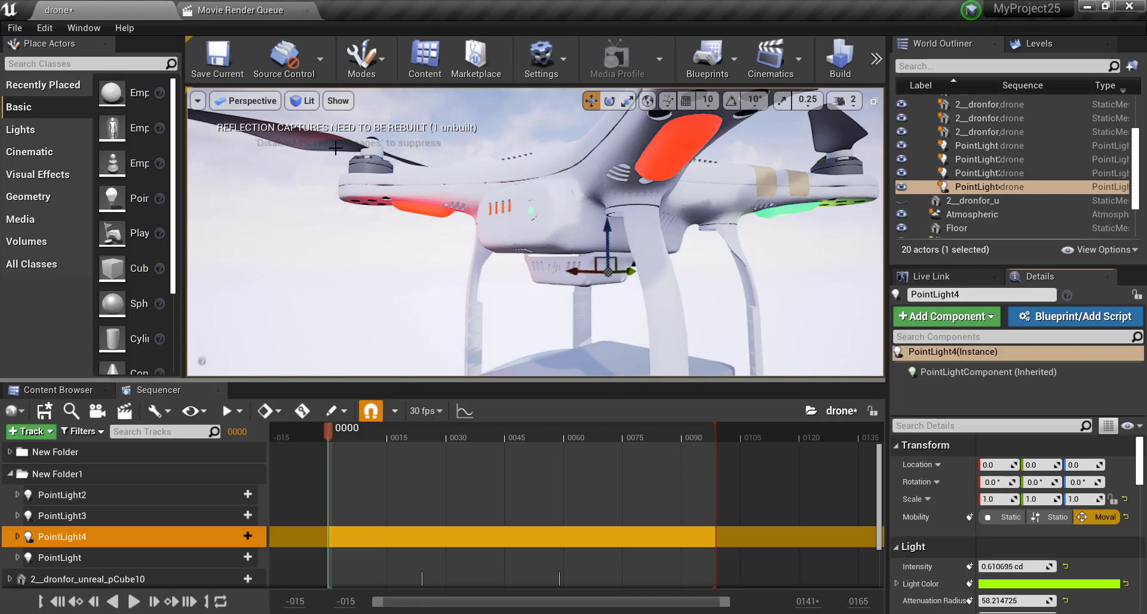
pyautogui.click(248, 101)
# In Top view, move PointLight4 along Y under a drone arm, then return to Perspective
pyautogui.click(254, 146)
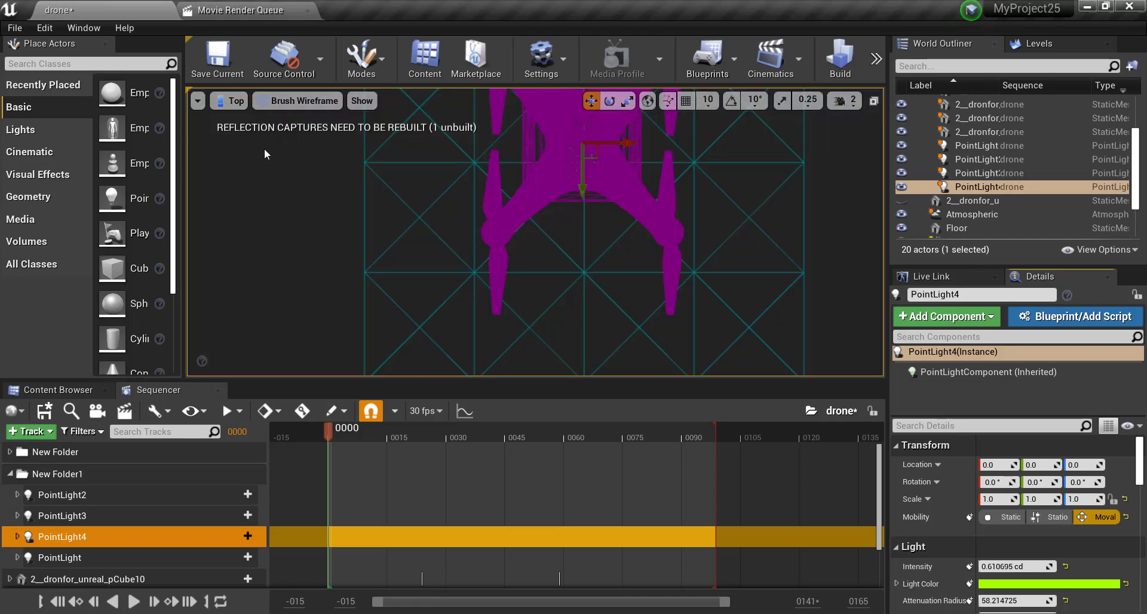
pyautogui.scroll(-3, 589, 201)
pyautogui.scroll(-2, 592, 210)
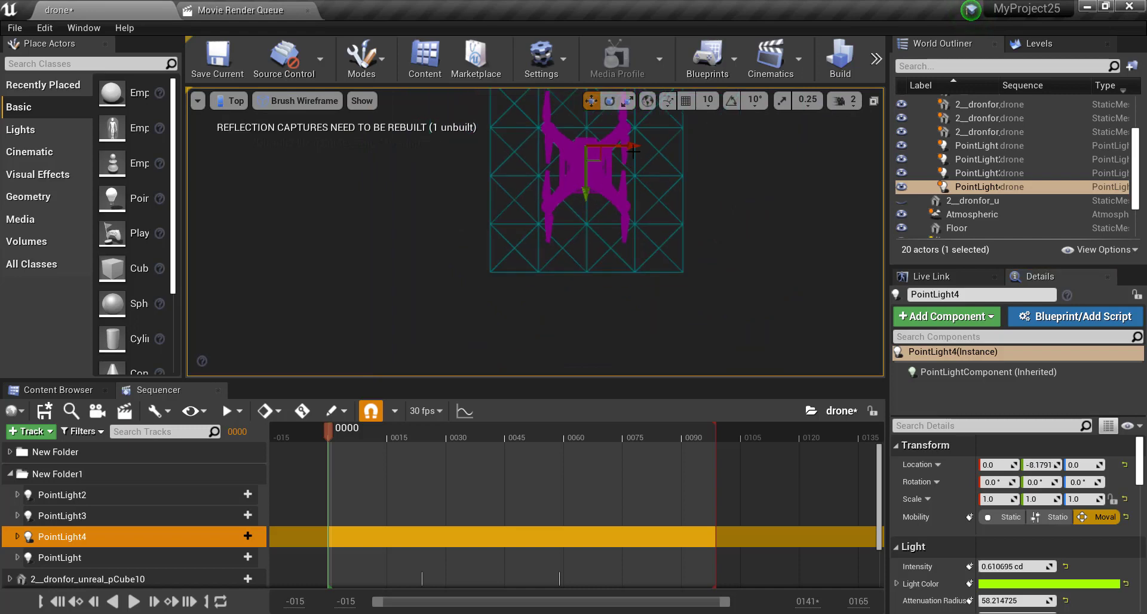
pyautogui.moveTo(584, 190); pyautogui.dragTo(589, 217)
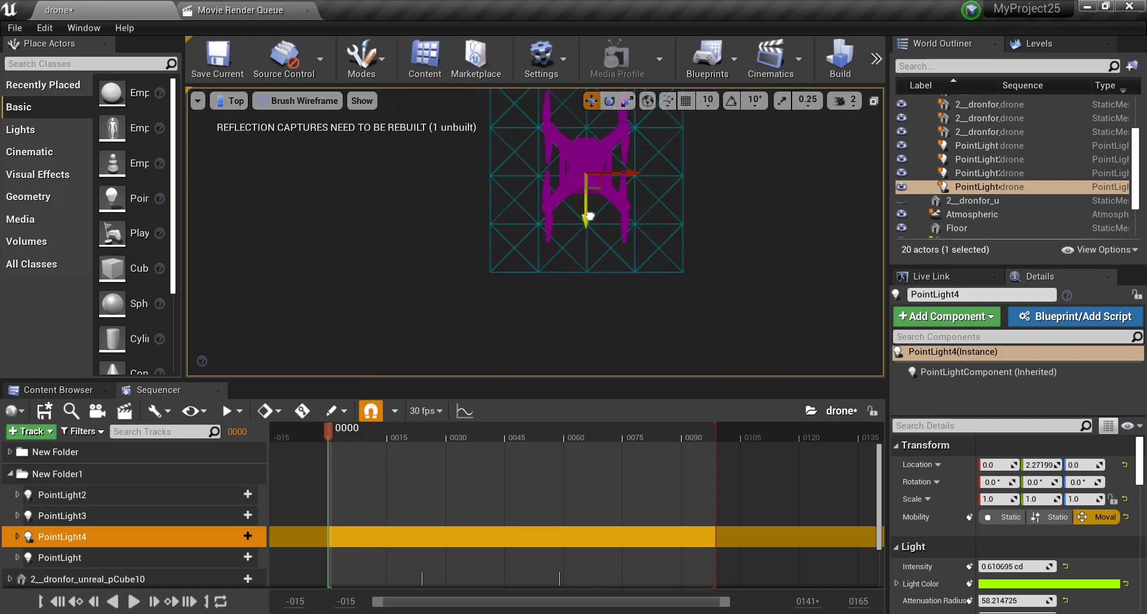
pyautogui.click(238, 101)
pyautogui.click(249, 123)
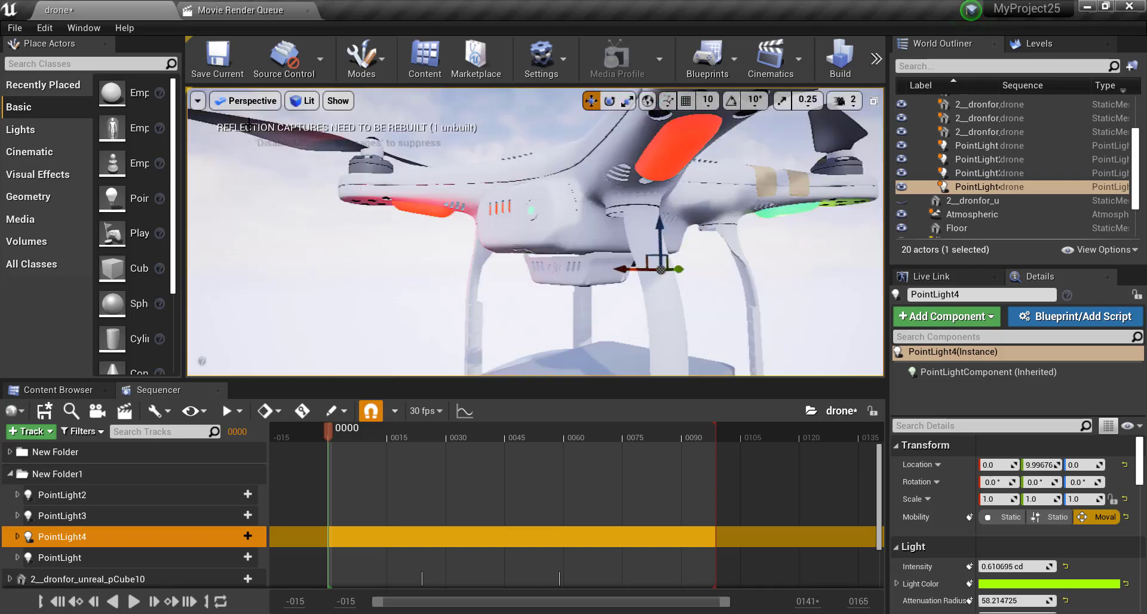
pyautogui.moveTo(726, 257); pyautogui.dragTo(694, 281, button='right')
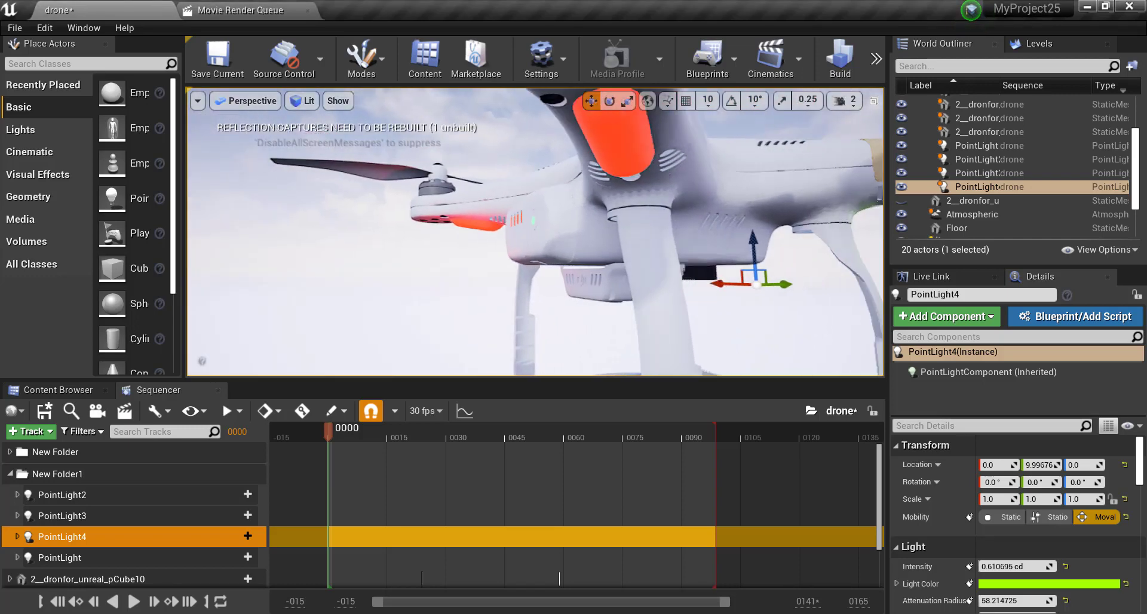
# In Top view, select the red PointLight beside the drone body and review each light track, then return to Perspective
pyautogui.click(252, 101)
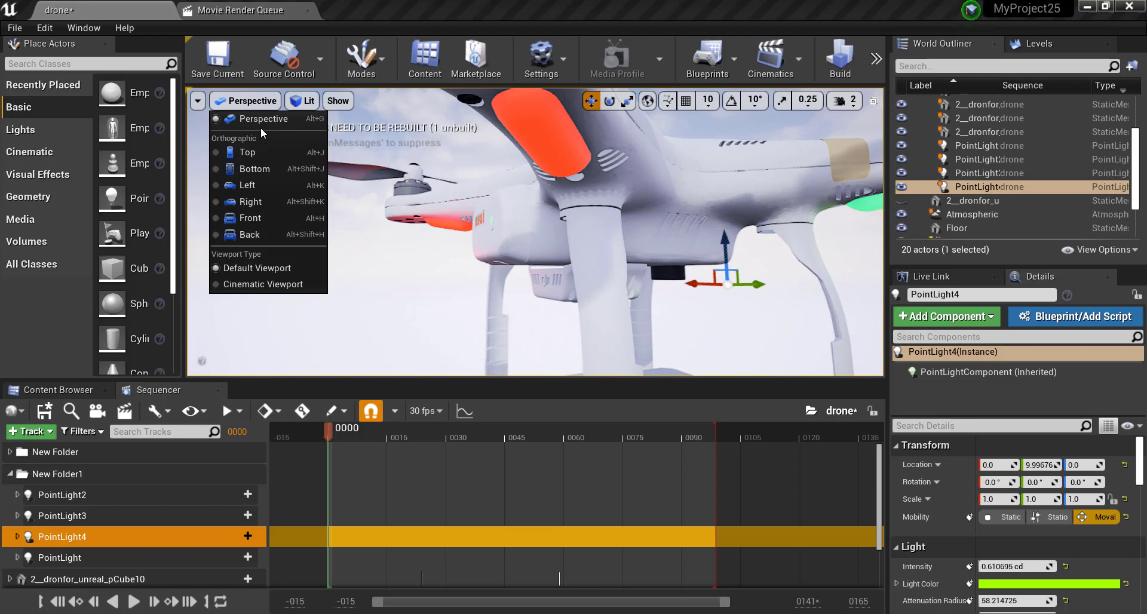
pyautogui.click(248, 153)
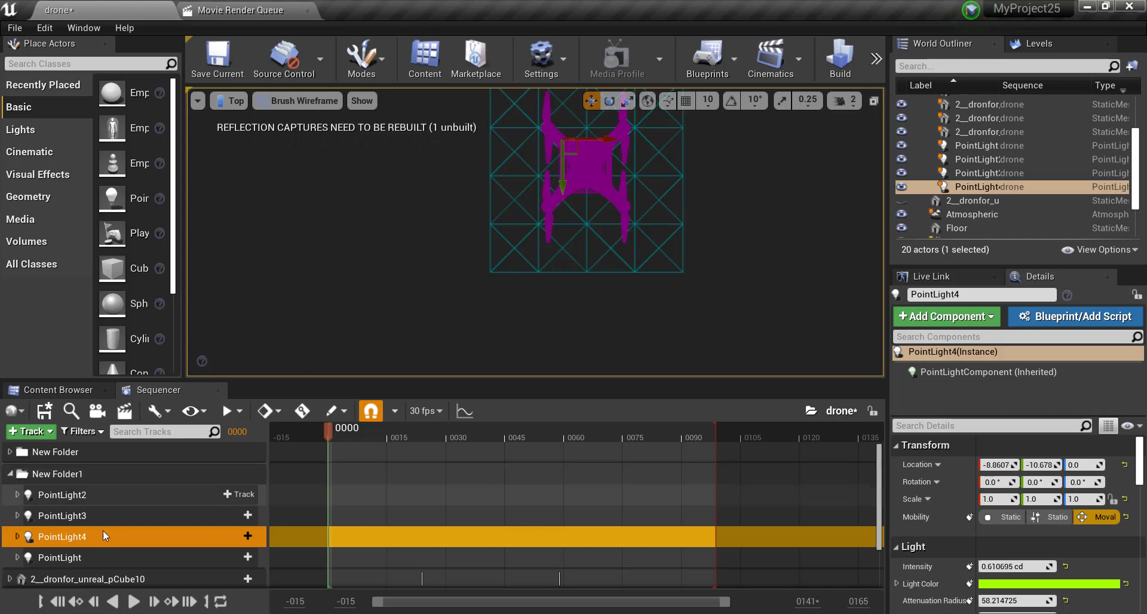
pyautogui.click(520, 557)
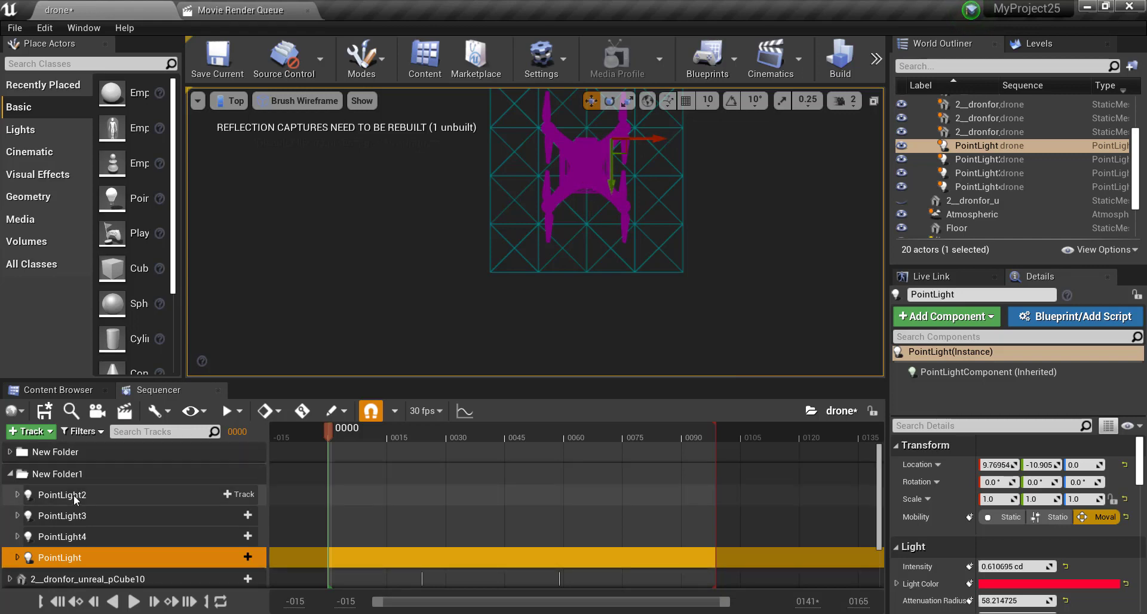
pyautogui.scroll(-1, 88, 499)
pyautogui.click(74, 472)
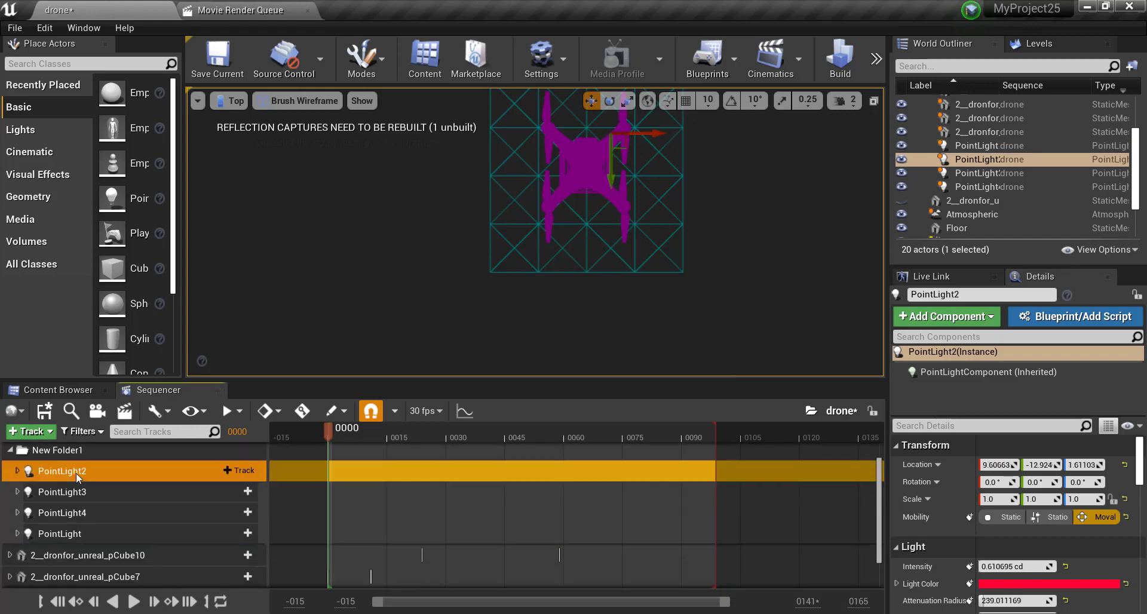
pyautogui.click(88, 489)
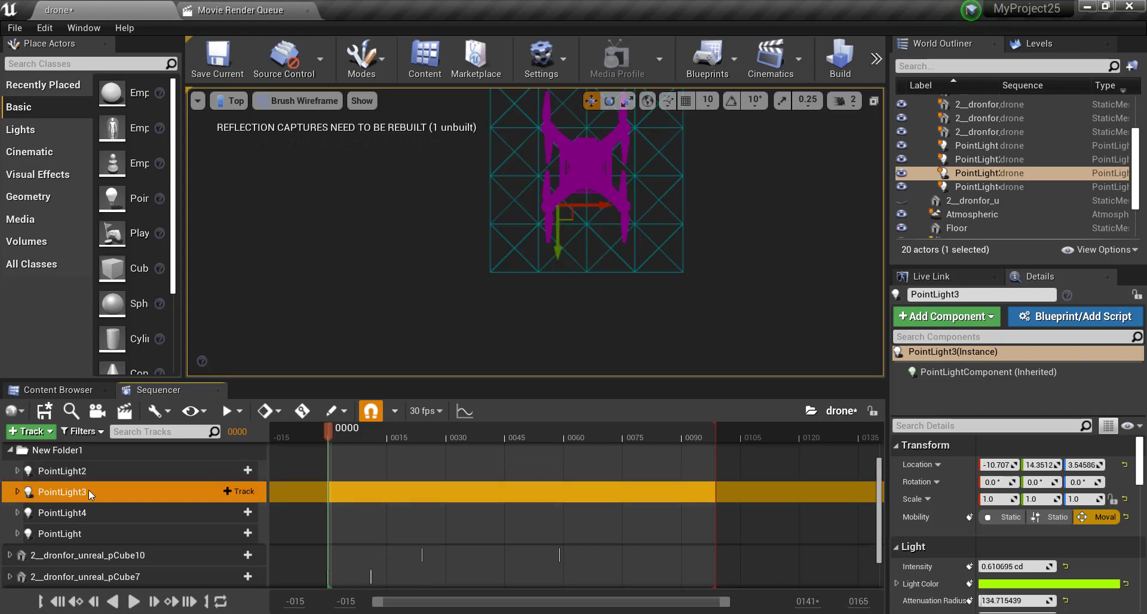
pyautogui.click(89, 511)
pyautogui.click(87, 532)
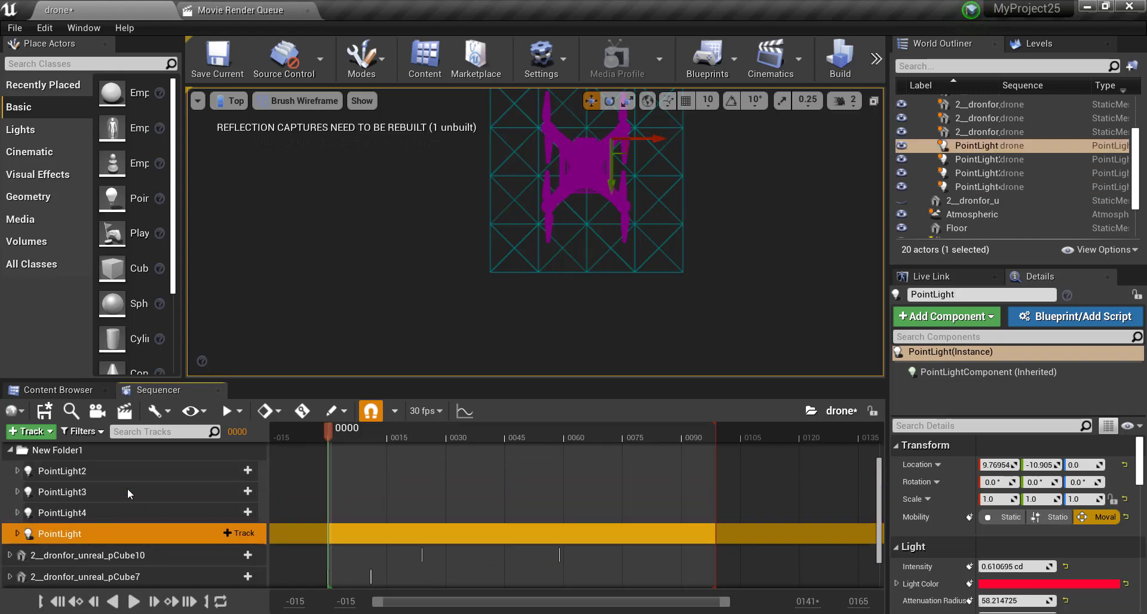
pyautogui.click(232, 101)
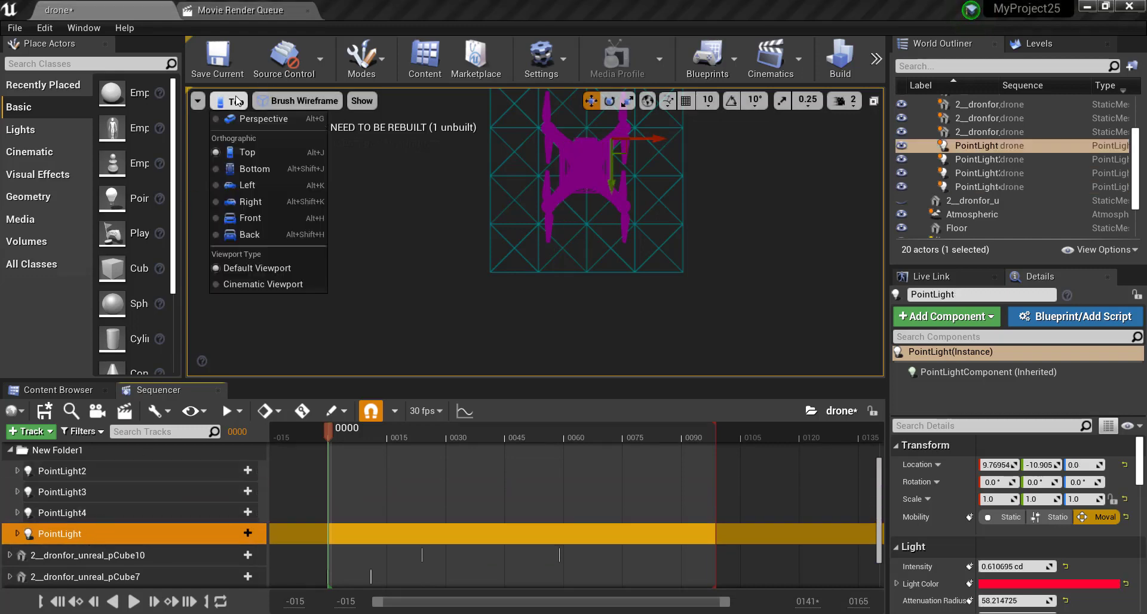
pyautogui.click(260, 121)
# Set the red PointLight's attenuation radius to about 186.5 beneath the drone arm
pyautogui.moveTo(580, 188)
pyautogui.mouseDown()
pyautogui.moveTo(561, 156)
pyautogui.moveTo(537, 150)
pyautogui.mouseUp()
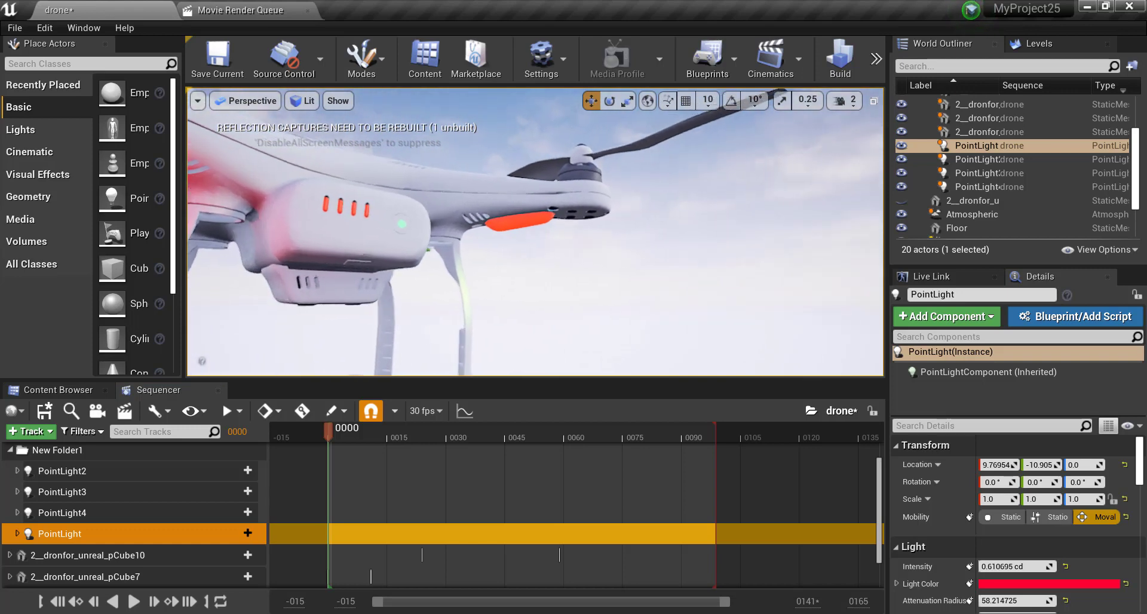
pyautogui.moveTo(538, 150)
pyautogui.mouseDown()
pyautogui.moveTo(526, 155)
pyautogui.moveTo(526, 241)
pyautogui.mouseUp()
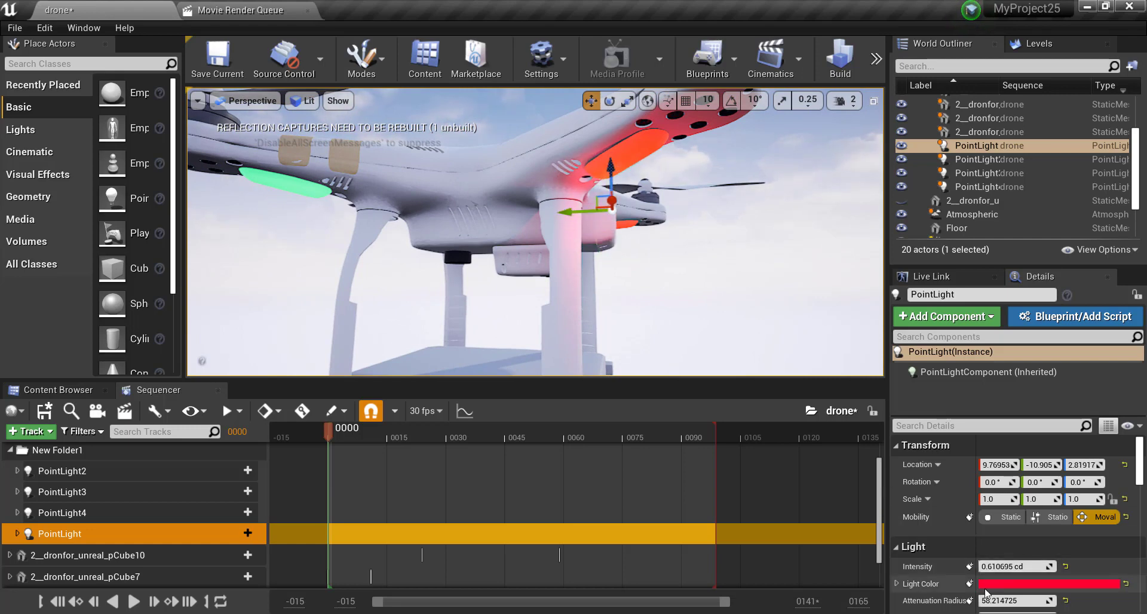
pyautogui.moveTo(975, 600); pyautogui.dragTo(978, 601)
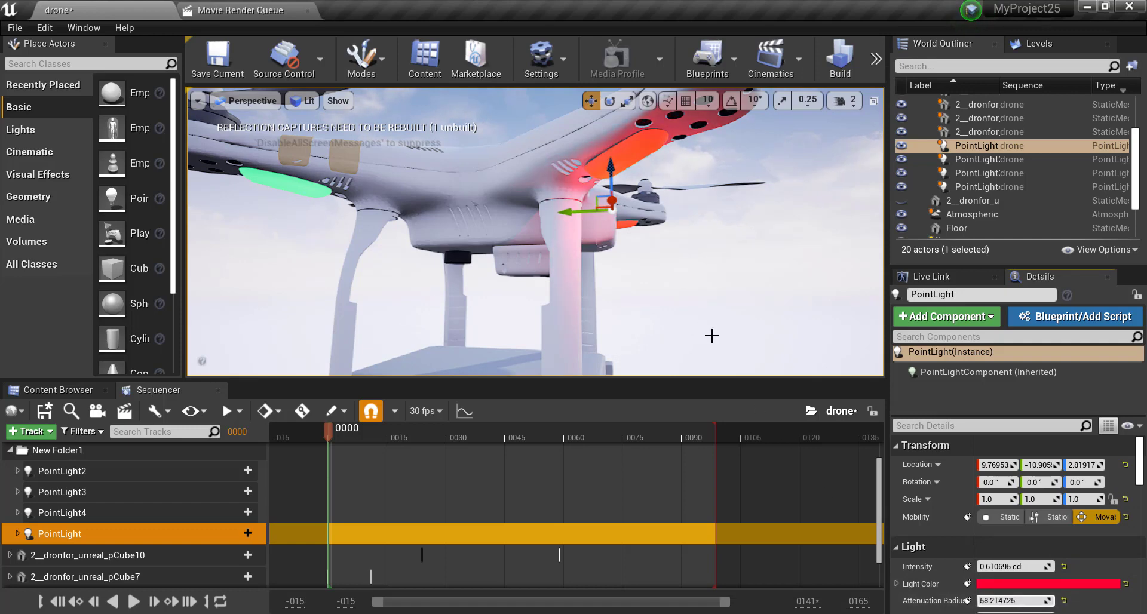
pyautogui.moveTo(1016, 601); pyautogui.dragTo(1002, 601)
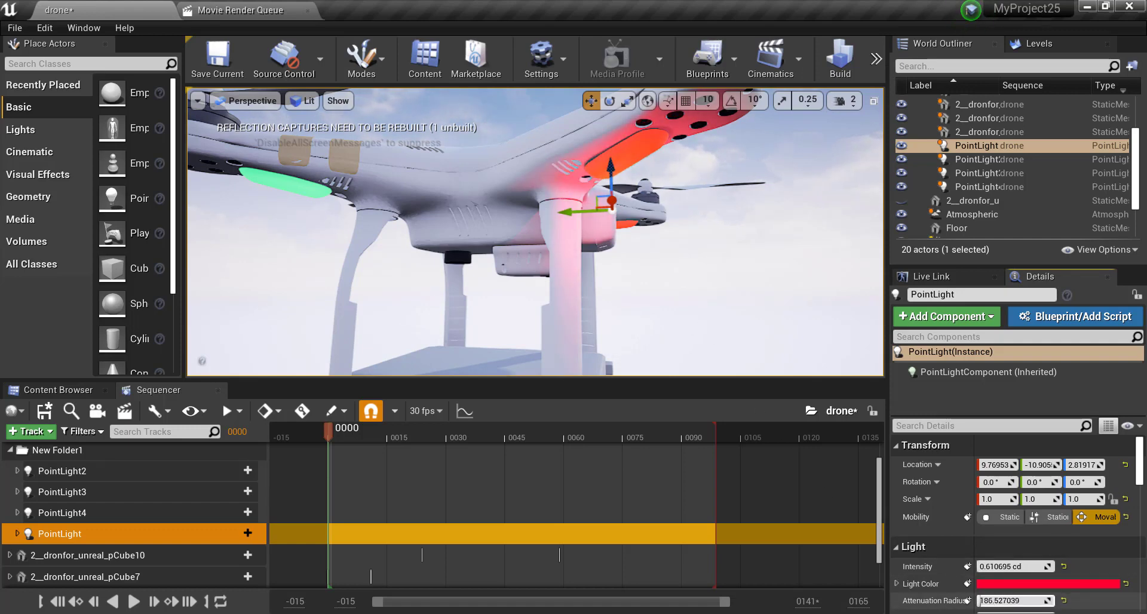
pyautogui.moveTo(666, 259)
pyautogui.keyDown('alt'); pyautogui.mouseDown()
pyautogui.moveTo(597, 263)
pyautogui.moveTo(642, 241)
pyautogui.mouseUp(); pyautogui.keyUp('alt')
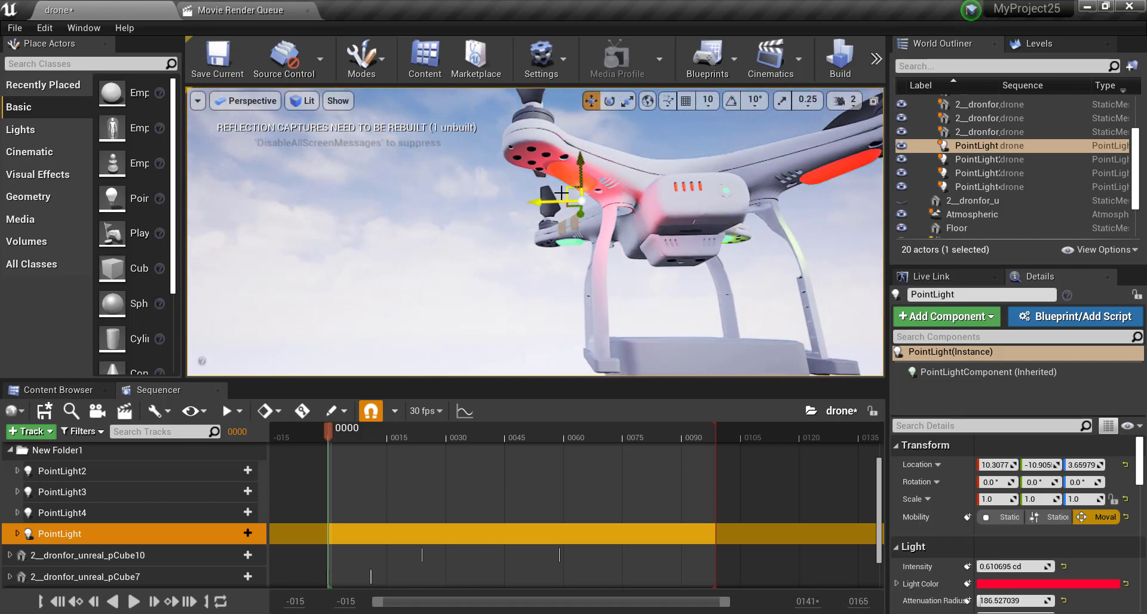
pyautogui.keyDown('alt'); pyautogui.moveTo(728, 241); pyautogui.dragTo(657, 245); pyautogui.keyUp('alt')
# Select PointLight4 and raise its attenuation radius to about 160.5, checking it in Top view
pyautogui.click(103, 515)
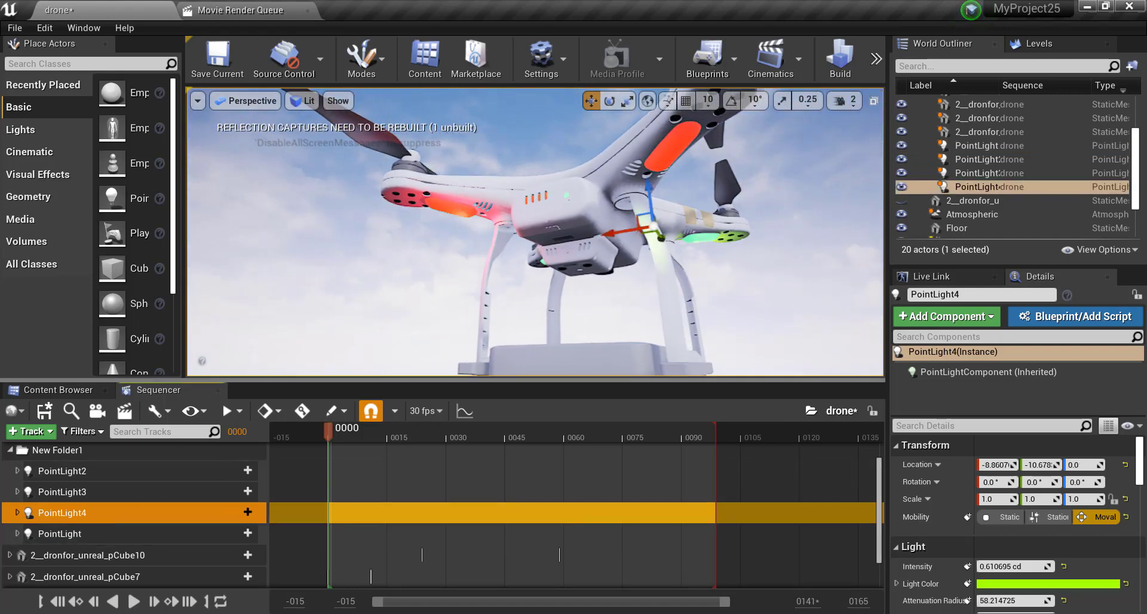
pyautogui.moveTo(530, 351)
pyautogui.keyDown('alt'); pyautogui.mouseDown()
pyautogui.moveTo(556, 347)
pyautogui.moveTo(538, 346)
pyautogui.mouseUp(); pyautogui.keyUp('alt')
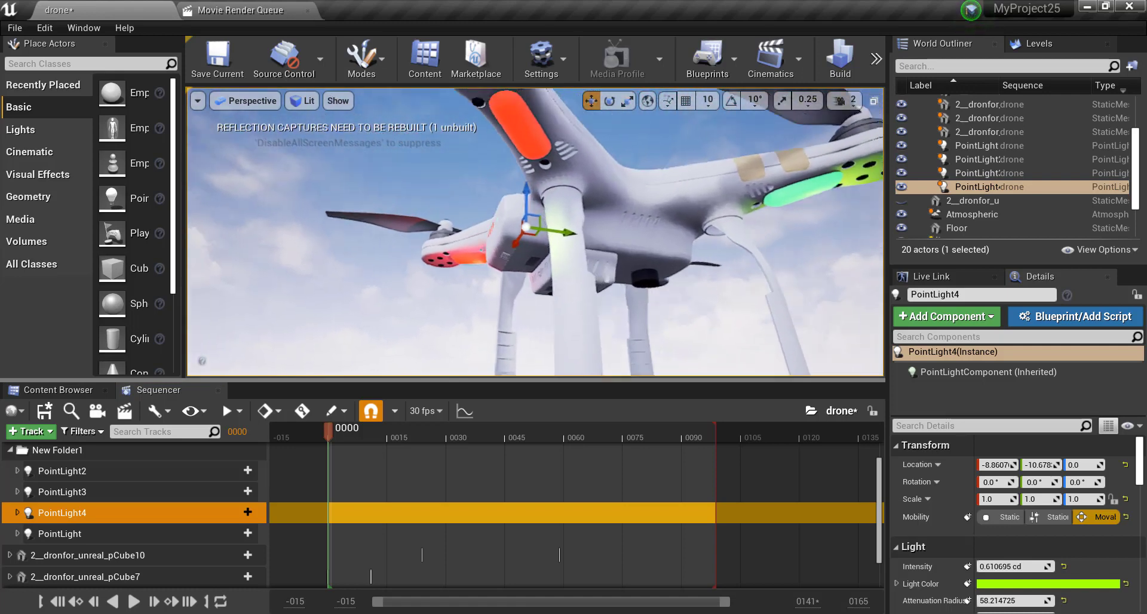
pyautogui.keyDown('alt'); pyautogui.moveTo(538, 261); pyautogui.dragTo(531, 261); pyautogui.keyUp('alt')
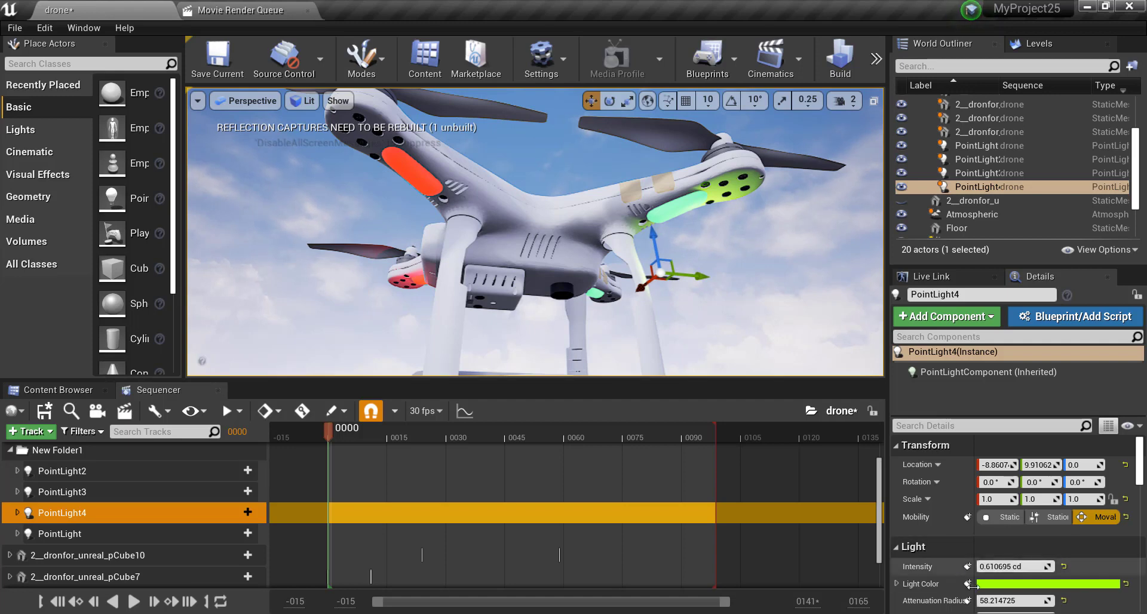
pyautogui.moveTo(1016, 601); pyautogui.dragTo(1040, 601)
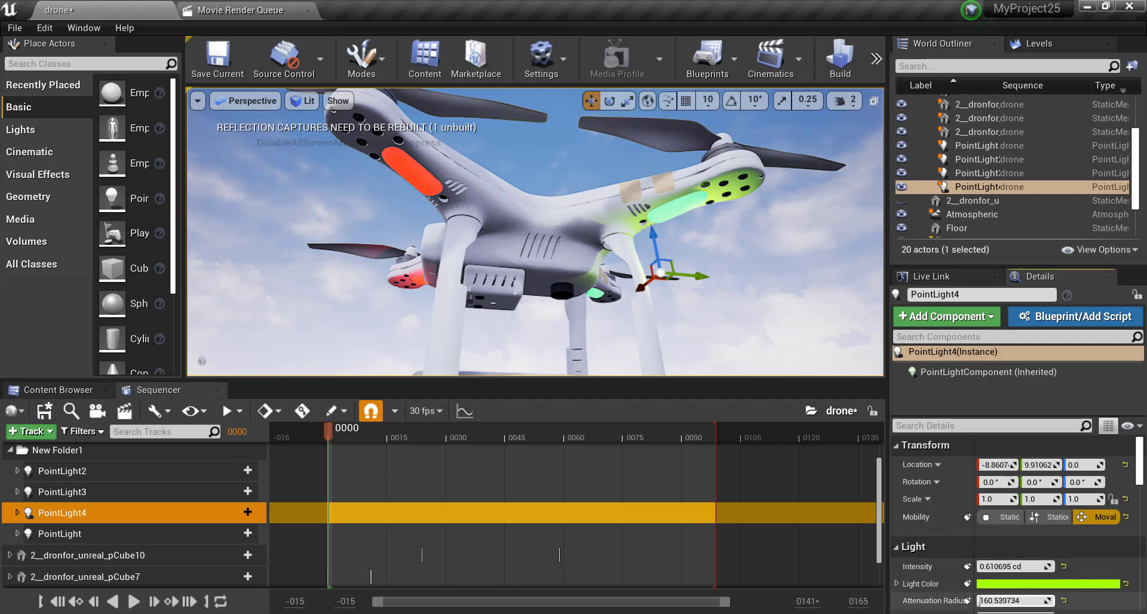
pyautogui.click(245, 100)
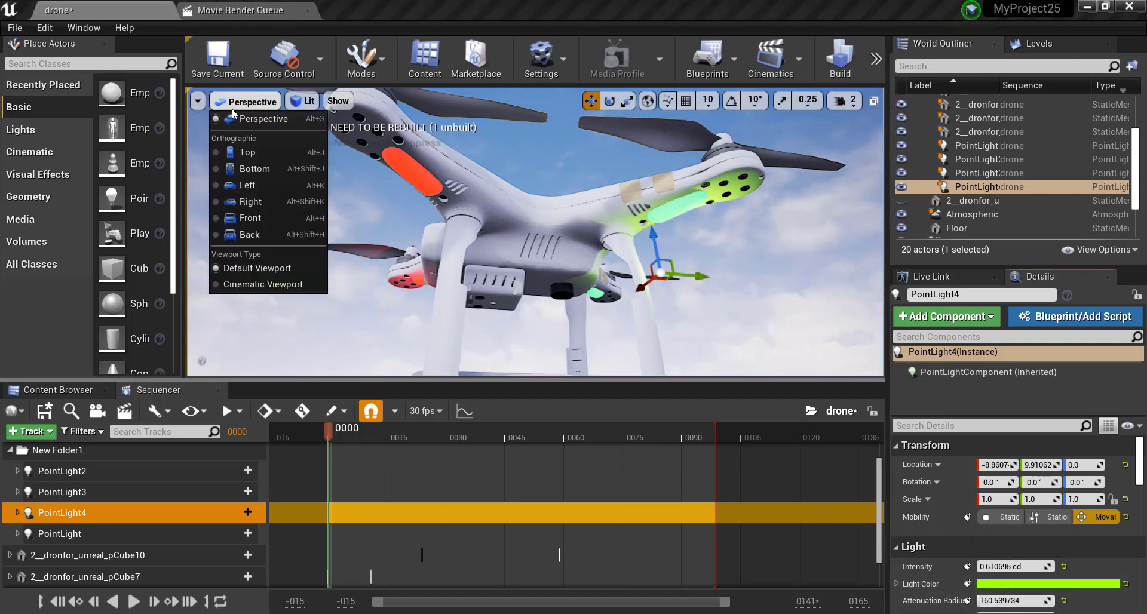
pyautogui.click(245, 154)
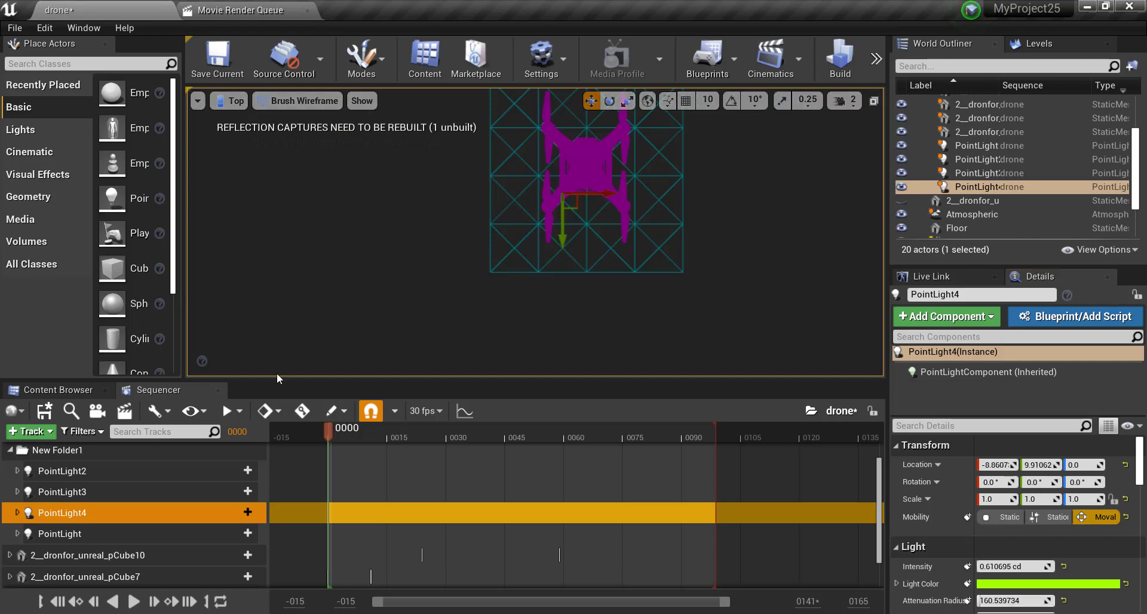
pyautogui.click(235, 100)
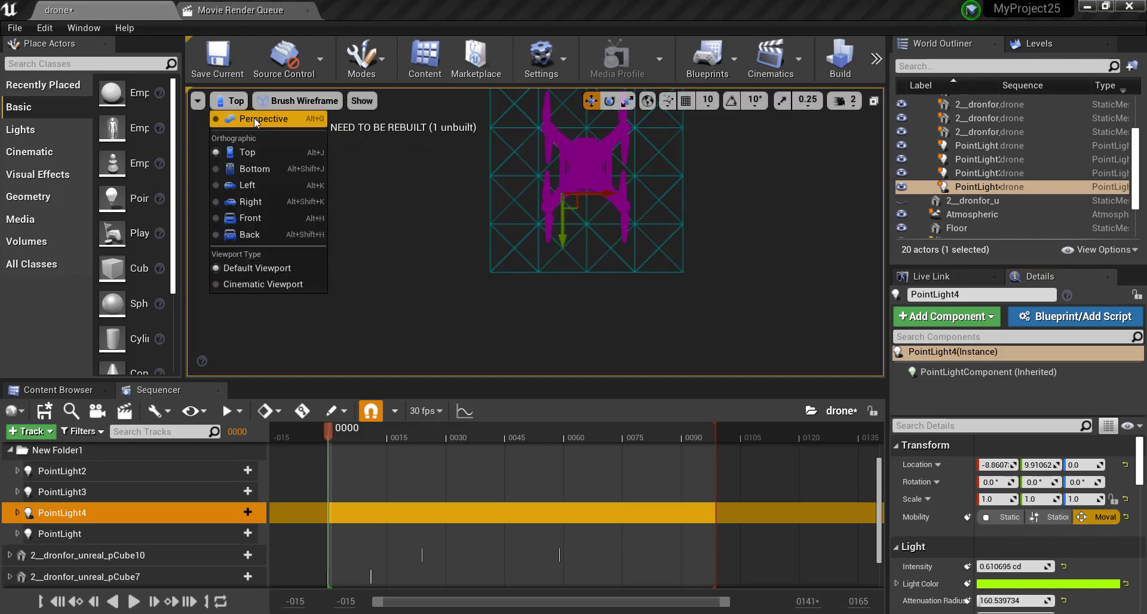
pyautogui.click(256, 120)
# Slide PointLight4 along X under the opposite drone arm, to about 8.38, 9.91, 0
pyautogui.keyDown('alt'); pyautogui.moveTo(601, 308); pyautogui.dragTo(538, 298); pyautogui.keyUp('alt')
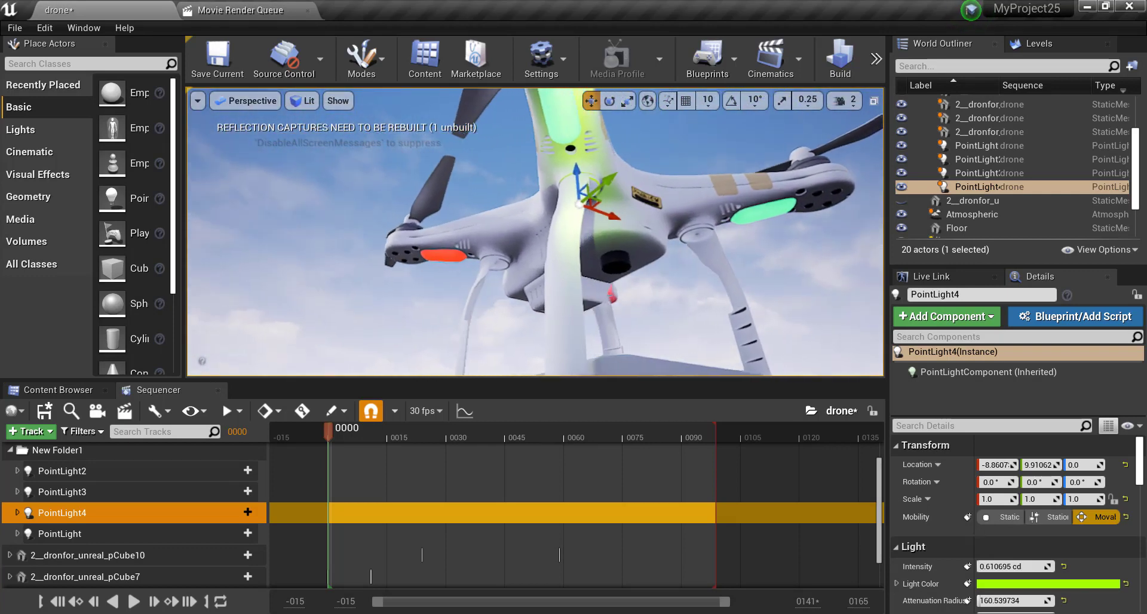
pyautogui.keyDown('alt'); pyautogui.moveTo(538, 299); pyautogui.dragTo(597, 327); pyautogui.keyUp('alt')
pyautogui.click(66, 472)
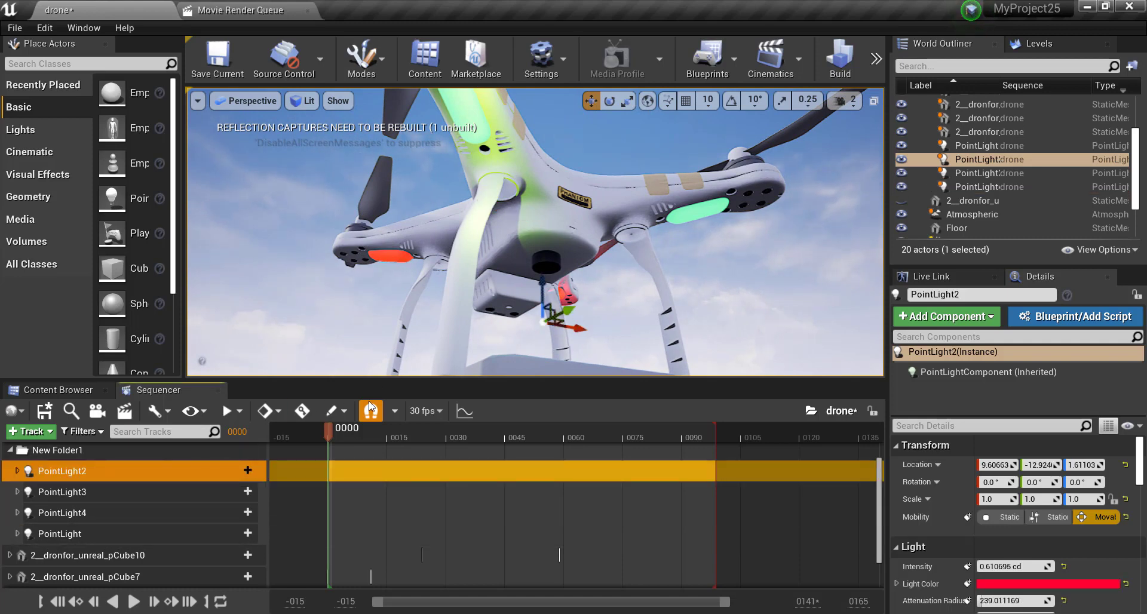
pyautogui.click(102, 493)
pyautogui.click(85, 513)
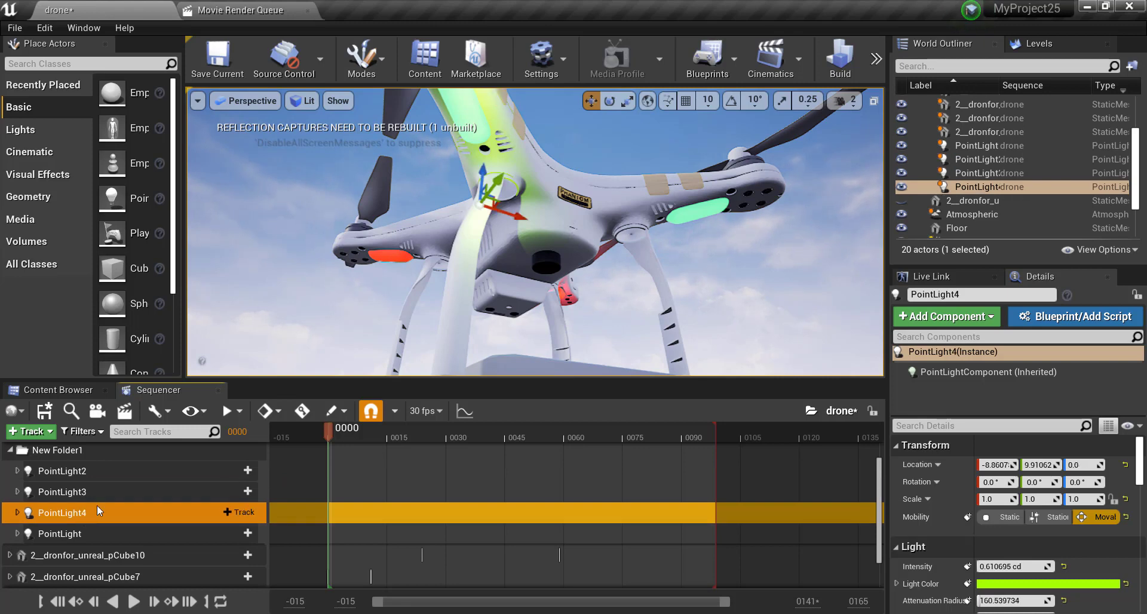
pyautogui.moveTo(538, 239); pyautogui.dragTo(514, 227, button='right')
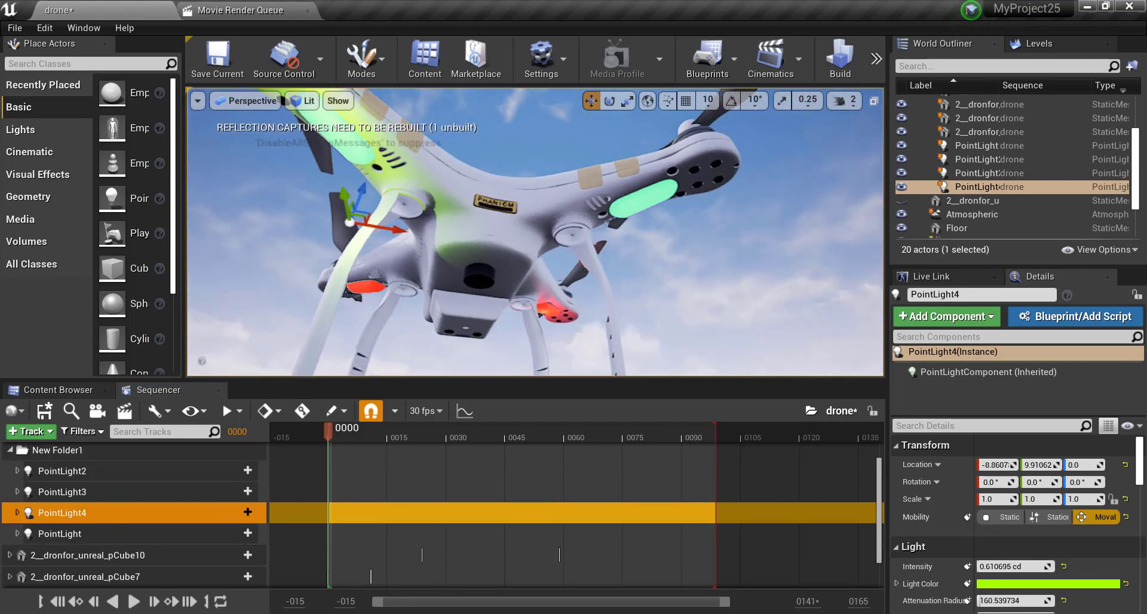
pyautogui.moveTo(375, 237); pyautogui.dragTo(375, 237, button='right')
pyautogui.moveTo(360, 227); pyautogui.dragTo(568, 251)
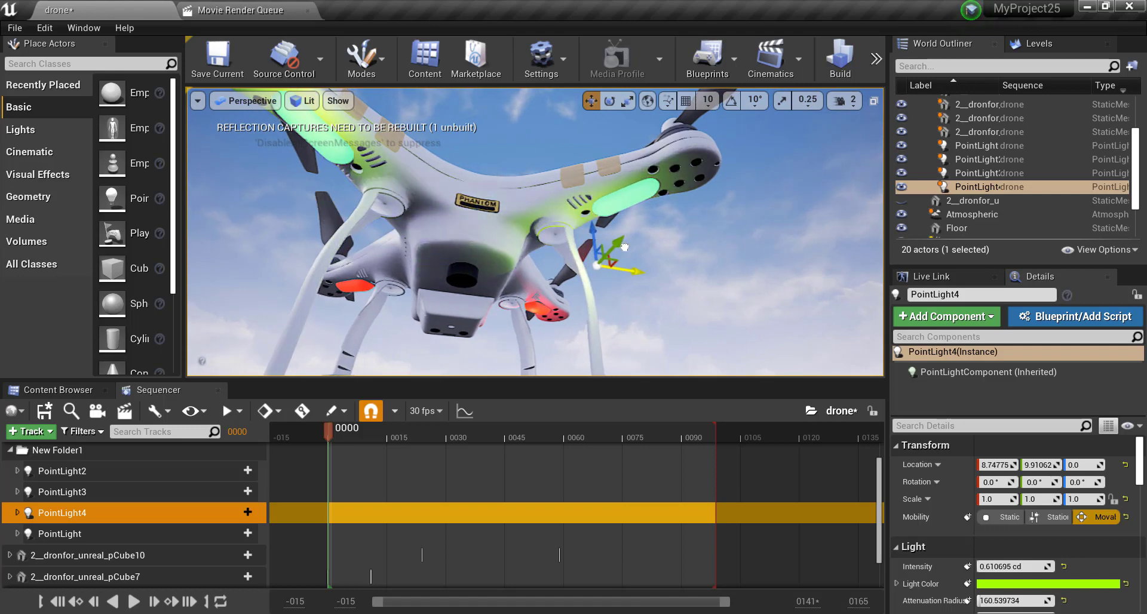
pyautogui.moveTo(732, 265); pyautogui.dragTo(732, 265, button='right')
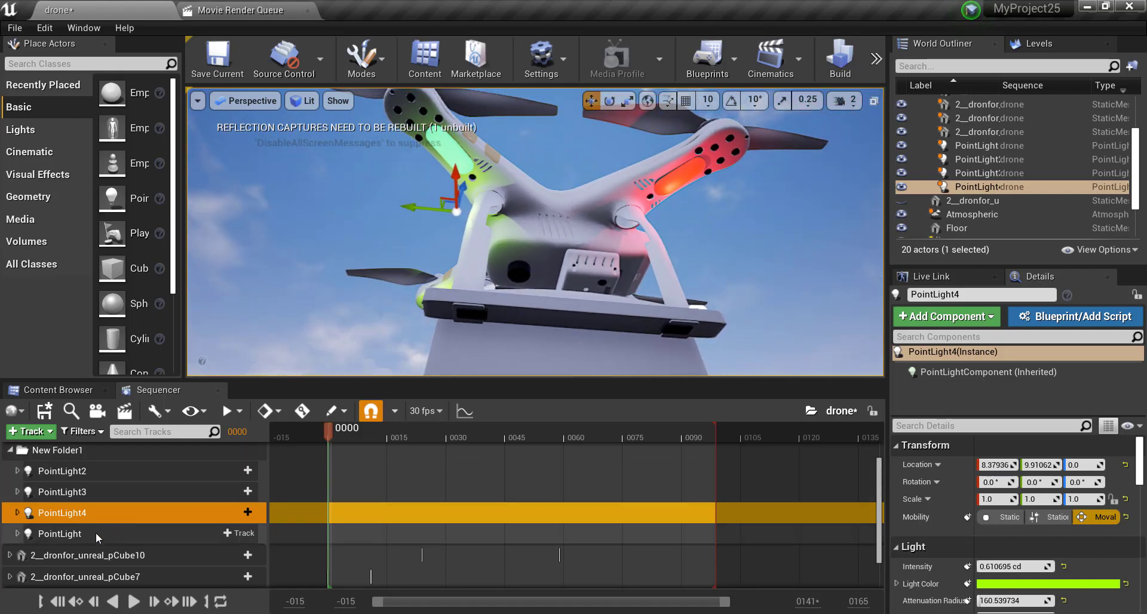
# Slide the red PointLight to the other arm, widen its radius to about 1433, then play the sequence
pyautogui.click(96, 533)
pyautogui.moveTo(762, 258); pyautogui.dragTo(763, 258, button='right')
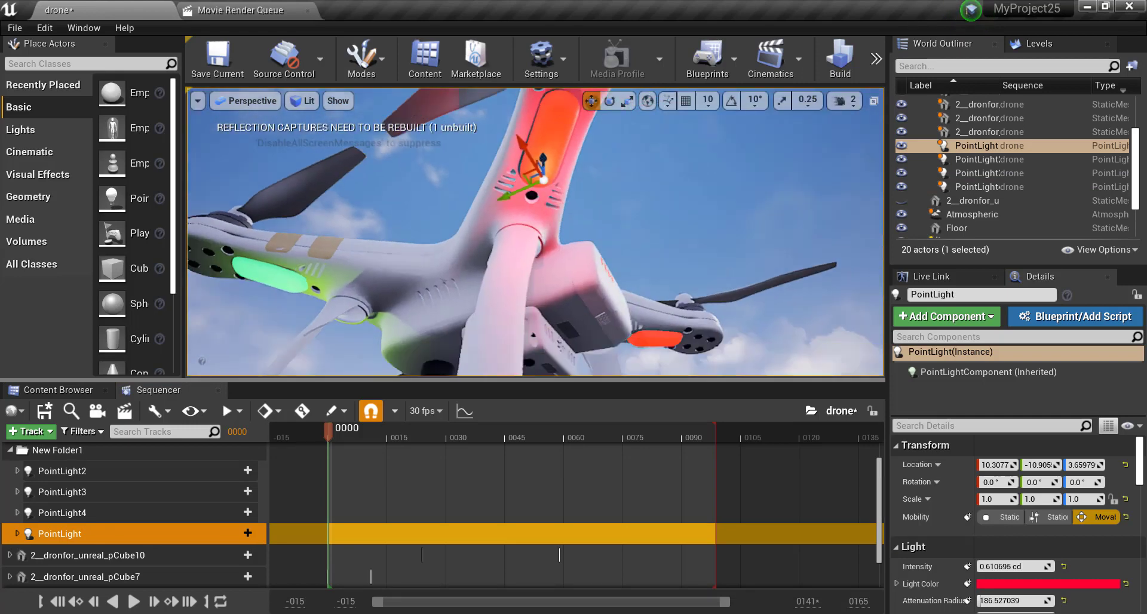
pyautogui.moveTo(462, 195); pyautogui.dragTo(463, 195, button='right')
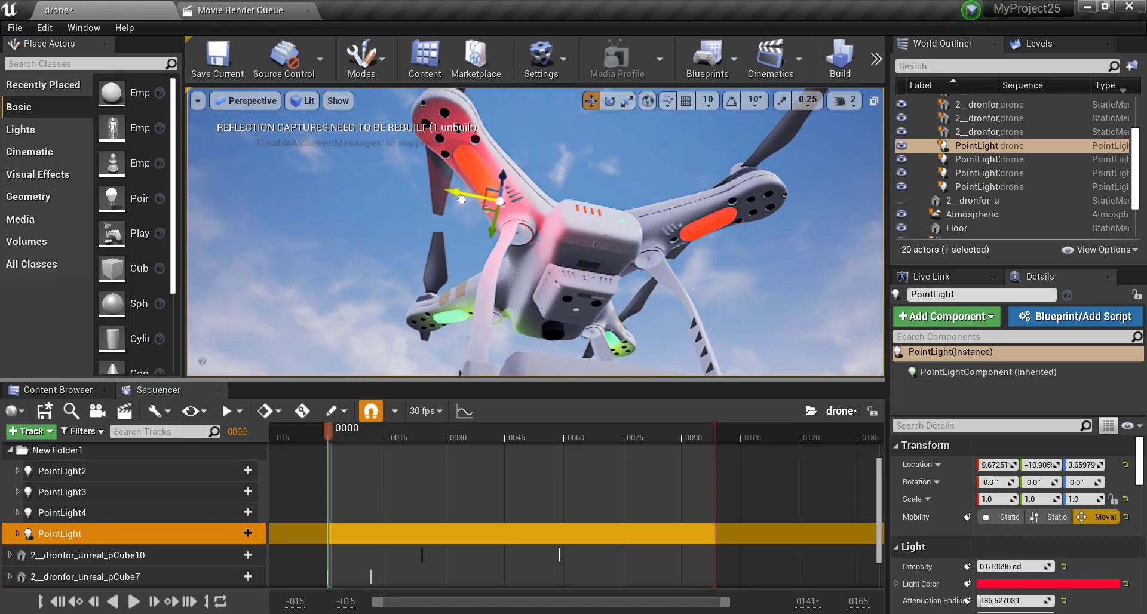
pyautogui.moveTo(462, 199); pyautogui.dragTo(653, 242)
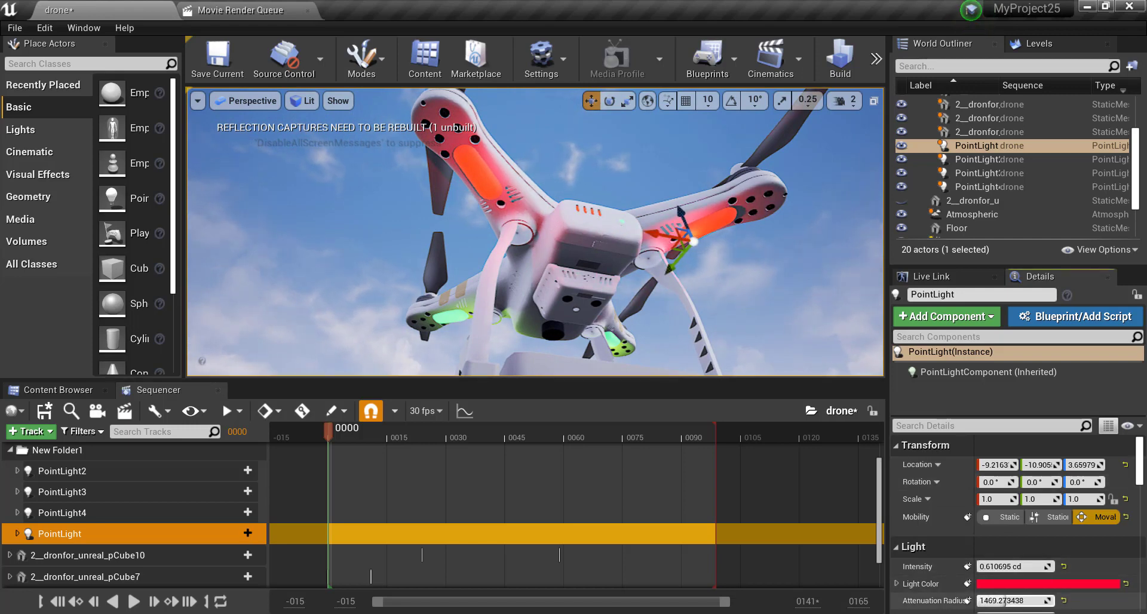
pyautogui.moveTo(538, 239); pyautogui.dragTo(538, 240, button='right')
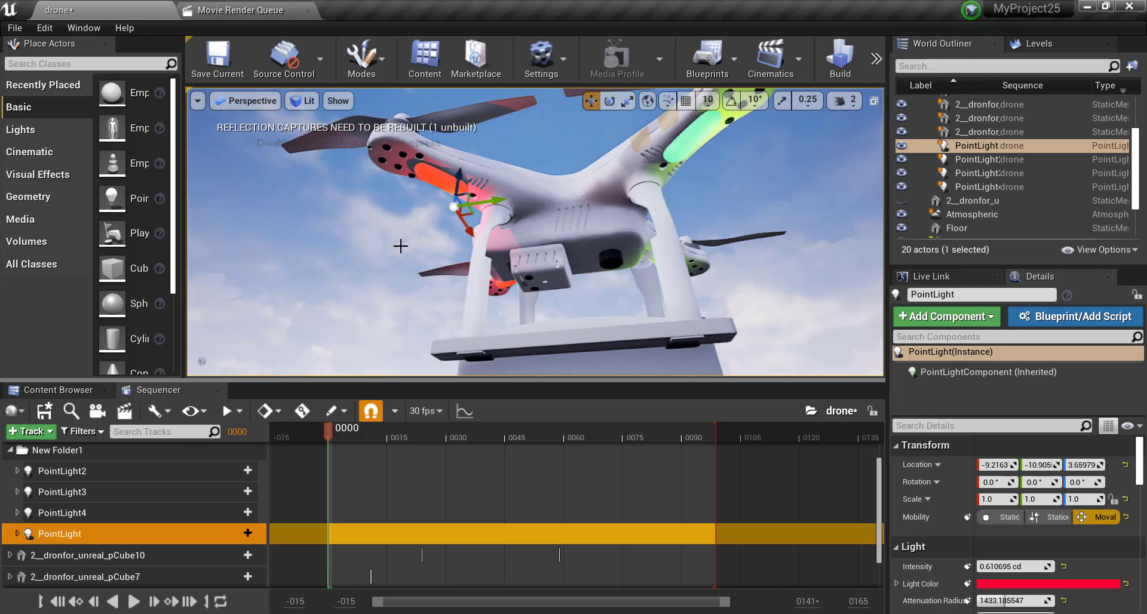
pyautogui.click(12, 452)
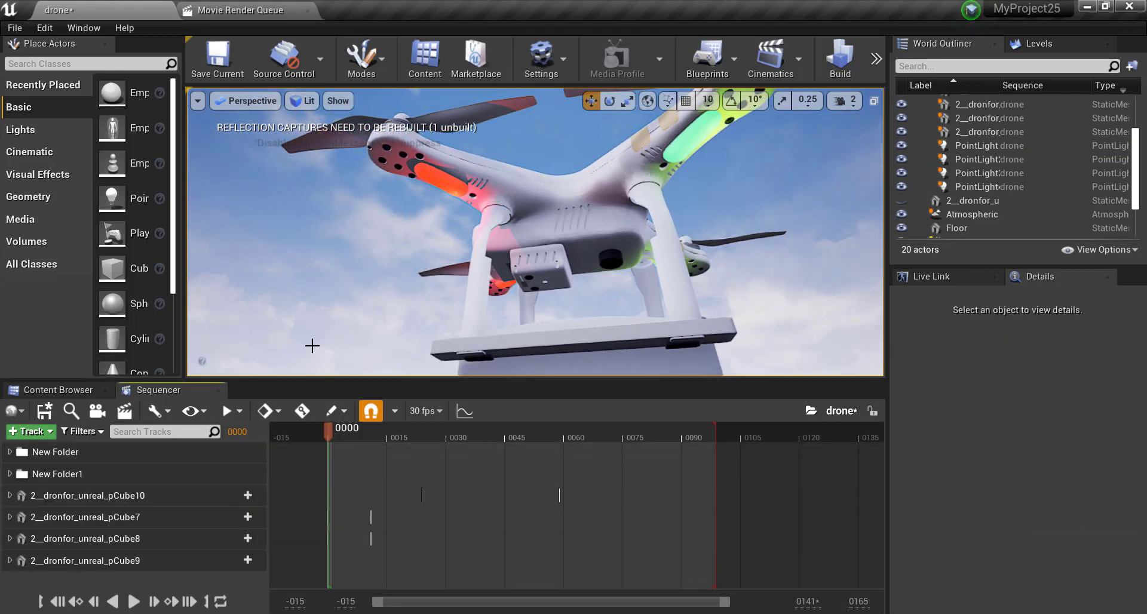
pyautogui.click(135, 603)
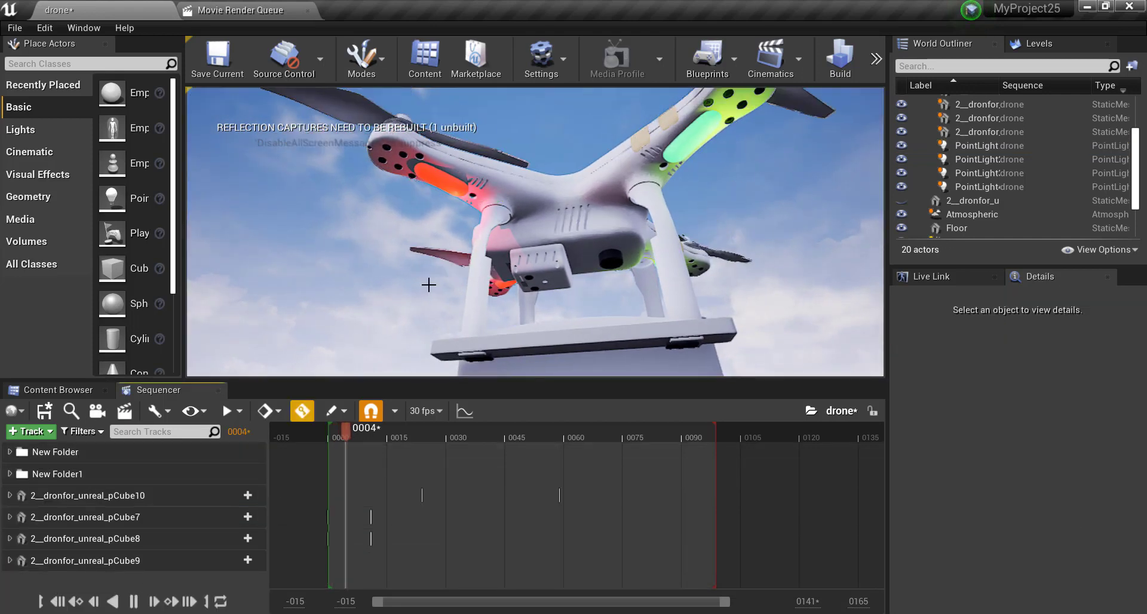
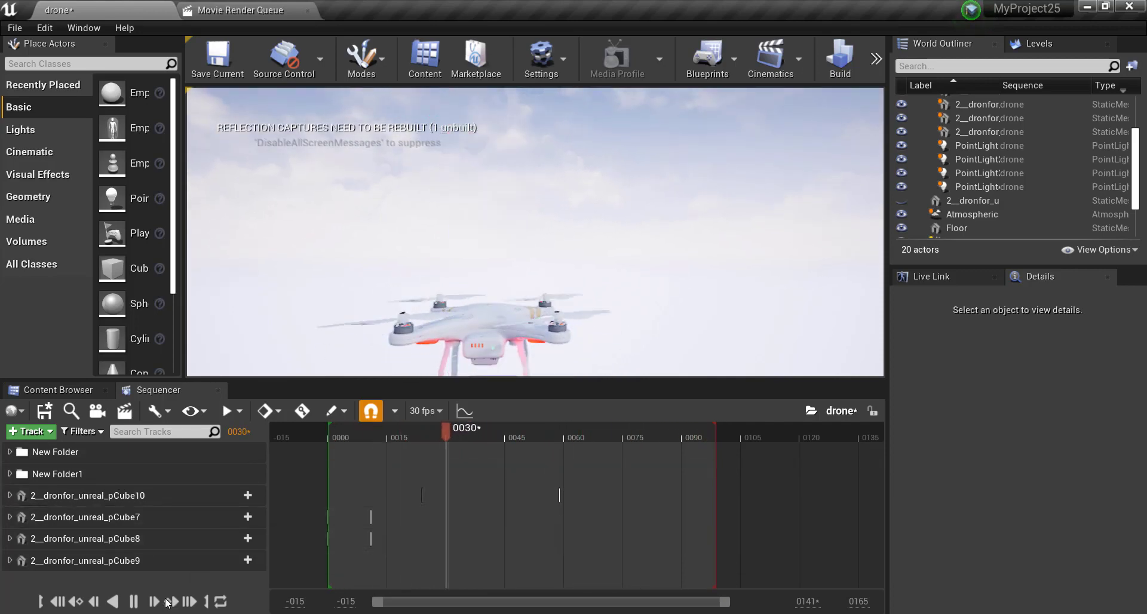
# Stop and rewind the drone sequence to frame 0000, then expand New Folder1 and PointLight2's light component tracks
pyautogui.click(133, 601)
pyautogui.click(58, 602)
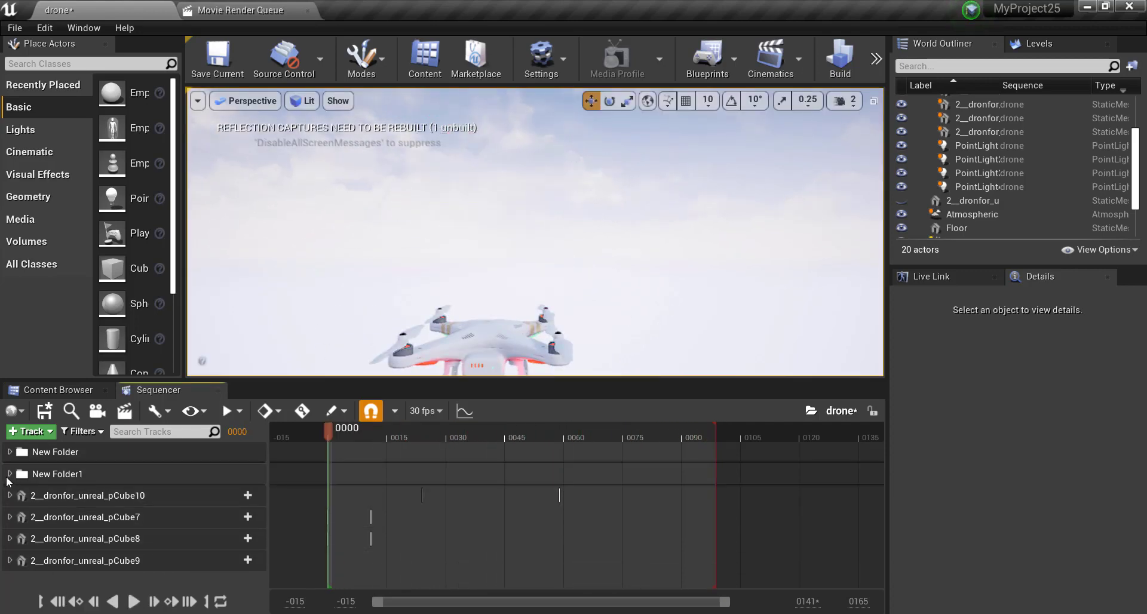
pyautogui.click(10, 478)
pyautogui.click(10, 476)
pyautogui.click(65, 495)
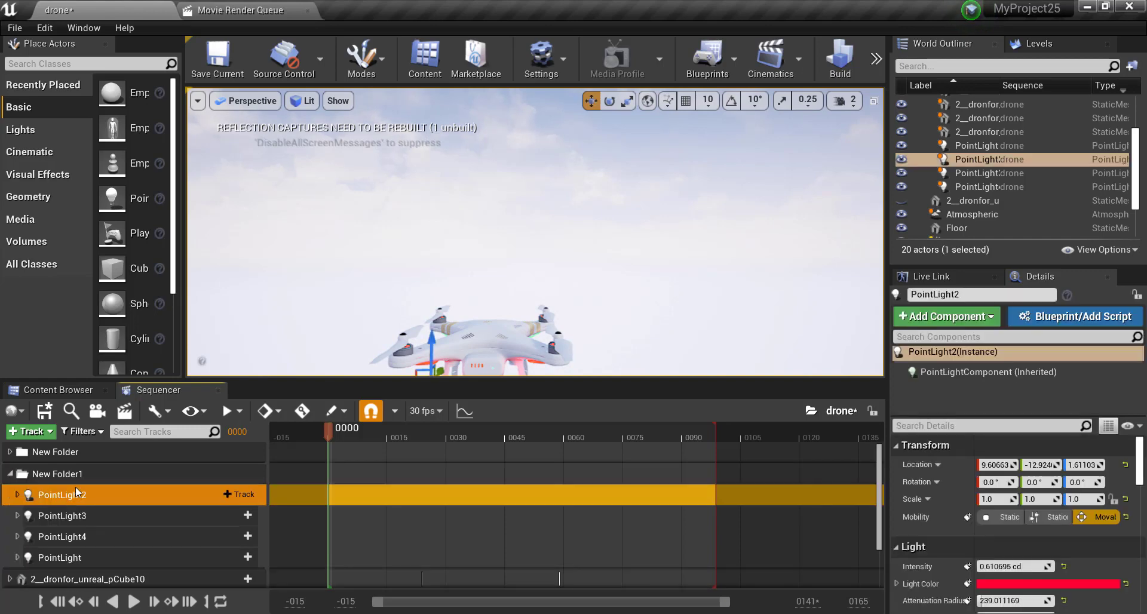
pyautogui.press('f')
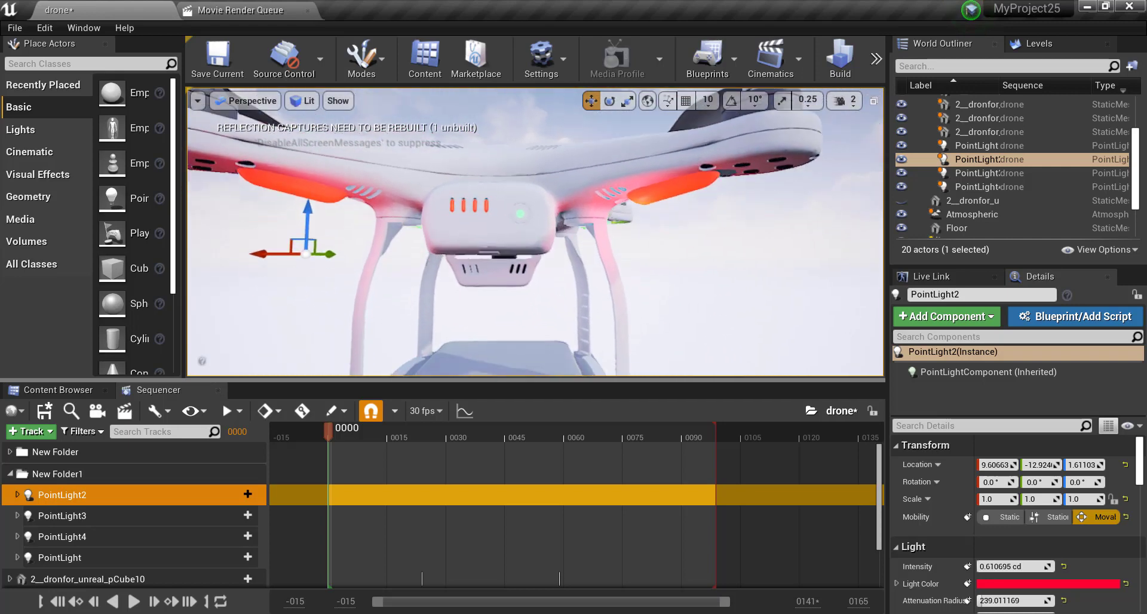
pyautogui.click(18, 495)
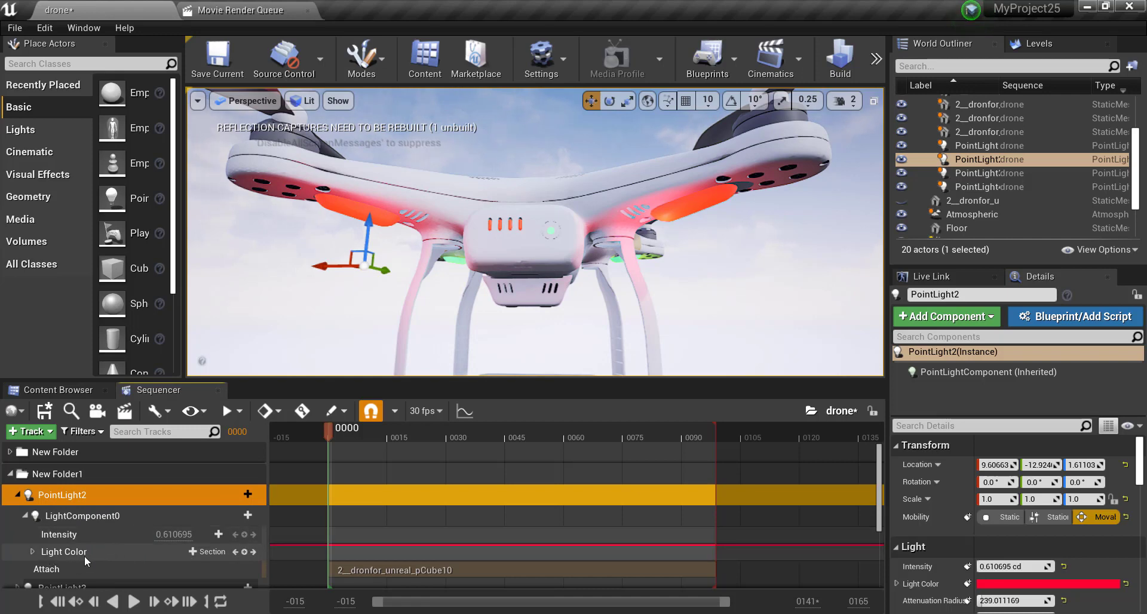
pyautogui.scroll(-1, 84, 556)
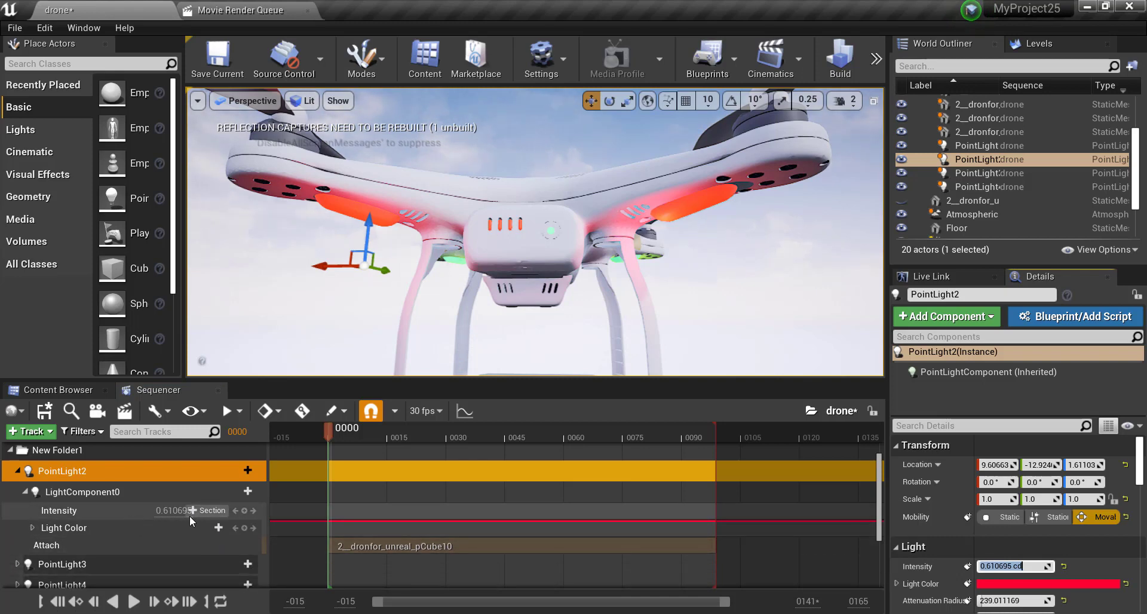
# Key PointLight2's Intensity at 0.610695 on frames 0015, 0040 and 0084
pyautogui.click(169, 511)
pyautogui.click(169, 511)
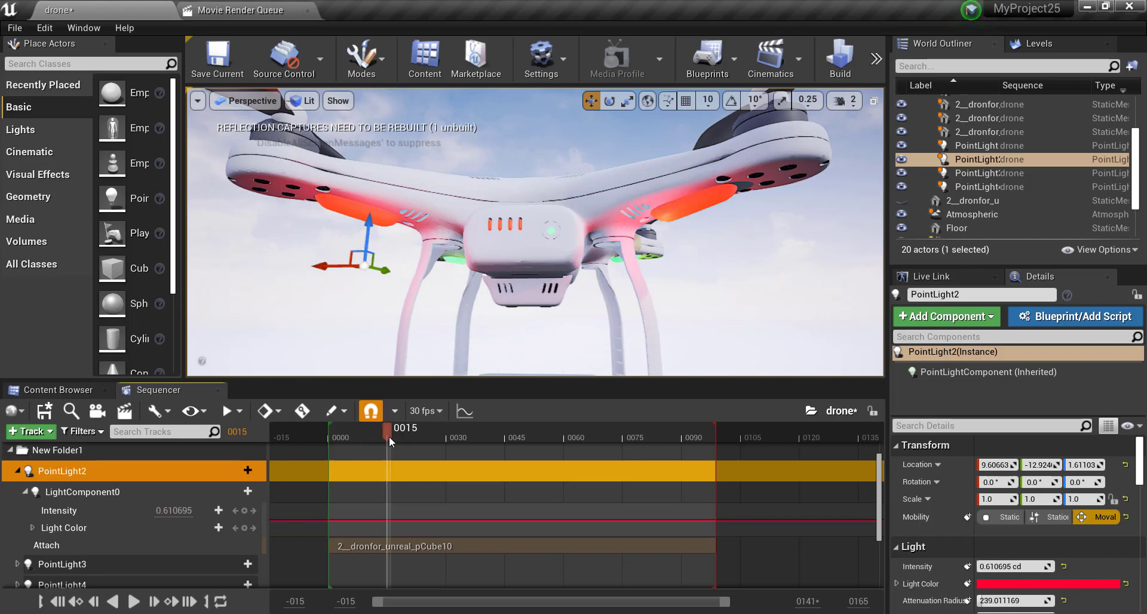
pyautogui.click(245, 511)
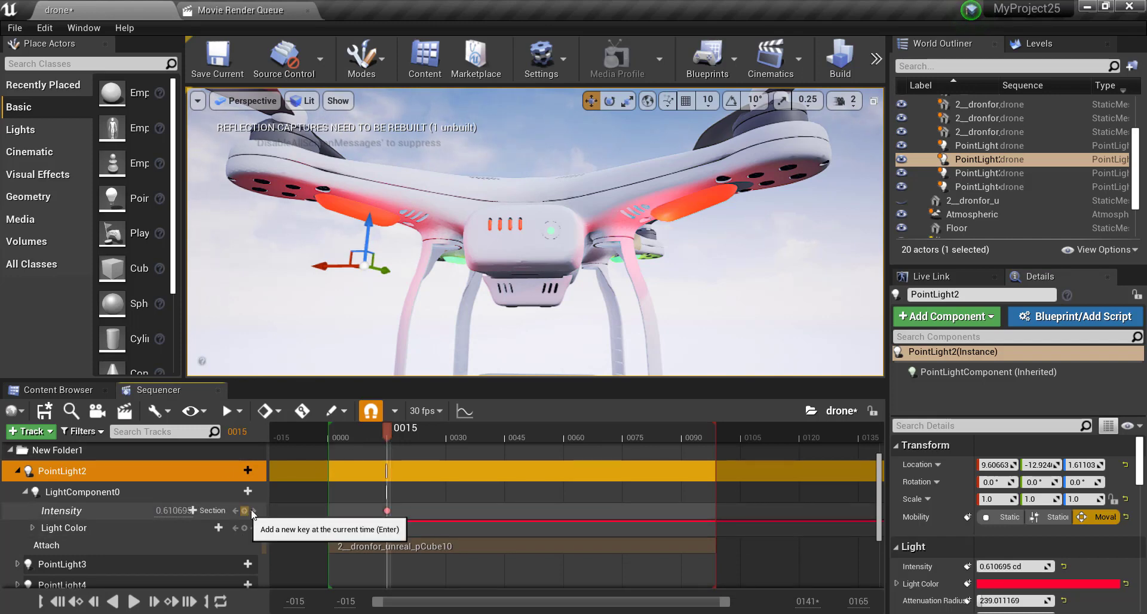
pyautogui.click(487, 440)
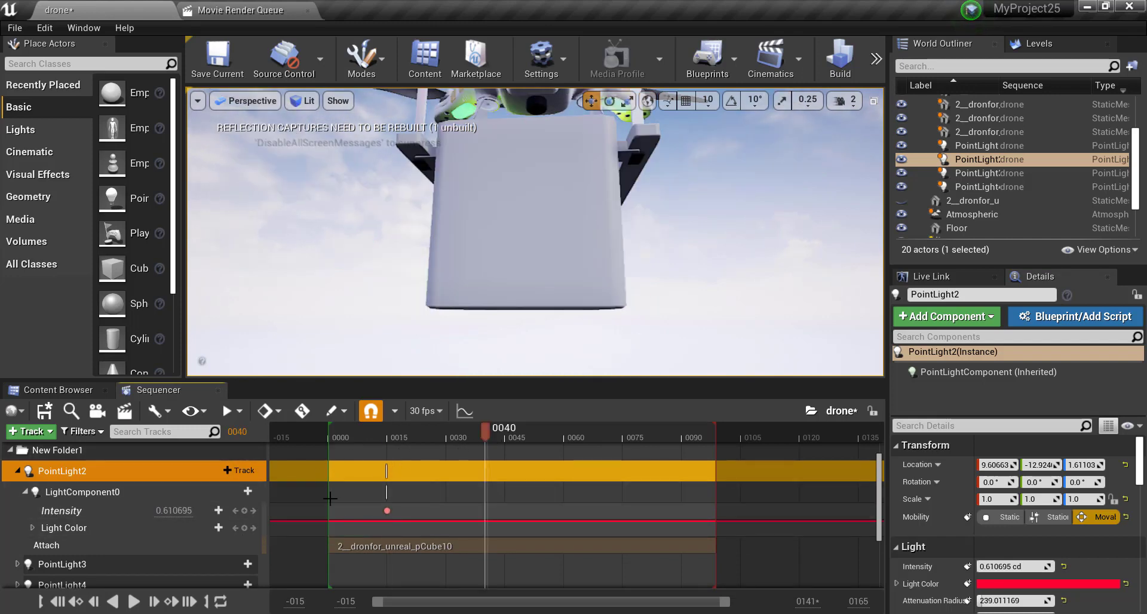
pyautogui.click(244, 511)
pyautogui.click(584, 440)
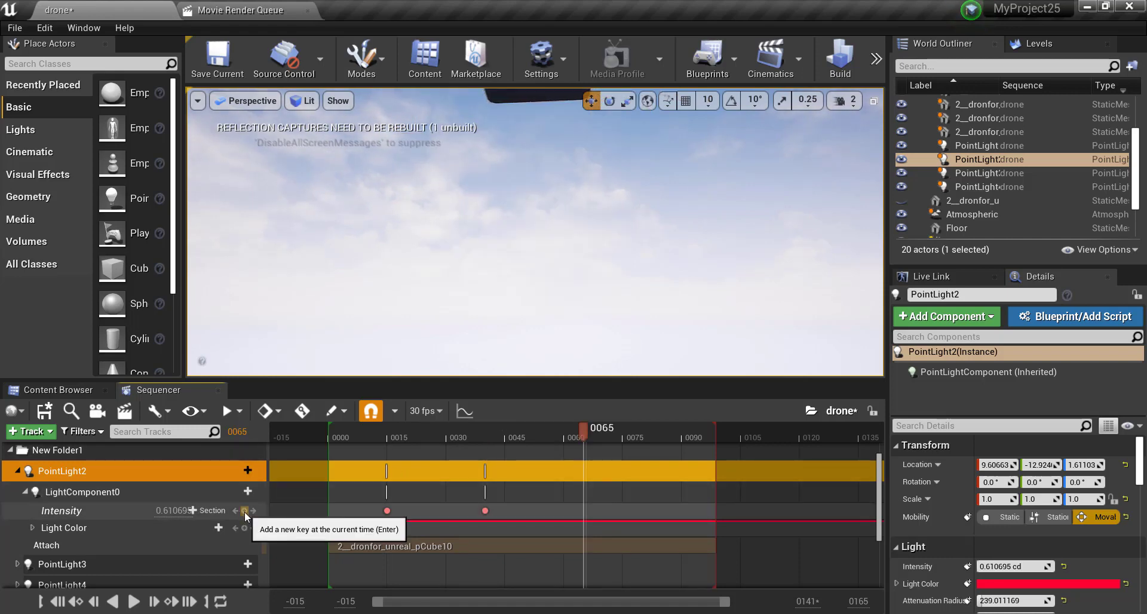
pyautogui.click(658, 436)
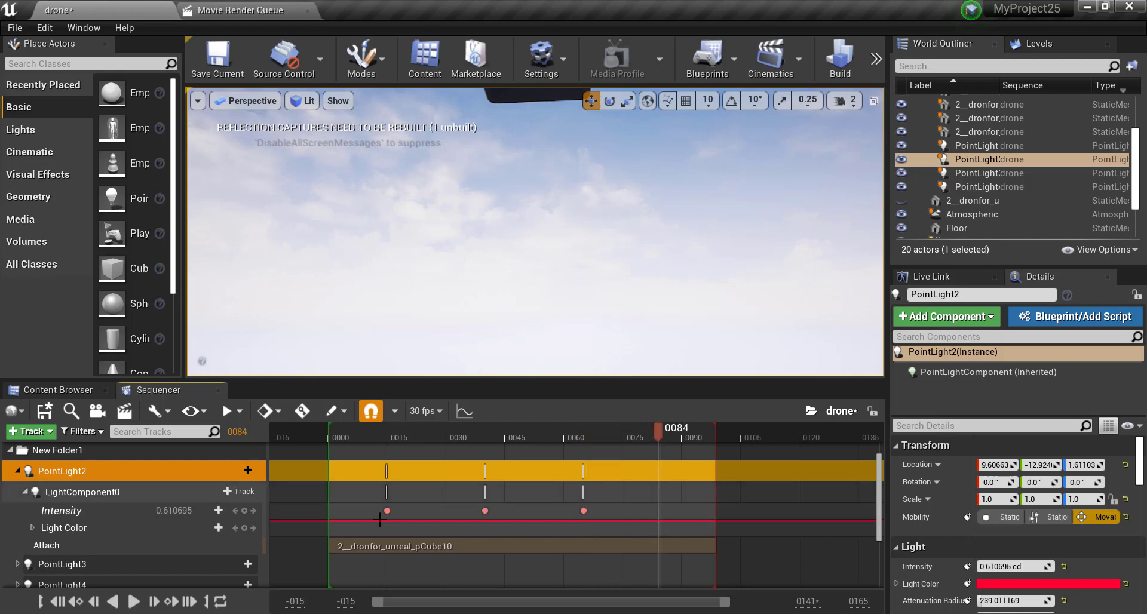
pyautogui.click(246, 511)
# Key PointLight2's Intensity at 0 on frames 0000, 0029 and 0053
pyautogui.click(58, 602)
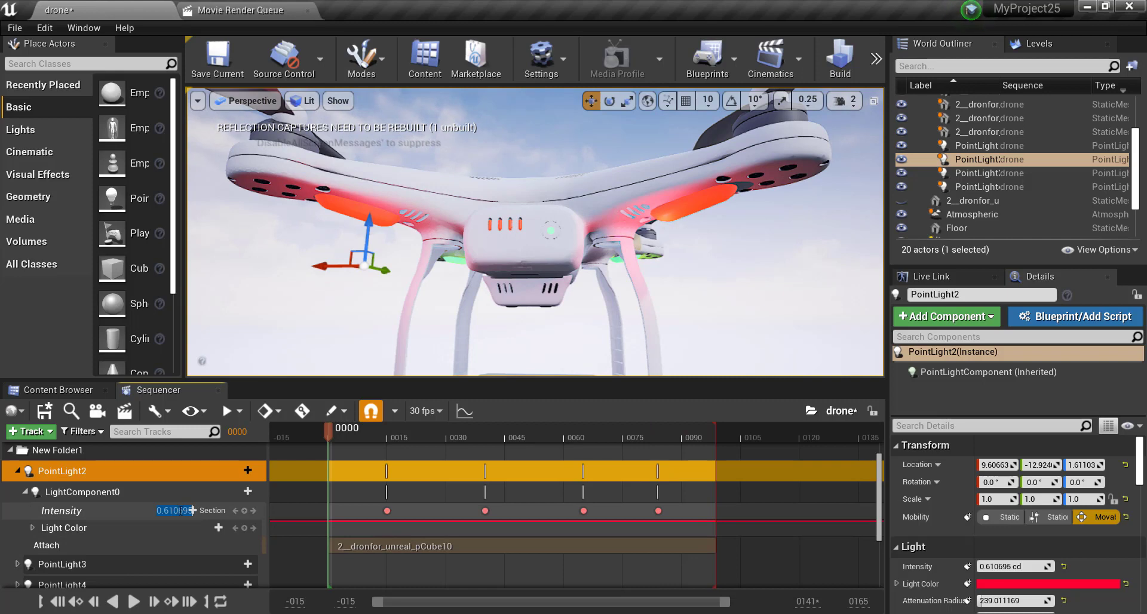
pyautogui.write('0')
pyautogui.press('Return')
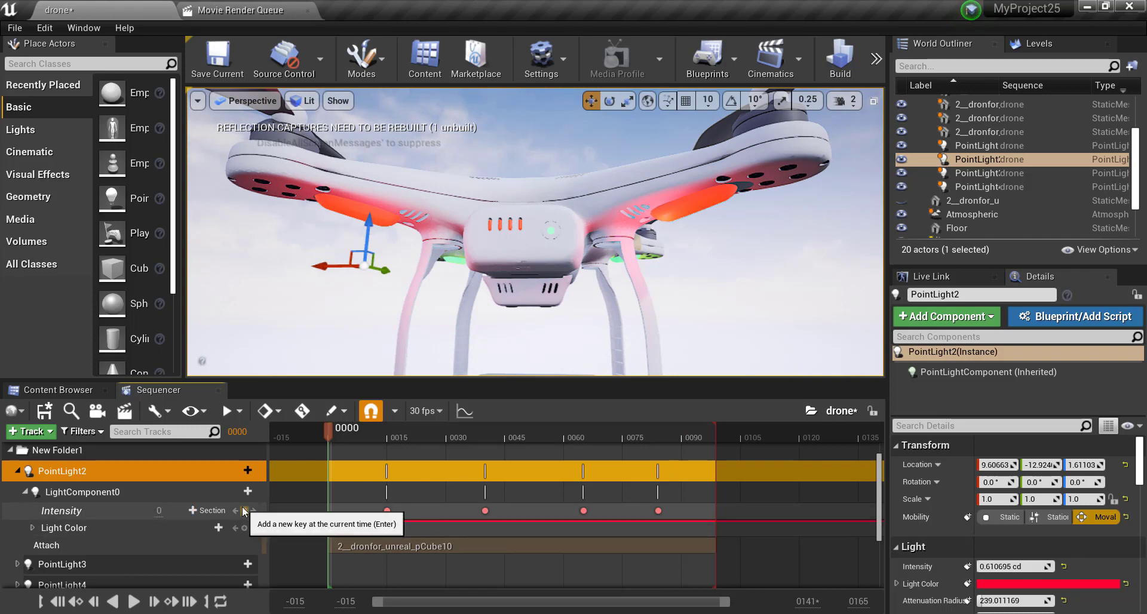
pyautogui.click(218, 510)
pyautogui.click(446, 438)
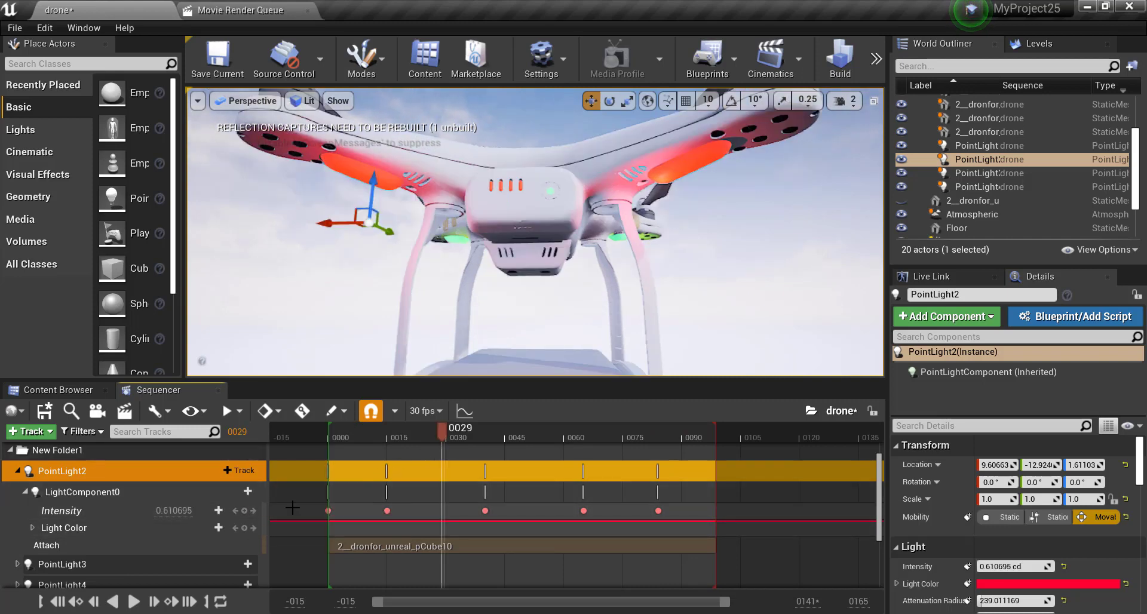
pyautogui.click(242, 509)
pyautogui.click(538, 439)
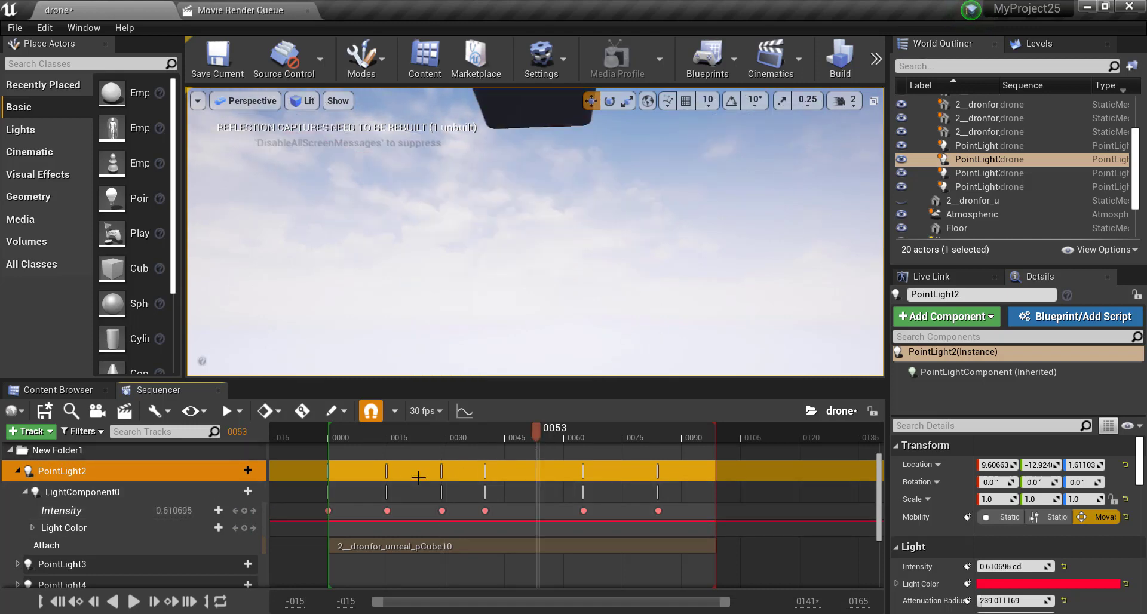
pyautogui.click(173, 509)
pyautogui.write('0')
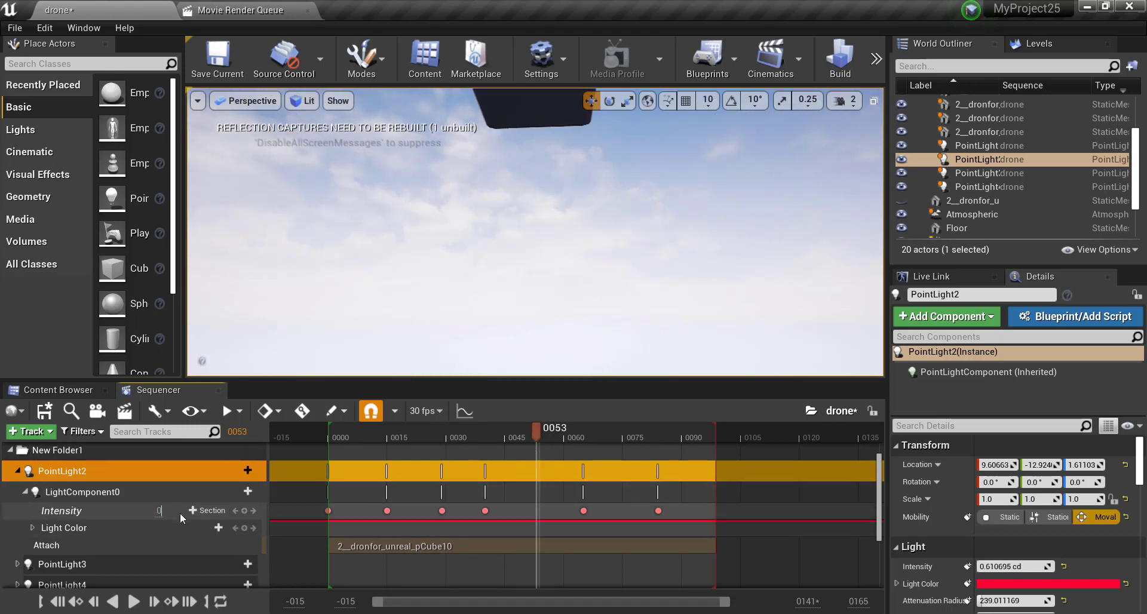
pyautogui.click(244, 510)
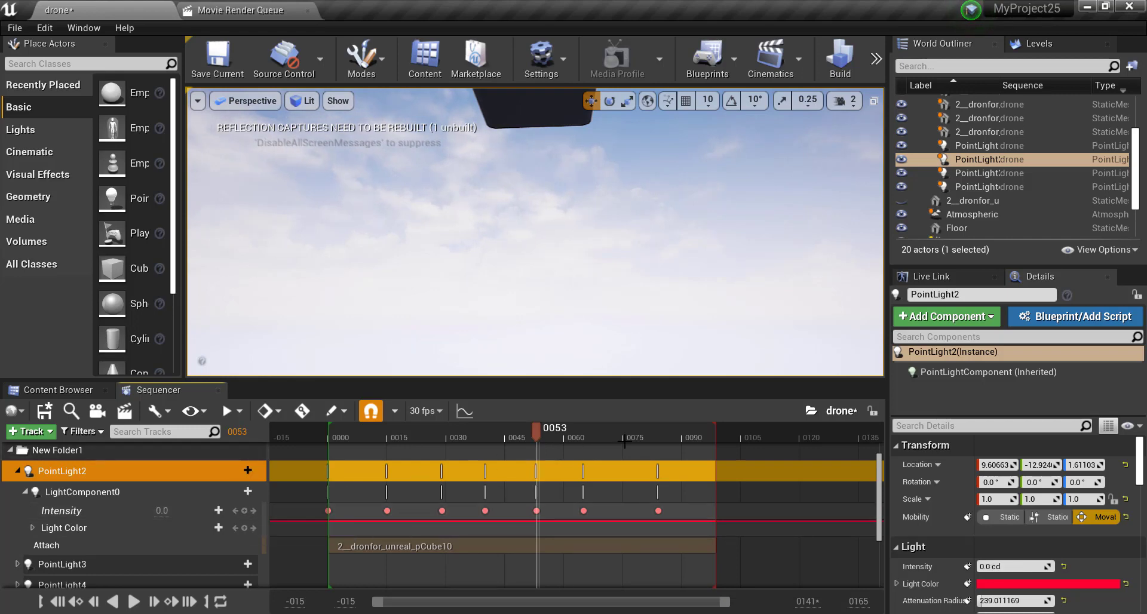
pyautogui.click(623, 441)
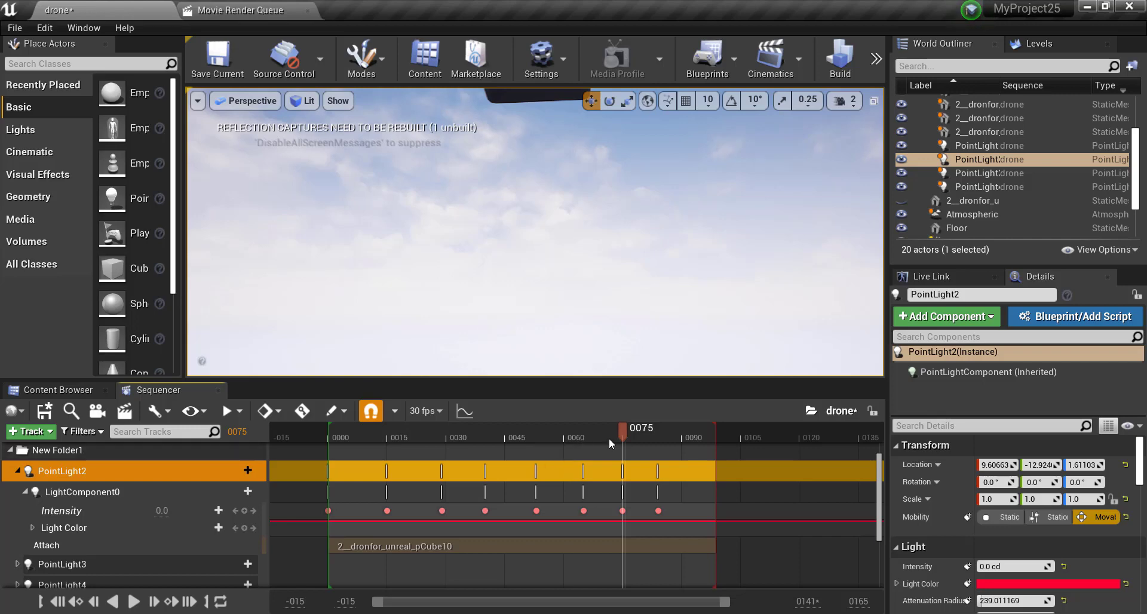
pyautogui.click(65, 602)
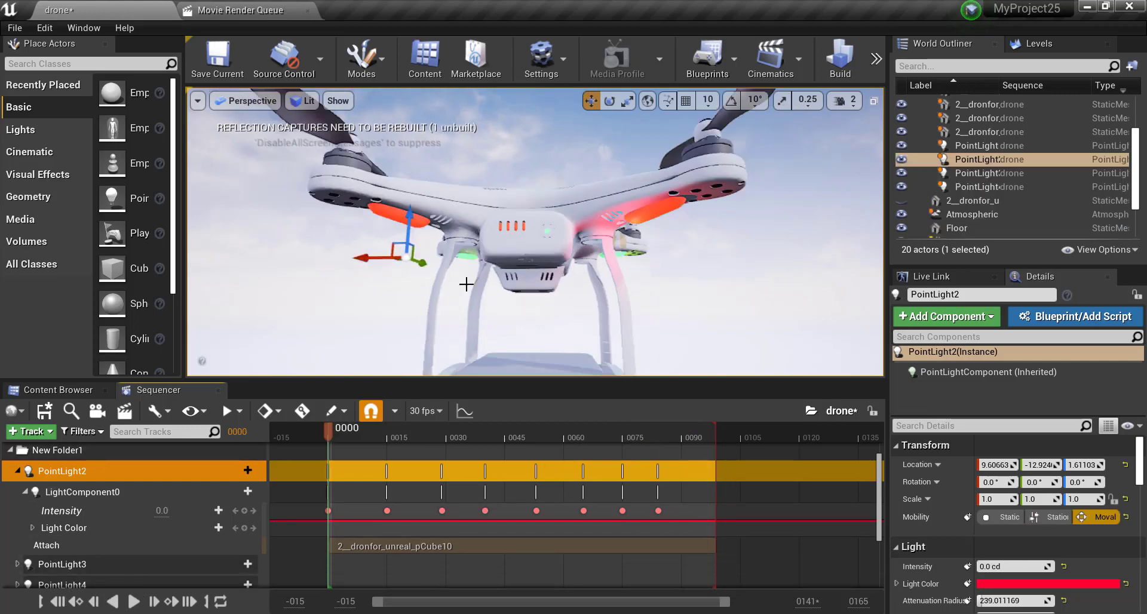
# Pull the viewport back and play the sequence to watch PointLight2 blink
pyautogui.moveTo(481, 264); pyautogui.dragTo(481, 264)
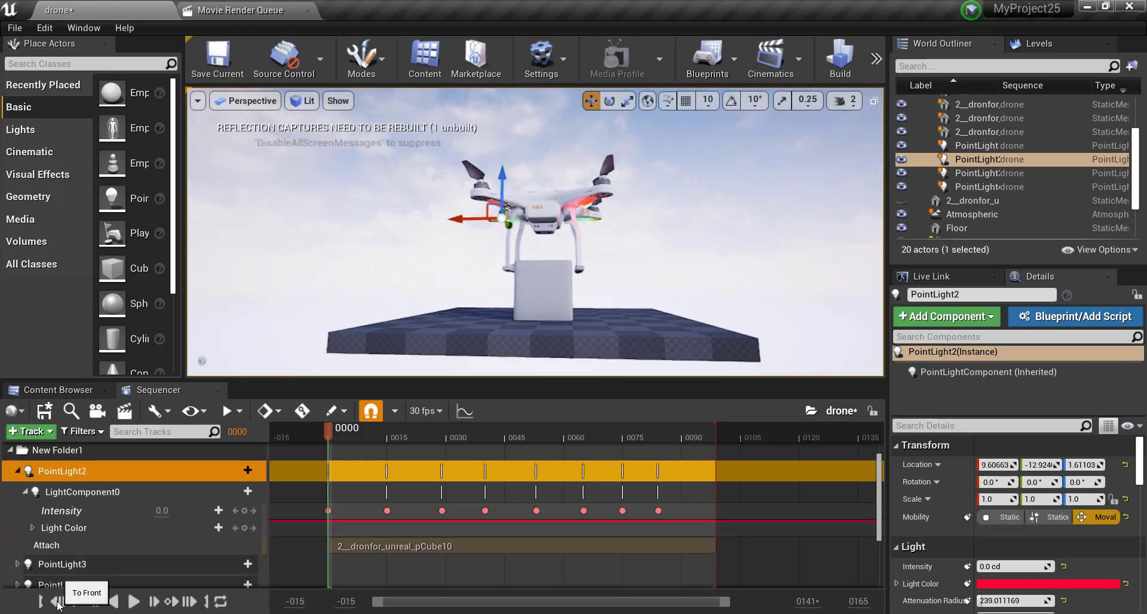
pyautogui.click(150, 591)
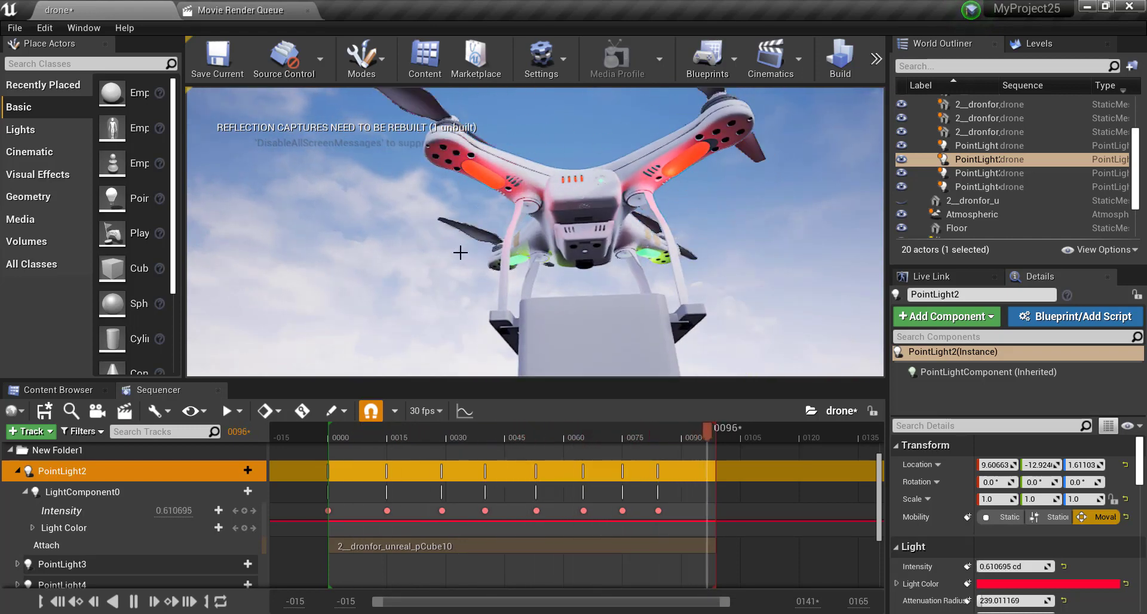
# Delete the red 1,0,0 constant from the drone3 copper material, then save and close it
pyautogui.click(69, 392)
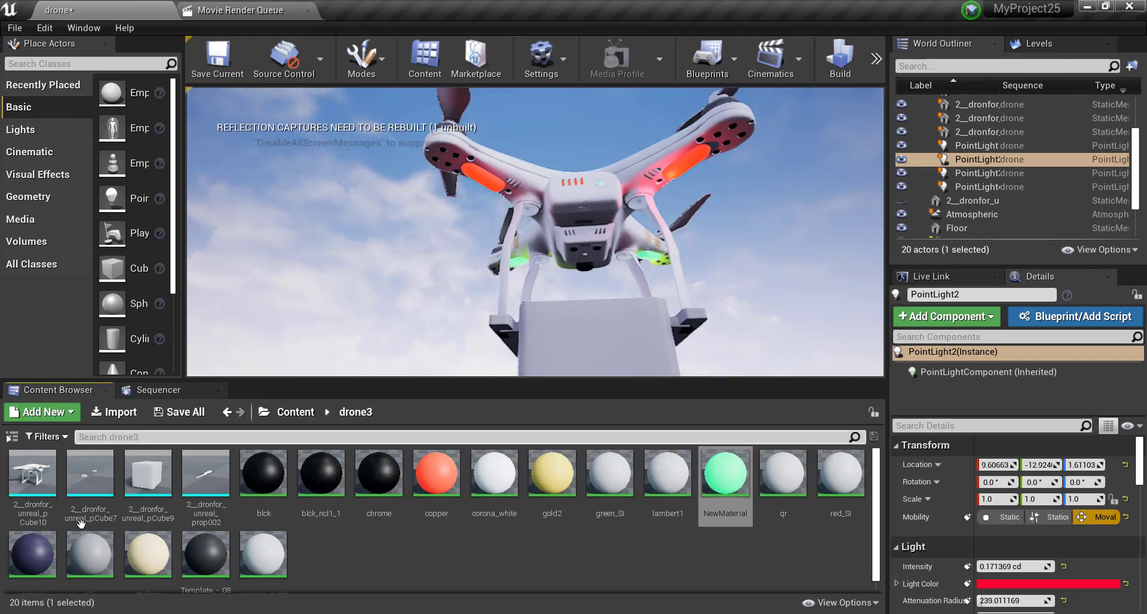
pyautogui.click(155, 390)
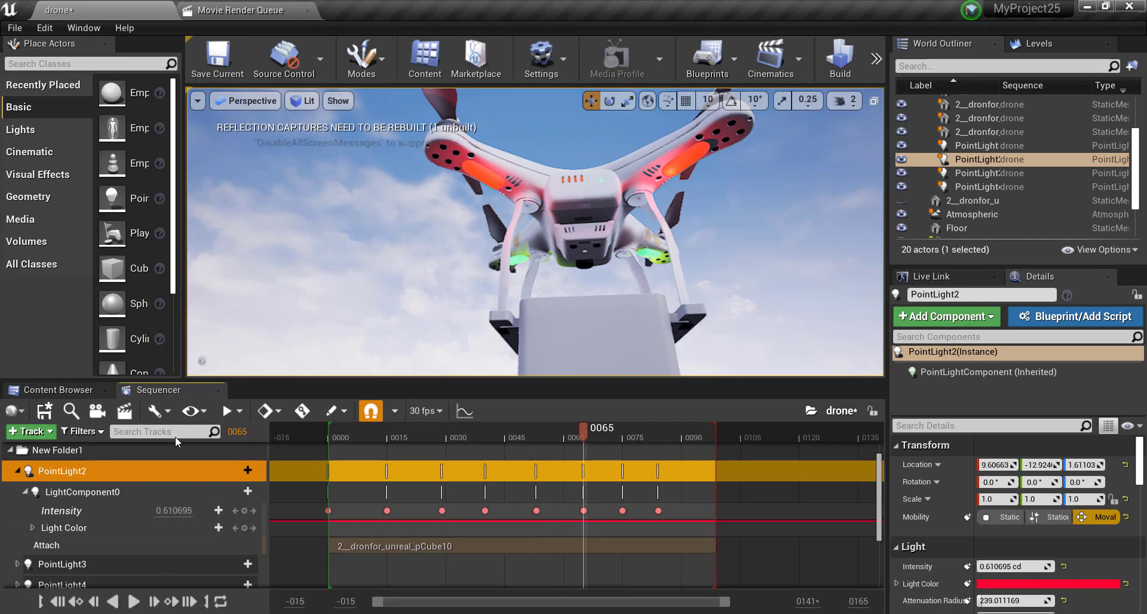
pyautogui.click(65, 391)
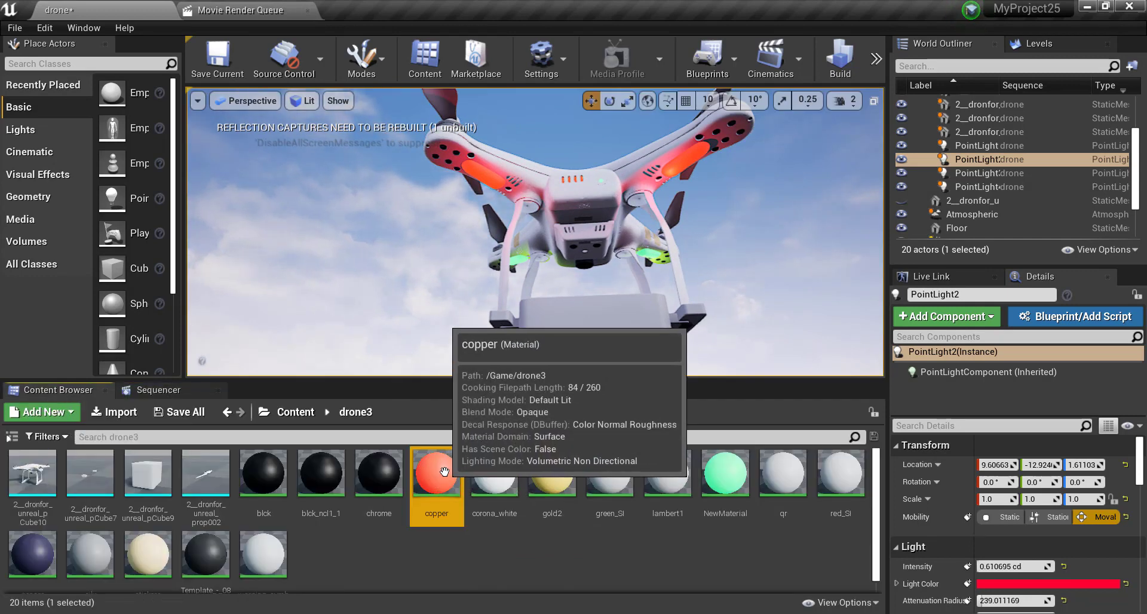
pyautogui.doubleClick(444, 472)
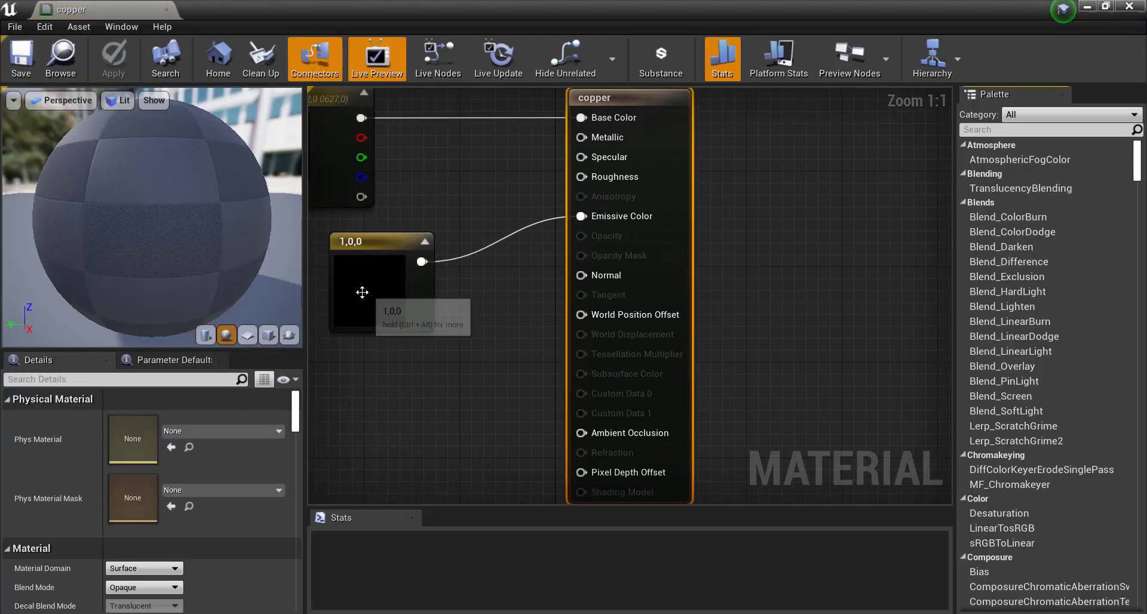
pyautogui.click(361, 294)
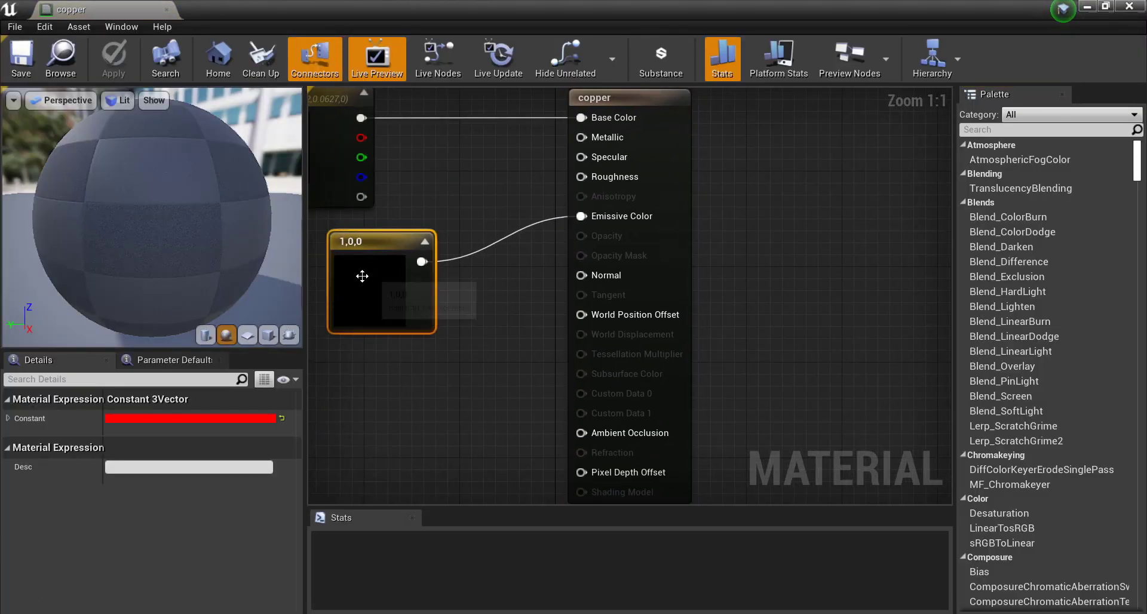
pyautogui.rightClick(422, 261)
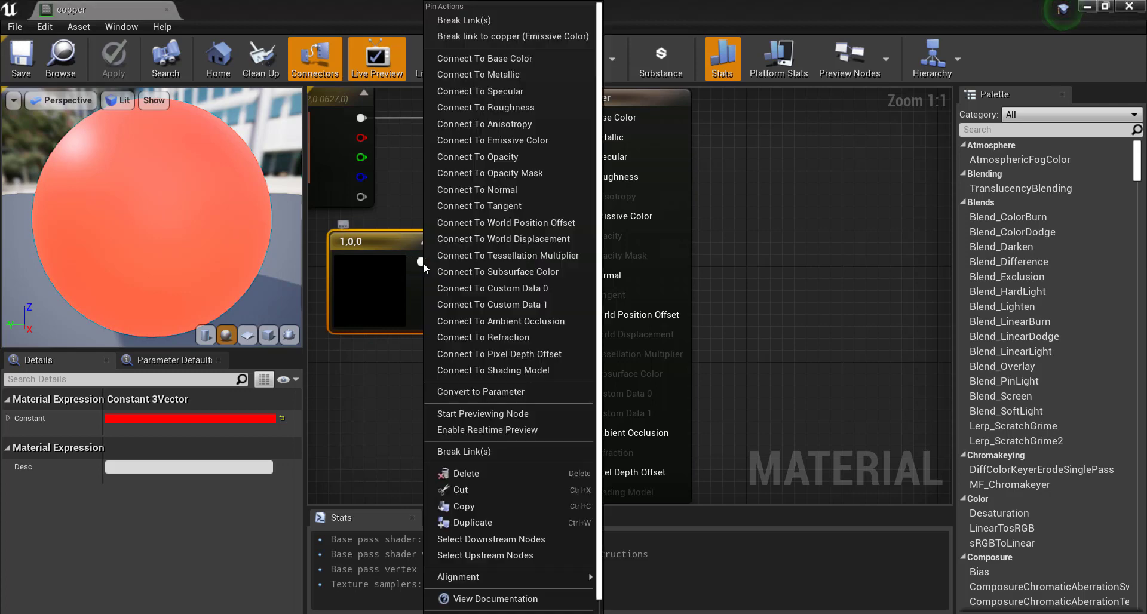
pyautogui.click(471, 475)
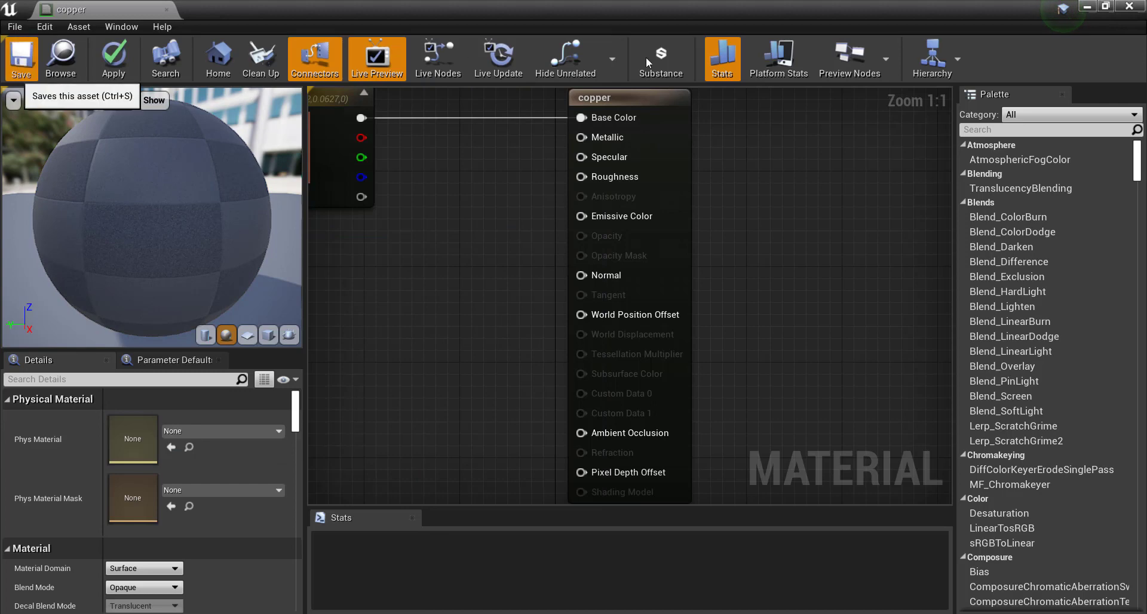
pyautogui.hotkey('ctrl', 's')
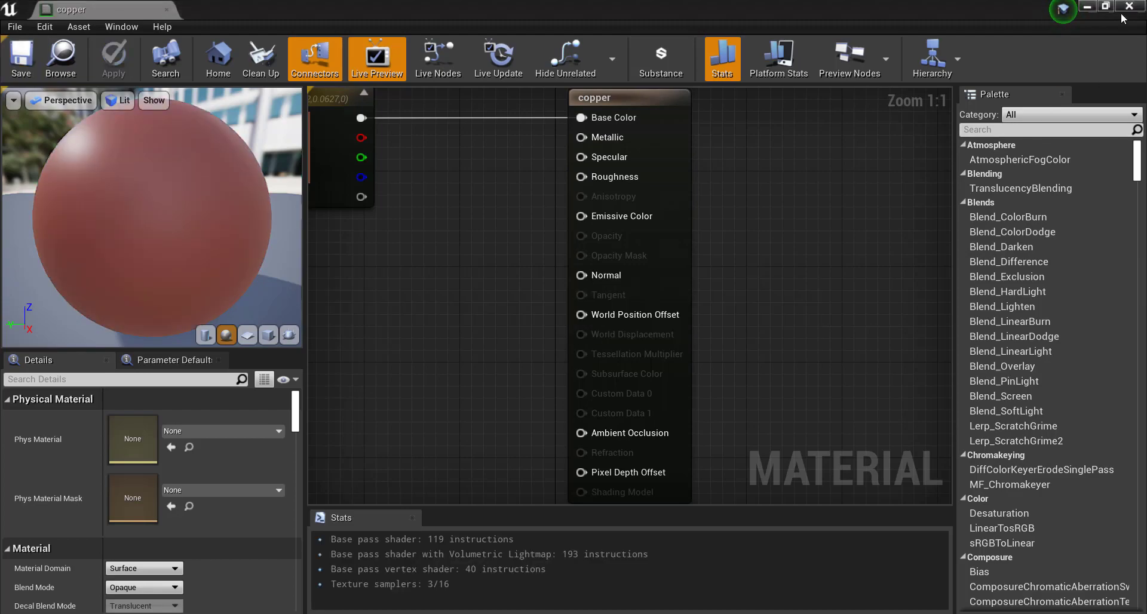
pyautogui.click(1129, 7)
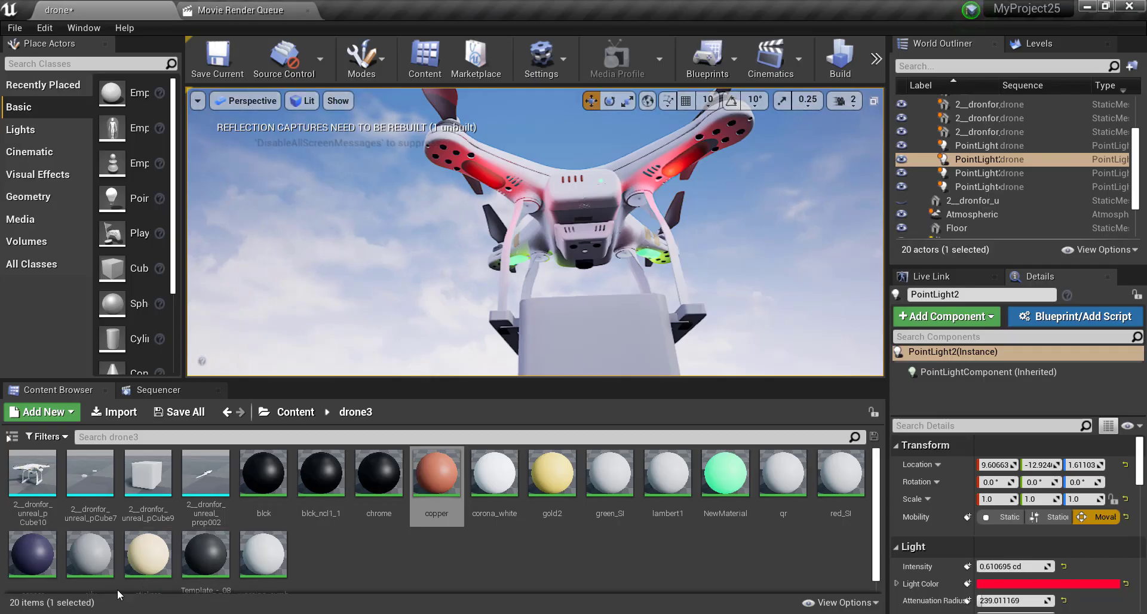
# Replay the drone sequence from frame 0000 to check the flashing light, then collapse PointLight2's track
pyautogui.click(154, 395)
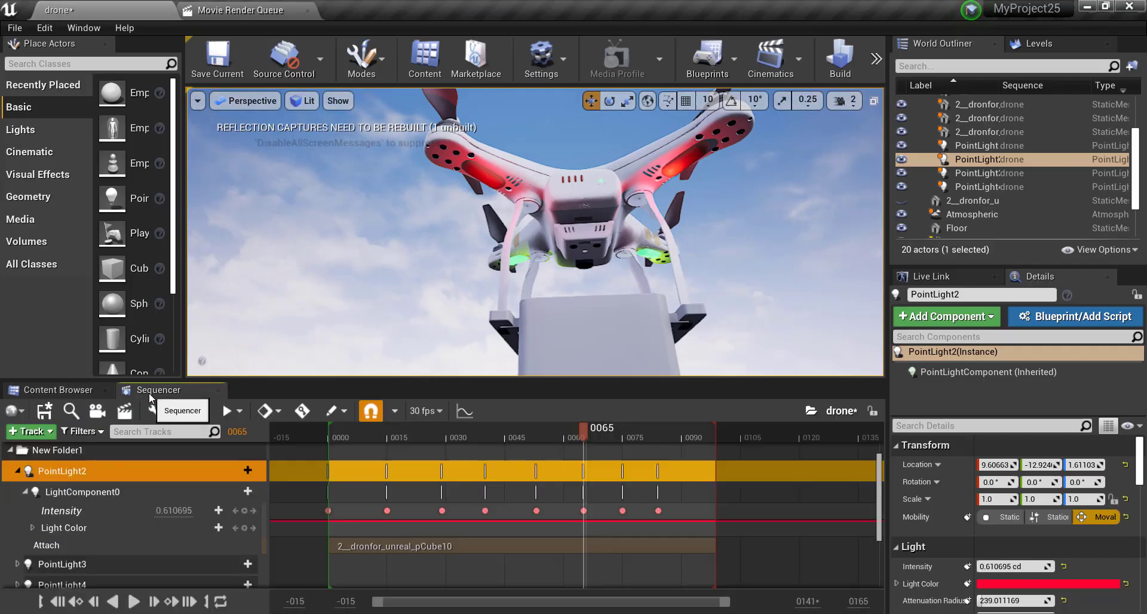
pyautogui.click(58, 602)
pyautogui.click(135, 601)
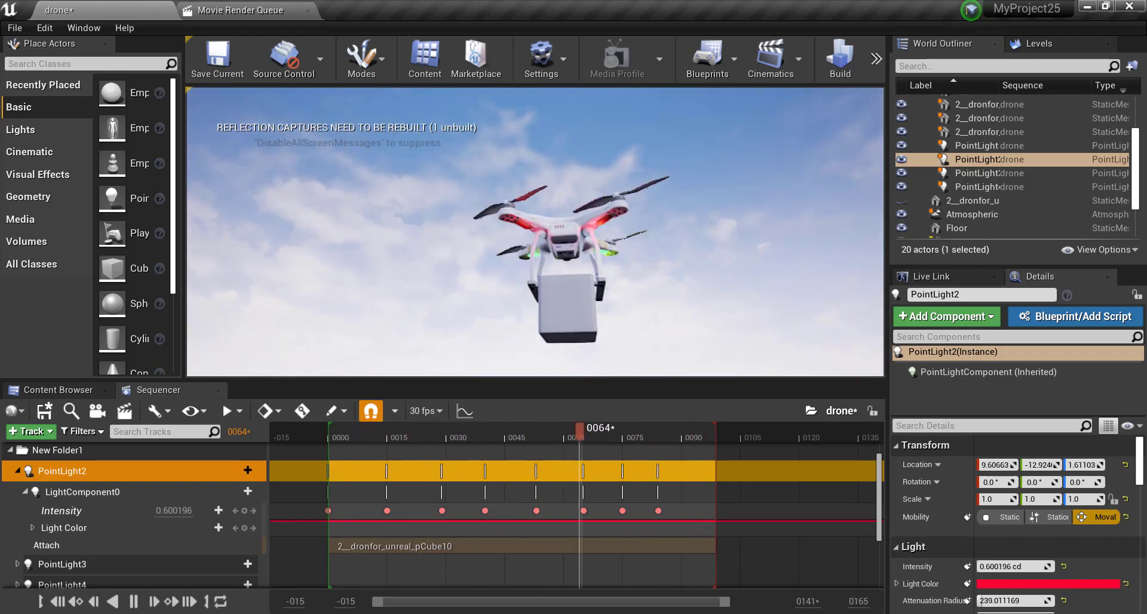
pyautogui.click(133, 601)
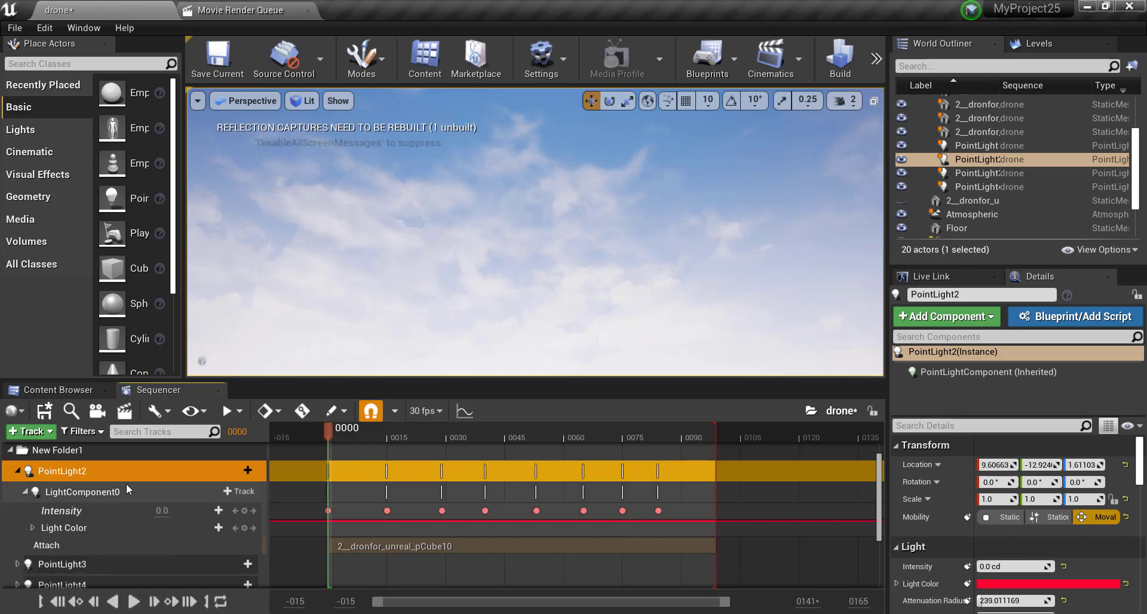
pyautogui.click(18, 472)
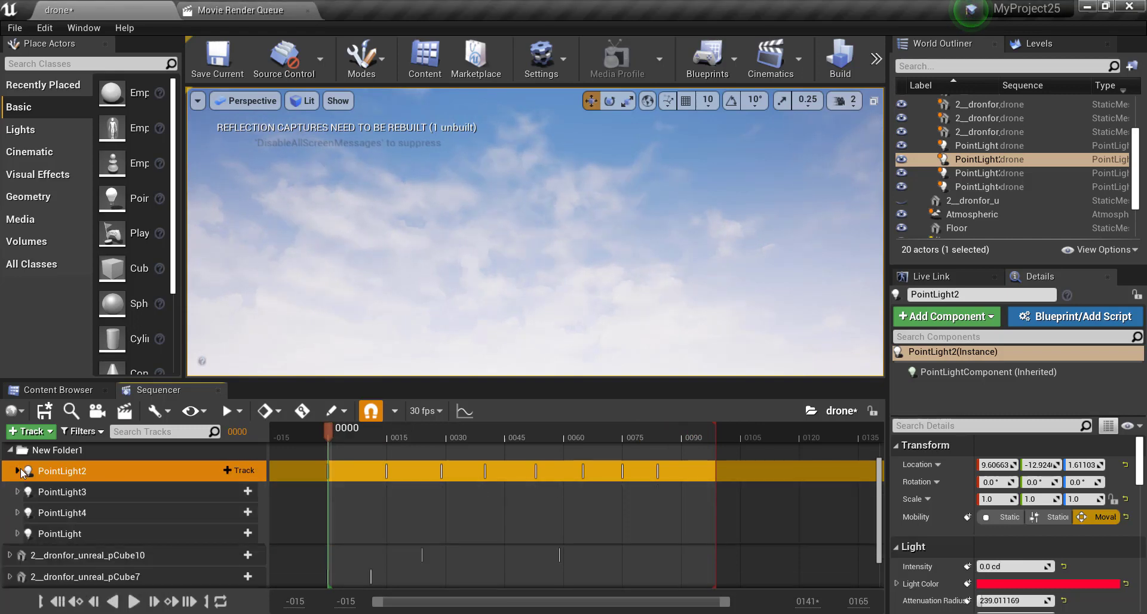
# Select PointLight in the sequence and expand its track down to Intensity
pyautogui.click(64, 492)
pyautogui.press('f')
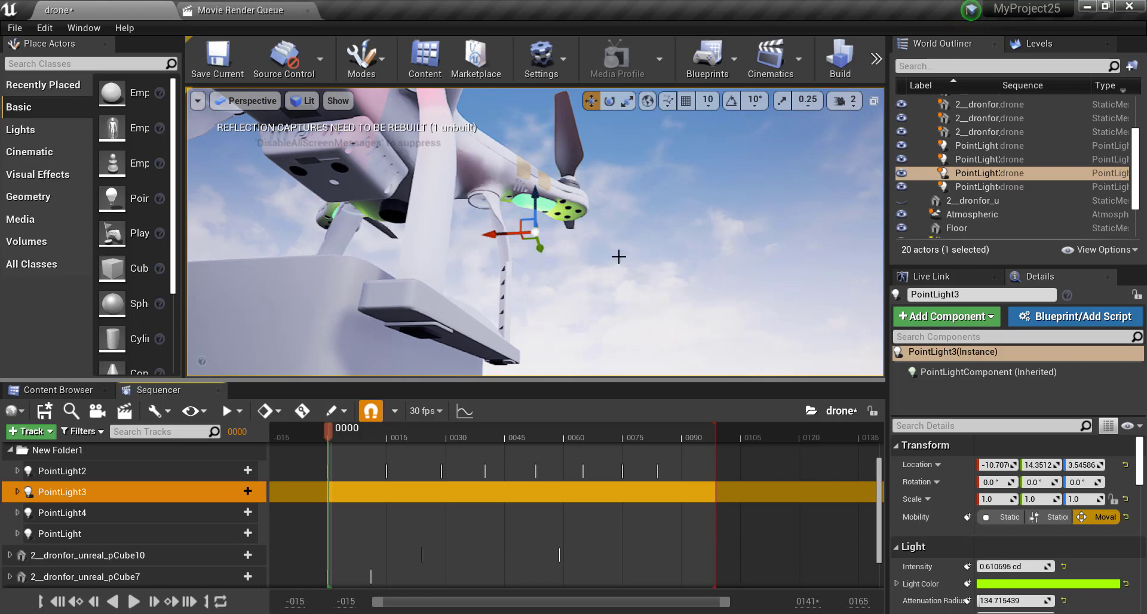
pyautogui.moveTo(619, 257)
pyautogui.mouseDown(button='right')
pyautogui.moveTo(658, 280)
pyautogui.moveTo(633, 269)
pyautogui.mouseUp(button='right')
pyautogui.click(93, 511)
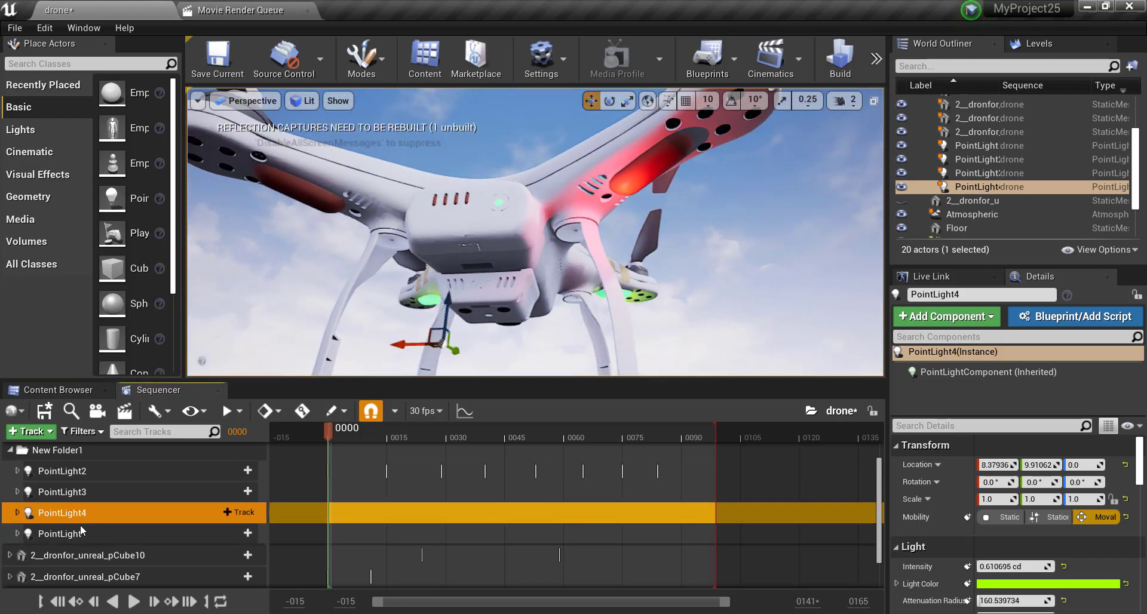
pyautogui.click(82, 532)
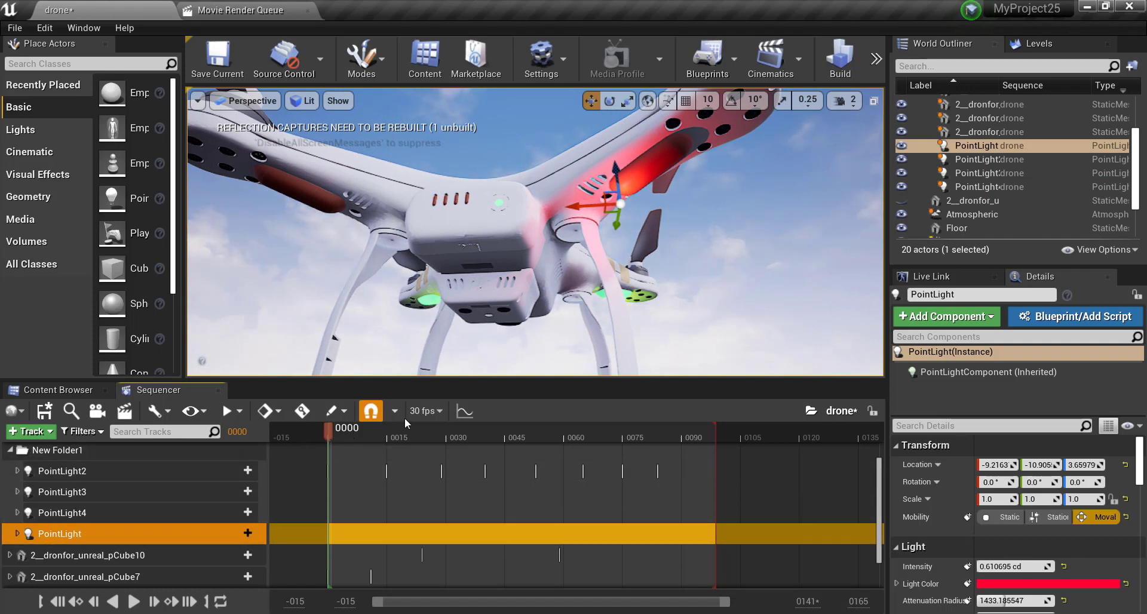
pyautogui.moveTo(341, 435); pyautogui.dragTo(369, 435)
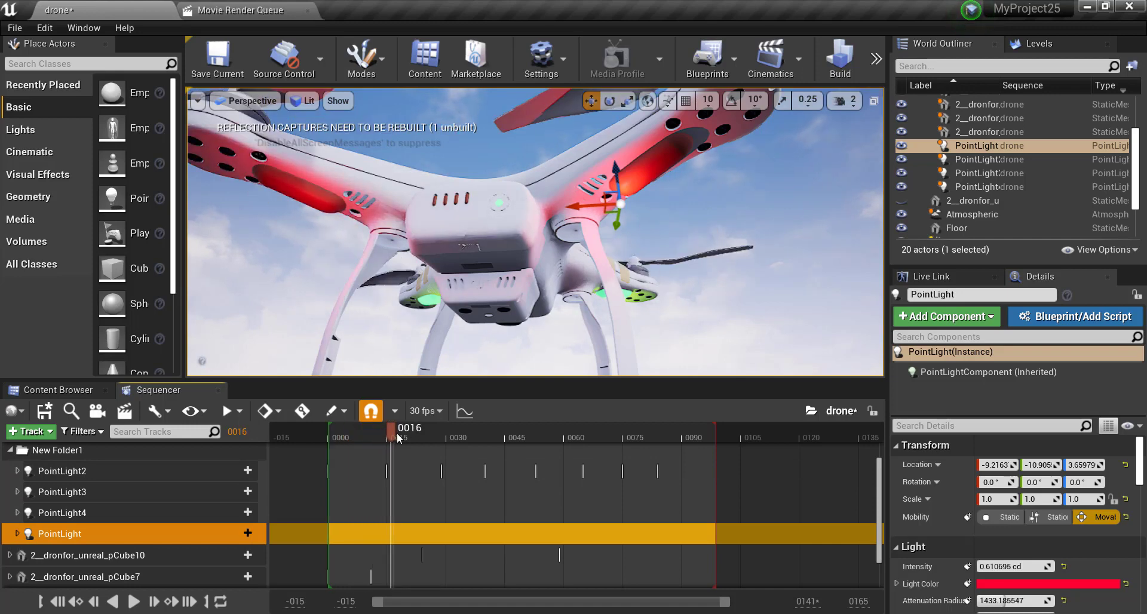
pyautogui.click(347, 436)
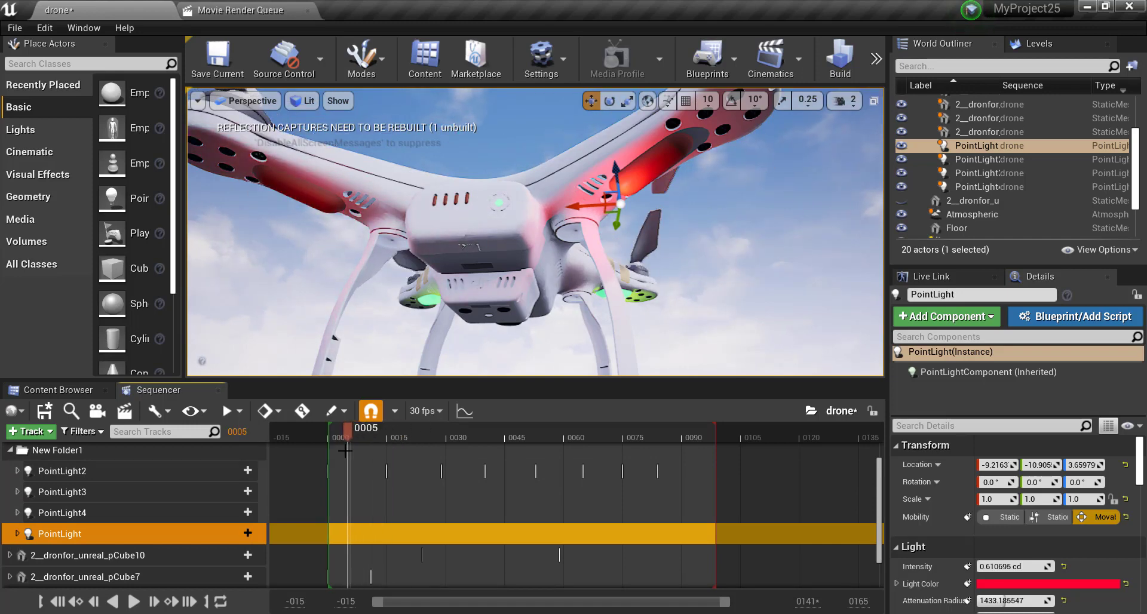
pyautogui.click(59, 603)
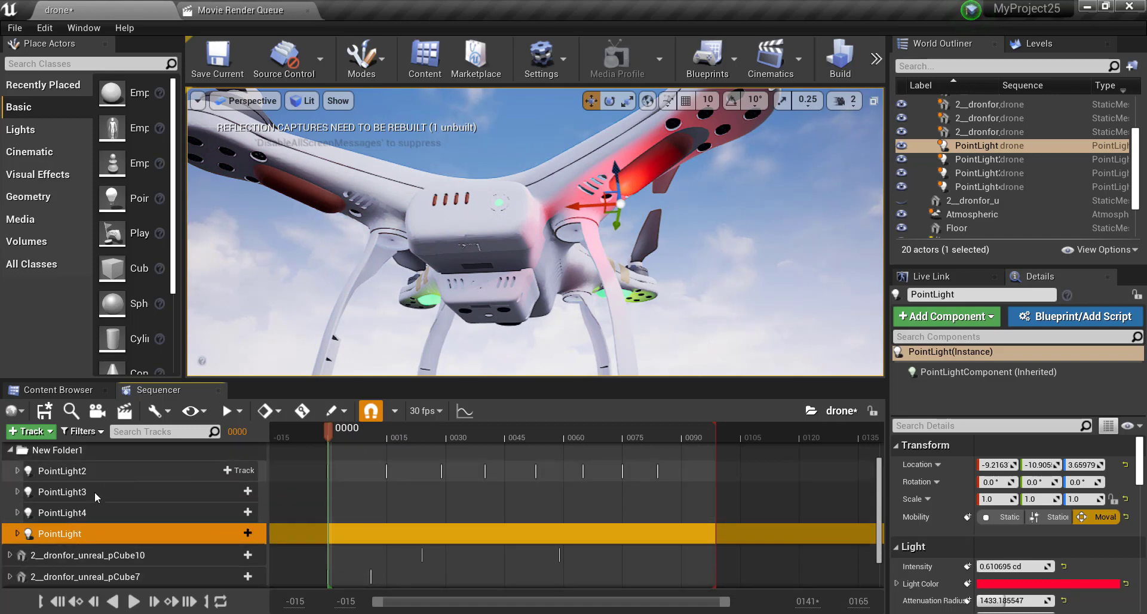
pyautogui.click(19, 533)
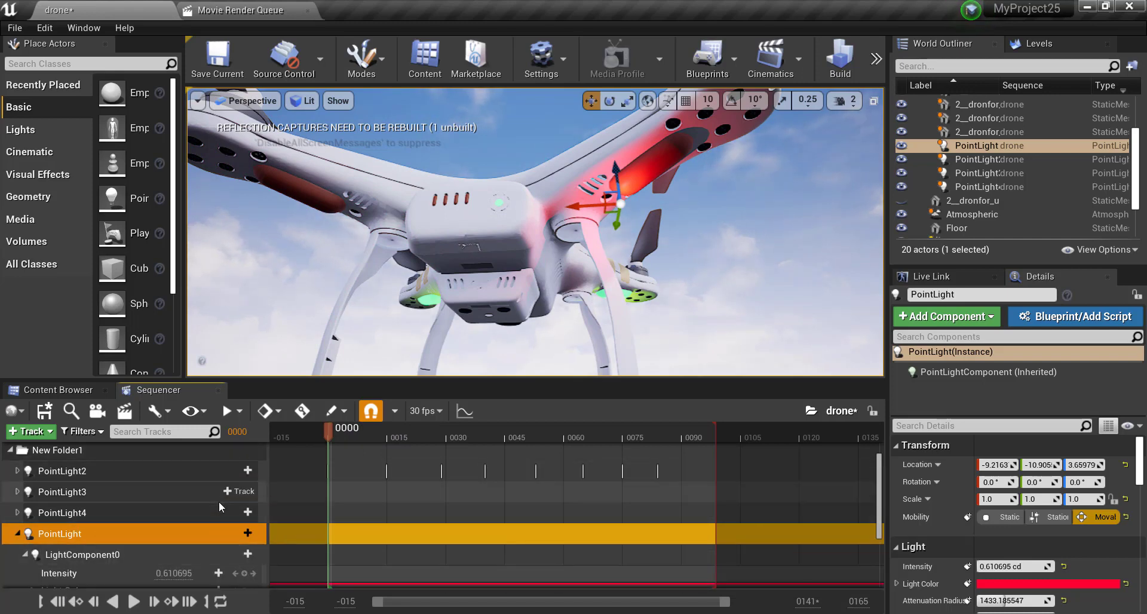
pyautogui.scroll(-1, 219, 500)
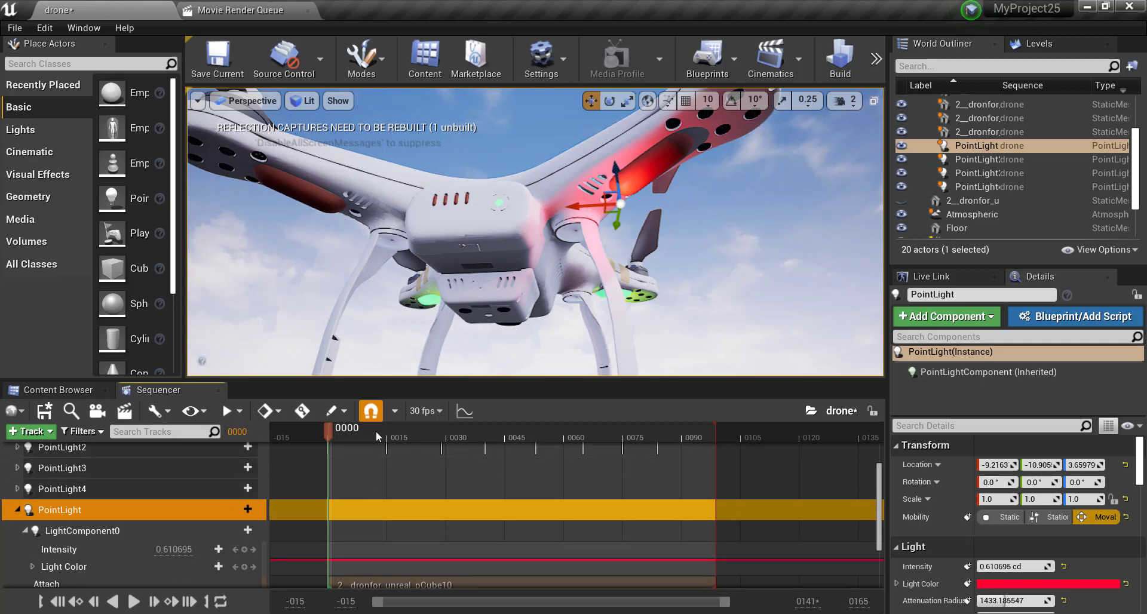
# Key PointLight's Intensity at 0.61 on frames 0015, 0040, 0053 and 0075
pyautogui.moveTo(355, 431); pyautogui.dragTo(388, 437)
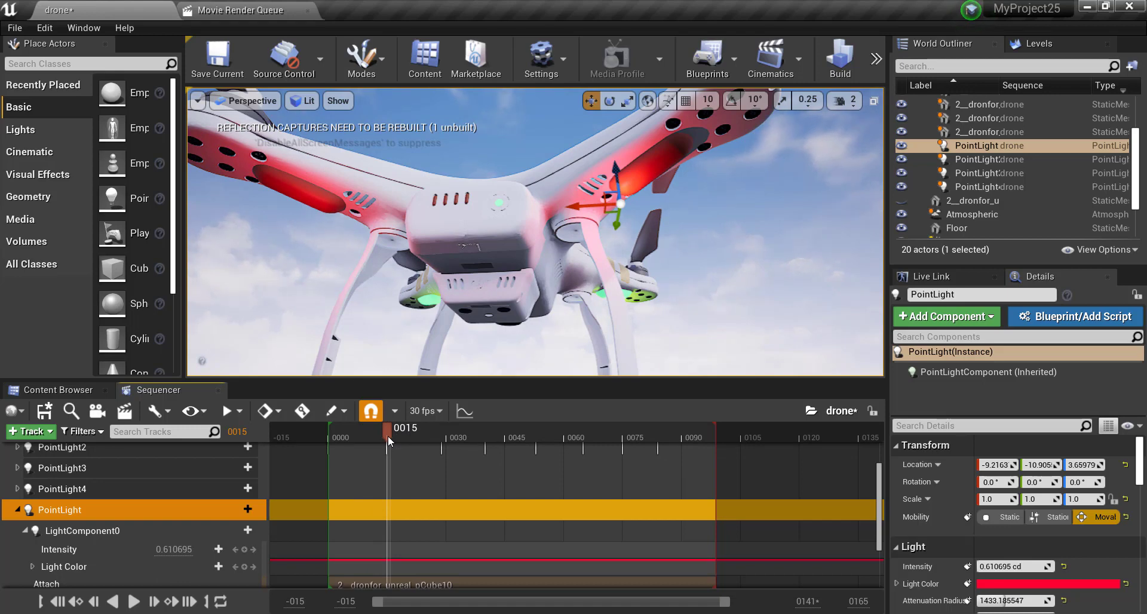
pyautogui.click(245, 550)
pyautogui.moveTo(481, 436); pyautogui.dragTo(487, 436)
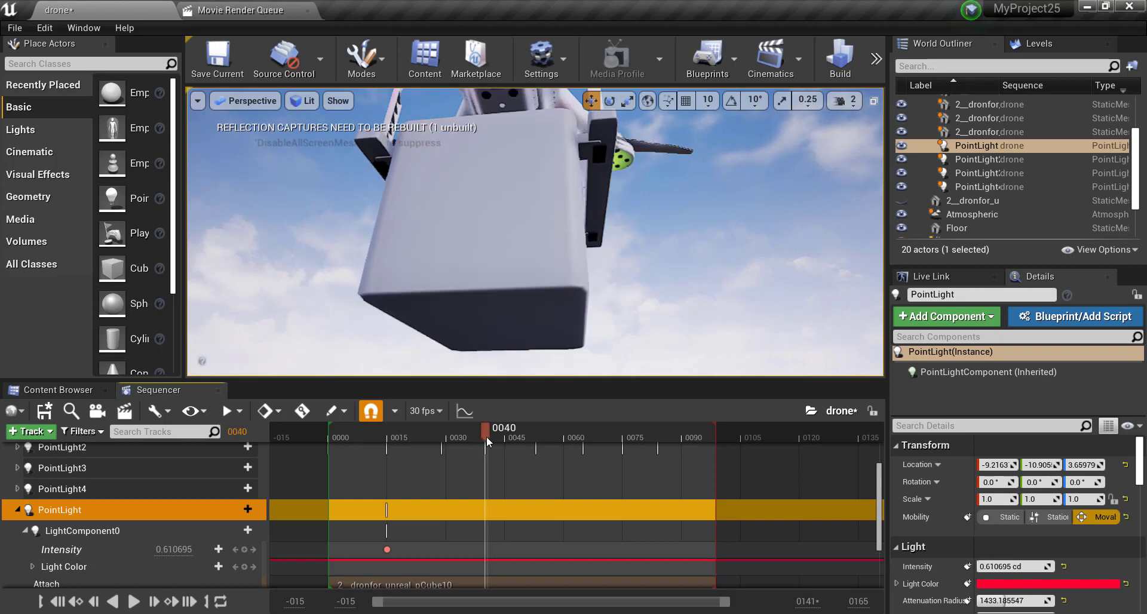
pyautogui.click(244, 550)
pyautogui.moveTo(507, 432); pyautogui.dragTo(536, 431)
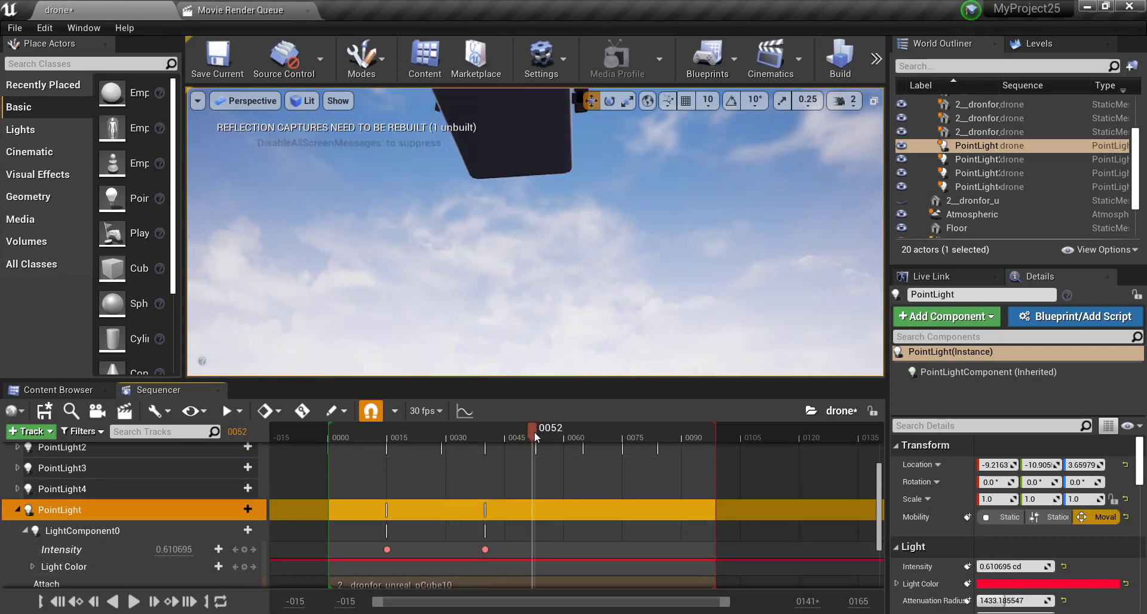
pyautogui.click(244, 550)
pyautogui.moveTo(536, 432); pyautogui.dragTo(626, 433)
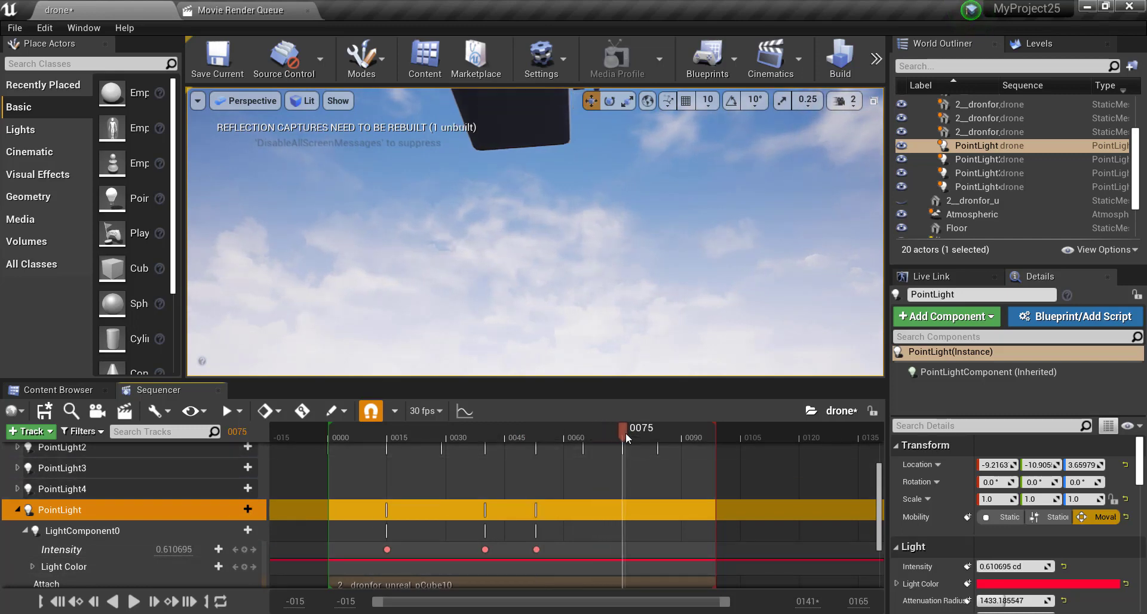
pyautogui.click(244, 549)
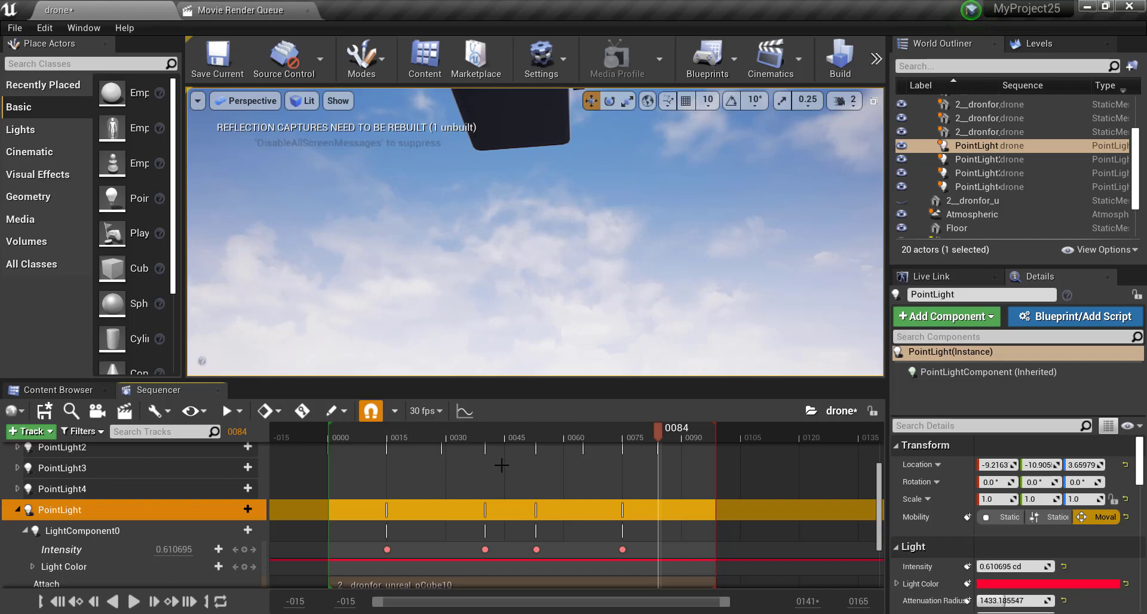
# Key PointLight's Intensity at 0 on frames 0084, 0065, 0029 and 0000
pyautogui.click(174, 550)
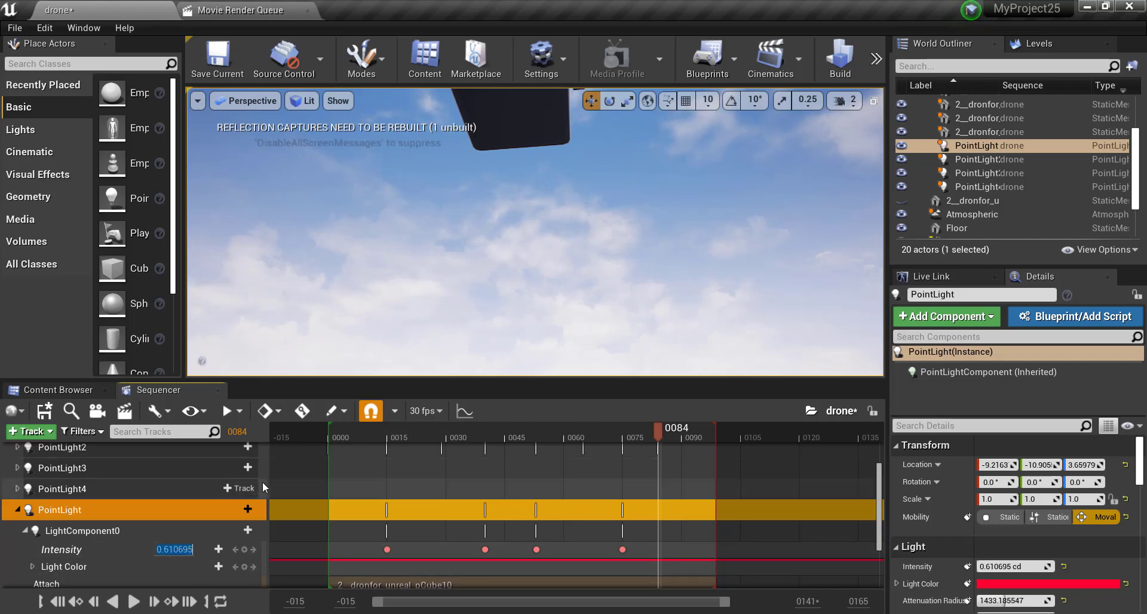
pyautogui.write('0')
pyautogui.click(244, 550)
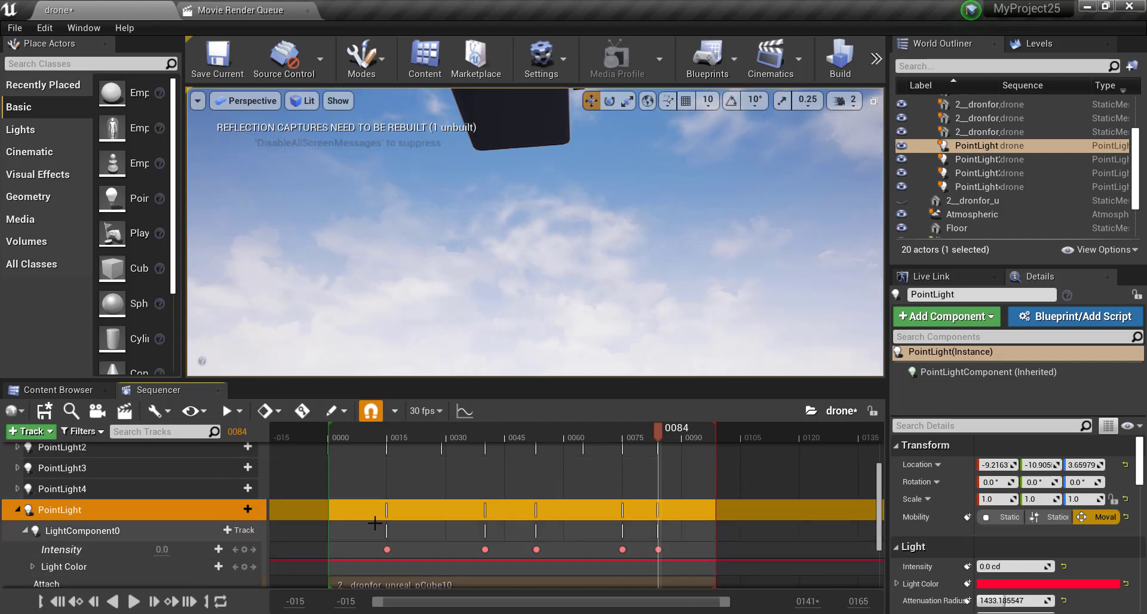
pyautogui.click(583, 435)
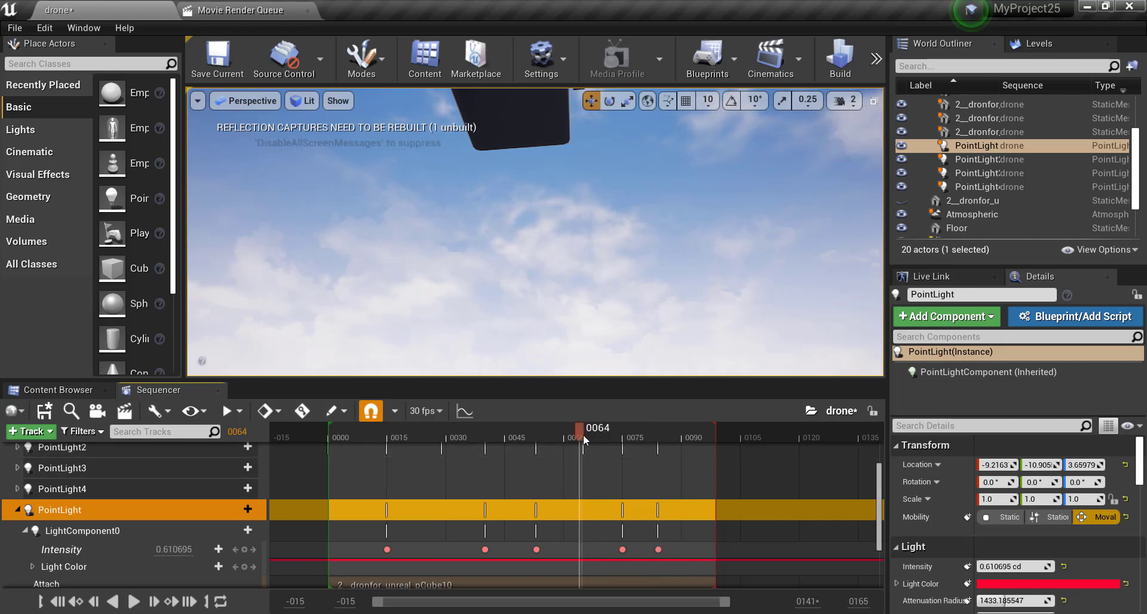
pyautogui.click(173, 549)
pyautogui.write('0')
pyautogui.press('Return')
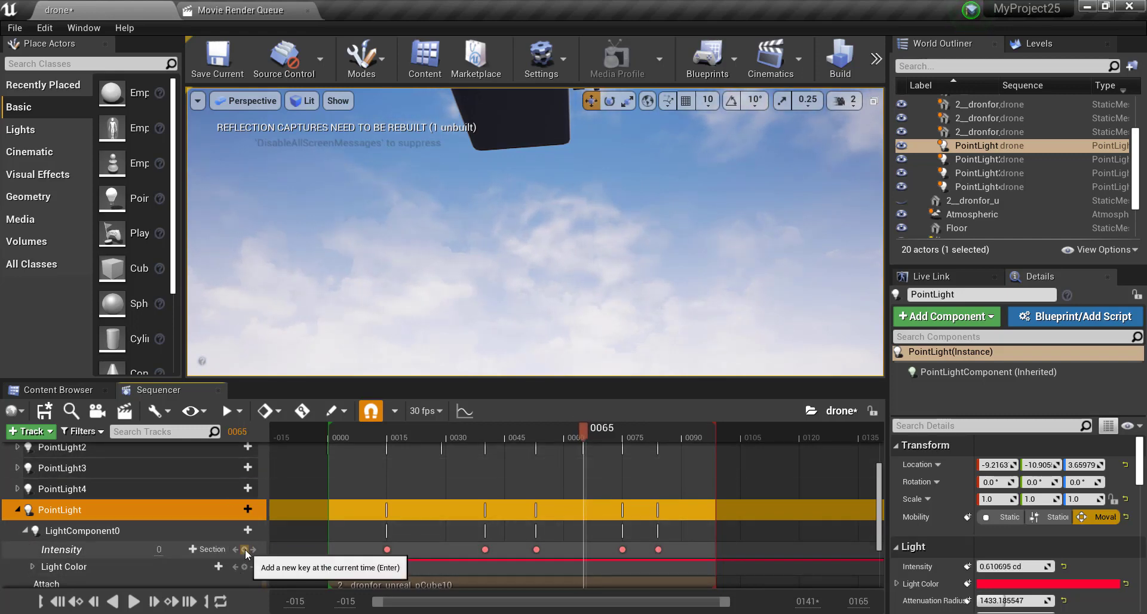
pyautogui.click(245, 549)
pyautogui.moveTo(540, 431); pyautogui.dragTo(446, 445)
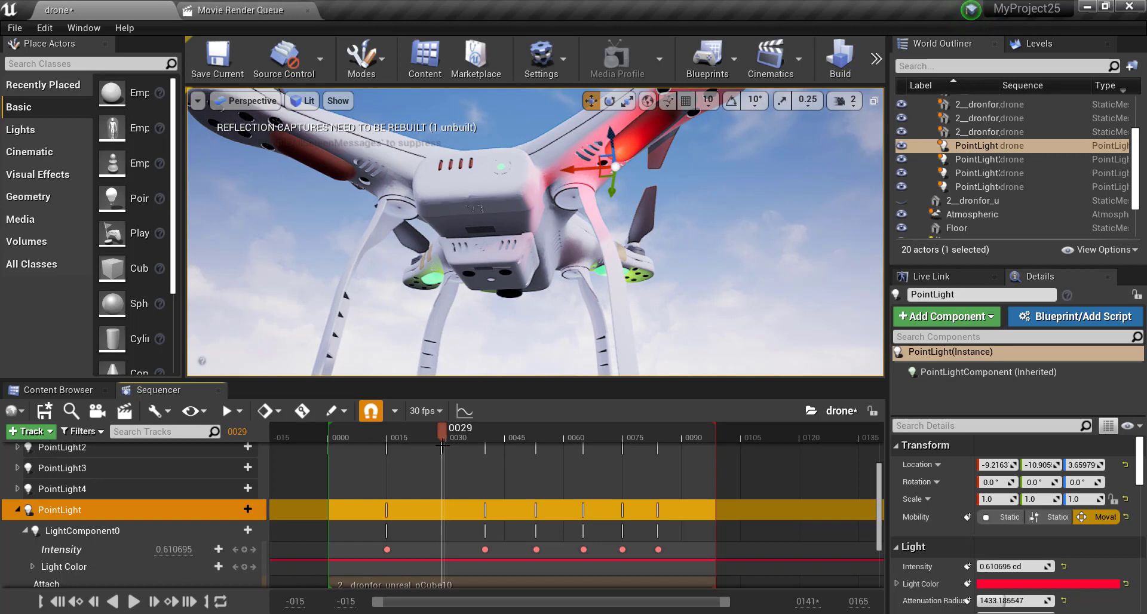
pyautogui.write('0')
pyautogui.press('Return')
pyautogui.click(248, 550)
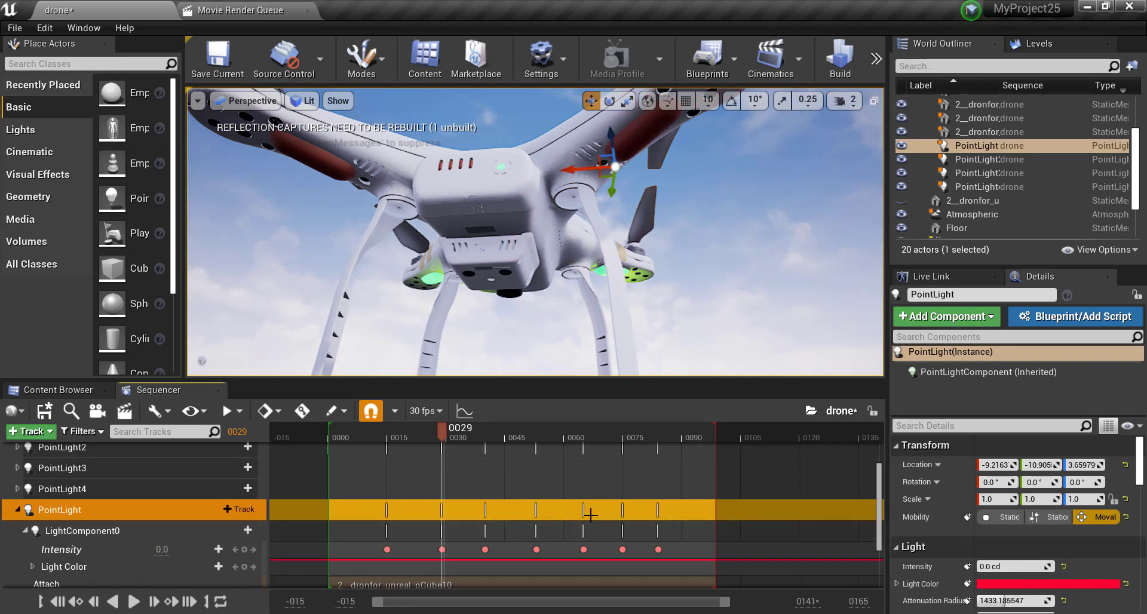
pyautogui.click(58, 601)
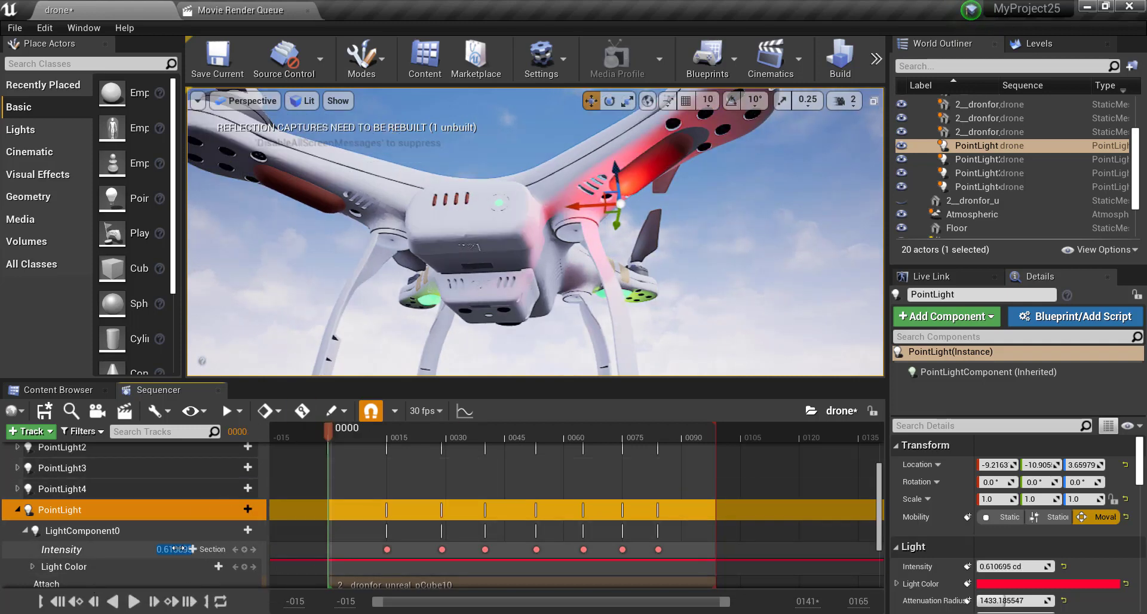
pyautogui.click(245, 551)
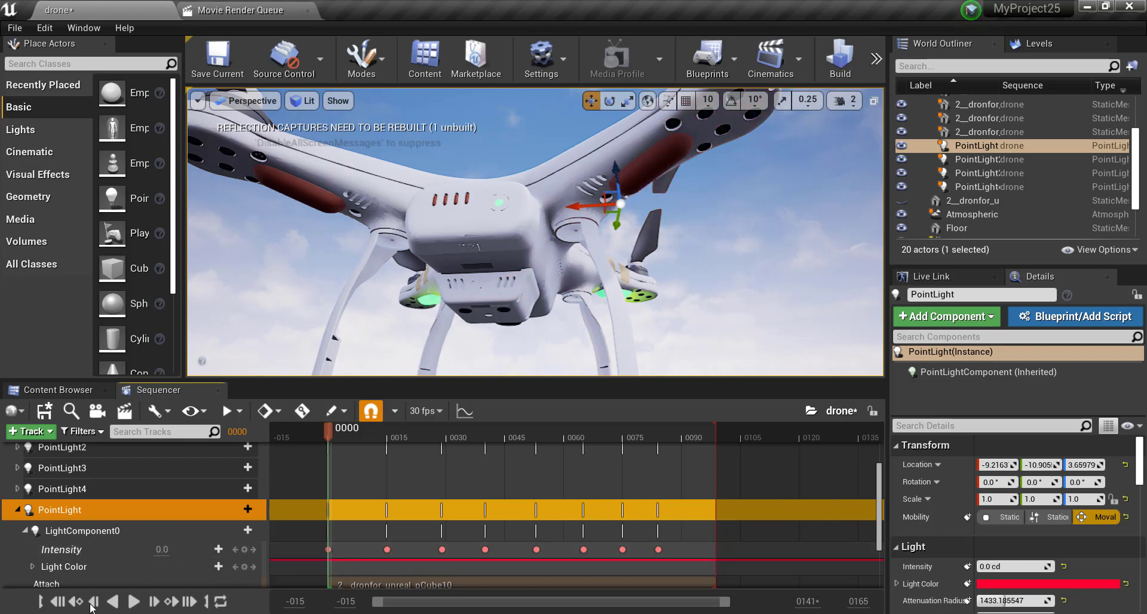
# Preview the blinking-light animation, zoom toward the drone, and show the drone3 folder's materials
pyautogui.click(133, 602)
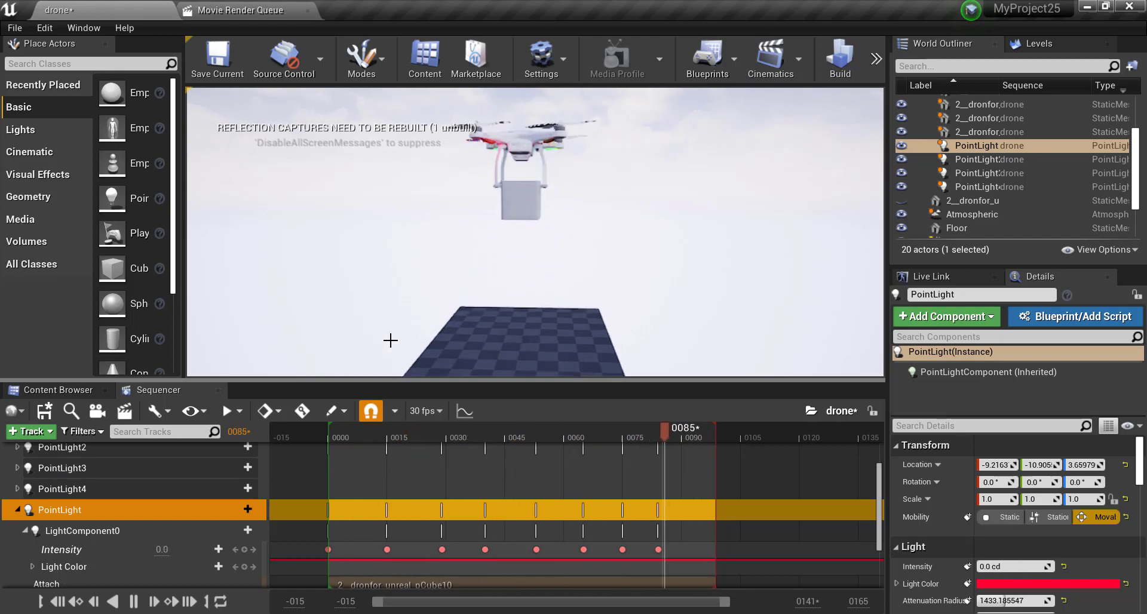
pyautogui.click(134, 601)
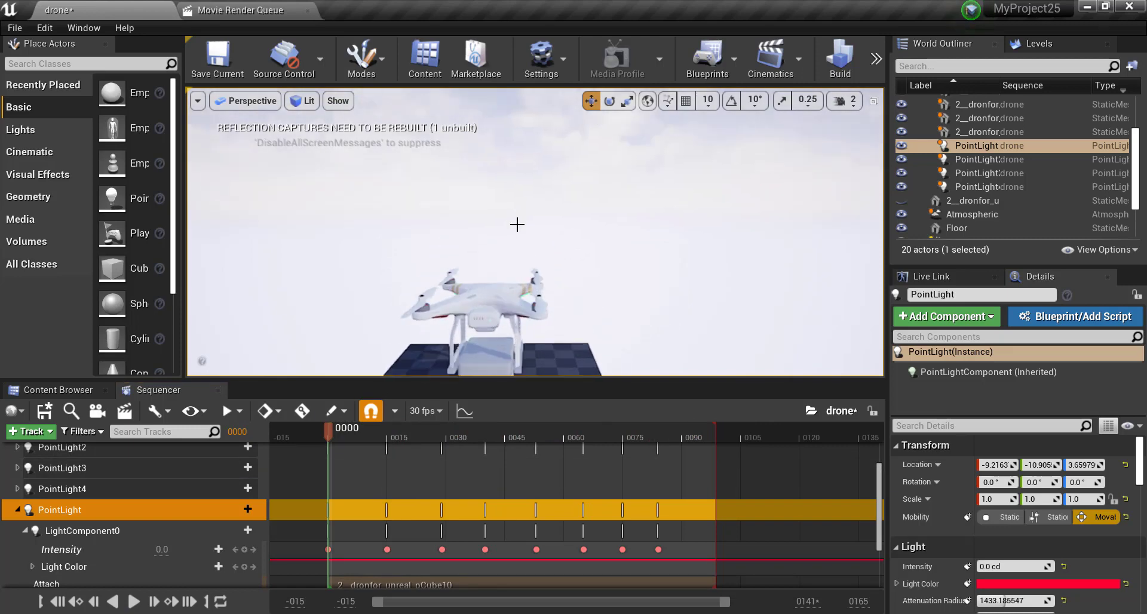
pyautogui.scroll(5, 520, 225)
pyautogui.scroll(3, 517, 253)
pyautogui.scroll(3, 518, 253)
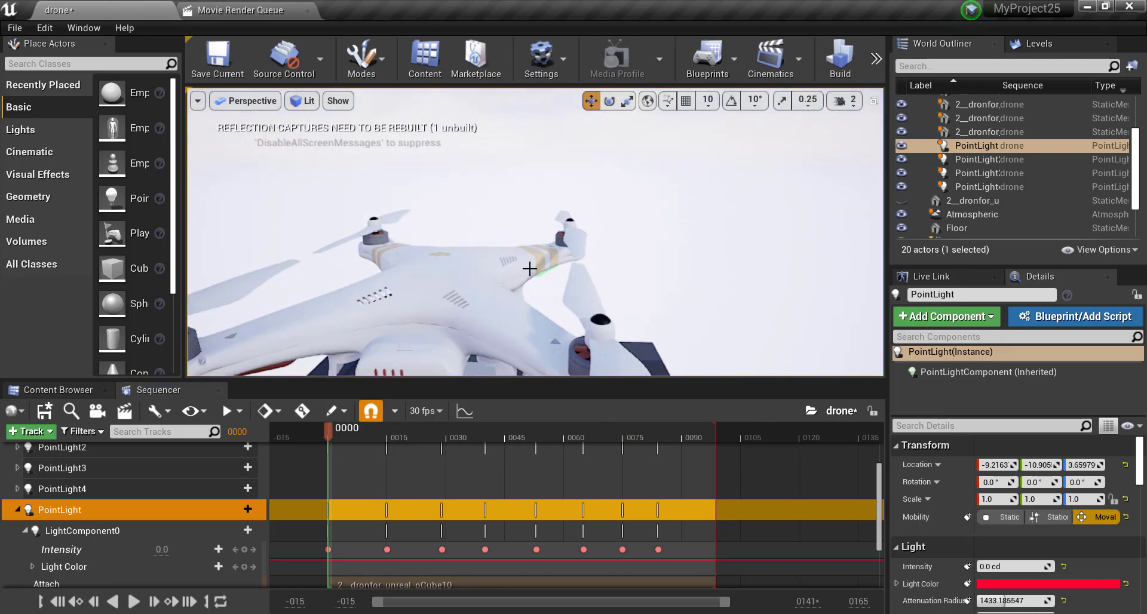
pyautogui.scroll(2, 530, 269)
pyautogui.scroll(2, 574, 276)
pyautogui.scroll(2, 583, 329)
pyautogui.scroll(2, 578, 323)
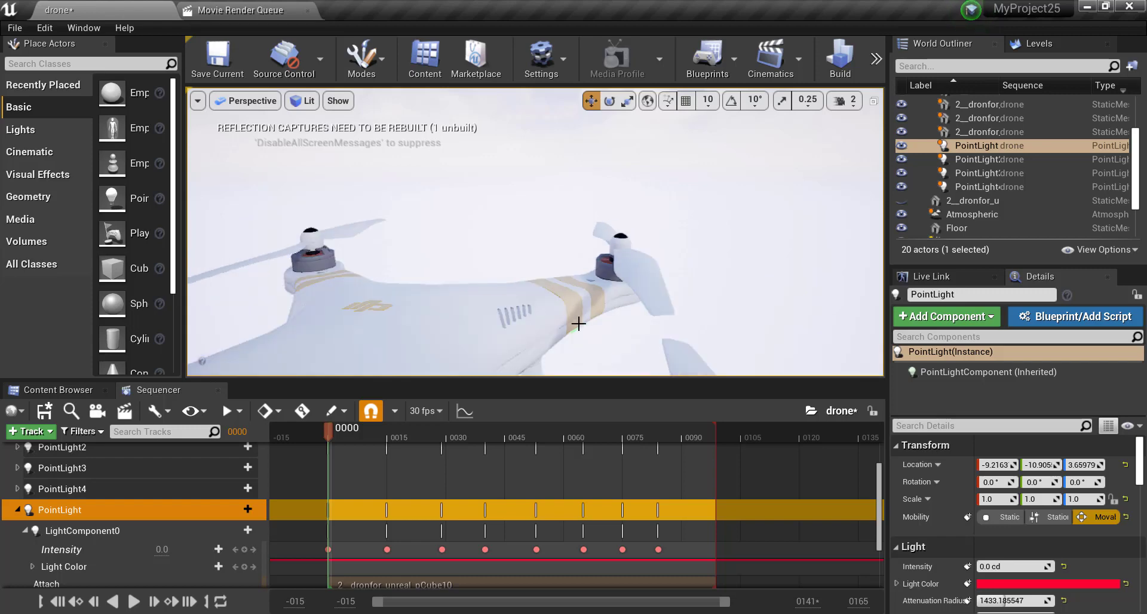
pyautogui.click(78, 389)
# Apply the gold2 material to the drone's stripe
pyautogui.click(549, 475)
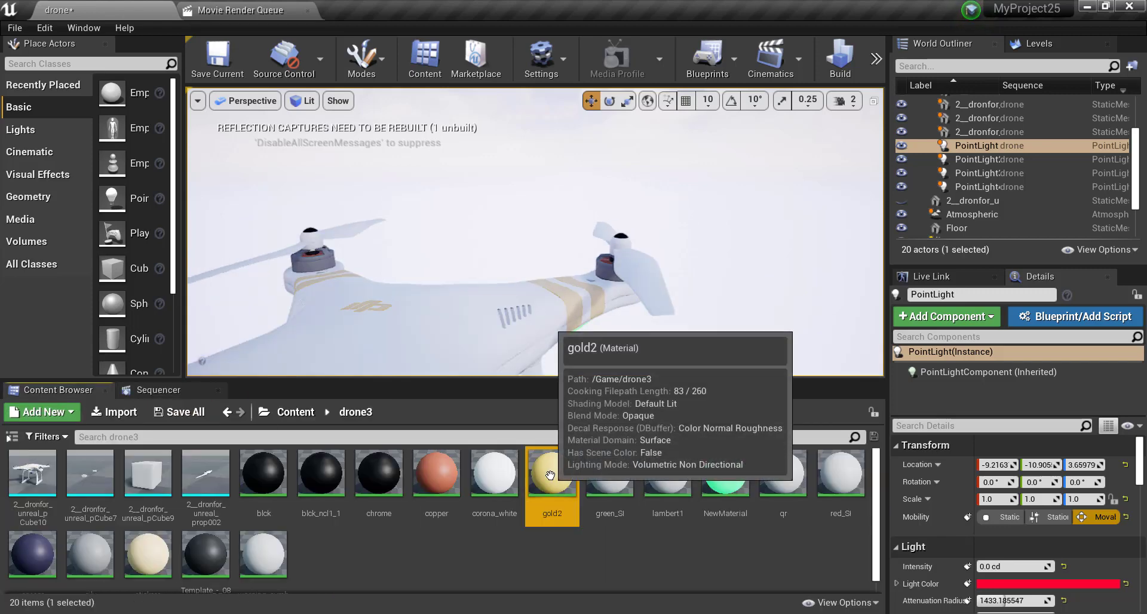
pyautogui.moveTo(550, 476); pyautogui.dragTo(574, 315)
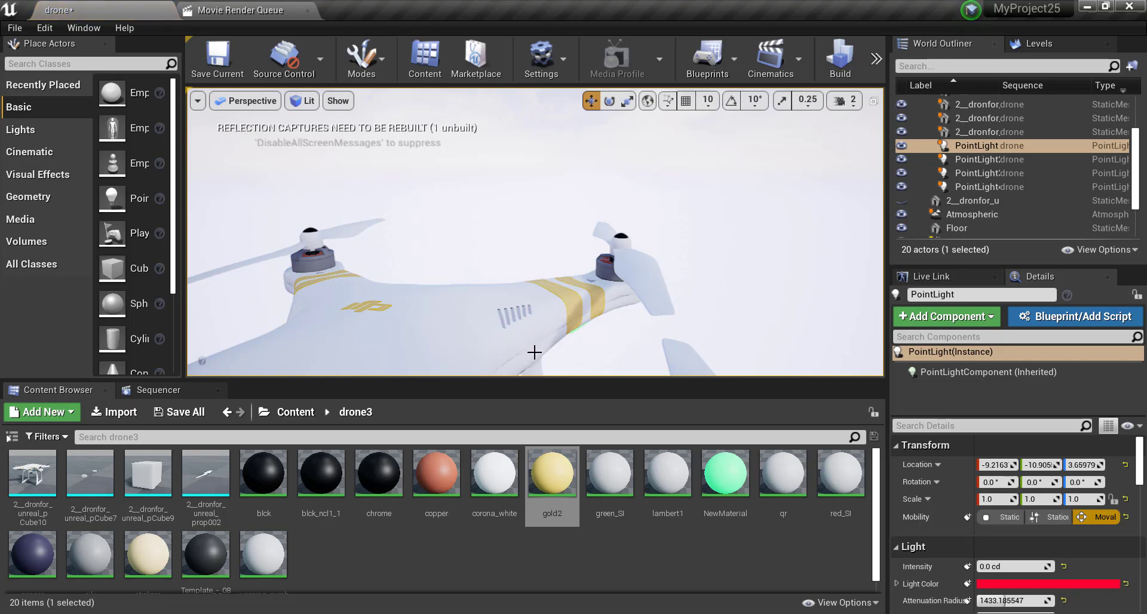
pyautogui.moveTo(534, 353)
pyautogui.keyDown('alt'); pyautogui.mouseDown()
pyautogui.moveTo(574, 311)
pyautogui.moveTo(588, 330)
pyautogui.moveTo(572, 308)
pyautogui.mouseUp(); pyautogui.keyUp('alt')
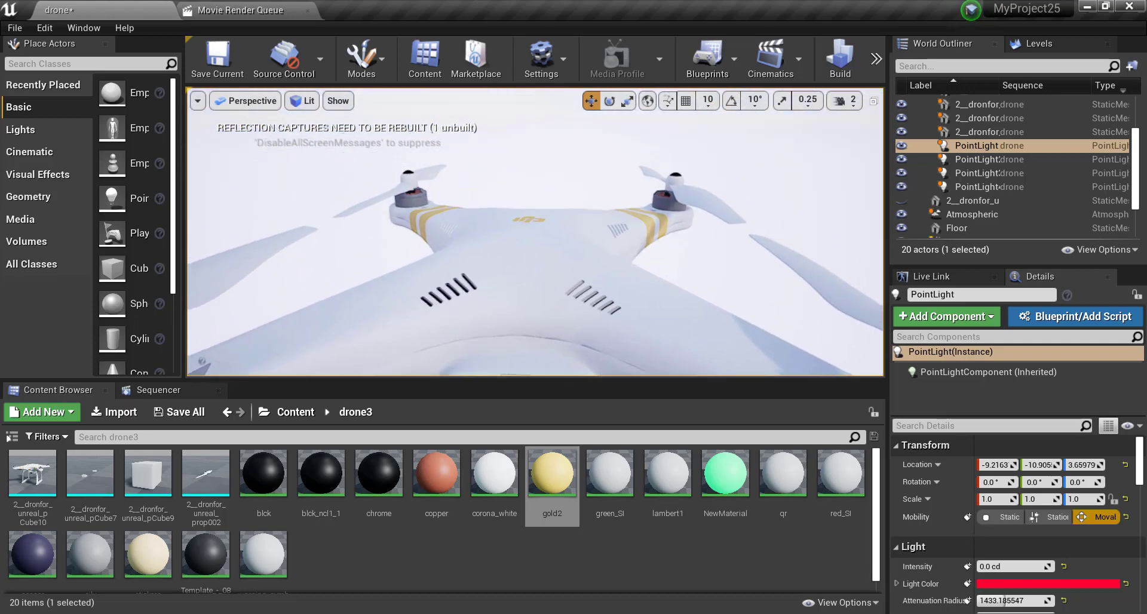
# Set gold2's colour parameter to a brighter, saturated yellow (1.0, 0.649, 0.0398) and close the editor
pyautogui.doubleClick(557, 470)
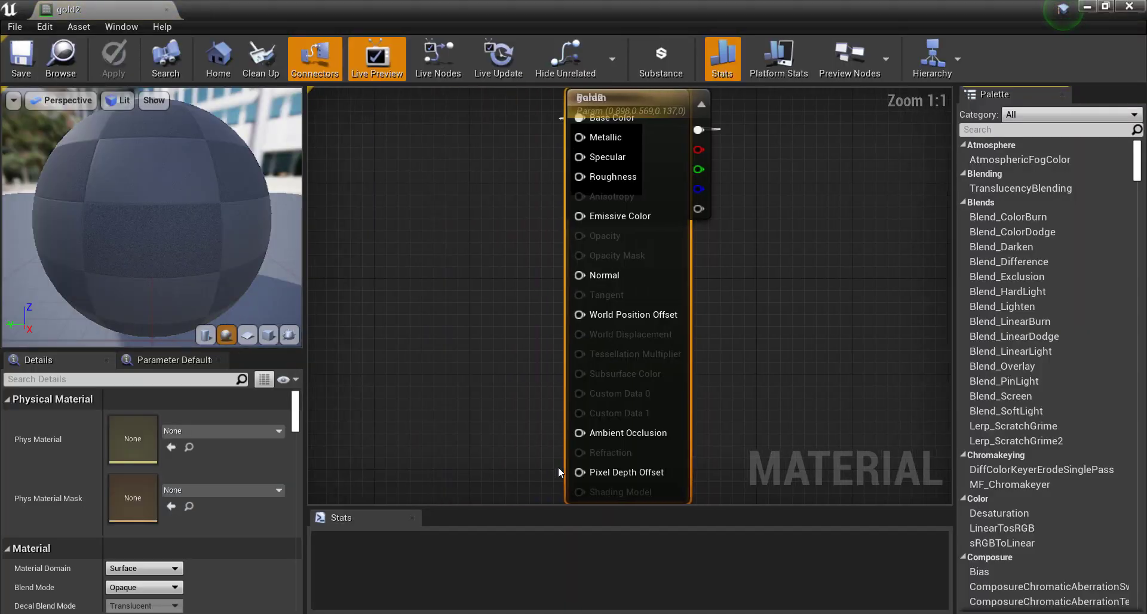
pyautogui.moveTo(628, 113); pyautogui.dragTo(735, 141)
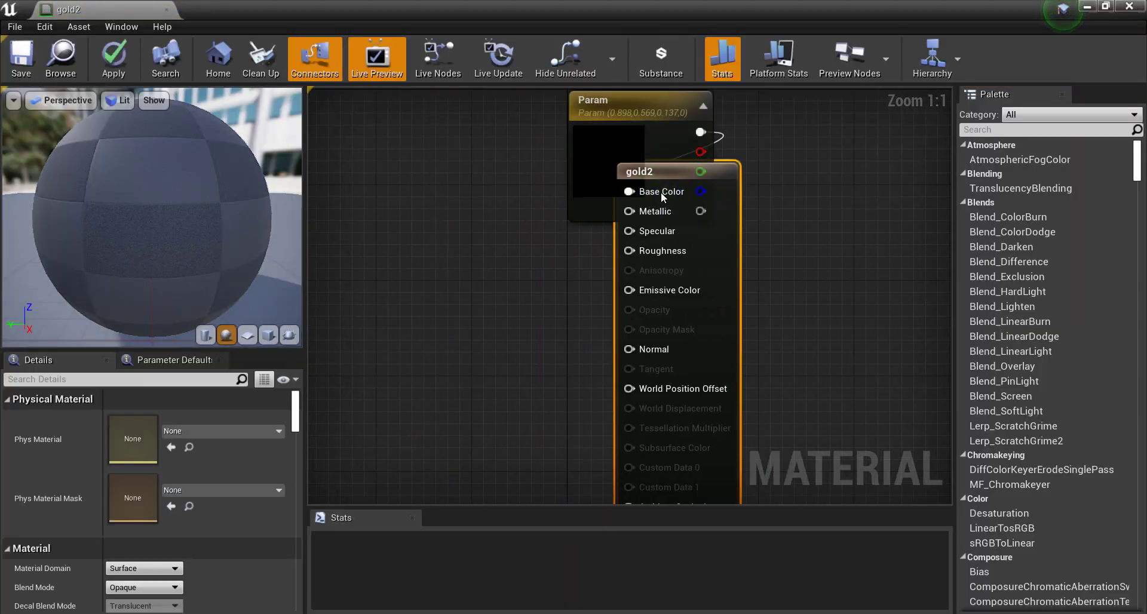
pyautogui.click(628, 113)
pyautogui.moveTo(628, 113); pyautogui.dragTo(521, 207)
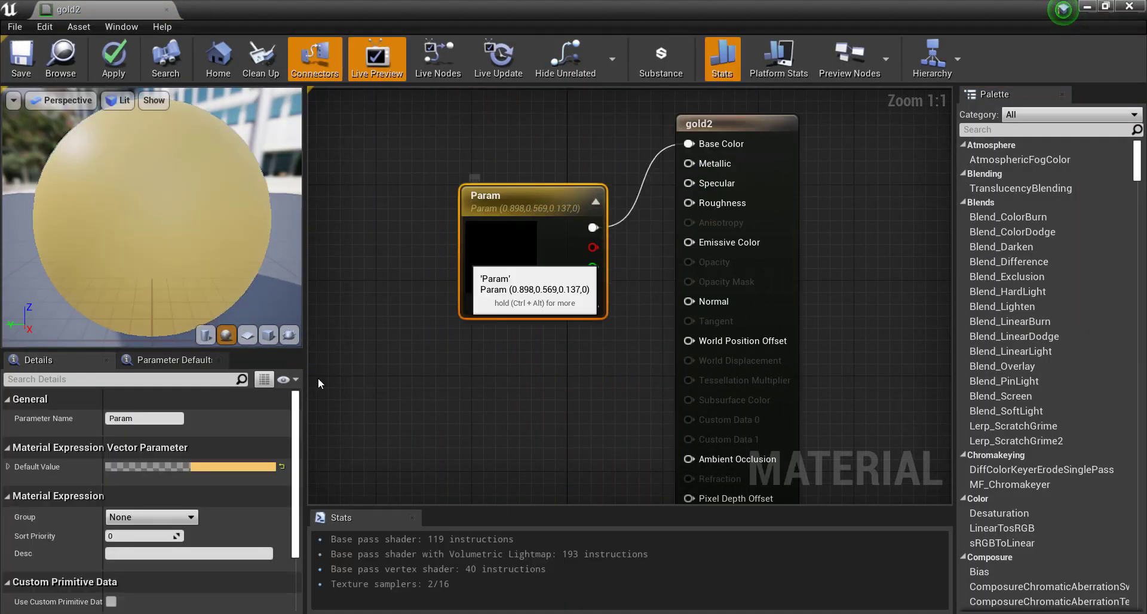
pyautogui.click(249, 466)
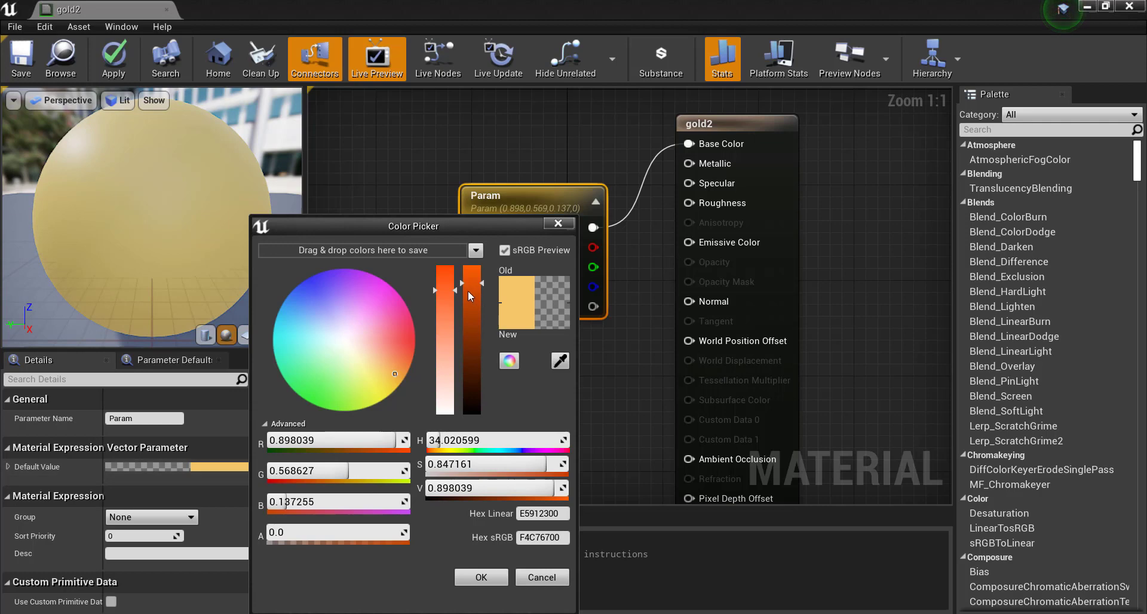
pyautogui.moveTo(475, 278); pyautogui.dragTo(476, 266)
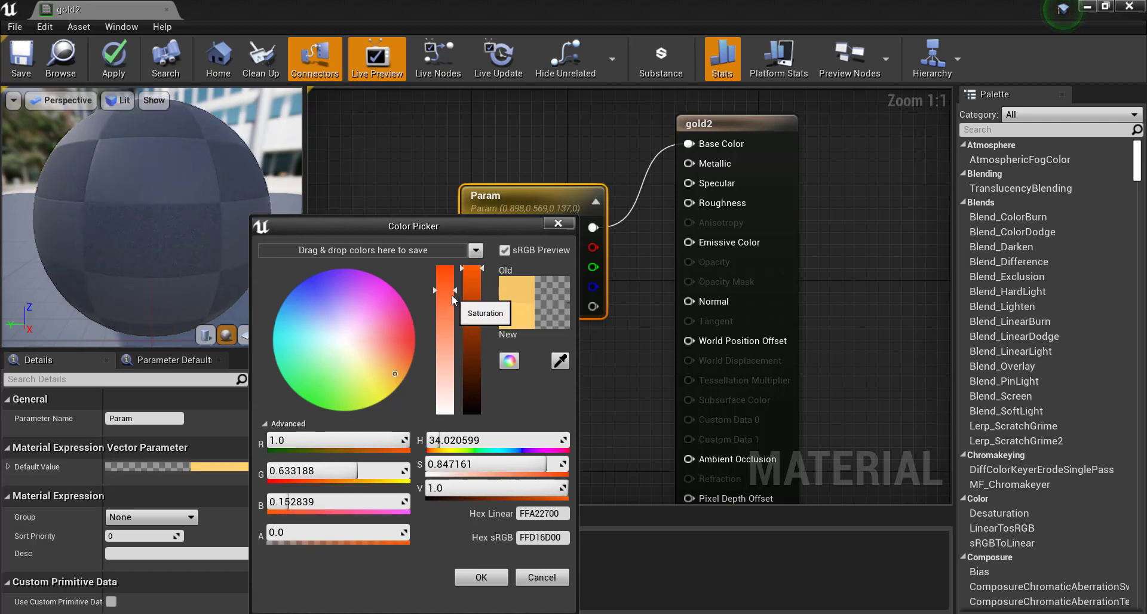
pyautogui.moveTo(396, 375); pyautogui.dragTo(400, 383)
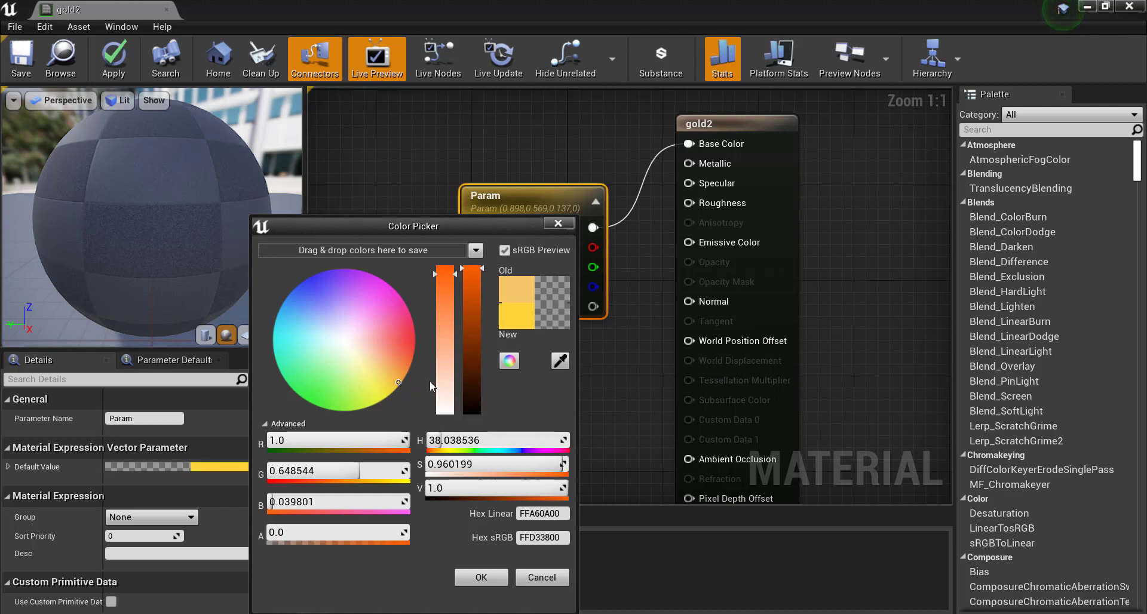
pyautogui.click(482, 578)
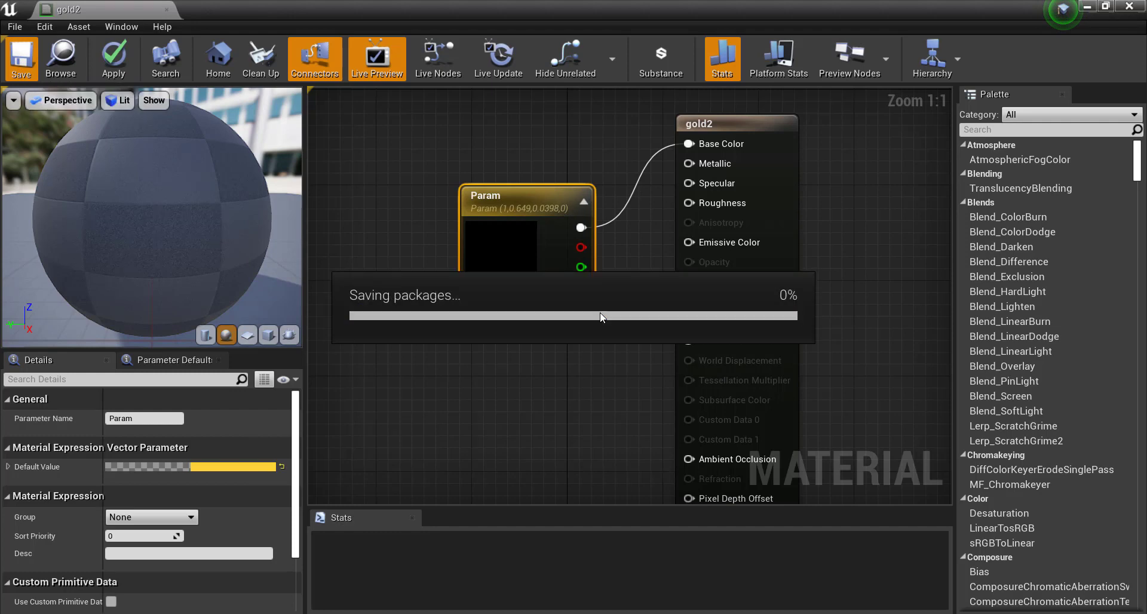
pyautogui.click(1138, 6)
# Select the 2__dronfor_unreal_pCube9 box beneath the drone and scale its Y to 0.95
pyautogui.scroll(-3, 557, 224)
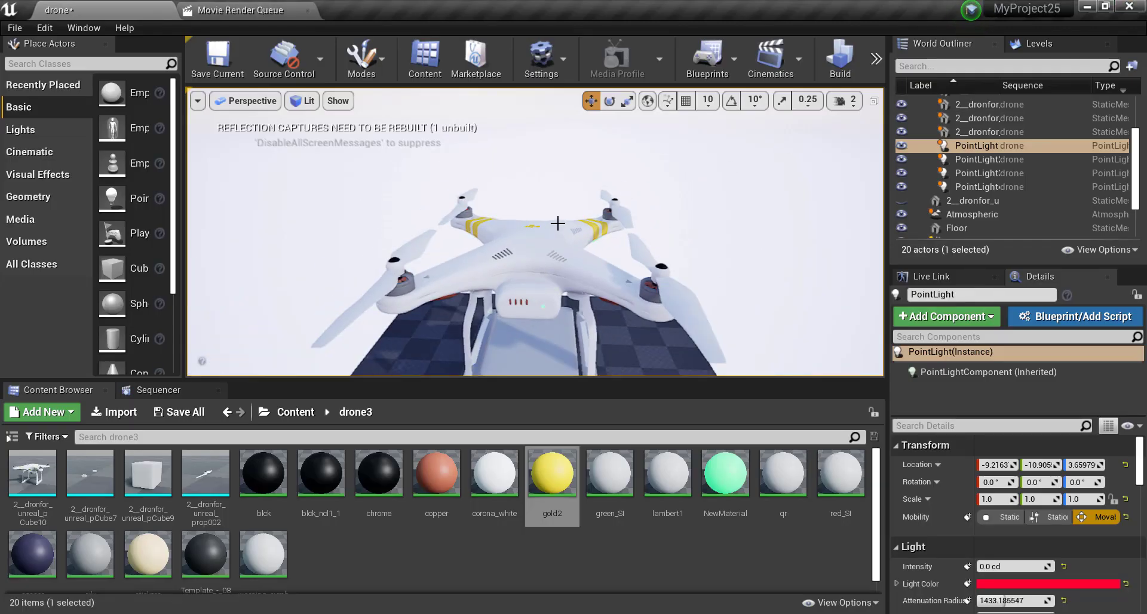
pyautogui.moveTo(577, 219)
pyautogui.mouseDown(button='right')
pyautogui.moveTo(562, 207)
pyautogui.moveTo(559, 238)
pyautogui.mouseUp(button='right')
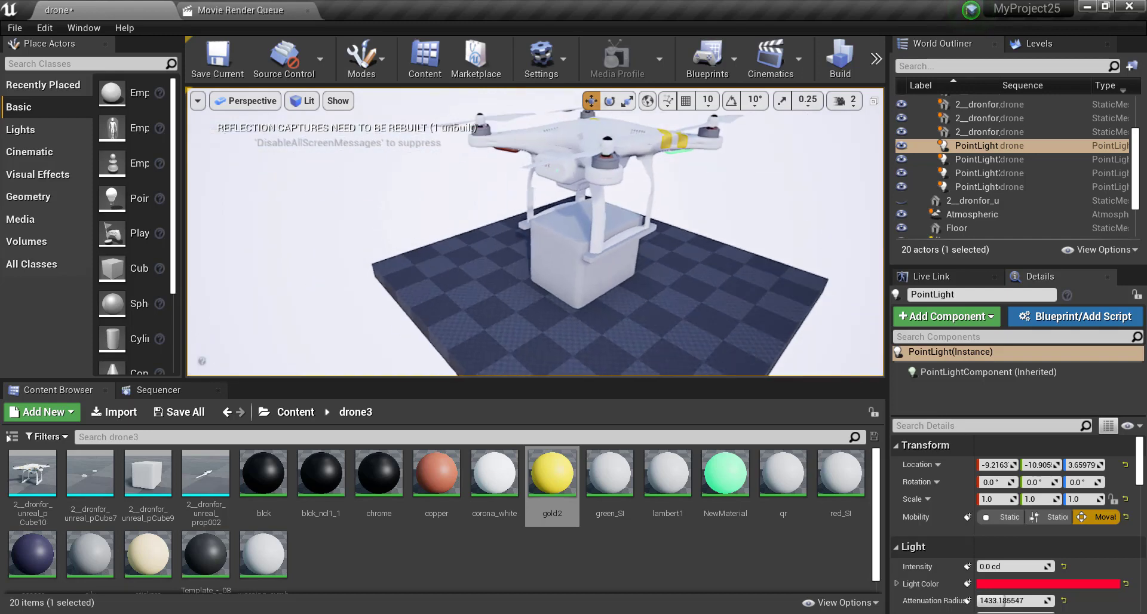
pyautogui.click(560, 238)
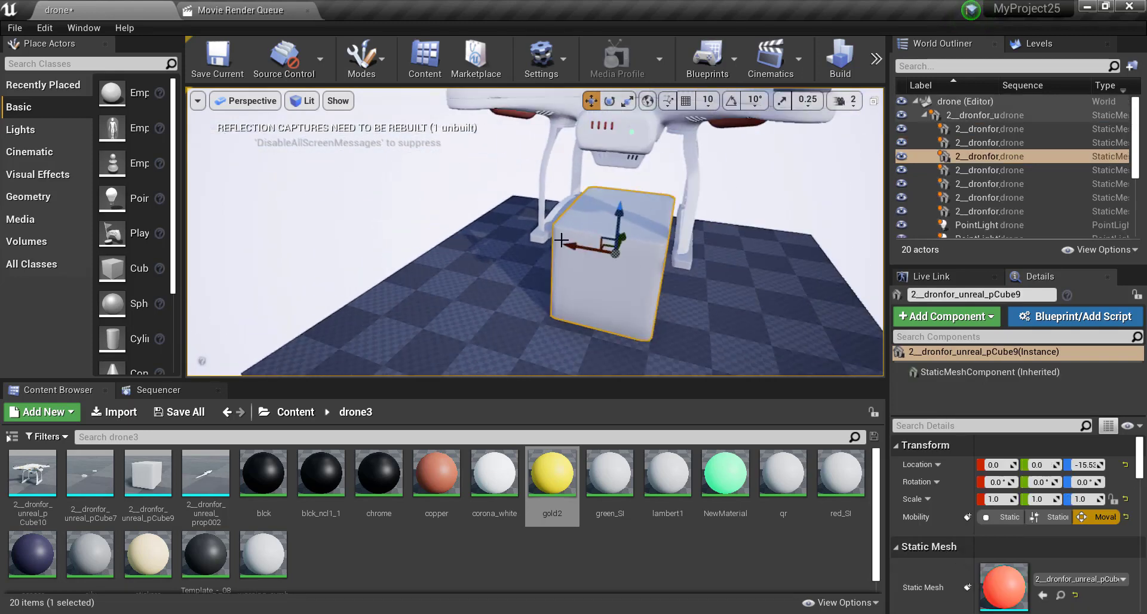
pyautogui.press('f')
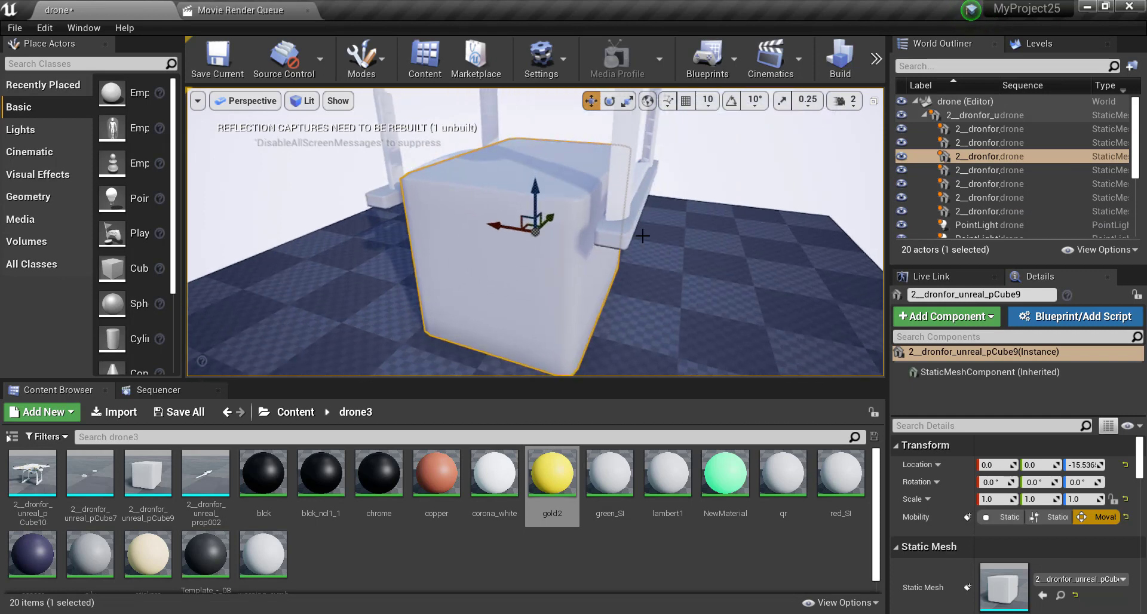
pyautogui.moveTo(595, 235); pyautogui.dragTo(596, 235, button='right')
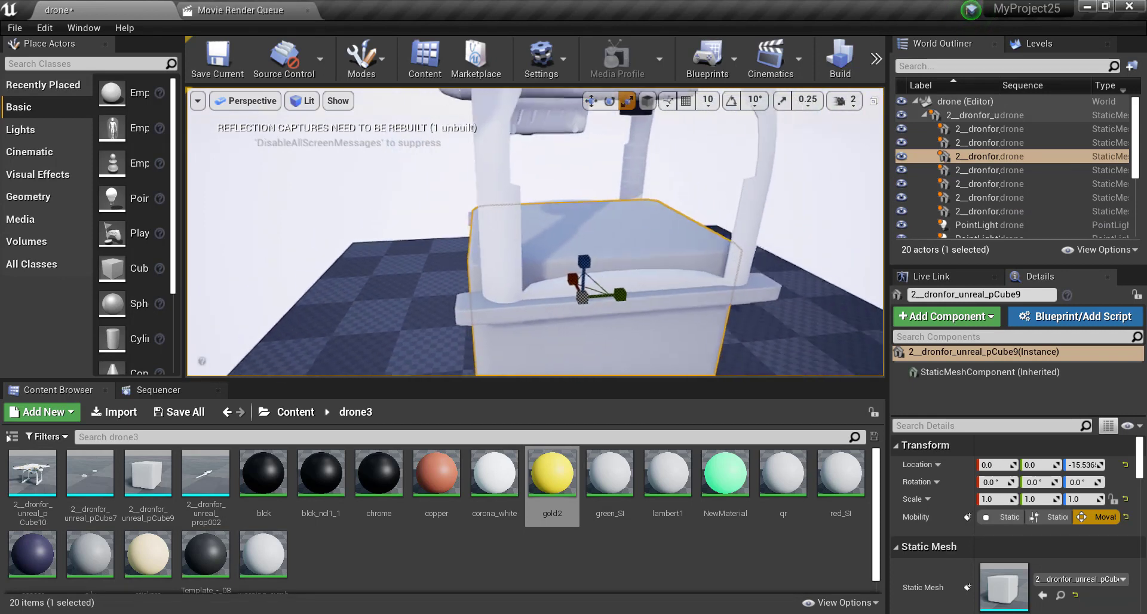
pyautogui.moveTo(606, 234); pyautogui.dragTo(605, 234, button='right')
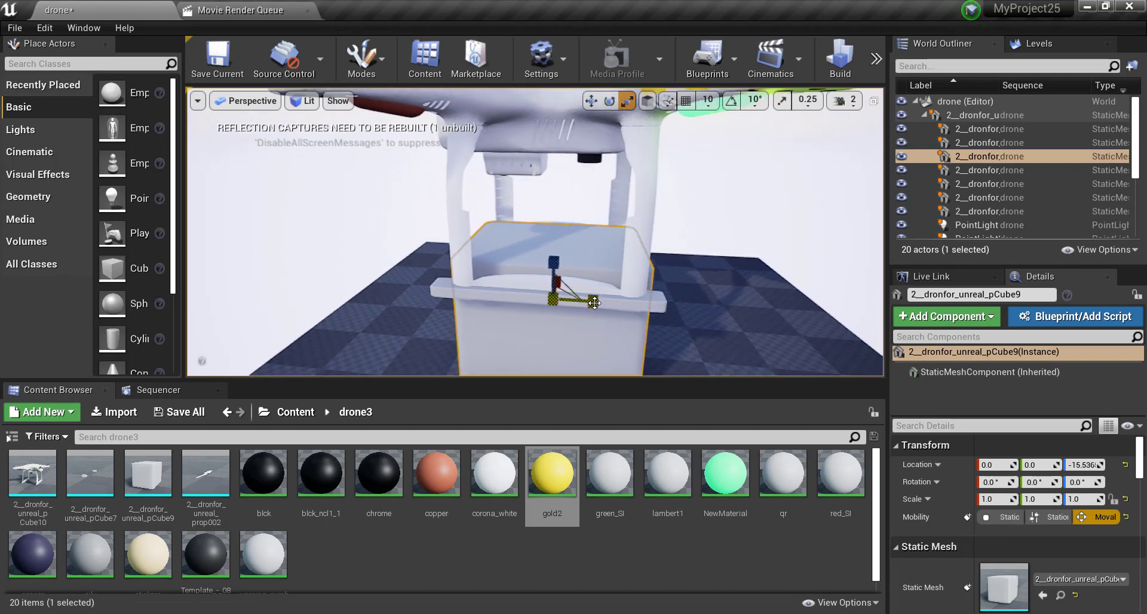
pyautogui.moveTo(484, 276); pyautogui.dragTo(484, 276, button='right')
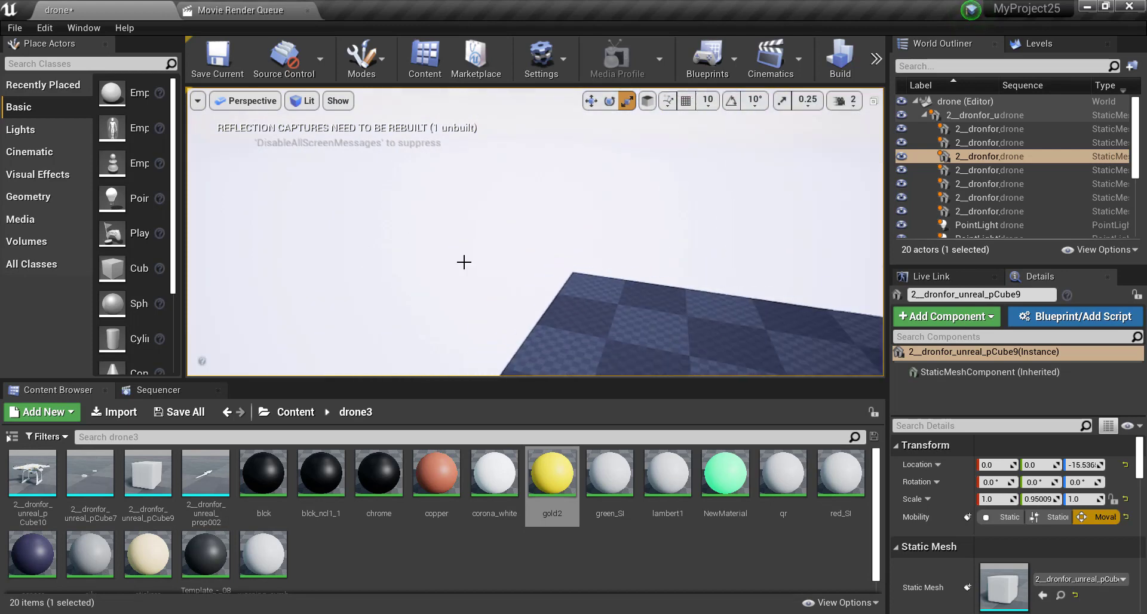
pyautogui.moveTo(484, 276); pyautogui.dragTo(484, 276, button='right')
pyautogui.press('f')
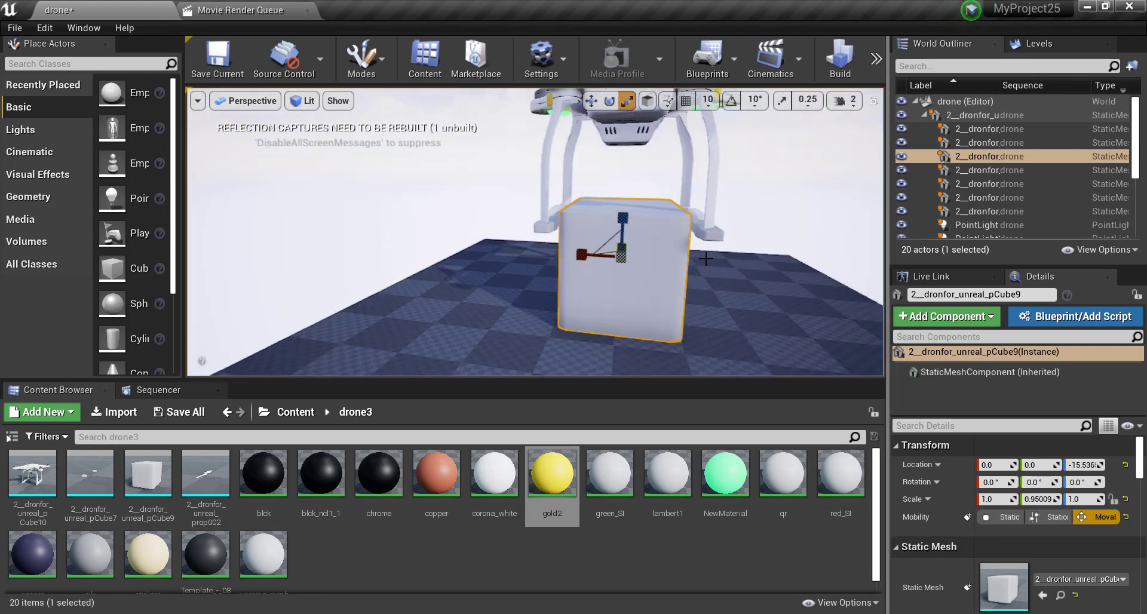
pyautogui.moveTo(511, 291); pyautogui.dragTo(510, 280, button='right')
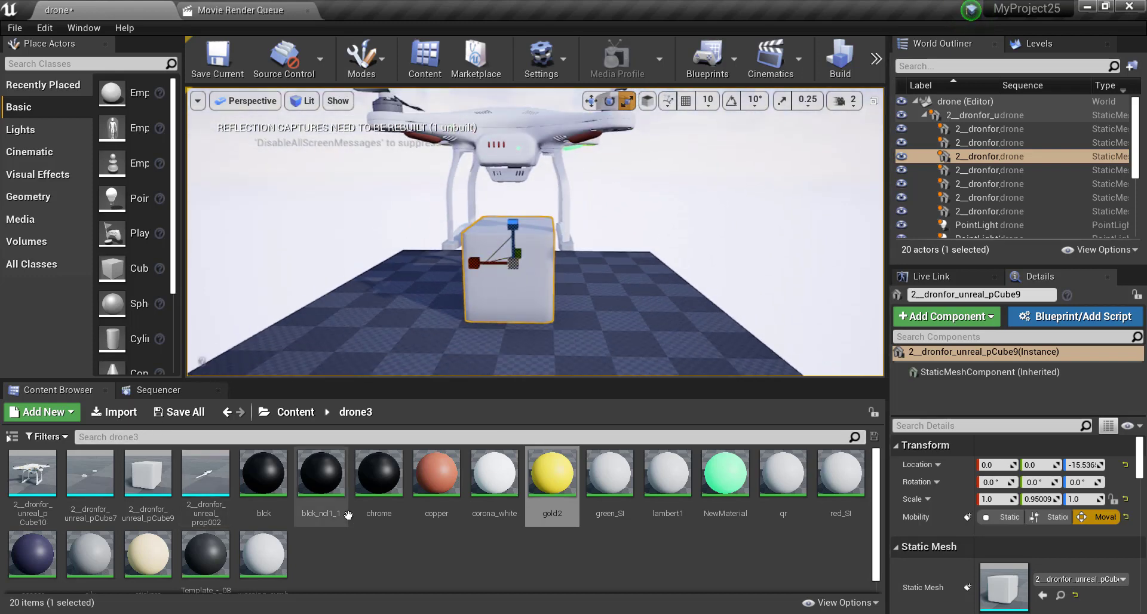
# Drag M_Shelf from StarterContent > Props > Materials onto the cargo box under the drone
pyautogui.click(295, 412)
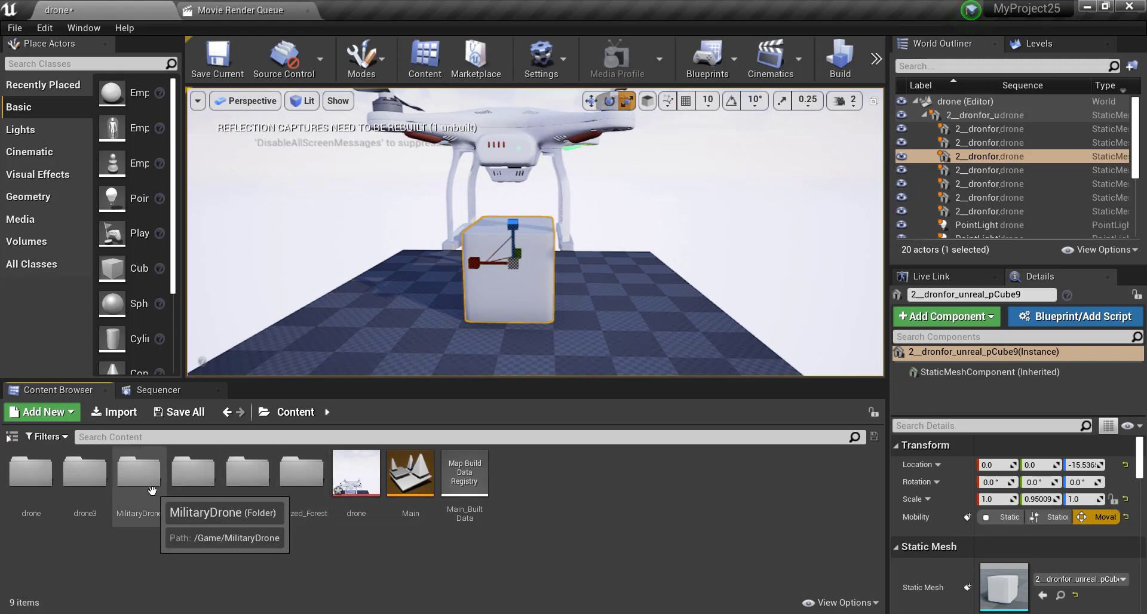
pyautogui.doubleClick(302, 478)
pyautogui.click(295, 412)
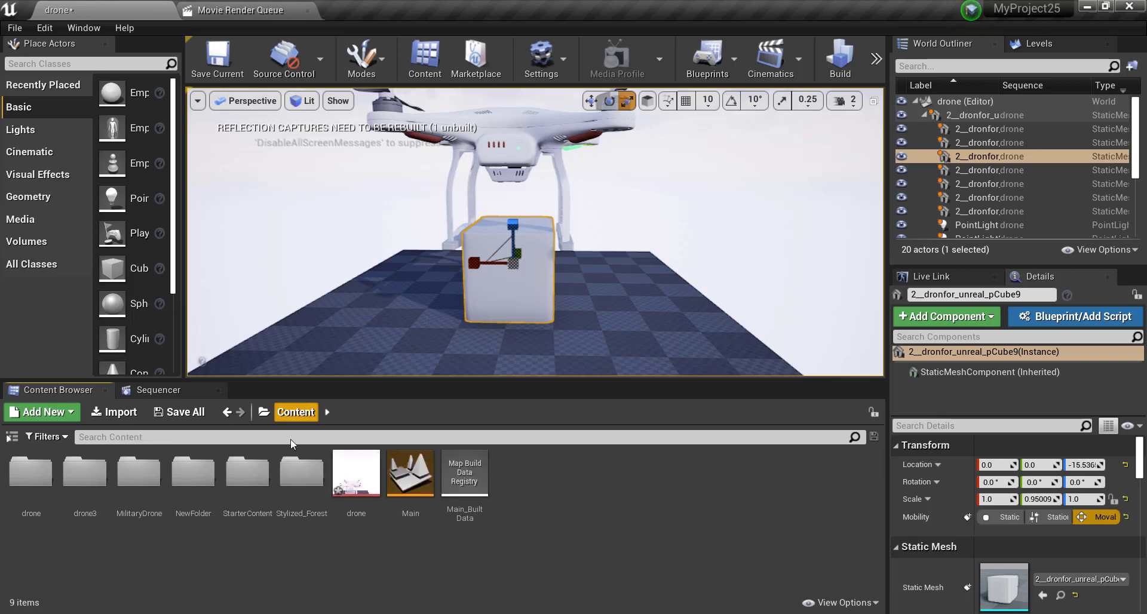
pyautogui.doubleClick(247, 473)
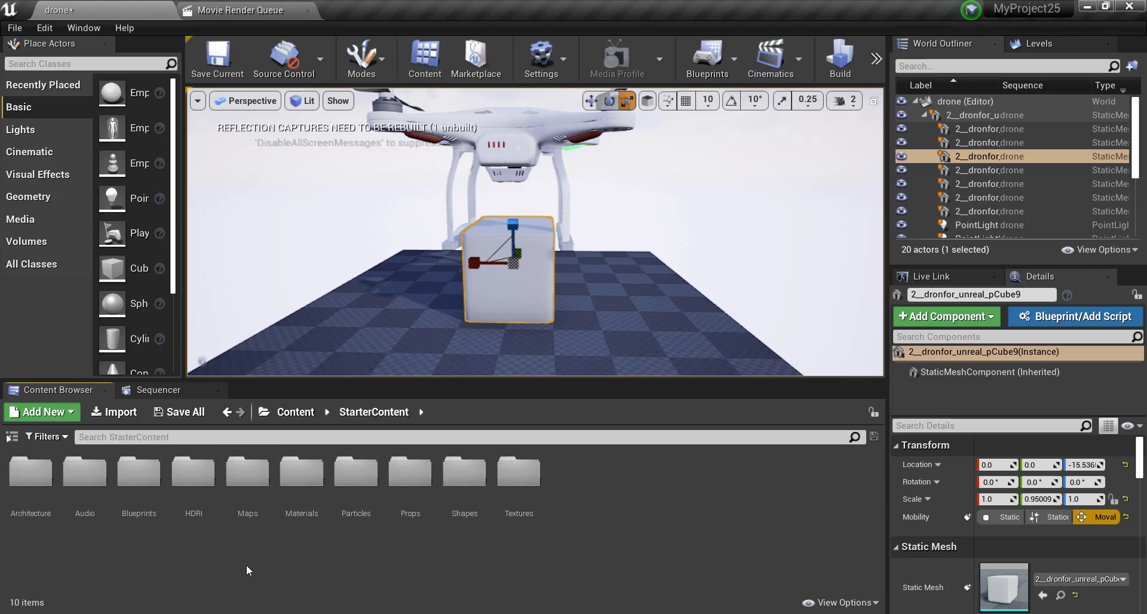
pyautogui.click(138, 484)
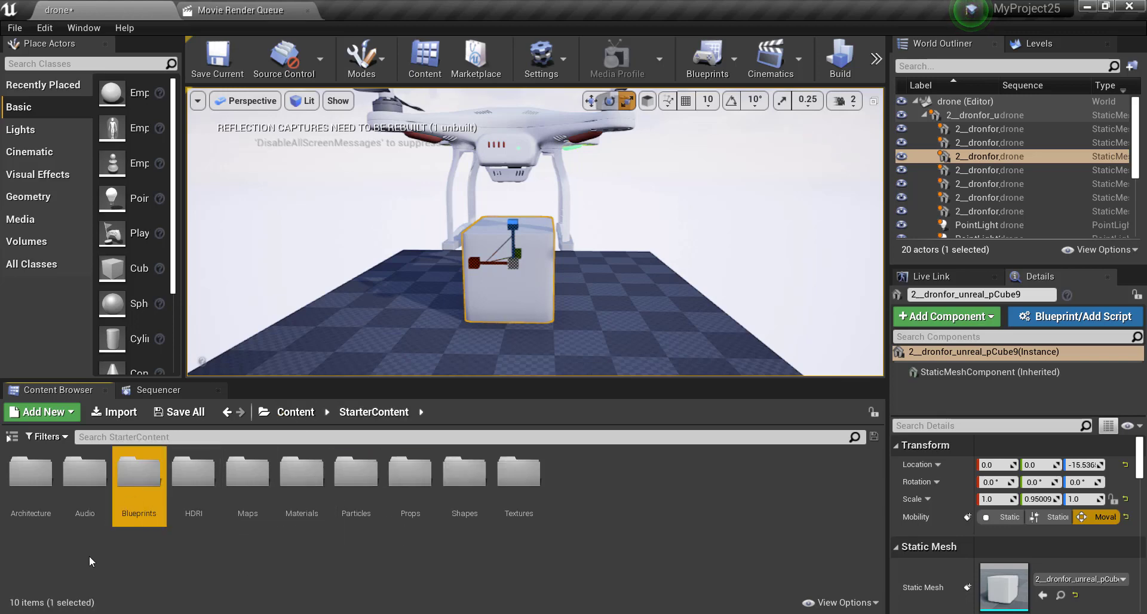
pyautogui.doubleClick(415, 485)
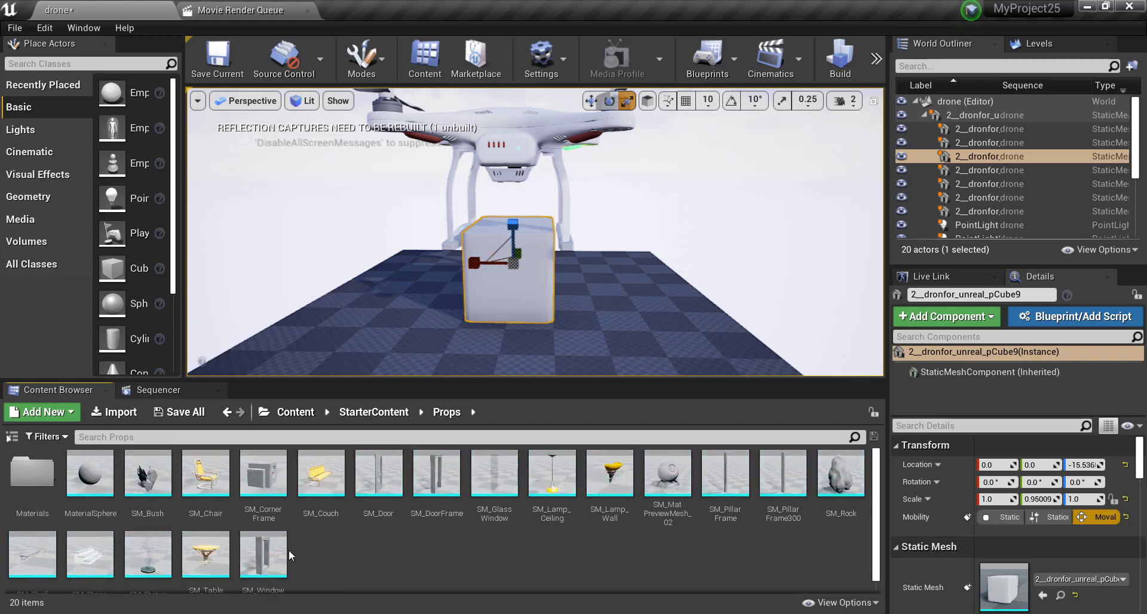
pyautogui.doubleClick(32, 475)
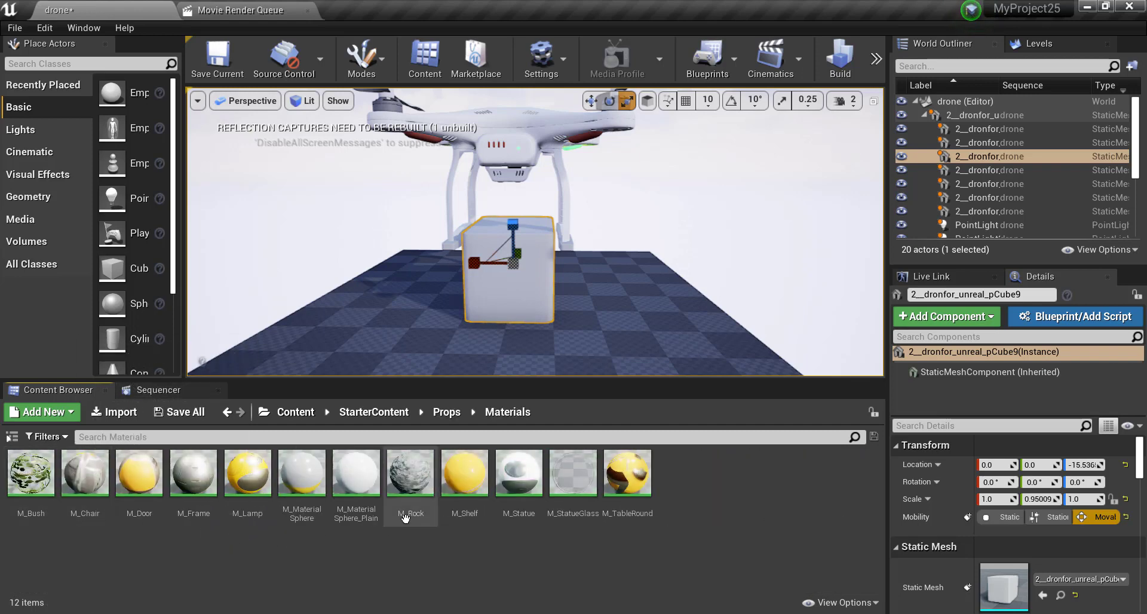
pyautogui.moveTo(469, 478); pyautogui.dragTo(526, 281)
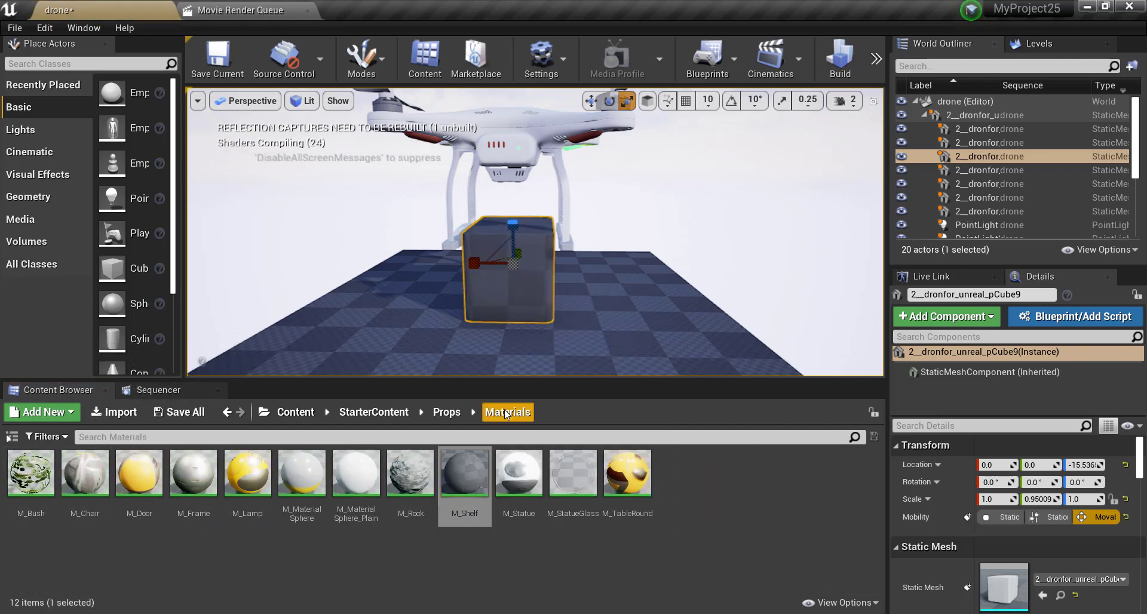
pyautogui.scroll(-4, 584, 250)
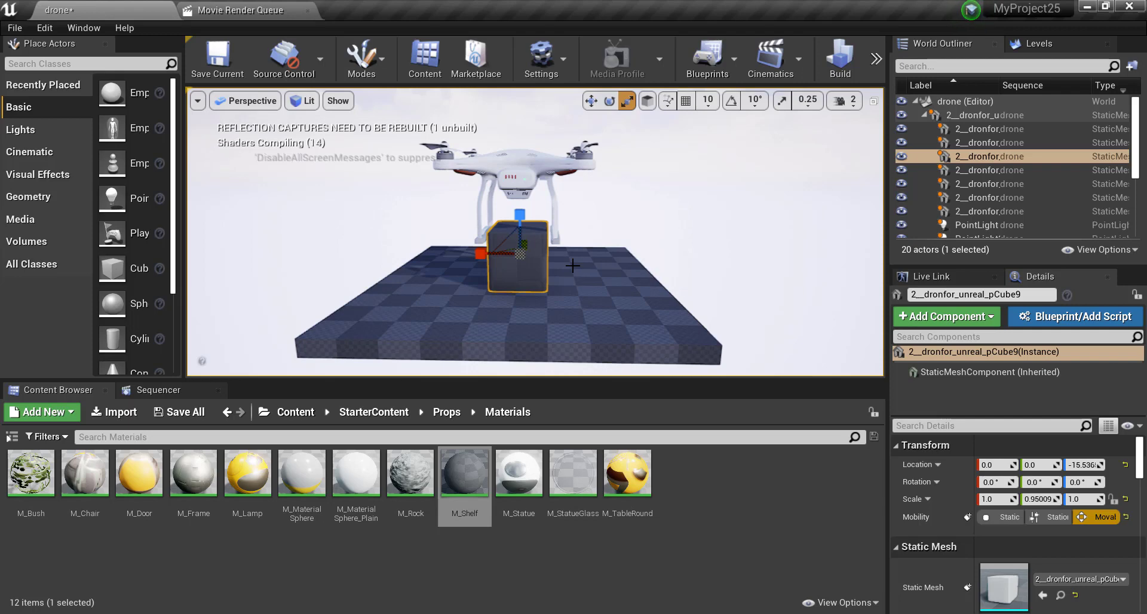
pyautogui.click(163, 388)
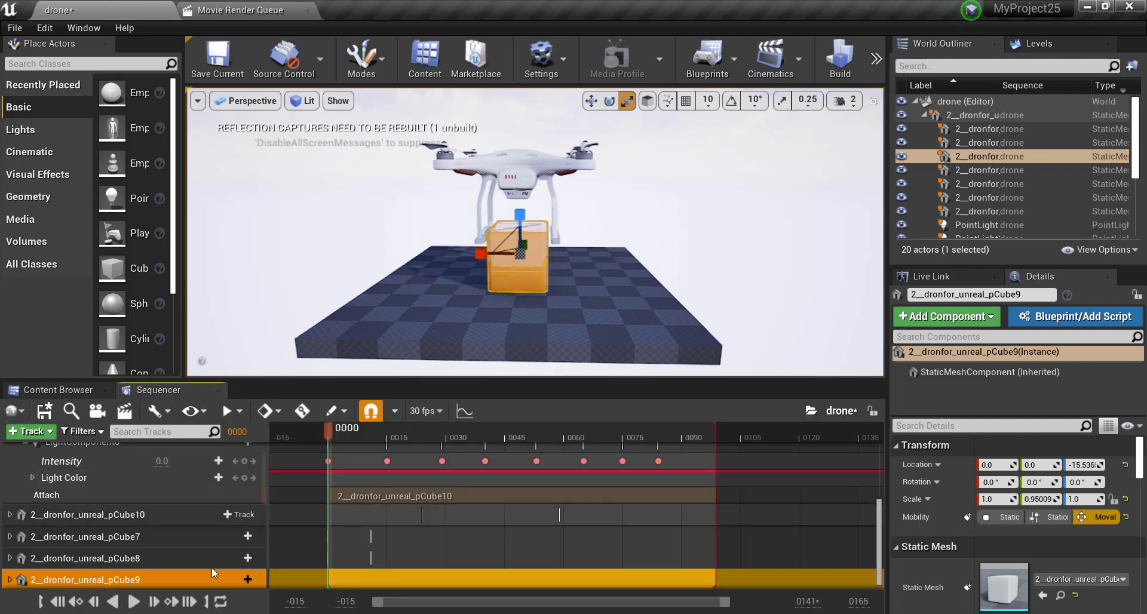
# Play the drone carrying the box, rewind to frame 0, and return to Props Materials
pyautogui.click(132, 602)
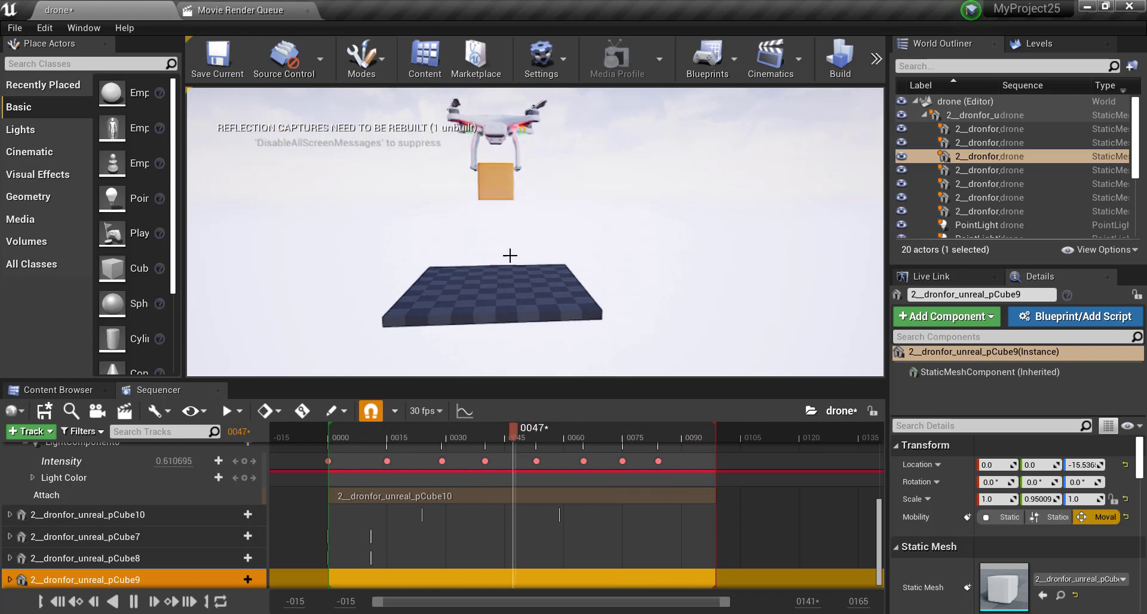
pyautogui.click(58, 601)
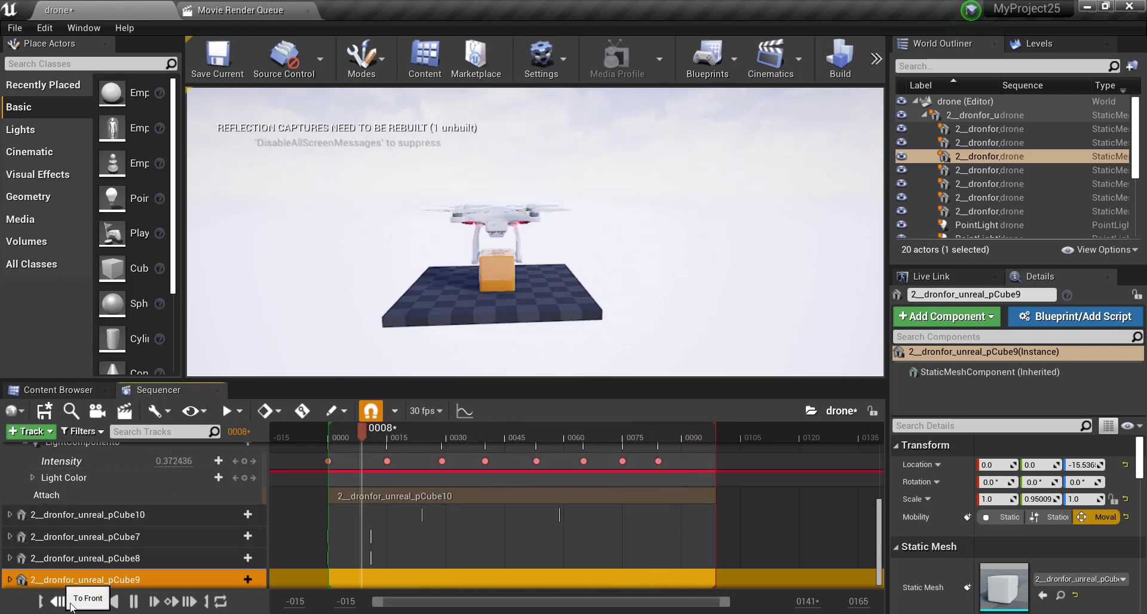
pyautogui.click(60, 391)
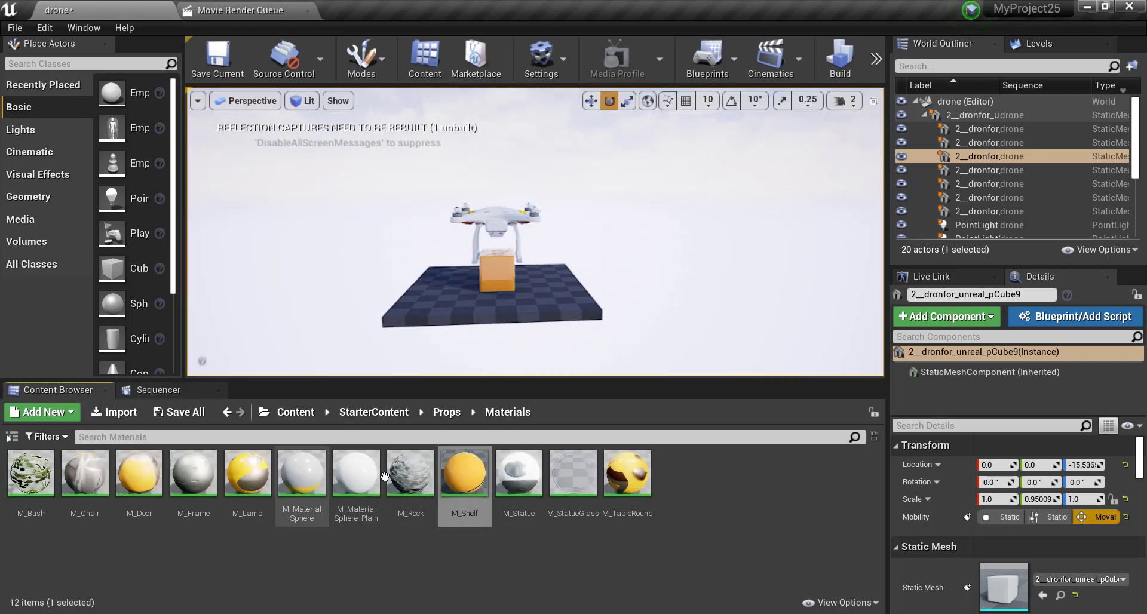
# Drag the orange M_Shelf material onto each of the drone's propellers
pyautogui.moveTo(542, 199); pyautogui.dragTo(541, 173)
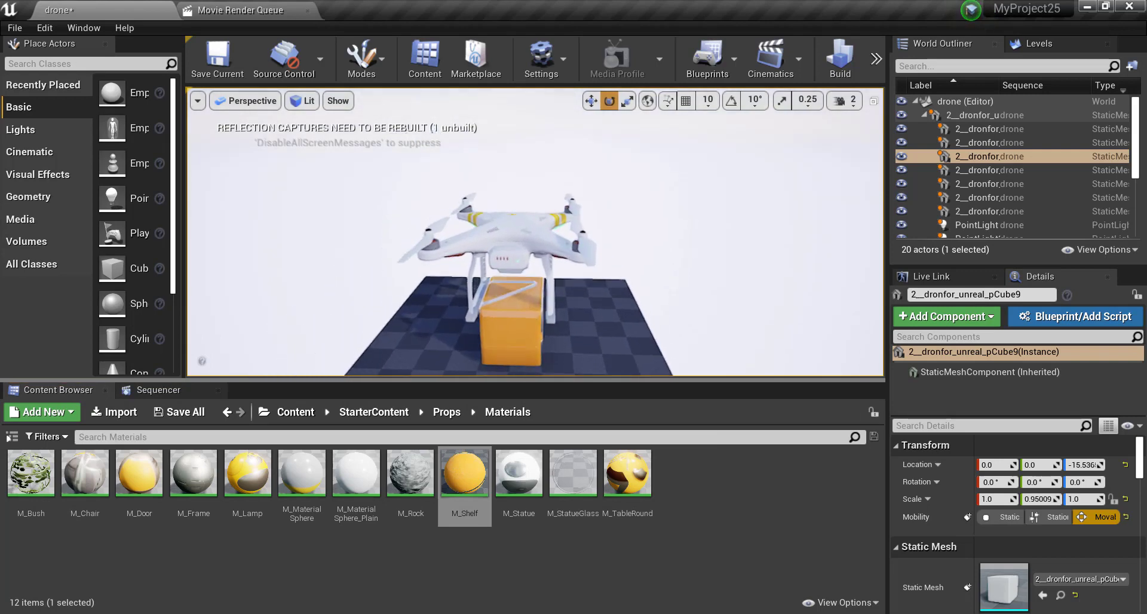
pyautogui.scroll(5, 501, 281)
pyautogui.moveTo(464, 472); pyautogui.dragTo(343, 272)
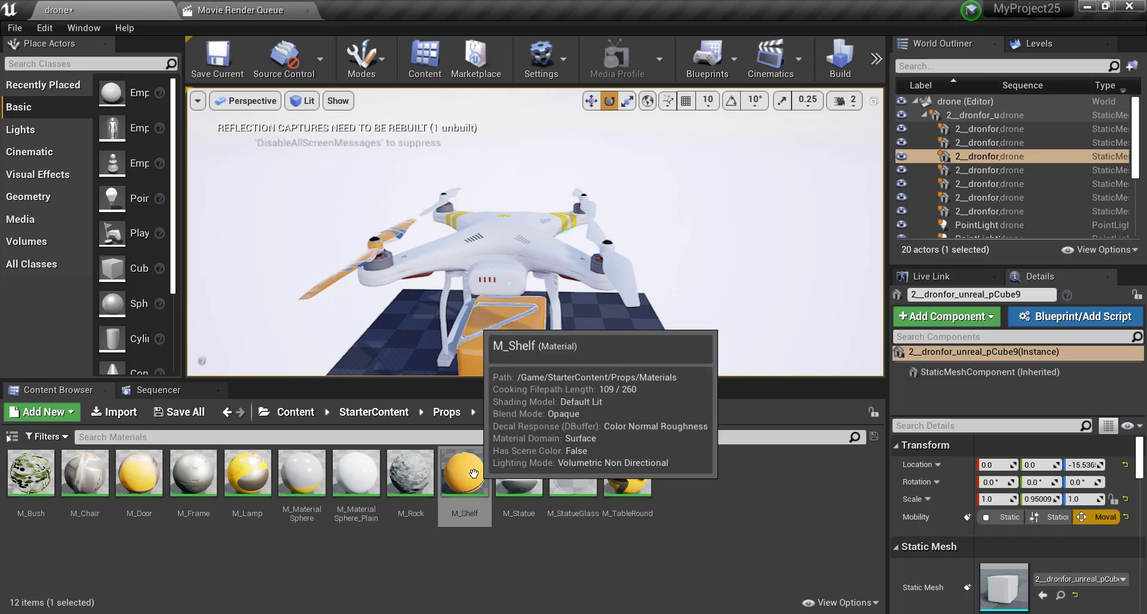
pyautogui.moveTo(479, 456); pyautogui.dragTo(621, 278)
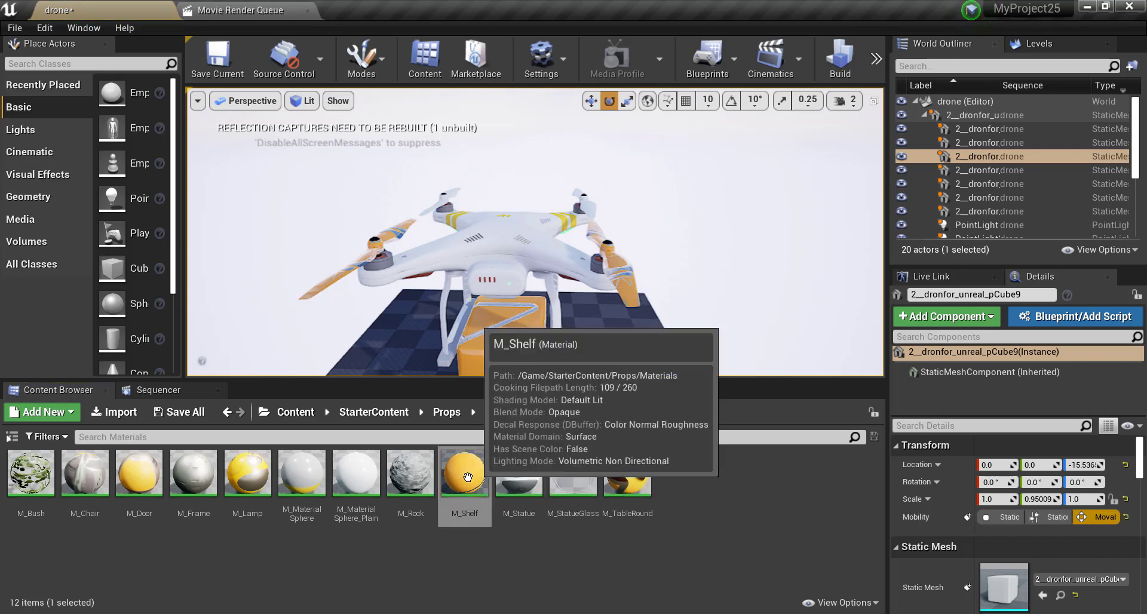
pyautogui.moveTo(465, 472); pyautogui.dragTo(436, 204)
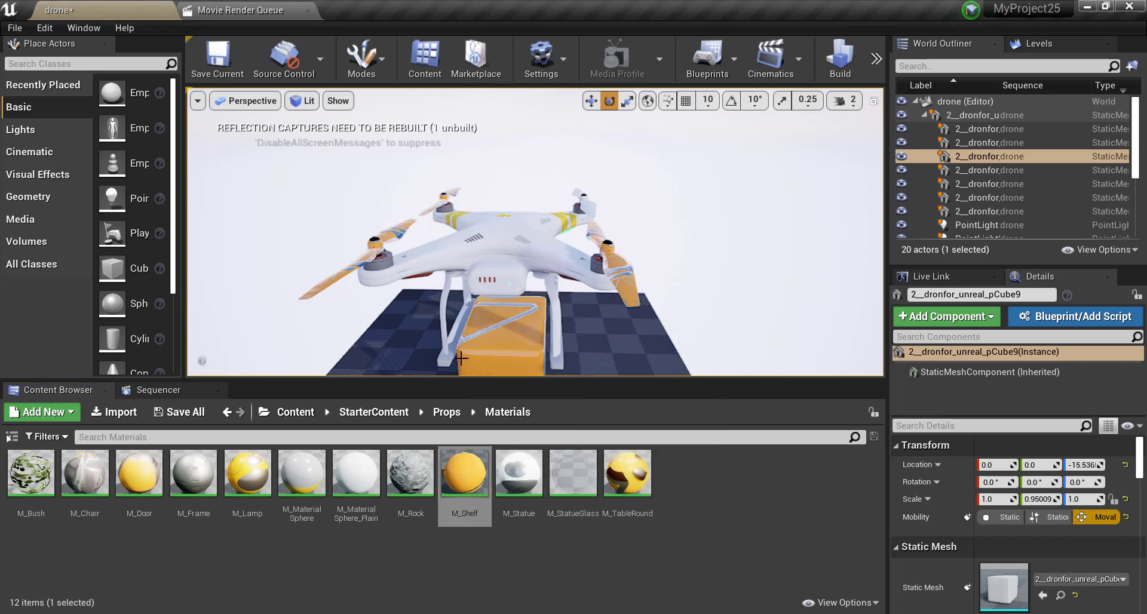
pyautogui.moveTo(465, 472); pyautogui.dragTo(592, 216)
pyautogui.click(157, 394)
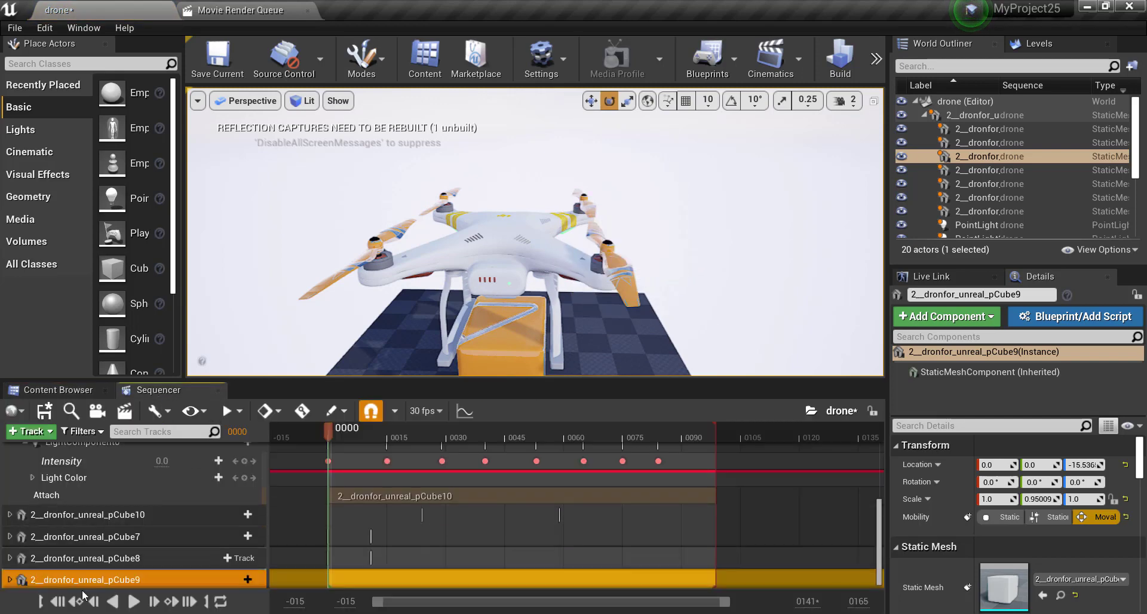
# Play the drone flight animation through, then stop it and rewind to frame 0000
pyautogui.click(133, 601)
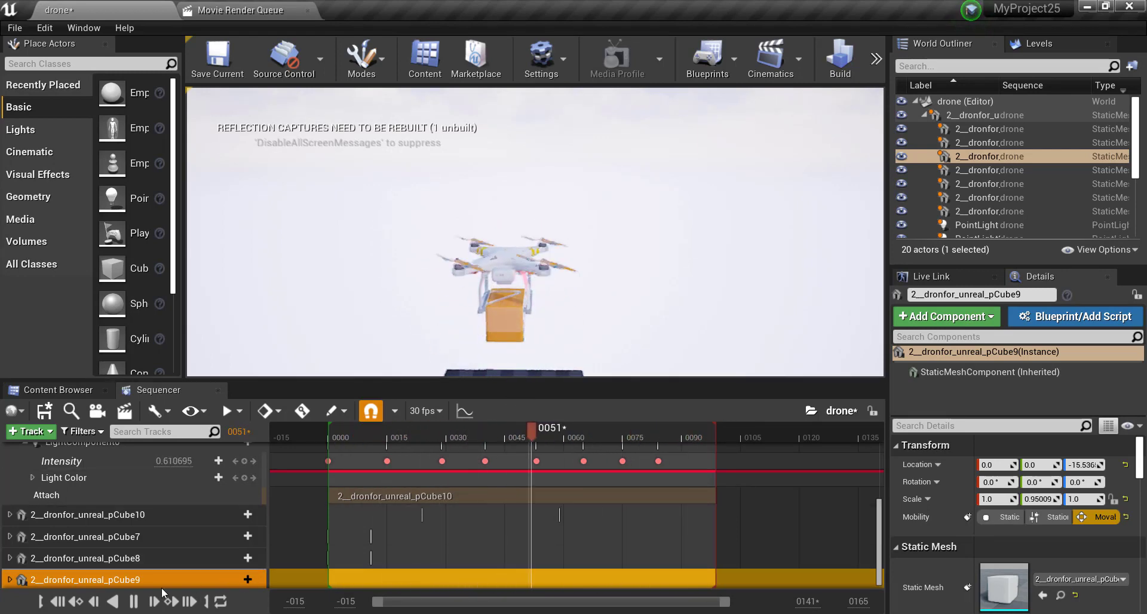
pyautogui.click(133, 602)
pyautogui.click(69, 602)
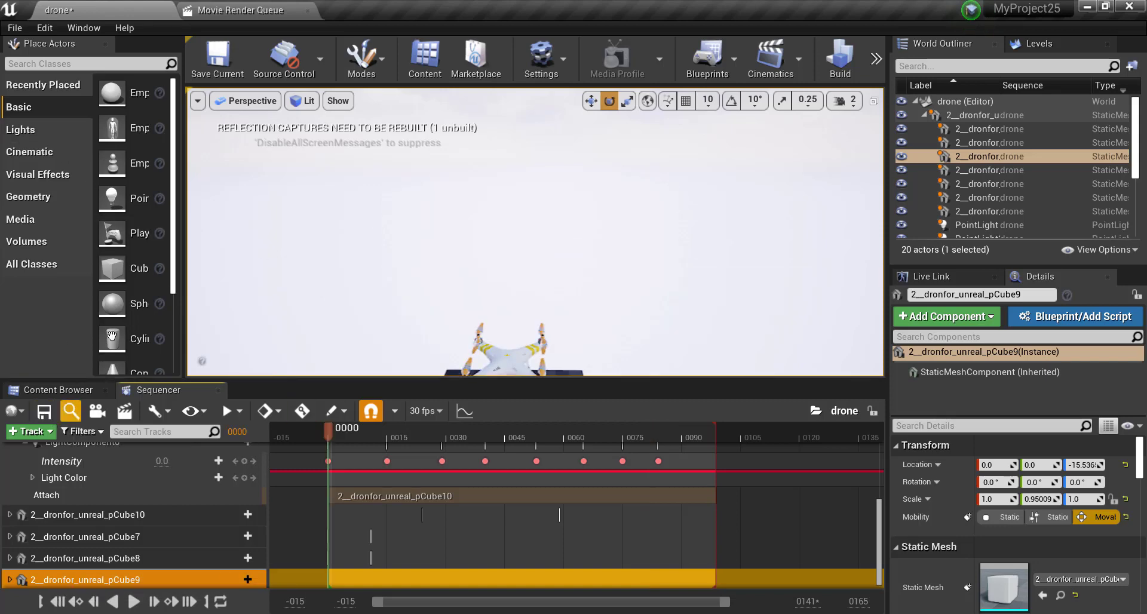
# Open and close the File menu, enable sequence editing, and return to the Content Browser
pyautogui.click(13, 28)
pyautogui.click(54, 152)
pyautogui.click(331, 410)
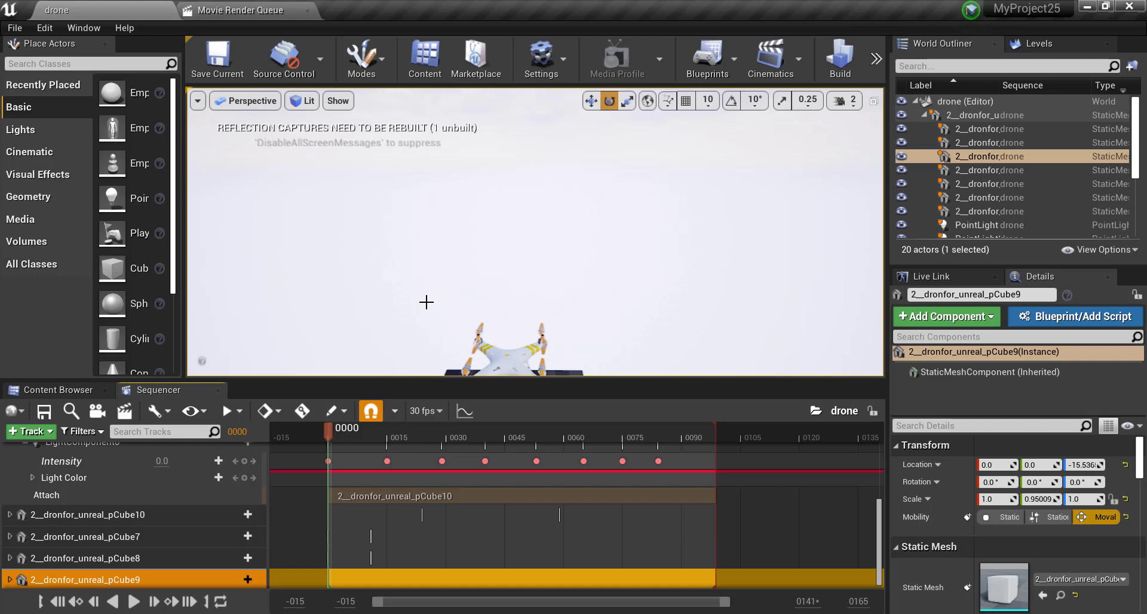
pyautogui.moveTo(525, 319)
pyautogui.mouseDown(button='right')
pyautogui.moveTo(484, 288)
pyautogui.moveTo(494, 330)
pyautogui.moveTo(318, 371)
pyautogui.mouseUp(button='right')
pyautogui.click(101, 395)
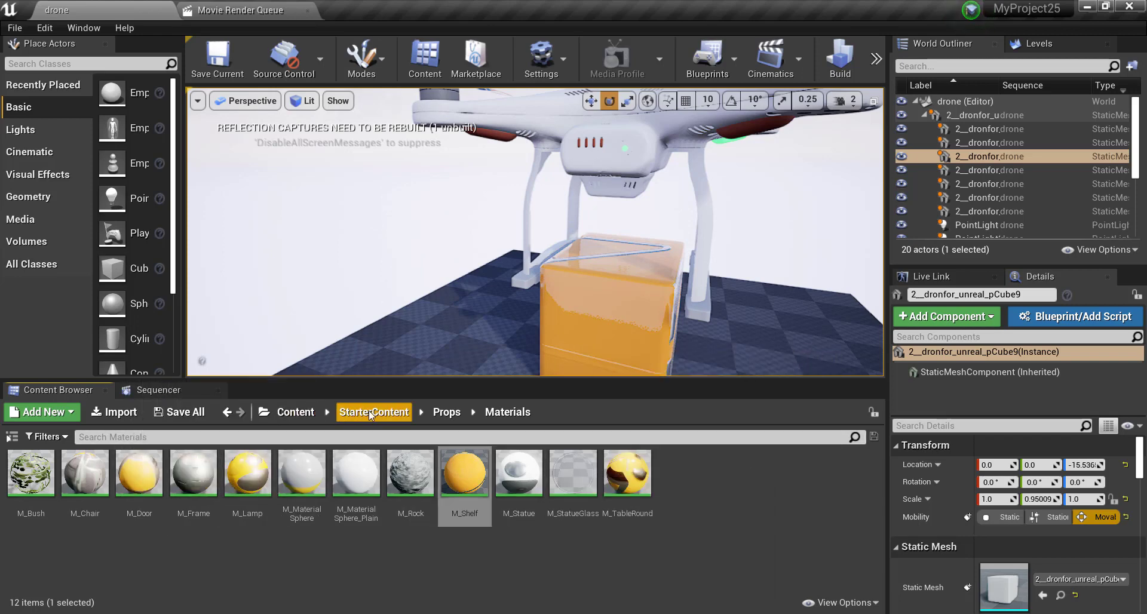
# Go up to StarterContent and look inside the Shapes folder
pyautogui.click(453, 413)
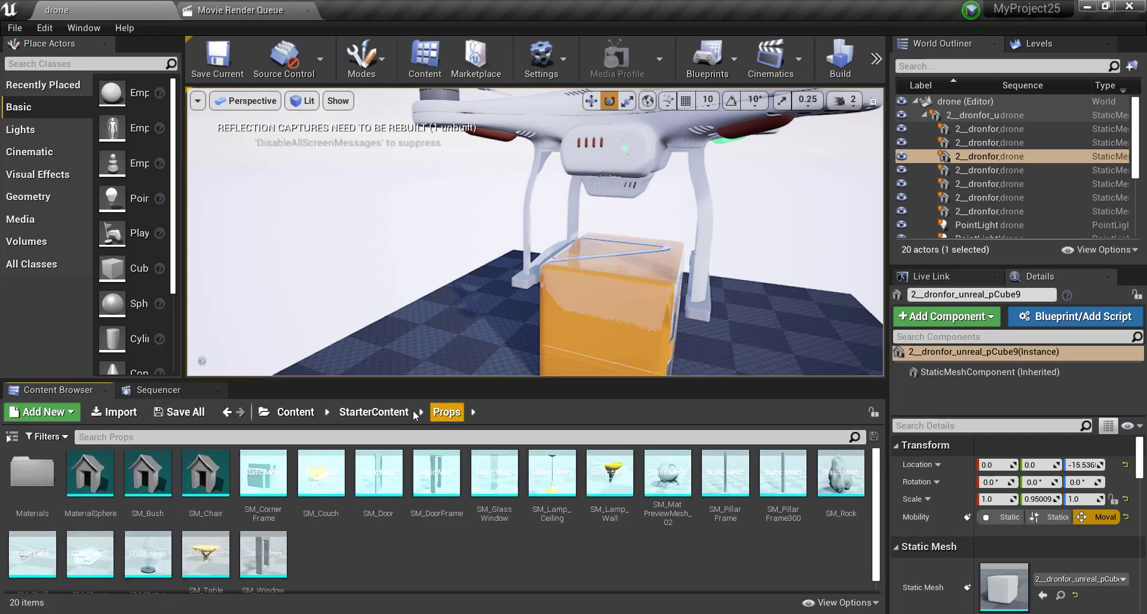
pyautogui.click(383, 417)
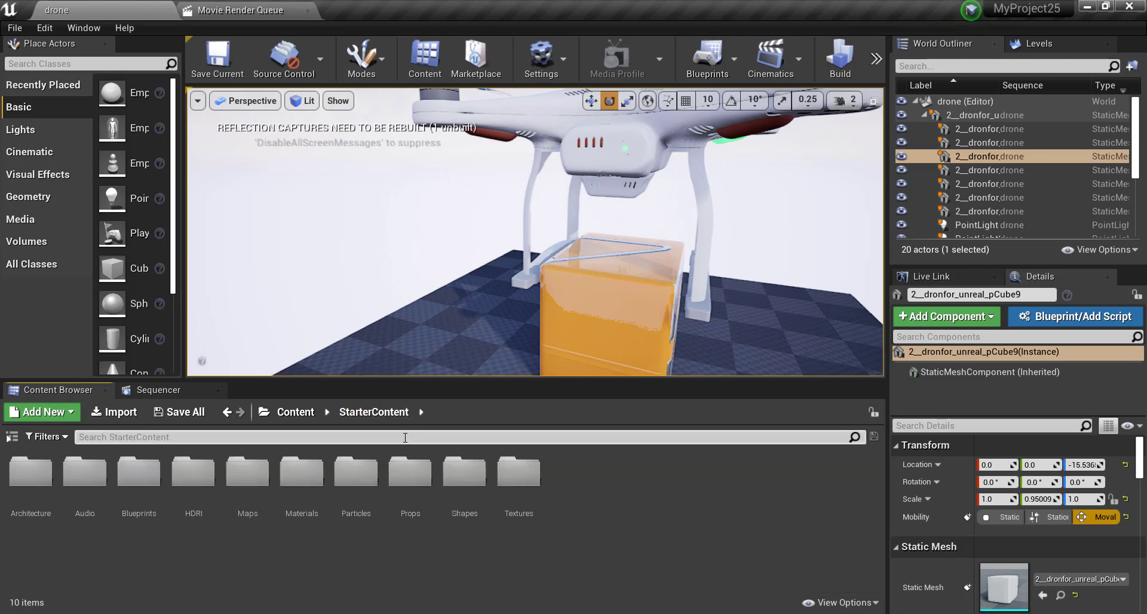
pyautogui.doubleClick(465, 472)
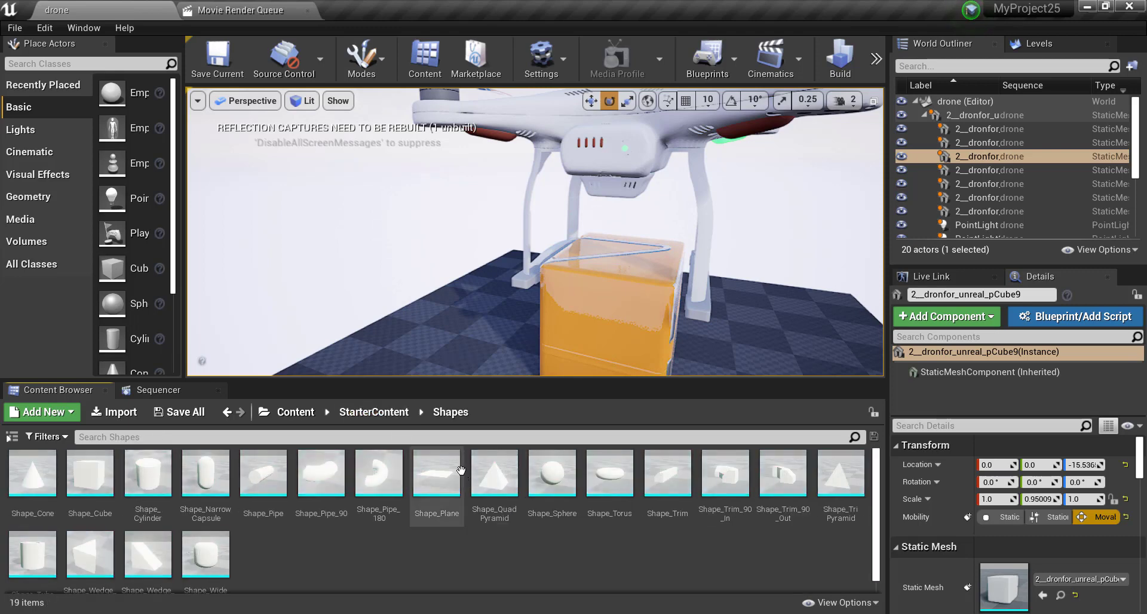
pyautogui.click(367, 417)
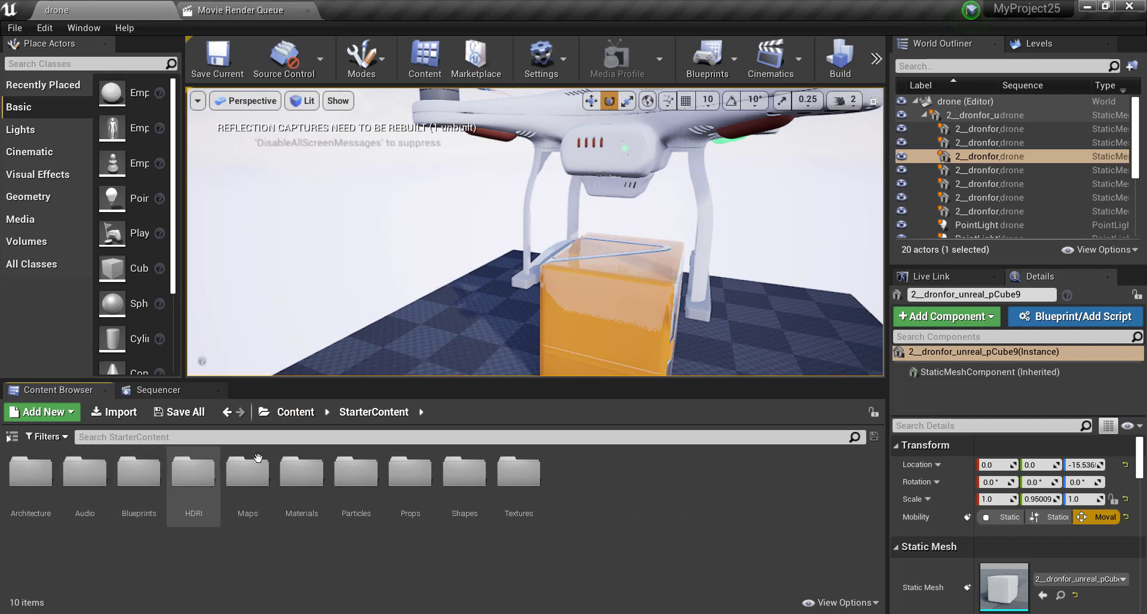
# Browse into Stylized_Forest's Materials folder and its stones materials subfolder
pyautogui.click(298, 411)
pyautogui.click(304, 481)
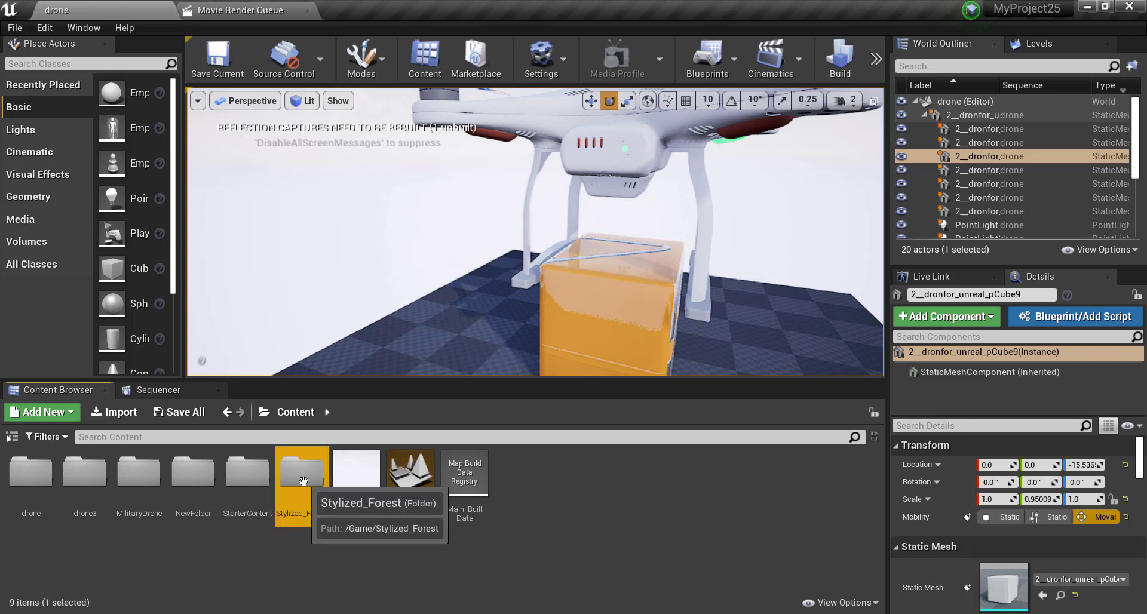
pyautogui.doubleClick(303, 481)
pyautogui.click(91, 487)
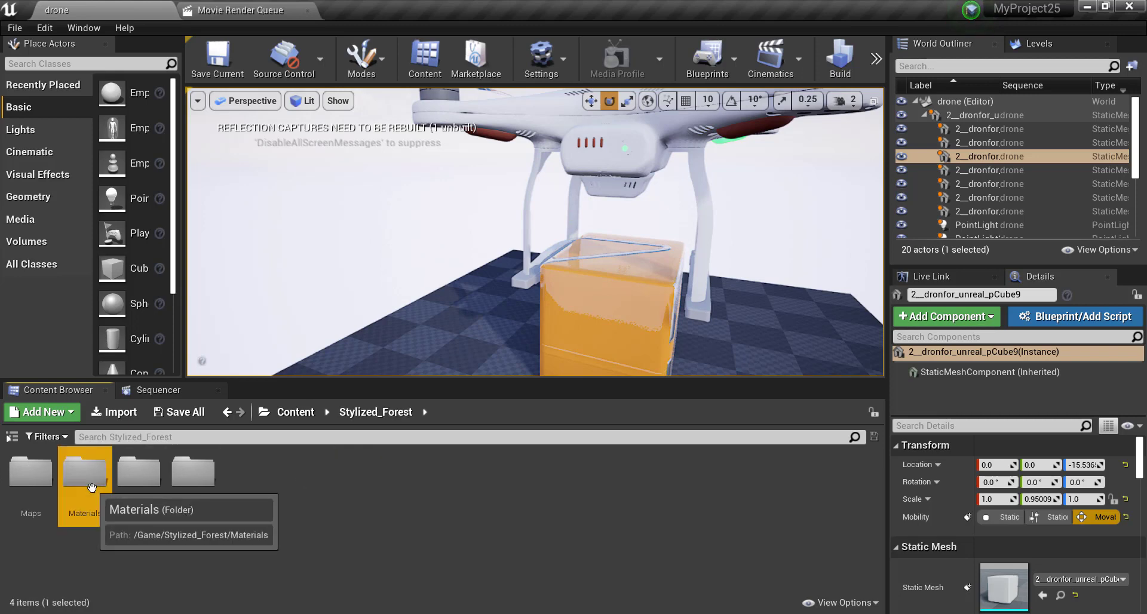
pyautogui.doubleClick(91, 488)
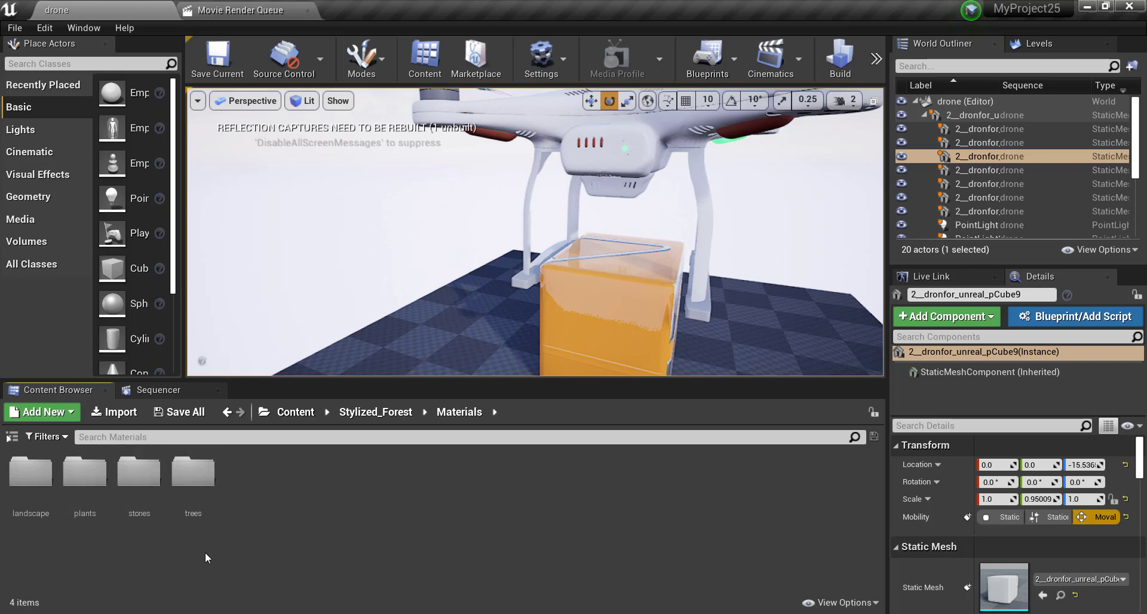
pyautogui.doubleClick(143, 492)
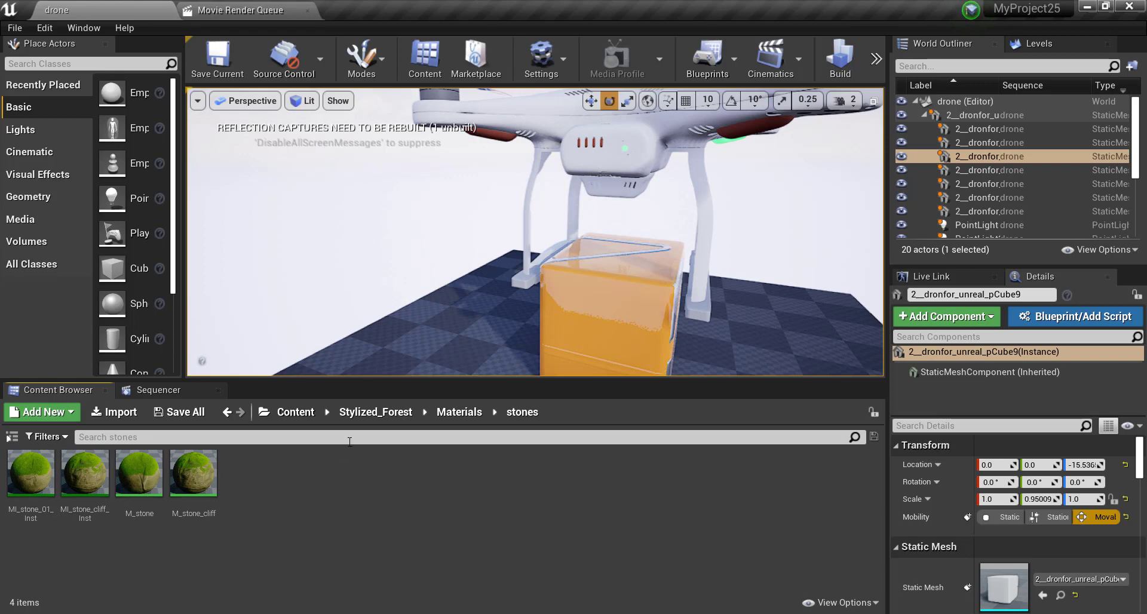
# Return to Content and open StarterContent > Materials with its 43 materials
pyautogui.click(293, 413)
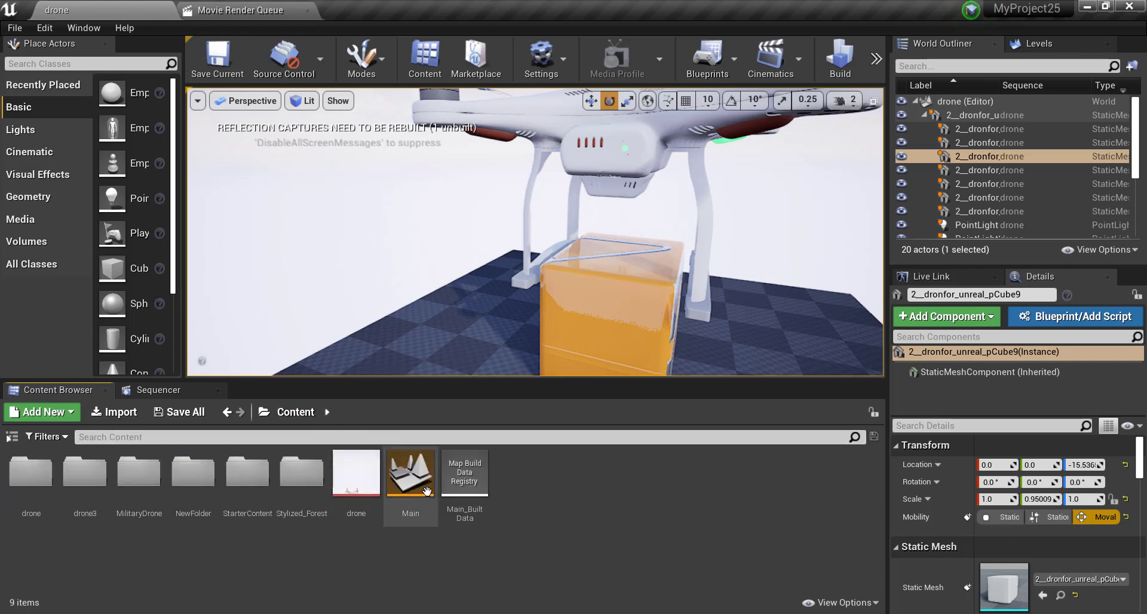
pyautogui.scroll(-5, 492, 312)
pyautogui.scroll(-2, 508, 314)
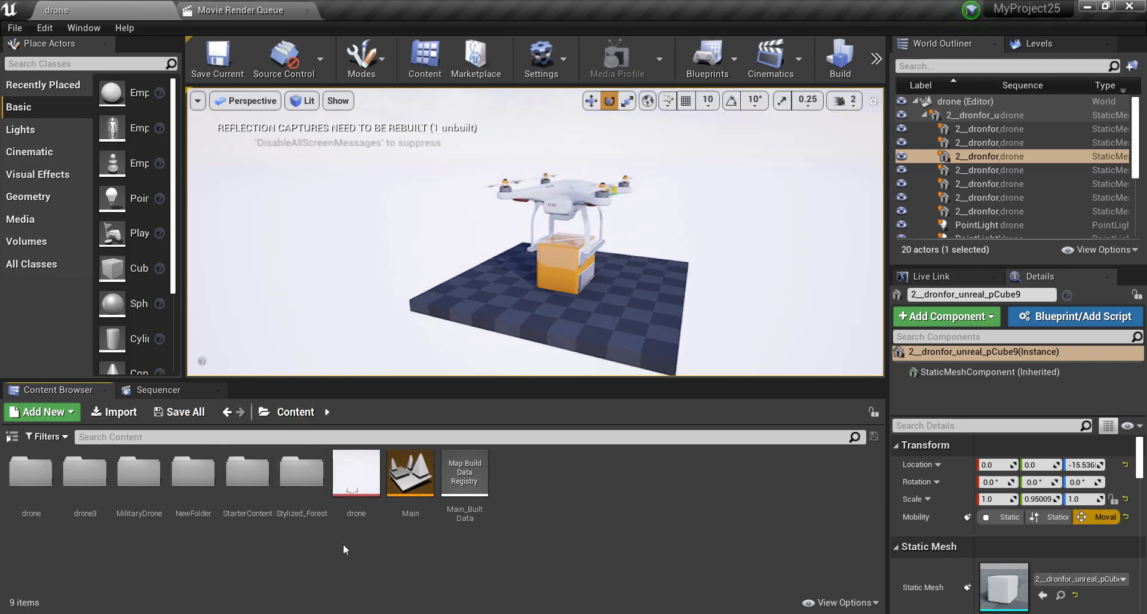
pyautogui.doubleClick(248, 478)
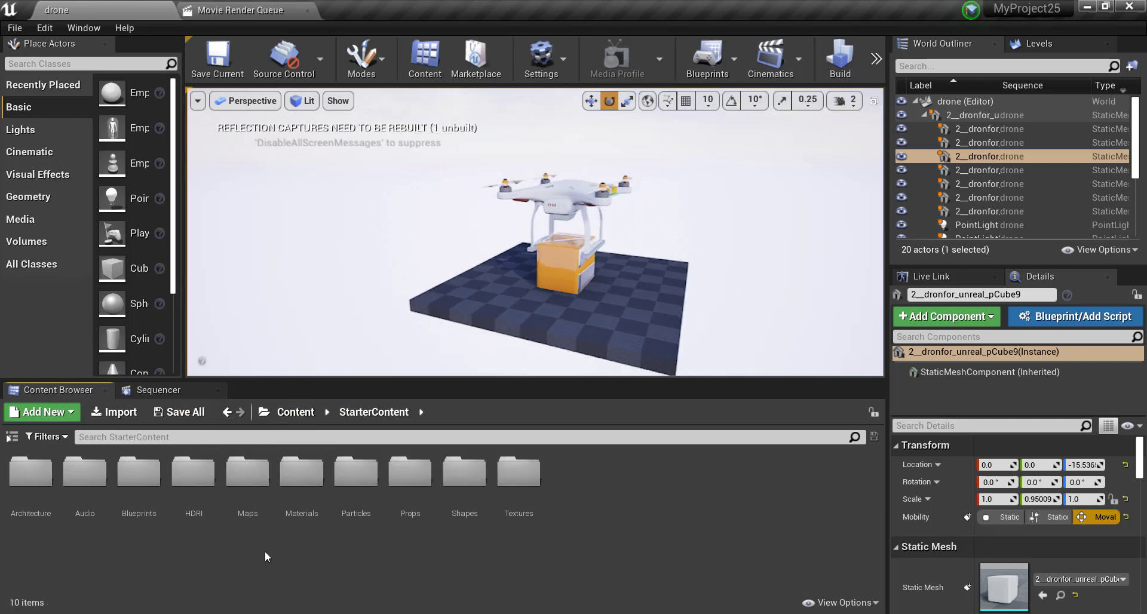
pyautogui.doubleClick(298, 478)
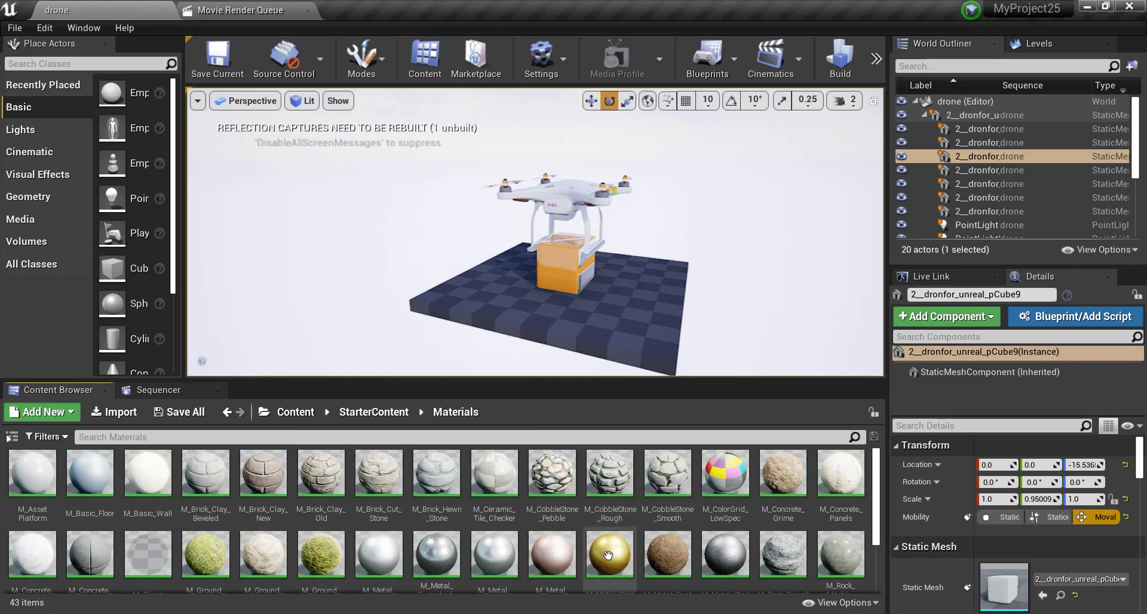
# Apply M_Metal_Gold to the box and M_Tech_Hex_Tile_Pulse to the checkered platform
pyautogui.moveTo(608, 556); pyautogui.dragTo(555, 285)
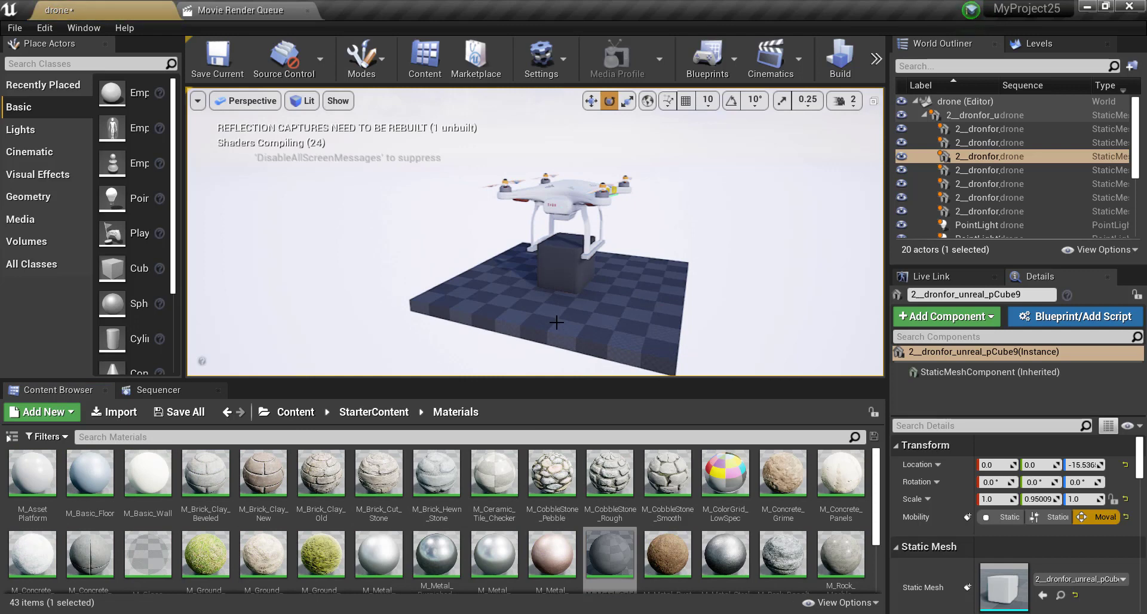
pyautogui.scroll(3, 557, 322)
pyautogui.scroll(3, 556, 322)
pyautogui.scroll(3, 557, 322)
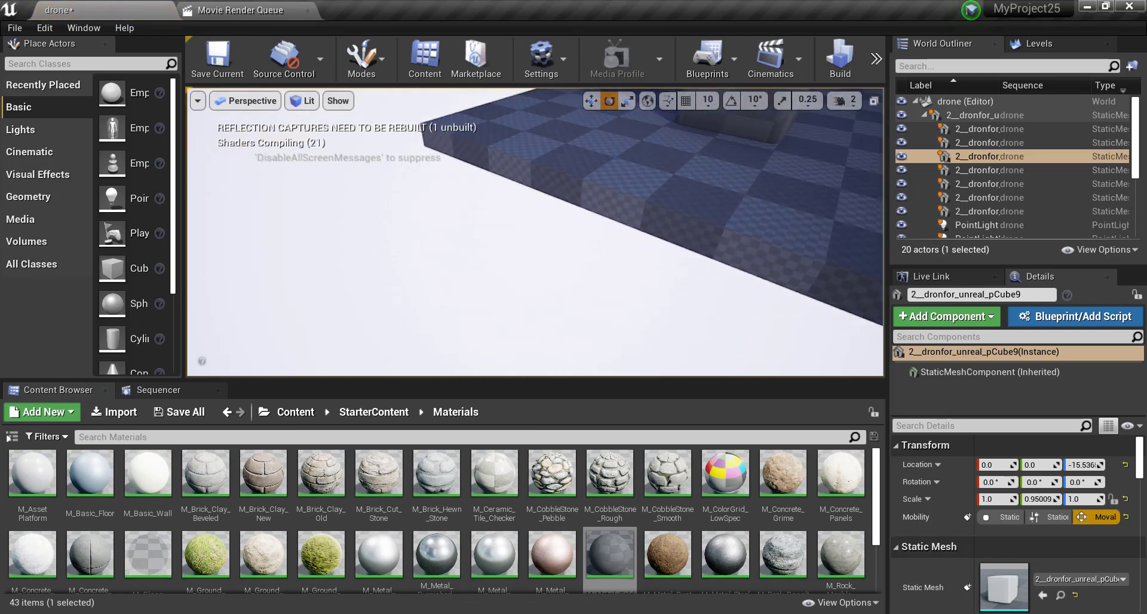
pyautogui.moveTo(506, 323); pyautogui.dragTo(506, 348)
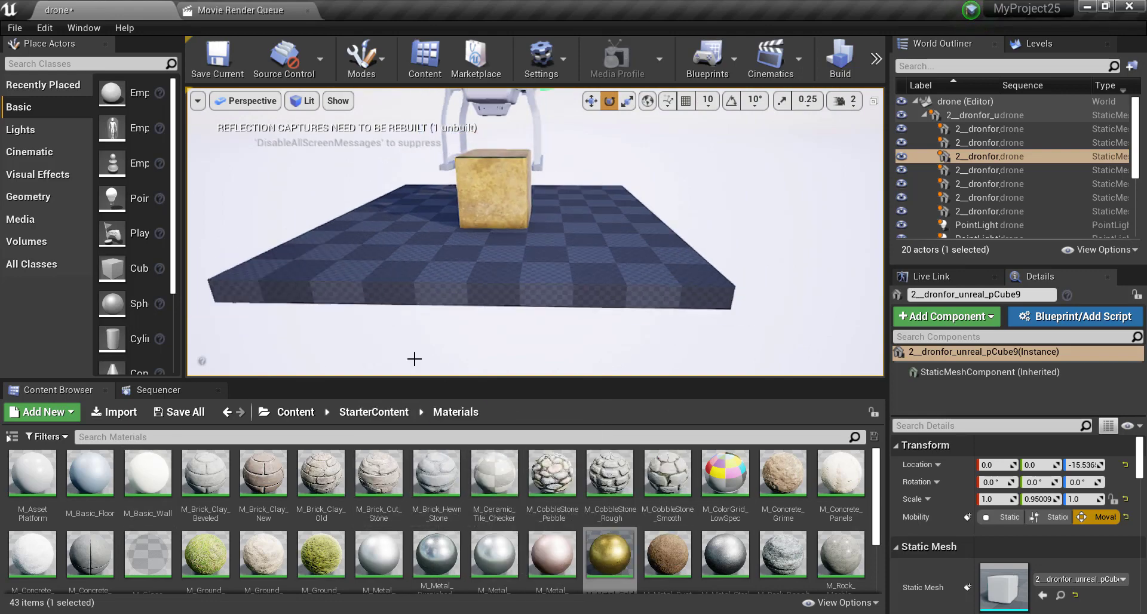
pyautogui.scroll(-1, 538, 526)
pyautogui.scroll(-1, 599, 529)
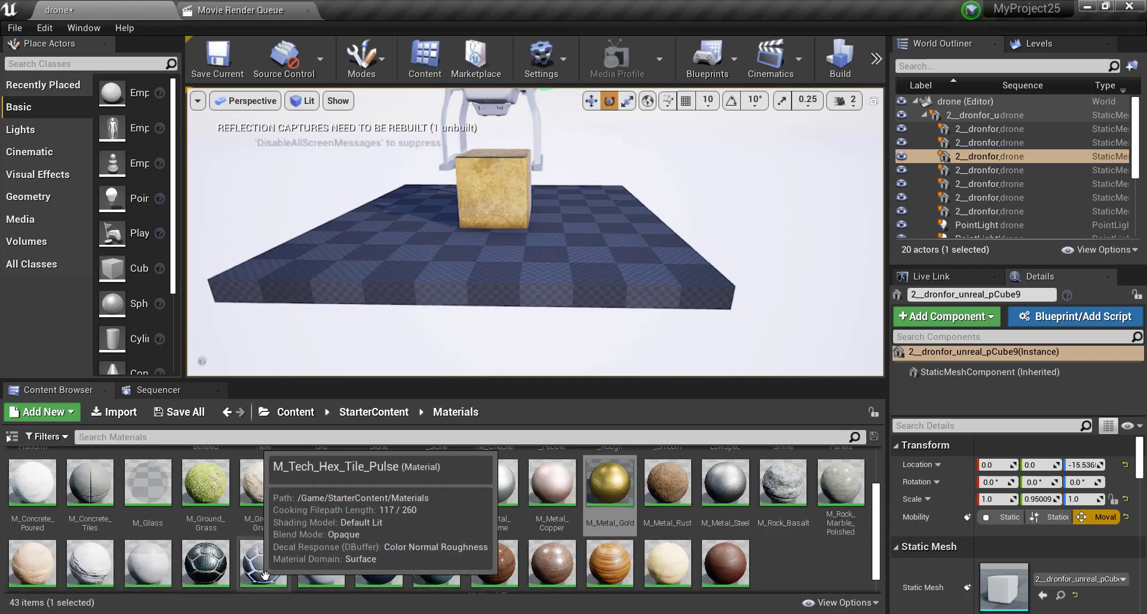
pyautogui.moveTo(260, 568); pyautogui.dragTo(513, 314)
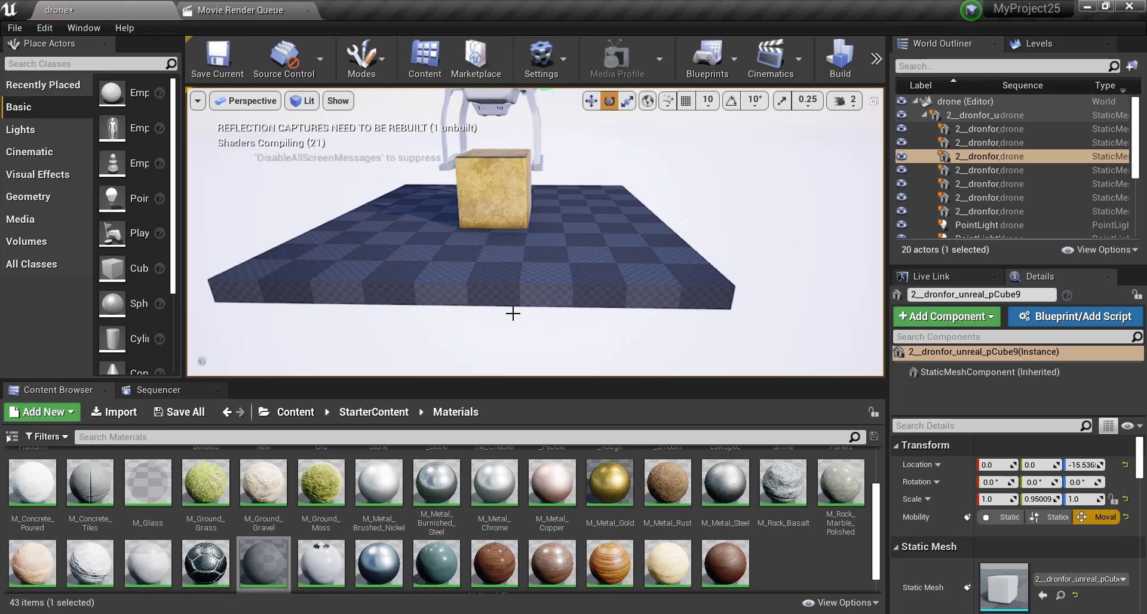
# Apply M_Tech_Hex_Tile_Pulse to the drone's rotors and one side section
pyautogui.moveTo(512, 310)
pyautogui.mouseDown(button='right')
pyautogui.moveTo(496, 321)
pyautogui.moveTo(478, 293)
pyautogui.moveTo(478, 335)
pyautogui.moveTo(493, 287)
pyautogui.mouseUp(button='right')
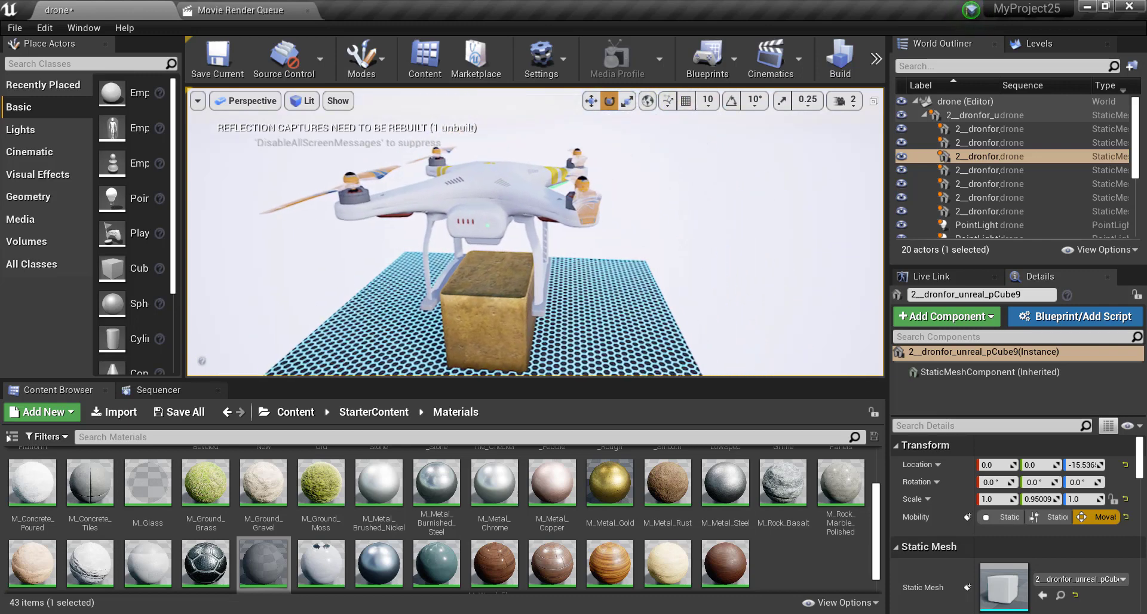
pyautogui.moveTo(560, 347); pyautogui.dragTo(591, 347, button='right')
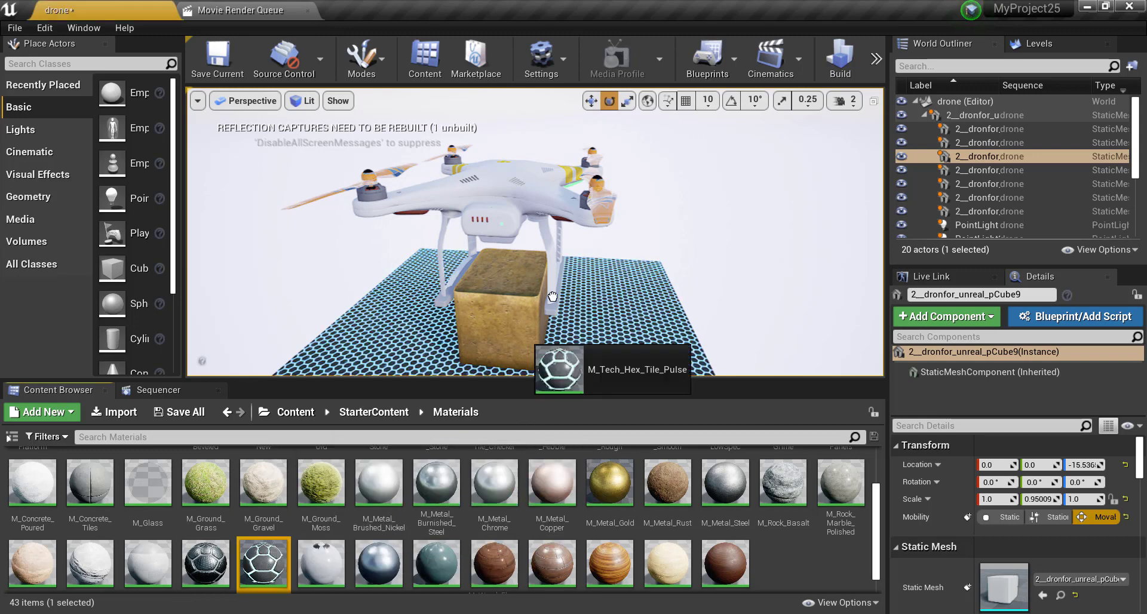
pyautogui.moveTo(265, 564); pyautogui.dragTo(598, 206)
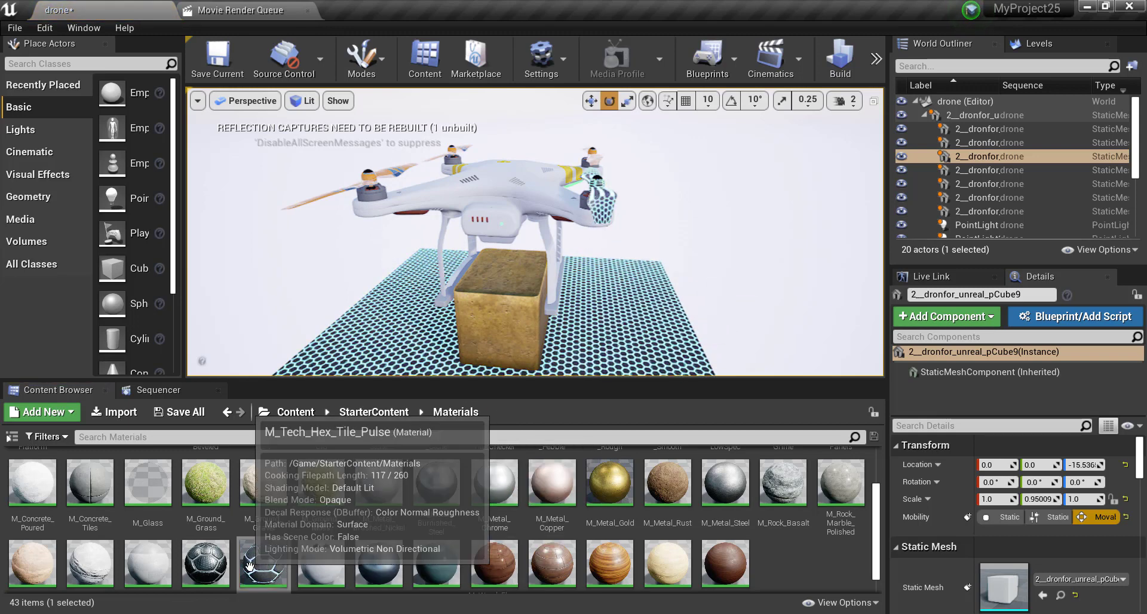
pyautogui.moveTo(264, 562); pyautogui.dragTo(343, 192)
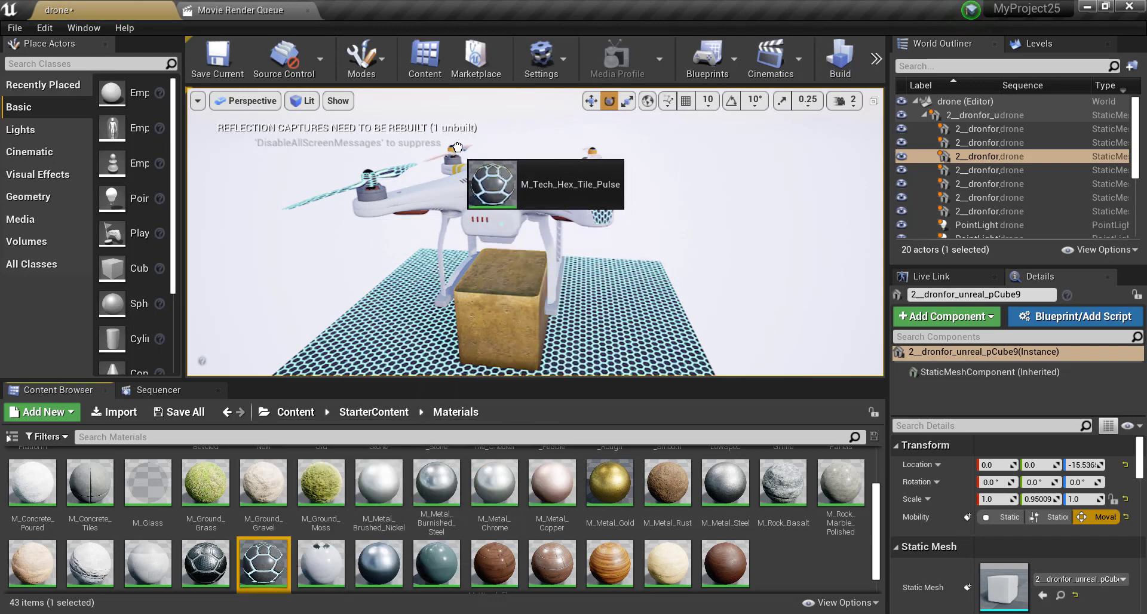
pyautogui.moveTo(283, 560); pyautogui.dragTo(467, 158)
pyautogui.moveTo(273, 556); pyautogui.dragTo(595, 182)
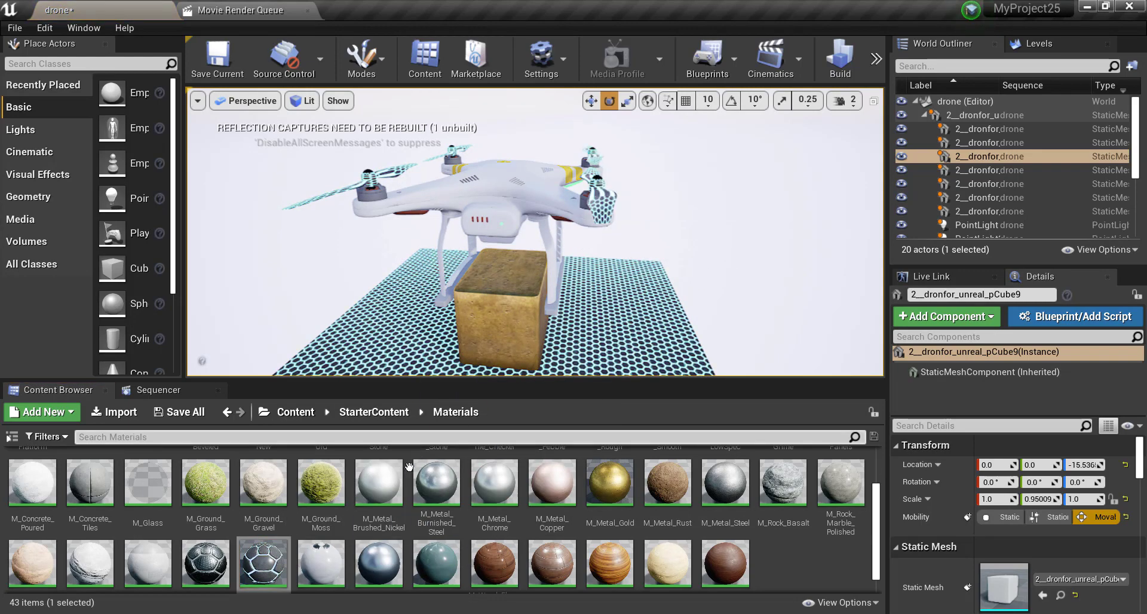
# Play the drone flight to frame 0094, rewind to start, and return to StarterContent/Materials
pyautogui.click(166, 391)
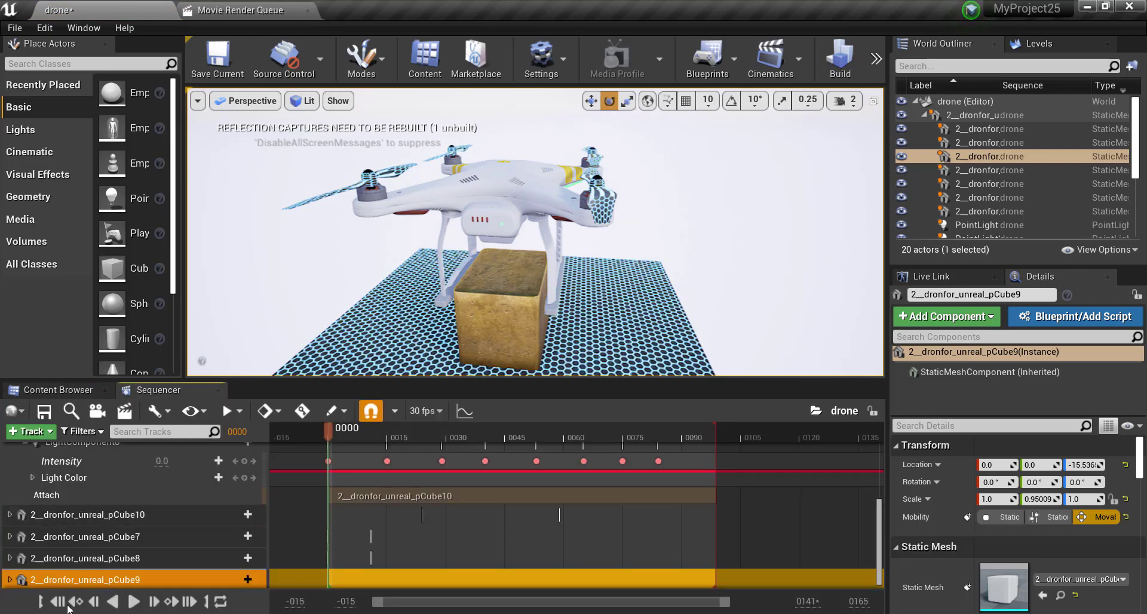
pyautogui.click(133, 602)
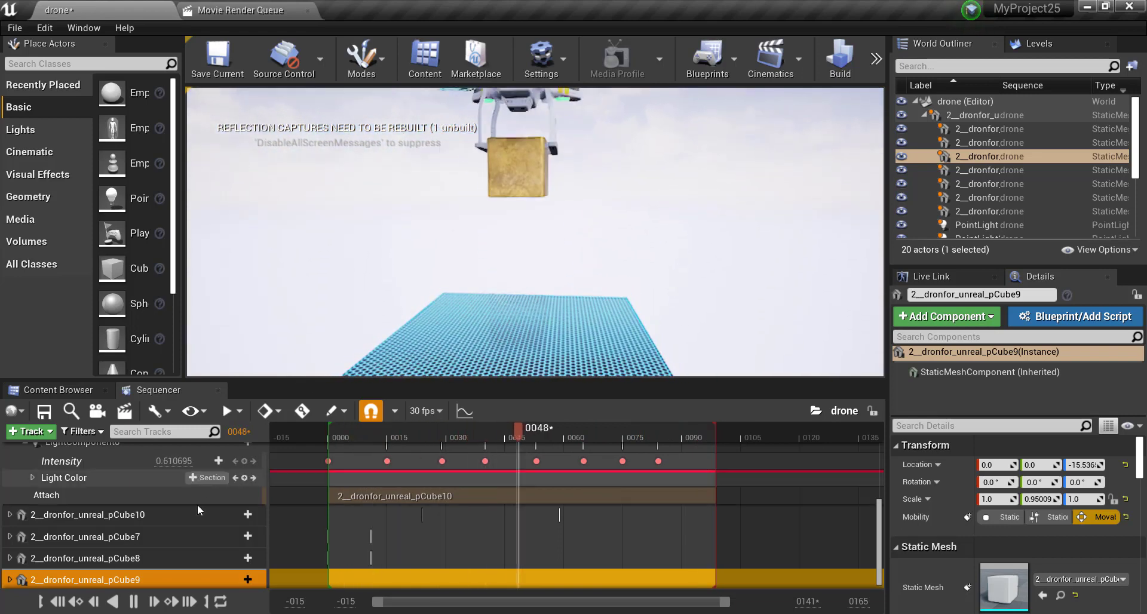
pyautogui.click(133, 602)
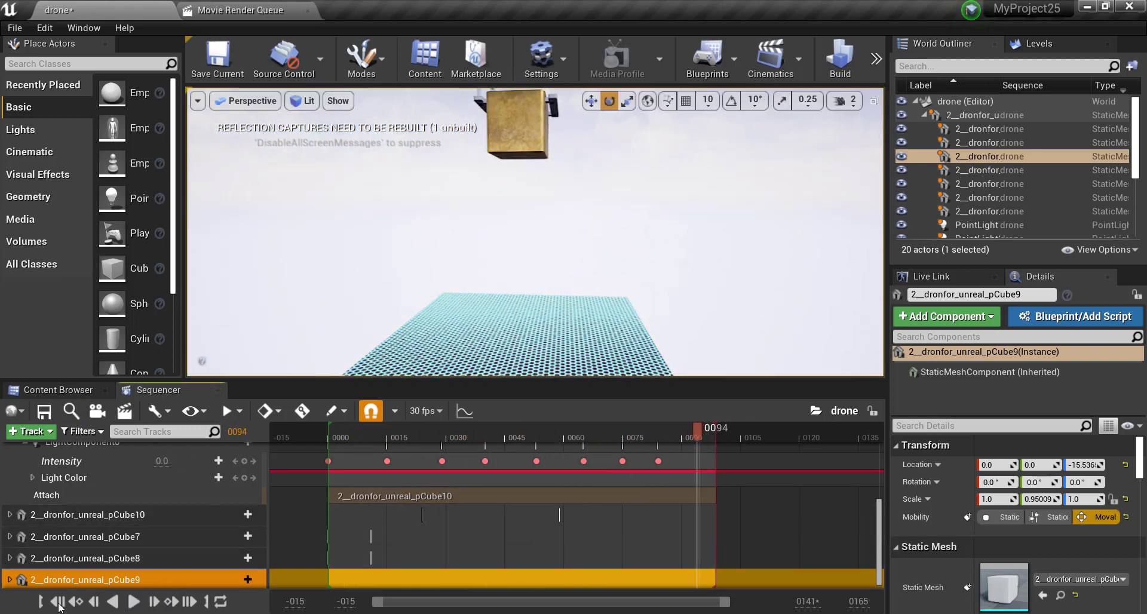
pyautogui.click(59, 604)
pyautogui.click(73, 392)
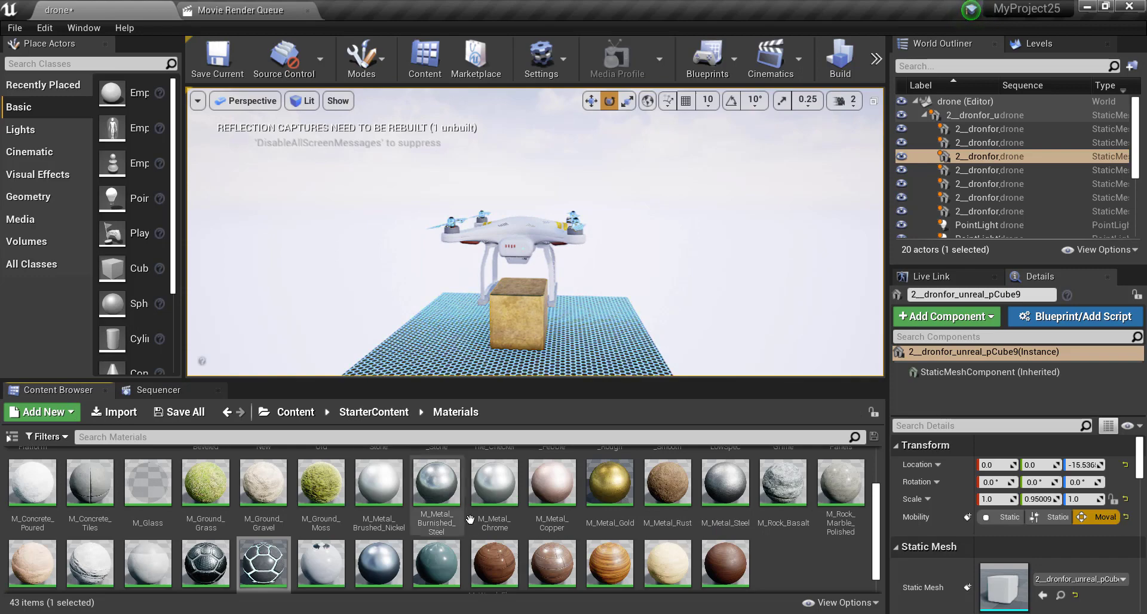
# Drag M_AssetPlatform onto each drone propeller, replacing the hex tile pattern
pyautogui.scroll(2, 556, 505)
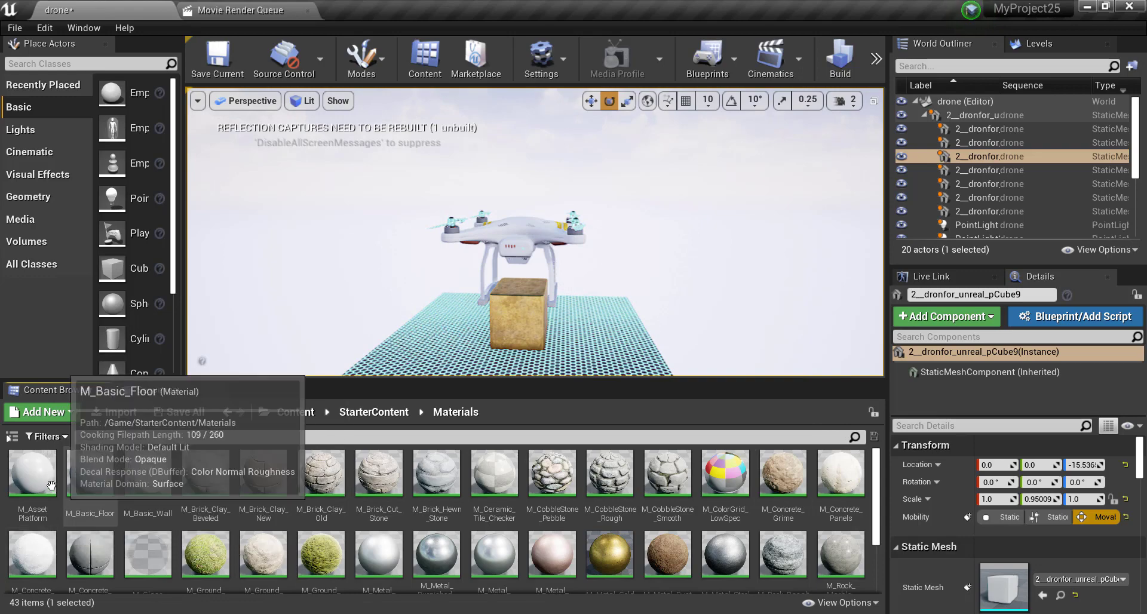
pyautogui.moveTo(32, 474)
pyautogui.mouseDown()
pyautogui.moveTo(436, 226)
pyautogui.moveTo(461, 277)
pyautogui.mouseUp()
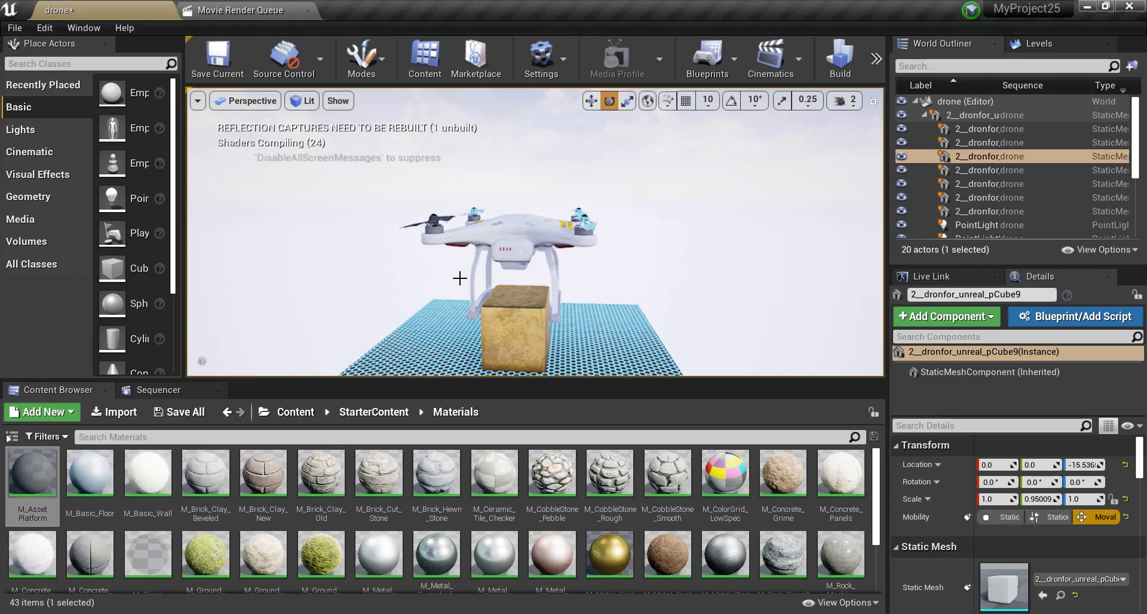
pyautogui.moveTo(461, 277); pyautogui.dragTo(436, 280, button='right')
pyautogui.moveTo(32, 474); pyautogui.dragTo(421, 224)
pyautogui.moveTo(54, 480); pyautogui.dragTo(620, 232)
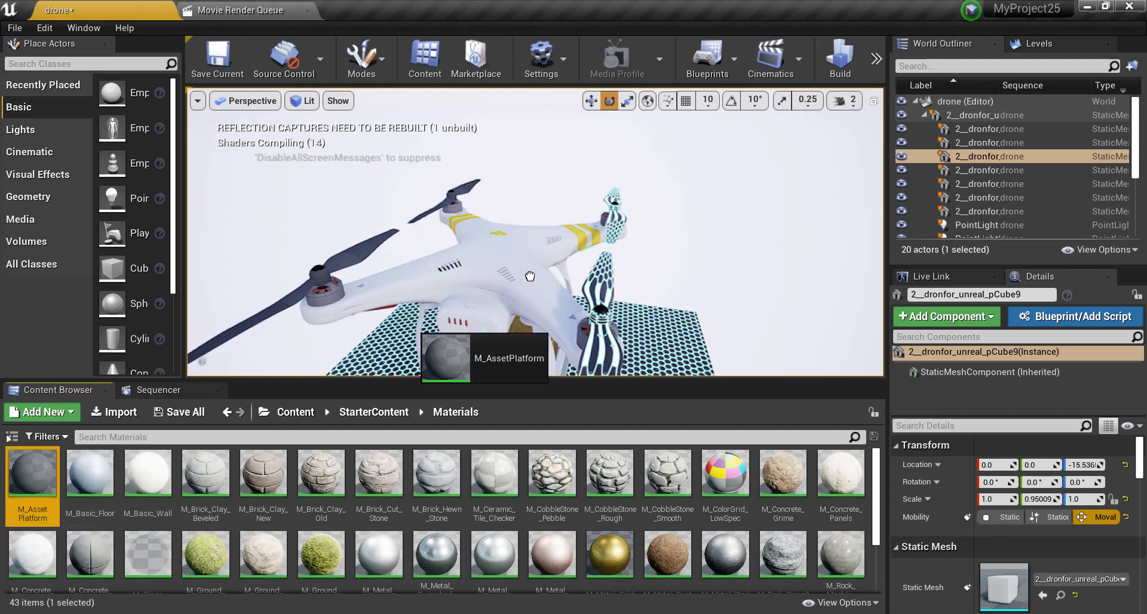
pyautogui.moveTo(32, 475); pyautogui.dragTo(598, 335)
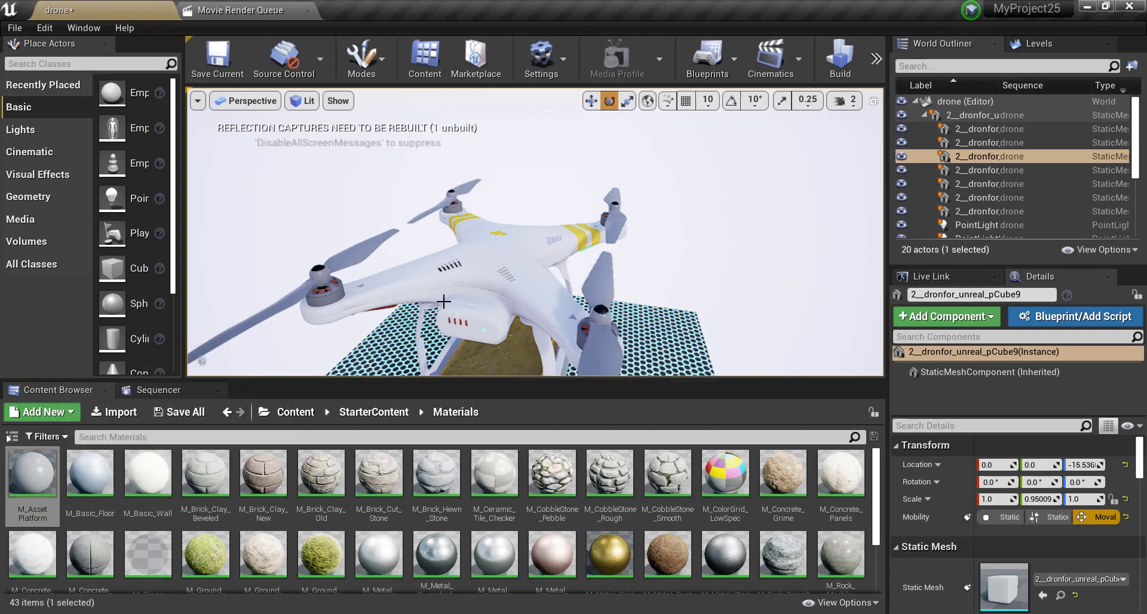
pyautogui.scroll(-3, 444, 301)
pyautogui.click(158, 390)
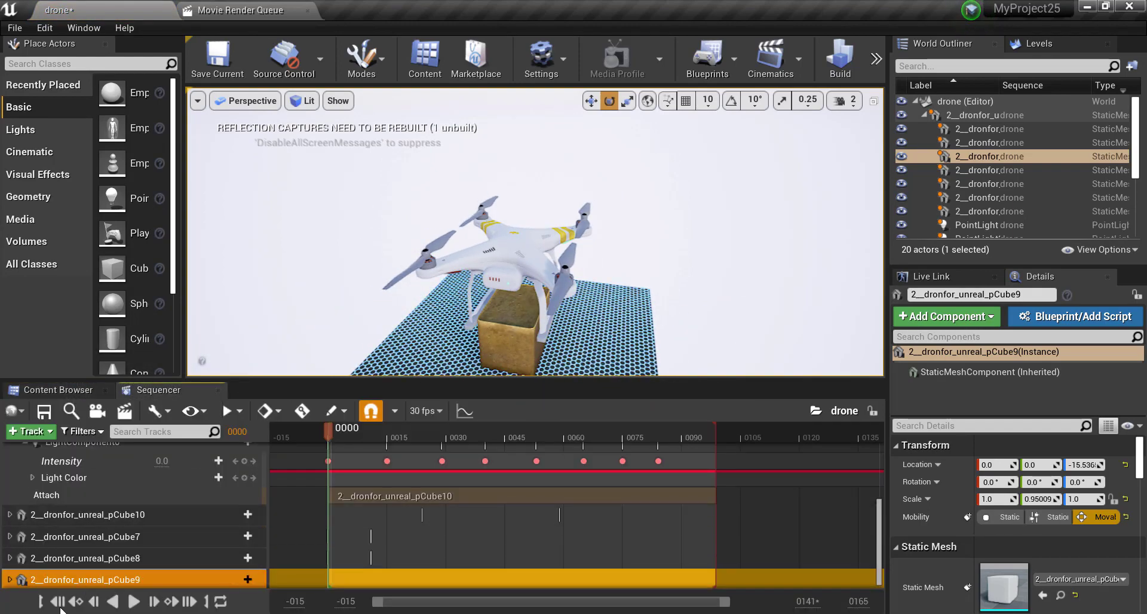
# Play to check the propellers, then give the ground plane the blue M_Basic_Floor material
pyautogui.click(134, 602)
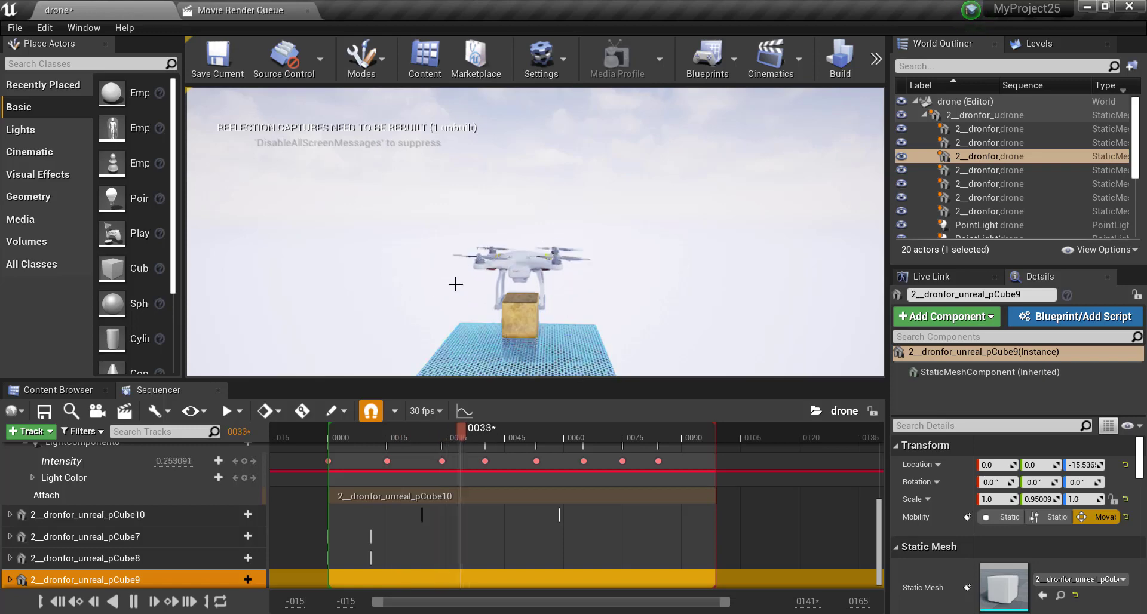
pyautogui.click(141, 602)
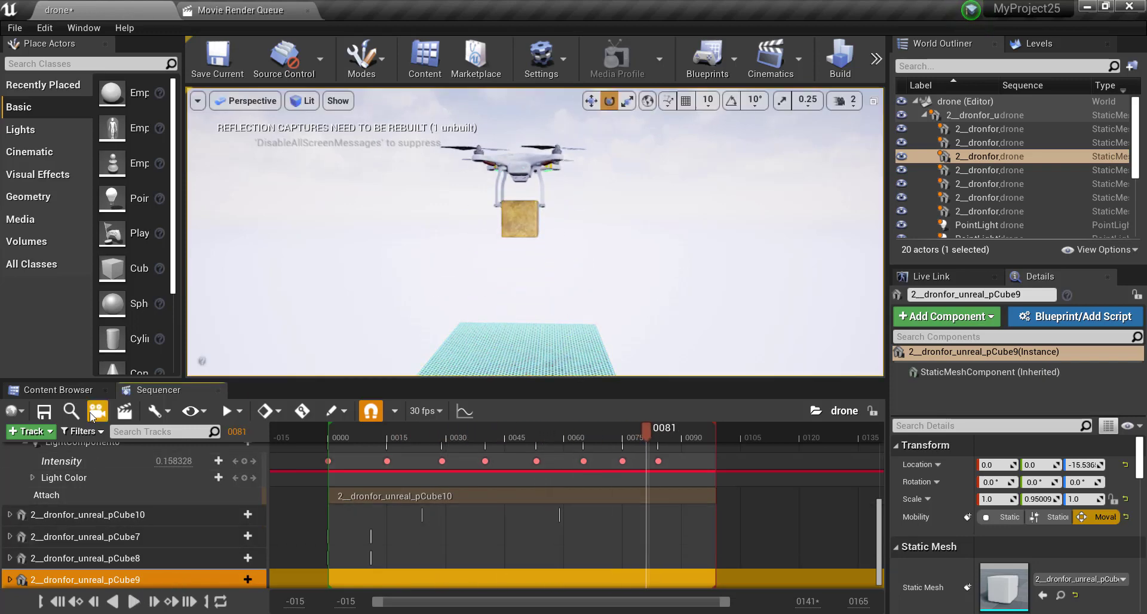
pyautogui.click(58, 390)
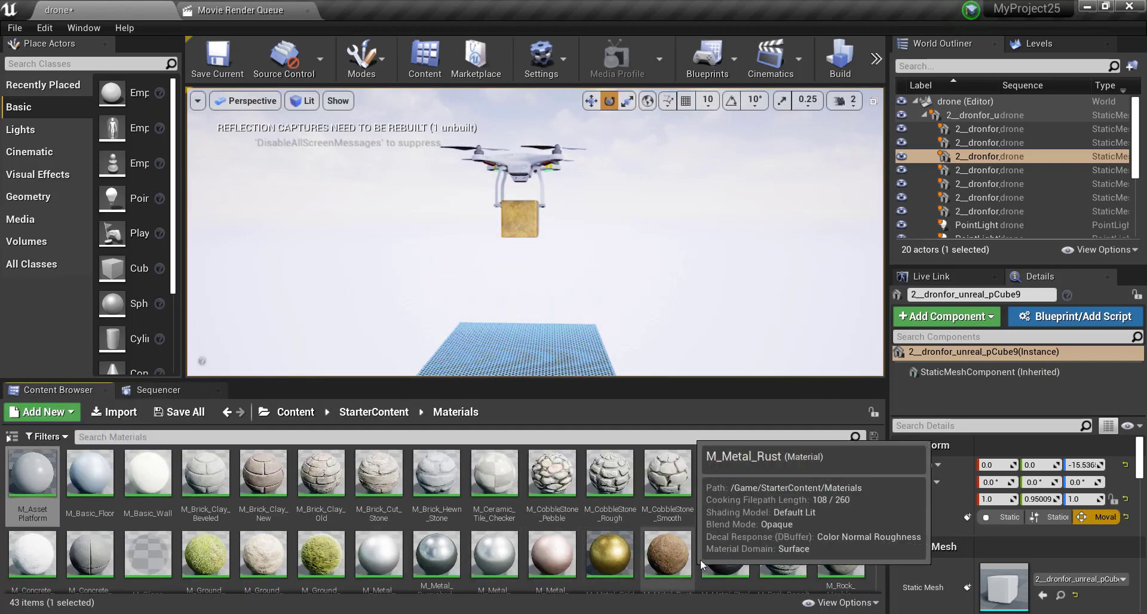
pyautogui.moveTo(553, 320)
pyautogui.mouseDown(button='right')
pyautogui.moveTo(554, 347)
pyautogui.moveTo(558, 255)
pyautogui.mouseUp(button='right')
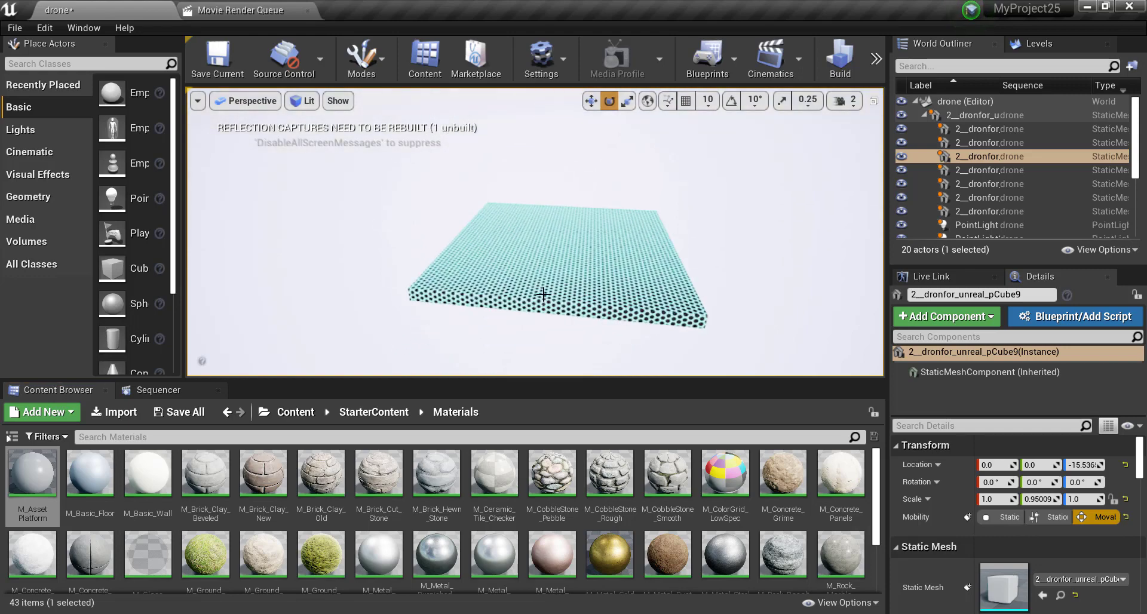
pyautogui.moveTo(90, 475); pyautogui.dragTo(486, 284)
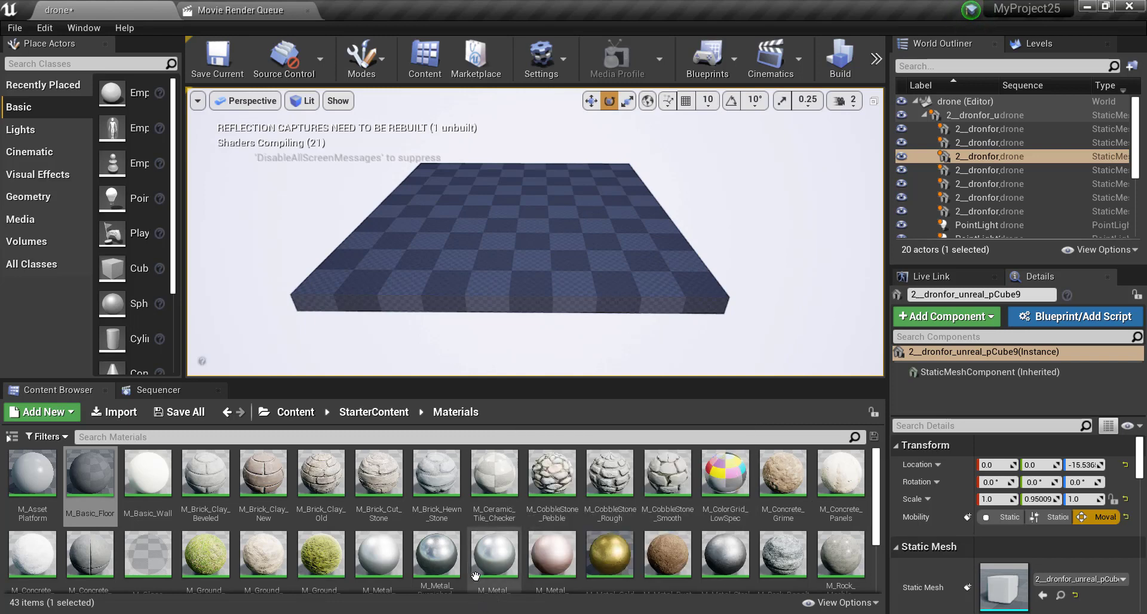
pyautogui.scroll(-2, 755, 539)
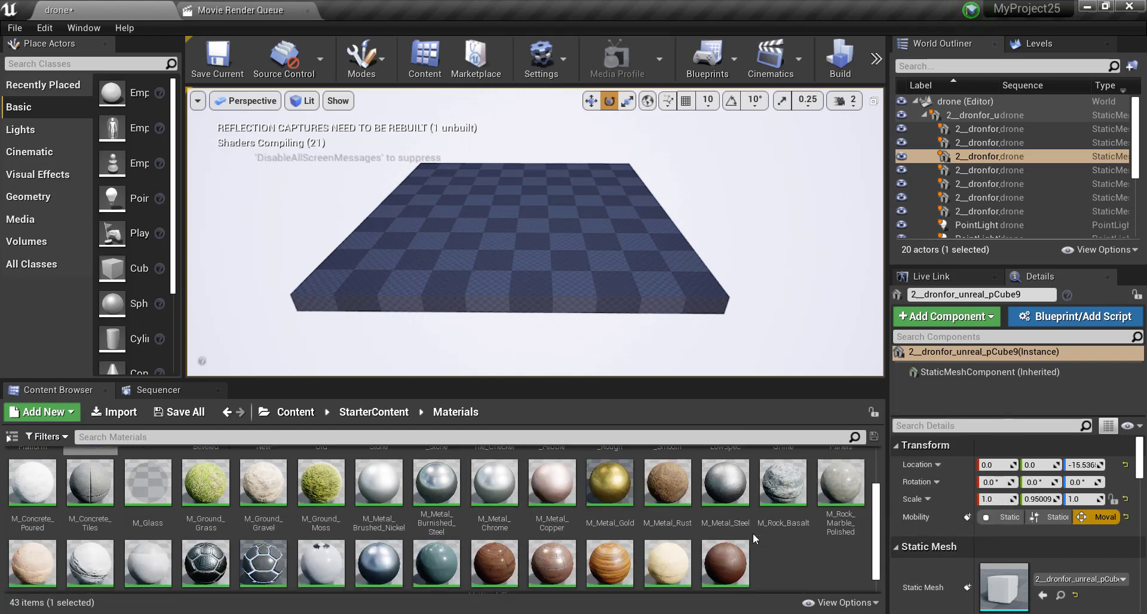
pyautogui.scroll(-1, 754, 539)
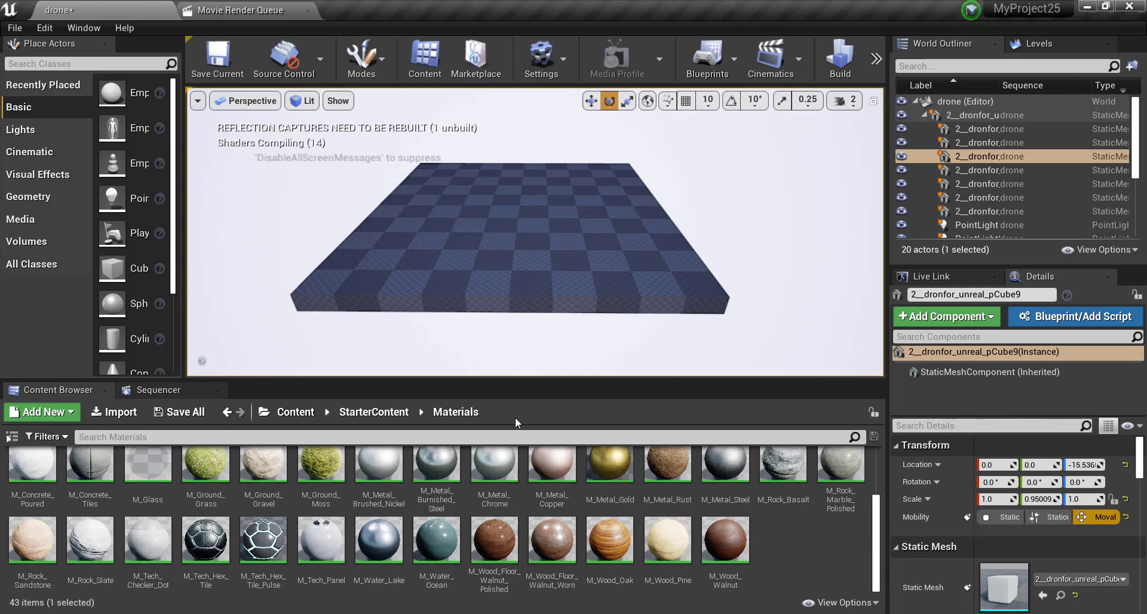
pyautogui.moveTo(579, 172); pyautogui.dragTo(579, 150)
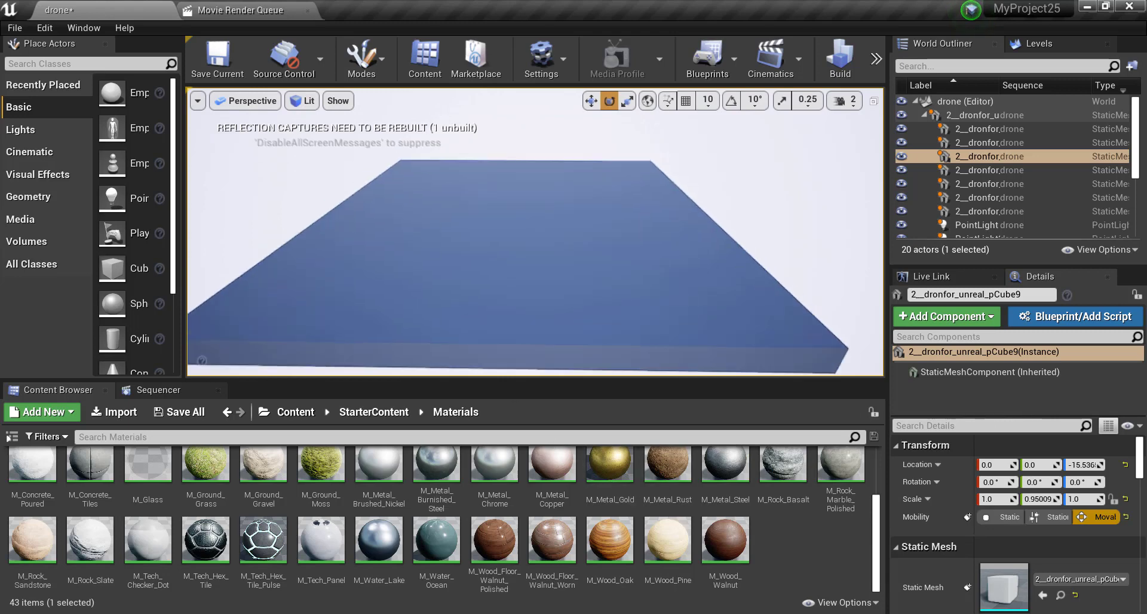
pyautogui.click(159, 390)
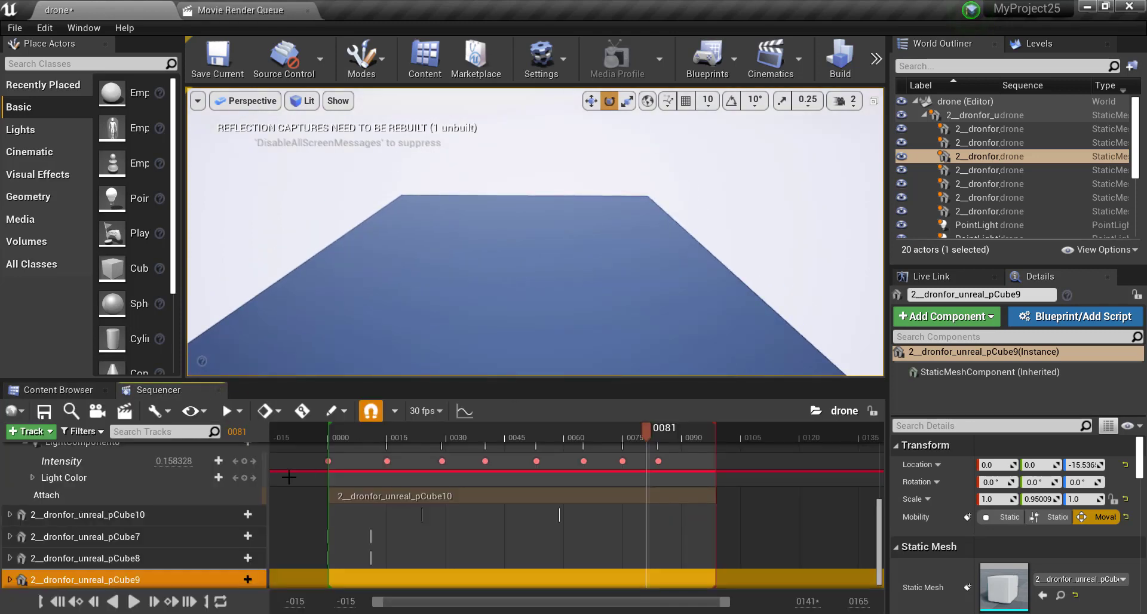
# Scrub the timeline between frames 13 and 20 to watch the lift, then save the level
pyautogui.moveTo(449, 441); pyautogui.dragTo(380, 437)
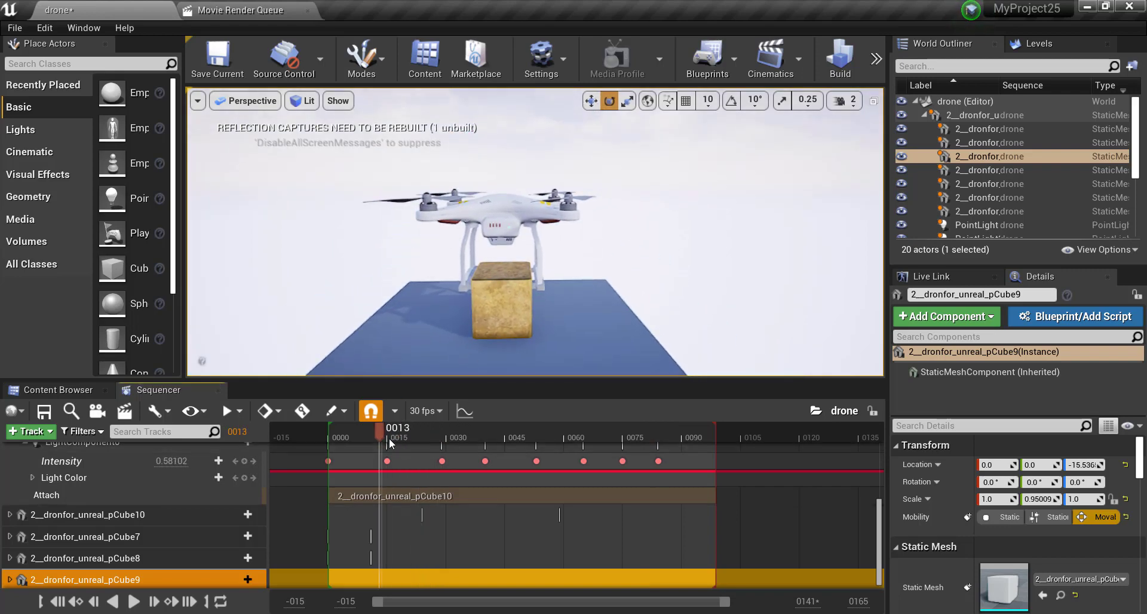
pyautogui.moveTo(379, 436)
pyautogui.mouseDown()
pyautogui.moveTo(546, 432)
pyautogui.moveTo(407, 458)
pyautogui.mouseUp()
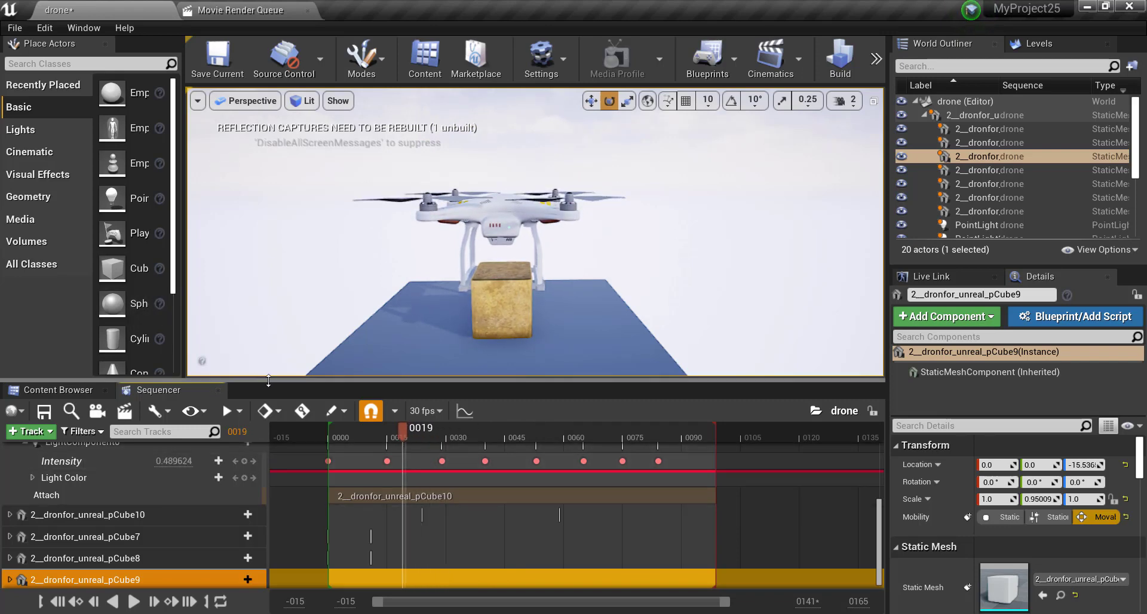
pyautogui.hotkey('ctrl', 's')
pyautogui.hotkey('ctrl', 's')
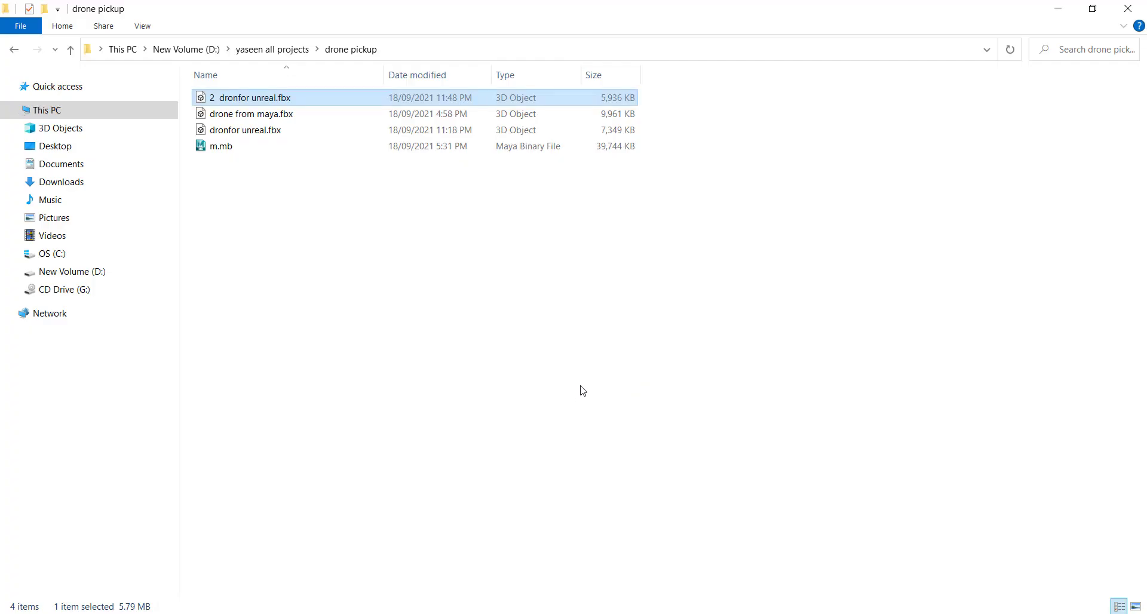
# Refresh the drone pickup folder and open the m.mb scene in Maya 2018
pyautogui.click(581, 386)
pyautogui.rightClick(459, 378)
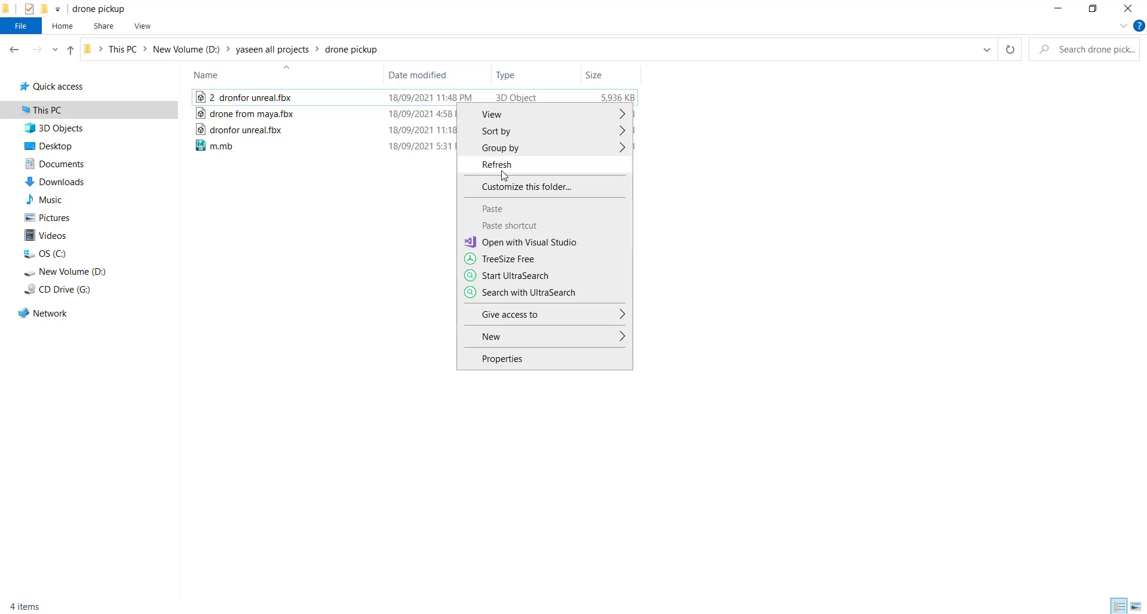
pyautogui.click(503, 172)
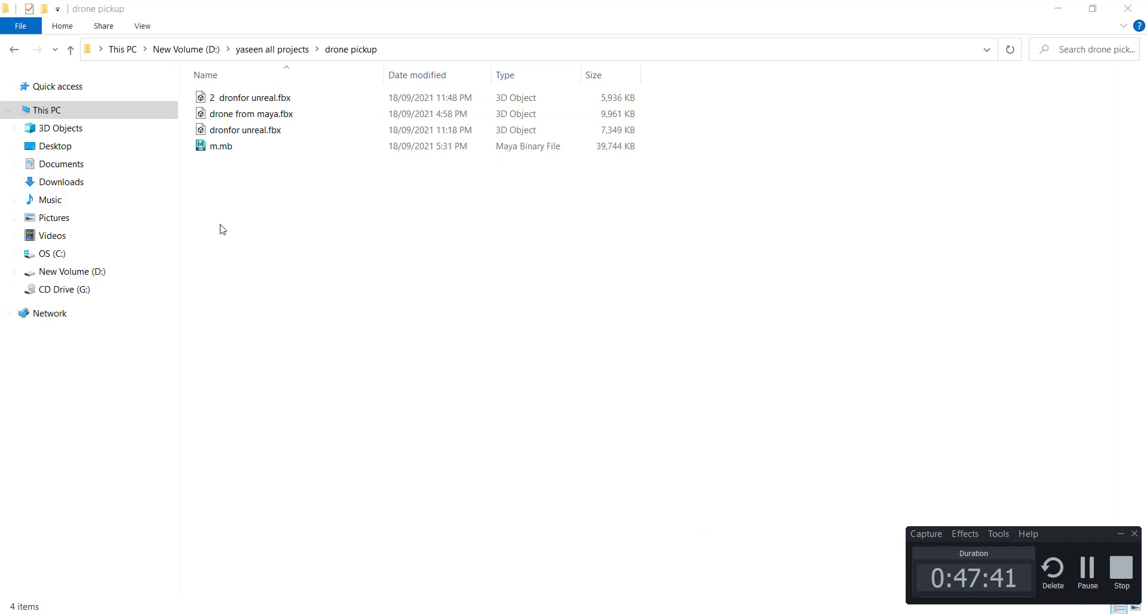
pyautogui.doubleClick(218, 150)
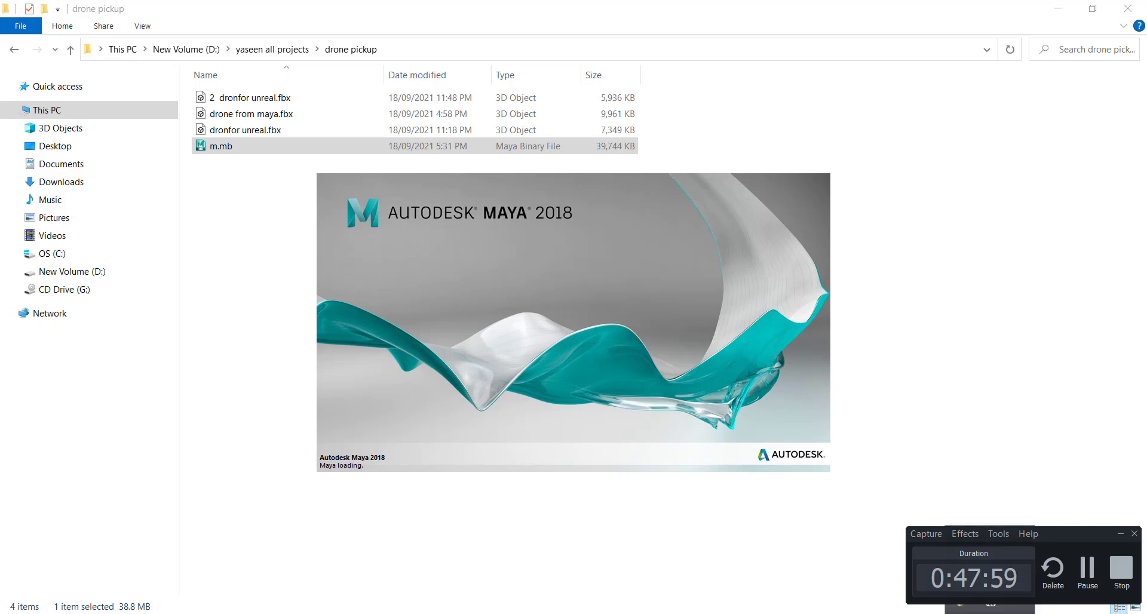
pyautogui.moveTo(1052, 535); pyautogui.dragTo(1081, 474)
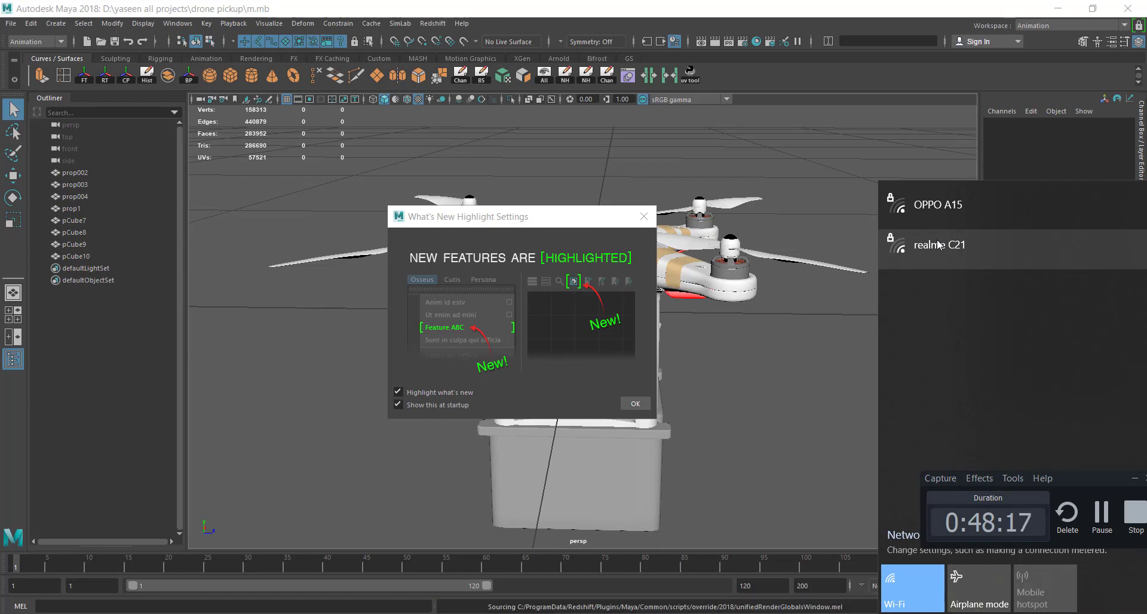
# Dismiss the What's New notice and select the box mesh pCube9 in object mode
pyautogui.click(632, 404)
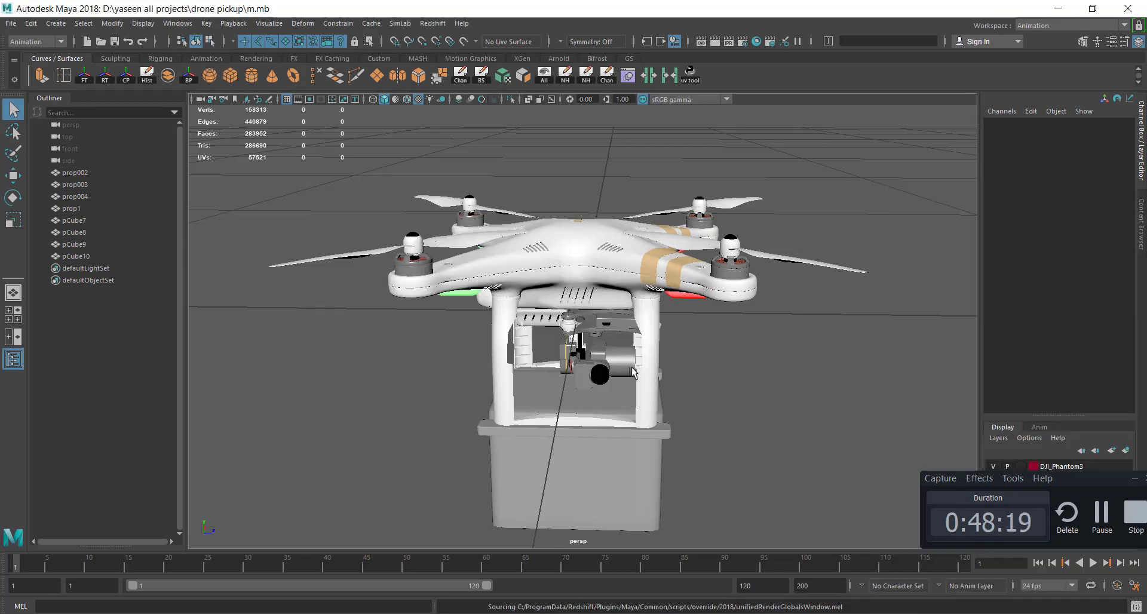
pyautogui.click(570, 466)
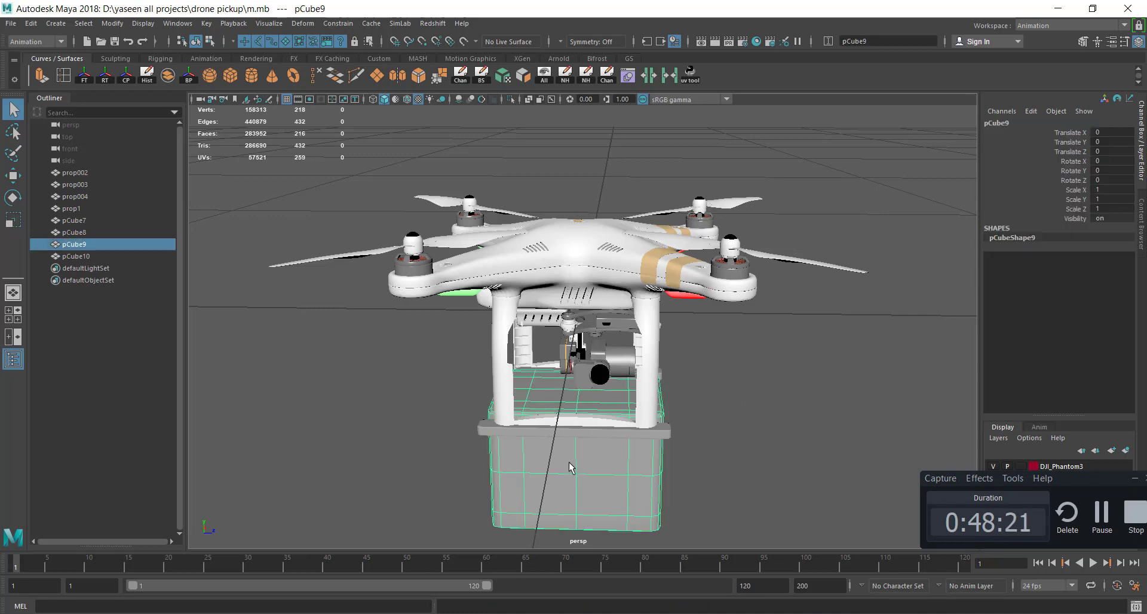
pyautogui.press('3')
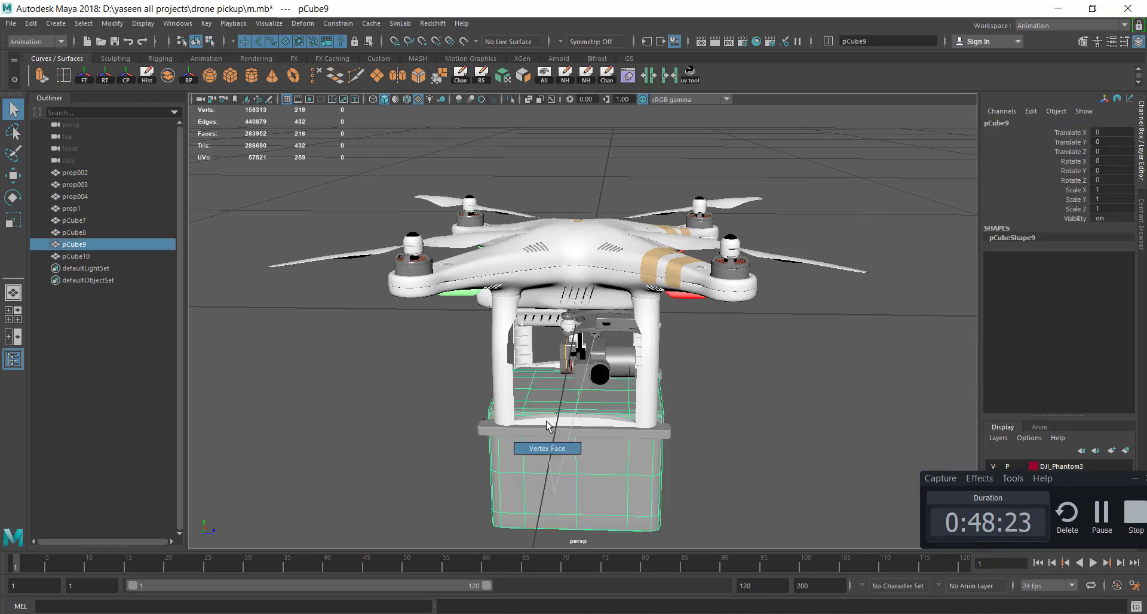
pyautogui.scroll(10, 547, 421)
pyautogui.scroll(-3, 549, 417)
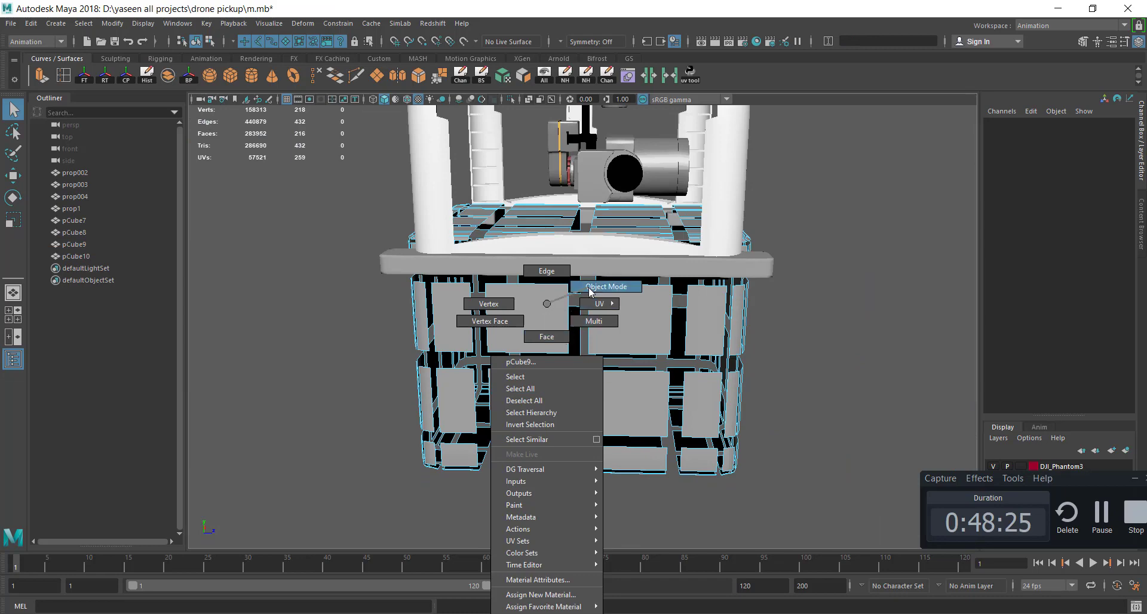
pyautogui.moveTo(547, 307); pyautogui.dragTo(603, 286, button='right')
pyautogui.click(609, 348)
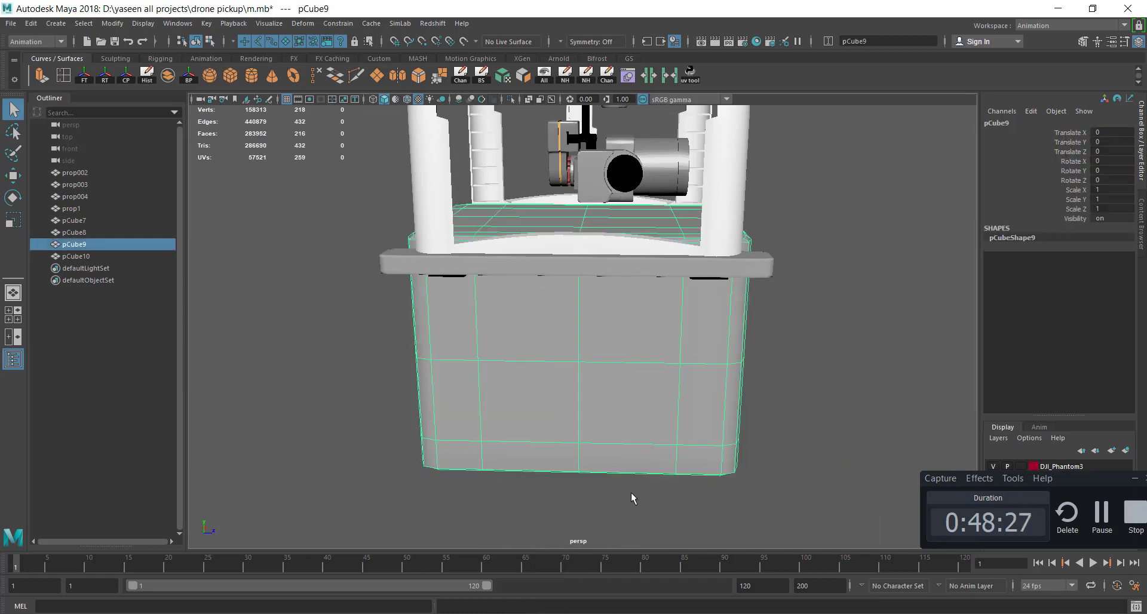
# Connect to the first available Wi-Fi network, then return to Maya
pyautogui.click(990, 613)
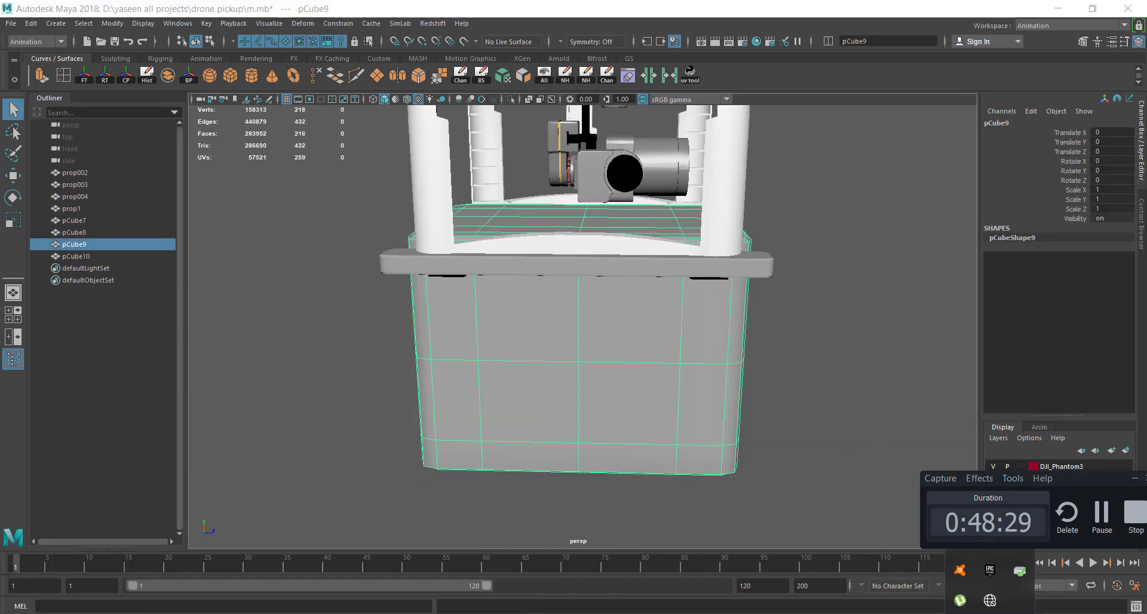
pyautogui.click(991, 600)
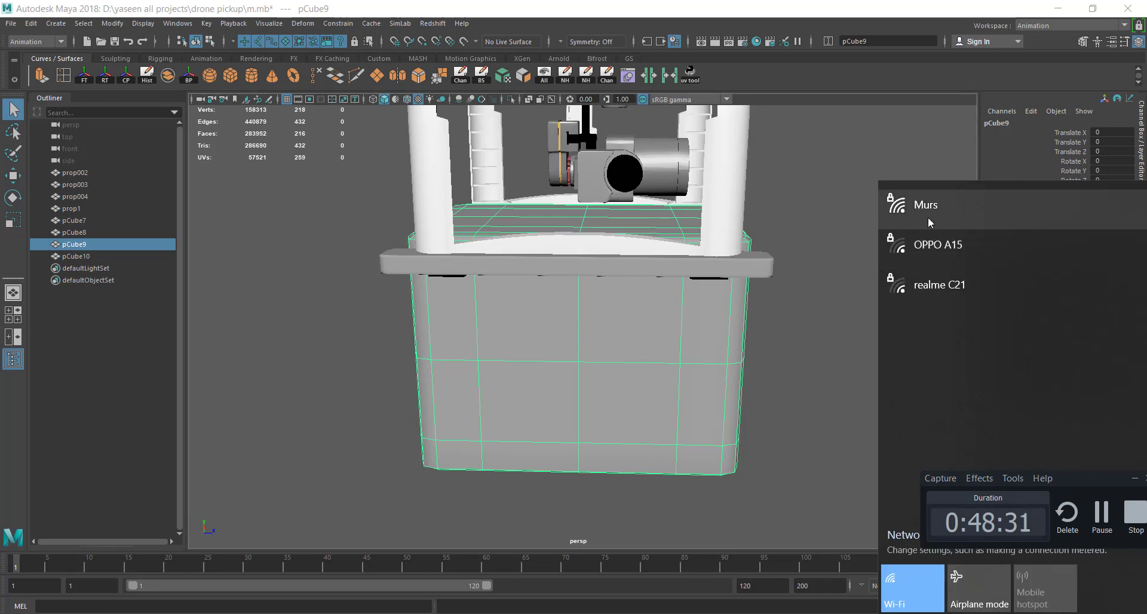
pyautogui.click(929, 222)
pyautogui.click(1082, 273)
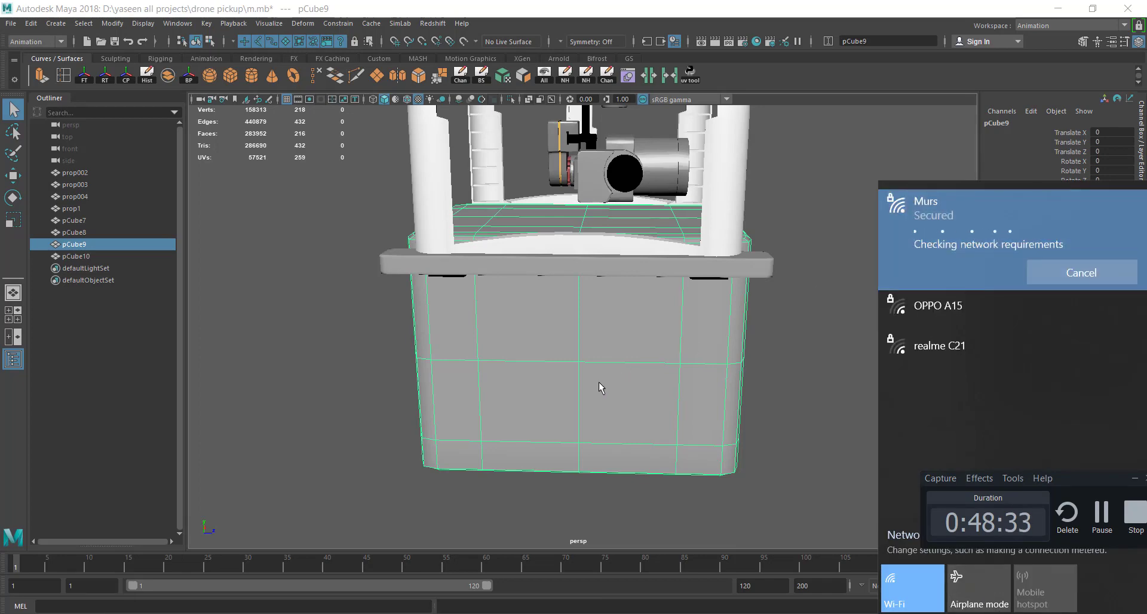
pyautogui.click(676, 363)
# Isolate pCube9 in the perspective view and bring up the menu set list
pyautogui.scroll(1, 660, 362)
pyautogui.scroll(-3, 656, 362)
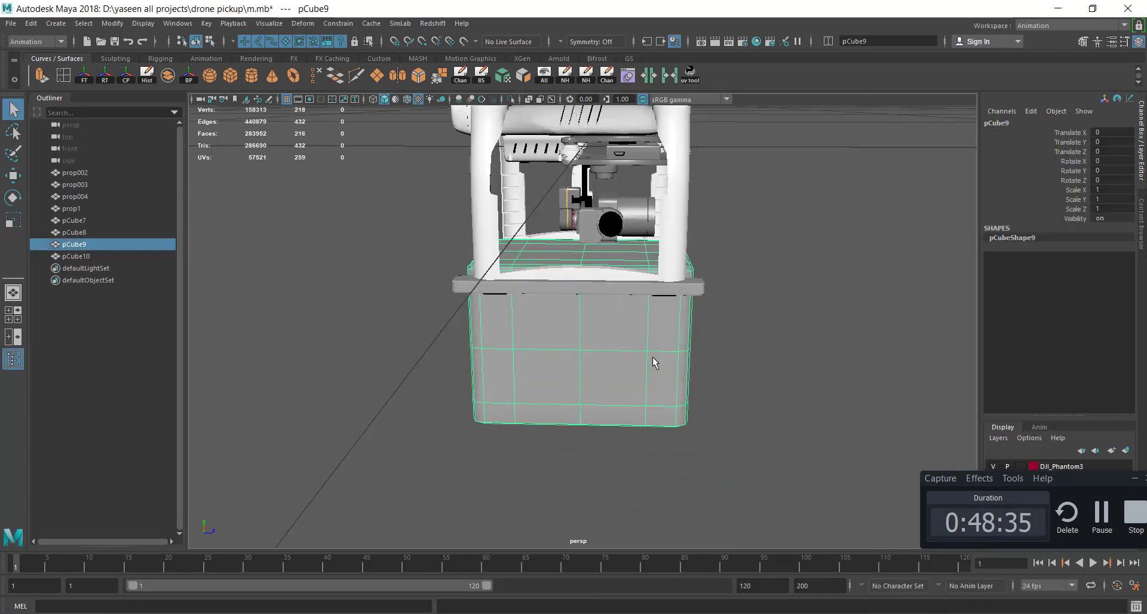
pyautogui.click(510, 100)
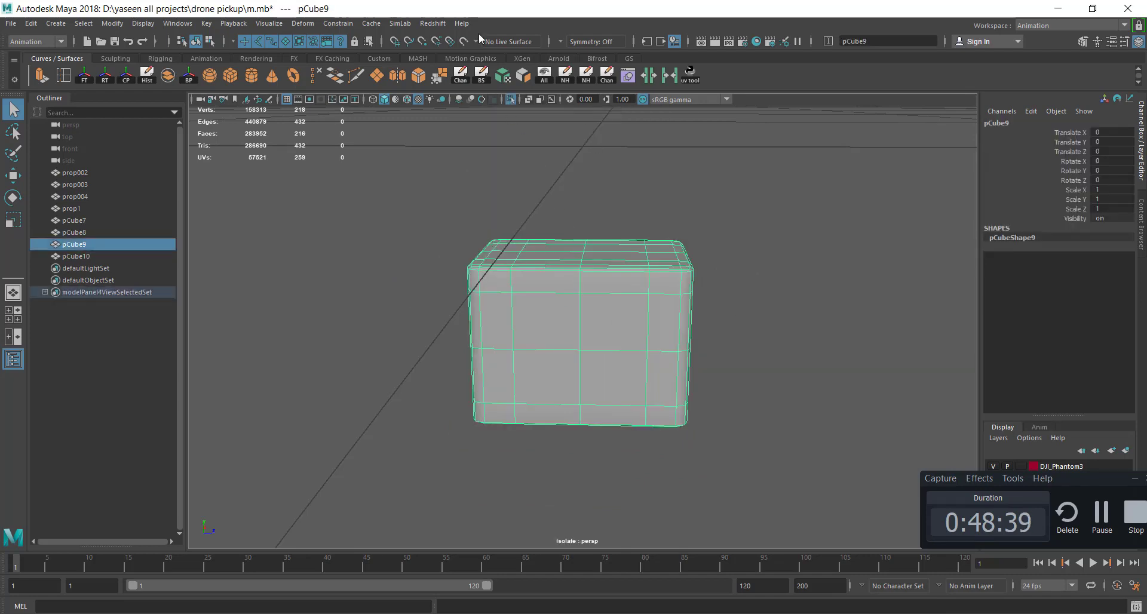
pyautogui.click(37, 42)
# Switch to the Modeling menu set and open the UV Editor without the UV Toolkit
pyautogui.click(28, 55)
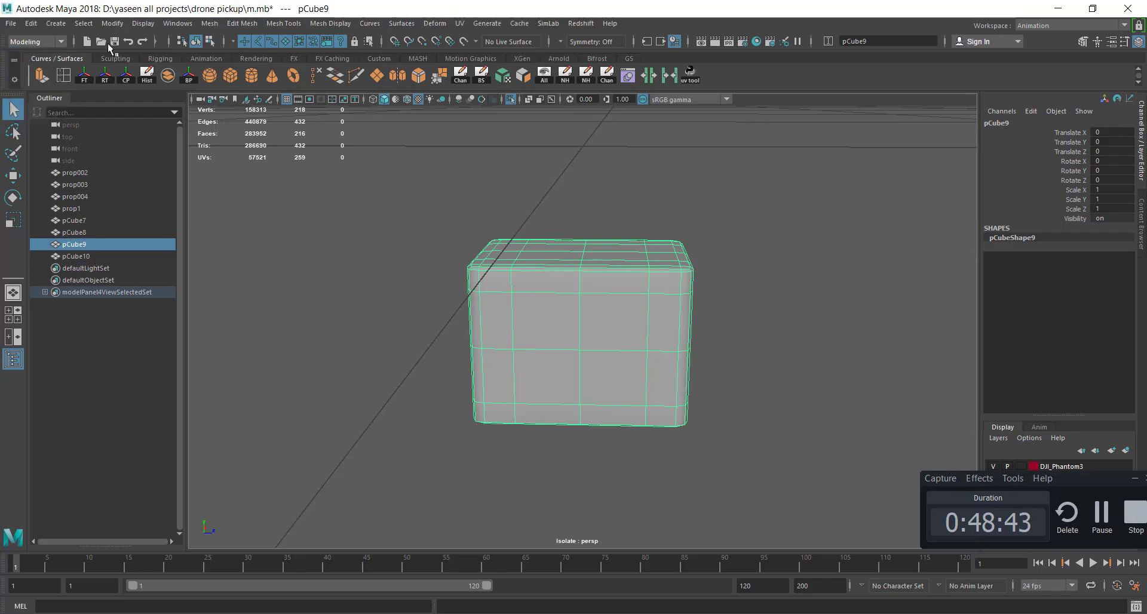
pyautogui.click(459, 23)
pyautogui.click(487, 44)
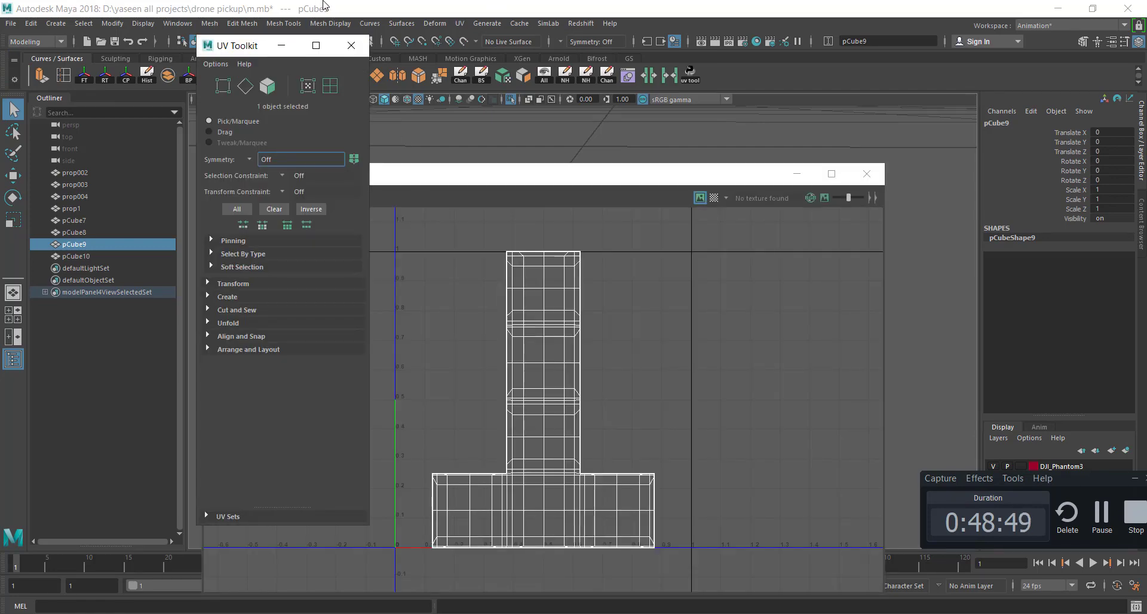
pyautogui.click(351, 46)
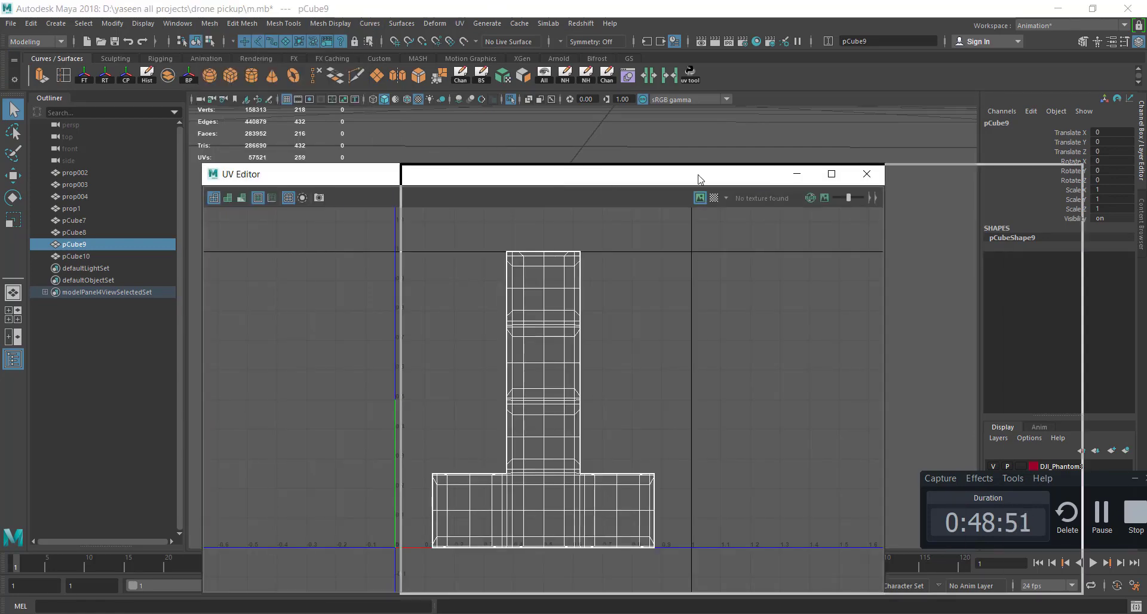
# Move the UV Editor to the right and frame the cube frontally in the viewport
pyautogui.moveTo(391, 174); pyautogui.dragTo(824, 173)
pyautogui.moveTo(587, 264)
pyautogui.keyDown('alt'); pyautogui.mouseDown(button='middle')
pyautogui.moveTo(476, 240)
pyautogui.moveTo(417, 340)
pyautogui.mouseUp(button='middle'); pyautogui.keyUp('alt')
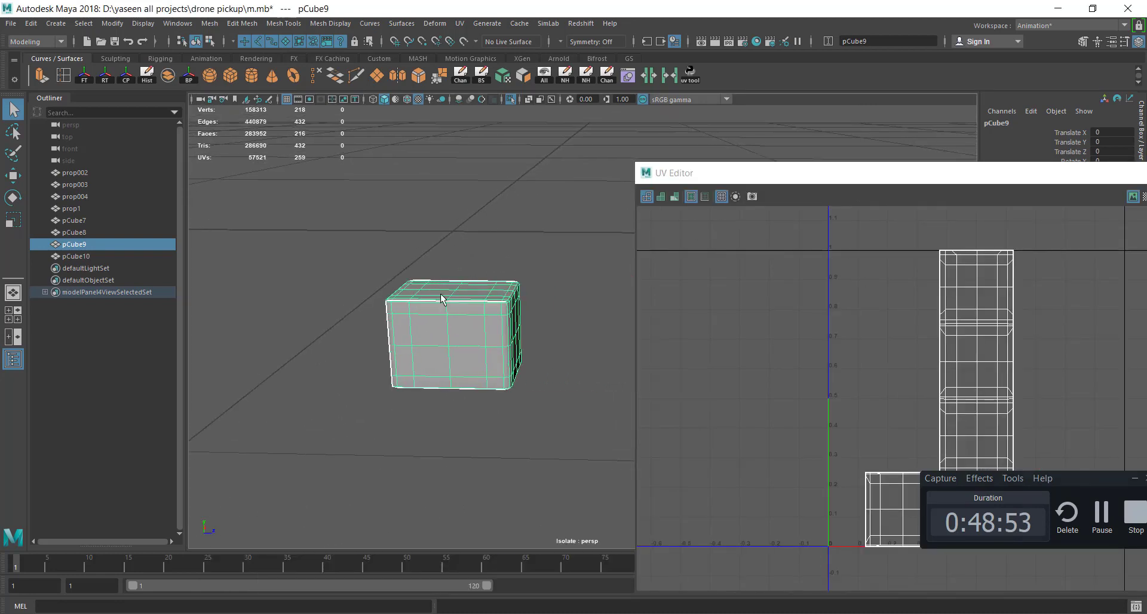
pyautogui.scroll(3, 417, 341)
pyautogui.moveTo(418, 341)
pyautogui.keyDown('alt'); pyautogui.mouseDown()
pyautogui.moveTo(458, 293)
pyautogui.moveTo(440, 323)
pyautogui.mouseUp(); pyautogui.keyUp('alt')
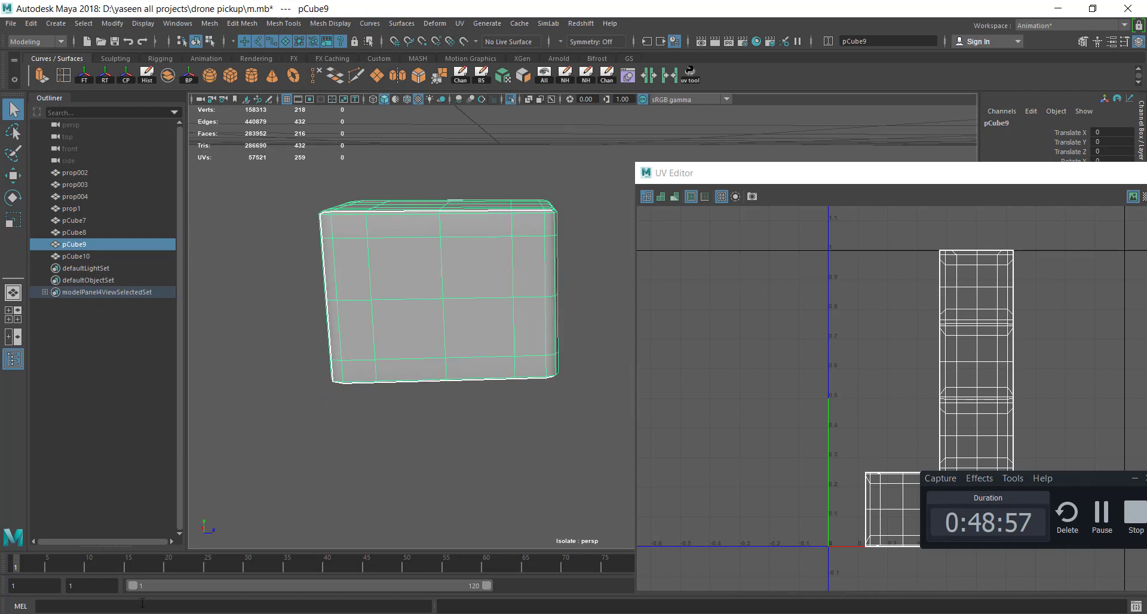
pyautogui.moveTo(160, 613)
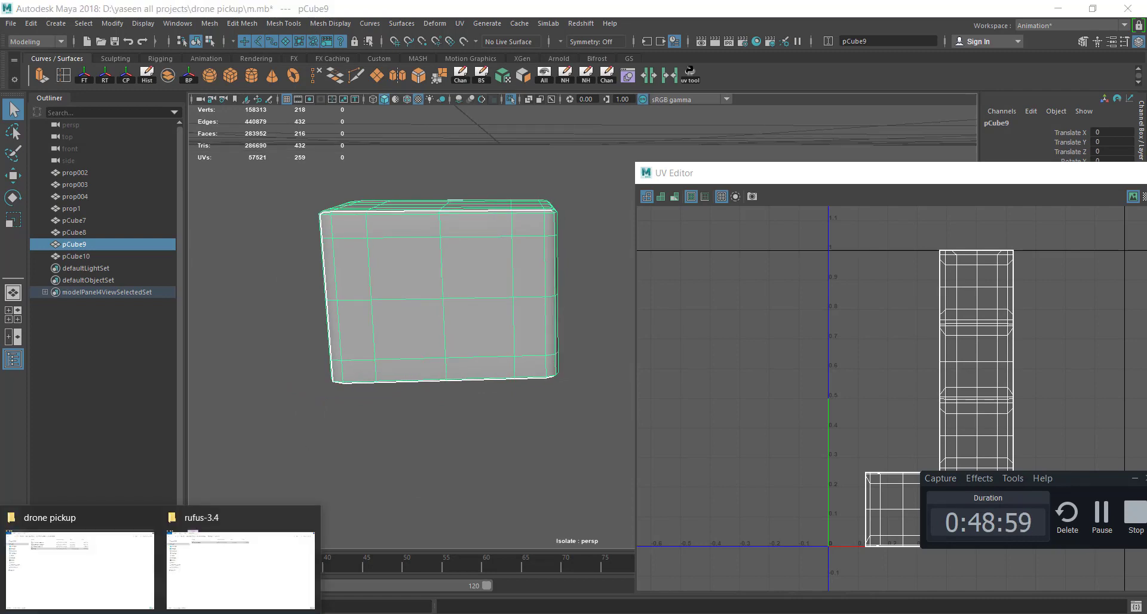
# Launch Firefox and run a Google Images search for 'cotton box uv texture'
pyautogui.press('super')
pyautogui.write('f')
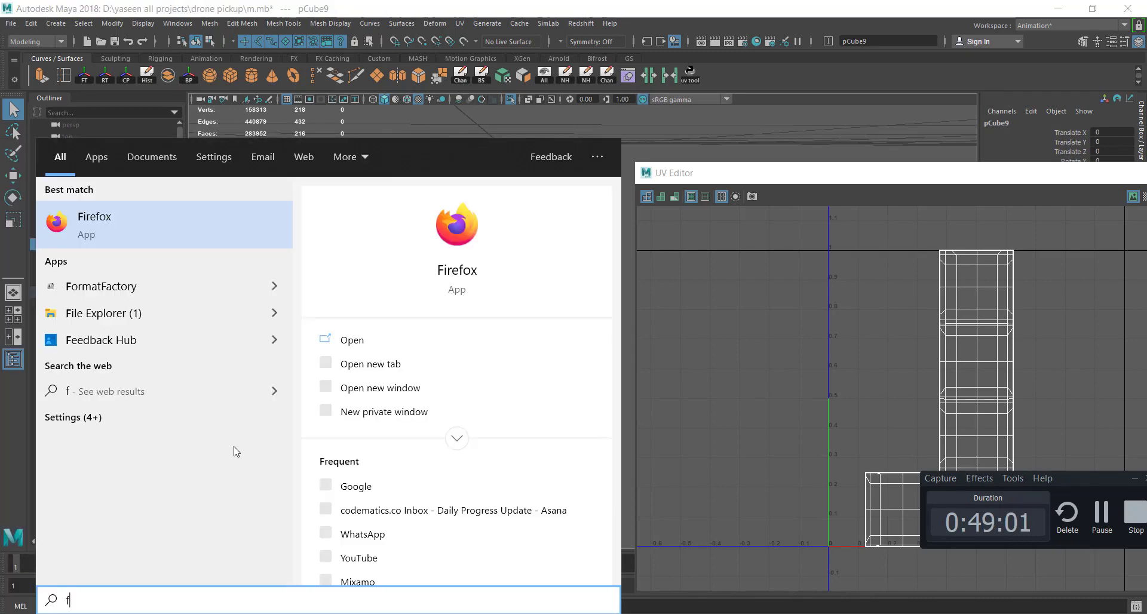
pyautogui.press('Return')
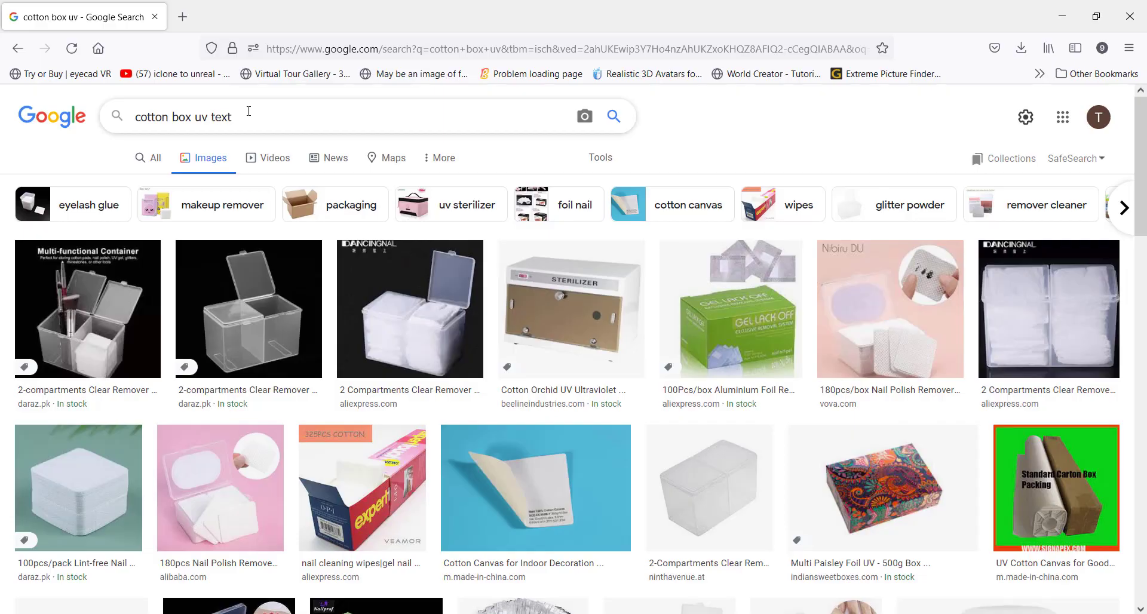
pyautogui.write('ure')
pyautogui.press('Return')
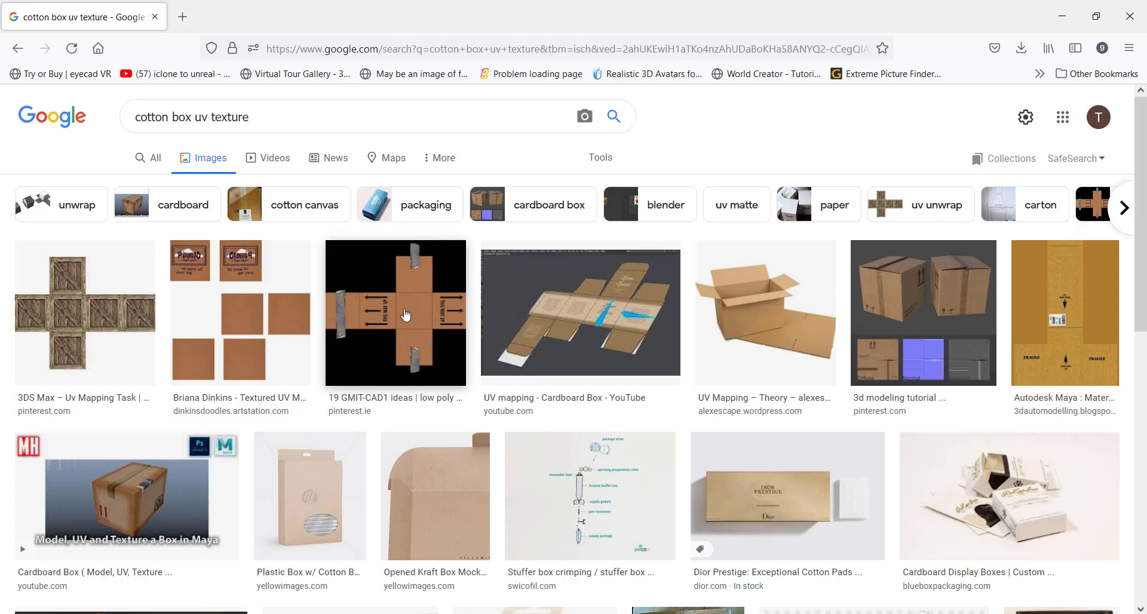
# Preview the THIS WAY UP cardboard box texture and start saving the image
pyautogui.click(1062, 302)
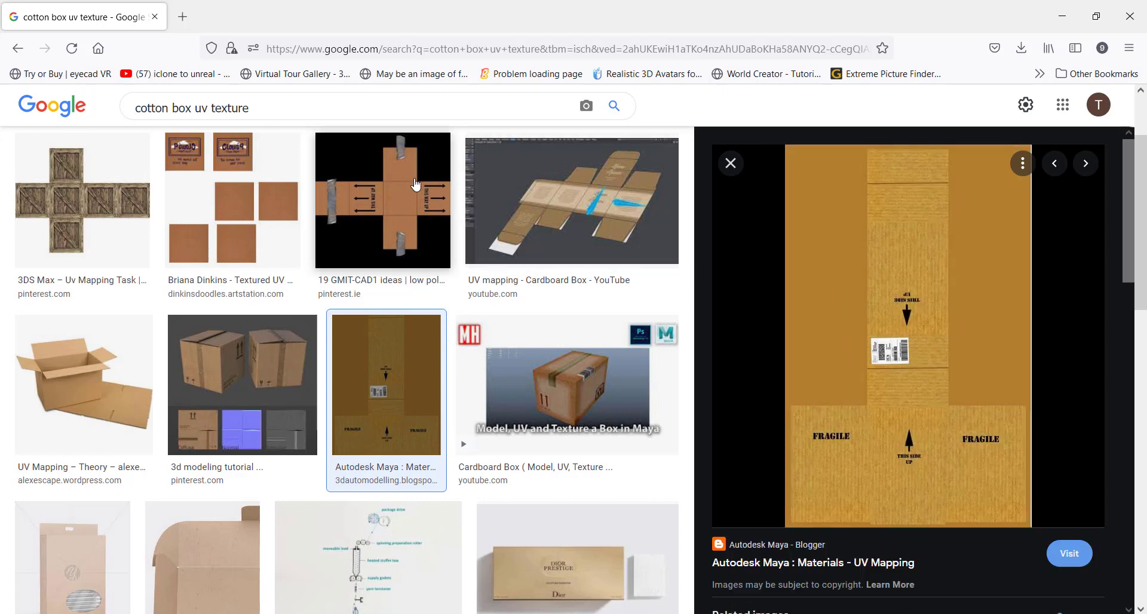
pyautogui.click(391, 190)
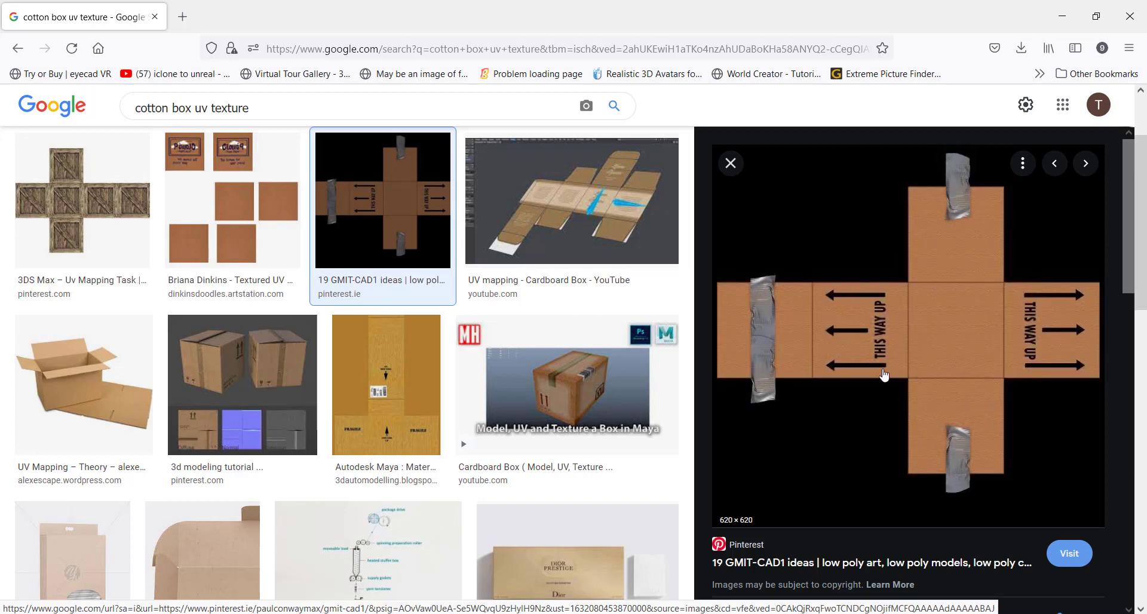
pyautogui.rightClick(896, 312)
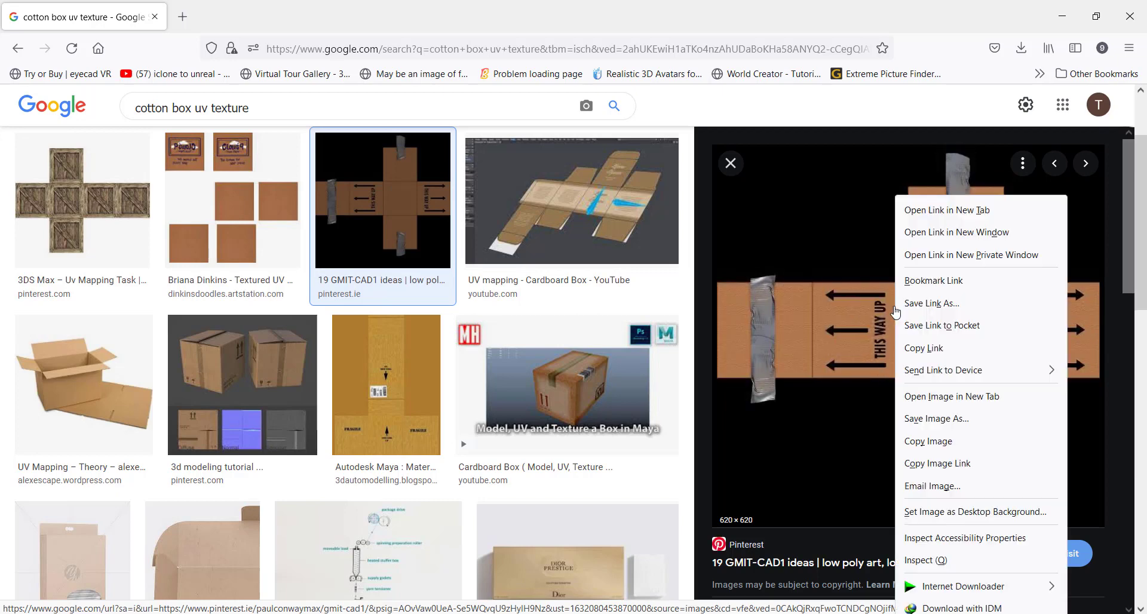
pyautogui.click(943, 420)
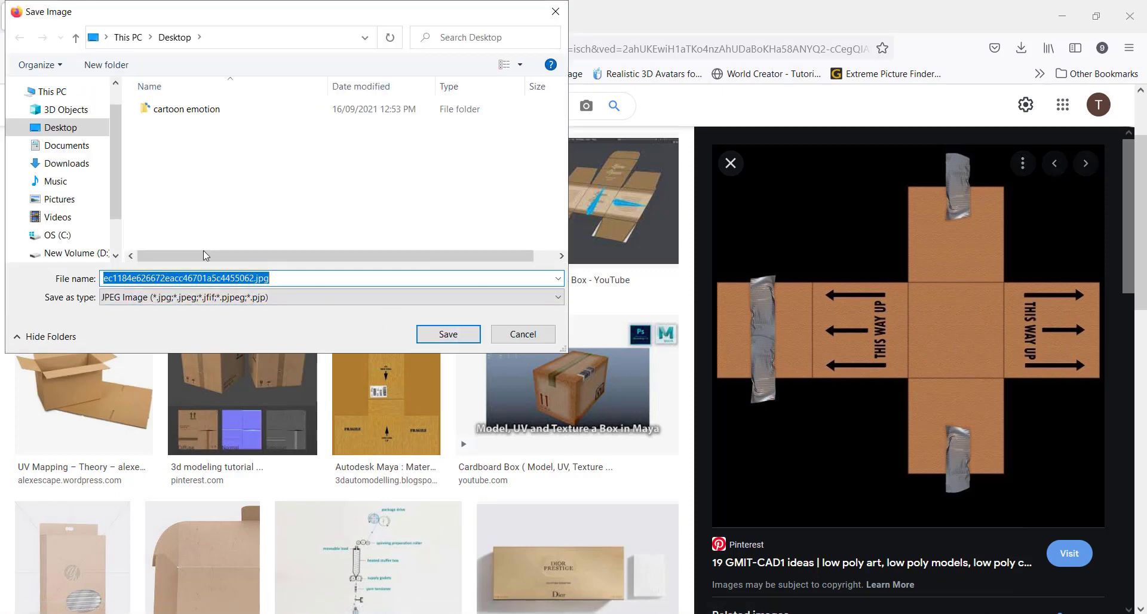
# Save the texture to Pictures under the name 'cotton' and return to Maya
pyautogui.click(67, 165)
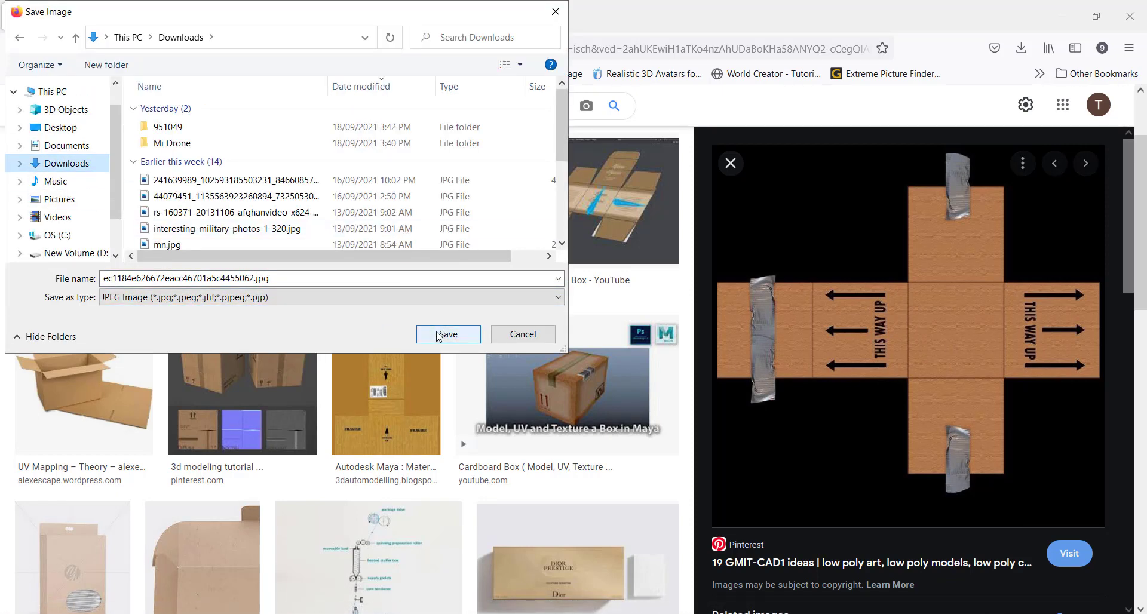
pyautogui.click(56, 181)
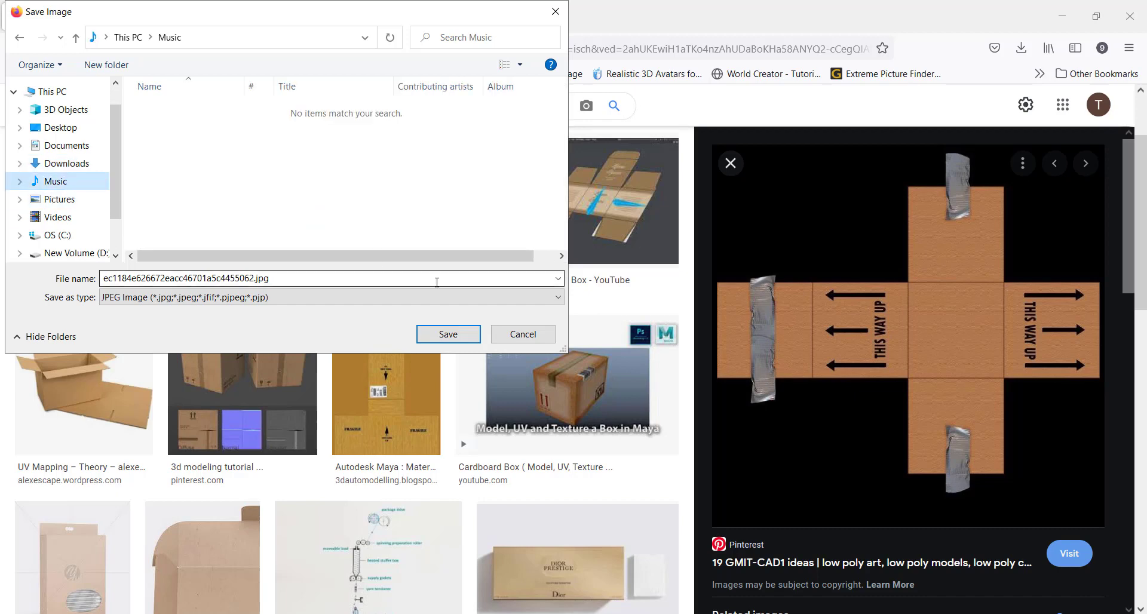
pyautogui.click(108, 198)
pyautogui.doubleClick(345, 281)
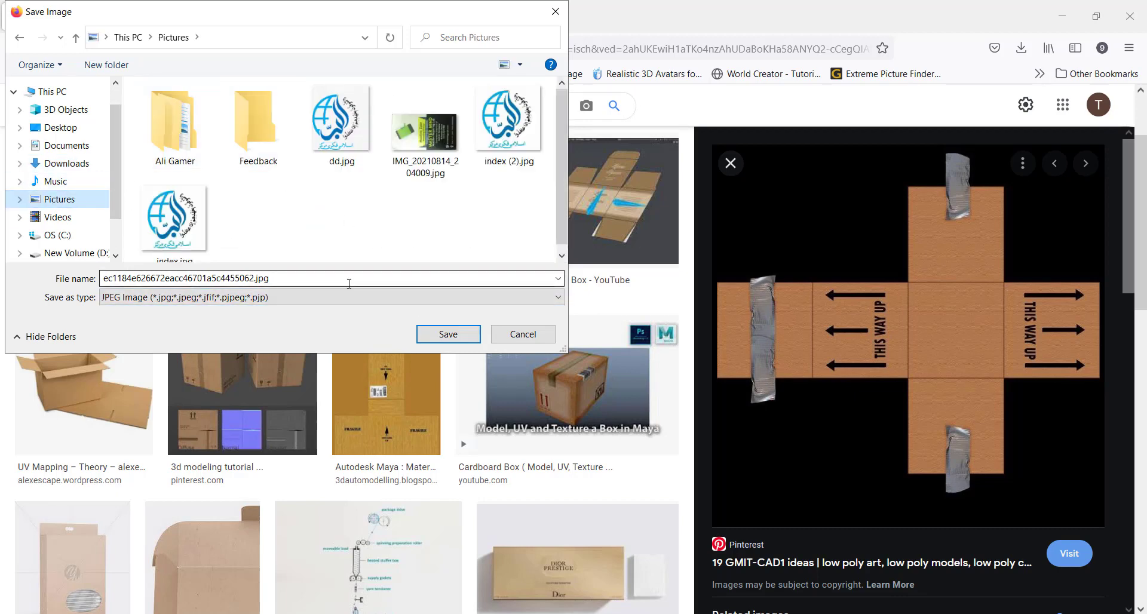
pyautogui.write('cotton')
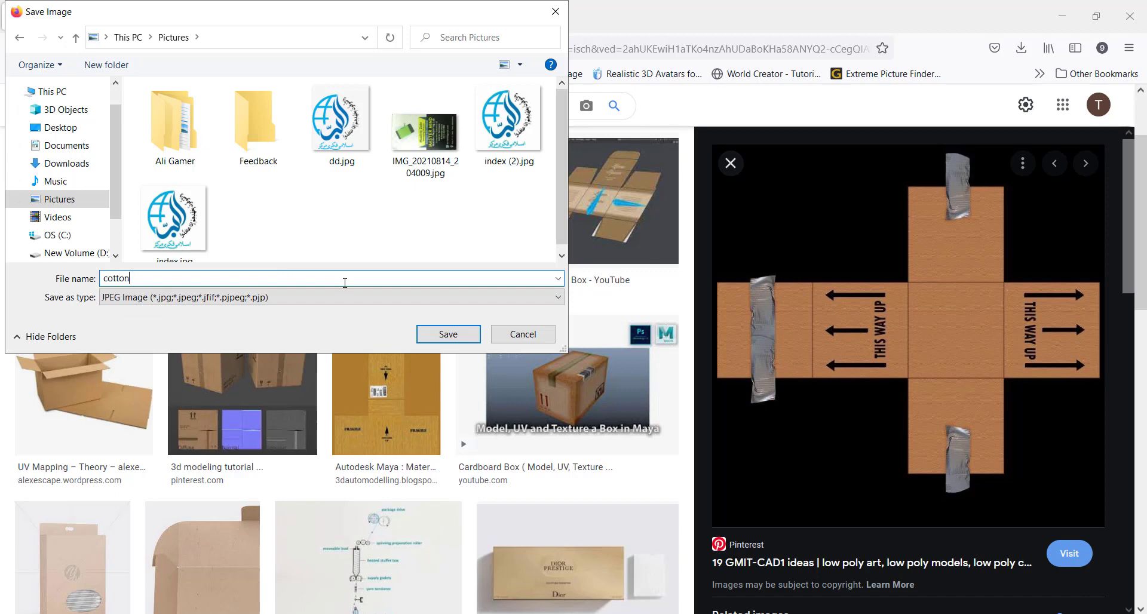
pyautogui.press('Return')
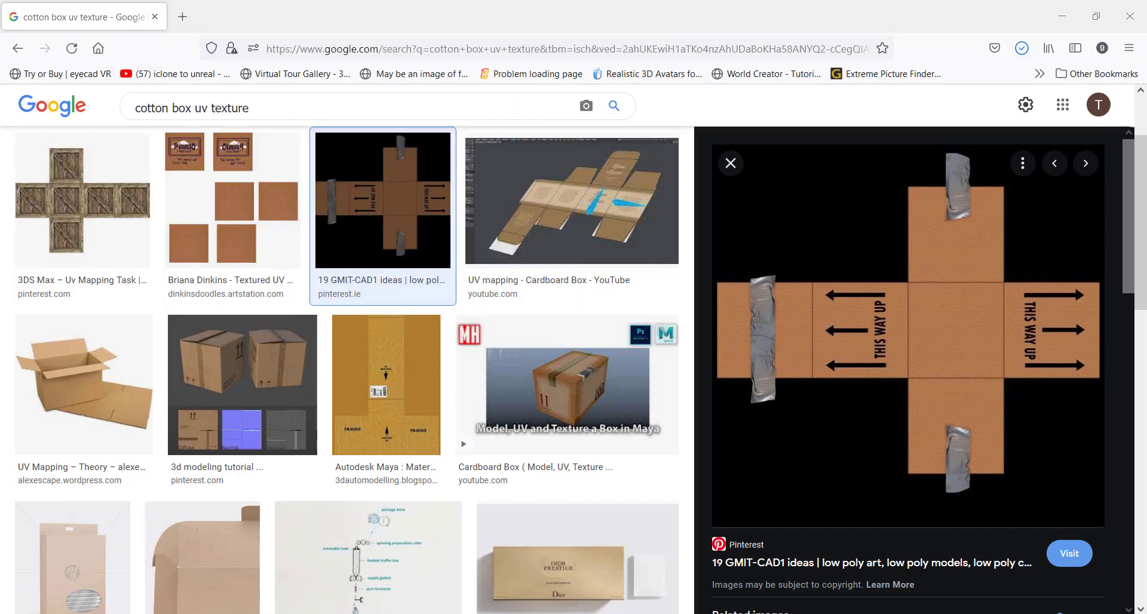
pyautogui.click(230, 598)
# Assign a new Lambert material (lambert2) to the box and add a file texture to its colour
pyautogui.moveTo(429, 288); pyautogui.dragTo(418, 581, button='right')
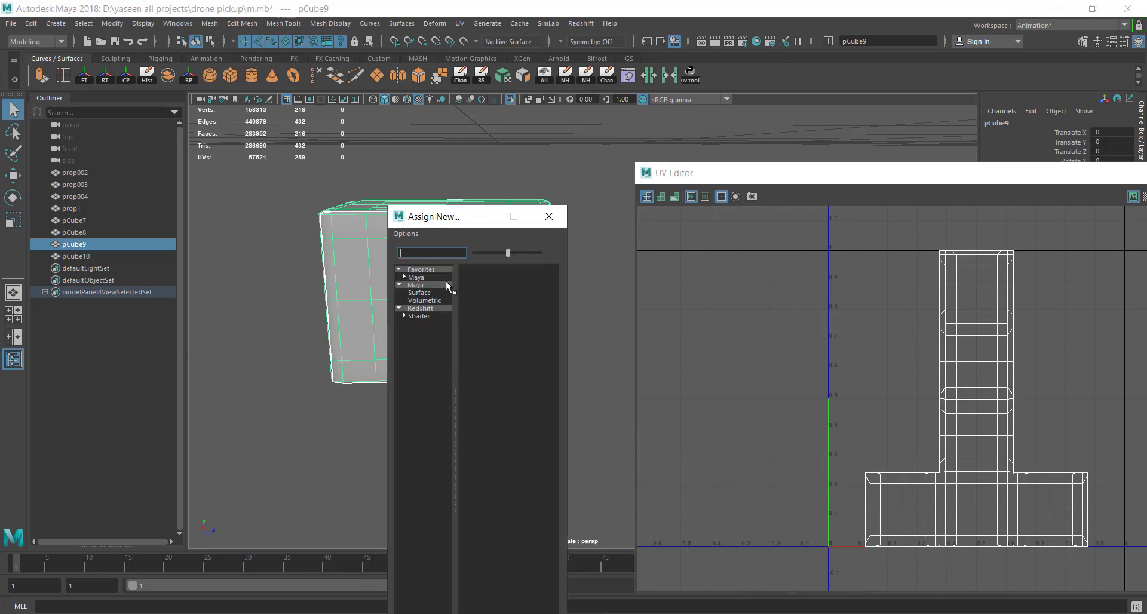
pyautogui.click(488, 326)
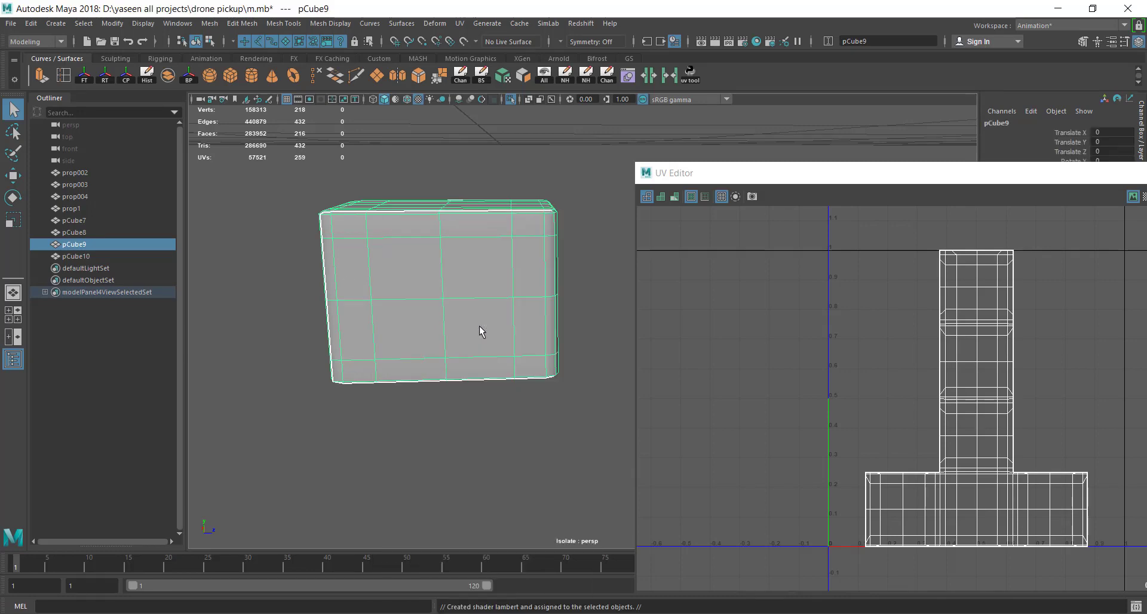
pyautogui.rightClick(453, 285)
pyautogui.click(453, 284)
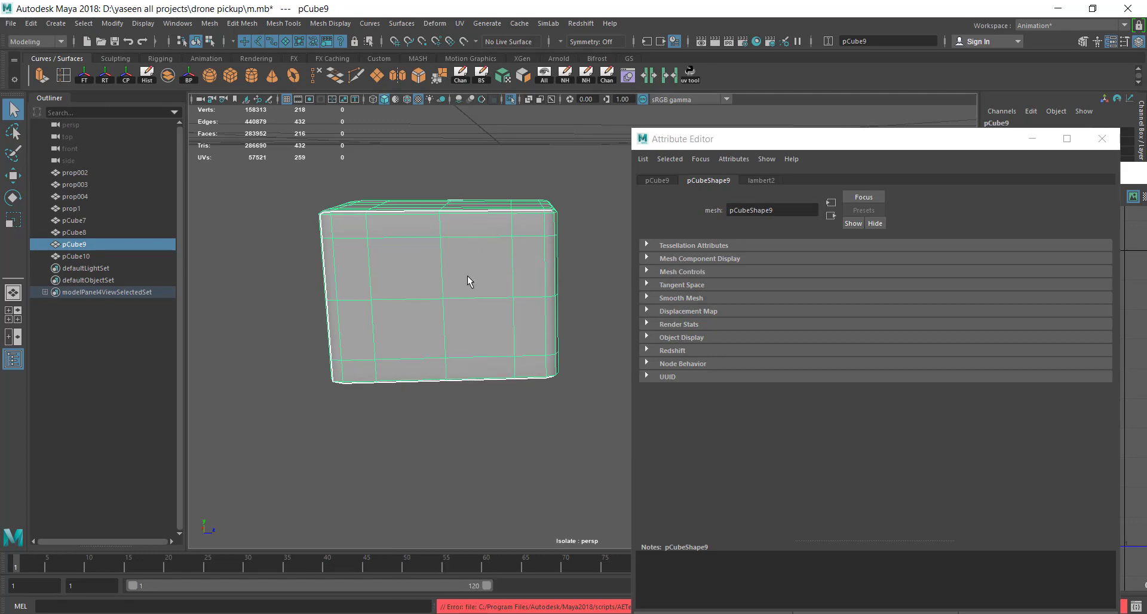
pyautogui.click(762, 179)
pyautogui.click(1091, 315)
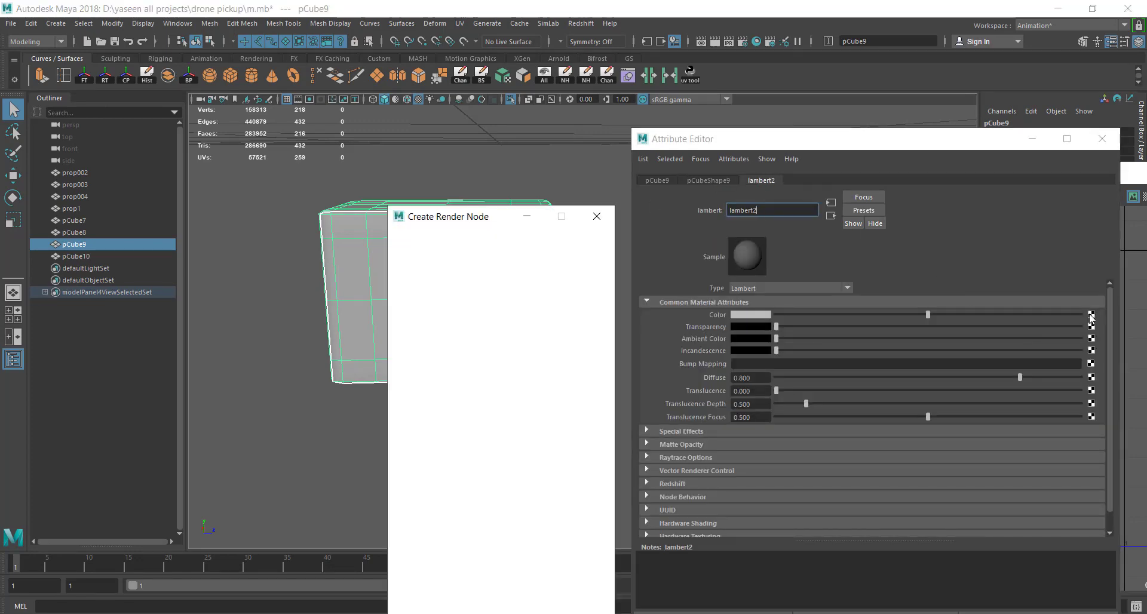
pyautogui.click(482, 328)
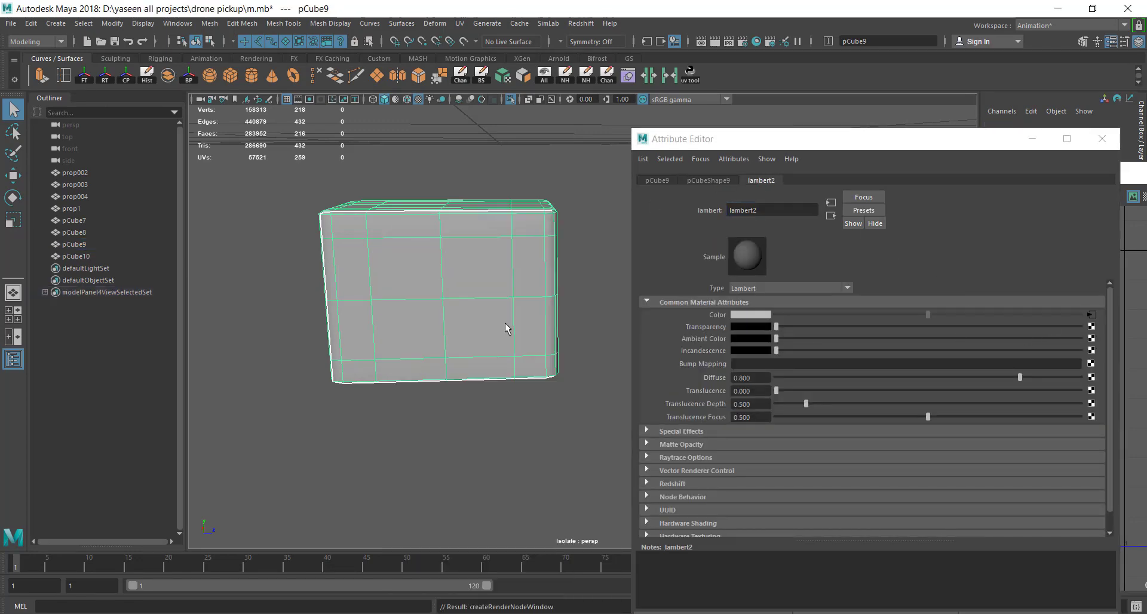
# Browse to the Pictures folder and load cotton.jpg as the file texture image
pyautogui.click(1095, 344)
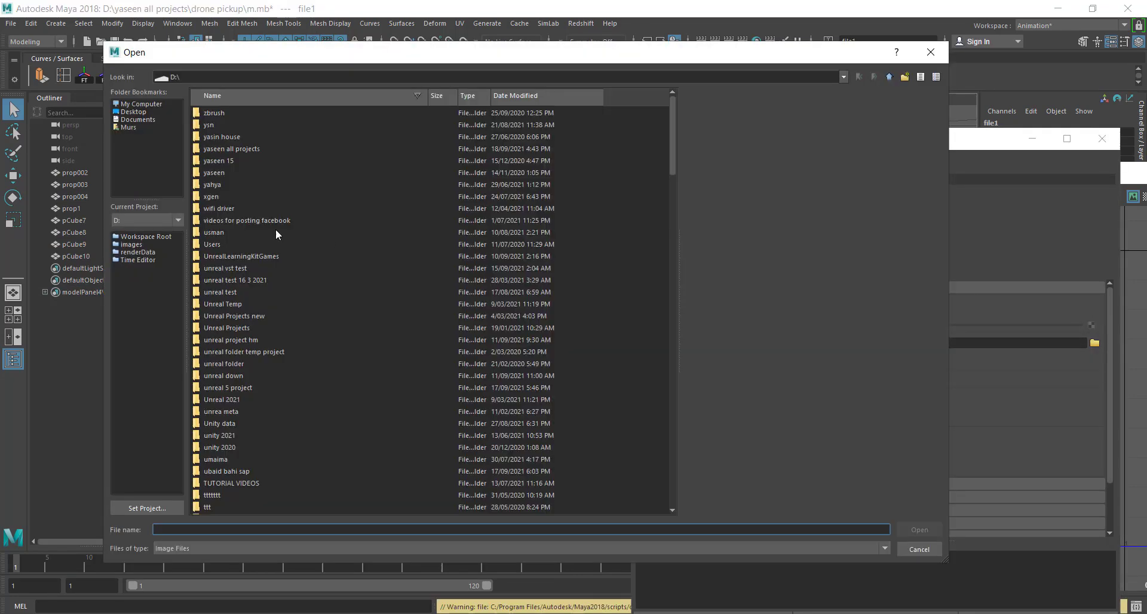
pyautogui.click(126, 128)
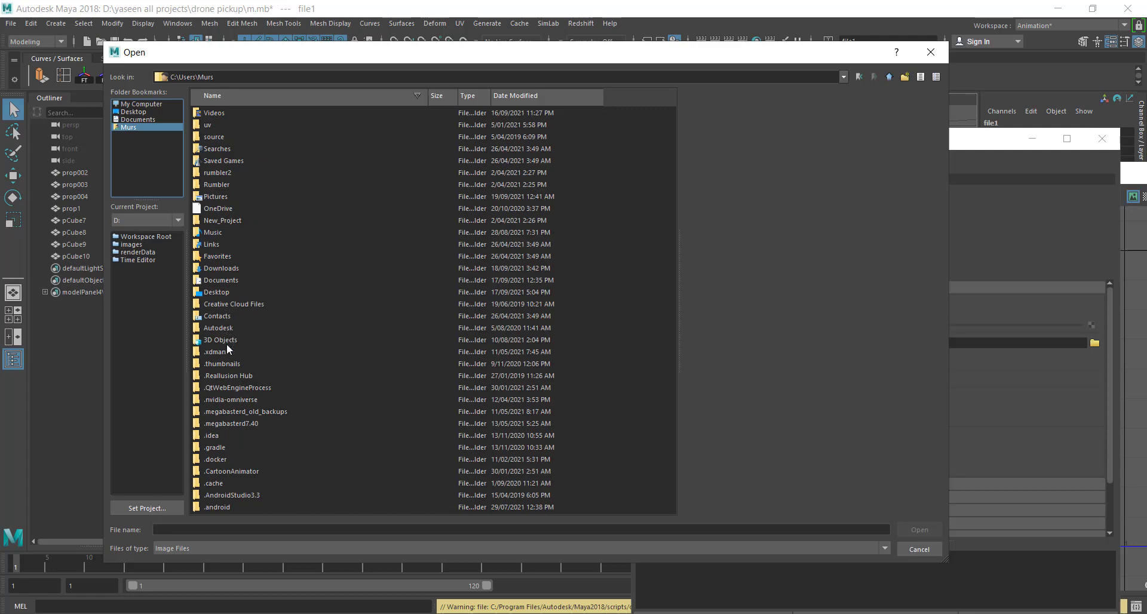
pyautogui.click(220, 285)
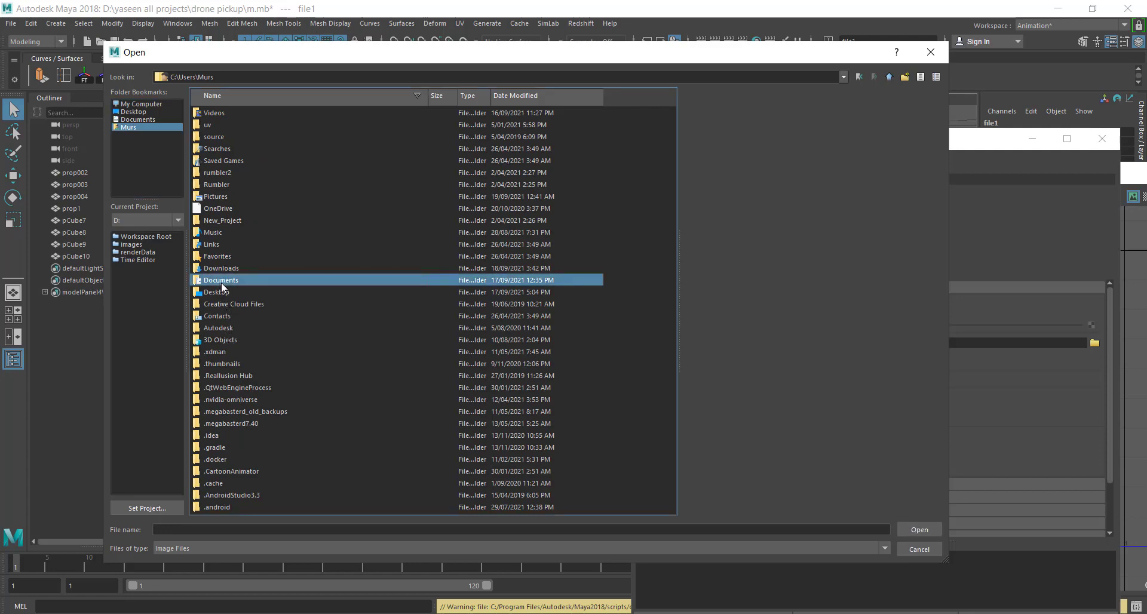
pyautogui.click(144, 120)
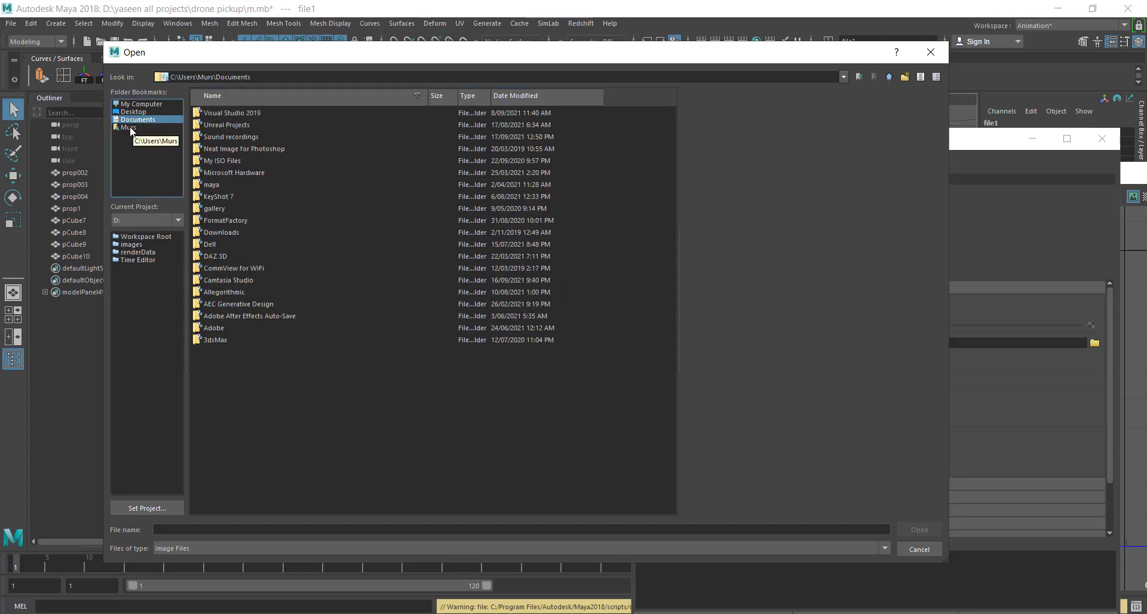
pyautogui.click(129, 127)
pyautogui.click(215, 234)
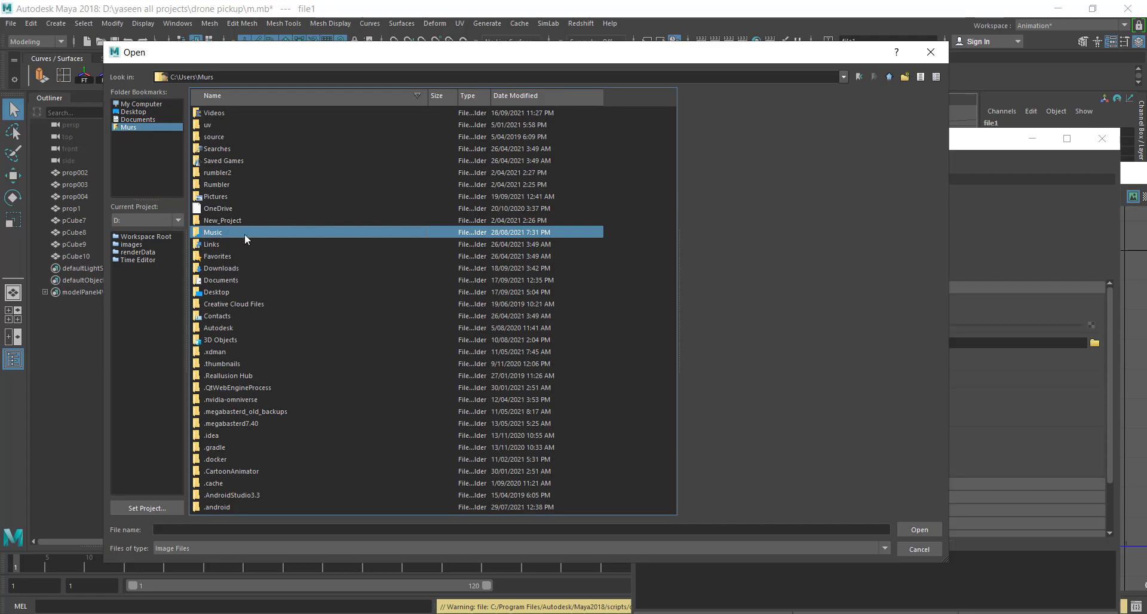
pyautogui.doubleClick(216, 197)
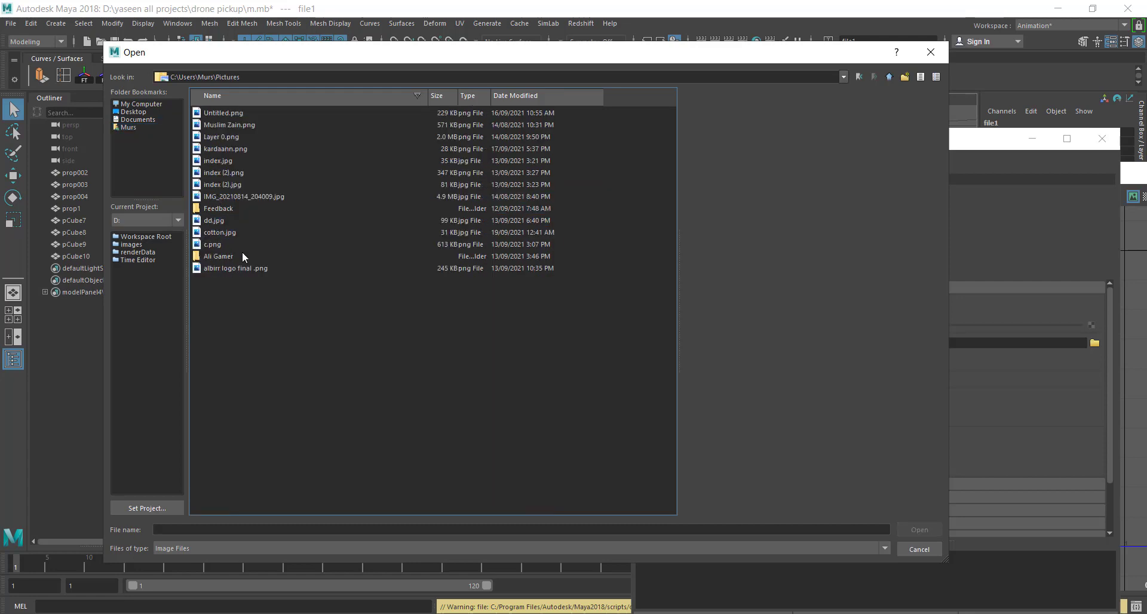
pyautogui.click(229, 235)
pyautogui.click(908, 530)
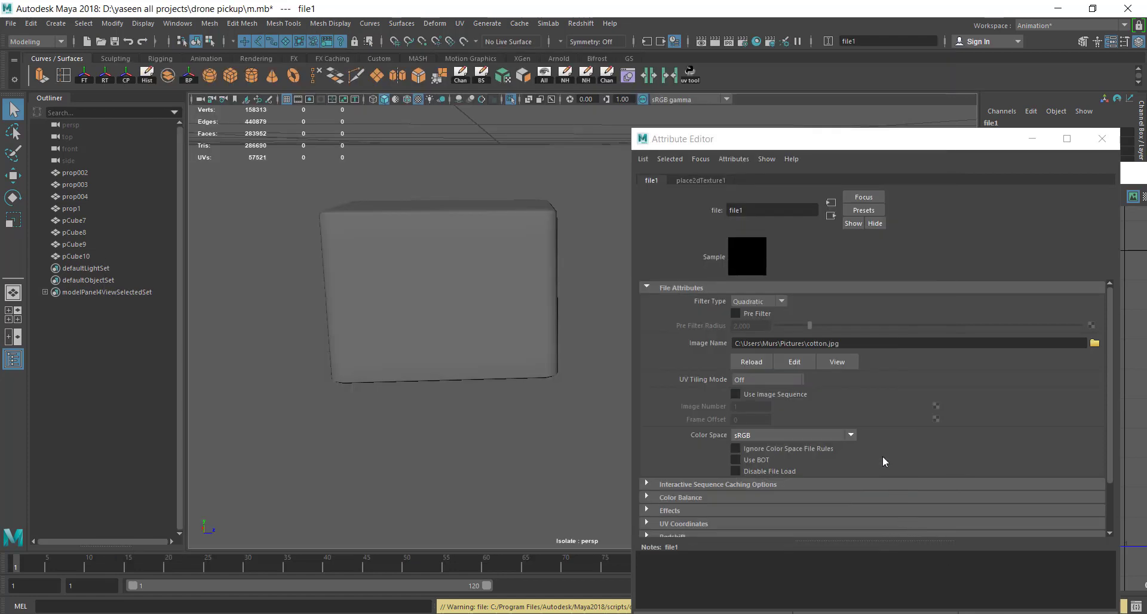
# Close the texture settings and select all faces of pCube9 in the UV Editor
pyautogui.click(1089, 140)
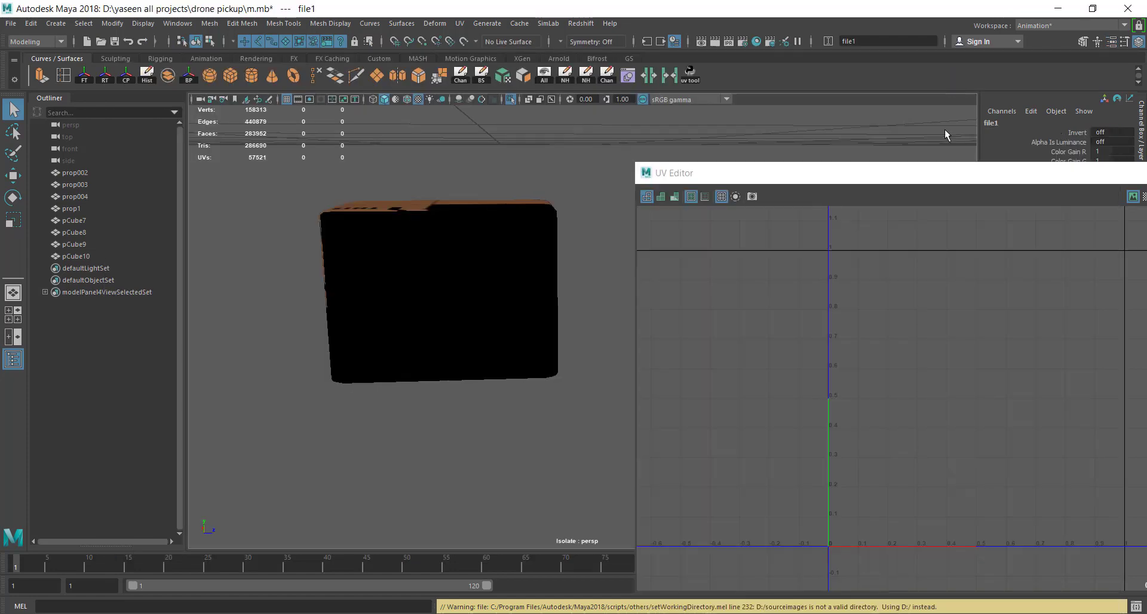
pyautogui.moveTo(826, 176); pyautogui.dragTo(777, 152)
pyautogui.click(443, 249)
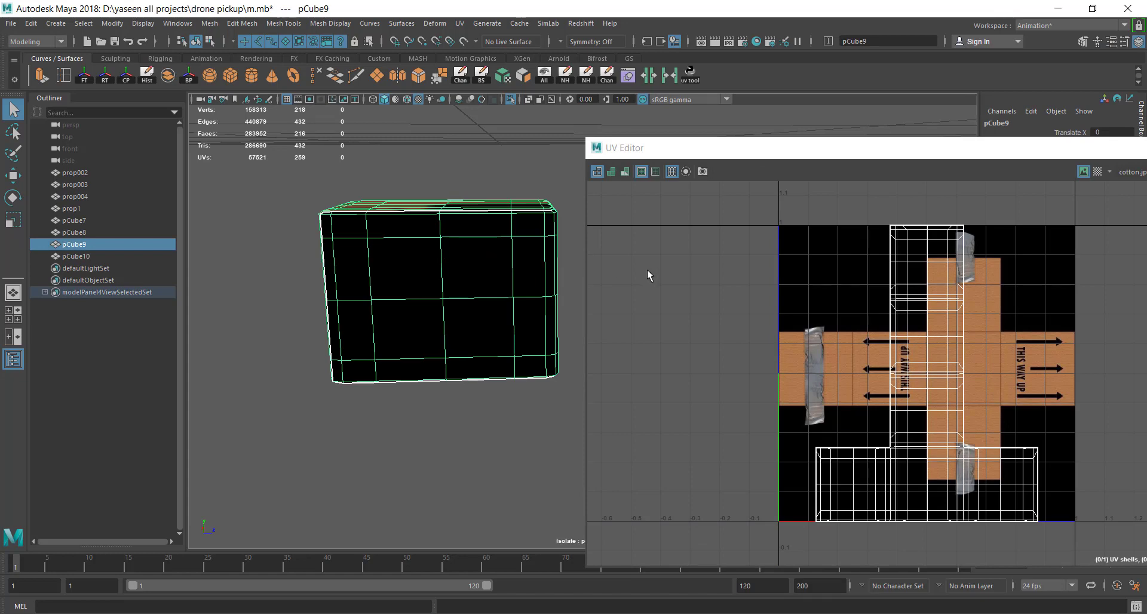
pyautogui.moveTo(913, 333); pyautogui.dragTo(922, 328, button='right')
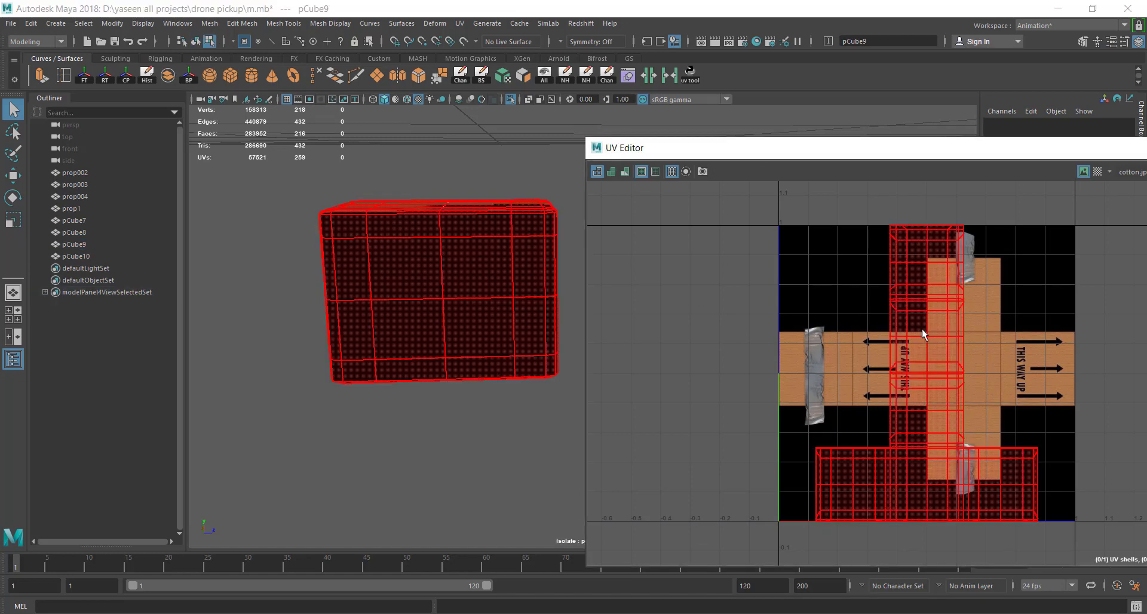
# Rotate the UV shell around its pivot and nudge it slightly upward
pyautogui.press('e')
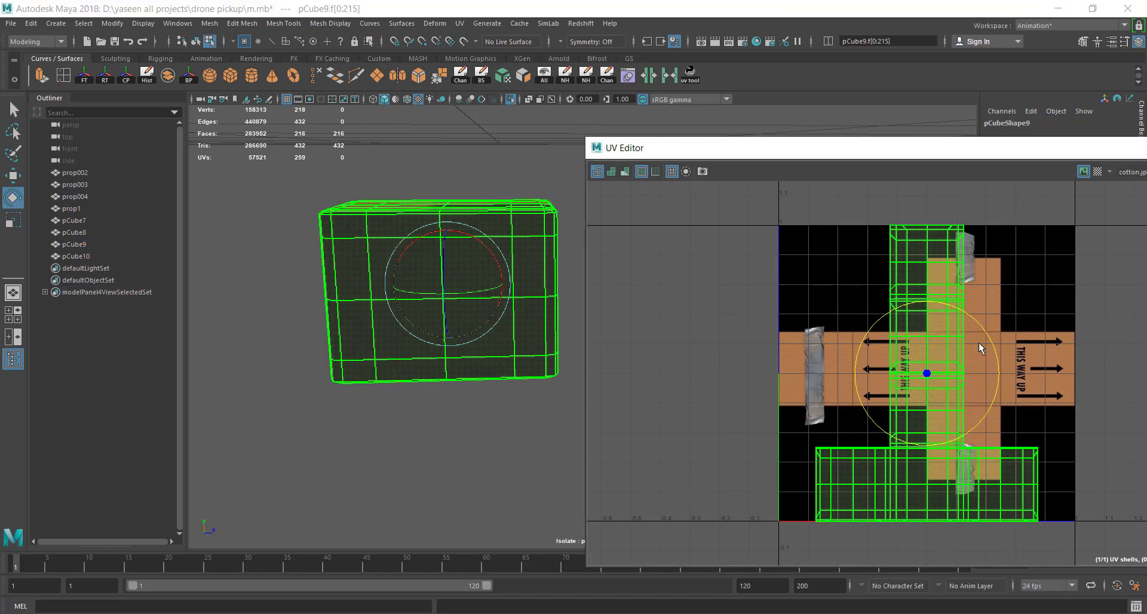
pyautogui.moveTo(440, 285)
pyautogui.keyDown('alt'); pyautogui.mouseDown()
pyautogui.moveTo(422, 291)
pyautogui.moveTo(425, 308)
pyautogui.mouseUp(); pyautogui.keyUp('alt')
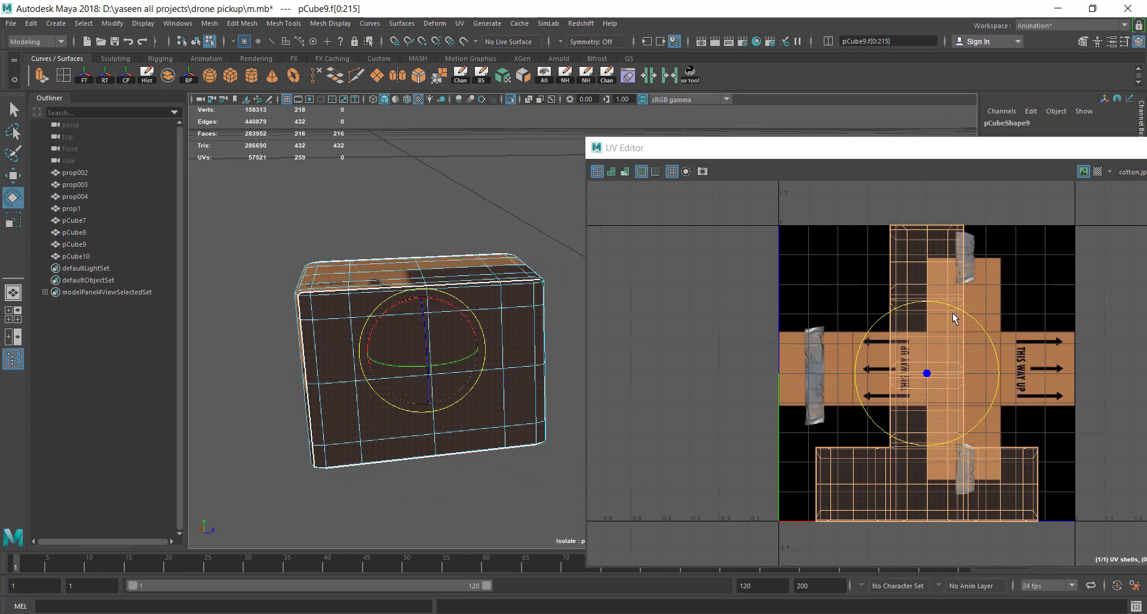
pyautogui.moveTo(964, 311)
pyautogui.mouseDown()
pyautogui.moveTo(967, 385)
pyautogui.moveTo(951, 361)
pyautogui.moveTo(989, 413)
pyautogui.mouseUp()
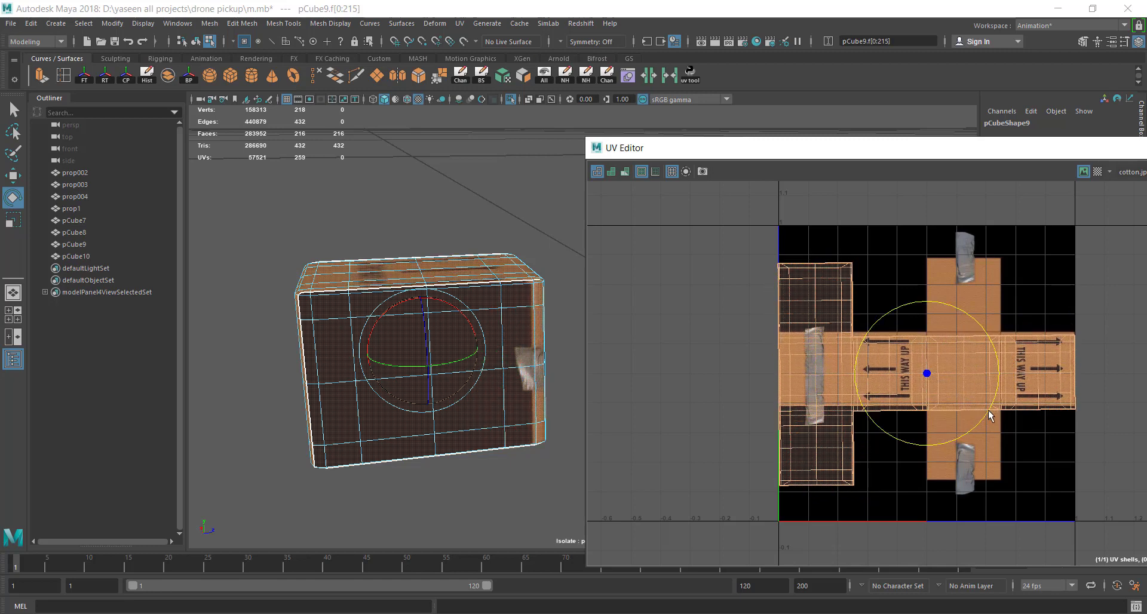
pyautogui.press('w')
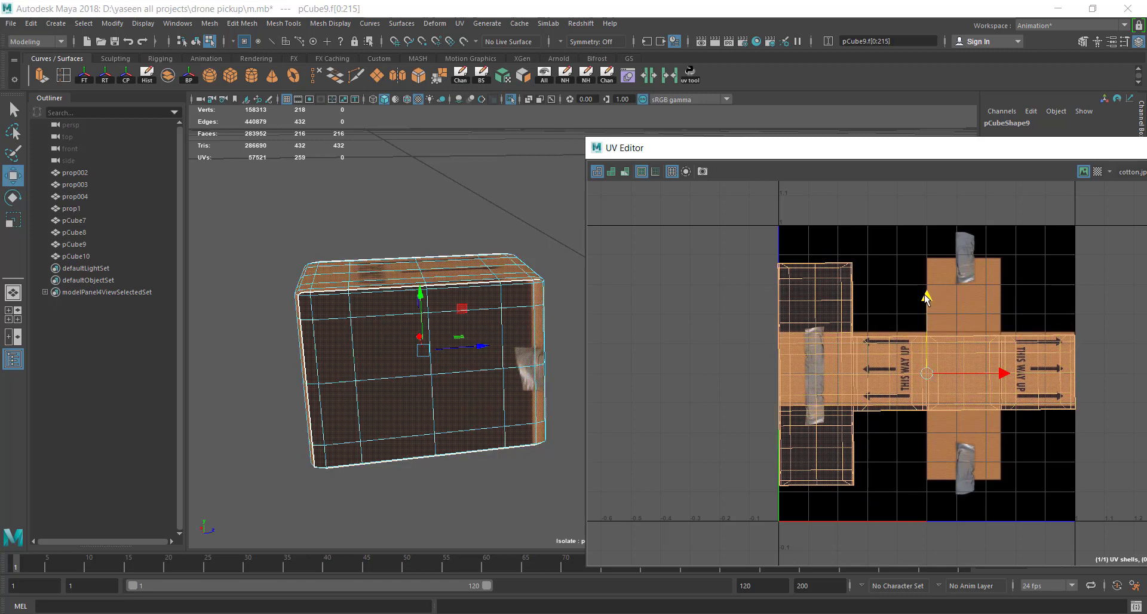
pyautogui.moveTo(926, 297); pyautogui.dragTo(925, 293)
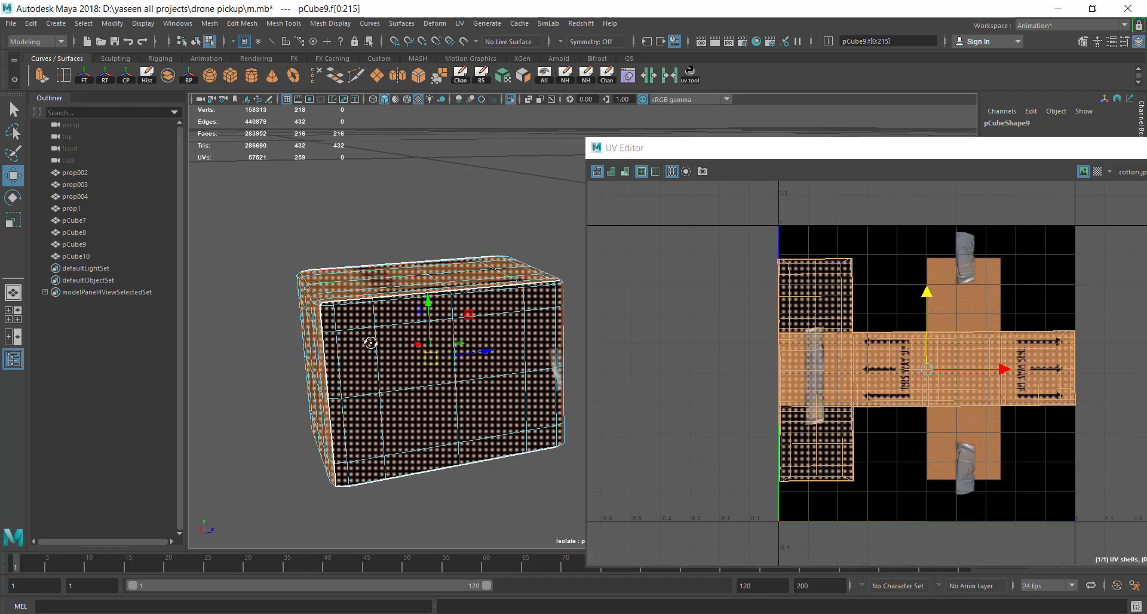
# Tumble in on the THIS WAY UP top face to check it and frame the UVs
pyautogui.moveTo(537, 347)
pyautogui.keyDown('alt'); pyautogui.mouseDown()
pyautogui.moveTo(286, 388)
pyautogui.moveTo(422, 330)
pyautogui.moveTo(325, 332)
pyautogui.mouseUp(); pyautogui.keyUp('alt')
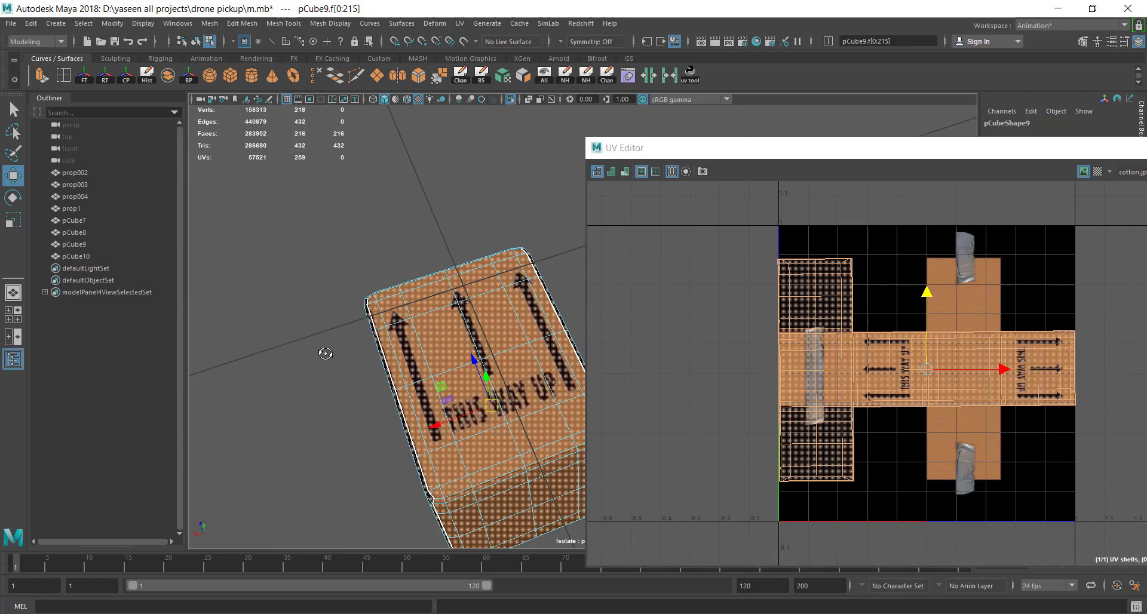
pyautogui.moveTo(326, 333)
pyautogui.keyDown('alt'); pyautogui.mouseDown()
pyautogui.moveTo(378, 367)
pyautogui.moveTo(396, 338)
pyautogui.mouseUp(); pyautogui.keyUp('alt')
pyautogui.scroll(5, 378, 367)
pyautogui.scroll(-5, 378, 367)
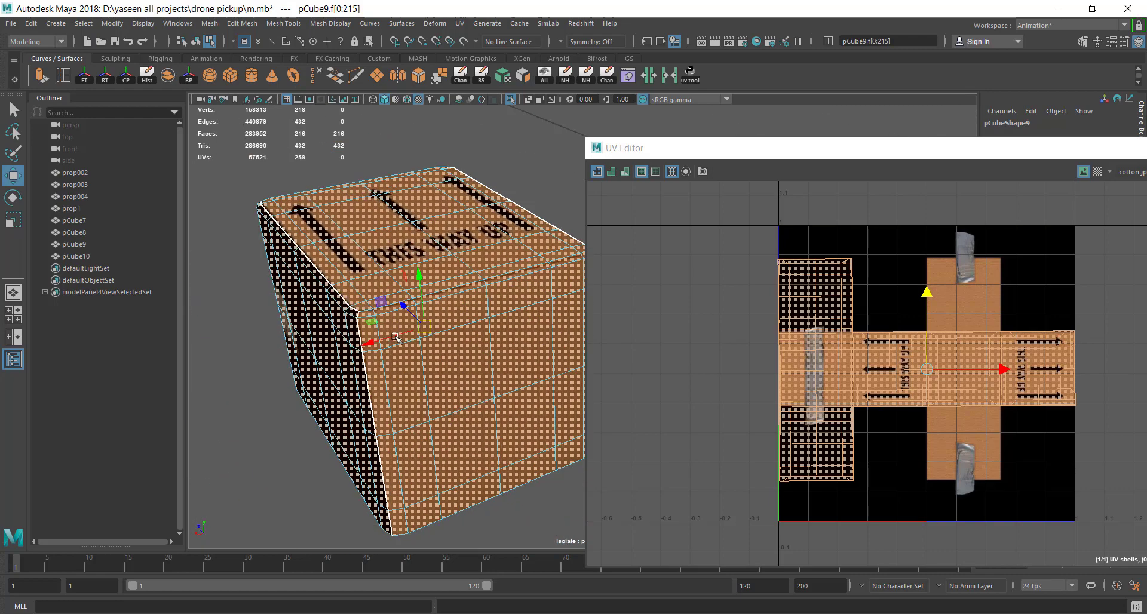
pyautogui.scroll(2, 419, 342)
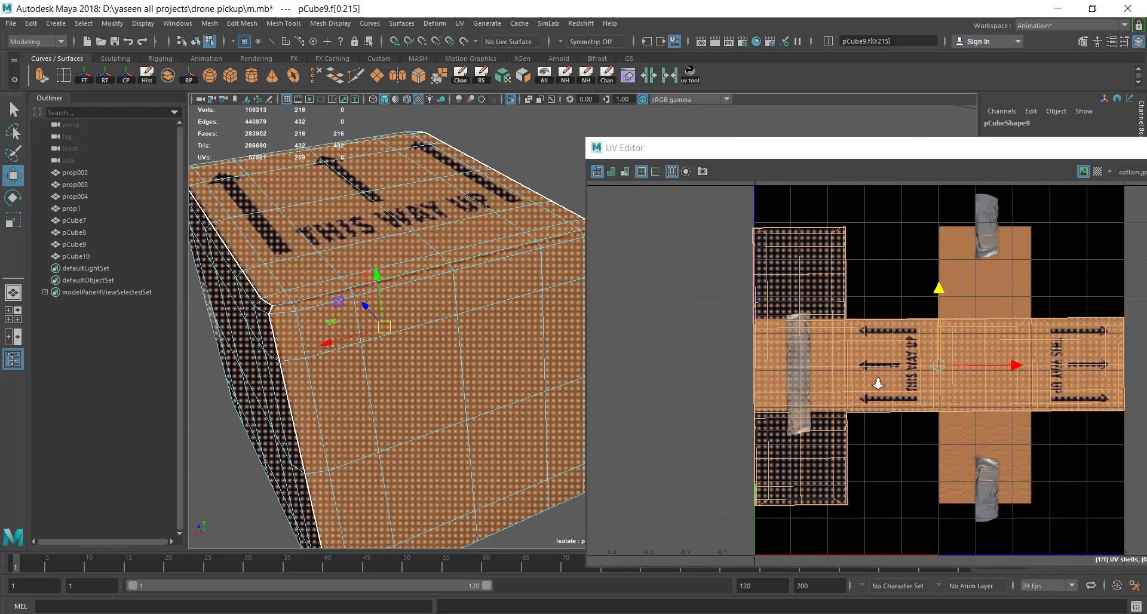
pyautogui.press('F8')
pyautogui.scroll(2, 847, 362)
pyautogui.scroll(2, 848, 362)
pyautogui.scroll(2, 847, 356)
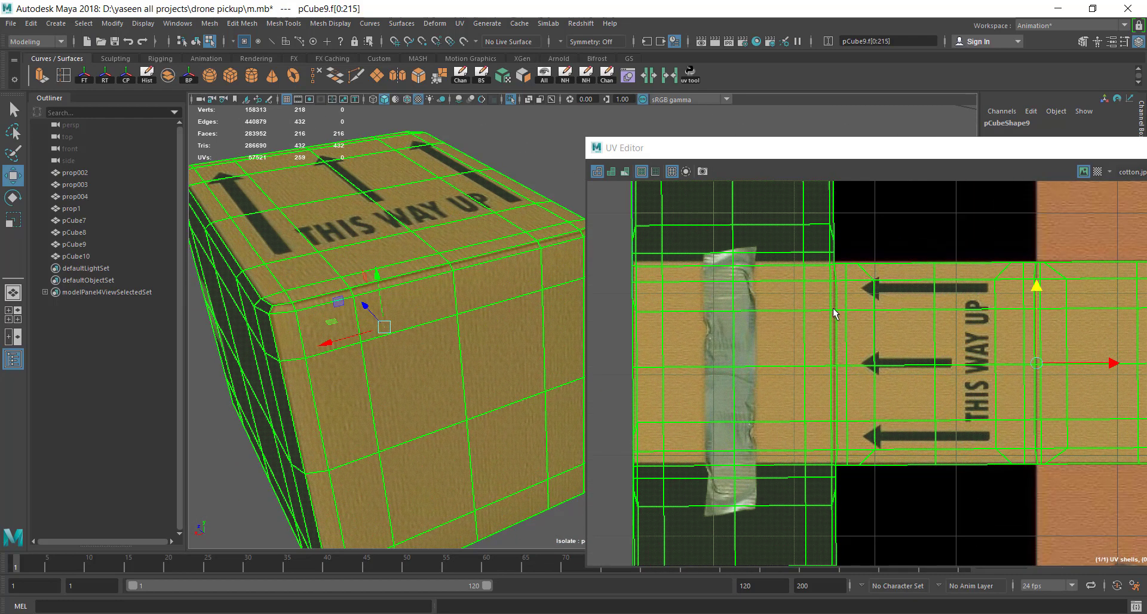
pyautogui.scroll(1, 833, 307)
# Cut the box's UVs along the vertical seam edge on the strip
pyautogui.moveTo(832, 266); pyautogui.dragTo(834, 246, button='right')
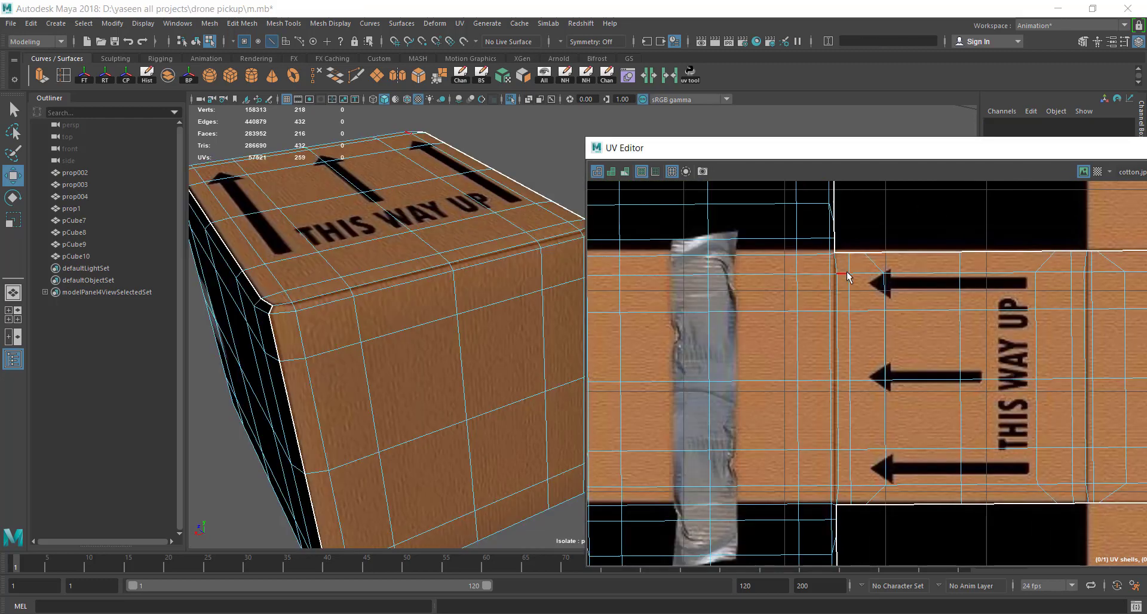
pyautogui.click(837, 264)
pyautogui.keyDown('shift'); pyautogui.click(838, 493); pyautogui.keyUp('shift')
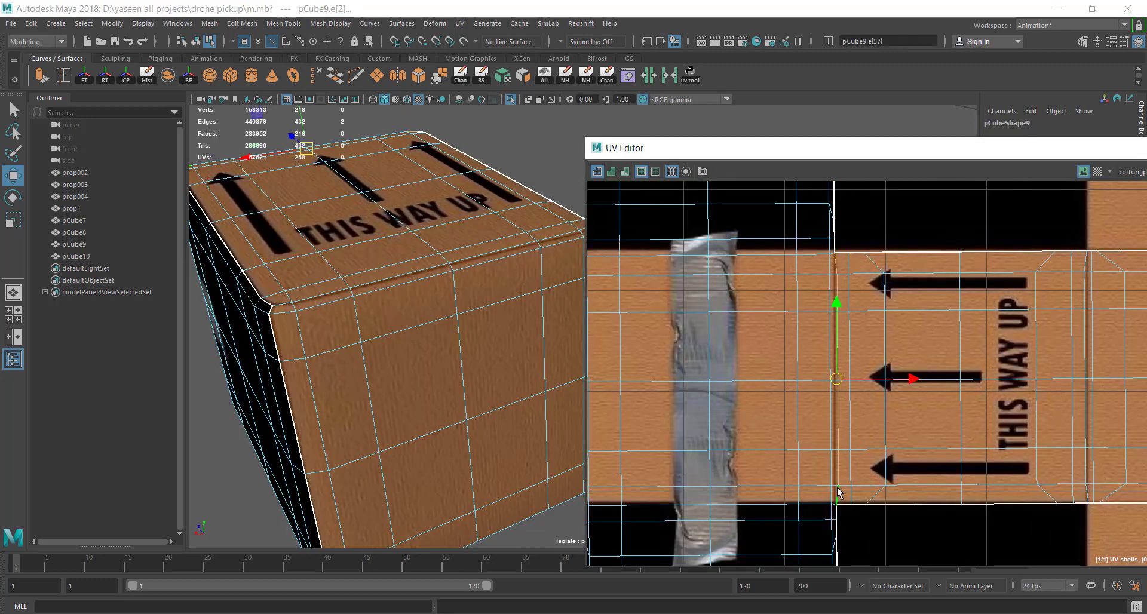
pyautogui.click(649, 76)
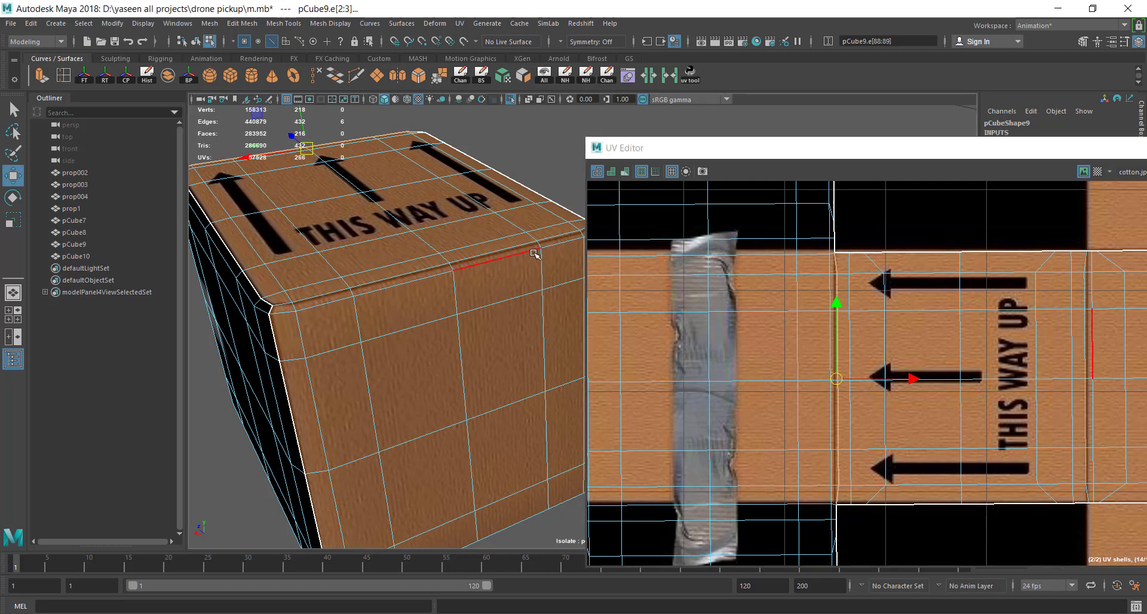
pyautogui.scroll(-5, 536, 254)
pyautogui.scroll(-3, 898, 306)
pyautogui.scroll(-2, 830, 302)
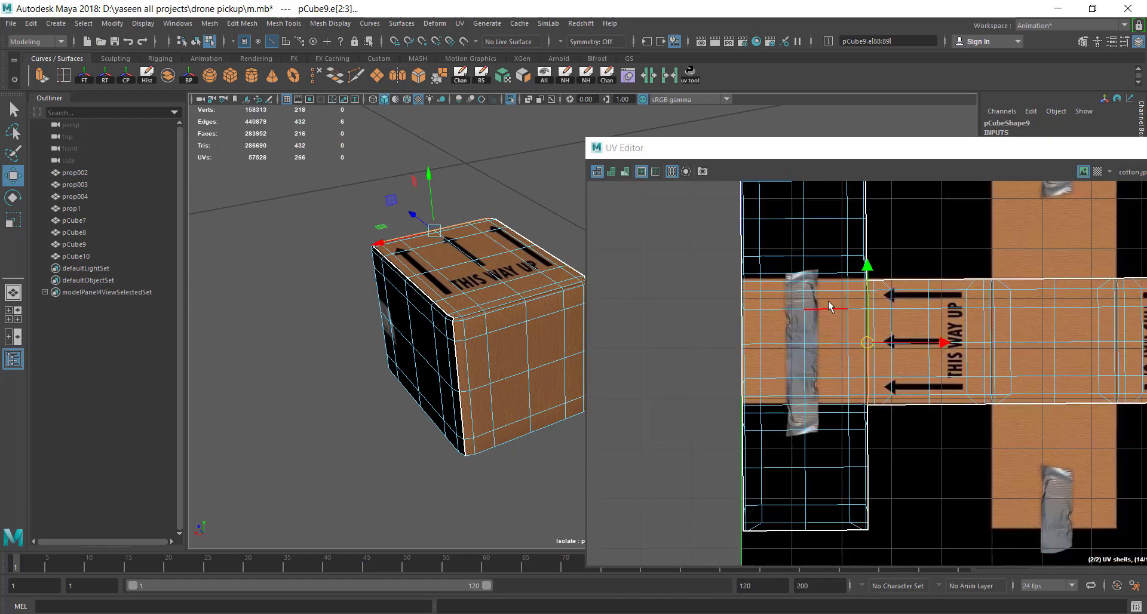
# Select the left UV shell and slide it right into the centre column
pyautogui.moveTo(829, 301); pyautogui.dragTo(794, 293, button='right')
pyautogui.scroll(-2, 828, 321)
pyautogui.click(828, 321)
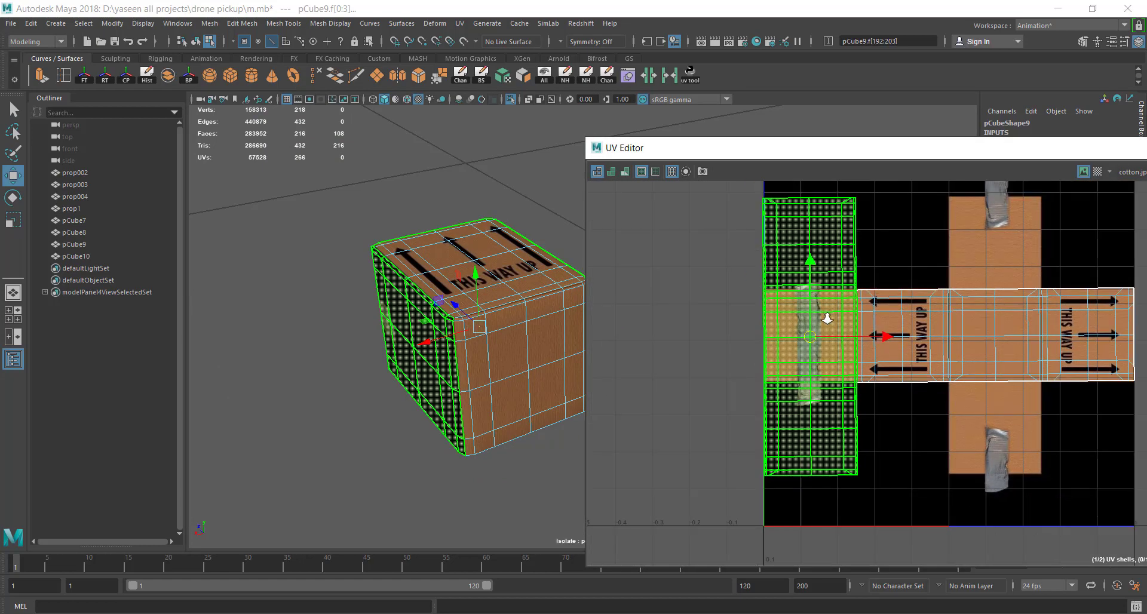
pyautogui.moveTo(890, 337)
pyautogui.mouseDown(button='middle')
pyautogui.moveTo(1040, 338)
pyautogui.moveTo(970, 348)
pyautogui.mouseUp(button='middle')
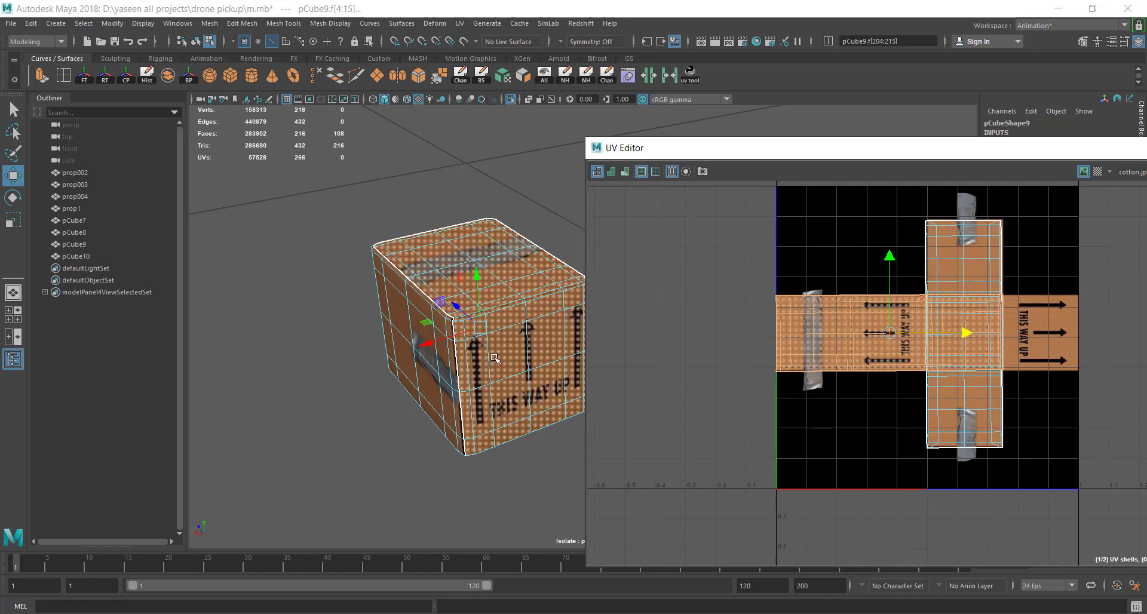
# Zoom in on the UV strip and select a vertical edge in edge mode
pyautogui.moveTo(394, 360)
pyautogui.keyDown('alt'); pyautogui.mouseDown()
pyautogui.moveTo(427, 319)
pyautogui.moveTo(397, 315)
pyautogui.moveTo(513, 320)
pyautogui.moveTo(303, 358)
pyautogui.moveTo(321, 440)
pyautogui.moveTo(422, 353)
pyautogui.moveTo(343, 309)
pyautogui.moveTo(254, 311)
pyautogui.moveTo(402, 310)
pyautogui.moveTo(436, 356)
pyautogui.moveTo(455, 352)
pyautogui.moveTo(366, 353)
pyautogui.moveTo(402, 332)
pyautogui.moveTo(468, 341)
pyautogui.moveTo(349, 387)
pyautogui.moveTo(418, 356)
pyautogui.mouseUp(); pyautogui.keyUp('alt')
pyautogui.scroll(2, 906, 330)
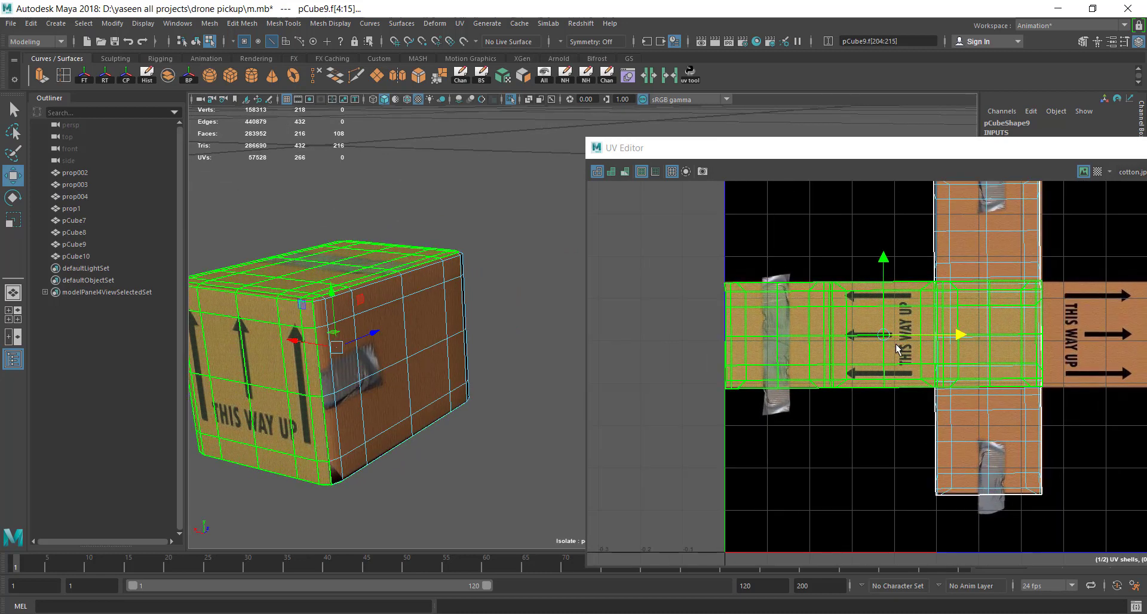
pyautogui.scroll(1, 897, 349)
pyautogui.scroll(1, 897, 353)
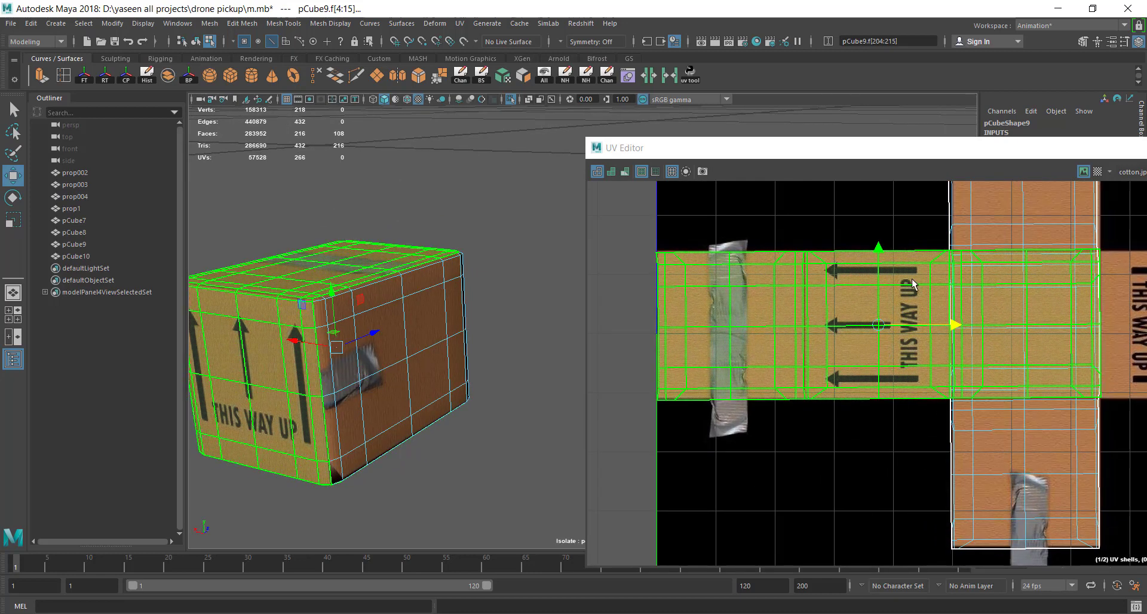
pyautogui.moveTo(912, 284); pyautogui.dragTo(914, 252, button='right')
pyautogui.click(817, 283)
pyautogui.scroll(1, 810, 297)
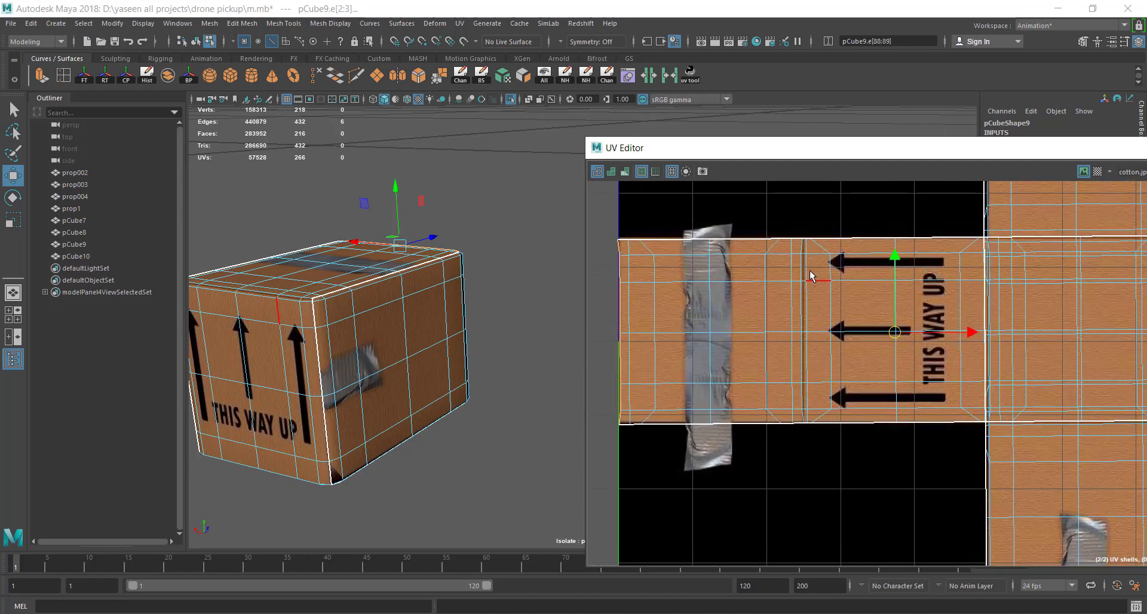
pyautogui.click(811, 267)
pyautogui.scroll(1, 812, 265)
pyautogui.scroll(-1, 800, 248)
pyautogui.scroll(-1, 940, 302)
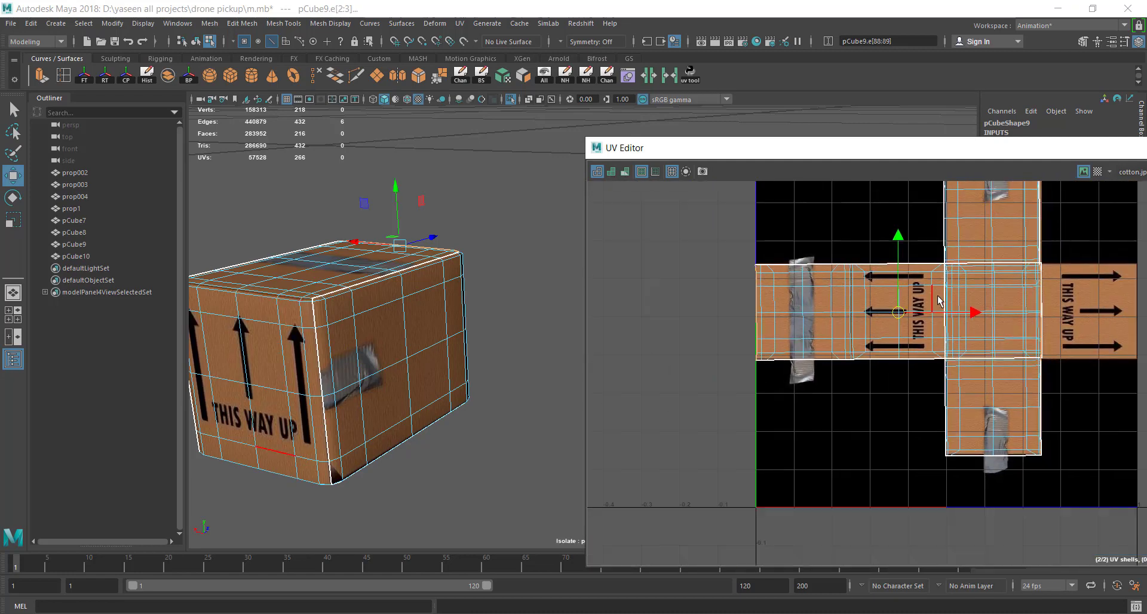
pyautogui.scroll(1, 926, 312)
pyautogui.scroll(1, 928, 298)
# Pick the vertical edge beside the arrows and select the whole UV shell
pyautogui.keyDown('alt'); pyautogui.moveTo(930, 298); pyautogui.dragTo(816, 339, button='middle'); pyautogui.keyUp('alt')
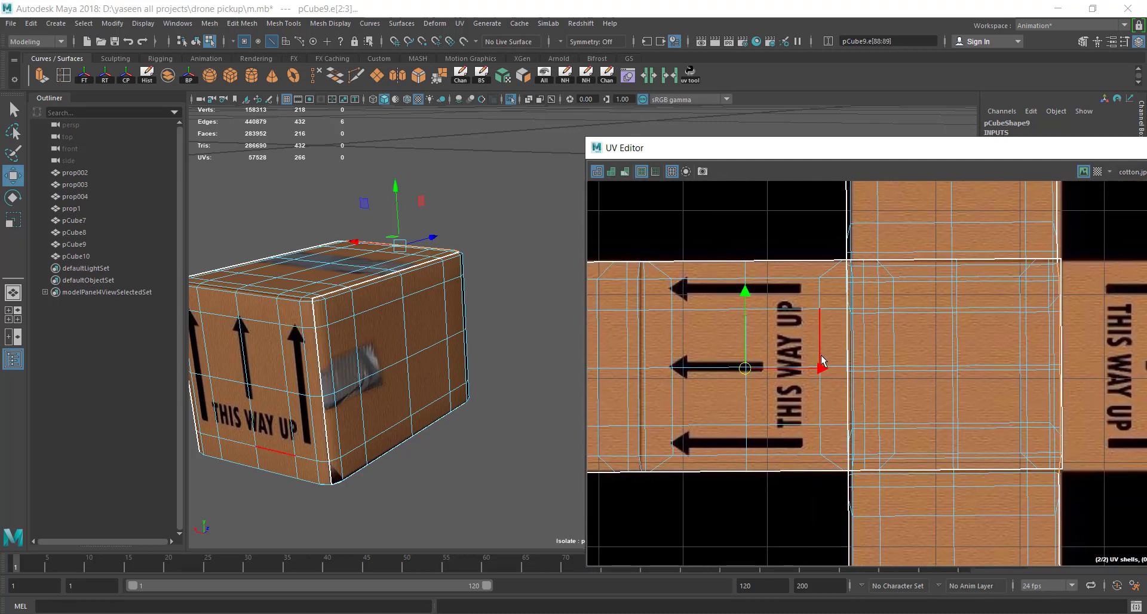
pyautogui.click(821, 386)
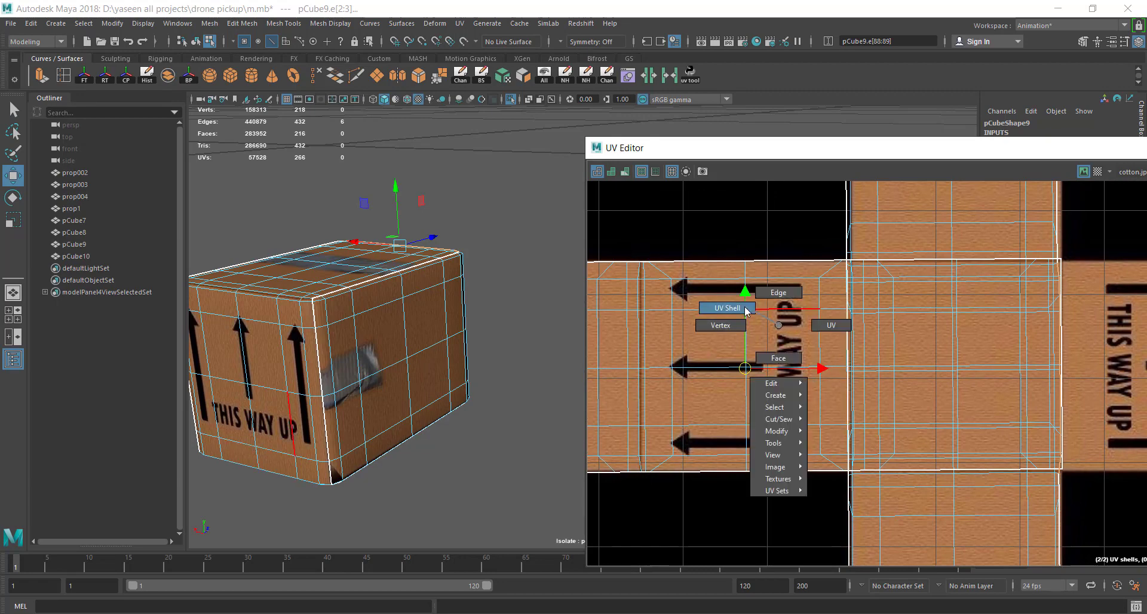
pyautogui.moveTo(785, 331)
pyautogui.mouseDown(button='right')
pyautogui.moveTo(781, 344)
pyautogui.moveTo(812, 285)
pyautogui.mouseUp(button='right')
pyautogui.click(794, 365)
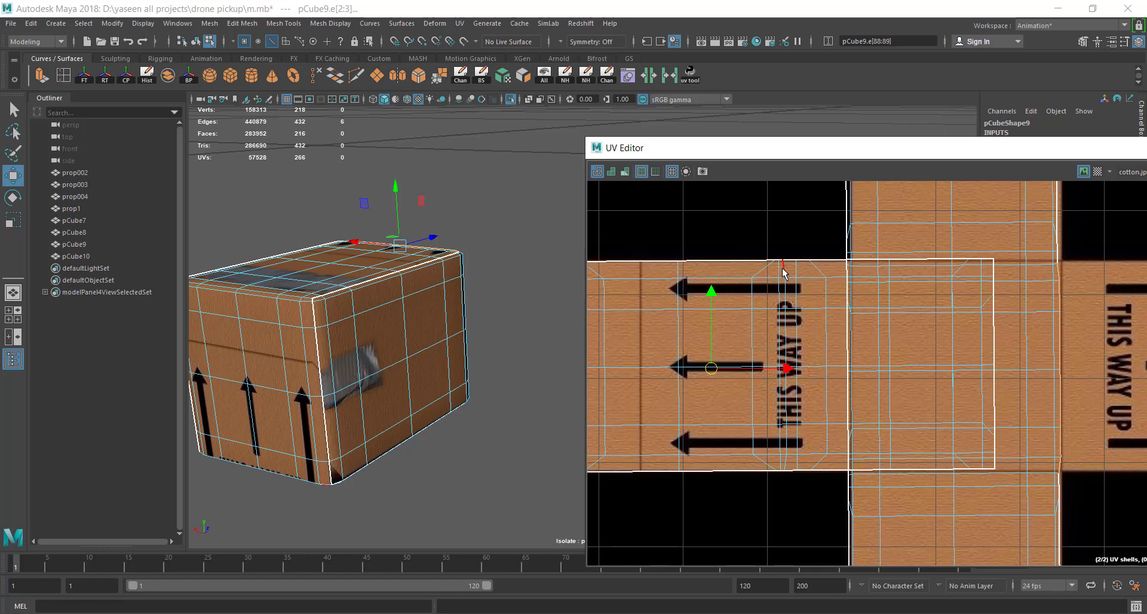
# Select the vertical edge loop and cut the UVs along it
pyautogui.click(785, 273)
pyautogui.doubleClick(784, 464)
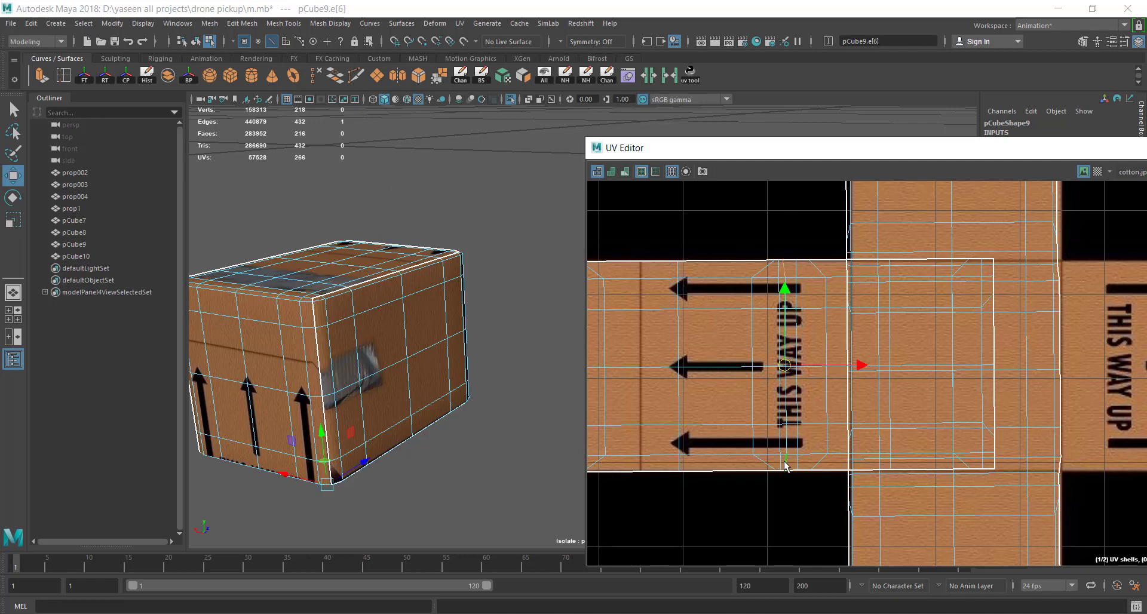
pyautogui.click(646, 81)
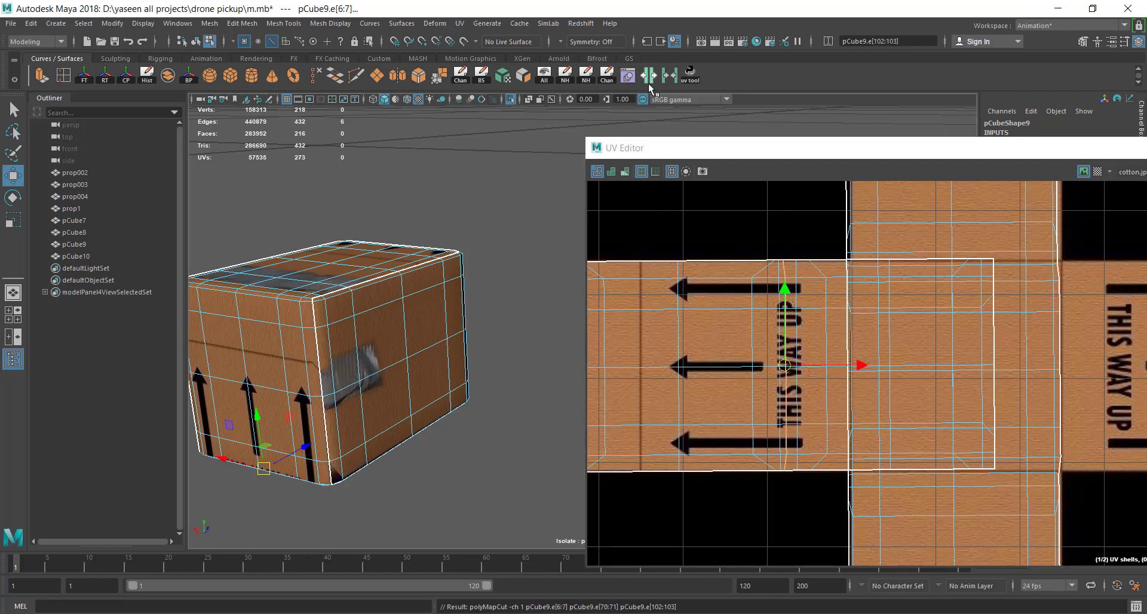
pyautogui.moveTo(720, 280); pyautogui.dragTo(687, 266, button='right')
# Slide the box-side UV shell right into the layout's right arm
pyautogui.click(794, 354)
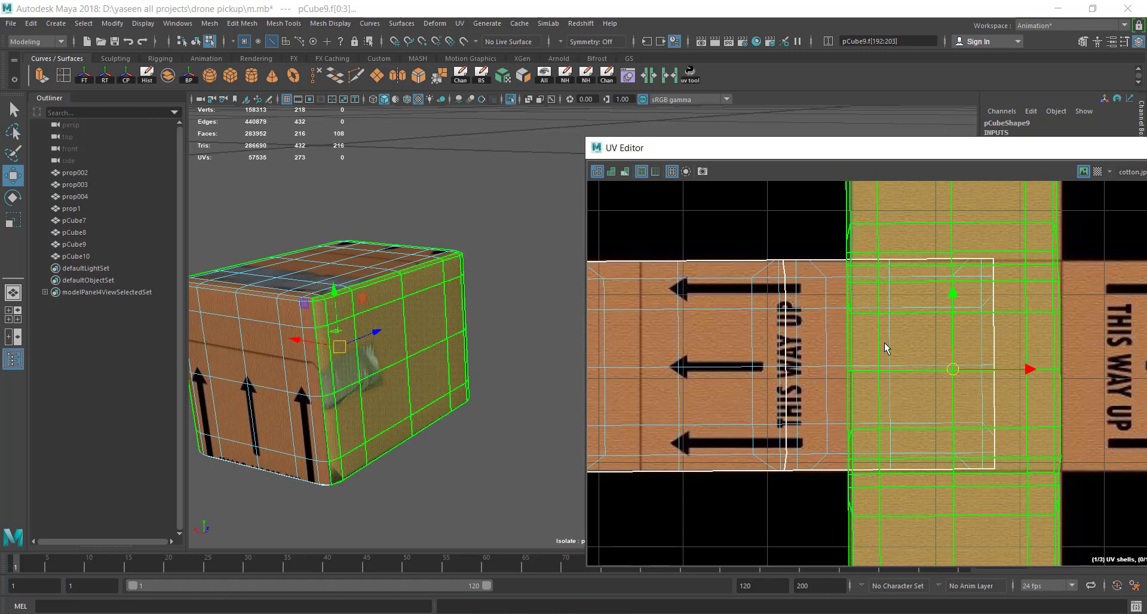
pyautogui.scroll(-3, 828, 353)
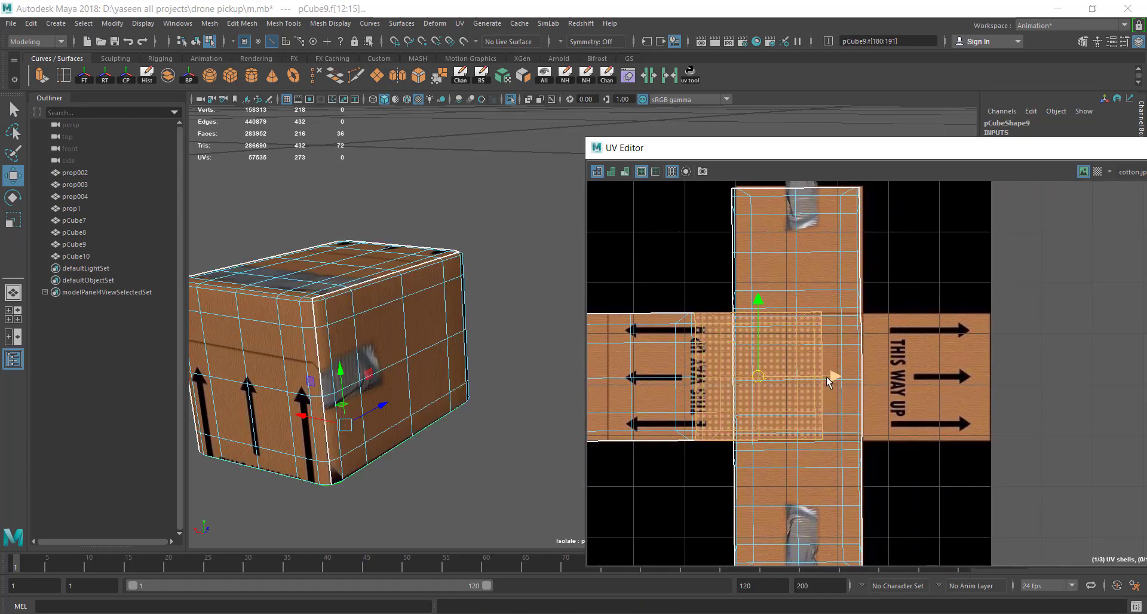
pyautogui.moveTo(836, 377); pyautogui.dragTo(998, 394)
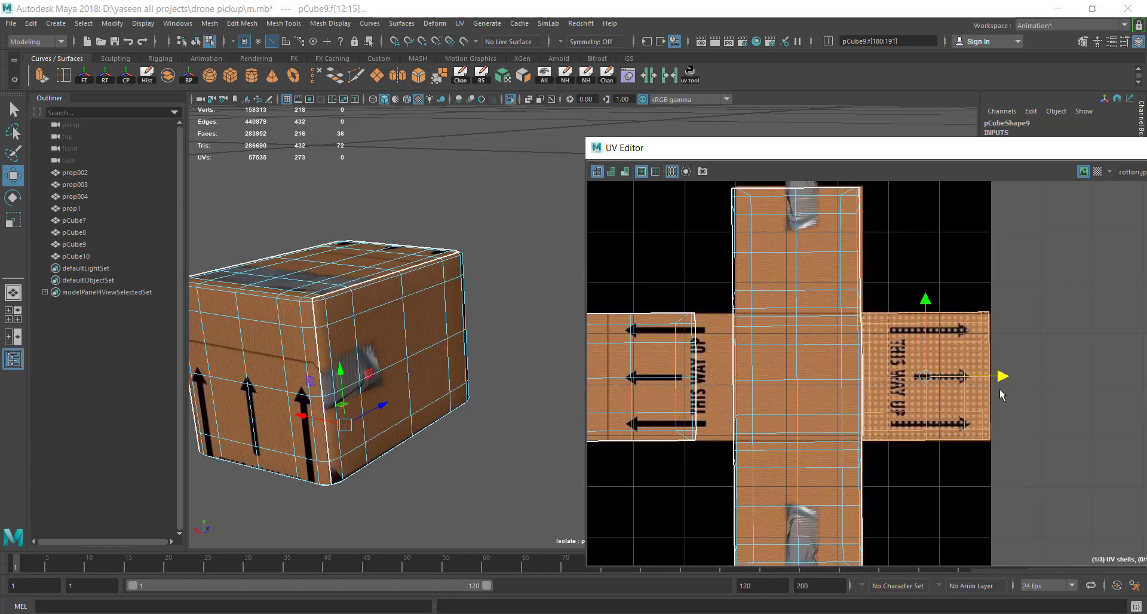
# Move the left horizontal shell right against the layout and return the box to object mode
pyautogui.click(747, 362)
pyautogui.keyDown('alt'); pyautogui.moveTo(747, 362); pyautogui.dragTo(972, 353, button='middle'); pyautogui.keyUp('alt')
pyautogui.click(814, 361)
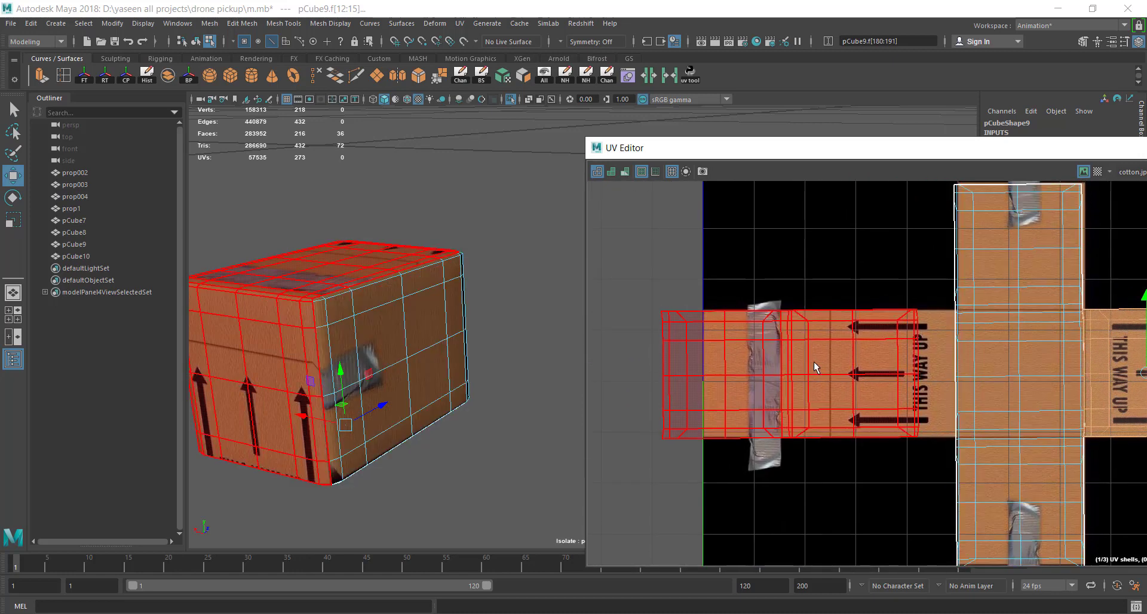
pyautogui.moveTo(865, 372); pyautogui.dragTo(902, 376)
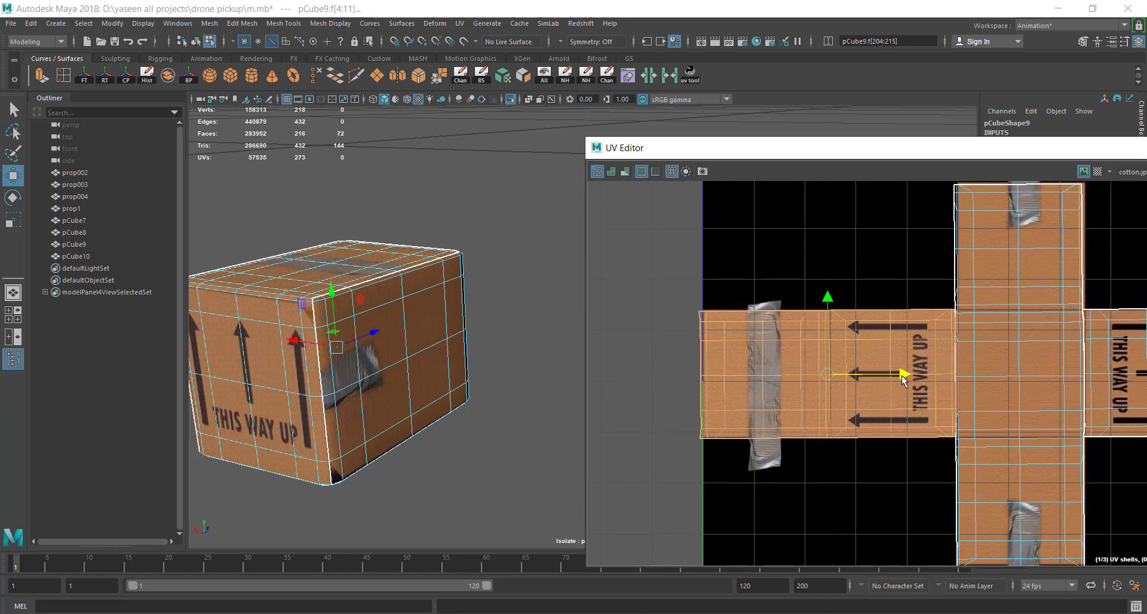
pyautogui.moveTo(412, 323); pyautogui.dragTo(442, 296, button='right')
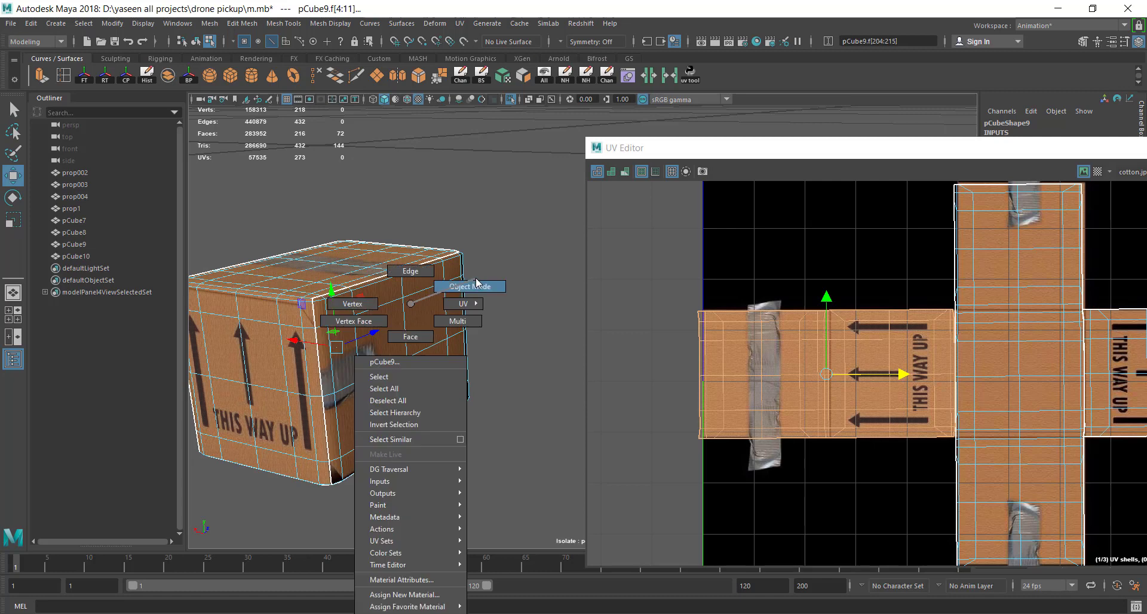
pyautogui.moveTo(430, 323)
pyautogui.keyDown('alt'); pyautogui.mouseDown()
pyautogui.moveTo(450, 323)
pyautogui.moveTo(361, 299)
pyautogui.moveTo(307, 318)
pyautogui.moveTo(372, 346)
pyautogui.moveTo(441, 353)
pyautogui.moveTo(201, 321)
pyautogui.moveTo(269, 353)
pyautogui.moveTo(379, 289)
pyautogui.moveTo(422, 340)
pyautogui.moveTo(373, 377)
pyautogui.moveTo(460, 358)
pyautogui.moveTo(205, 530)
pyautogui.moveTo(410, 372)
pyautogui.moveTo(461, 295)
pyautogui.moveTo(436, 324)
pyautogui.mouseUp(); pyautogui.keyUp('alt')
# Select pCube9's UV shells and centre the UV cross layout in view
pyautogui.click(436, 324)
pyautogui.scroll(2, 513, 340)
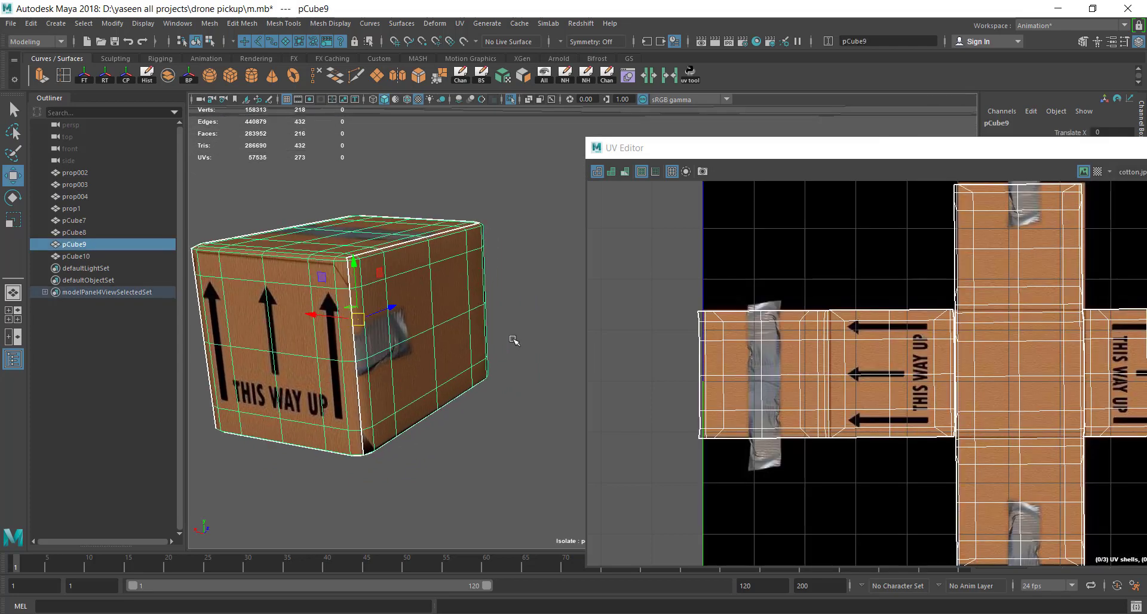
pyautogui.moveTo(422, 304); pyautogui.dragTo(463, 339, button='right')
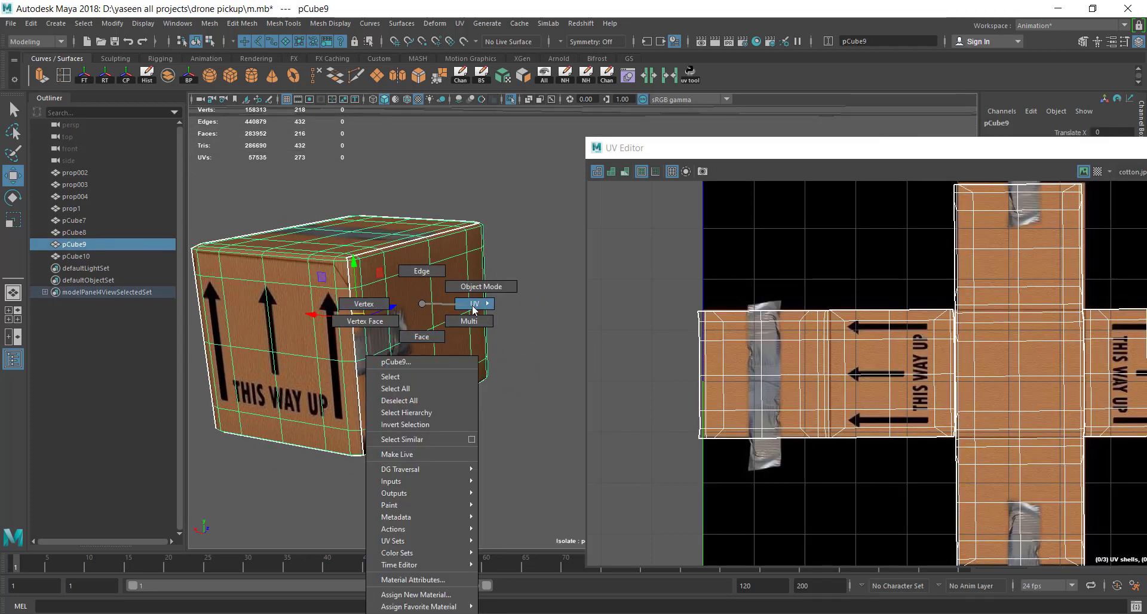
pyautogui.click(463, 338)
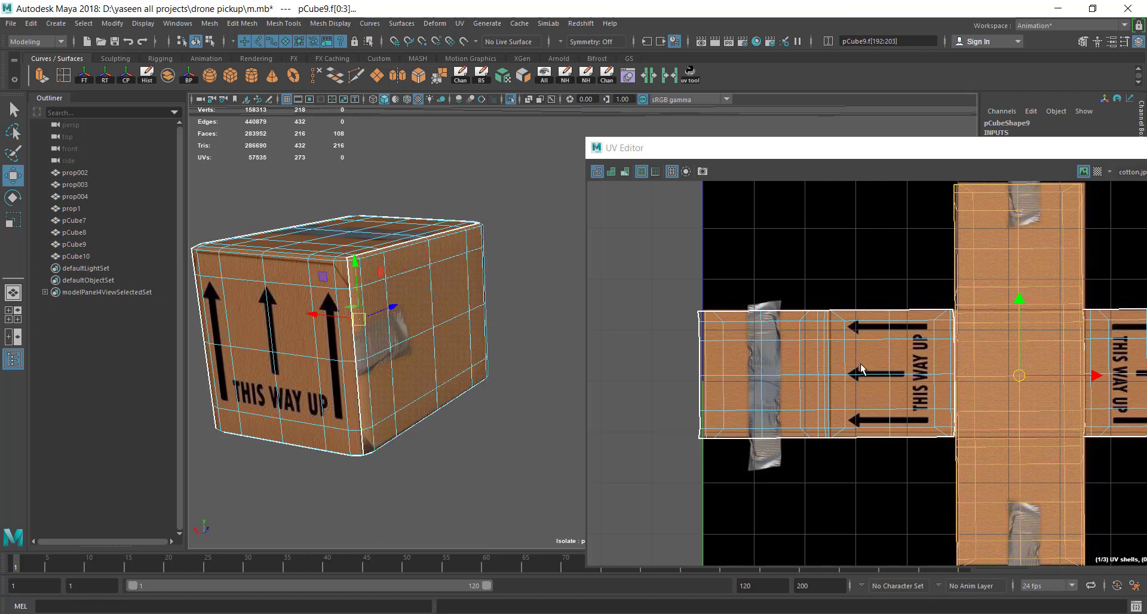
pyautogui.moveTo(954, 368)
pyautogui.keyDown('alt'); pyautogui.mouseDown(button='middle')
pyautogui.moveTo(784, 360)
pyautogui.moveTo(789, 317)
pyautogui.mouseUp(button='middle'); pyautogui.keyUp('alt')
pyautogui.scroll(2, 788, 317)
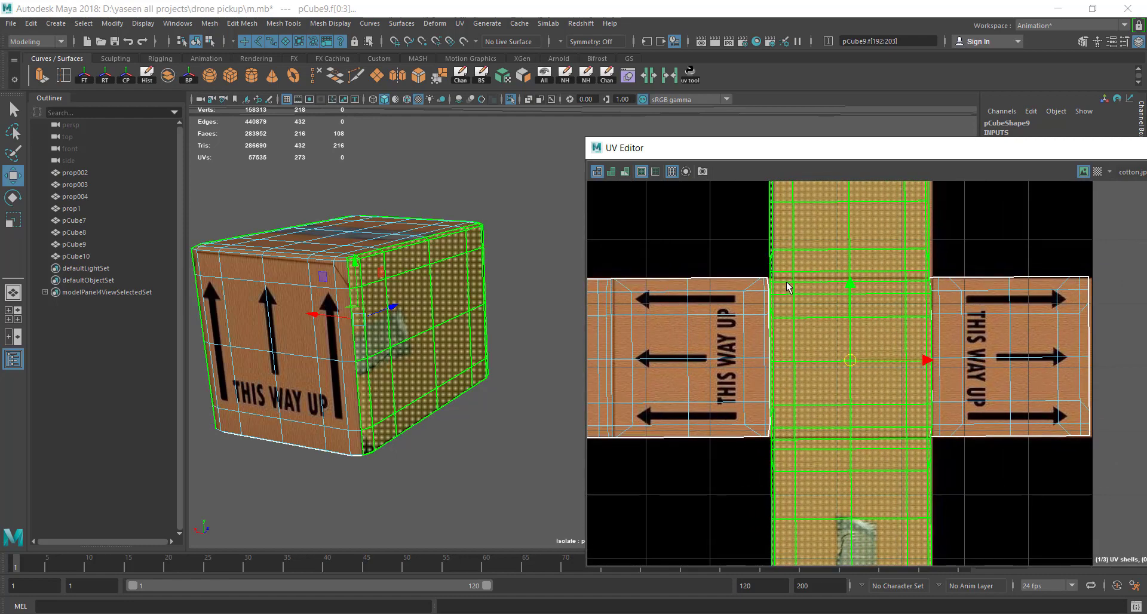
pyautogui.moveTo(712, 281)
pyautogui.mouseDown(button='right')
pyautogui.moveTo(723, 263)
pyautogui.moveTo(791, 249)
pyautogui.mouseUp(button='right')
# Try selecting the middle shell's left seam edge loop, then clear the selection
pyautogui.click(896, 279)
pyautogui.scroll(2, 899, 281)
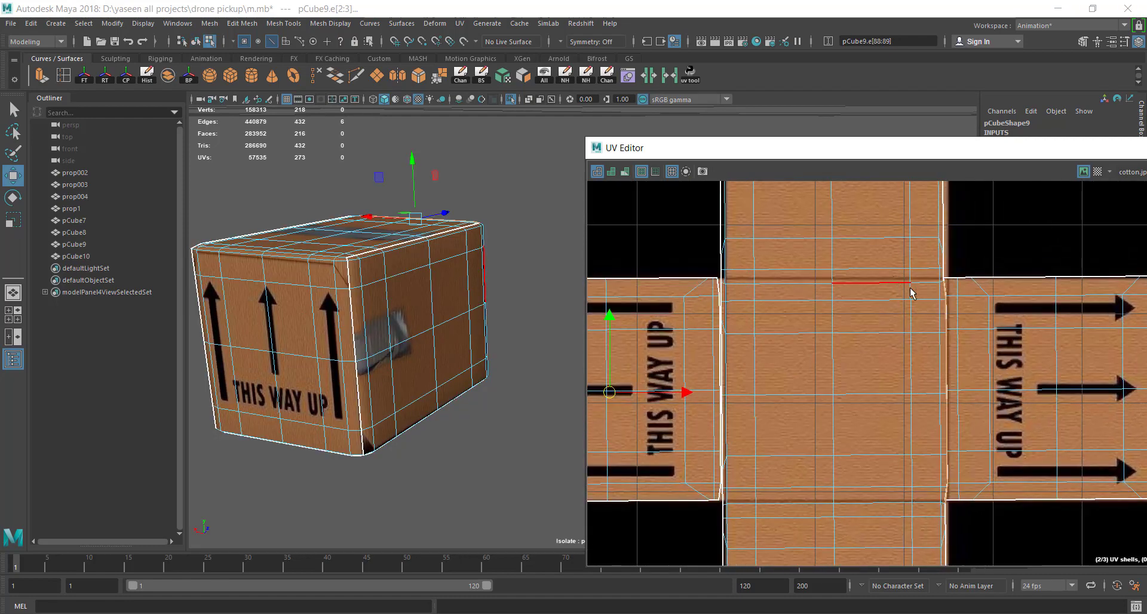
pyautogui.click(929, 285)
pyautogui.scroll(2, 724, 294)
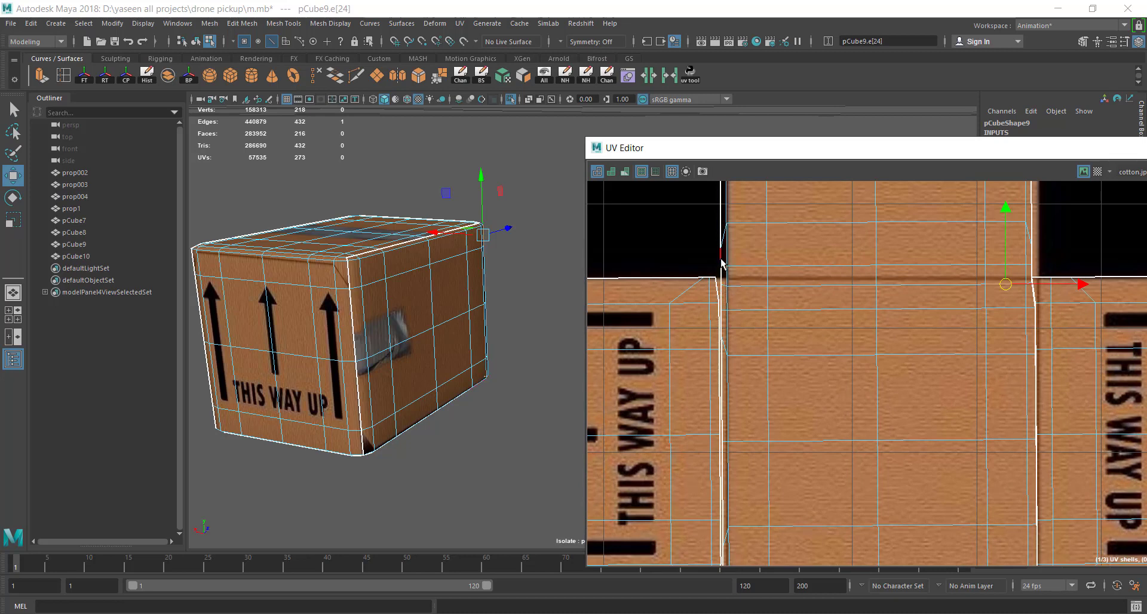
pyautogui.click(726, 286)
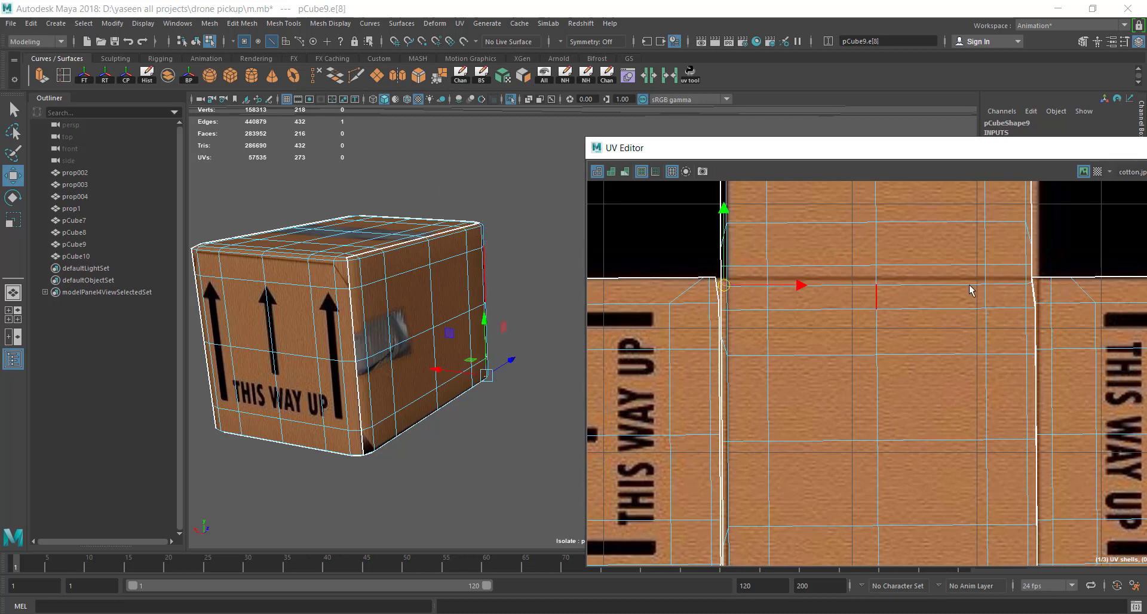
pyautogui.click(1028, 268)
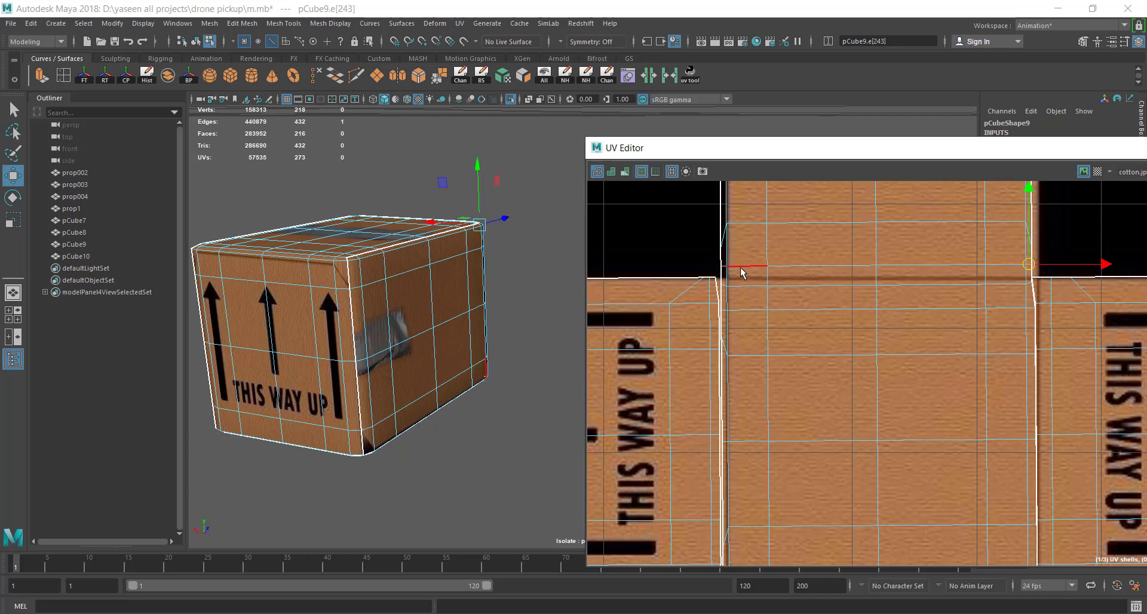
pyautogui.doubleClick(723, 269)
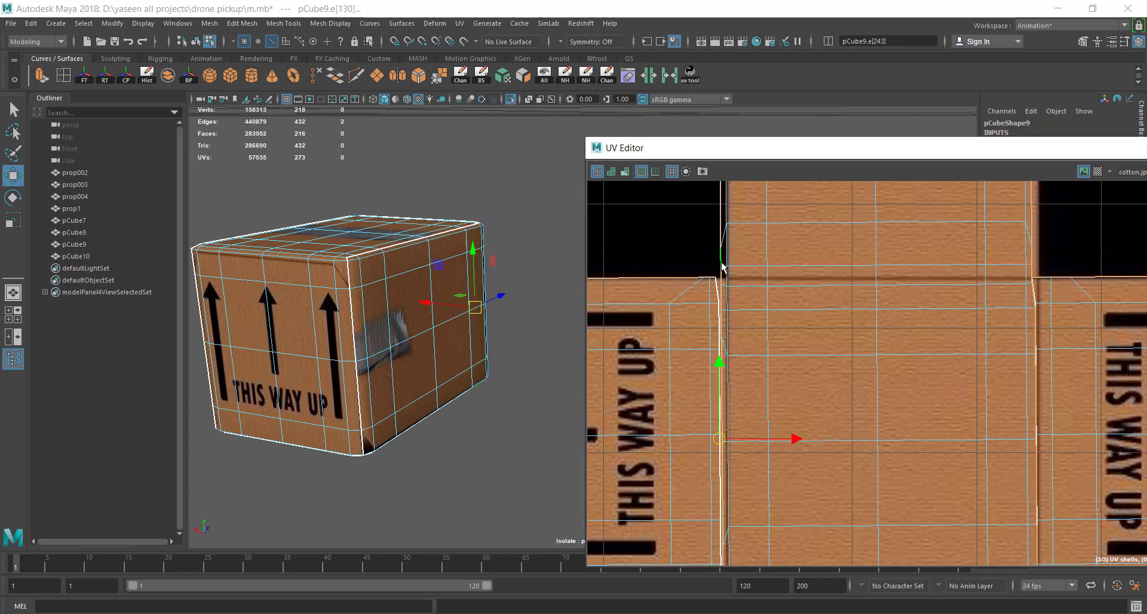
pyautogui.click(402, 253)
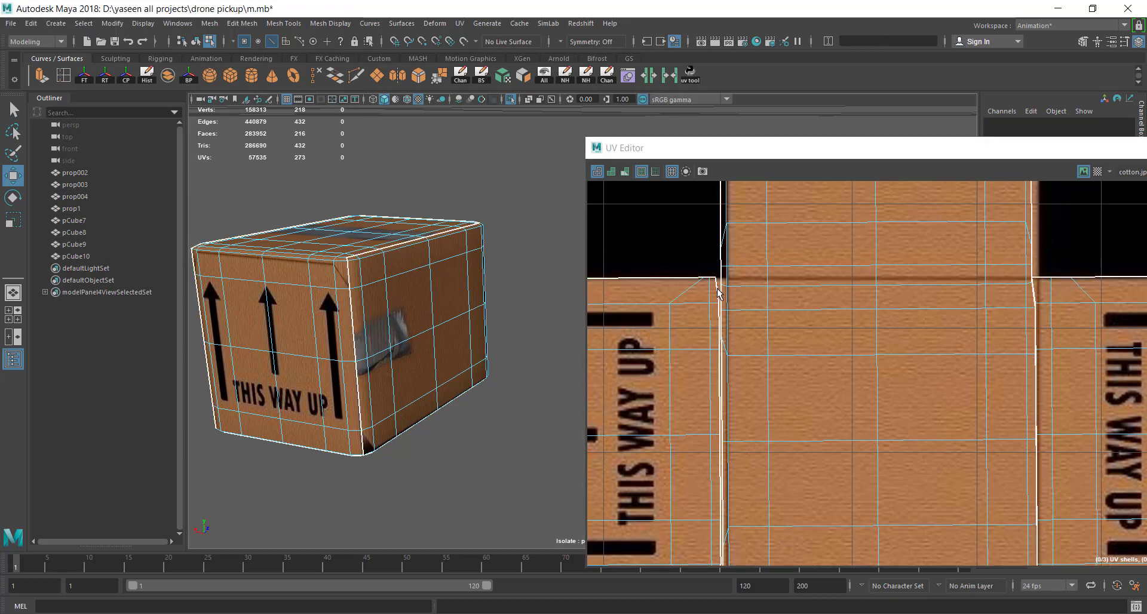
# Select the edge loop along the top seam of the central shell
pyautogui.click(748, 287)
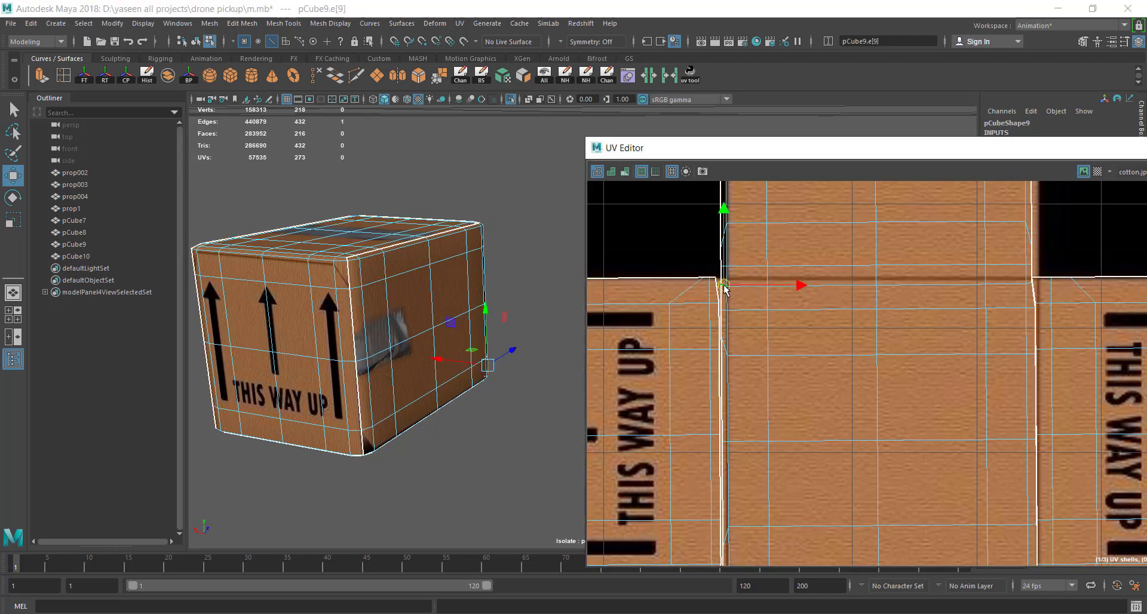
pyautogui.click(1040, 287)
pyautogui.doubleClick(878, 279)
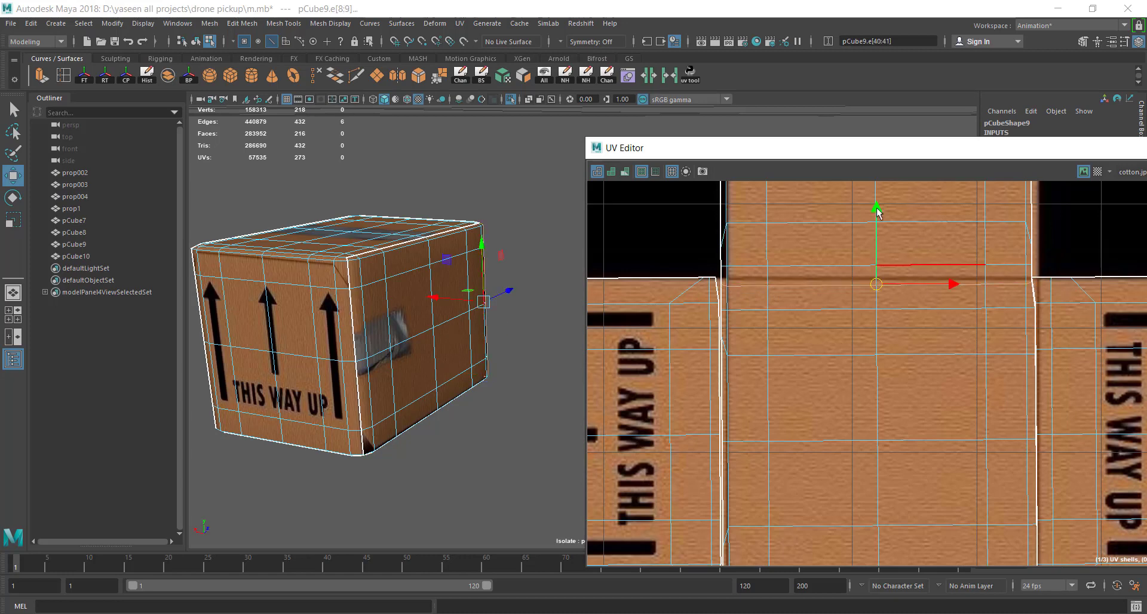
pyautogui.scroll(-2, 812, 254)
pyautogui.scroll(-3, 815, 256)
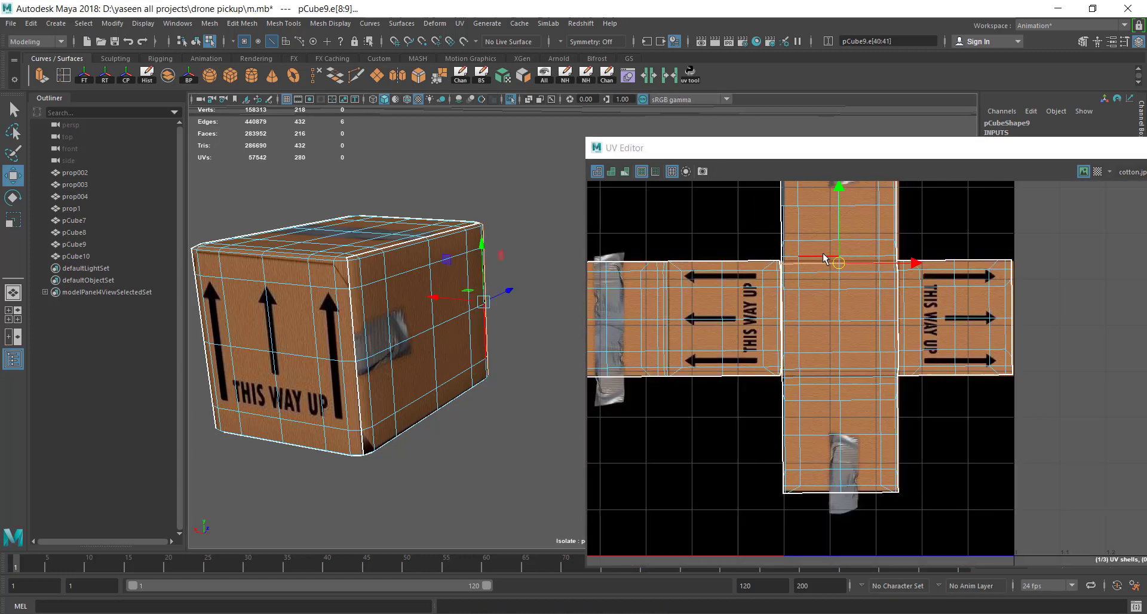
# Select the top UV shell of pCube9 and nudge it slightly up and right
pyautogui.keyDown('alt'); pyautogui.moveTo(836, 233); pyautogui.dragTo(823, 359, button='middle'); pyautogui.keyUp('alt')
pyautogui.rightClick(814, 342)
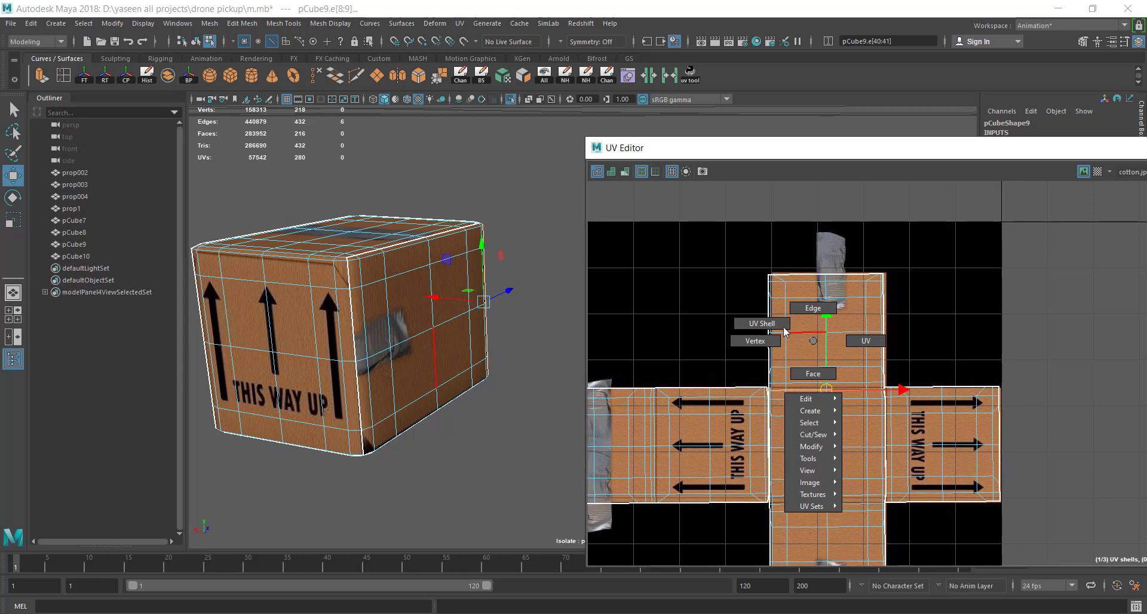
pyautogui.click(776, 326)
pyautogui.click(815, 335)
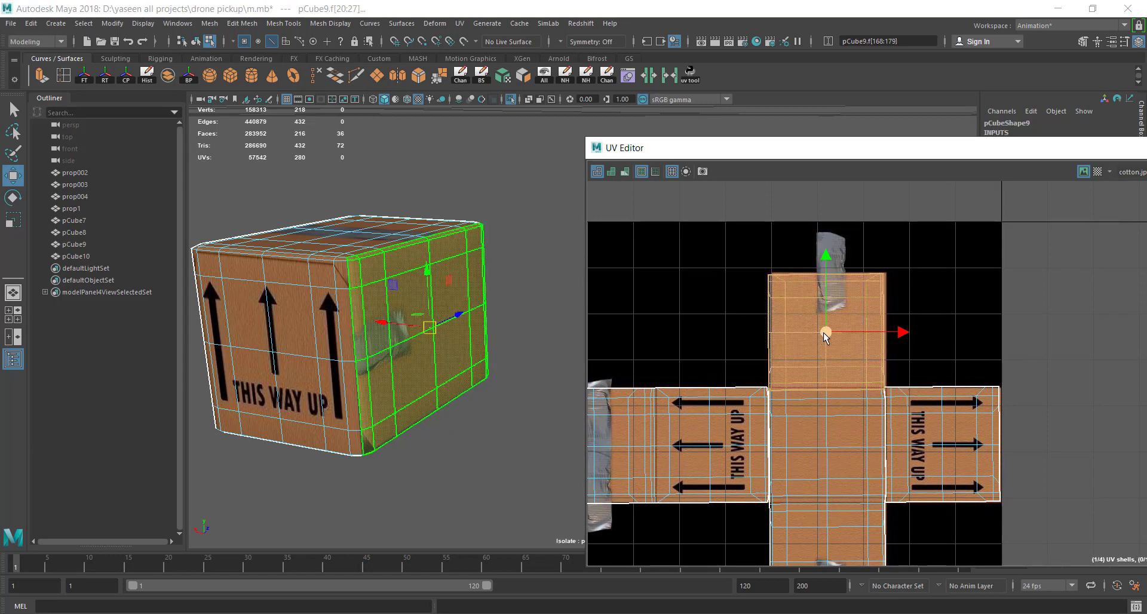
pyautogui.moveTo(825, 336); pyautogui.dragTo(830, 334)
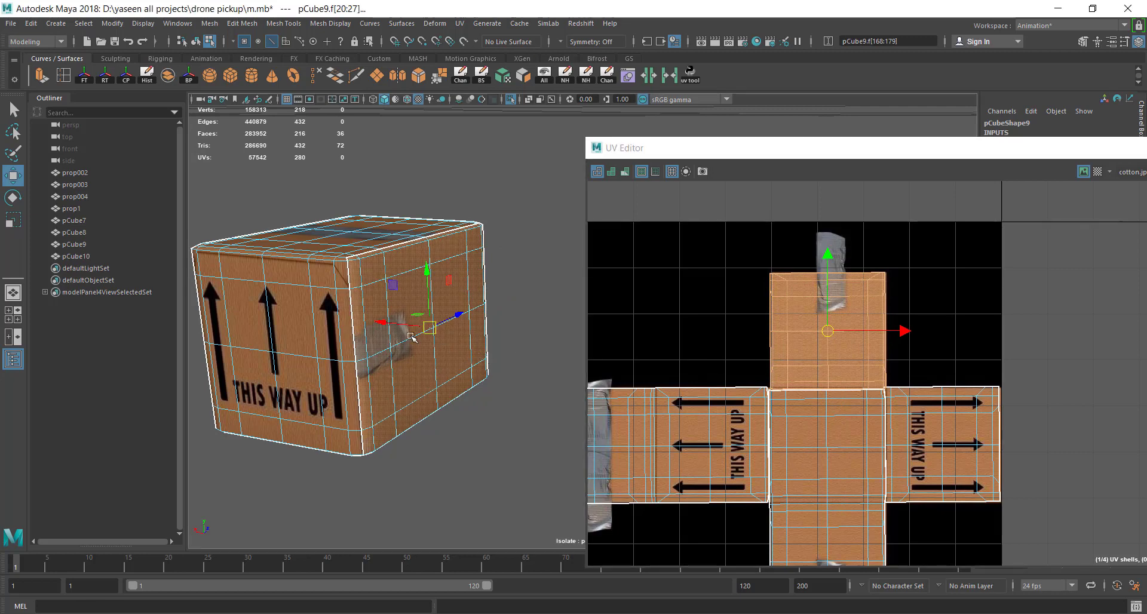
# Rotate the top shell partway off square so its tape strip lines up
pyautogui.keyDown('alt'); pyautogui.moveTo(447, 353); pyautogui.dragTo(464, 348); pyautogui.keyUp('alt')
pyautogui.press('e')
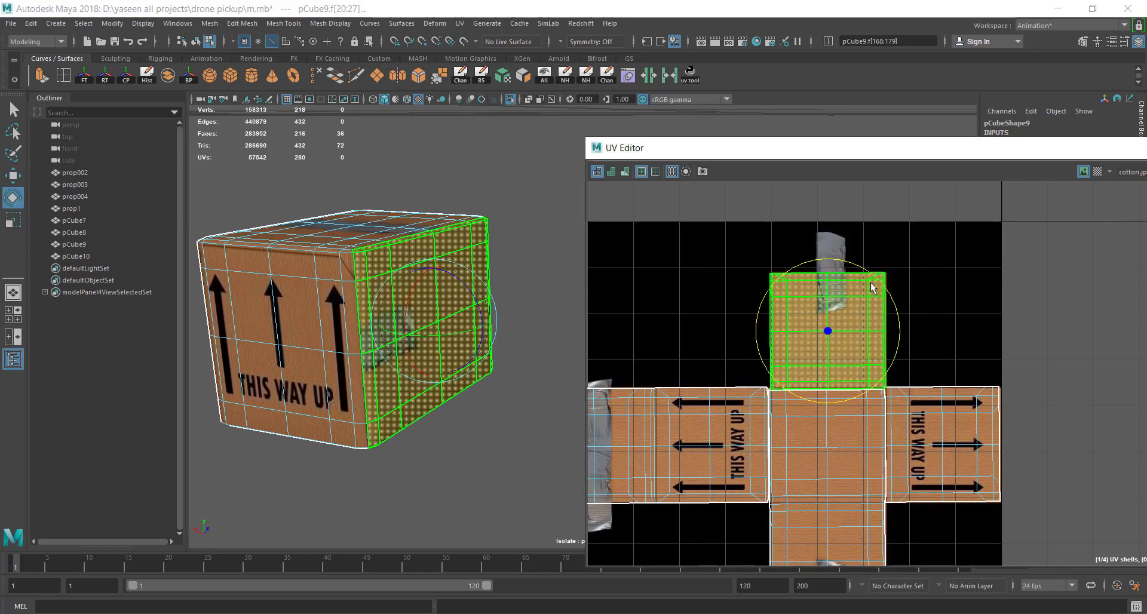
pyautogui.moveTo(862, 281)
pyautogui.mouseDown()
pyautogui.moveTo(728, 312)
pyautogui.moveTo(774, 308)
pyautogui.mouseUp()
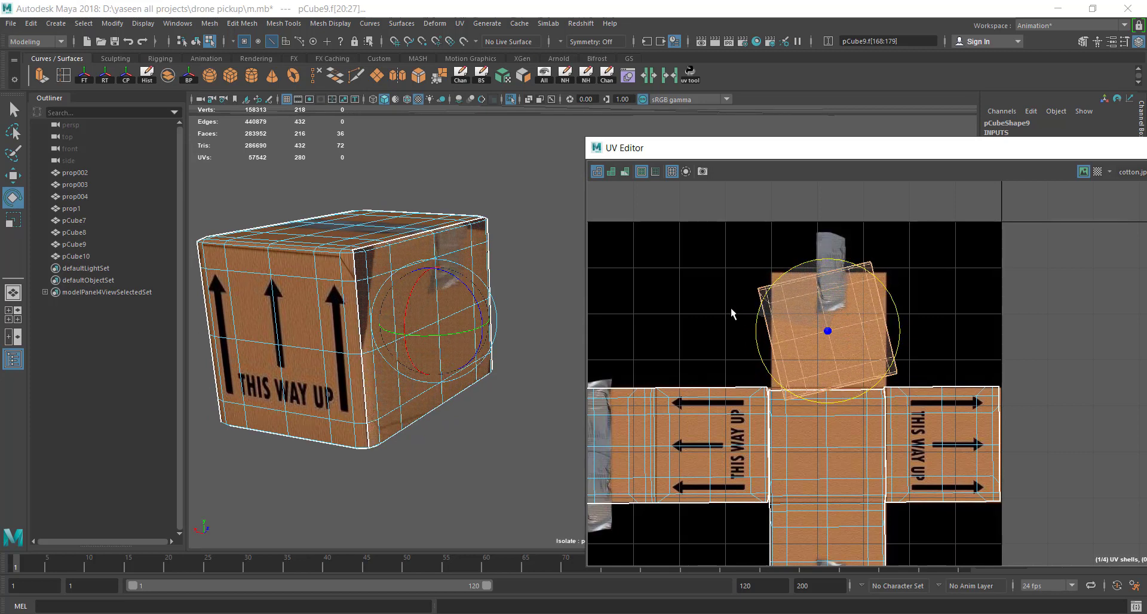
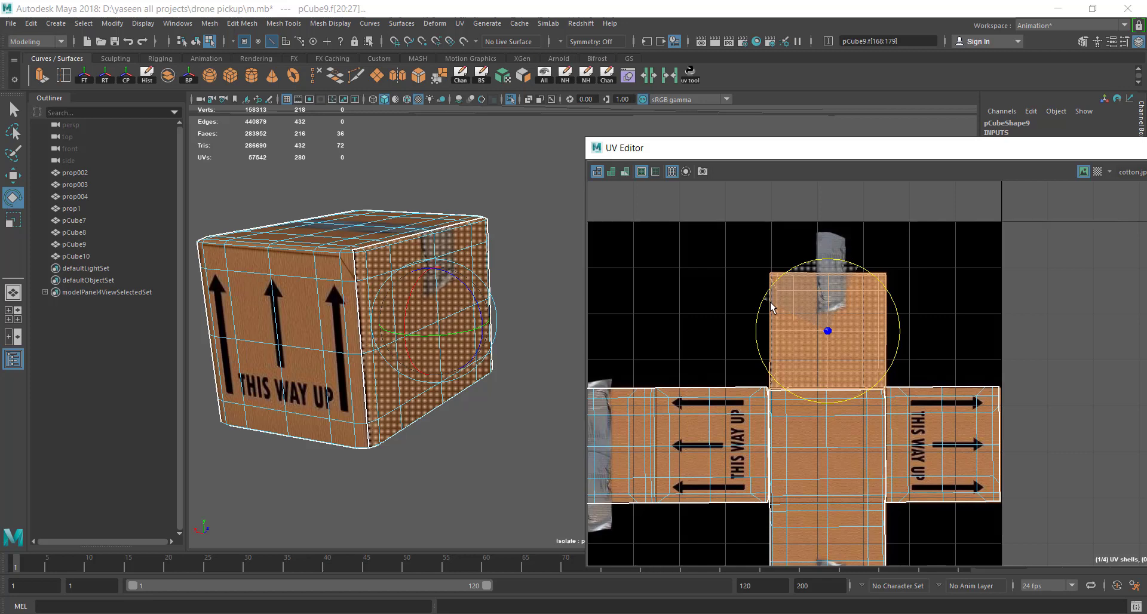
# Frame the box's taped face and select its UV shell in the UV Editor
pyautogui.click(687, 315)
pyautogui.keyDown('alt'); pyautogui.moveTo(397, 293); pyautogui.dragTo(397, 216, button='middle'); pyautogui.keyUp('alt')
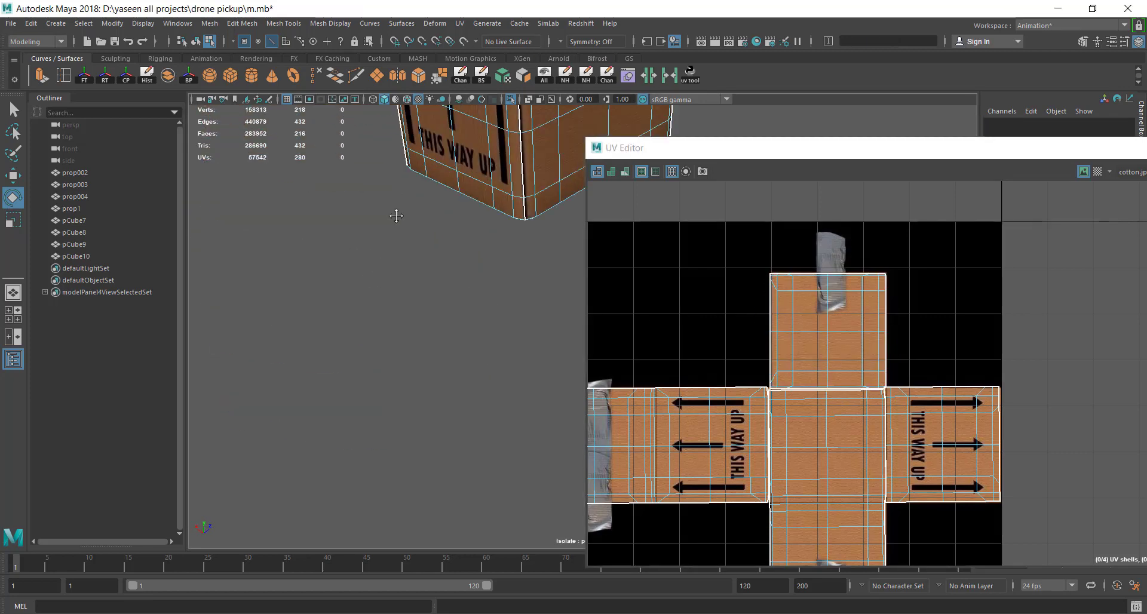
pyautogui.keyDown('alt'); pyautogui.moveTo(397, 216); pyautogui.dragTo(441, 228); pyautogui.keyUp('alt')
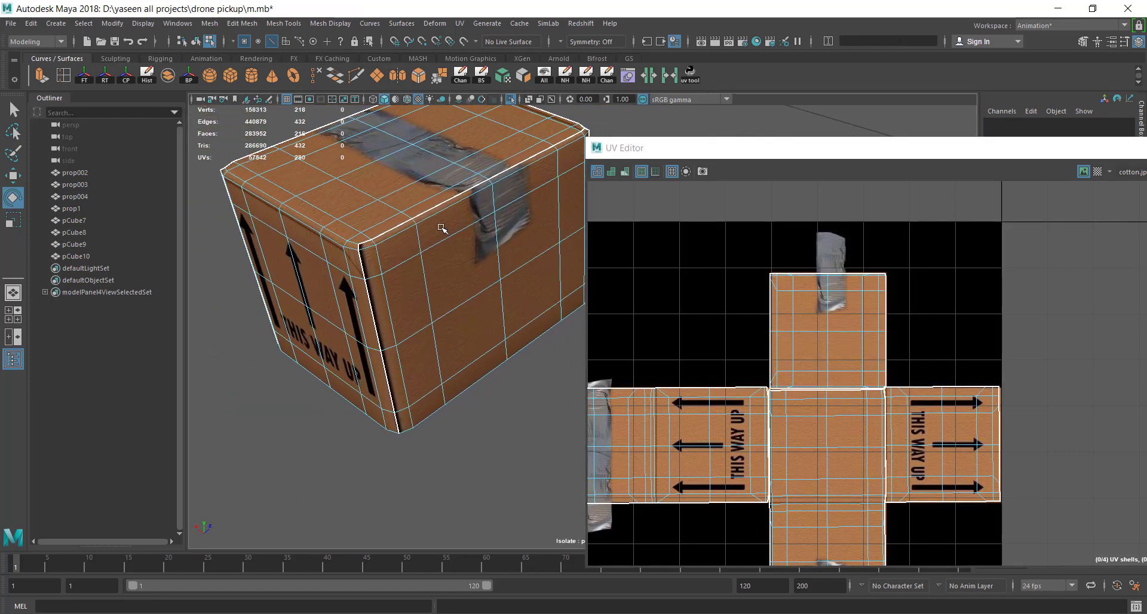
pyautogui.scroll(2, 441, 227)
pyautogui.scroll(2, 441, 229)
pyautogui.scroll(1, 440, 231)
pyautogui.scroll(1, 439, 233)
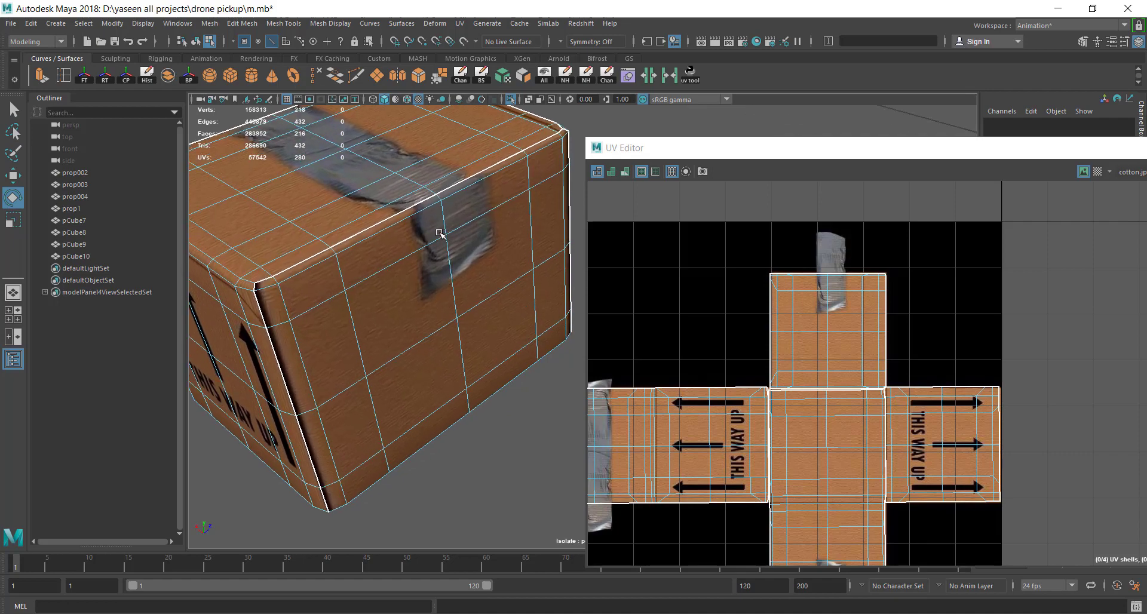
pyautogui.scroll(3, 798, 296)
pyautogui.click(805, 307)
pyautogui.scroll(1, 875, 353)
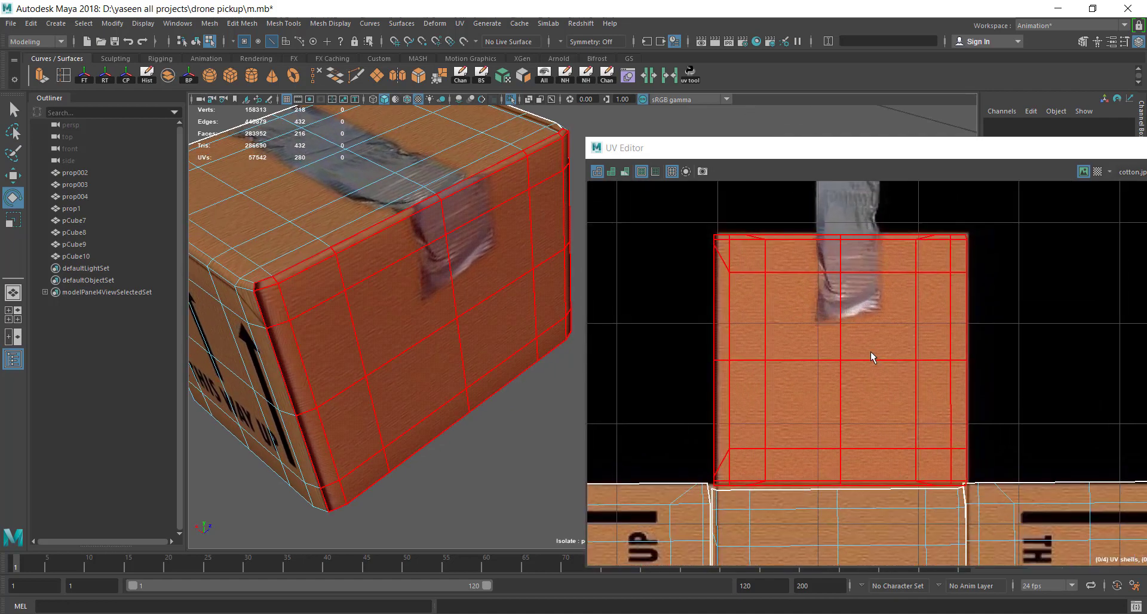
pyautogui.click(871, 350)
# Scale the taped side's UV shell down horizontally and vertically, easing it back up slightly
pyautogui.press('w')
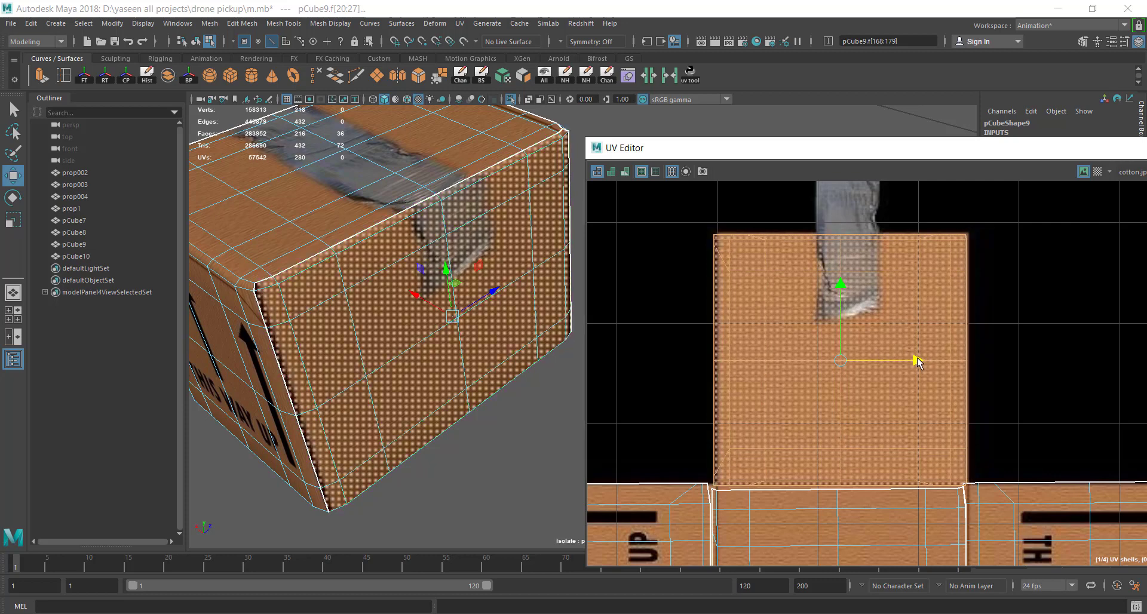
pyautogui.press('r')
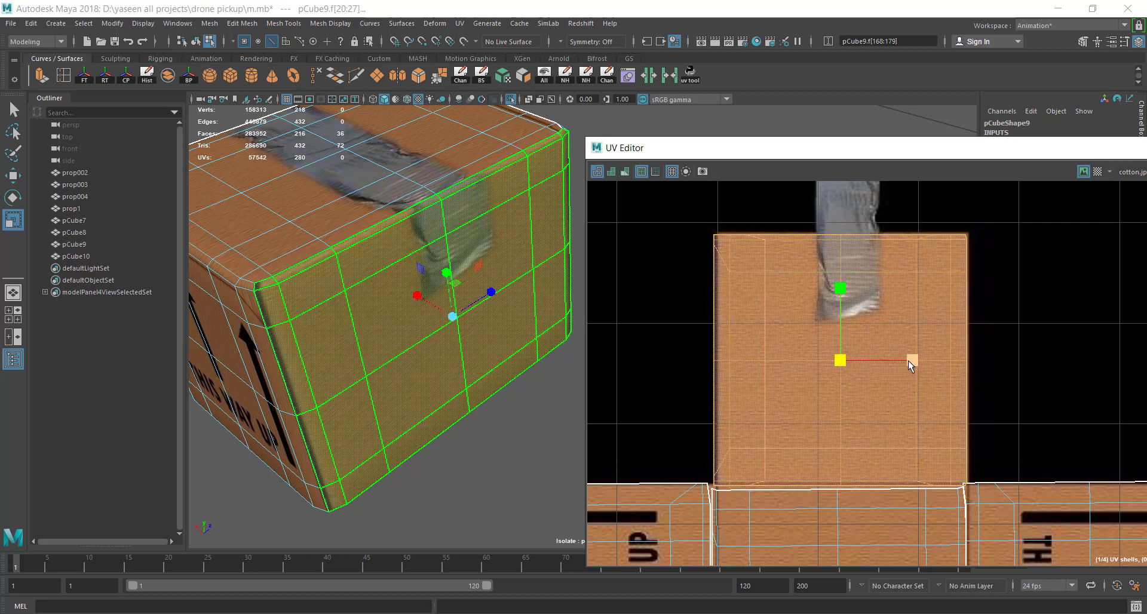
pyautogui.moveTo(908, 360); pyautogui.dragTo(904, 361)
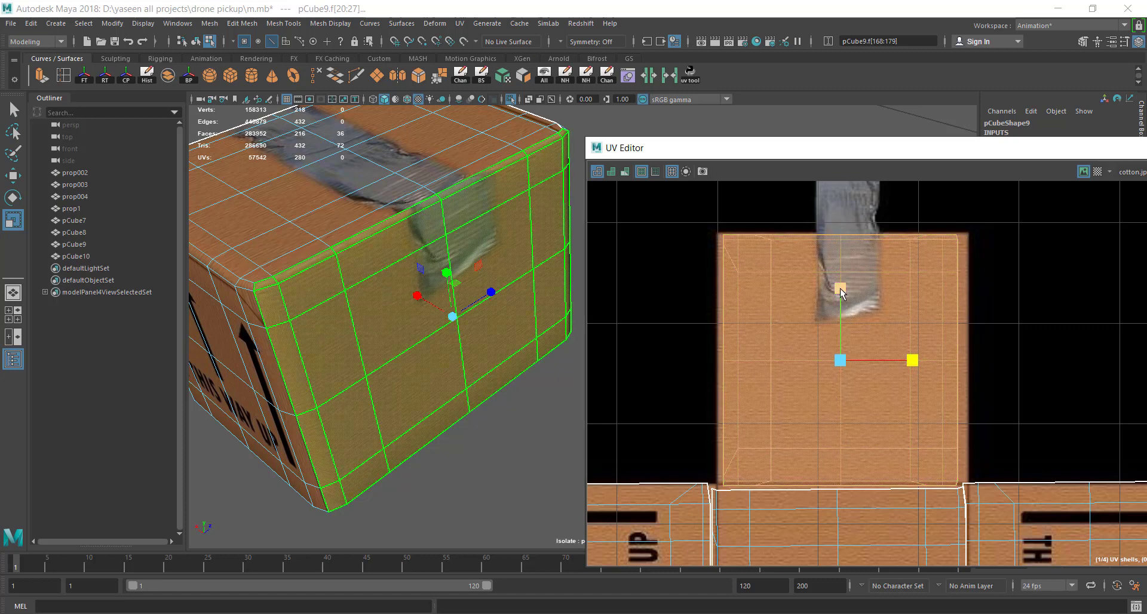
pyautogui.moveTo(841, 291); pyautogui.dragTo(840, 297)
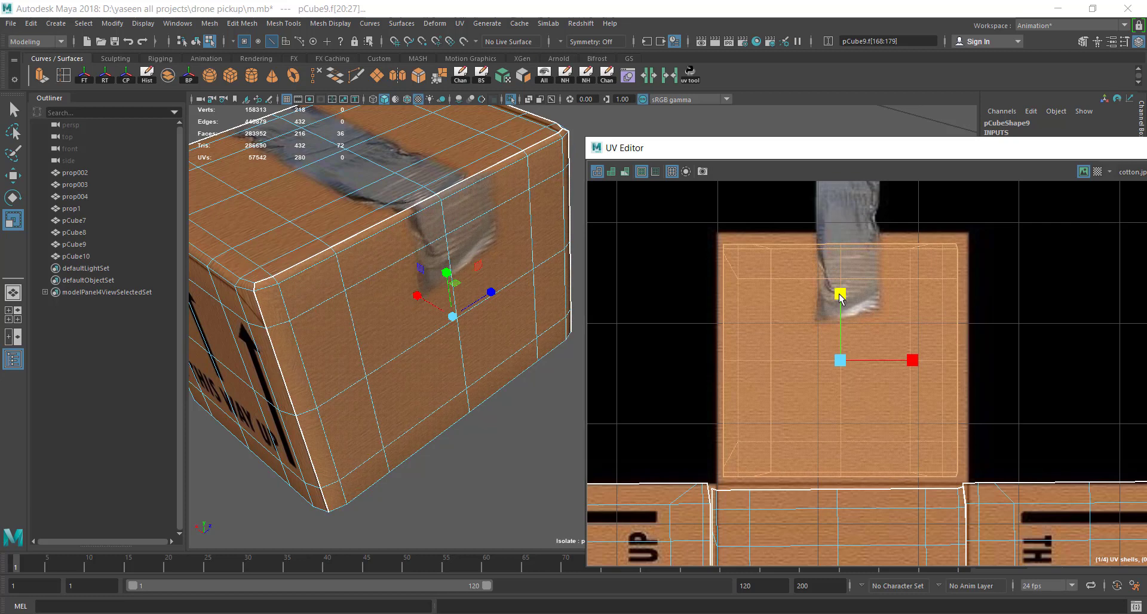
pyautogui.scroll(1, 780, 257)
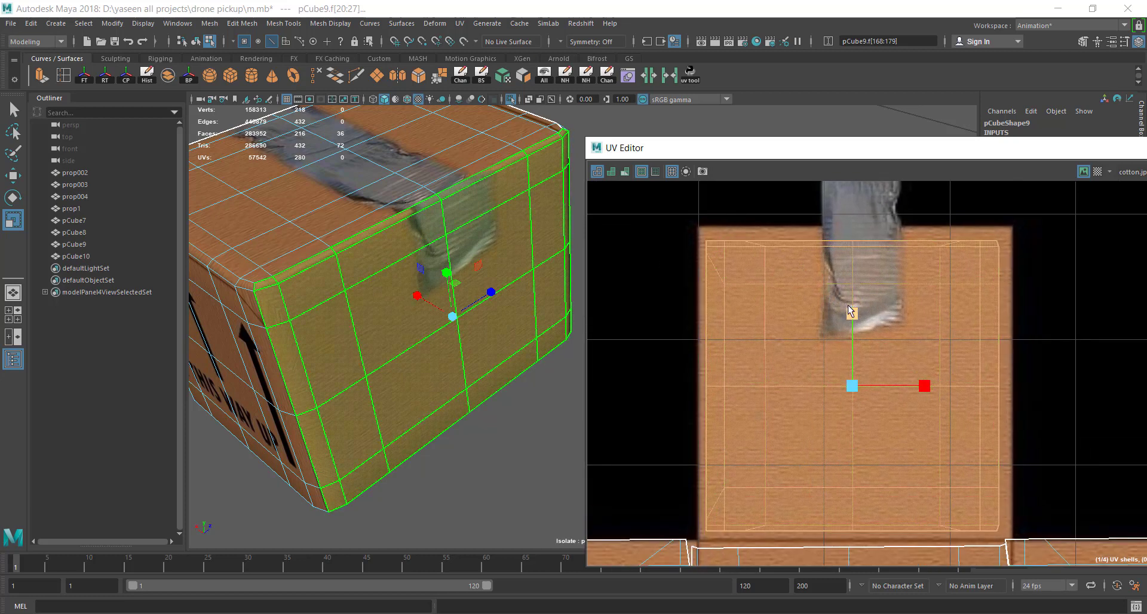
pyautogui.moveTo(856, 320); pyautogui.dragTo(853, 315)
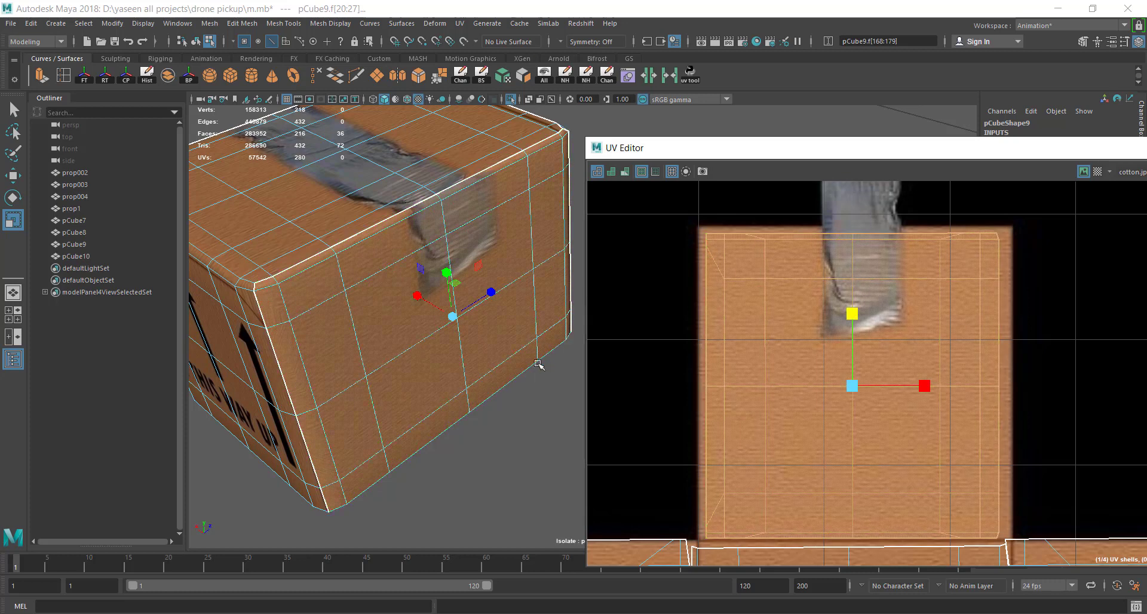
# Clear the face selection and return the box to Object Mode
pyautogui.keyDown('alt'); pyautogui.moveTo(509, 345); pyautogui.dragTo(505, 341); pyautogui.keyUp('alt')
pyautogui.click(539, 418)
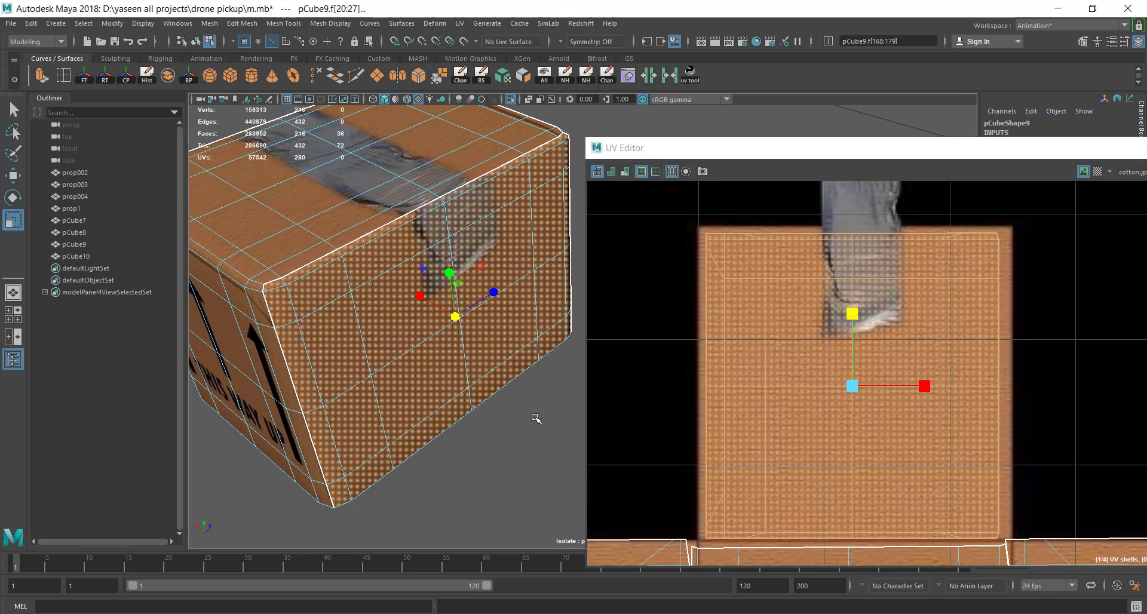
pyautogui.moveTo(526, 404); pyautogui.dragTo(581, 291, button='right')
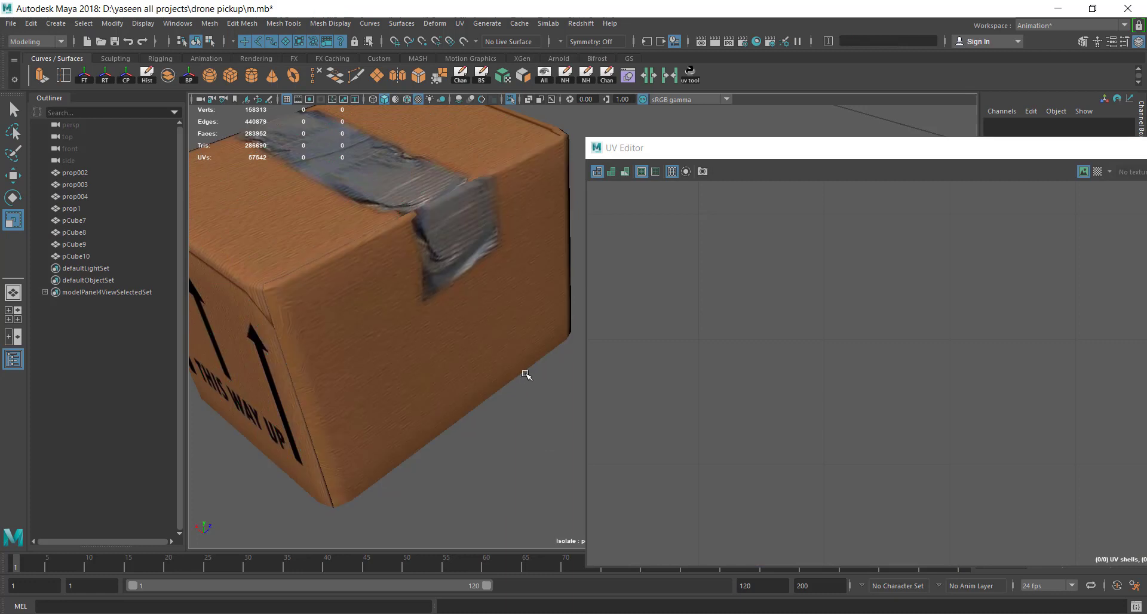
# Select the box, switch to Face mode and select all faces of the front side
pyautogui.scroll(-5, 526, 375)
pyautogui.moveTo(530, 375)
pyautogui.keyDown('alt'); pyautogui.mouseDown()
pyautogui.moveTo(478, 353)
pyautogui.moveTo(474, 325)
pyautogui.mouseUp(); pyautogui.keyUp('alt')
pyautogui.click(470, 254)
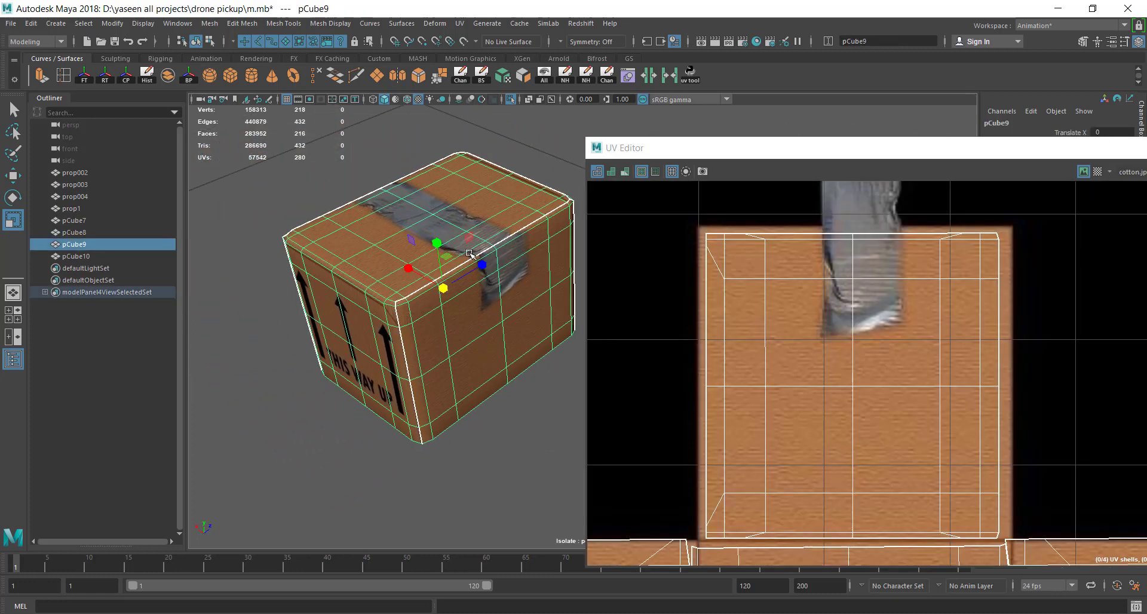
pyautogui.keyDown('alt'); pyautogui.moveTo(471, 254); pyautogui.dragTo(471, 196); pyautogui.keyUp('alt')
pyautogui.moveTo(471, 196)
pyautogui.mouseDown(button='right')
pyautogui.moveTo(444, 192)
pyautogui.moveTo(528, 179)
pyautogui.mouseUp(button='right')
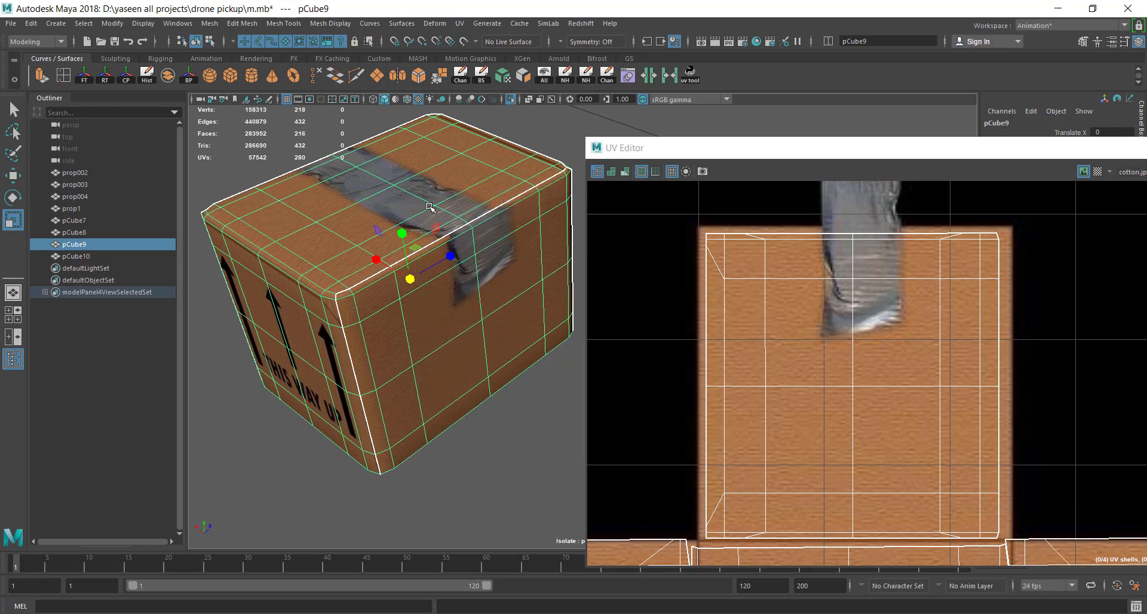
pyautogui.moveTo(429, 206); pyautogui.dragTo(430, 239, button='right')
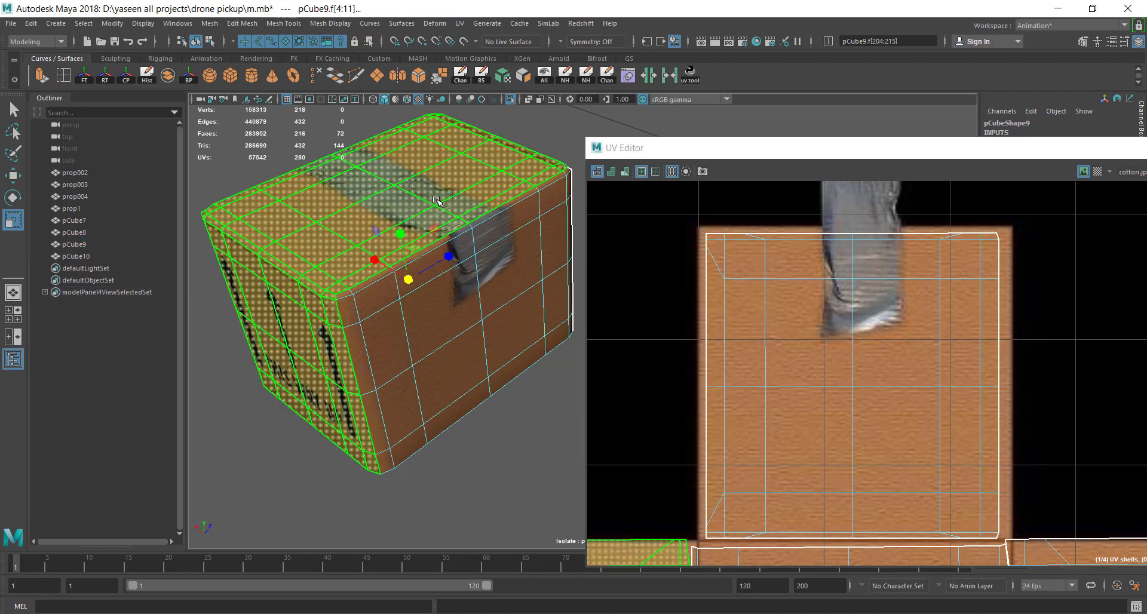
pyautogui.doubleClick(517, 317)
# Bring the THIS WAY UP shell into view in the UV Editor and switch to Vertex/UV mode
pyautogui.scroll(-3, 693, 418)
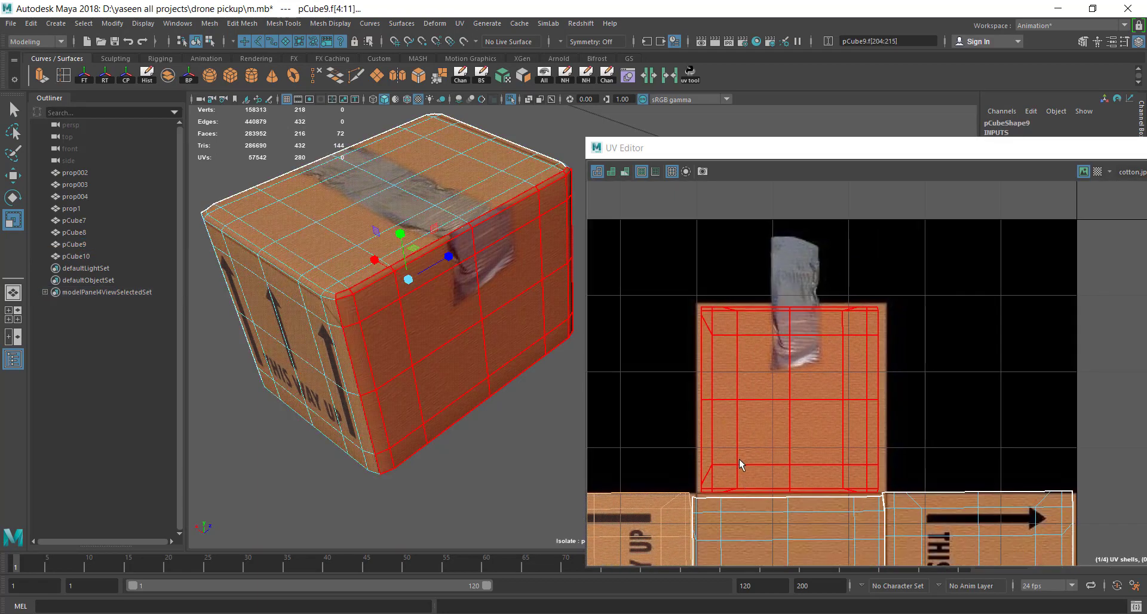
pyautogui.moveTo(740, 459)
pyautogui.keyDown('alt'); pyautogui.mouseDown(button='middle')
pyautogui.moveTo(836, 239)
pyautogui.moveTo(985, 219)
pyautogui.mouseUp(button='middle'); pyautogui.keyUp('alt')
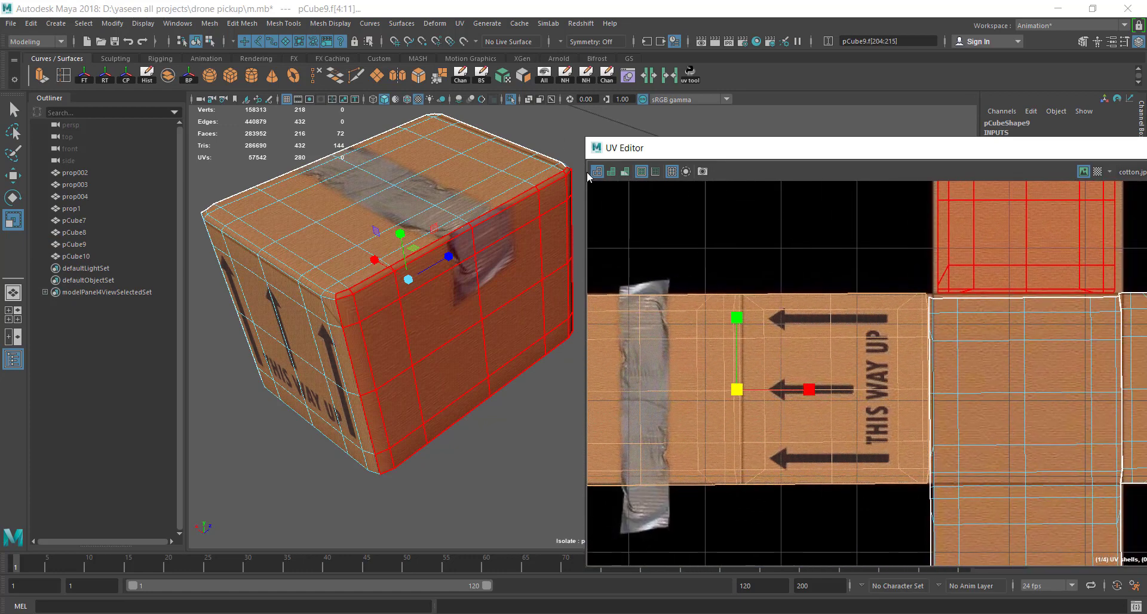
pyautogui.scroll(2, 478, 216)
pyautogui.keyDown('alt'); pyautogui.moveTo(476, 216); pyautogui.dragTo(426, 196); pyautogui.keyUp('alt')
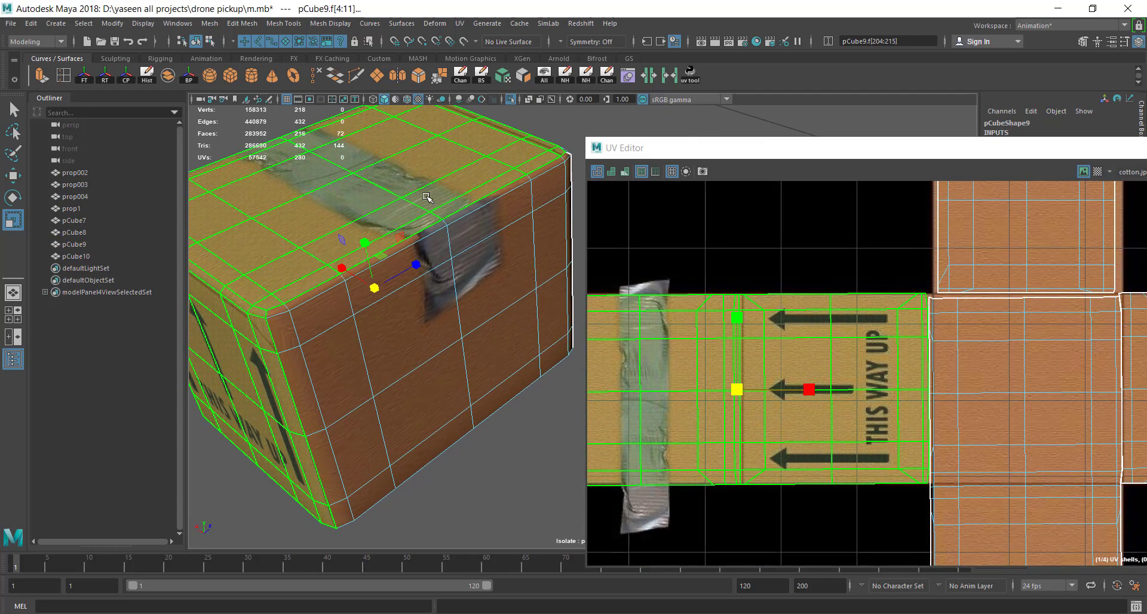
pyautogui.moveTo(426, 196)
pyautogui.mouseDown(button='right')
pyautogui.moveTo(389, 192)
pyautogui.moveTo(536, 219)
pyautogui.moveTo(532, 209)
pyautogui.mouseUp(button='right')
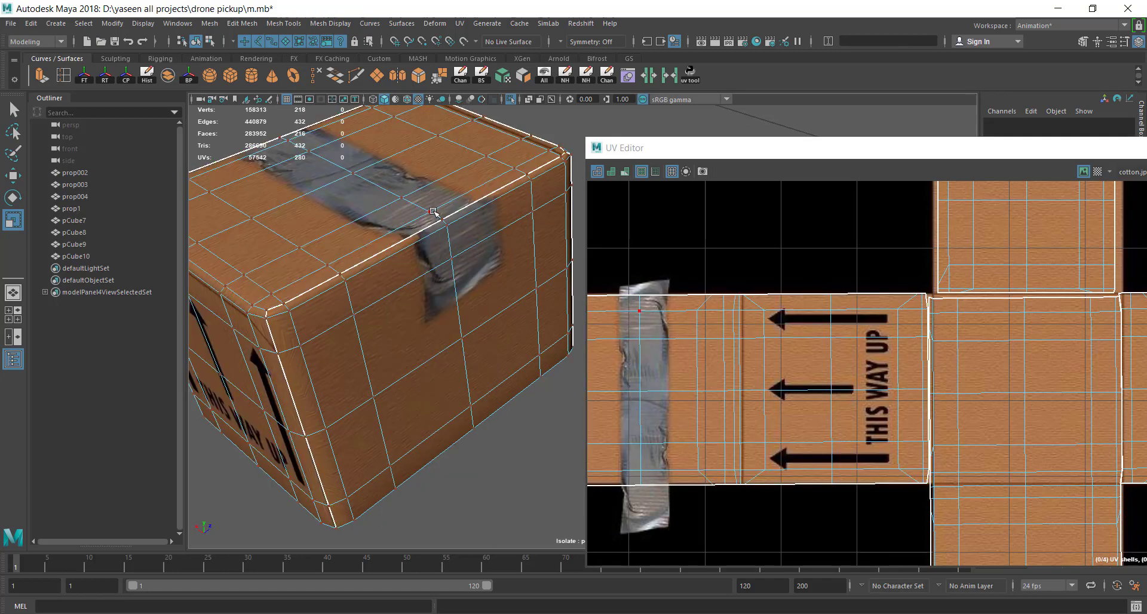
# Move one UV at the tape's top edge right toward the tape's edge
pyautogui.click(431, 214)
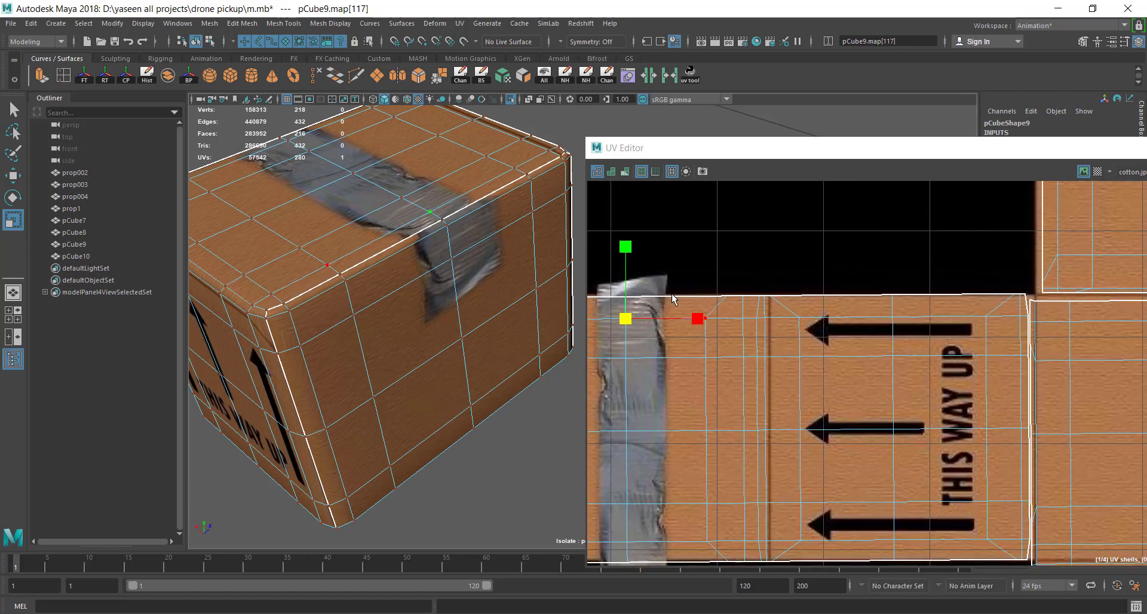
pyautogui.scroll(3, 655, 306)
pyautogui.scroll(2, 795, 317)
pyautogui.scroll(2, 801, 320)
pyautogui.scroll(1, 802, 320)
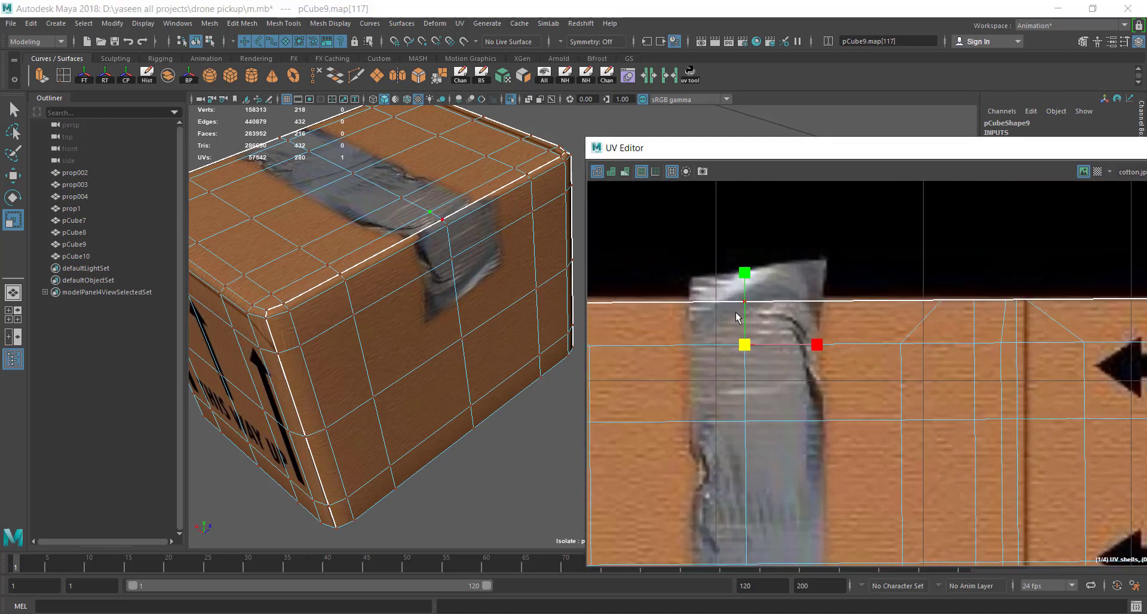
pyautogui.press('w')
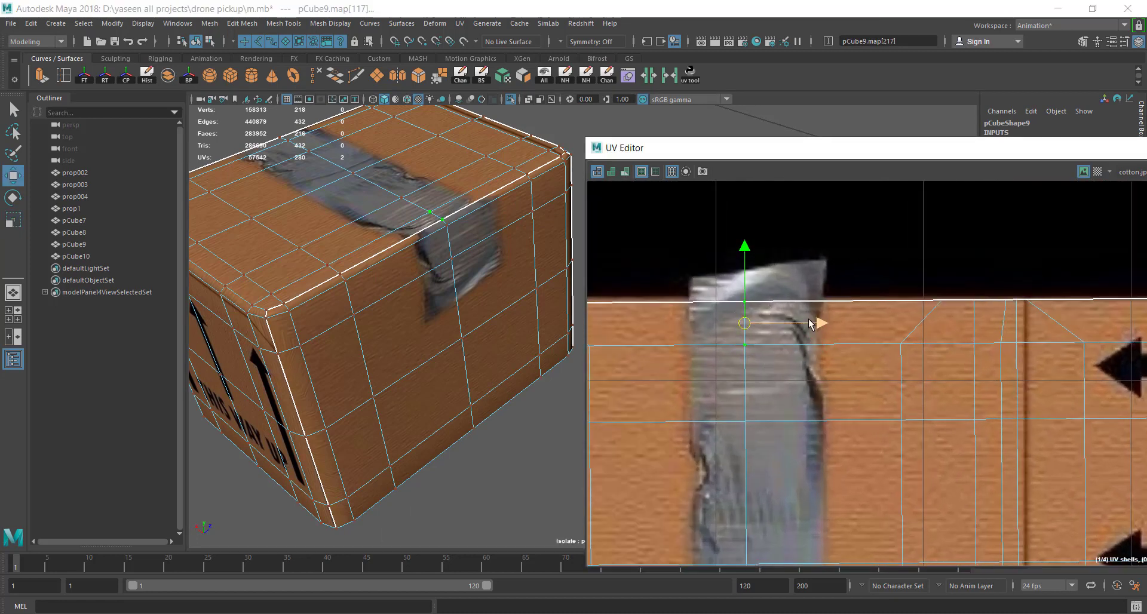
pyautogui.moveTo(821, 325); pyautogui.dragTo(840, 327)
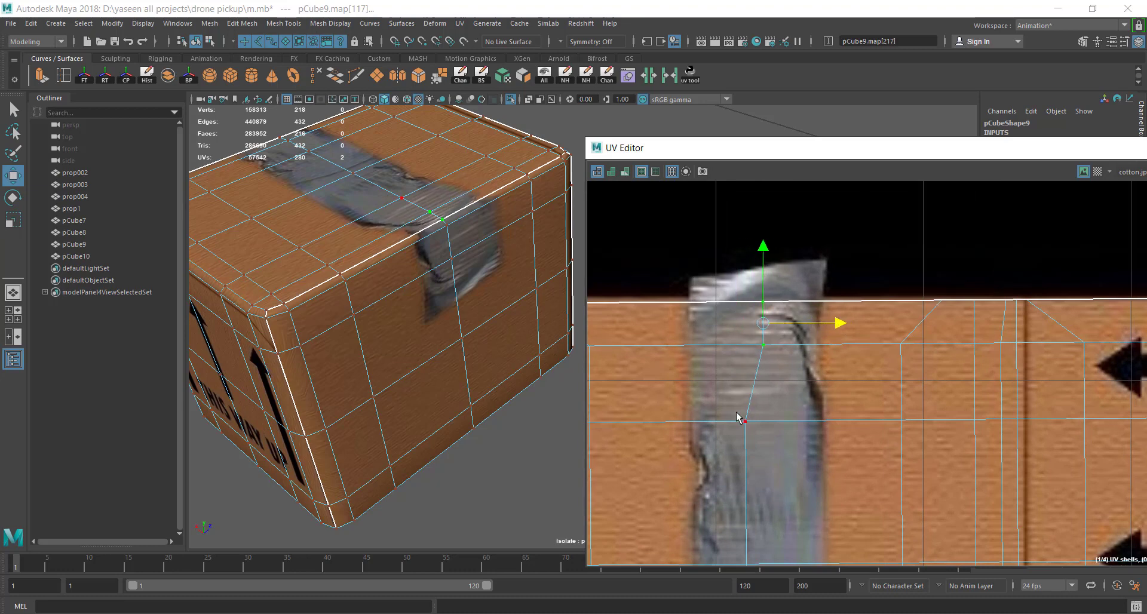
# Select the column of UVs along the tape and slide it right to line up
pyautogui.scroll(-2, 741, 417)
pyautogui.scroll(-1, 741, 417)
pyautogui.keyDown('alt'); pyautogui.moveTo(742, 416); pyautogui.dragTo(726, 275, button='middle'); pyautogui.keyUp('alt')
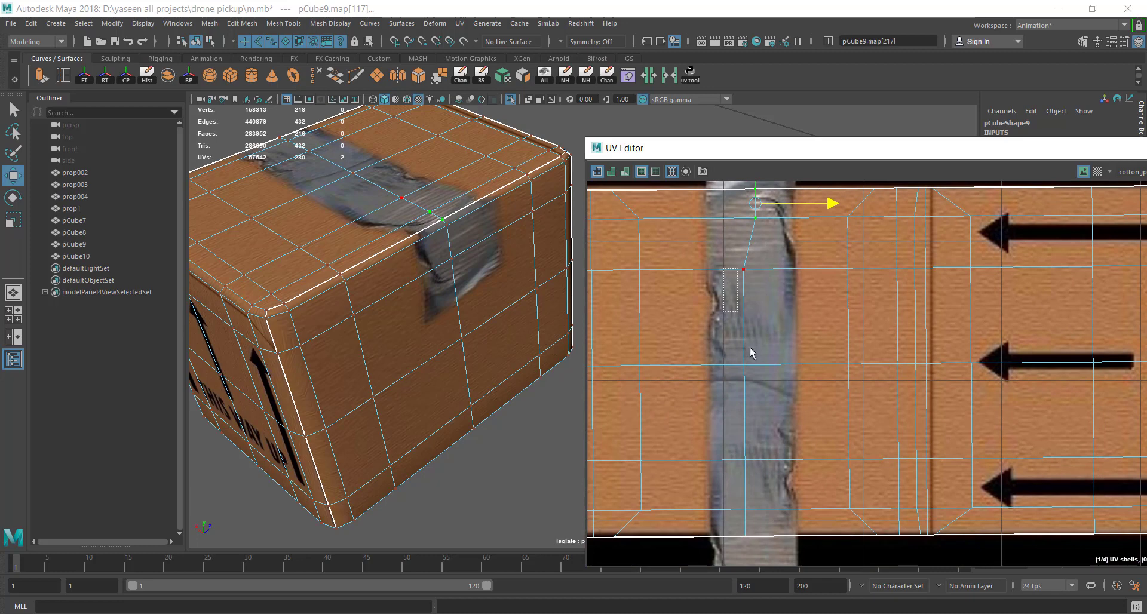
pyautogui.moveTo(752, 352); pyautogui.dragTo(768, 487)
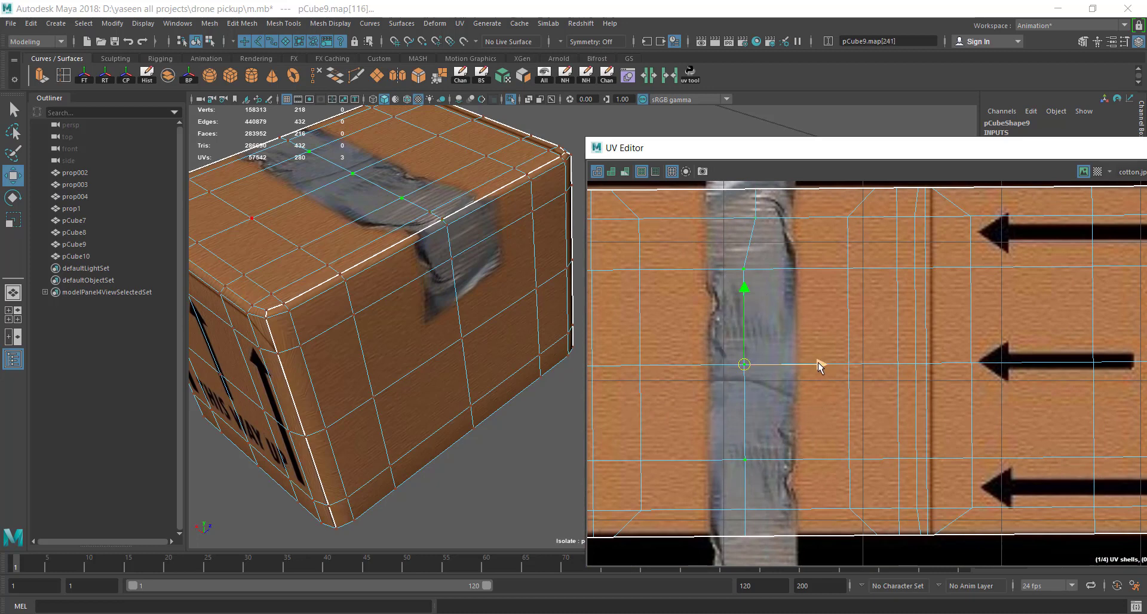
pyautogui.moveTo(819, 365); pyautogui.dragTo(838, 364)
# Nudge the UV at the tape's lower corner slightly to the right
pyautogui.scroll(-1, 598, 330)
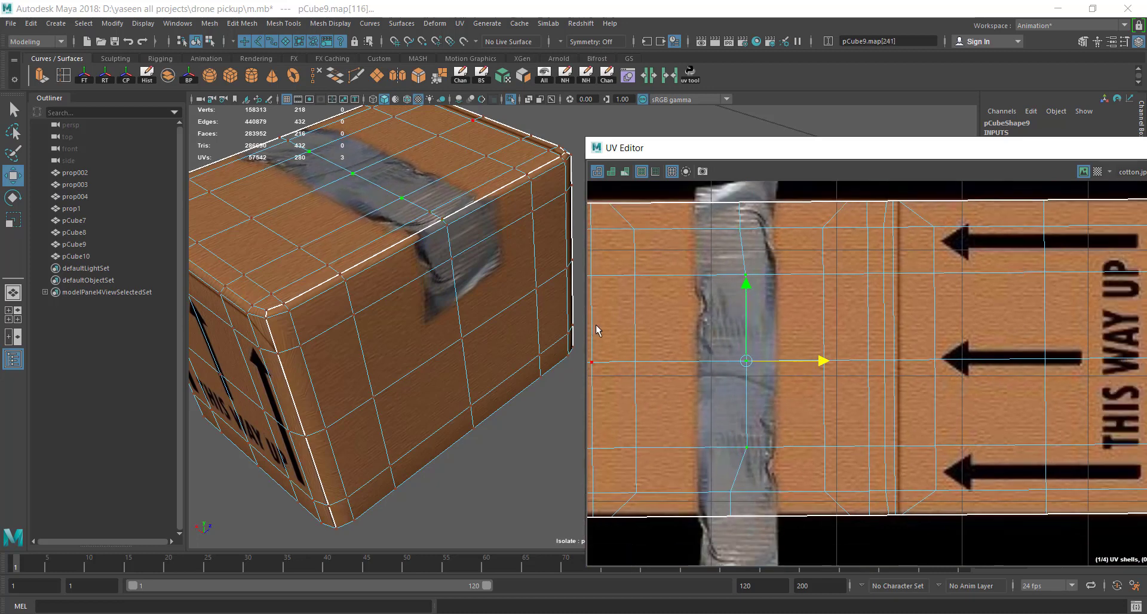
pyautogui.scroll(-1, 598, 331)
pyautogui.scroll(-2, 597, 316)
pyautogui.scroll(-1, 598, 317)
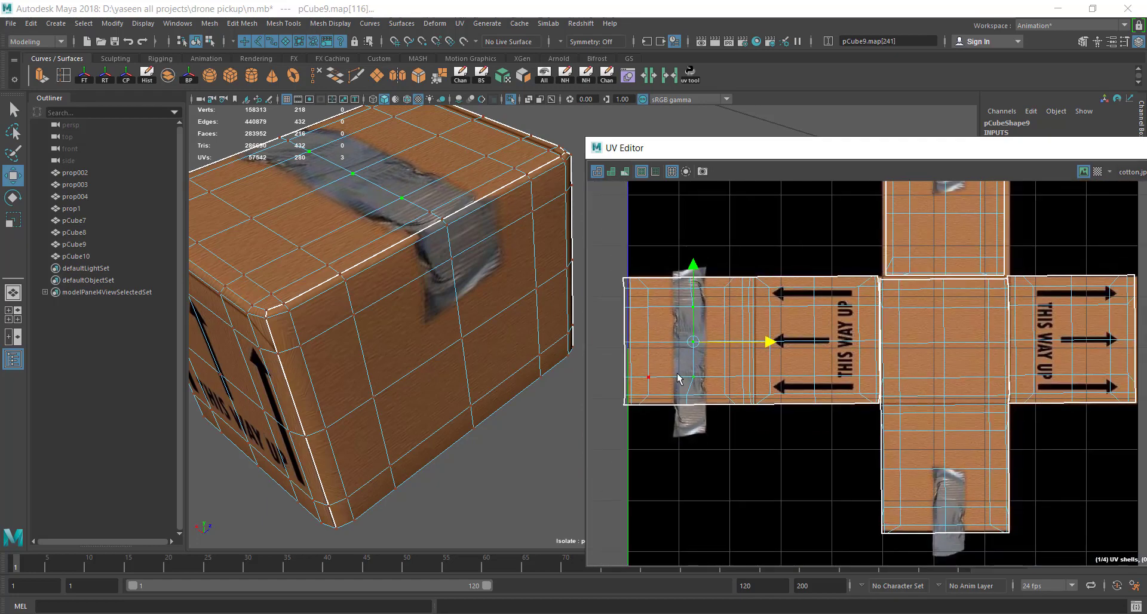
pyautogui.scroll(2, 708, 404)
pyautogui.scroll(3, 413, 284)
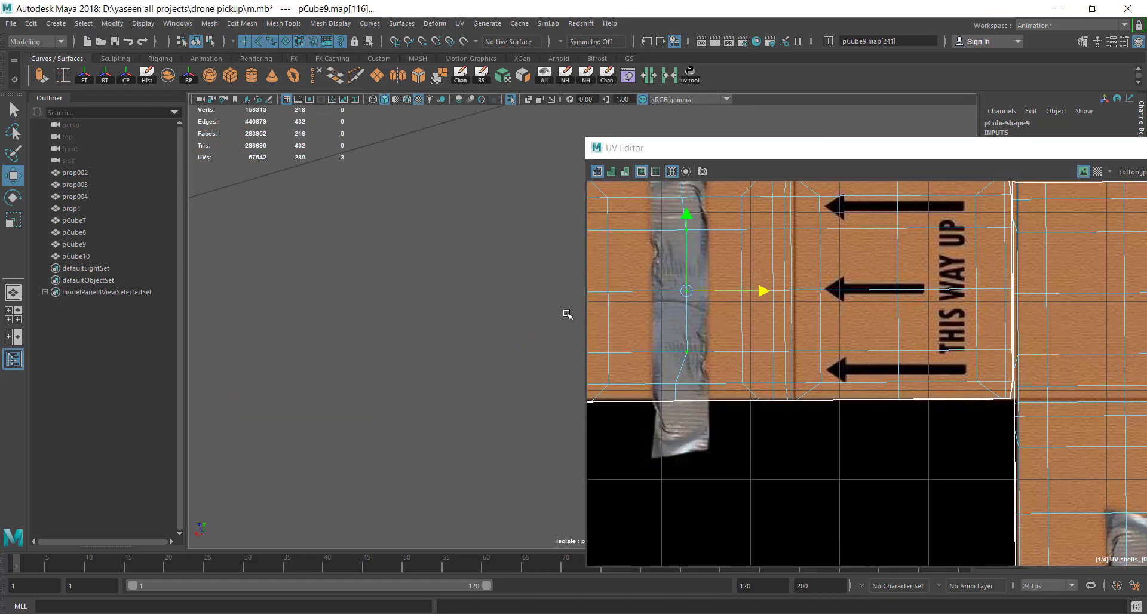
pyautogui.scroll(-3, 442, 299)
pyautogui.scroll(-2, 451, 383)
pyautogui.scroll(1, 456, 380)
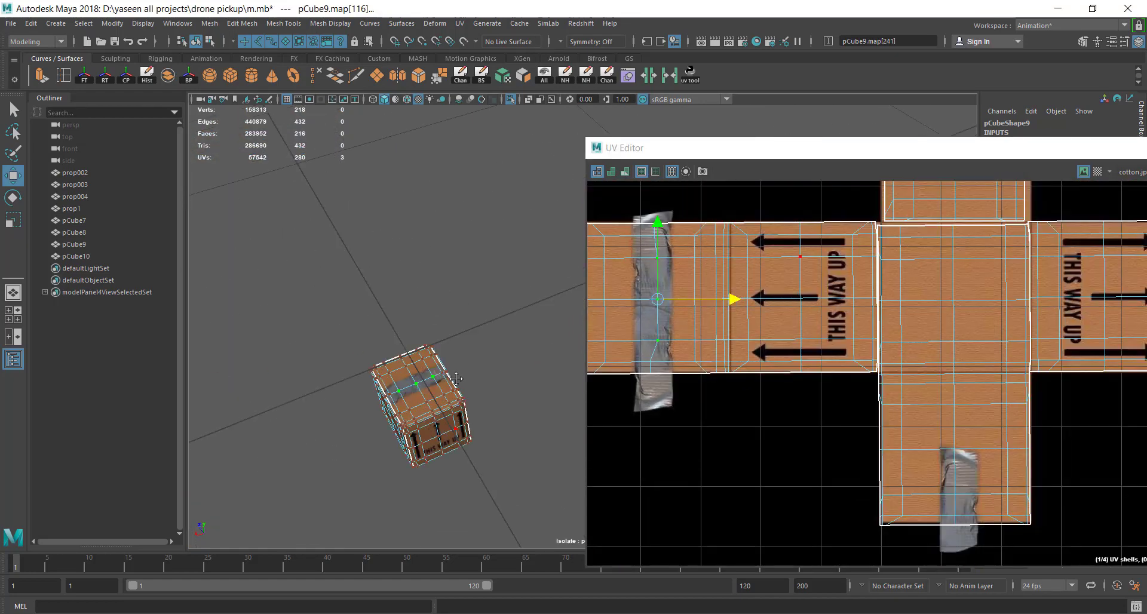
pyautogui.scroll(1, 456, 380)
pyautogui.scroll(2, 478, 299)
pyautogui.scroll(3, 502, 227)
pyautogui.scroll(-2, 507, 204)
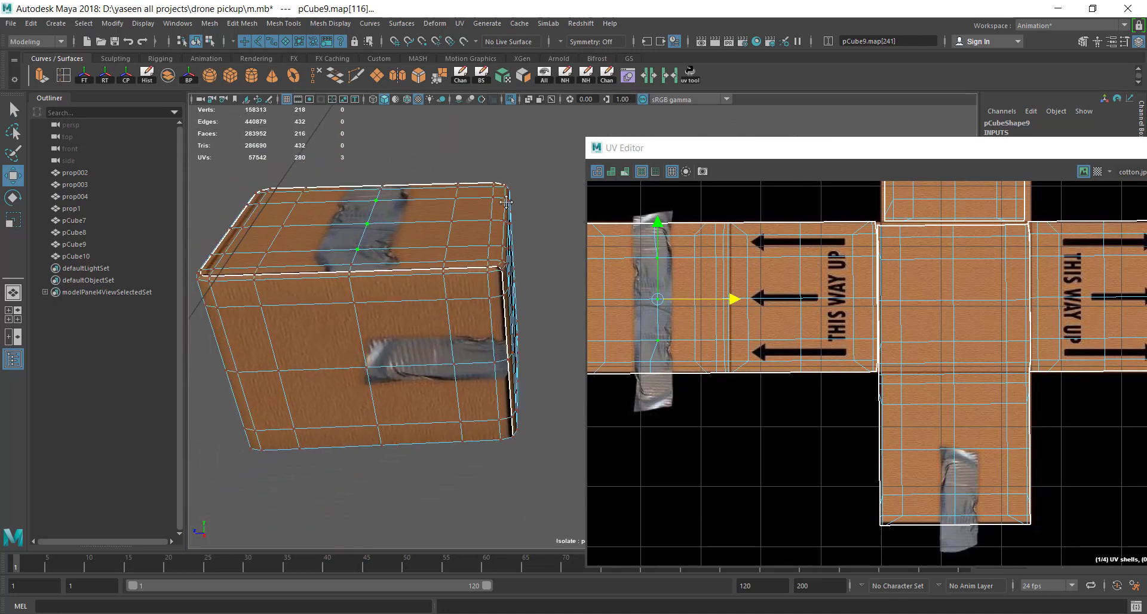
pyautogui.keyDown('alt'); pyautogui.moveTo(507, 203); pyautogui.dragTo(517, 200, button='middle'); pyautogui.keyUp('alt')
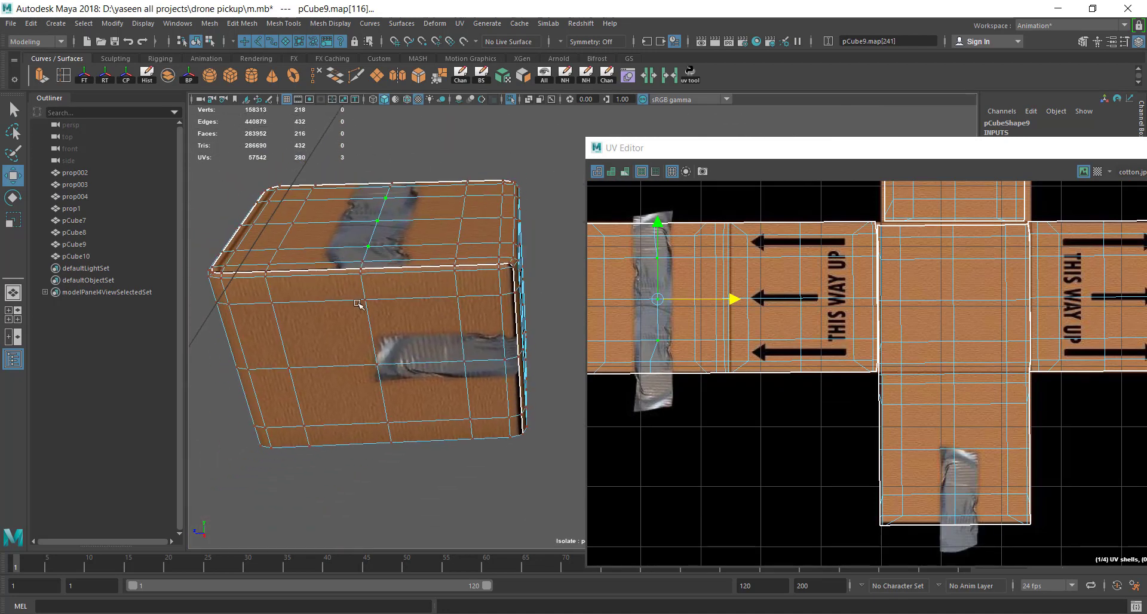
pyautogui.click(659, 363)
pyautogui.click(654, 362)
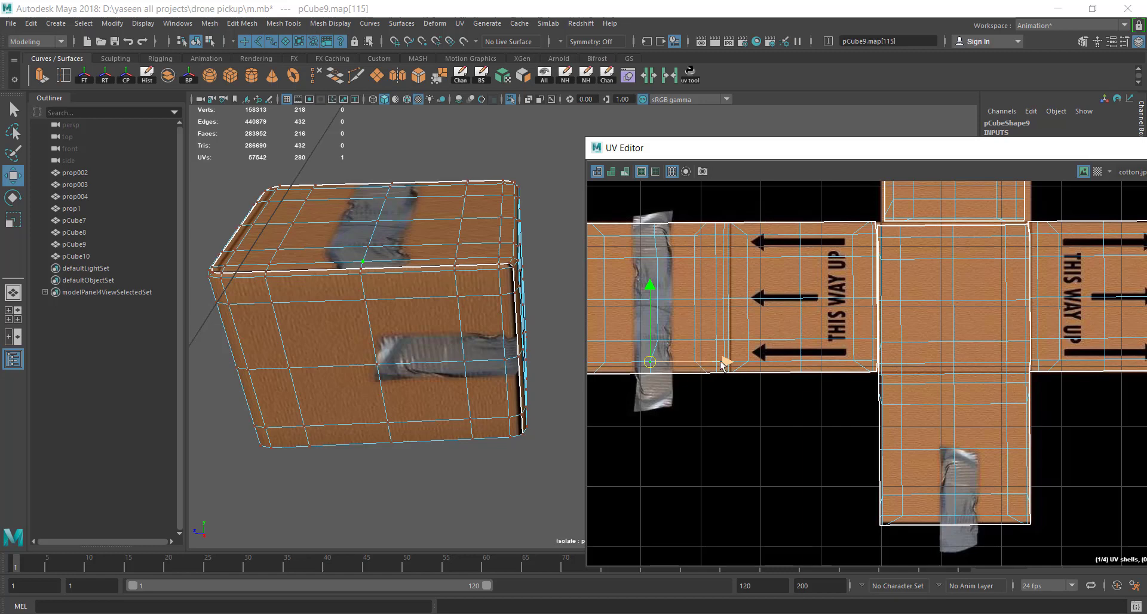
pyautogui.click(649, 375)
pyautogui.moveTo(717, 373); pyautogui.dragTo(725, 374)
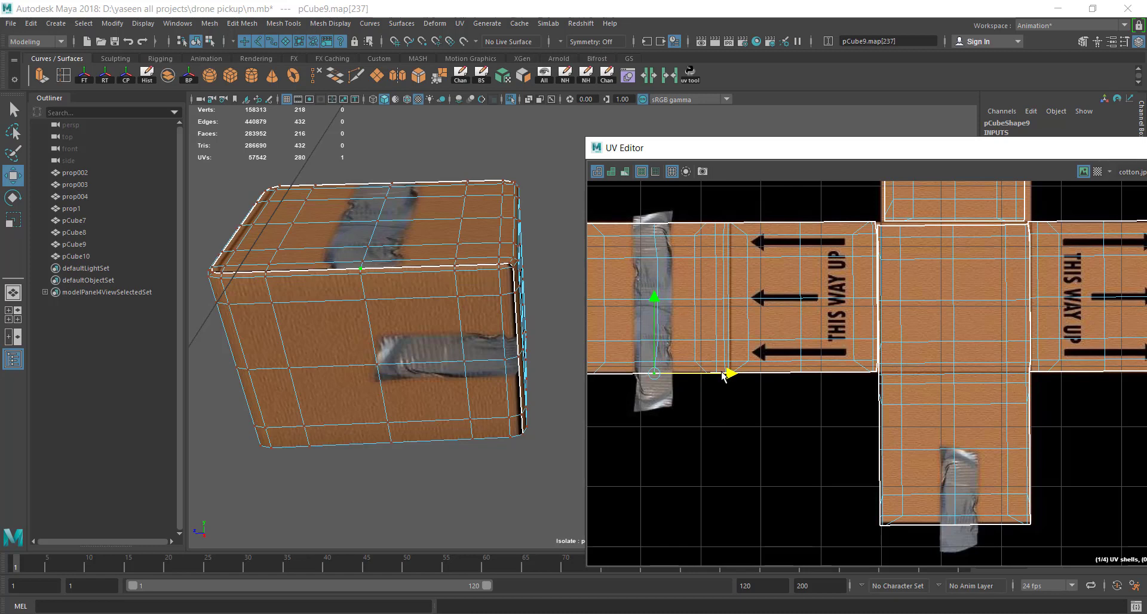
# Shift the tape's lower corner UV a little further right
pyautogui.click(660, 361)
pyautogui.click(704, 379)
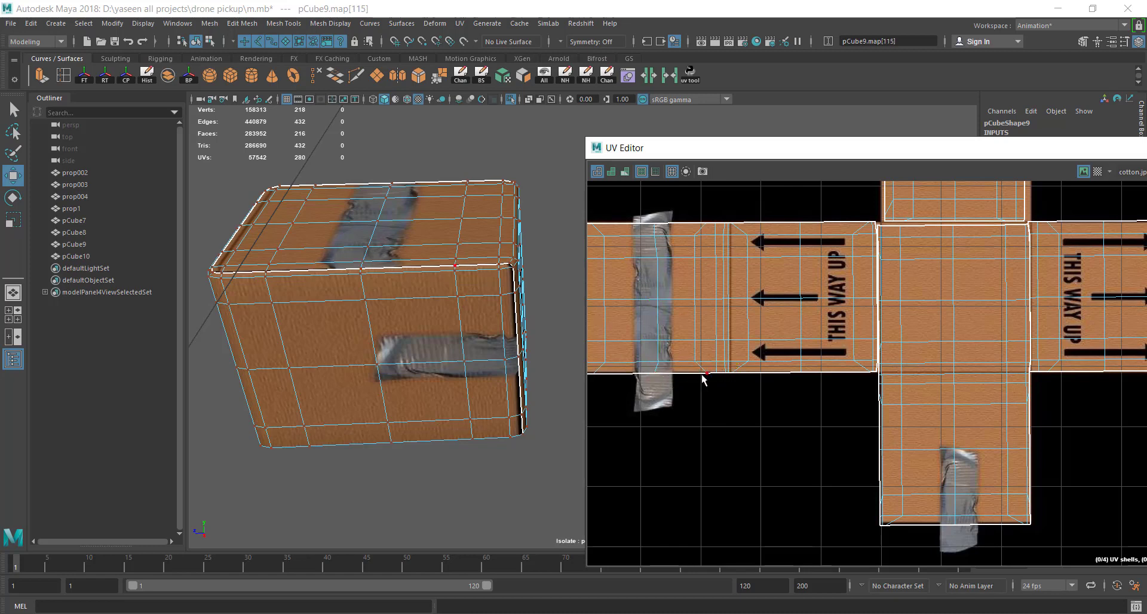
pyautogui.click(658, 373)
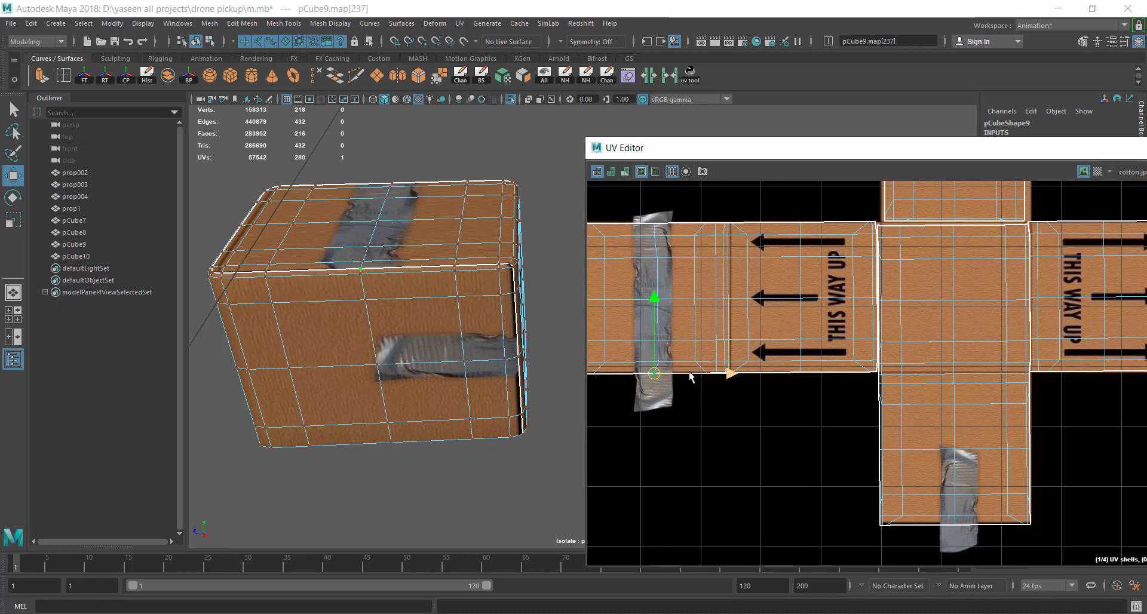
pyautogui.moveTo(733, 373); pyautogui.dragTo(741, 374, button='middle')
pyautogui.moveTo(393, 304); pyautogui.dragTo(450, 306, button='right')
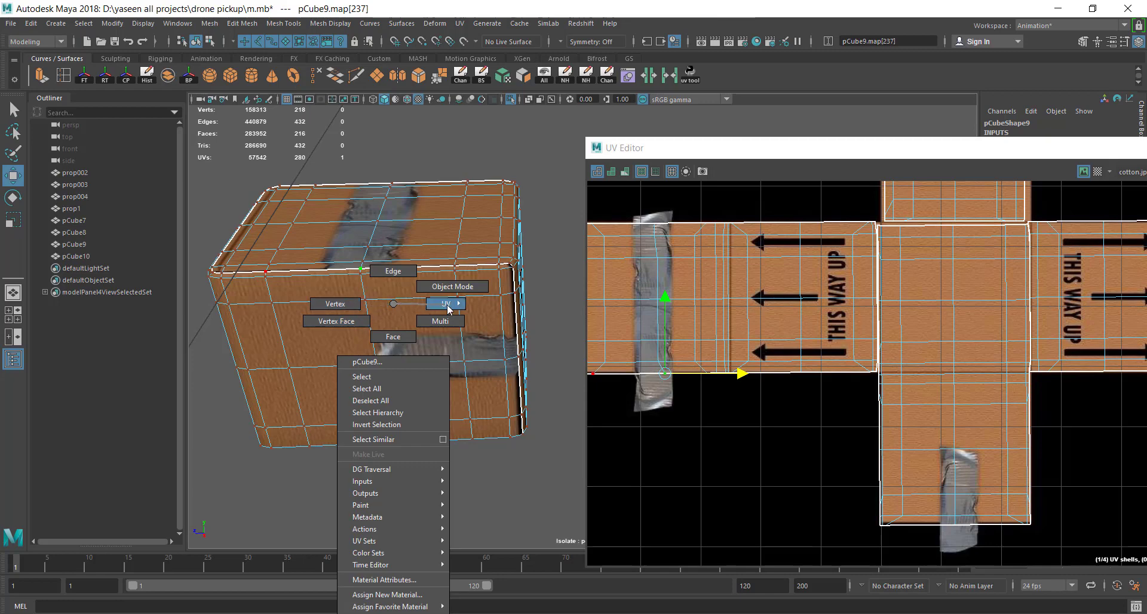
# Select the front face's border edge loop and cut the UVs along it
pyautogui.click(429, 336)
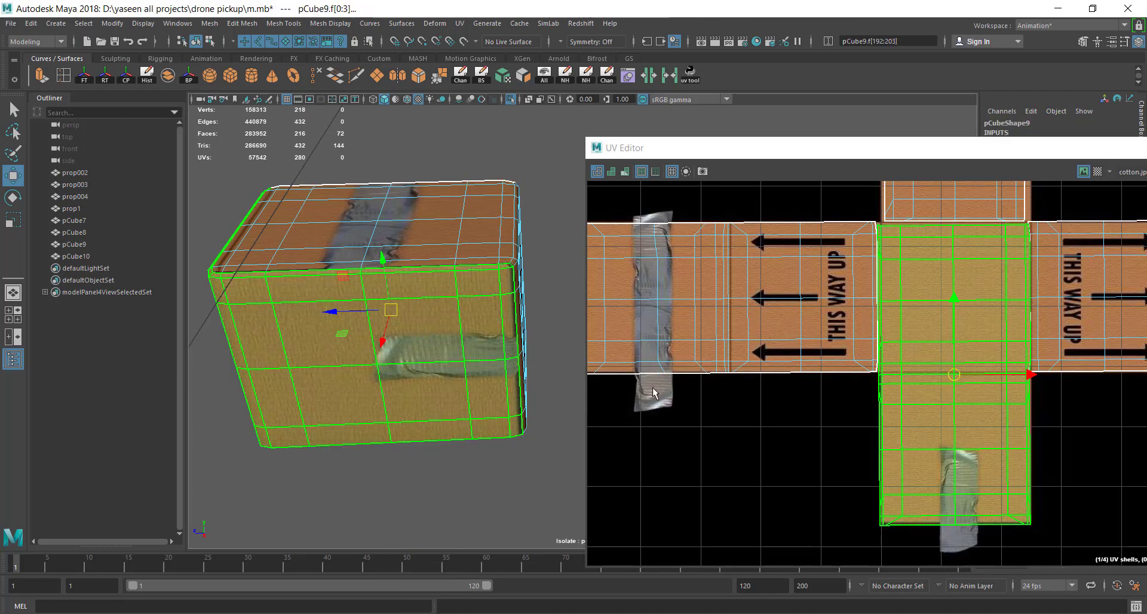
pyautogui.scroll(3, 955, 401)
pyautogui.click(852, 335)
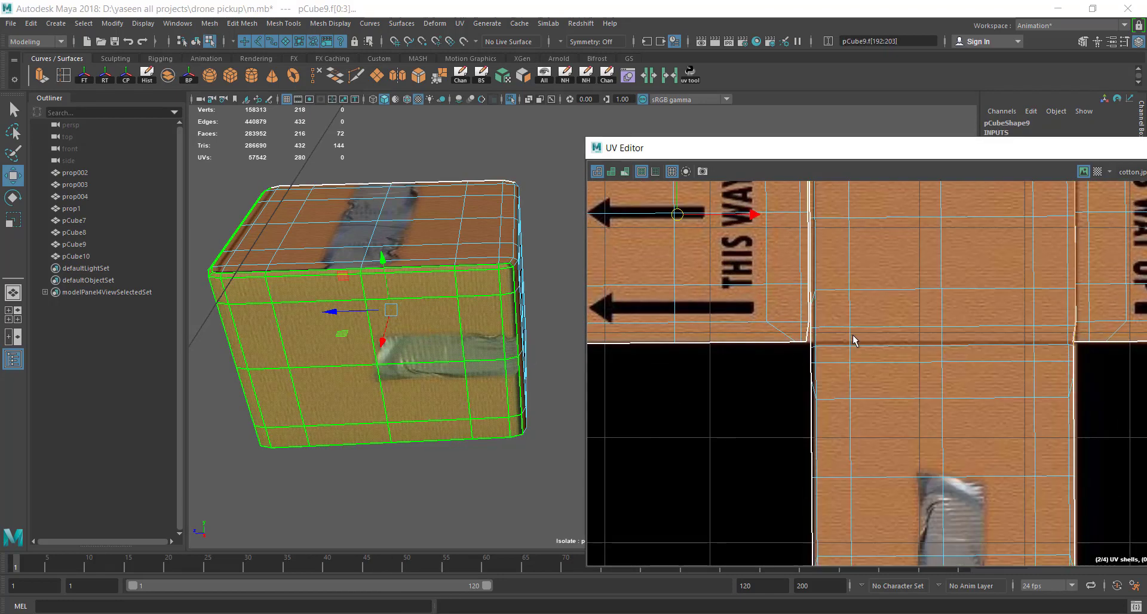
pyautogui.press('F10')
pyautogui.click(822, 345)
pyautogui.click(1078, 352)
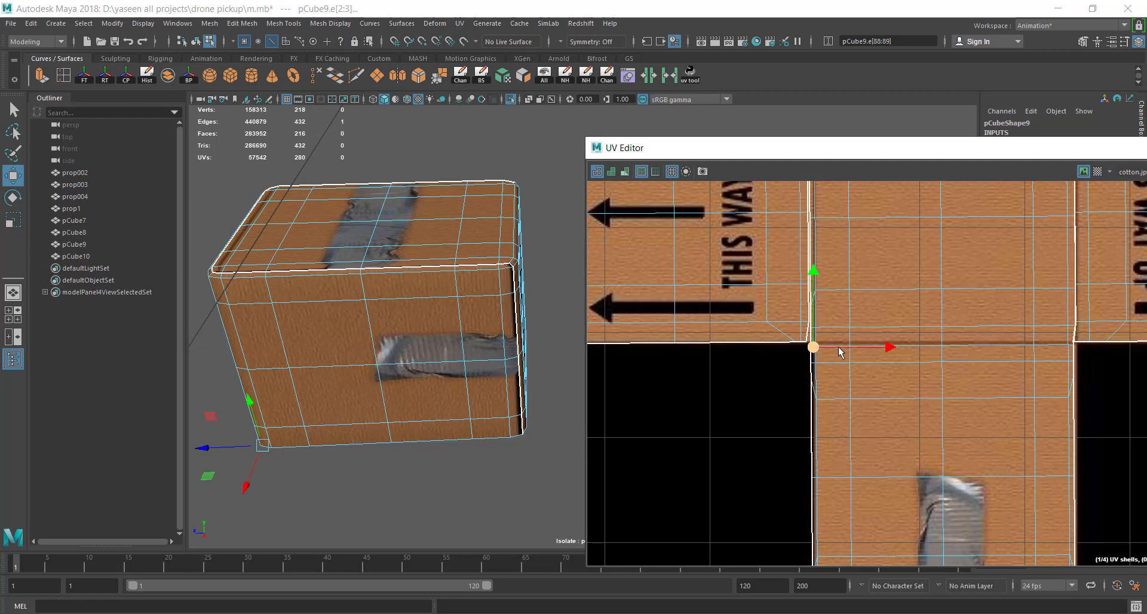
pyautogui.doubleClick(1070, 349)
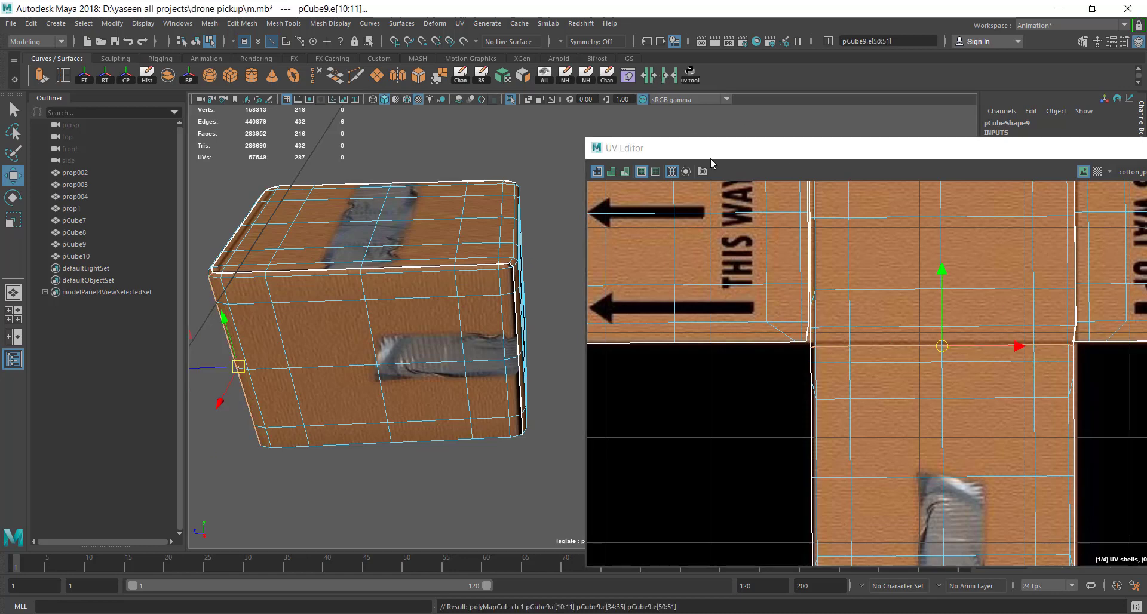
pyautogui.keyDown('shift'); pyautogui.moveTo(878, 351); pyautogui.dragTo(833, 337, button='right'); pyautogui.keyUp('shift')
# Rotate the separated front shell so the tape runs vertically, then return to Object Mode
pyautogui.keyDown('ctrl'); pyautogui.moveTo(910, 449); pyautogui.dragTo(910, 435, button='right'); pyautogui.keyUp('ctrl')
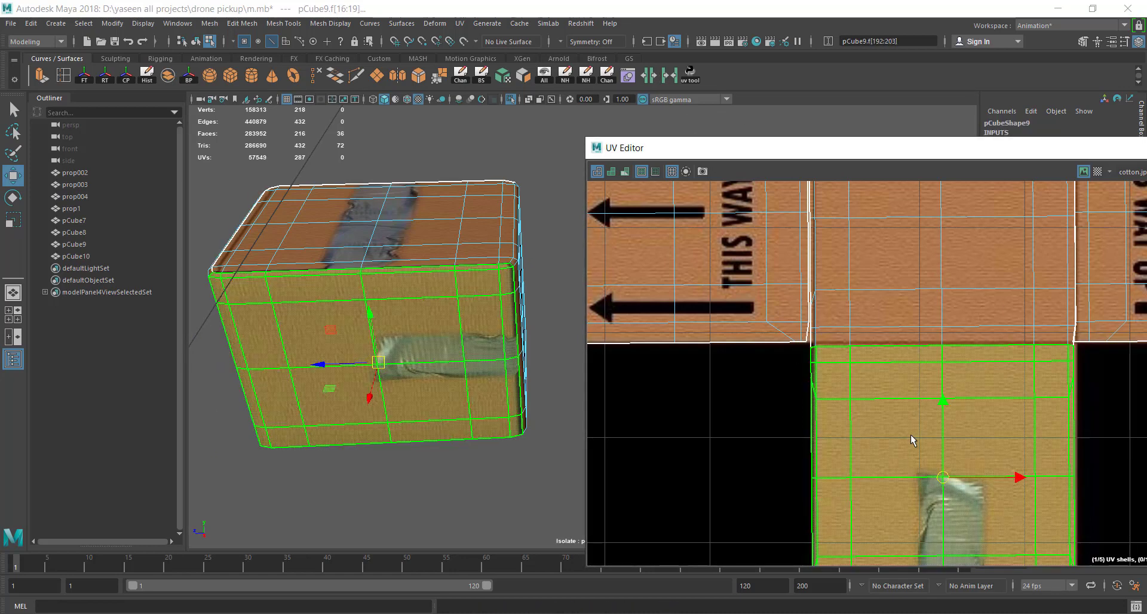
pyautogui.scroll(-2, 911, 435)
pyautogui.press('e')
pyautogui.moveTo(963, 401)
pyautogui.mouseDown()
pyautogui.moveTo(1016, 517)
pyautogui.moveTo(1005, 497)
pyautogui.mouseUp()
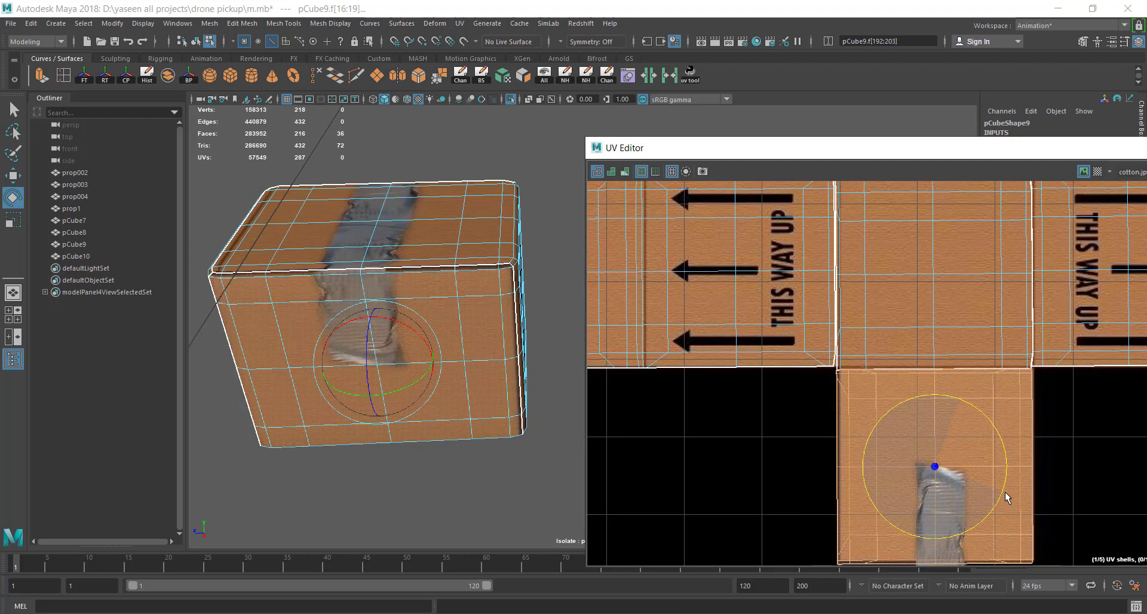
pyautogui.moveTo(1006, 497); pyautogui.dragTo(1001, 499)
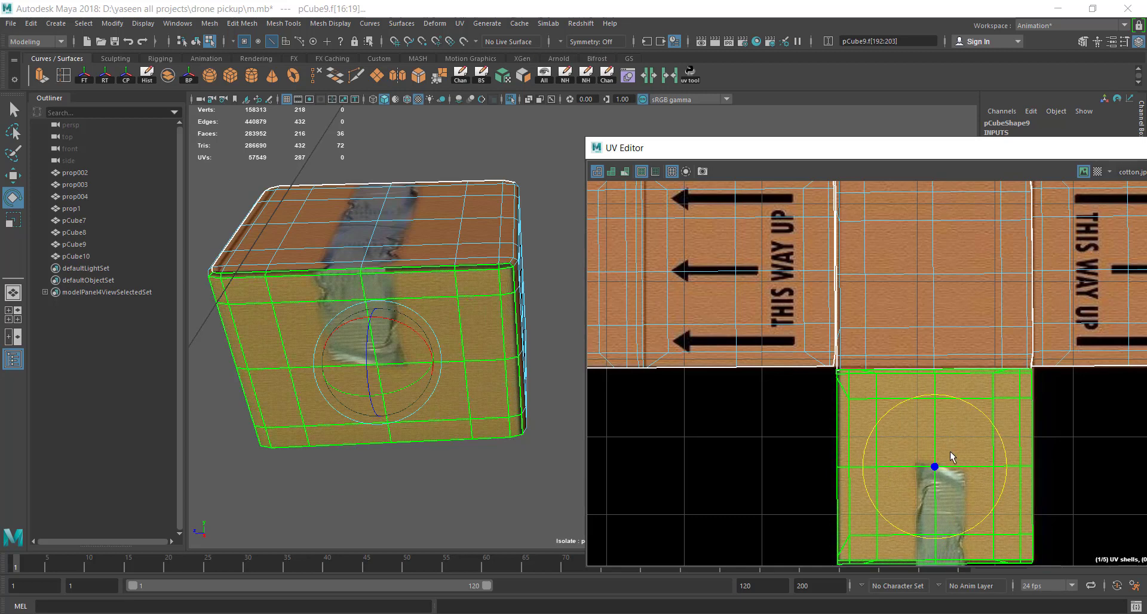
pyautogui.moveTo(410, 257); pyautogui.dragTo(454, 241, button='right')
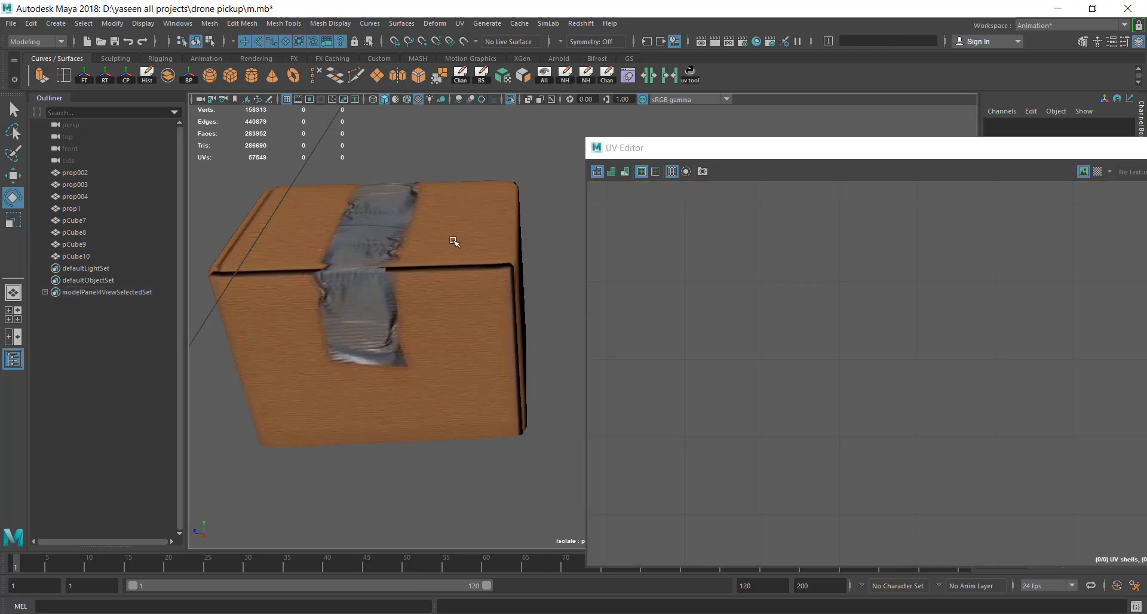
# Select the box and pick its front face's UV shell in the UV Editor for scaling
pyautogui.click(476, 306)
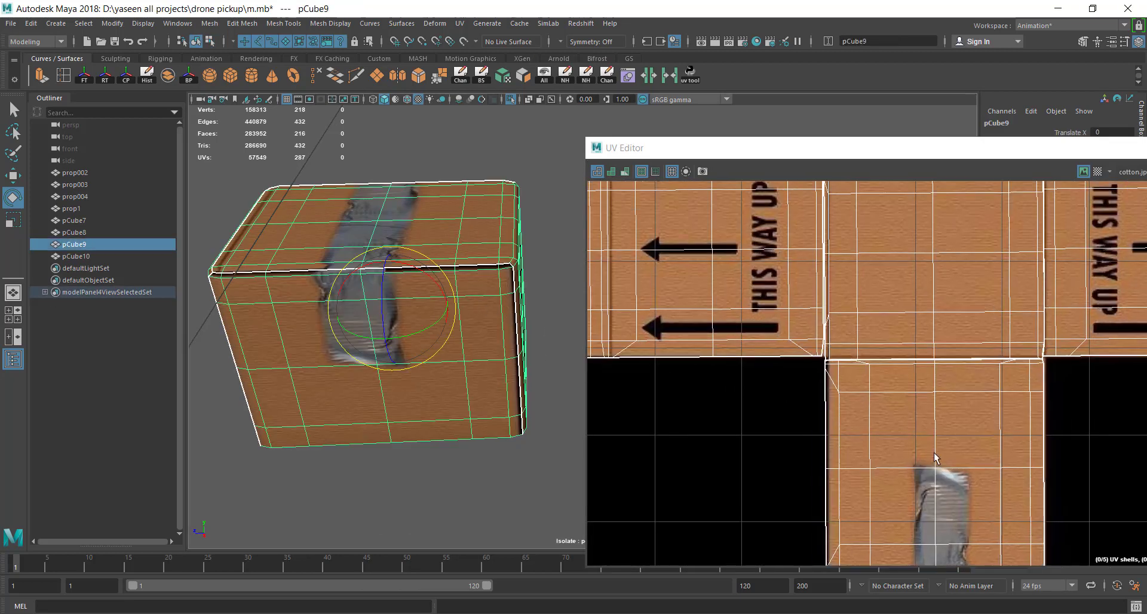
pyautogui.keyDown('alt'); pyautogui.moveTo(934, 453); pyautogui.dragTo(870, 368, button='middle'); pyautogui.keyUp('alt')
pyautogui.rightClick(866, 339)
pyautogui.click(827, 323)
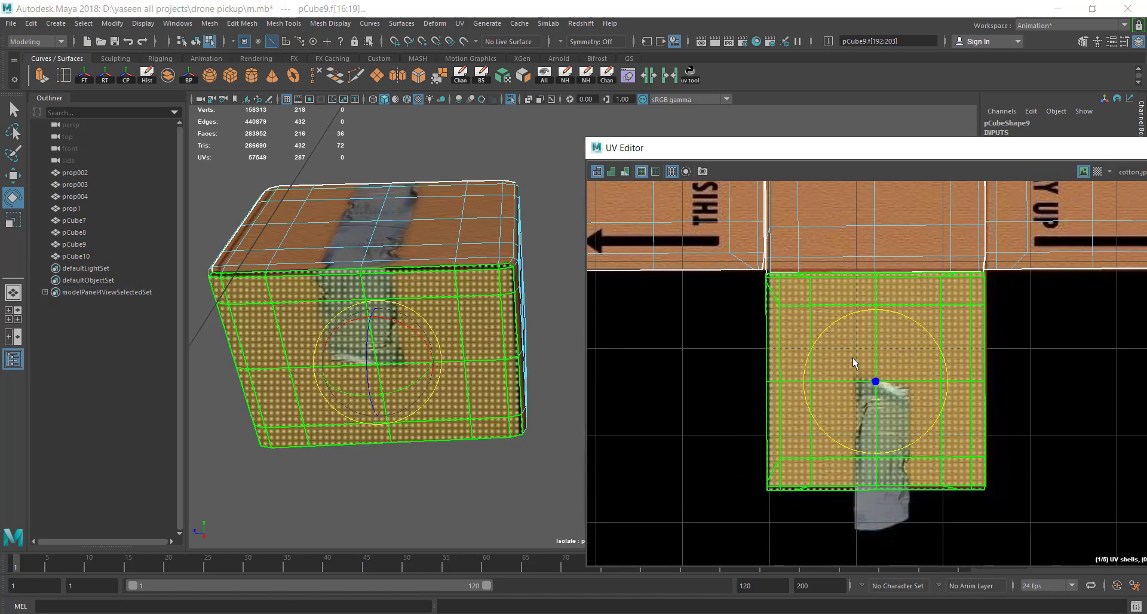
pyautogui.press('r')
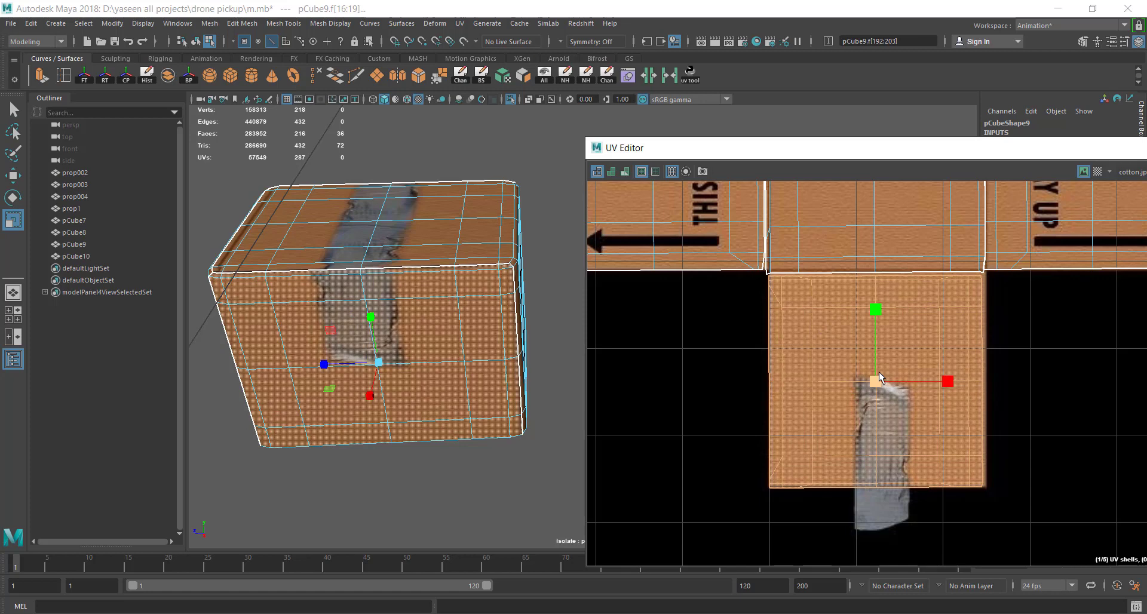
# Return to Object Mode, reselect the box and zoom the viewport in on the tape
pyautogui.moveTo(439, 293); pyautogui.dragTo(511, 270, button='right')
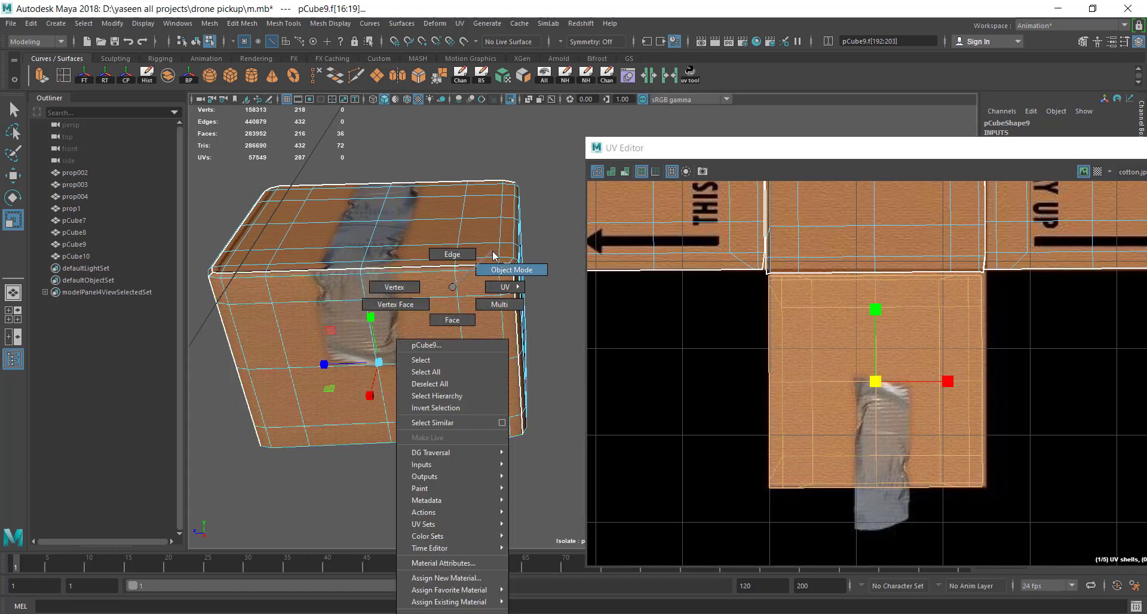
pyautogui.click(475, 143)
pyautogui.click(368, 298)
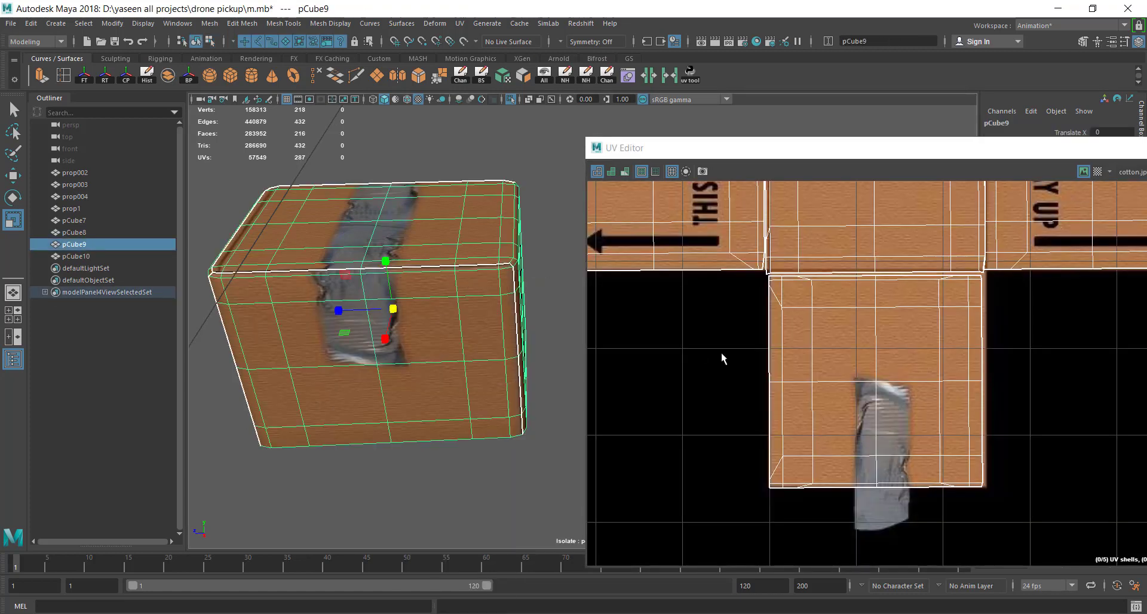
pyautogui.scroll(3, 806, 386)
pyautogui.scroll(2, 325, 295)
pyautogui.scroll(2, 325, 295)
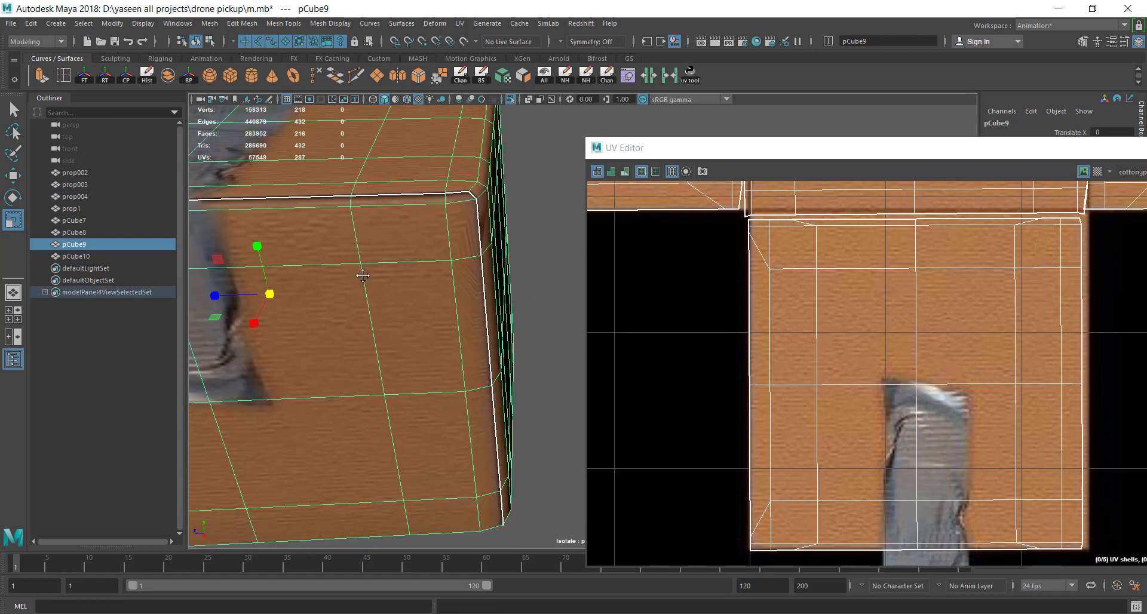
pyautogui.scroll(3, 419, 316)
pyautogui.scroll(2, 481, 331)
pyautogui.keyDown('alt'); pyautogui.moveTo(481, 330); pyautogui.dragTo(411, 325, button='middle'); pyautogui.keyUp('alt')
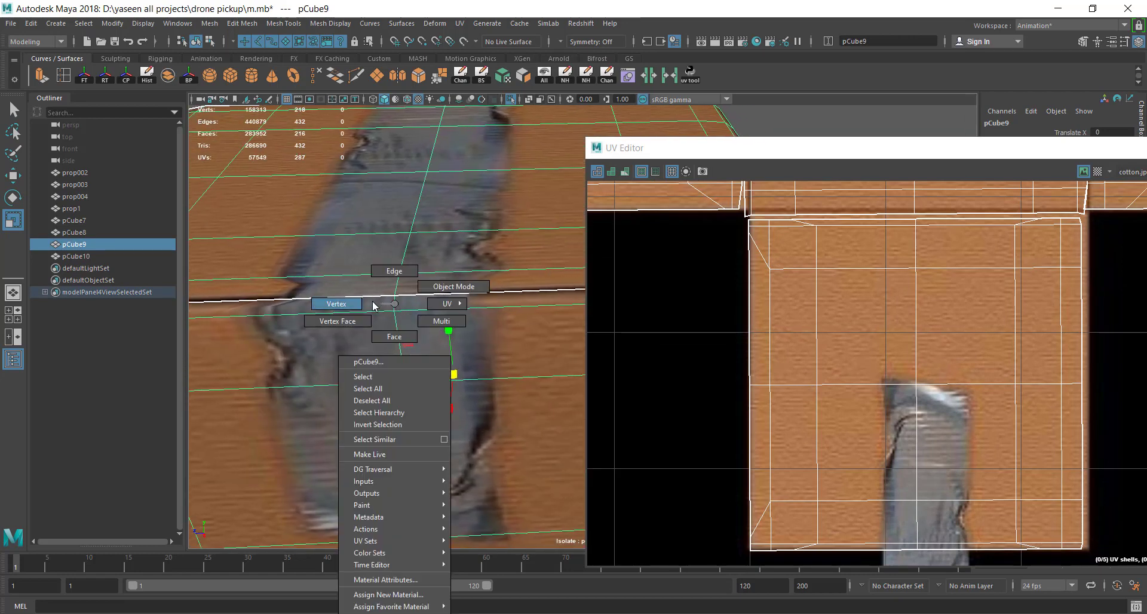
# Switch the box to vertex editing and pick UVs on the tape shell's bottom edge
pyautogui.moveTo(396, 310)
pyautogui.mouseDown(button='right')
pyautogui.moveTo(343, 306)
pyautogui.moveTo(489, 317)
pyautogui.mouseUp(button='right')
pyautogui.click(396, 309)
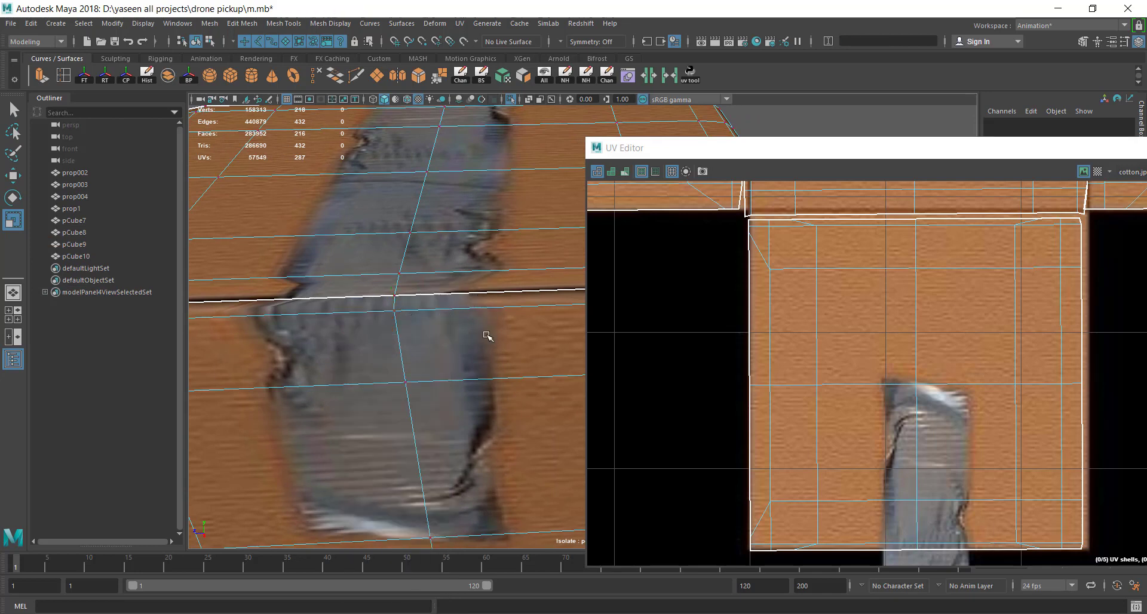
pyautogui.scroll(-3, 895, 421)
pyautogui.keyDown('alt'); pyautogui.moveTo(895, 421); pyautogui.dragTo(895, 381, button='middle'); pyautogui.keyUp('alt')
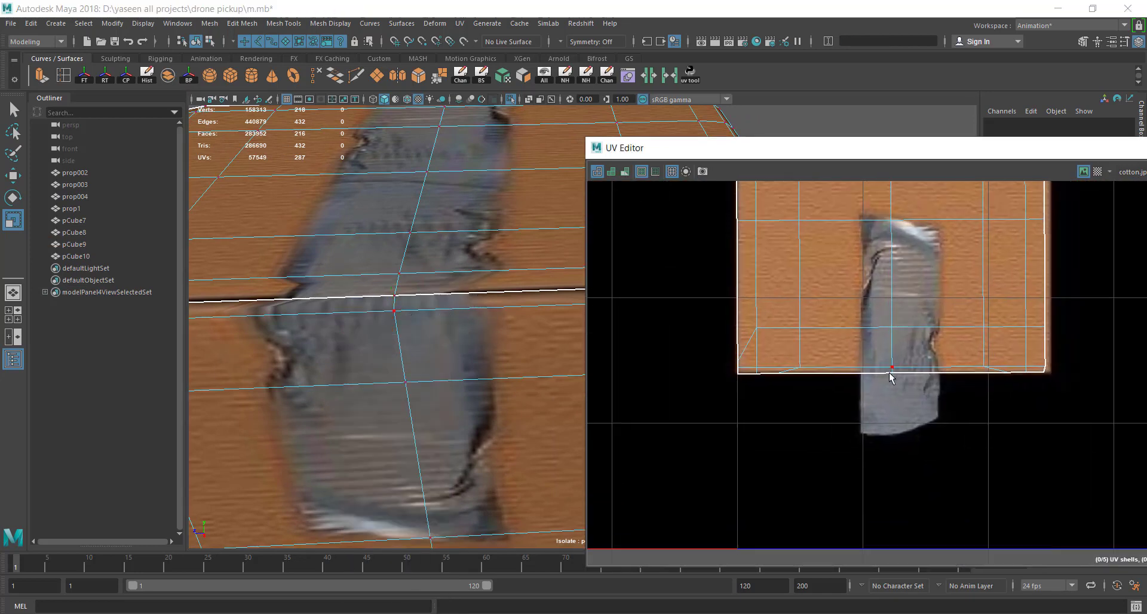
pyautogui.scroll(2, 891, 370)
pyautogui.click(885, 361)
pyautogui.moveTo(905, 374); pyautogui.dragTo(905, 374)
pyautogui.scroll(-1, 894, 358)
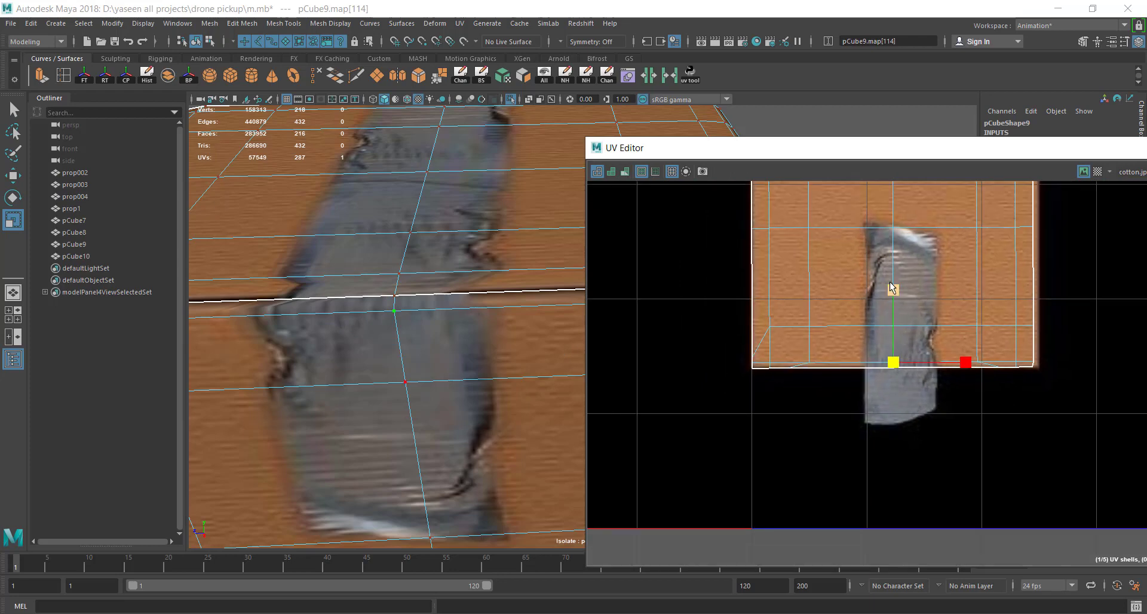
pyautogui.keyDown('alt'); pyautogui.moveTo(894, 353); pyautogui.dragTo(866, 377, button='middle'); pyautogui.keyUp('alt')
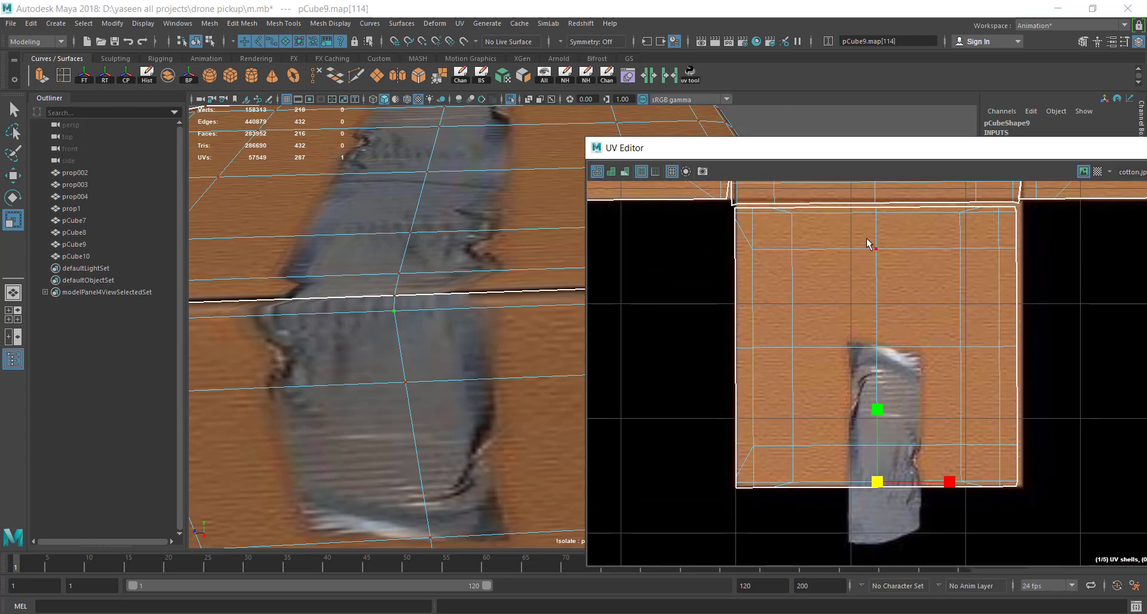
# Marquee-select the tape's centre UV column and move it slightly right
pyautogui.click(867, 204)
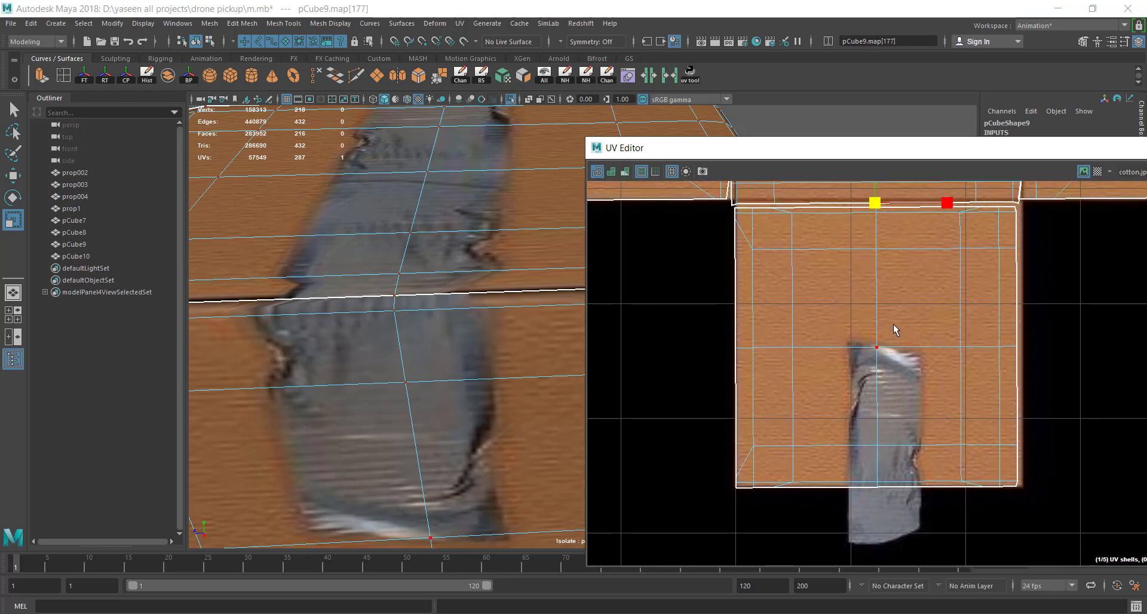
pyautogui.click(894, 324)
pyautogui.click(878, 228)
pyautogui.click(865, 222)
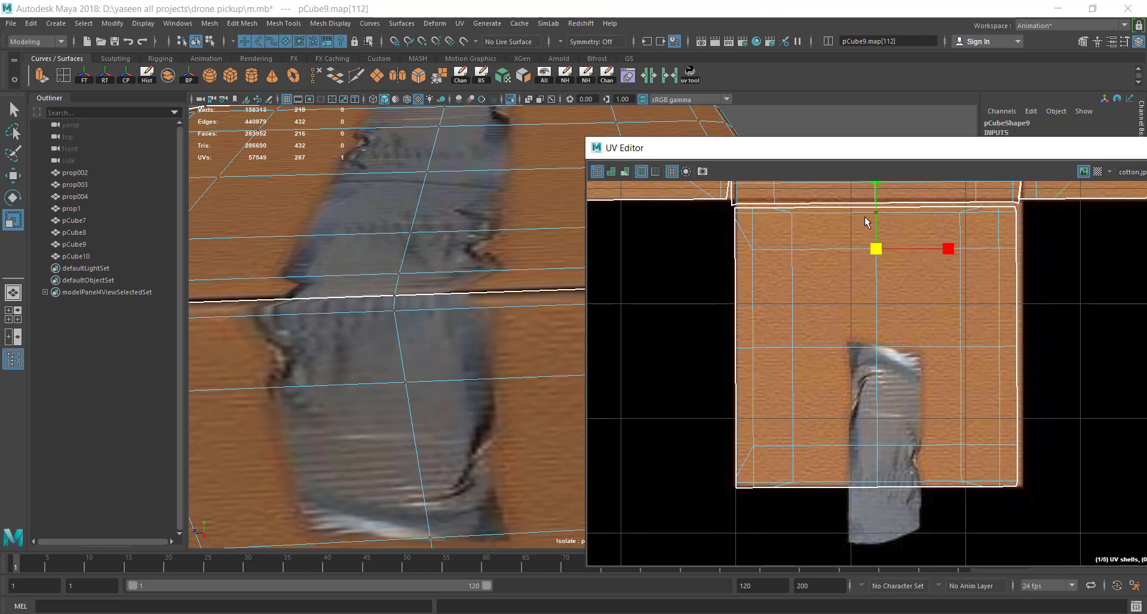
pyautogui.moveTo(886, 291); pyautogui.dragTo(901, 497)
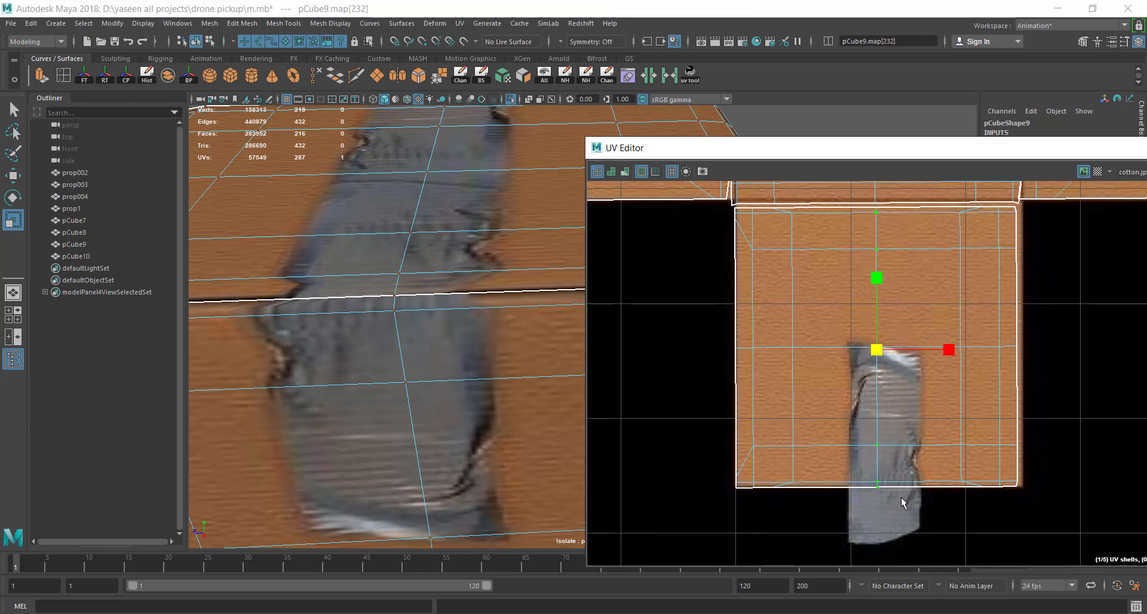
pyautogui.press('w')
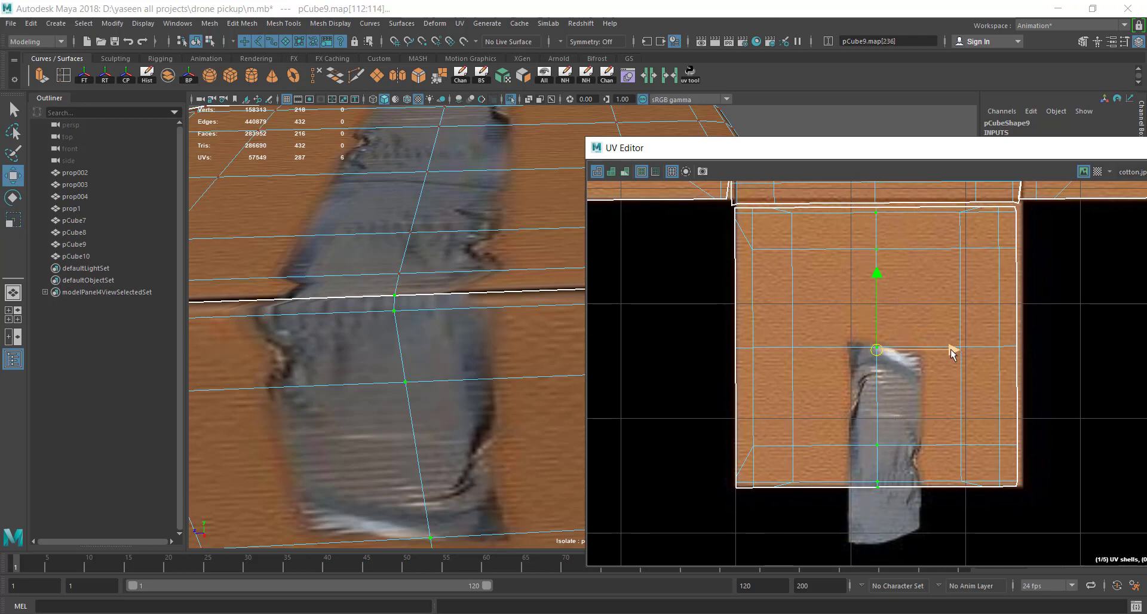
pyautogui.moveTo(951, 352); pyautogui.dragTo(961, 352)
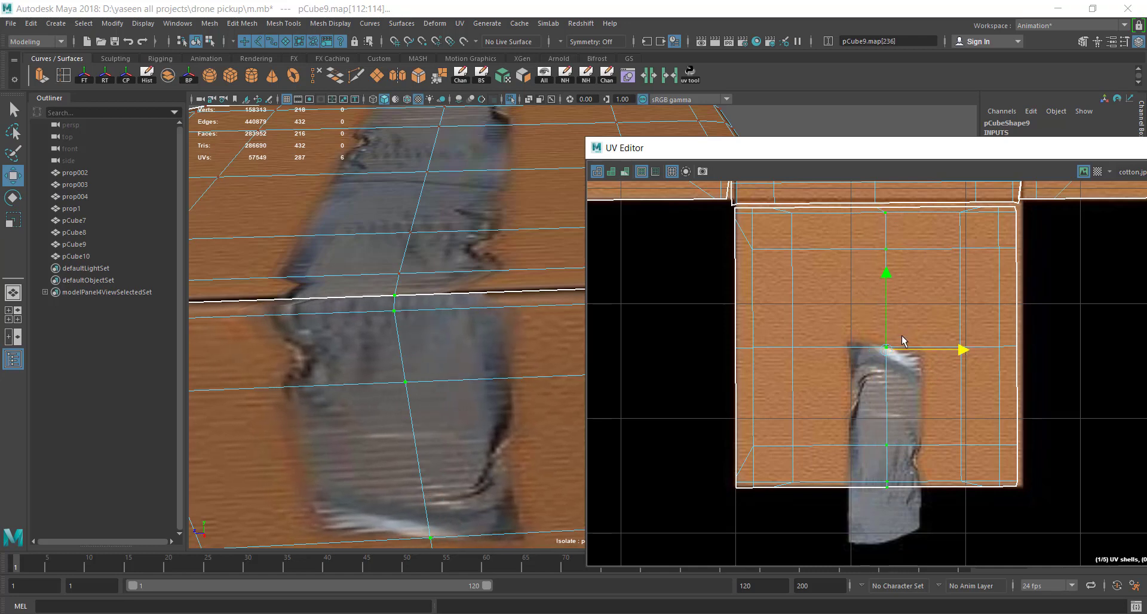
# Pan the UV Editor to bring the THIS WAY UP shell into view
pyautogui.scroll(-3, 878, 326)
pyautogui.keyDown('alt'); pyautogui.moveTo(855, 317); pyautogui.dragTo(835, 322, button='middle'); pyautogui.keyUp('alt')
pyautogui.scroll(4, 897, 358)
pyautogui.moveTo(994, 402)
pyautogui.keyDown('alt'); pyautogui.mouseDown(button='middle')
pyautogui.moveTo(806, 392)
pyautogui.moveTo(848, 461)
pyautogui.mouseUp(button='middle'); pyautogui.keyUp('alt')
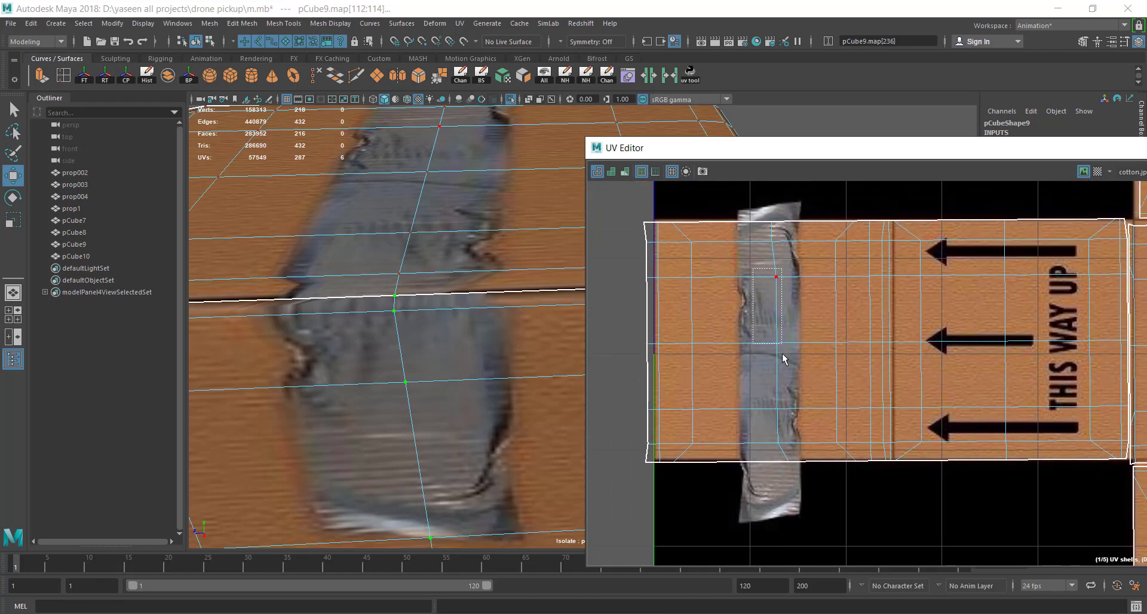
# Nudge the tape's UV column and one bottom-edge UV slightly left
pyautogui.moveTo(785, 359); pyautogui.dragTo(819, 502)
pyautogui.moveTo(860, 371); pyautogui.dragTo(857, 372)
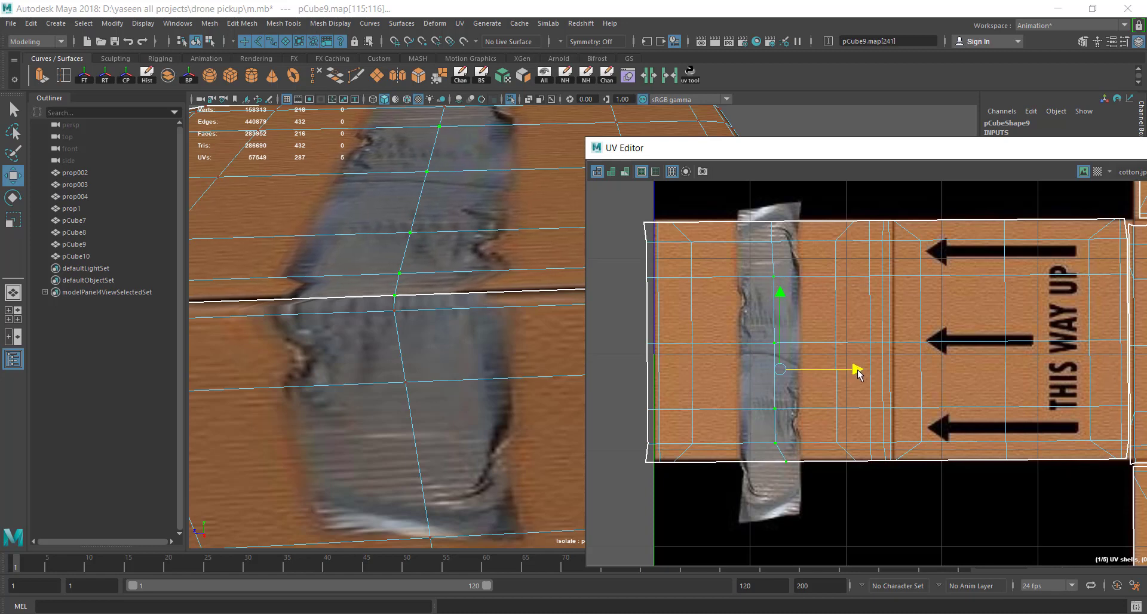
pyautogui.click(785, 444)
pyautogui.click(805, 461)
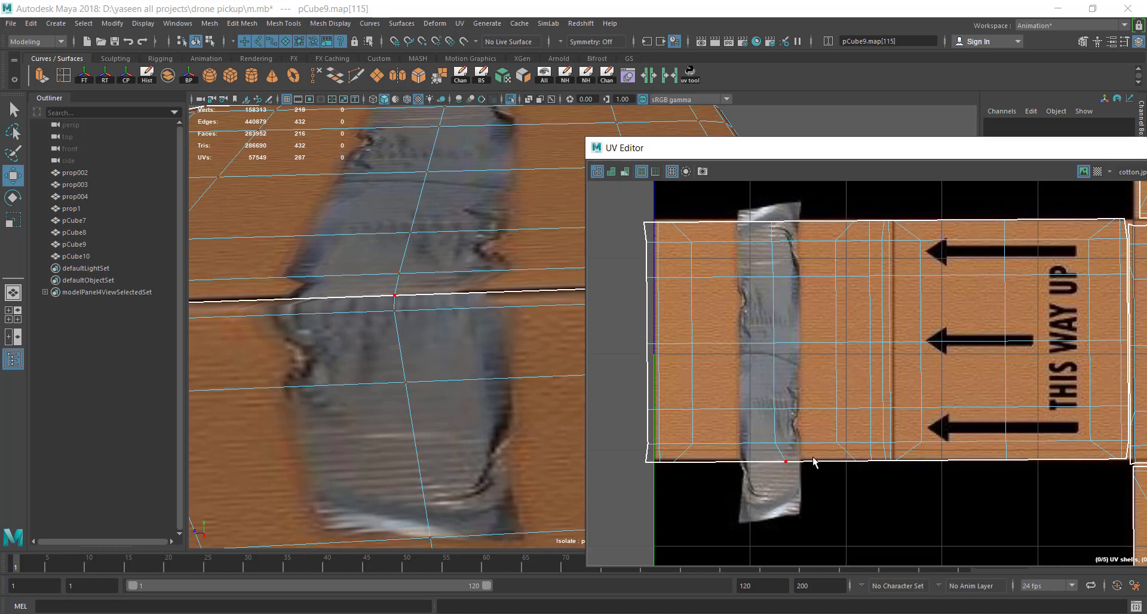
pyautogui.click(789, 471)
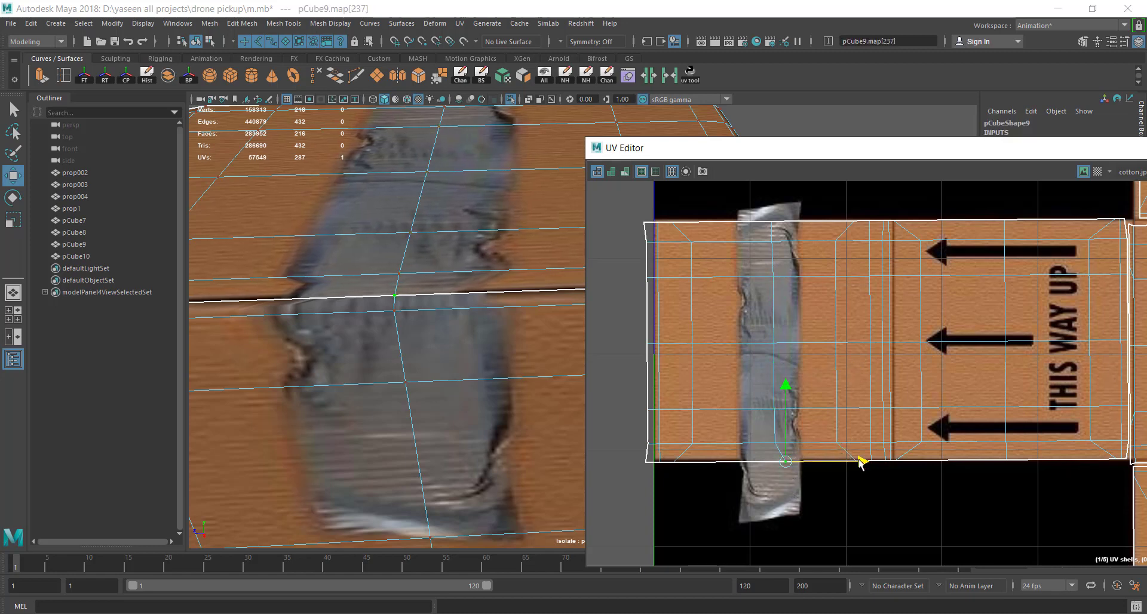
pyautogui.moveTo(864, 461); pyautogui.dragTo(853, 462, button='middle')
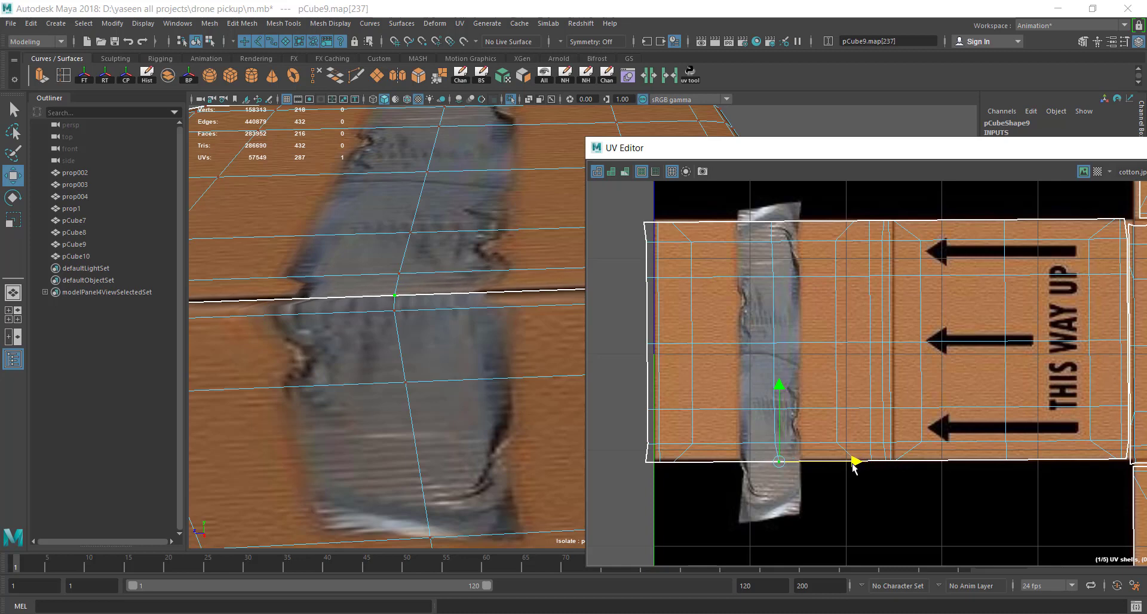
# Nudge the neighbouring bottom-edge UV slightly right and return to Object Mode
pyautogui.click(811, 454)
pyautogui.click(793, 451)
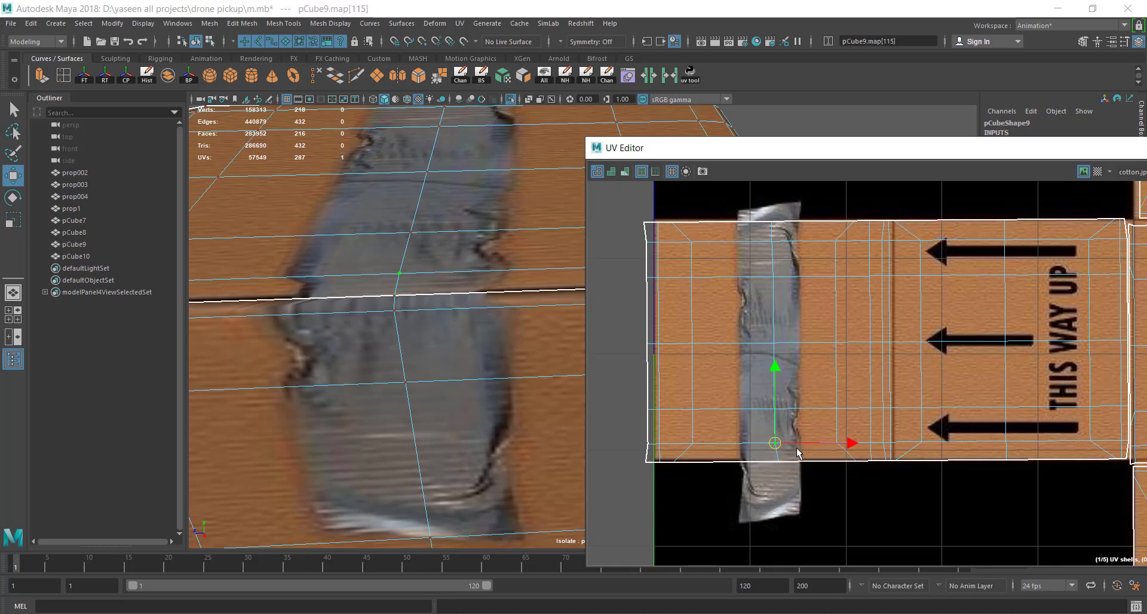
pyautogui.moveTo(842, 445); pyautogui.dragTo(853, 445)
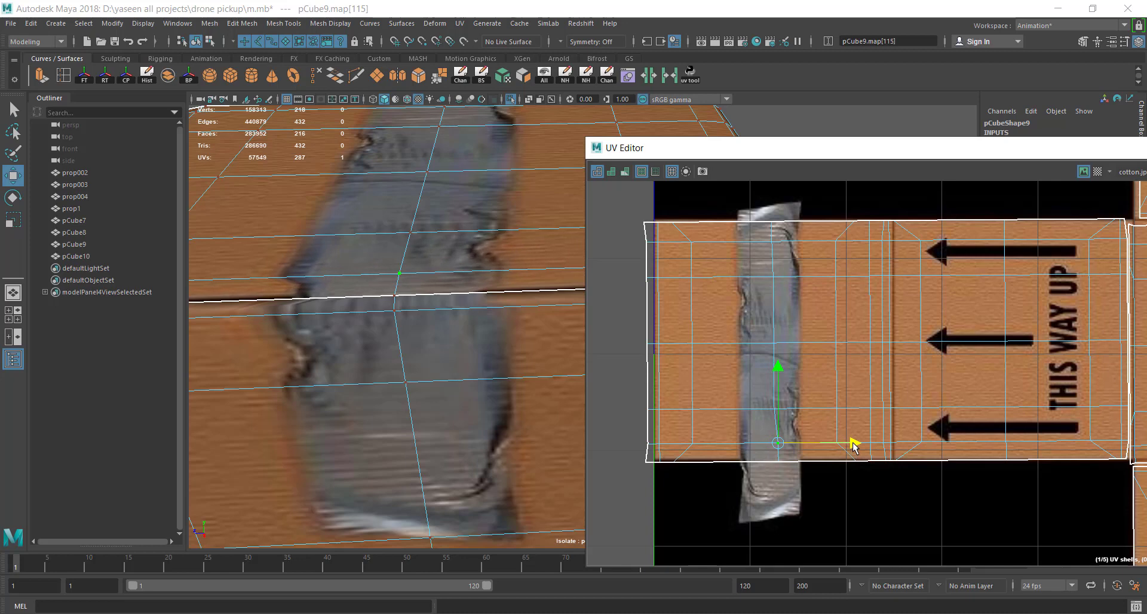
pyautogui.scroll(-3, 511, 308)
pyautogui.scroll(-2, 511, 308)
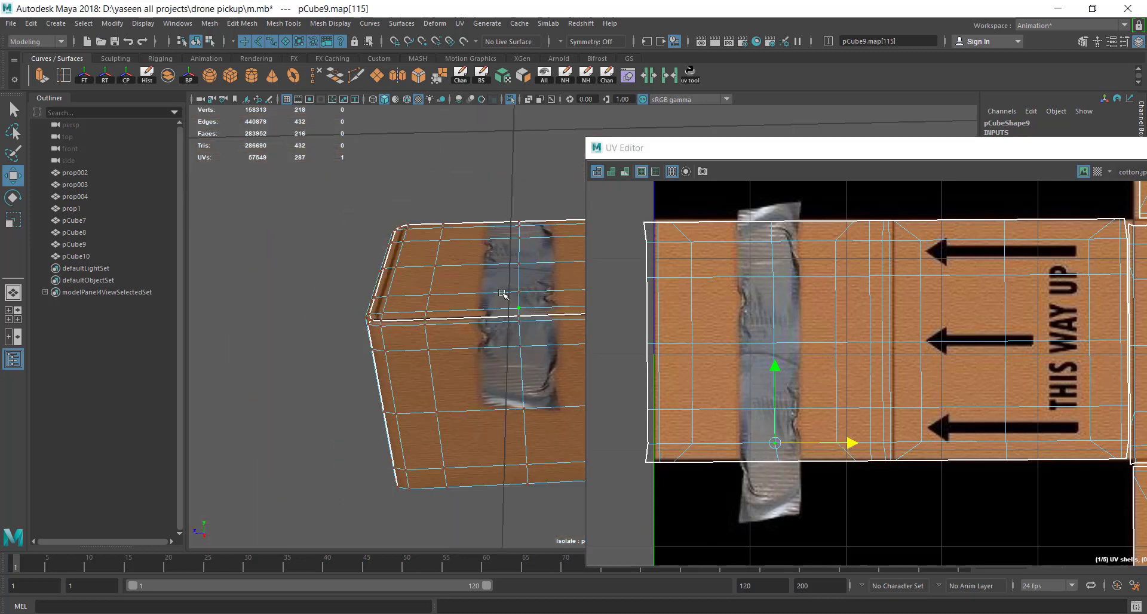
pyautogui.moveTo(502, 293); pyautogui.dragTo(539, 272, button='right')
pyautogui.scroll(-3, 526, 329)
# Select box pCube9 in UV Shell mode and pick its entire UV shell
pyautogui.keyDown('alt'); pyautogui.moveTo(526, 329); pyautogui.dragTo(418, 269); pyautogui.keyUp('alt')
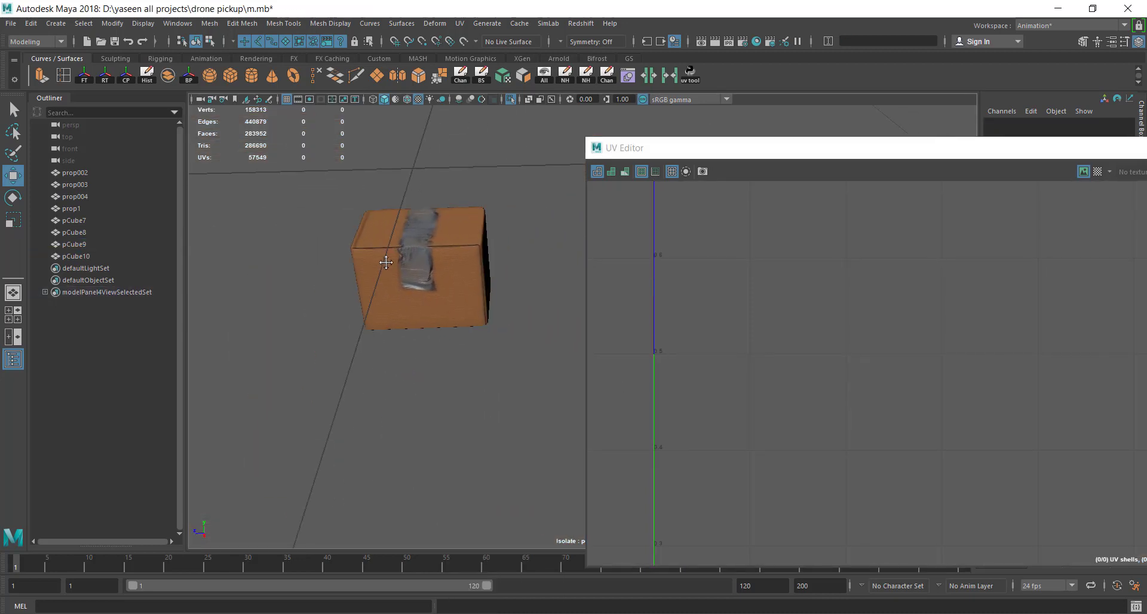
pyautogui.scroll(5, 374, 247)
pyautogui.scroll(-4, 468, 290)
pyautogui.scroll(-1, 479, 289)
pyautogui.click(478, 289)
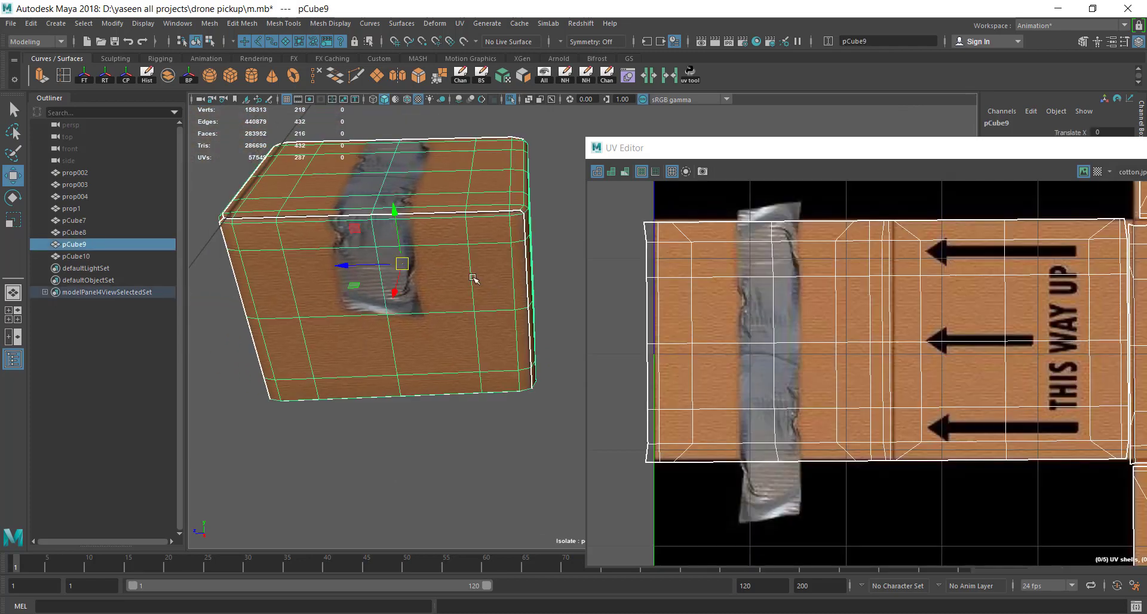
pyautogui.rightClick(472, 278)
pyautogui.moveTo(526, 277)
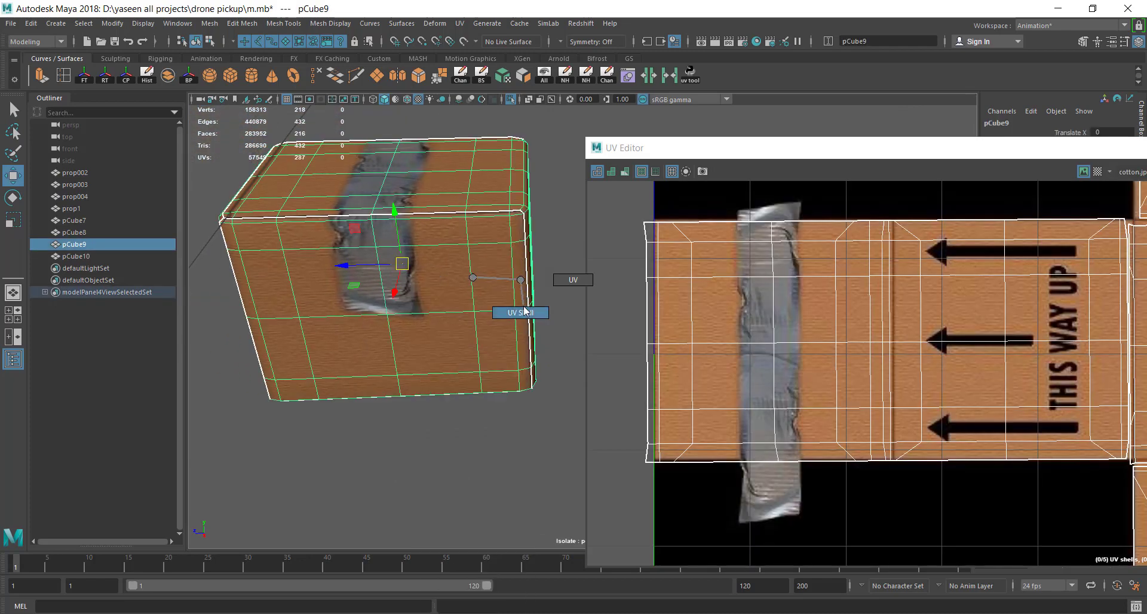
pyautogui.click(526, 310)
pyautogui.click(730, 302)
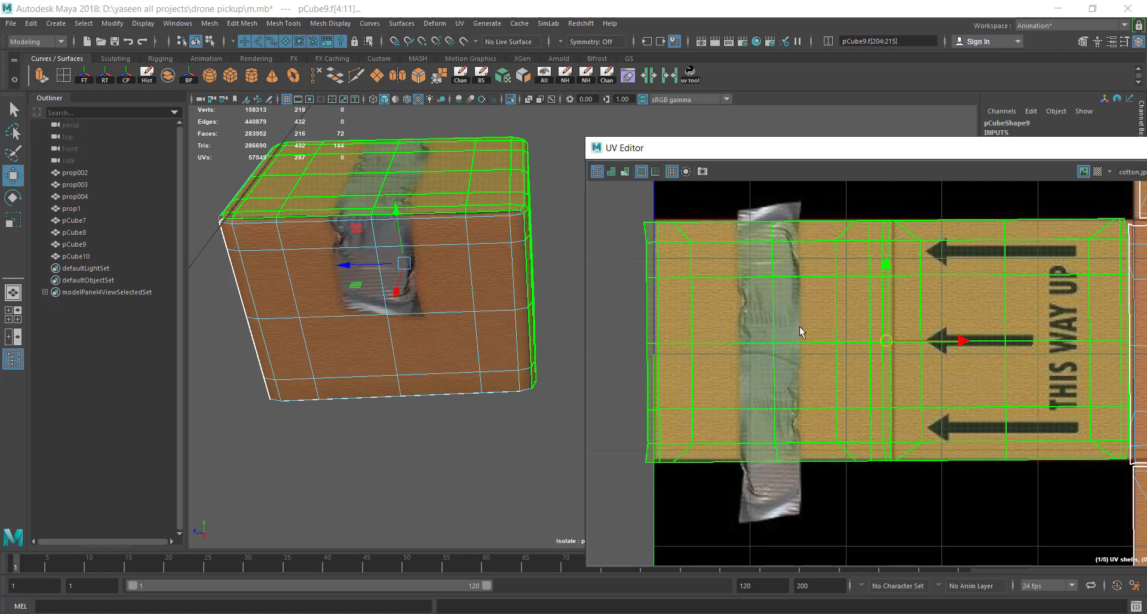
# Scale the UV shell slightly shorter and narrower, then shift it a little left
pyautogui.scroll(-2, 901, 334)
pyautogui.press('r')
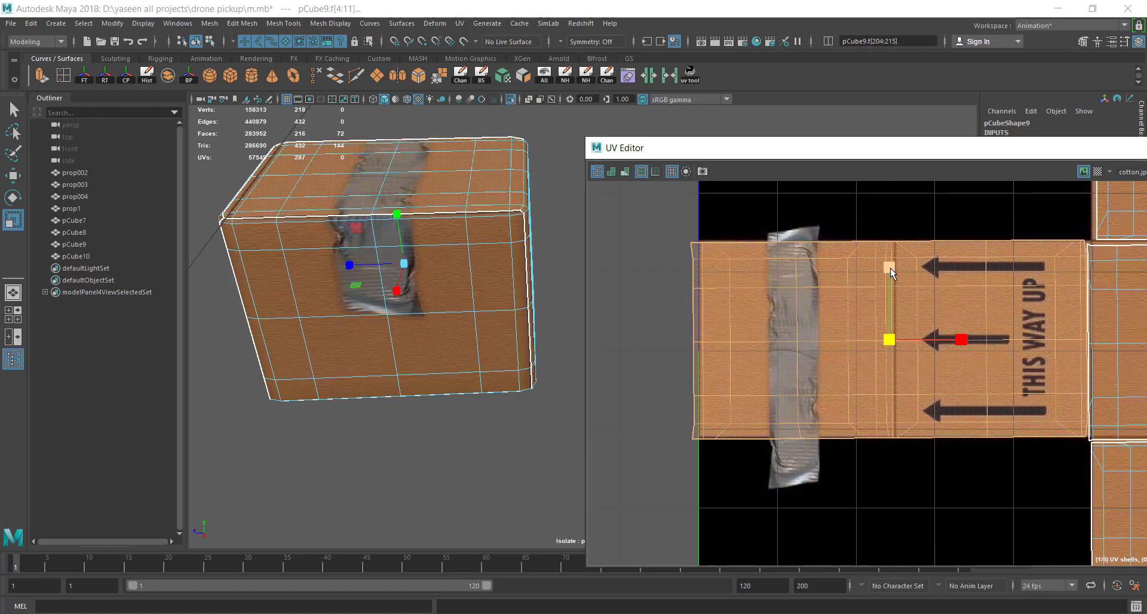
pyautogui.moveTo(890, 267); pyautogui.dragTo(895, 276)
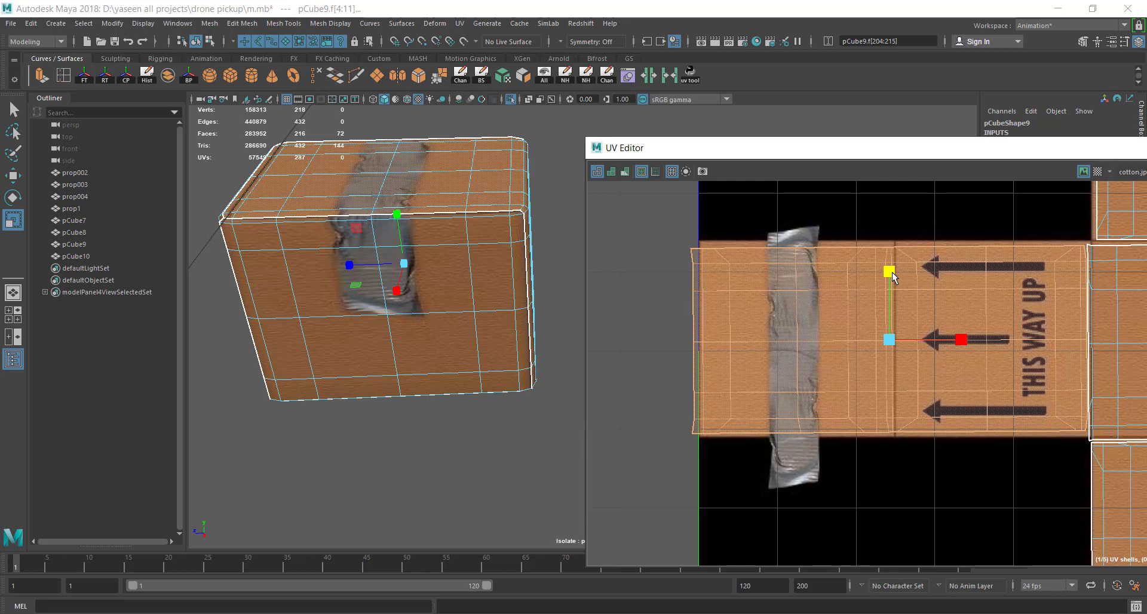
pyautogui.moveTo(894, 276); pyautogui.dragTo(893, 274)
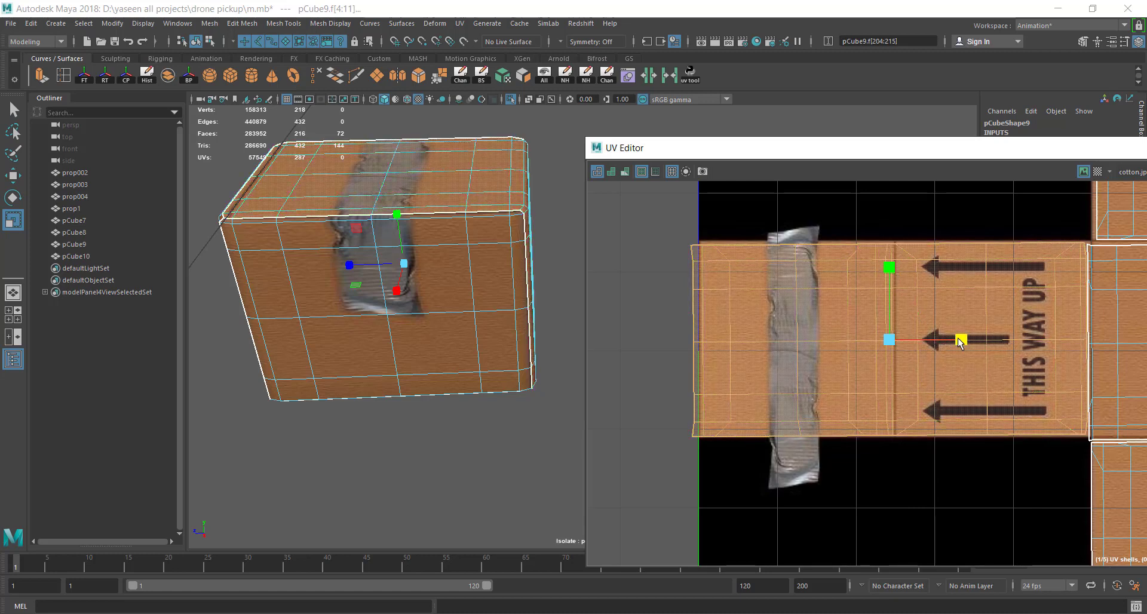
pyautogui.moveTo(958, 341); pyautogui.dragTo(956, 342)
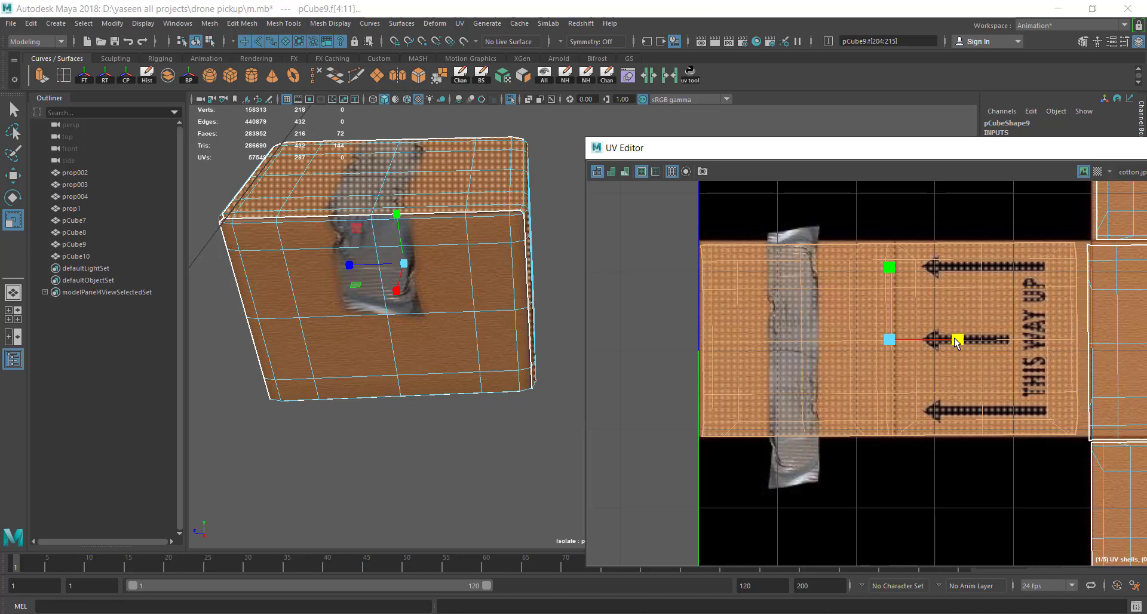
pyautogui.press('w')
pyautogui.moveTo(967, 341); pyautogui.dragTo(963, 341)
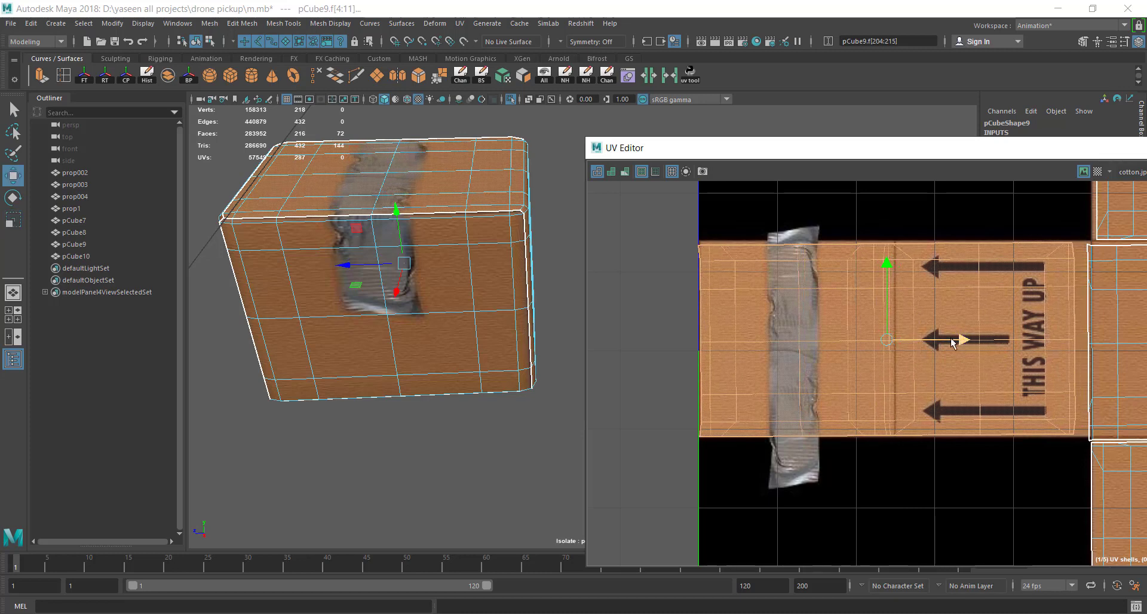
# Select the box's taped square faces f[16:19]
pyautogui.scroll(-5, 423, 226)
pyautogui.keyDown('alt'); pyautogui.moveTo(374, 255); pyautogui.dragTo(445, 306); pyautogui.keyUp('alt')
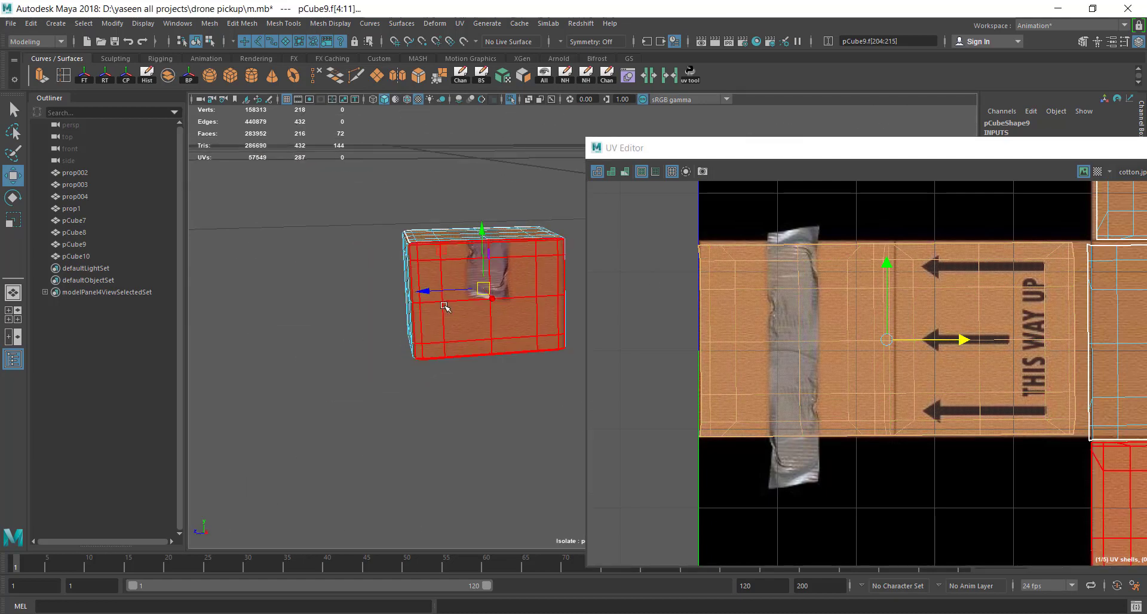
pyautogui.click(473, 326)
# Frame the taped face's UV shell and scale it down slightly
pyautogui.press('f')
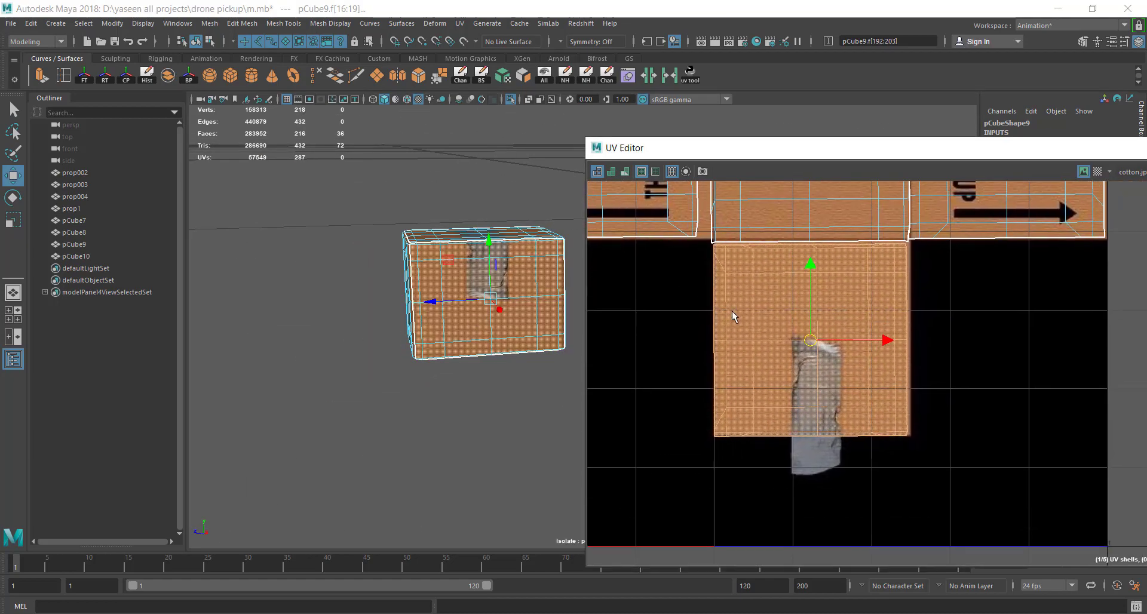
pyautogui.scroll(1, 734, 317)
pyautogui.press('r')
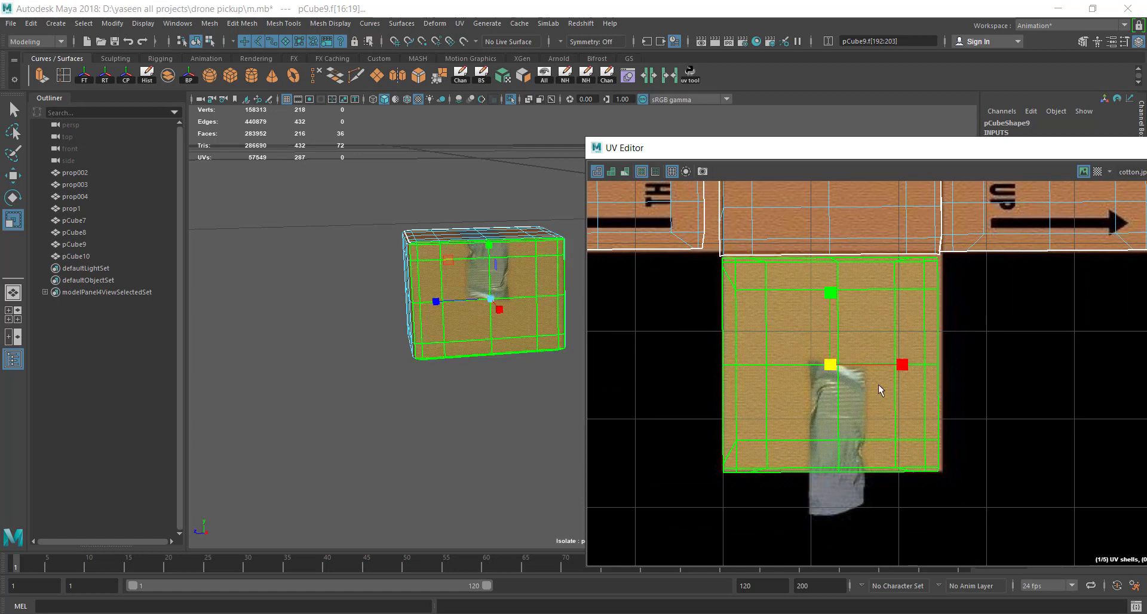
pyautogui.moveTo(830, 369); pyautogui.dragTo(828, 369)
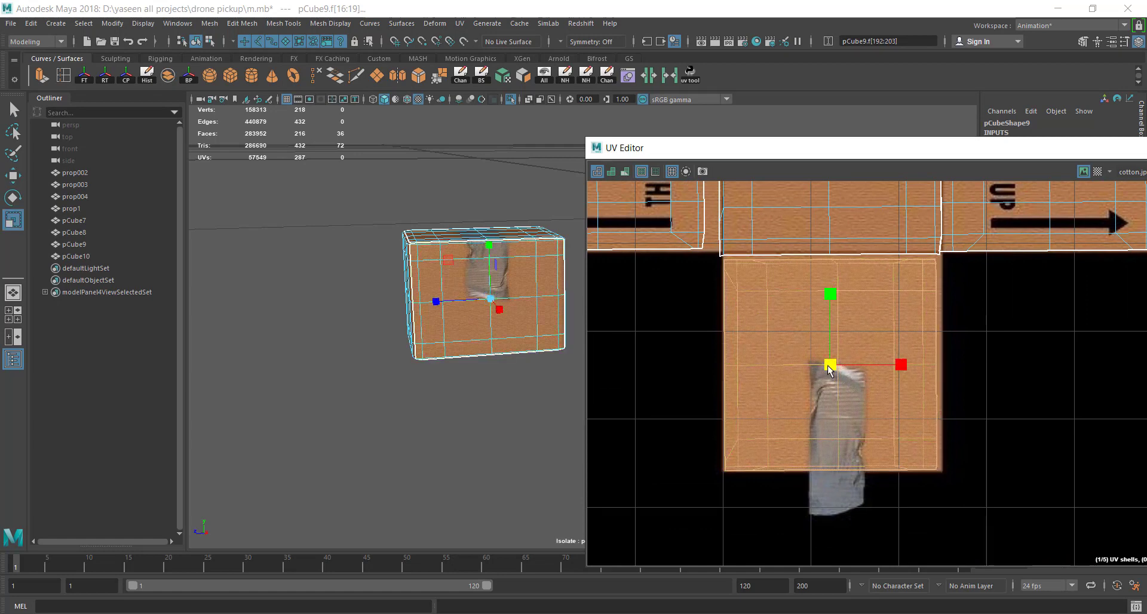
# Return the box to Object Mode and deselect it
pyautogui.moveTo(550, 316); pyautogui.dragTo(573, 268, button='right')
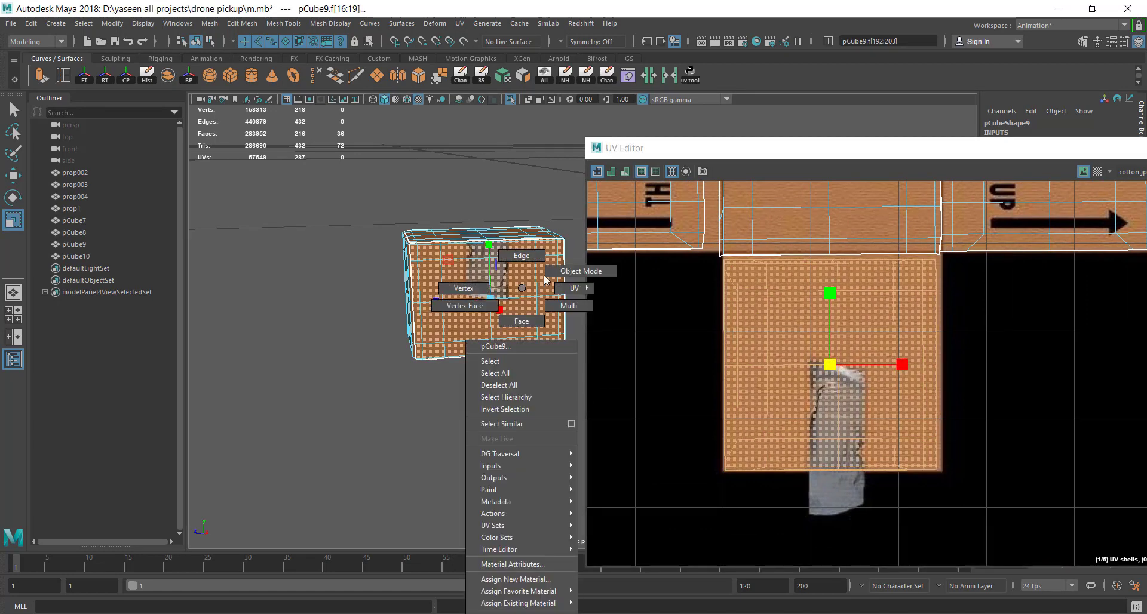
pyautogui.click(538, 419)
pyautogui.moveTo(538, 418)
pyautogui.keyDown('alt'); pyautogui.mouseDown()
pyautogui.moveTo(575, 270)
pyautogui.moveTo(421, 230)
pyautogui.moveTo(425, 205)
pyautogui.moveTo(413, 348)
pyautogui.moveTo(376, 281)
pyautogui.moveTo(474, 307)
pyautogui.moveTo(425, 314)
pyautogui.mouseUp(); pyautogui.keyUp('alt')
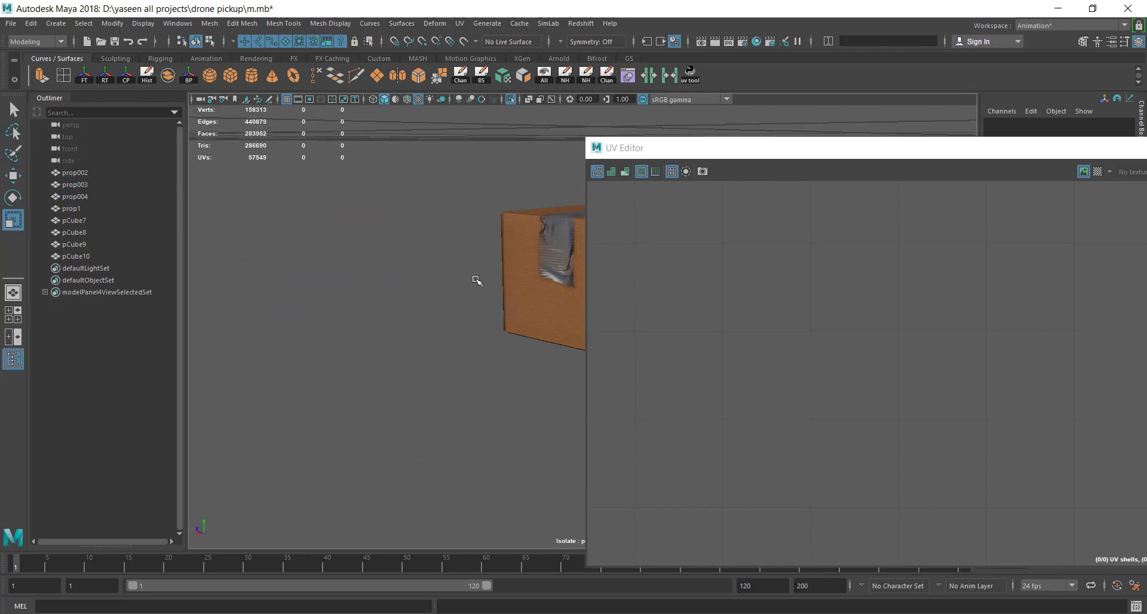
# Select pCube9's THIS WAY UP side UV shell and frame it in the UV Editor
pyautogui.click(425, 315)
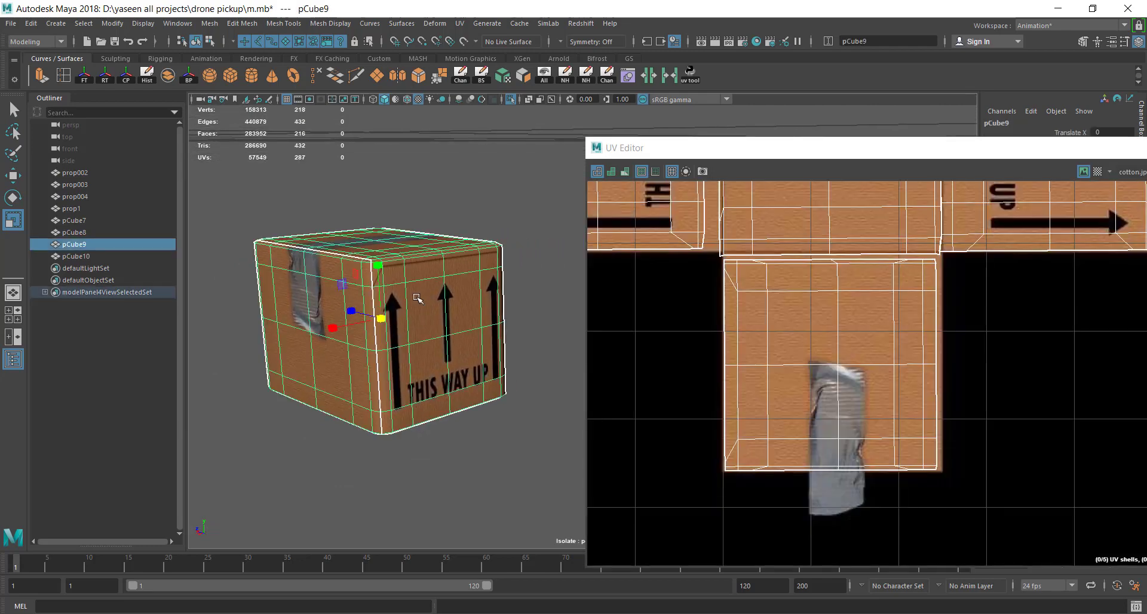
pyautogui.keyDown('alt'); pyautogui.moveTo(494, 309); pyautogui.dragTo(457, 330); pyautogui.keyUp('alt')
pyautogui.moveTo(449, 304)
pyautogui.mouseDown(button='right')
pyautogui.moveTo(421, 293)
pyautogui.moveTo(505, 306)
pyautogui.mouseUp(button='right')
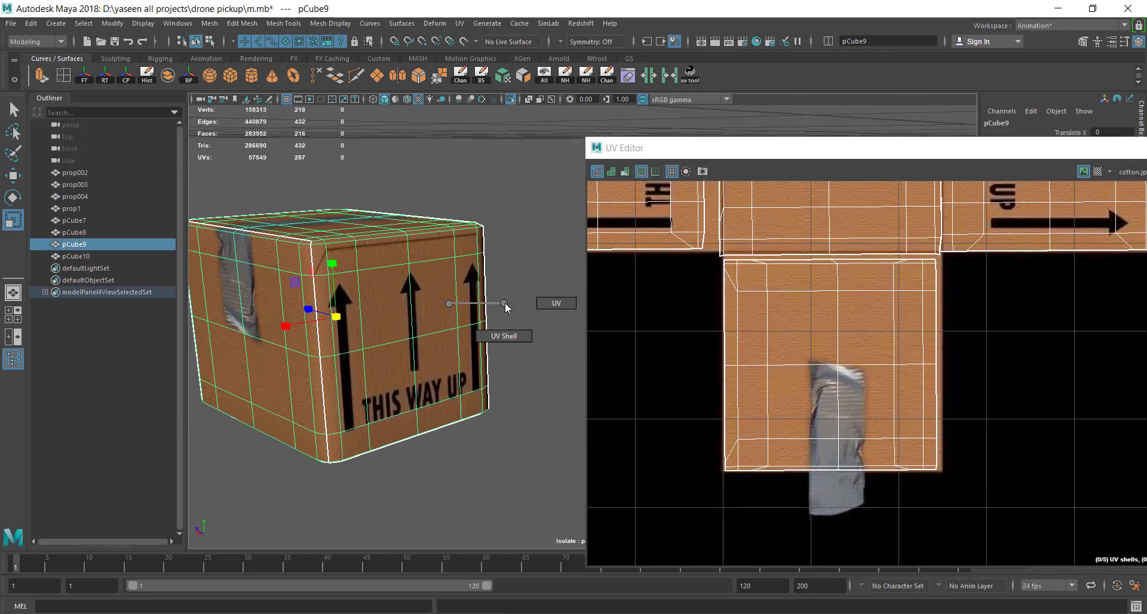
pyautogui.click(436, 299)
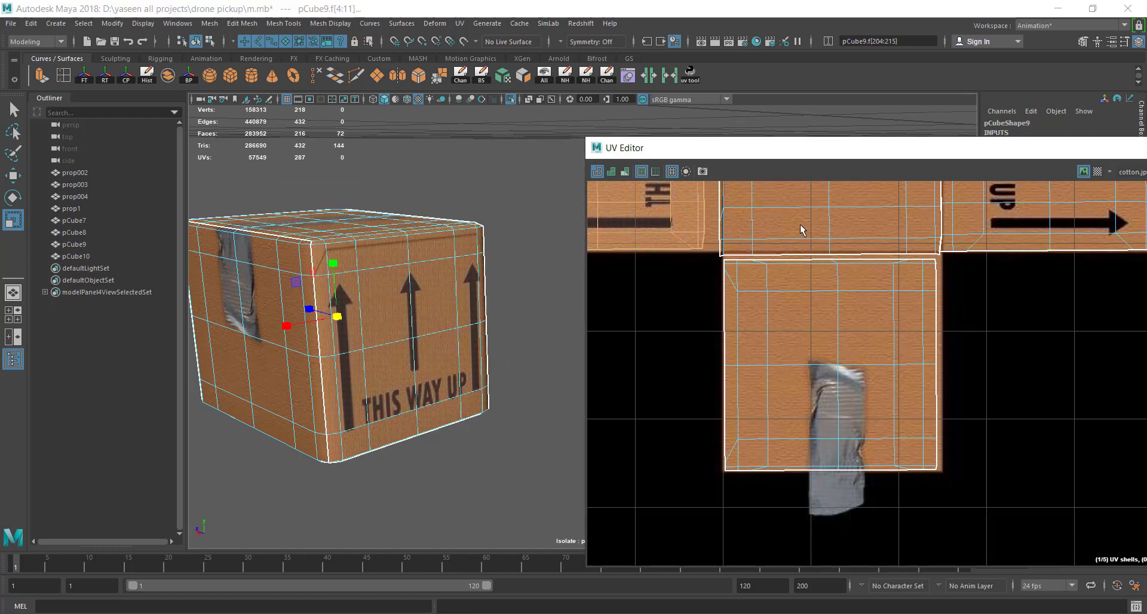
pyautogui.press('f')
pyautogui.scroll(3, 798, 369)
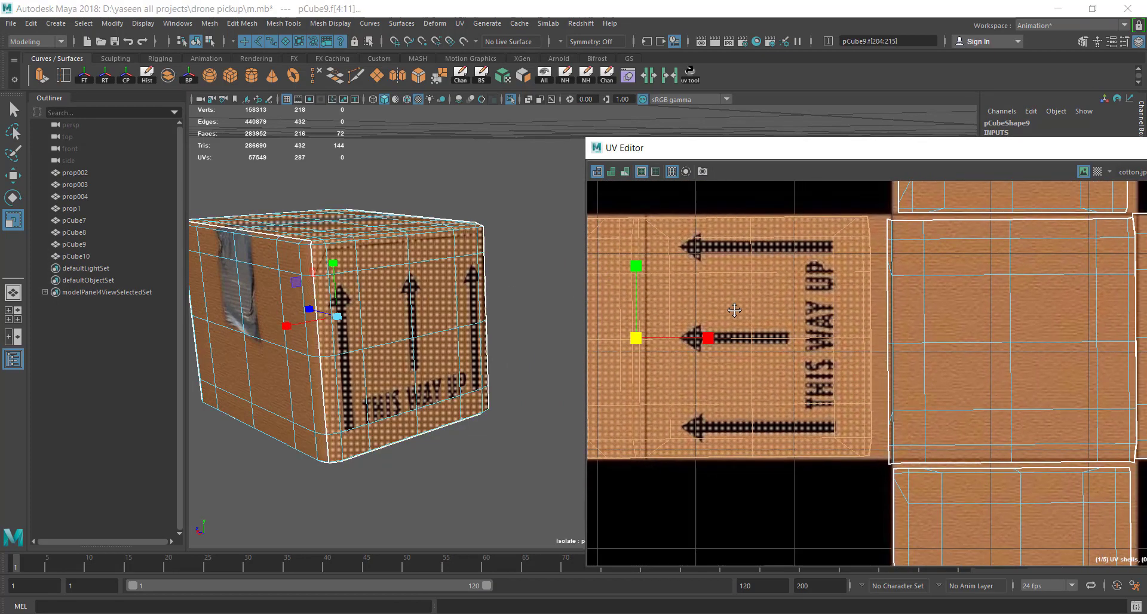
# In UV mode, squeeze the panel's UVs slightly in V and slide the right-edge UVs left
pyautogui.moveTo(726, 253); pyautogui.dragTo(698, 252, button='right')
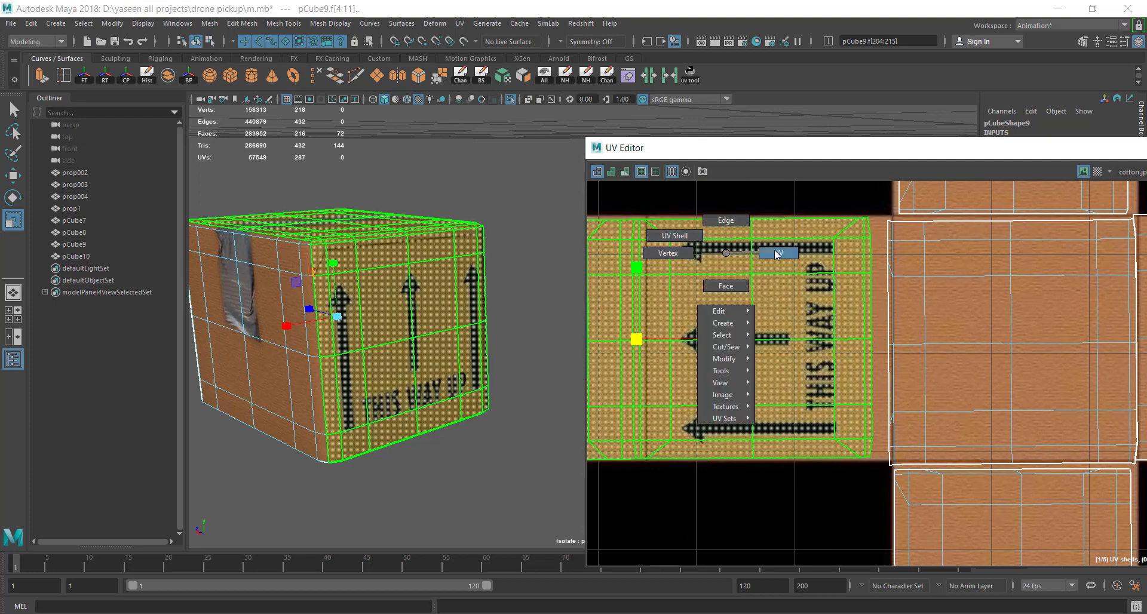
pyautogui.moveTo(775, 254); pyautogui.dragTo(775, 254, button='right')
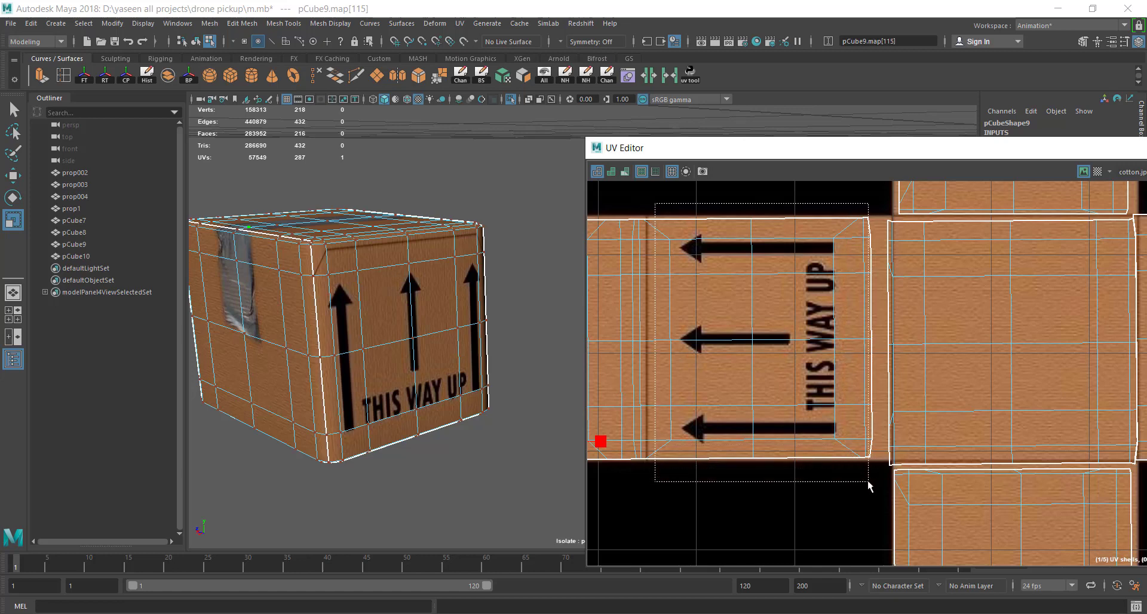
pyautogui.moveTo(877, 479); pyautogui.dragTo(871, 481)
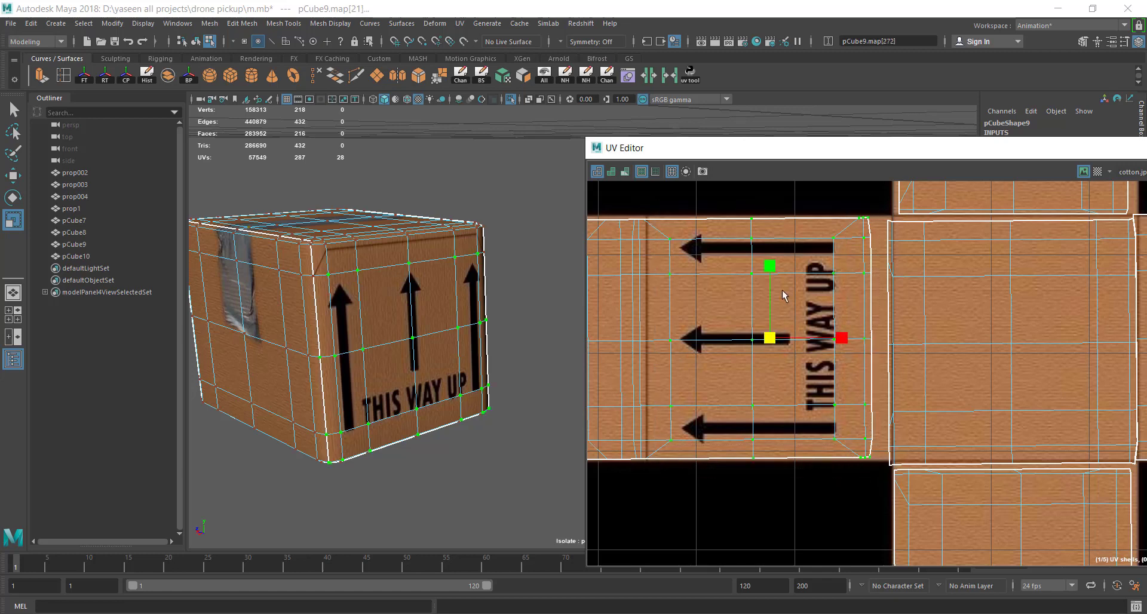
pyautogui.moveTo(770, 267); pyautogui.dragTo(771, 270)
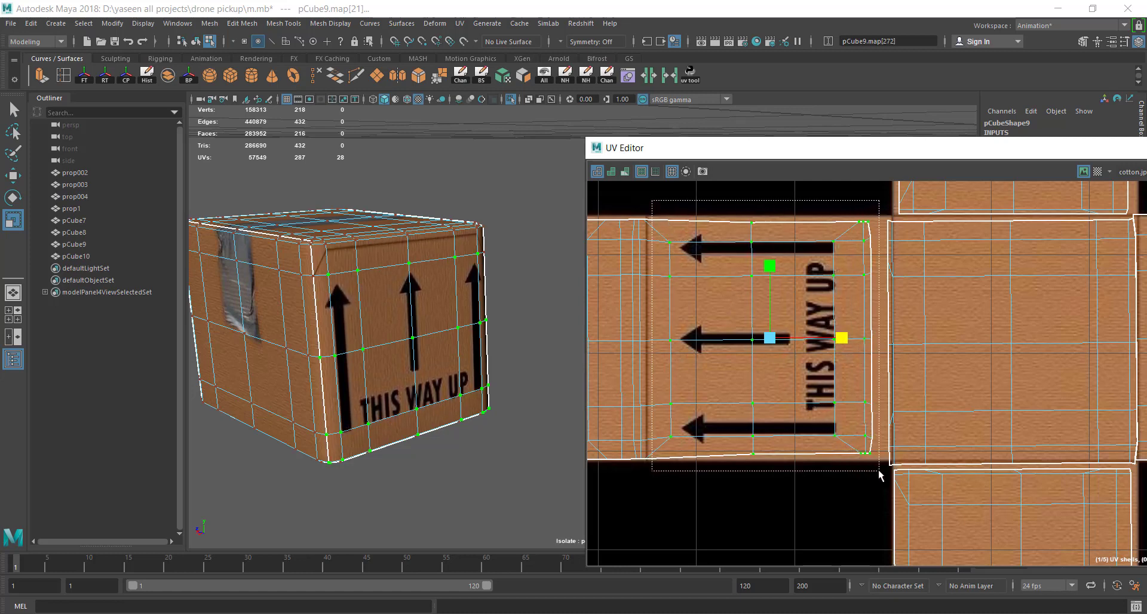
pyautogui.moveTo(878, 469); pyautogui.dragTo(877, 471)
pyautogui.moveTo(844, 341); pyautogui.dragTo(846, 345)
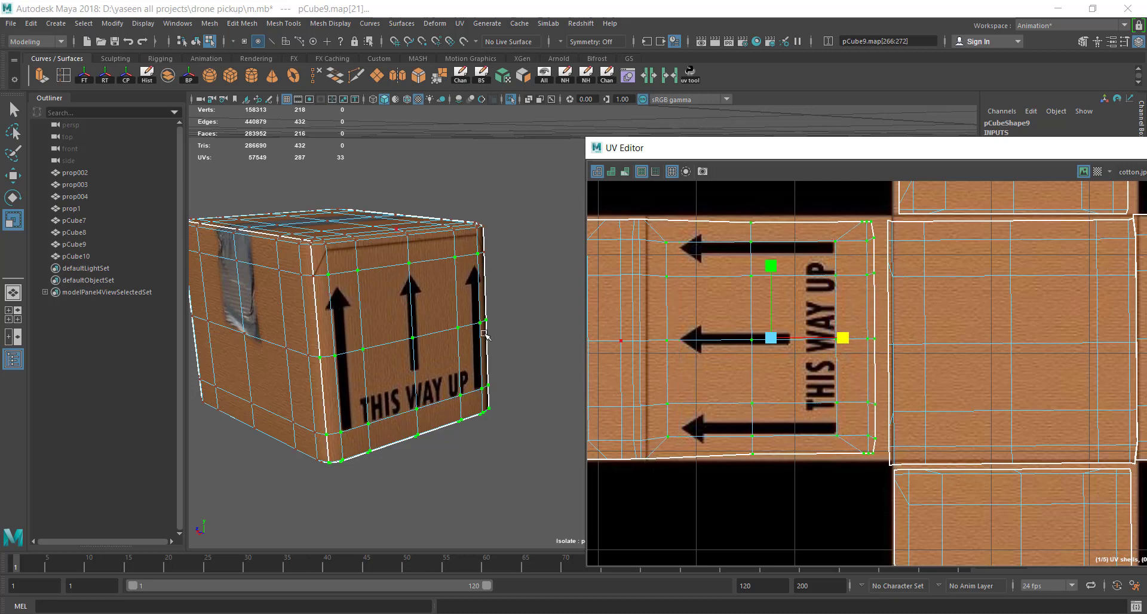
pyautogui.scroll(-3, 485, 336)
pyautogui.scroll(5, 486, 336)
pyautogui.moveTo(455, 329)
pyautogui.keyDown('alt'); pyautogui.mouseDown()
pyautogui.moveTo(404, 316)
pyautogui.moveTo(436, 275)
pyautogui.mouseUp(); pyautogui.keyUp('alt')
# Switch the box to face mode and frame the bottom face with all UV shells visible
pyautogui.rightClick(436, 275)
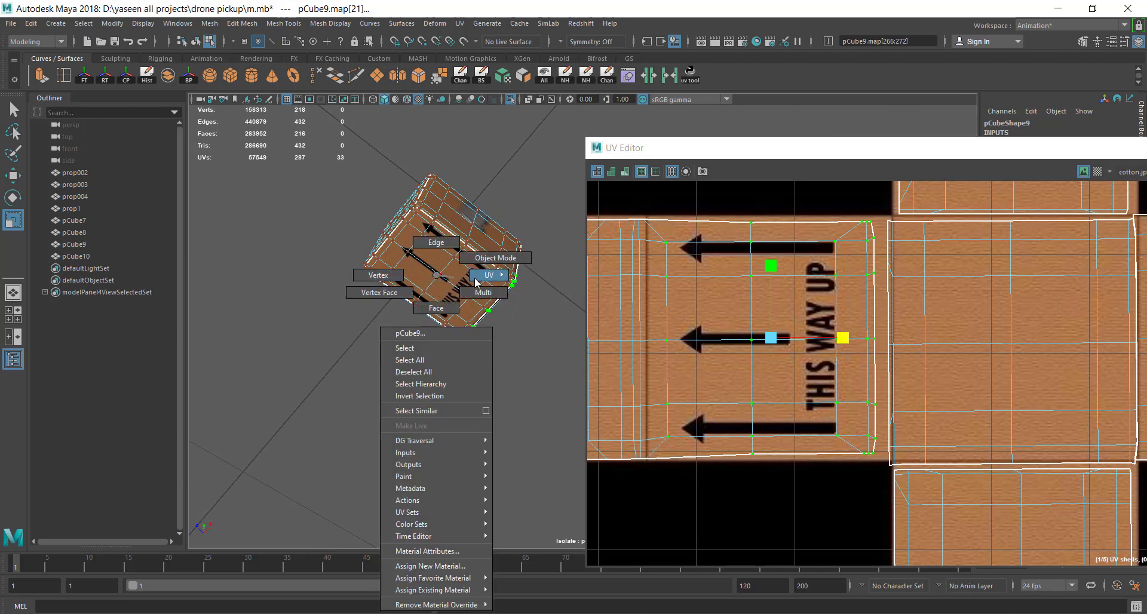
pyautogui.click(437, 307)
pyautogui.keyDown('alt'); pyautogui.moveTo(436, 308); pyautogui.dragTo(440, 283); pyautogui.keyUp('alt')
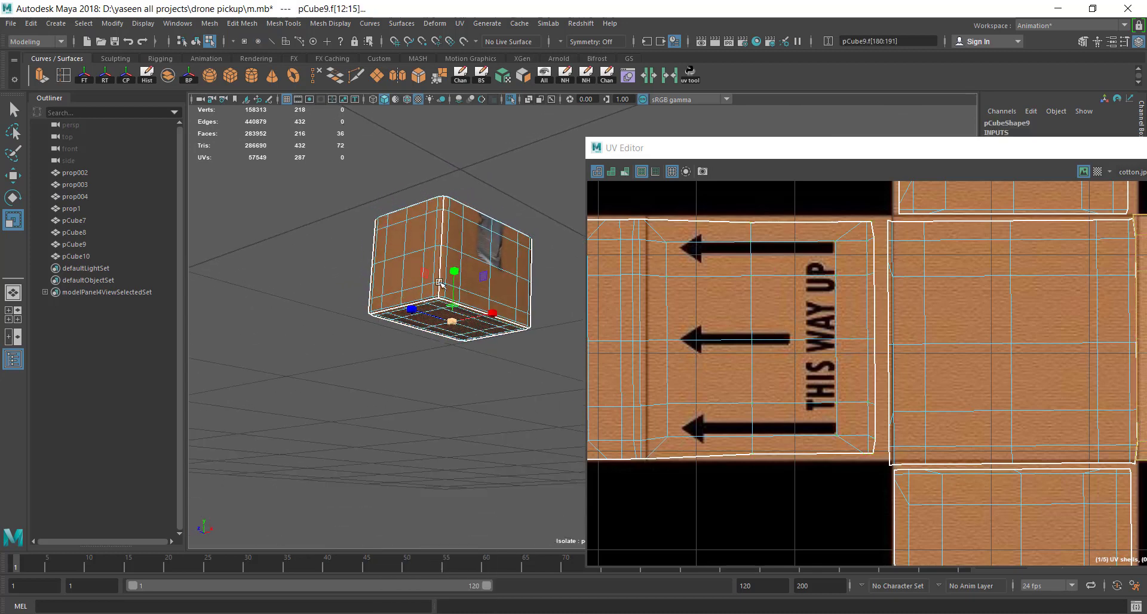
pyautogui.scroll(-2, 893, 341)
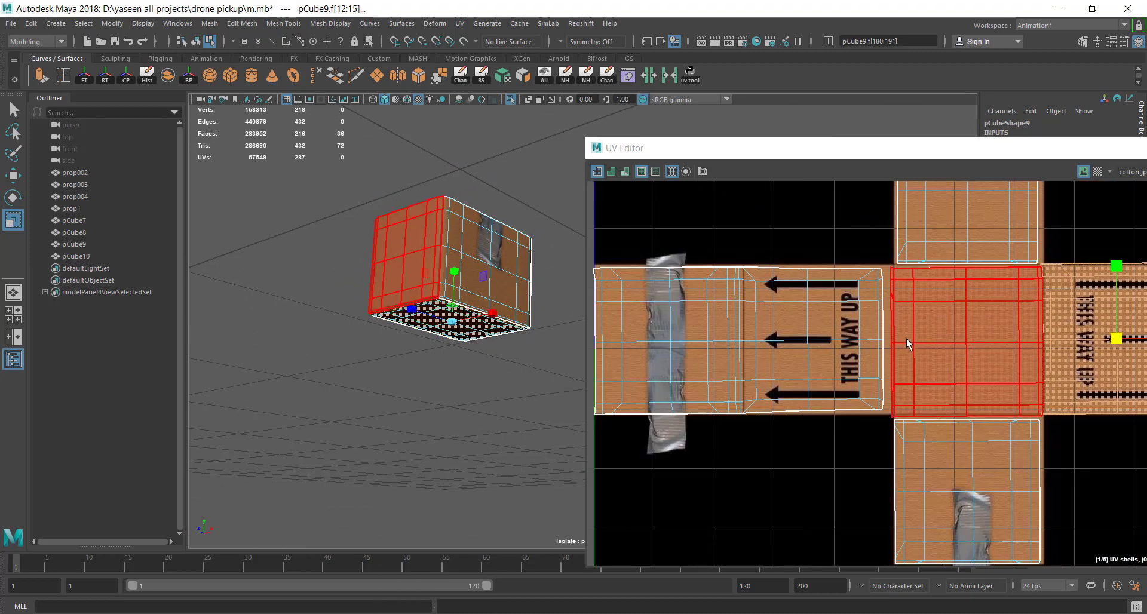
pyautogui.scroll(-1, 908, 342)
pyautogui.keyDown('alt'); pyautogui.moveTo(934, 346); pyautogui.dragTo(777, 358, button='middle'); pyautogui.keyUp('alt')
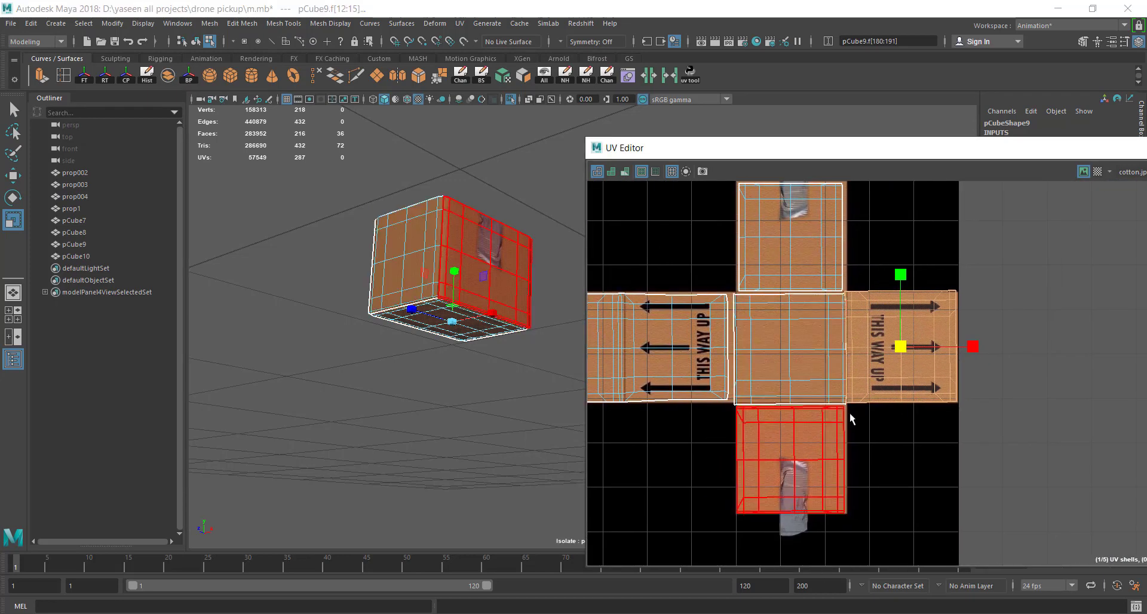
pyautogui.press('f')
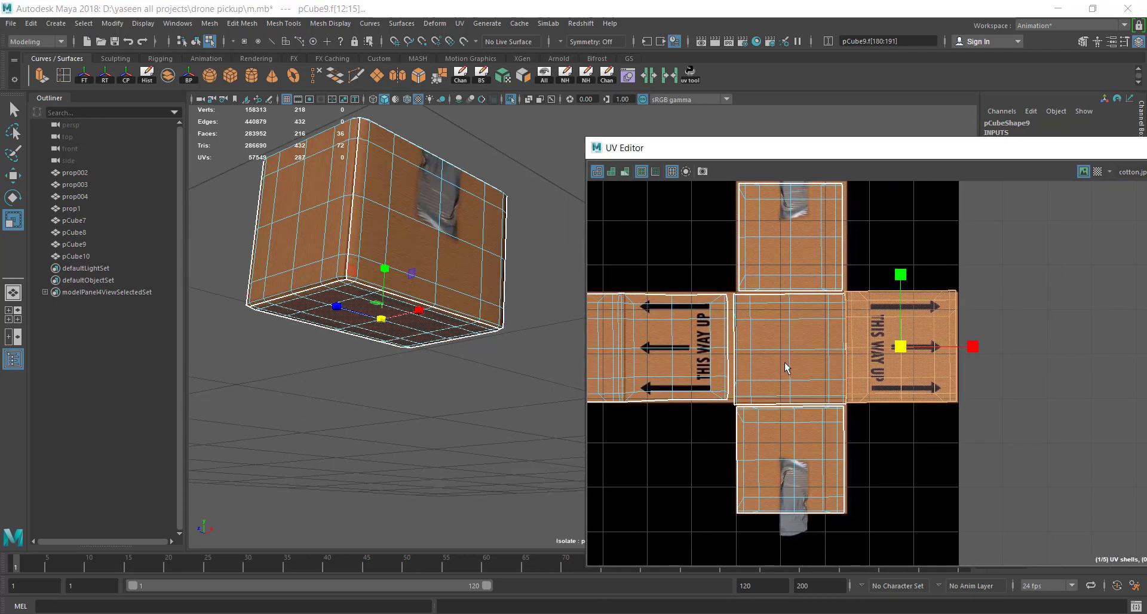
pyautogui.keyDown('alt'); pyautogui.moveTo(526, 383); pyautogui.dragTo(550, 353); pyautogui.keyUp('alt')
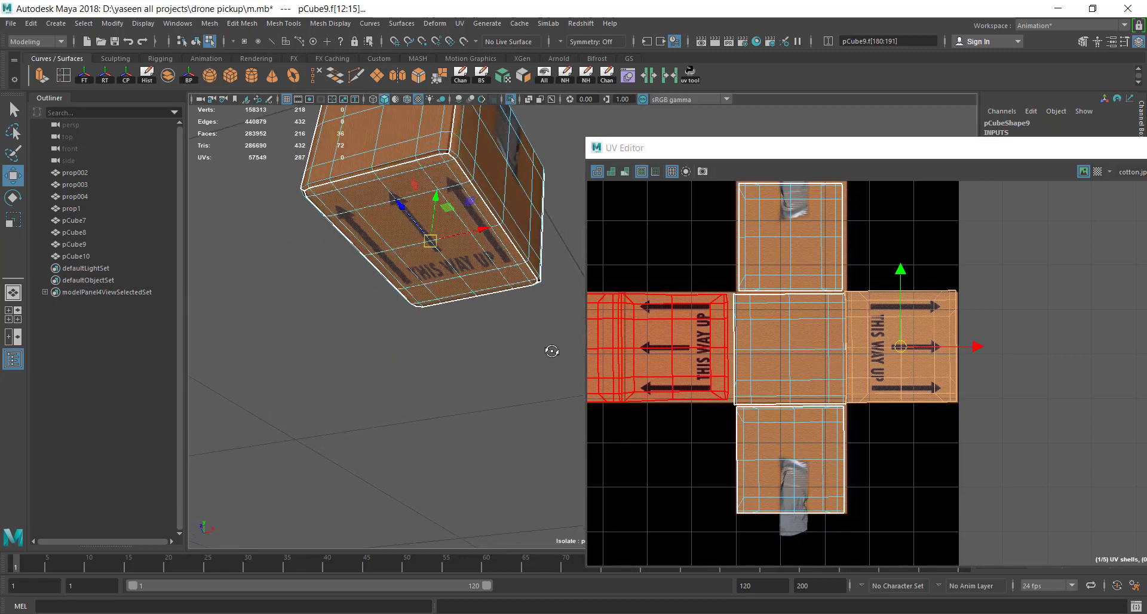
# Reposition the centre UV shell, moving it right and then nudging it slightly left
pyautogui.click(808, 318)
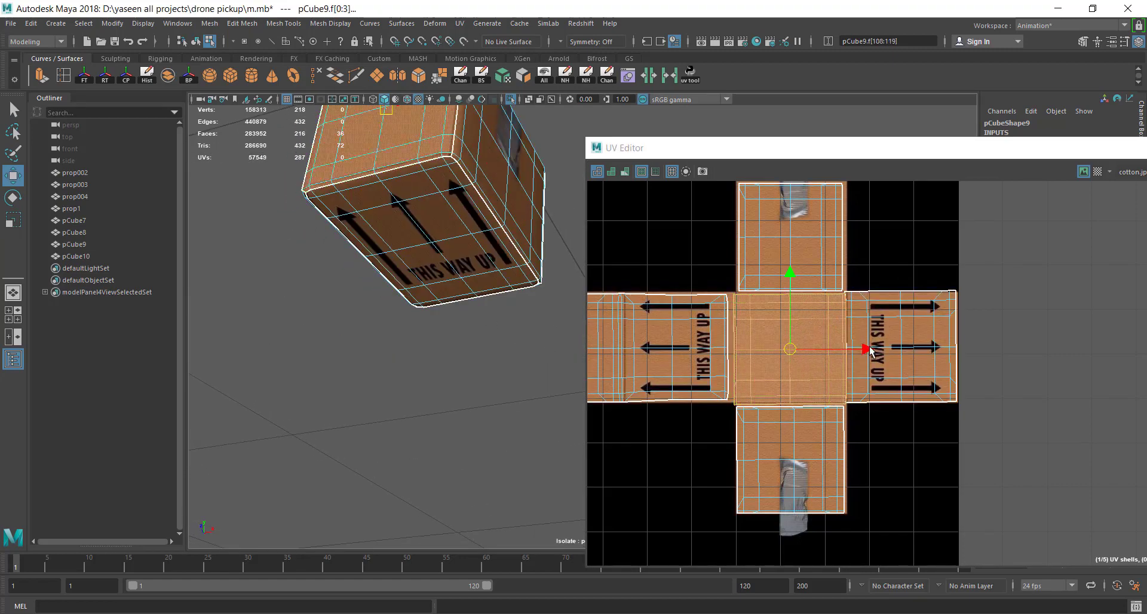
pyautogui.moveTo(870, 350); pyautogui.dragTo(967, 350)
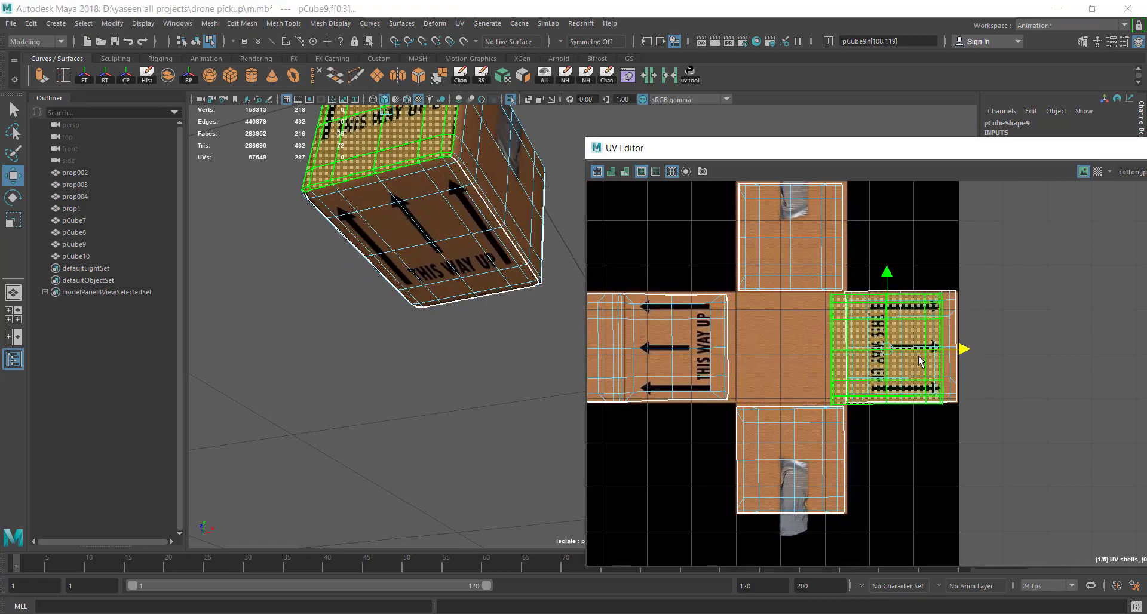
pyautogui.scroll(2, 920, 361)
pyautogui.keyDown('alt'); pyautogui.moveTo(921, 362); pyautogui.dragTo(781, 379, button='middle'); pyautogui.keyUp('alt')
pyautogui.moveTo(798, 369); pyautogui.dragTo(827, 368)
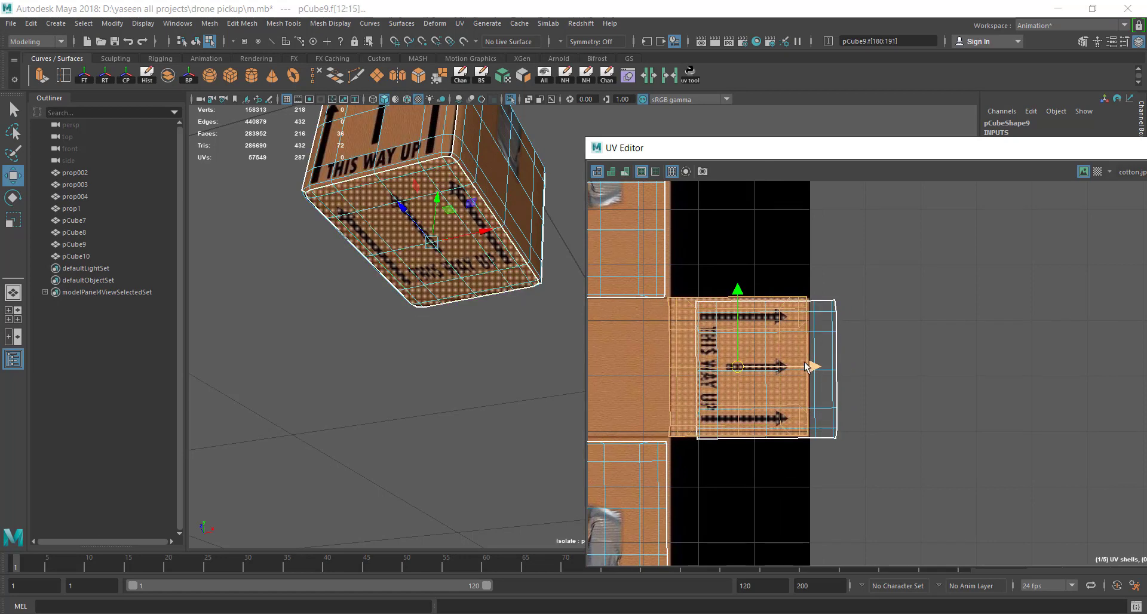
pyautogui.click(683, 363)
pyautogui.keyDown('alt'); pyautogui.moveTo(684, 363); pyautogui.dragTo(802, 364, button='middle'); pyautogui.keyUp('alt')
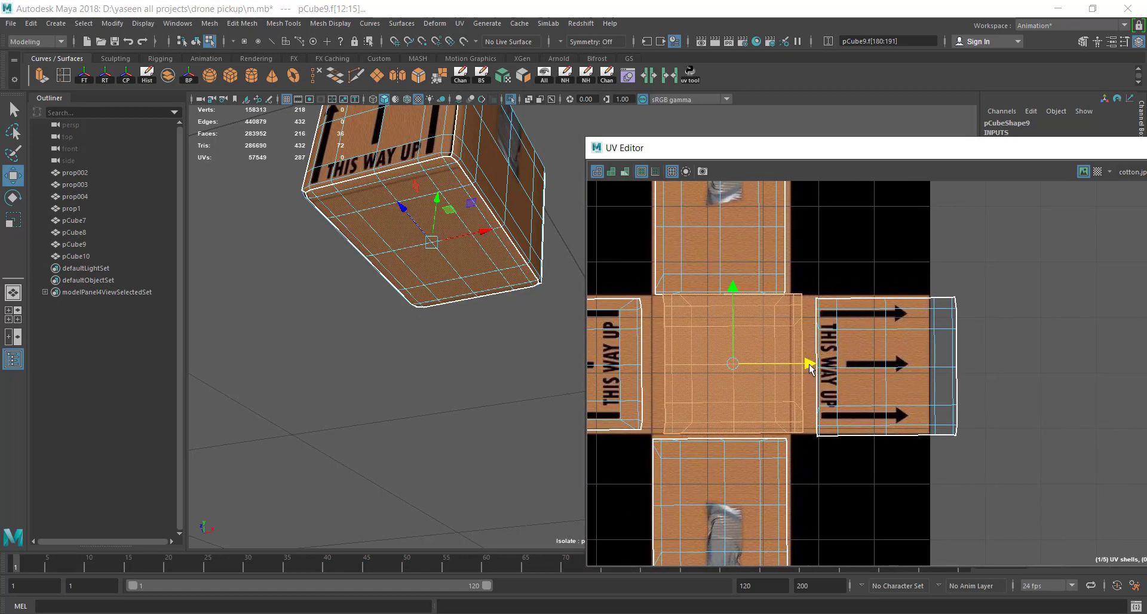
pyautogui.moveTo(810, 365); pyautogui.dragTo(797, 365)
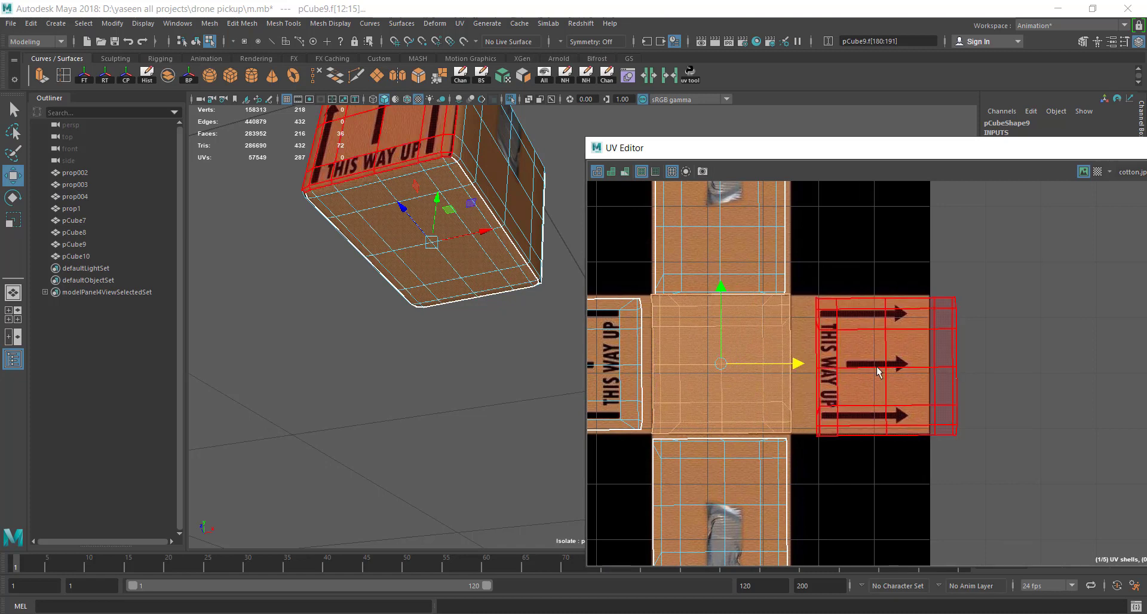
# Slide the right-arrow THIS WAY UP shell left and nudge it slightly along V
pyautogui.click(913, 368)
pyautogui.moveTo(960, 370); pyautogui.dragTo(928, 366)
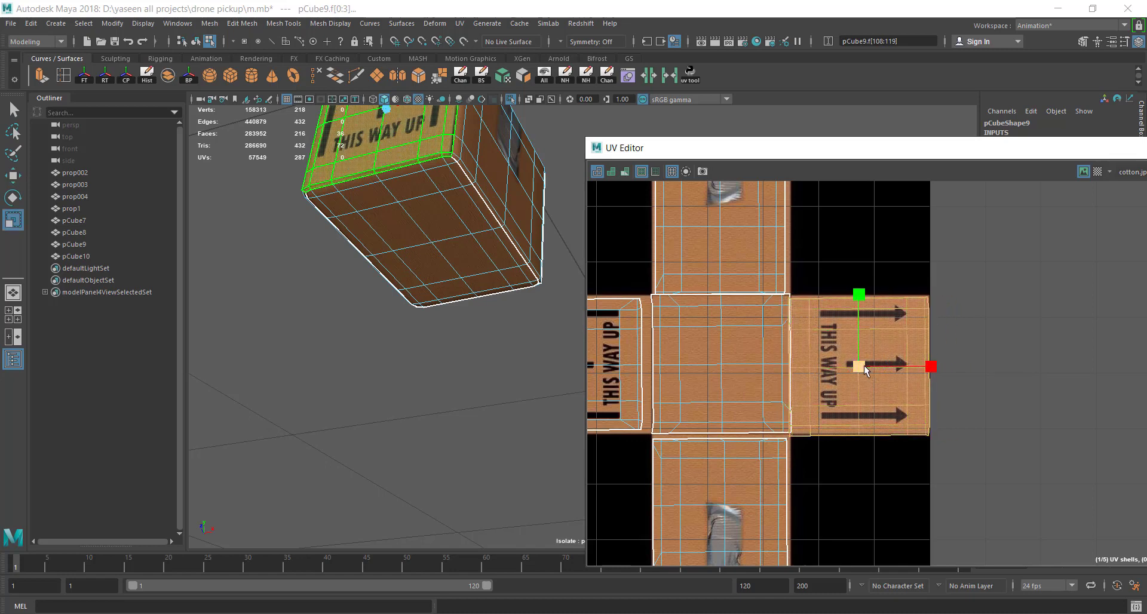
pyautogui.moveTo(862, 366); pyautogui.dragTo(857, 369)
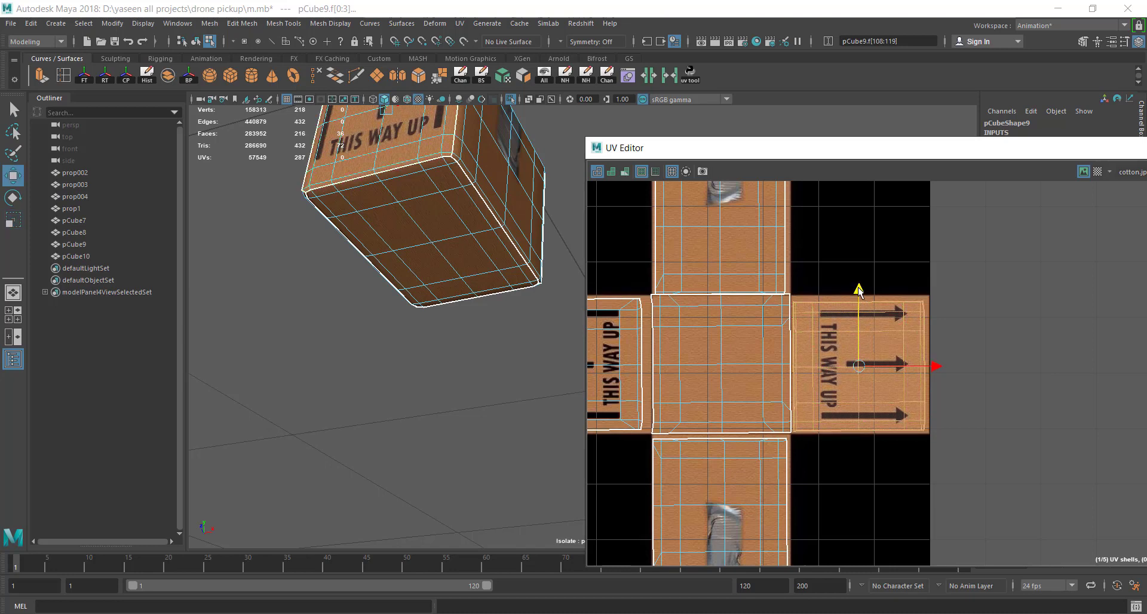
pyautogui.moveTo(858, 290); pyautogui.dragTo(859, 292)
# Return to Object Mode and select pCube9 to show its full UV layout
pyautogui.keyDown('alt'); pyautogui.moveTo(394, 175); pyautogui.dragTo(400, 214); pyautogui.keyUp('alt')
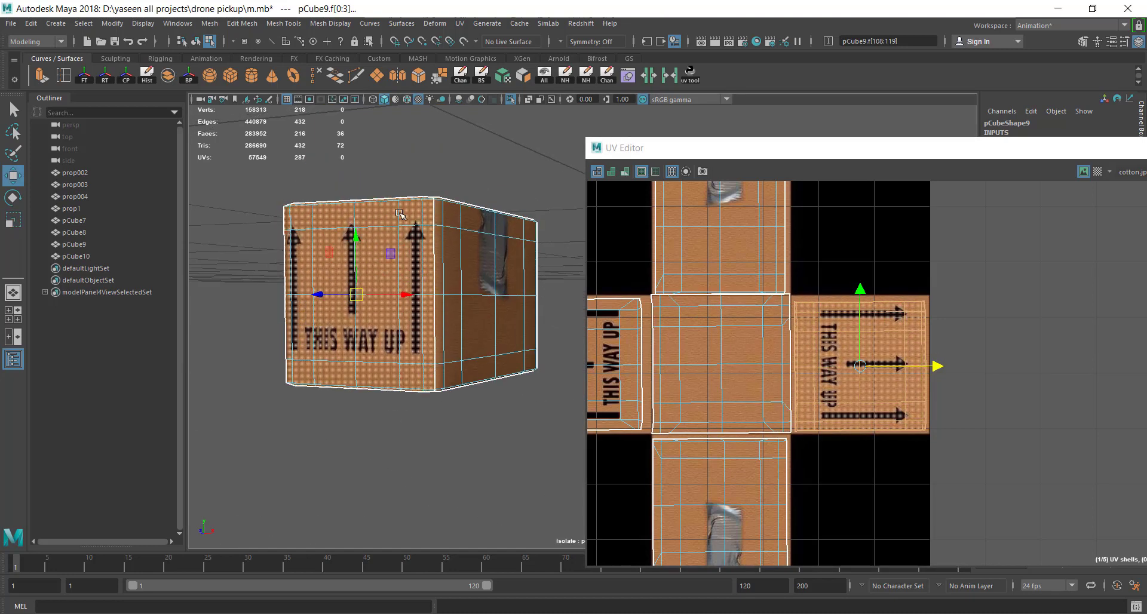
pyautogui.moveTo(389, 245); pyautogui.dragTo(447, 163, button='right')
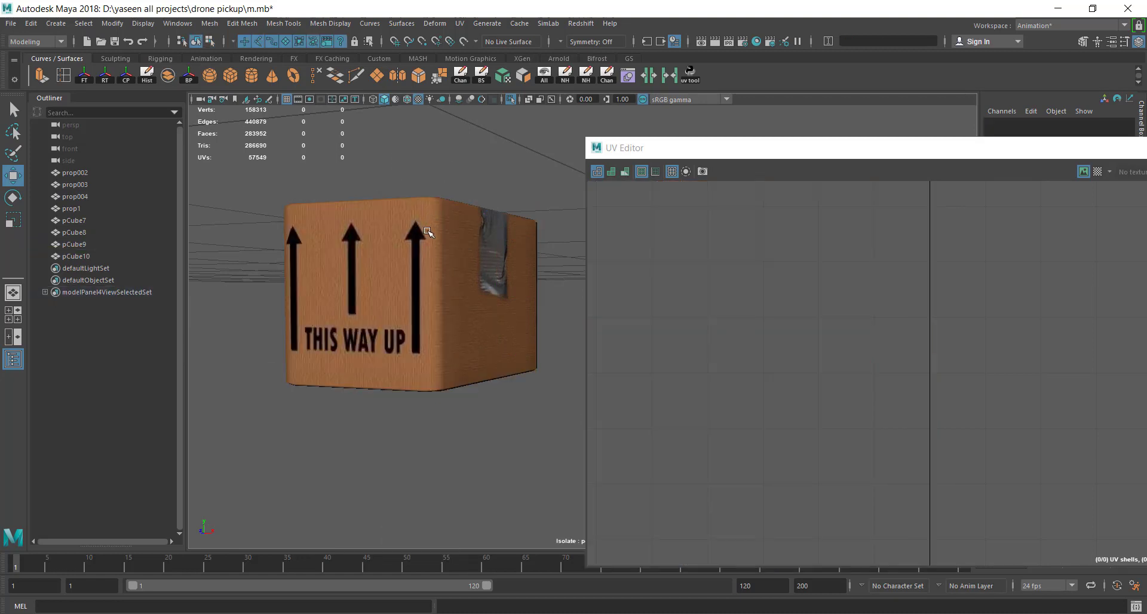
pyautogui.moveTo(428, 231)
pyautogui.keyDown('alt'); pyautogui.mouseDown()
pyautogui.moveTo(376, 232)
pyautogui.moveTo(456, 202)
pyautogui.moveTo(439, 231)
pyautogui.moveTo(326, 246)
pyautogui.moveTo(413, 267)
pyautogui.mouseUp(); pyautogui.keyUp('alt')
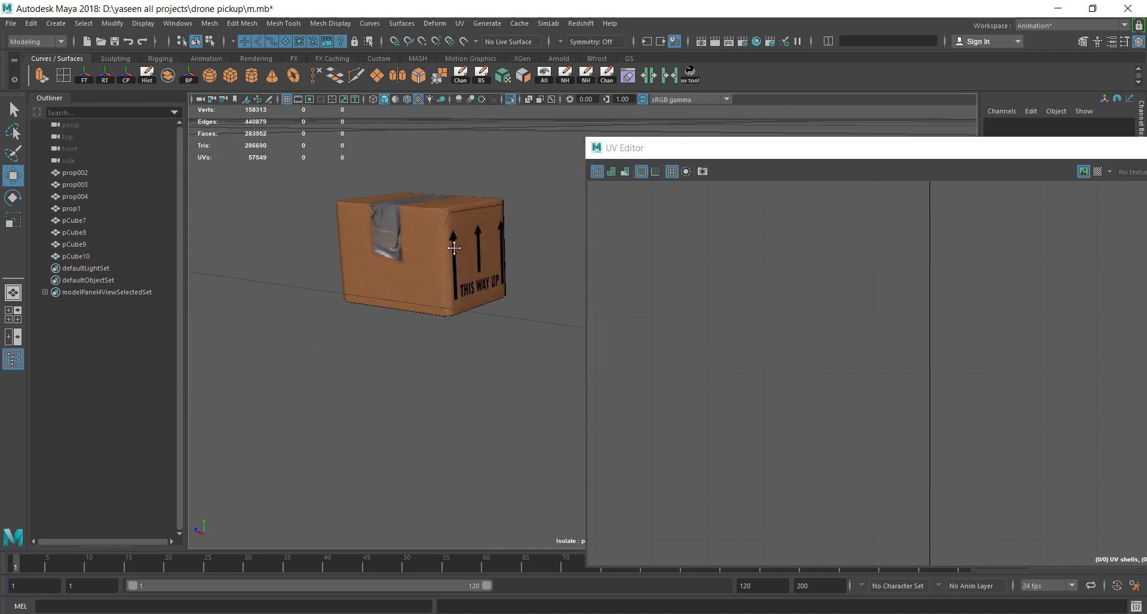
pyautogui.click(399, 268)
pyautogui.scroll(2, 771, 339)
# Switch the box to edge mode and bring the left THIS WAY UP shell into view
pyautogui.keyDown('alt'); pyautogui.moveTo(487, 294); pyautogui.dragTo(458, 268); pyautogui.keyUp('alt')
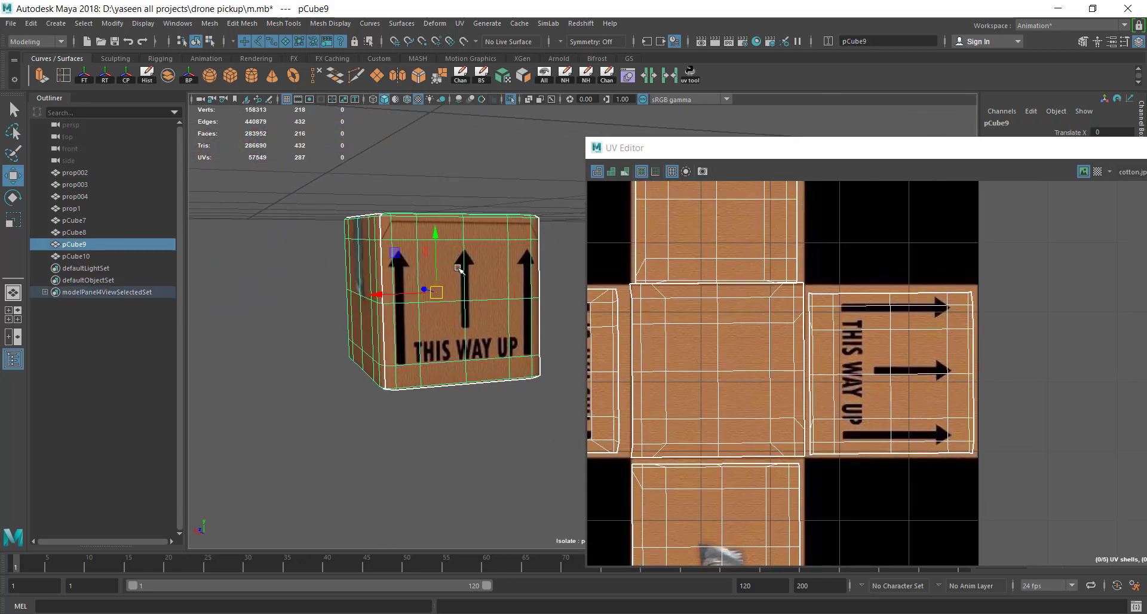
pyautogui.scroll(3, 461, 237)
pyautogui.rightClick(462, 227)
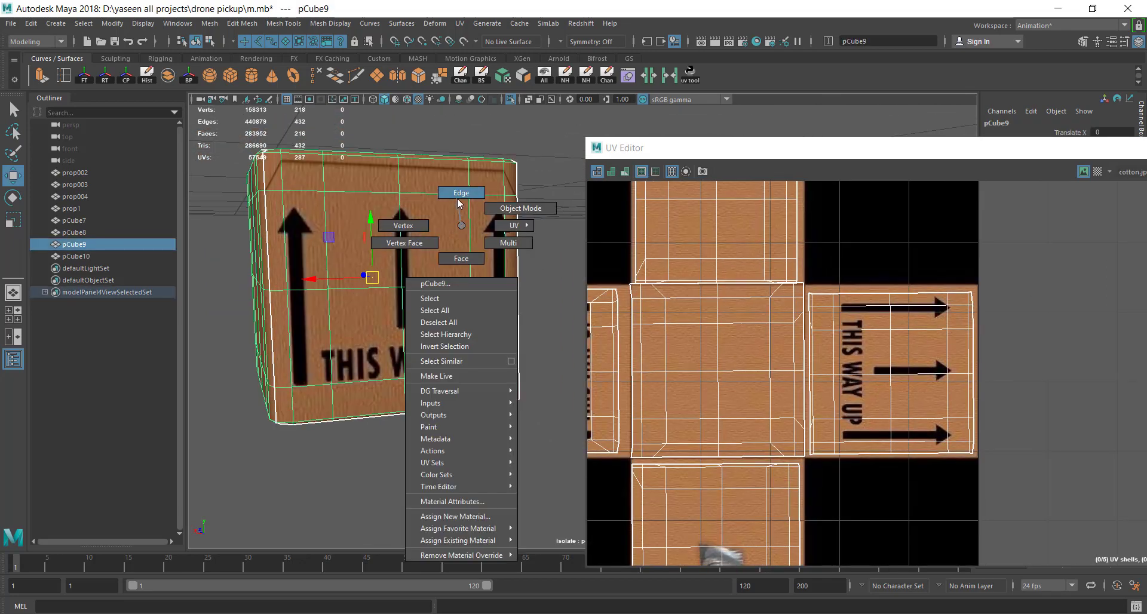
pyautogui.click(459, 197)
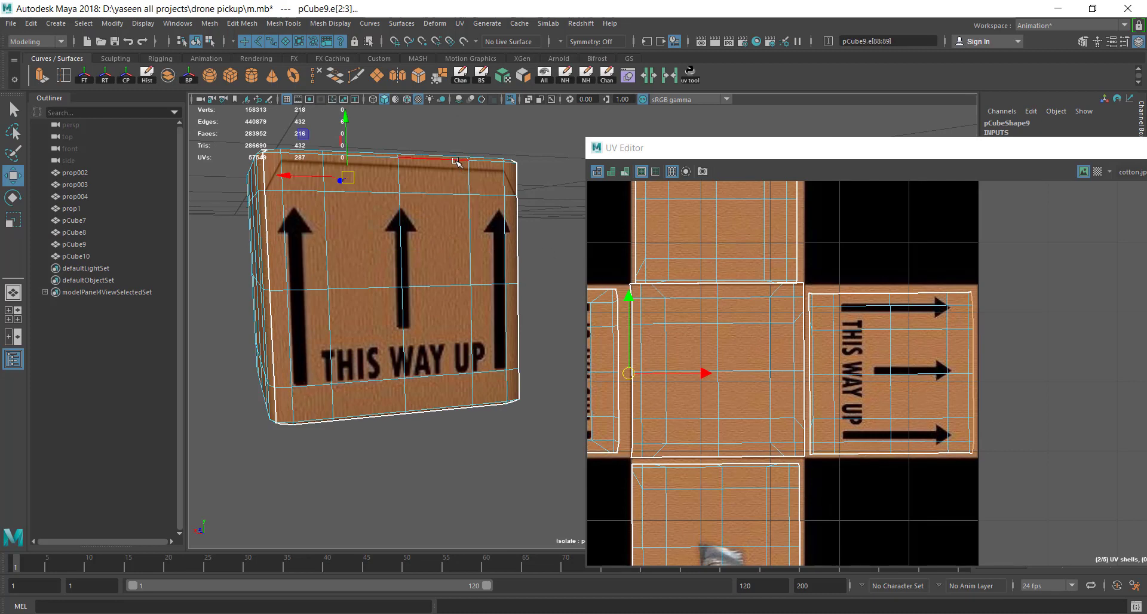
pyautogui.keyDown('alt'); pyautogui.moveTo(710, 352); pyautogui.dragTo(812, 385, button='middle'); pyautogui.keyUp('alt')
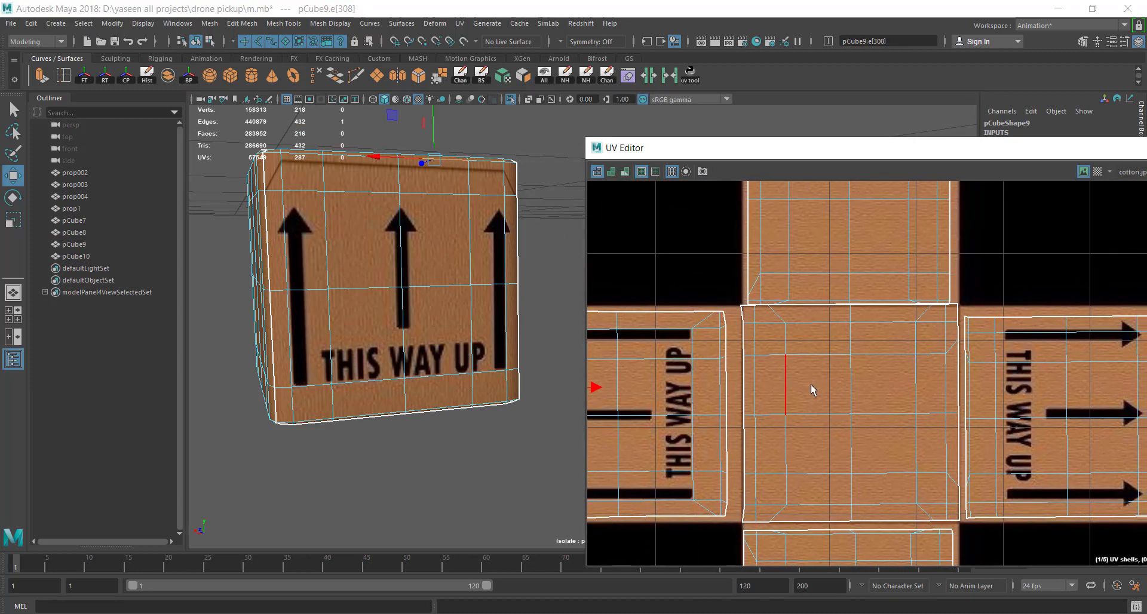
pyautogui.scroll(-1, 811, 385)
pyautogui.scroll(-1, 780, 390)
pyautogui.scroll(1, 771, 370)
pyautogui.scroll(1, 762, 335)
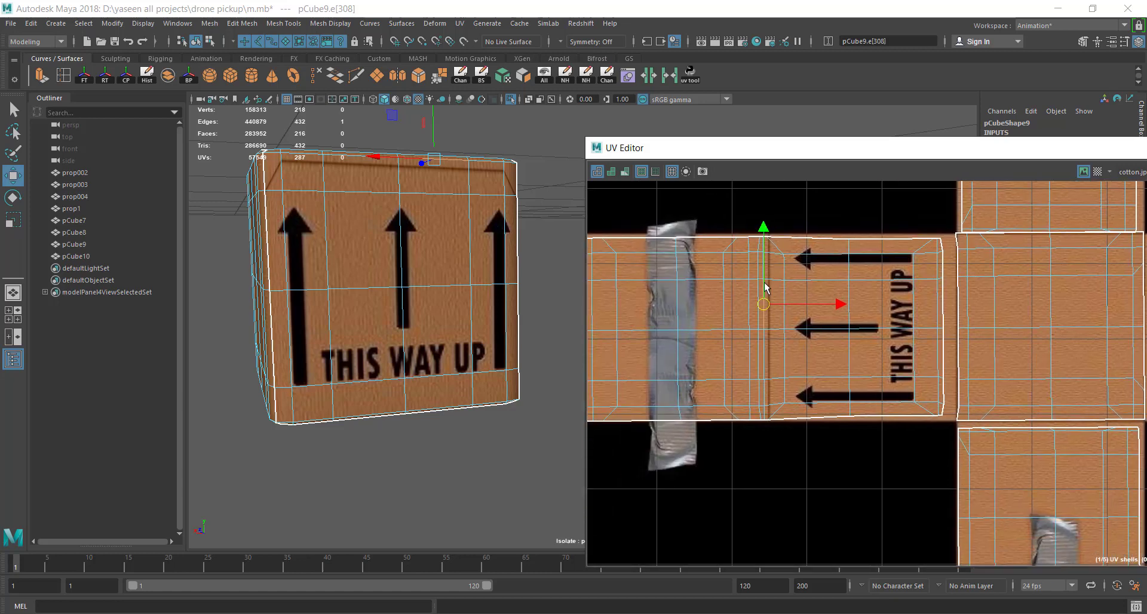
pyautogui.scroll(2, 754, 303)
pyautogui.scroll(2, 754, 303)
pyautogui.scroll(1, 807, 293)
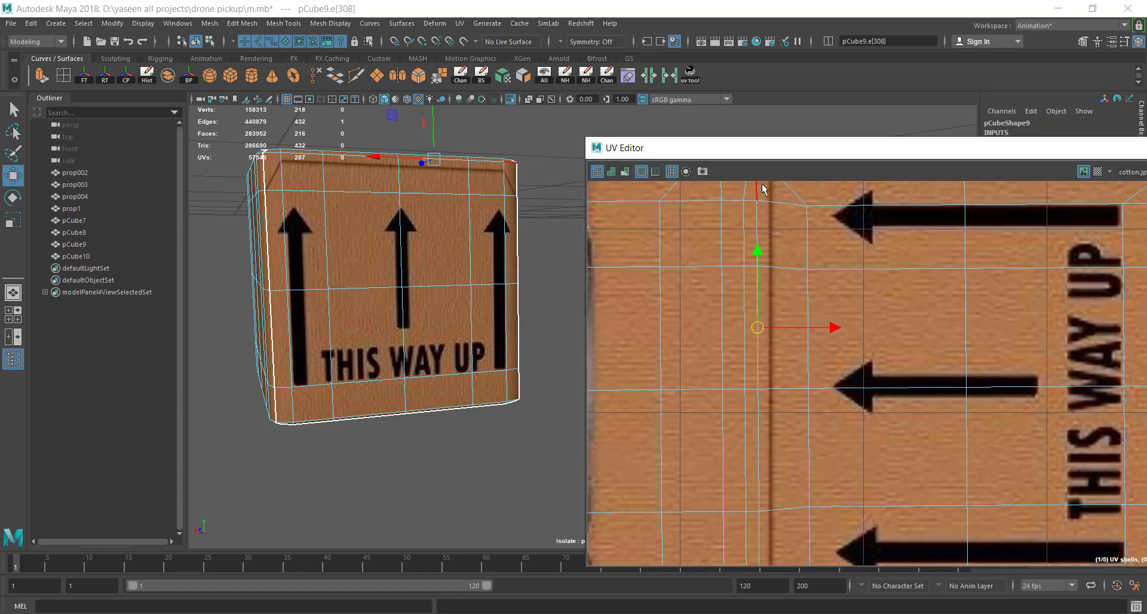
# Select the seam edges on the front face and cut the UVs along them
pyautogui.click(778, 225)
pyautogui.scroll(-1, 789, 251)
pyautogui.scroll(1, 794, 266)
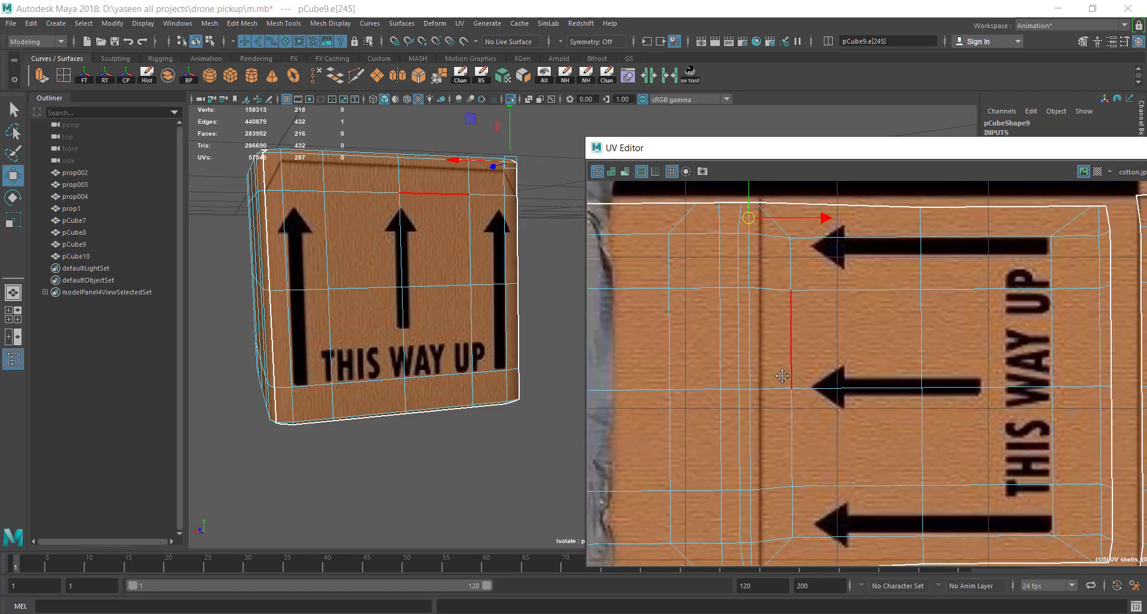
pyautogui.scroll(-1, 783, 269)
pyautogui.keyDown('alt'); pyautogui.moveTo(773, 274); pyautogui.dragTo(772, 277, button='middle'); pyautogui.keyUp('alt')
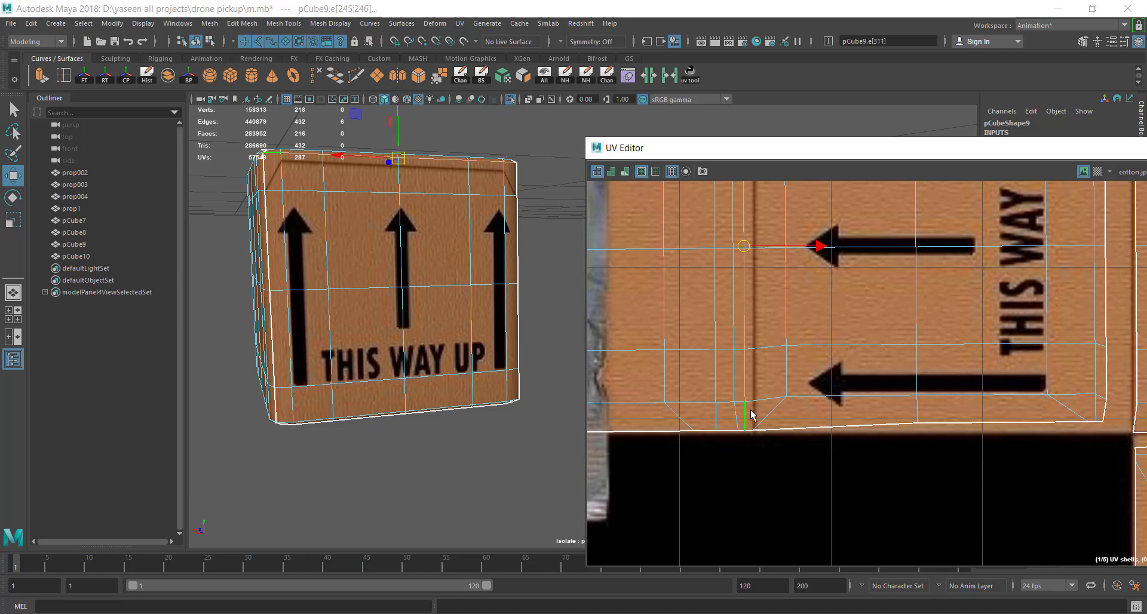
pyautogui.click(657, 76)
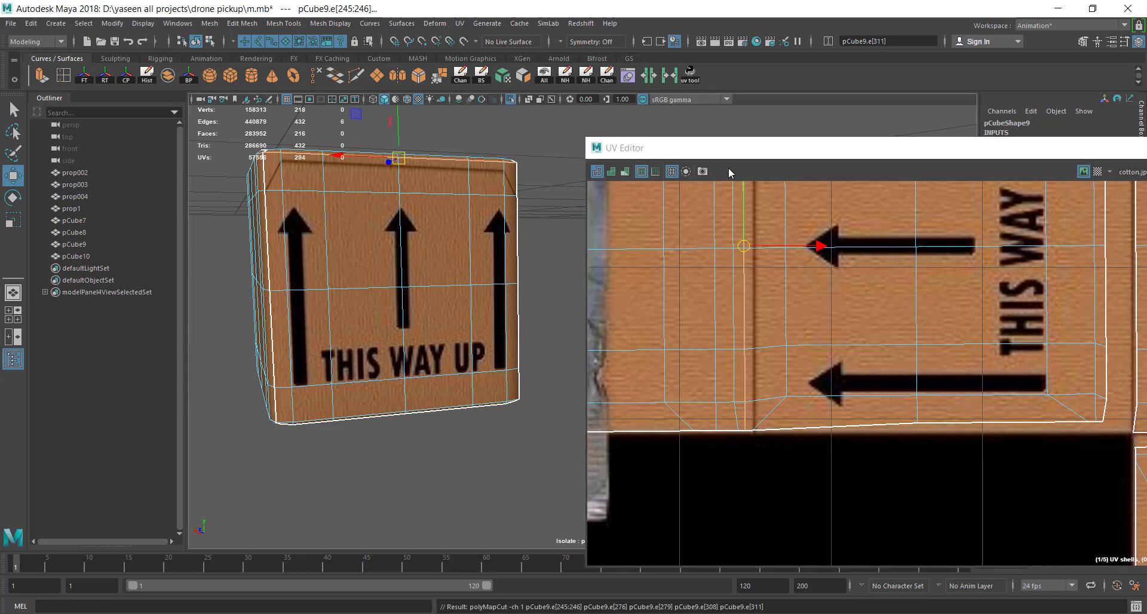
# Move the cut front-face shell right, widen it slightly along U, then deselect in Object Mode
pyautogui.rightClick(833, 252)
pyautogui.click(808, 244)
pyautogui.scroll(-1, 872, 269)
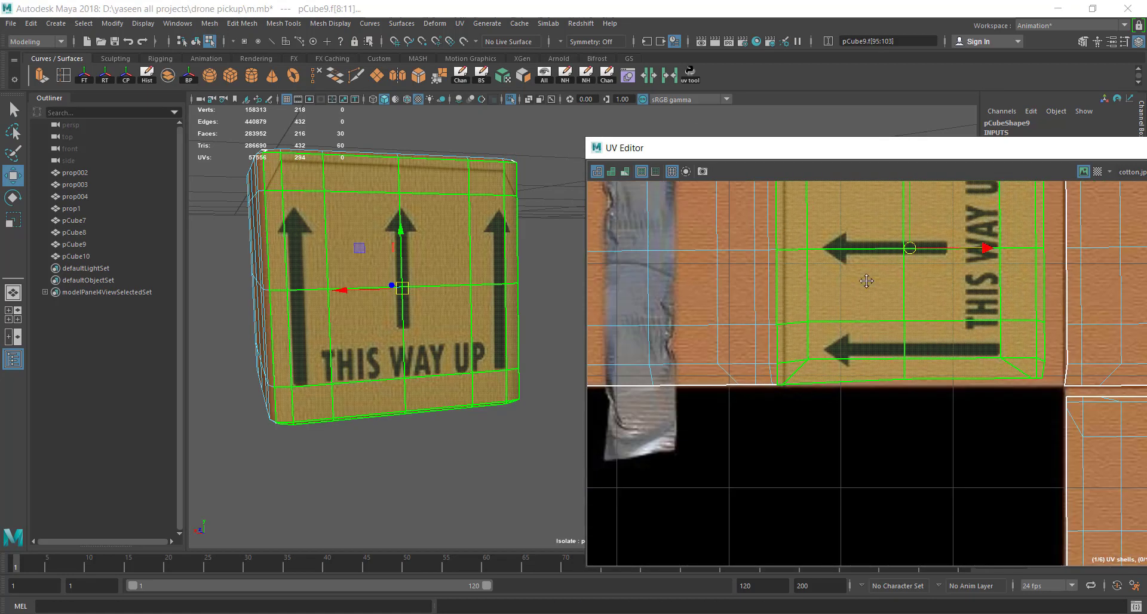
pyautogui.scroll(-2, 804, 366)
pyautogui.moveTo(880, 352); pyautogui.dragTo(894, 352)
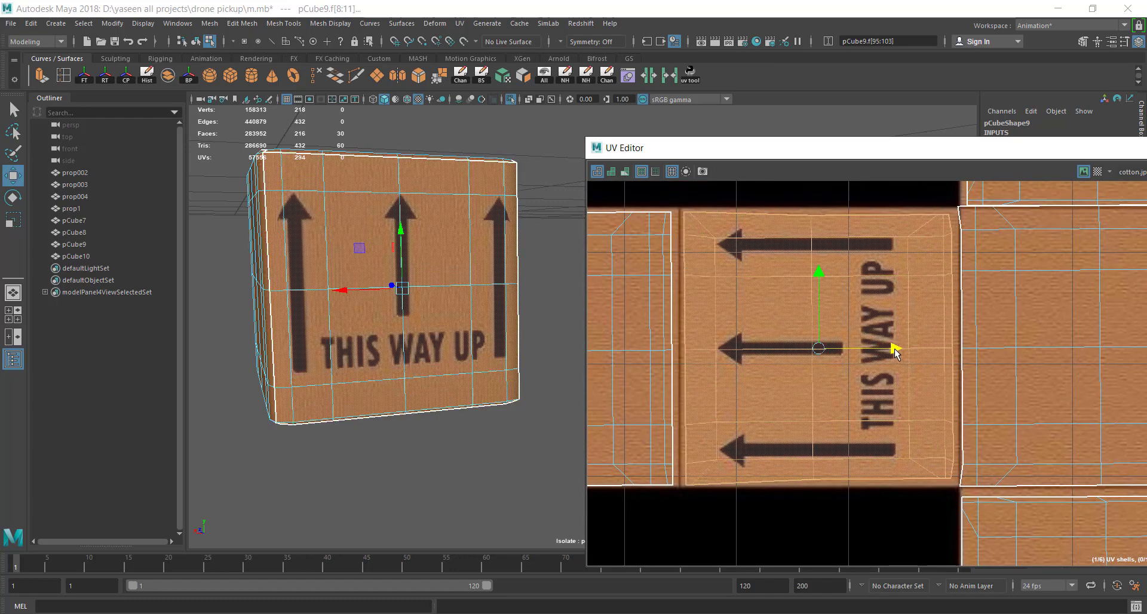
pyautogui.press('r')
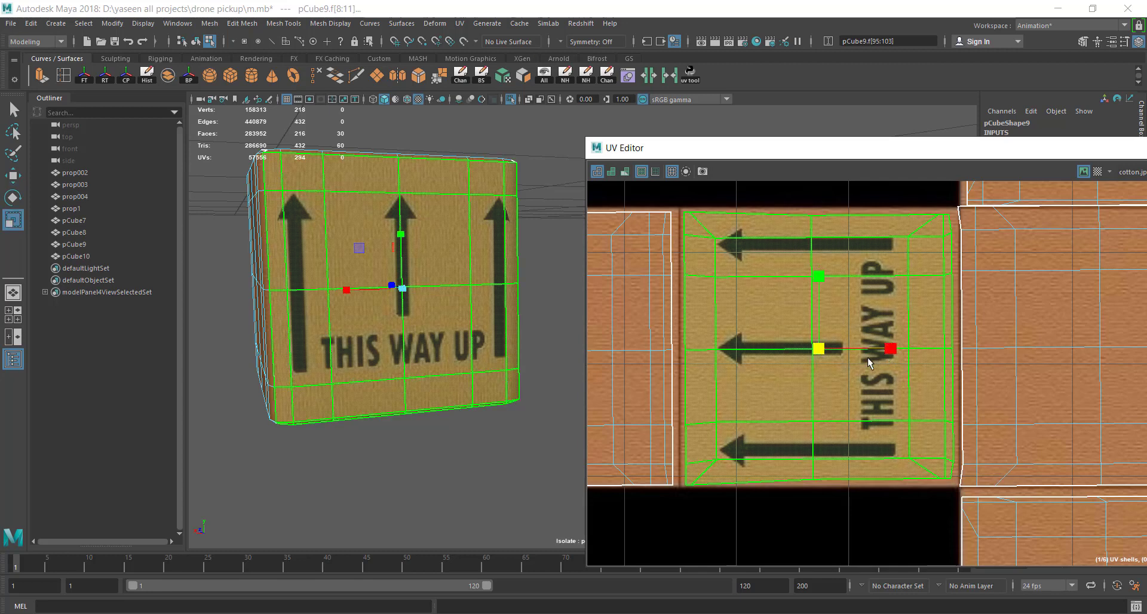
pyautogui.moveTo(891, 350); pyautogui.dragTo(893, 353)
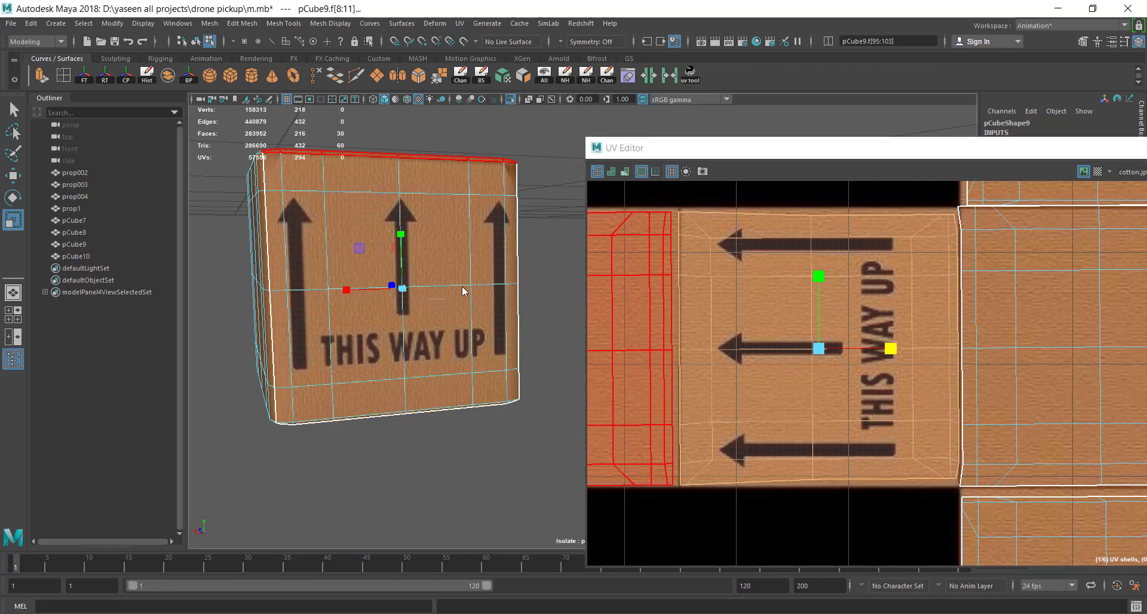
pyautogui.moveTo(418, 278); pyautogui.dragTo(561, 227, button='right')
pyautogui.click(562, 228)
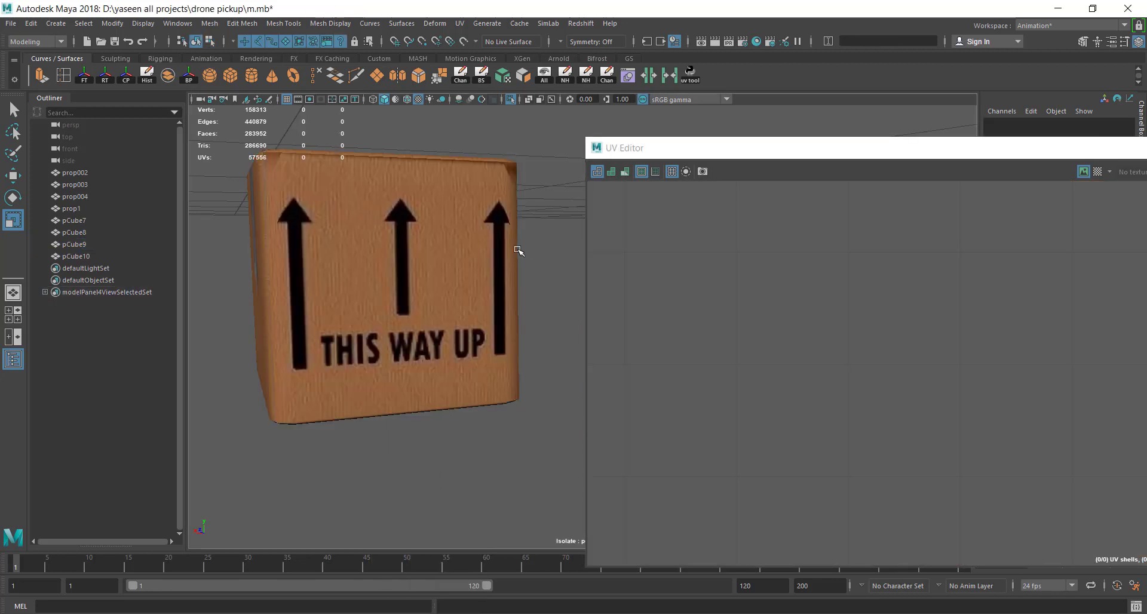
# Orbit around the box to inspect its taped top and THIS WAY UP side
pyautogui.moveTo(518, 251)
pyautogui.keyDown('alt'); pyautogui.mouseDown()
pyautogui.moveTo(513, 276)
pyautogui.moveTo(376, 238)
pyautogui.moveTo(336, 177)
pyautogui.moveTo(428, 241)
pyautogui.moveTo(443, 233)
pyautogui.mouseUp(); pyautogui.keyUp('alt')
pyautogui.scroll(-5, 499, 269)
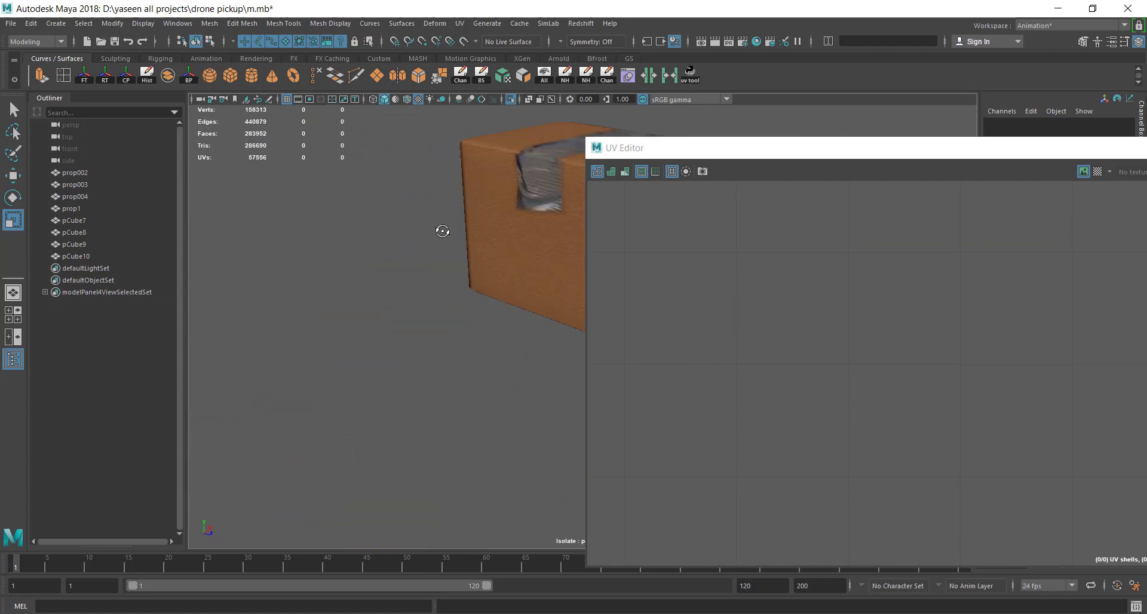
pyautogui.moveTo(443, 233)
pyautogui.keyDown('alt'); pyautogui.mouseDown(button='middle')
pyautogui.moveTo(299, 225)
pyautogui.moveTo(468, 243)
pyautogui.mouseUp(button='middle'); pyautogui.keyUp('alt')
pyautogui.moveTo(469, 243)
pyautogui.keyDown('alt'); pyautogui.mouseDown()
pyautogui.moveTo(317, 235)
pyautogui.moveTo(470, 250)
pyautogui.mouseUp(); pyautogui.keyUp('alt')
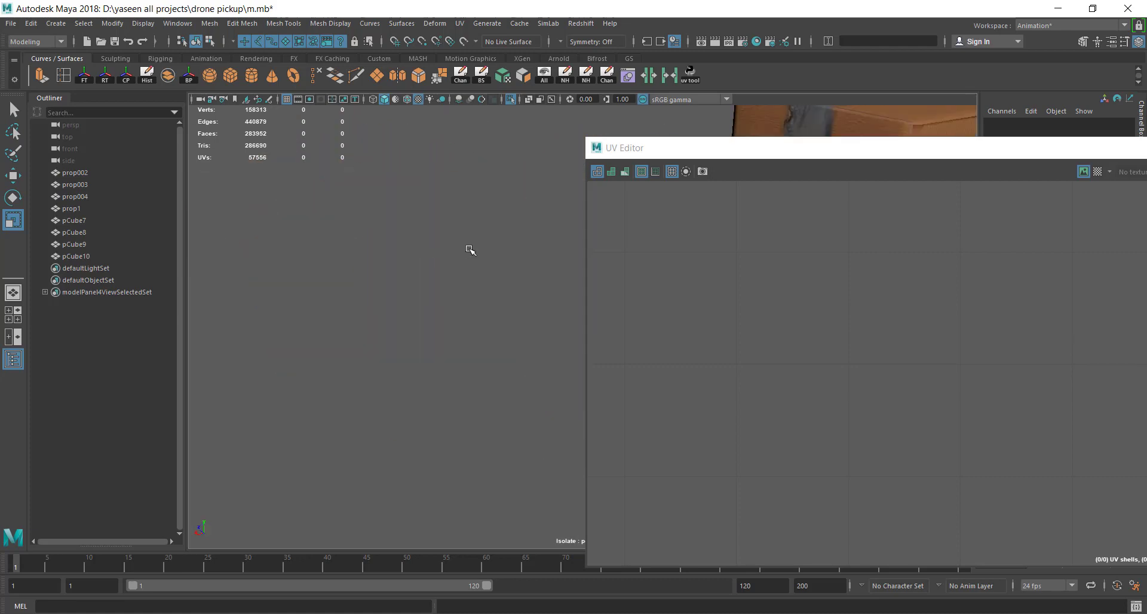
pyautogui.keyDown('alt'); pyautogui.moveTo(470, 250); pyautogui.dragTo(418, 286, button='middle'); pyautogui.keyUp('alt')
pyautogui.moveTo(418, 287)
pyautogui.keyDown('alt'); pyautogui.mouseDown()
pyautogui.moveTo(410, 302)
pyautogui.moveTo(397, 282)
pyautogui.moveTo(351, 288)
pyautogui.moveTo(415, 321)
pyautogui.moveTo(401, 369)
pyautogui.moveTo(402, 351)
pyautogui.moveTo(440, 349)
pyautogui.mouseUp(); pyautogui.keyUp('alt')
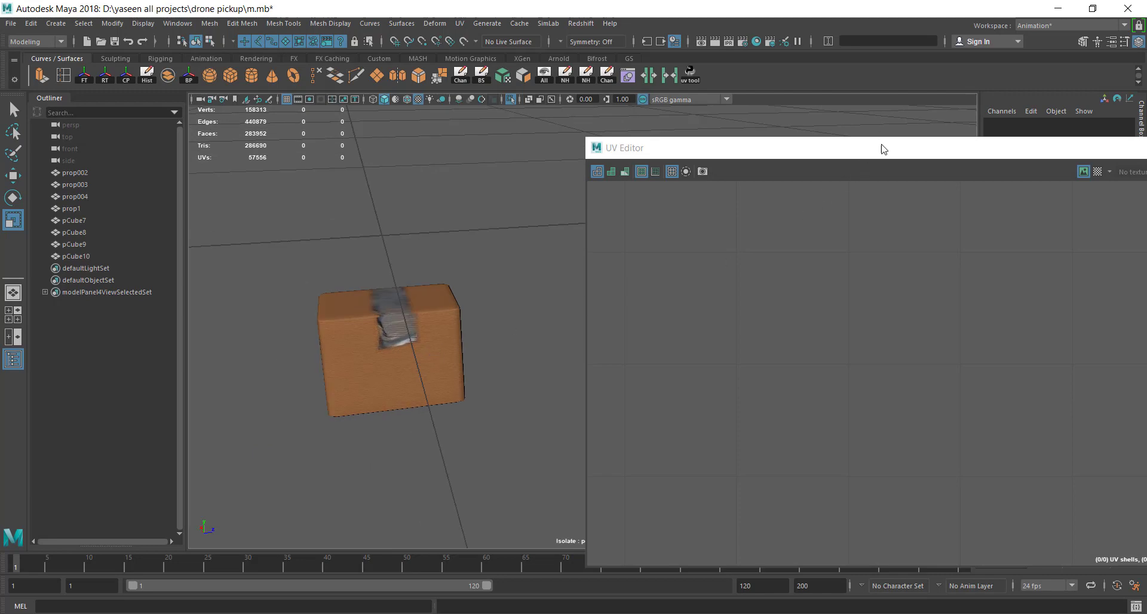
# Close the UV Editor and view the deselected box's THIS WAY UP side front-on
pyautogui.moveTo(884, 149); pyautogui.dragTo(604, 156)
pyautogui.click(967, 163)
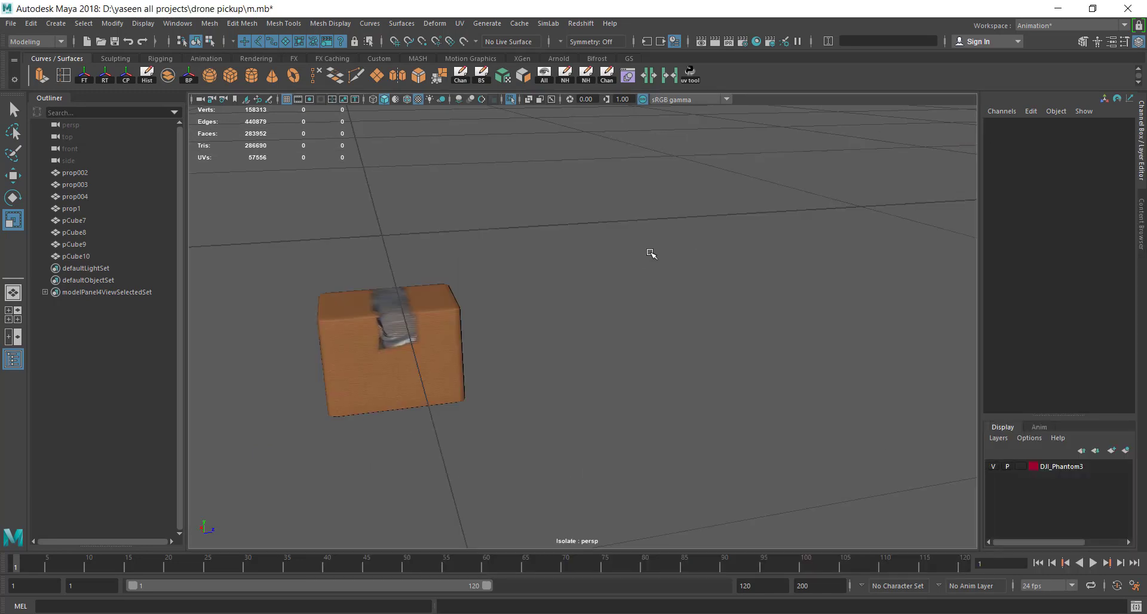
pyautogui.click(427, 330)
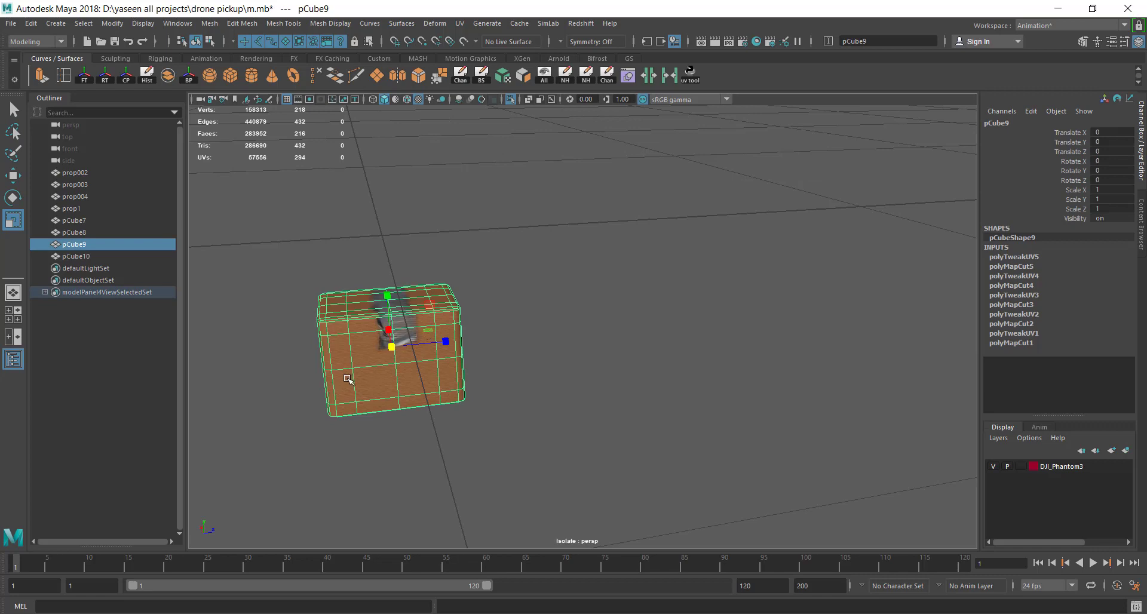
pyautogui.click(338, 277)
pyautogui.click(371, 328)
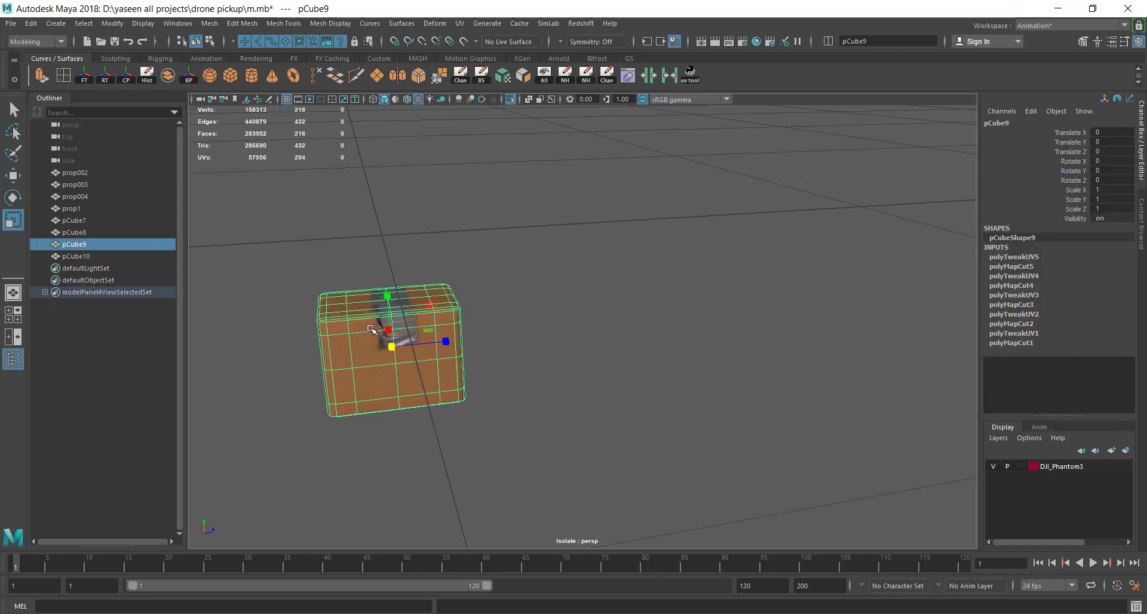
pyautogui.press('w')
pyautogui.click(489, 297)
pyautogui.moveTo(490, 297)
pyautogui.keyDown('alt'); pyautogui.mouseDown()
pyautogui.moveTo(479, 377)
pyautogui.moveTo(634, 421)
pyautogui.moveTo(584, 249)
pyautogui.moveTo(440, 169)
pyautogui.moveTo(431, 423)
pyautogui.moveTo(430, 333)
pyautogui.moveTo(353, 249)
pyautogui.moveTo(248, 240)
pyautogui.moveTo(572, 273)
pyautogui.mouseUp(); pyautogui.keyUp('alt')
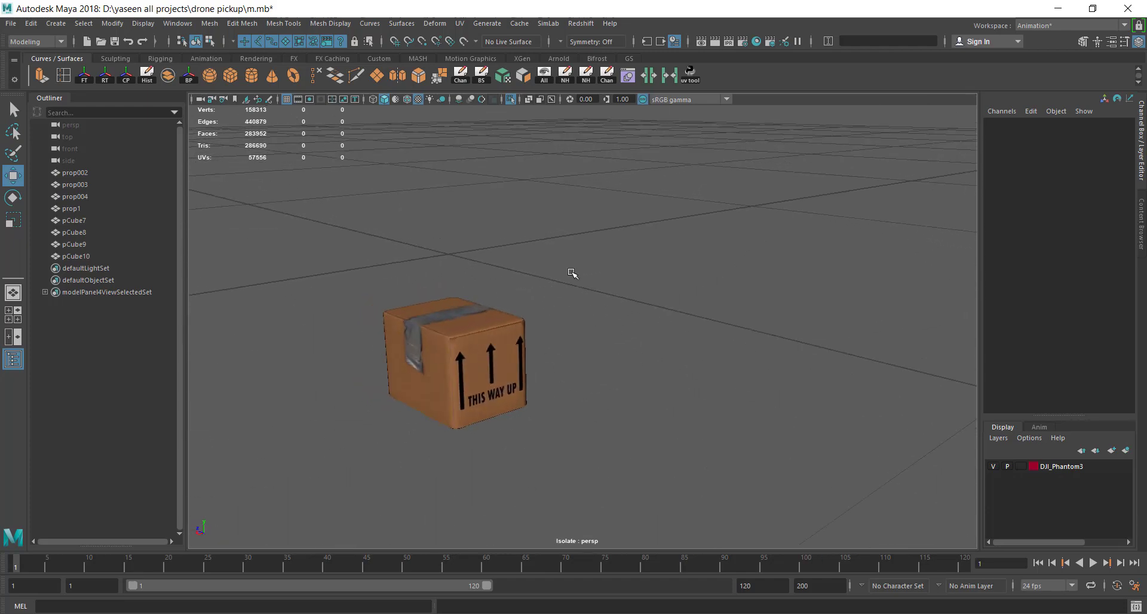
pyautogui.moveTo(389, 395)
pyautogui.keyDown('alt'); pyautogui.mouseDown()
pyautogui.moveTo(563, 384)
pyautogui.moveTo(681, 352)
pyautogui.moveTo(559, 353)
pyautogui.mouseUp(); pyautogui.keyUp('alt')
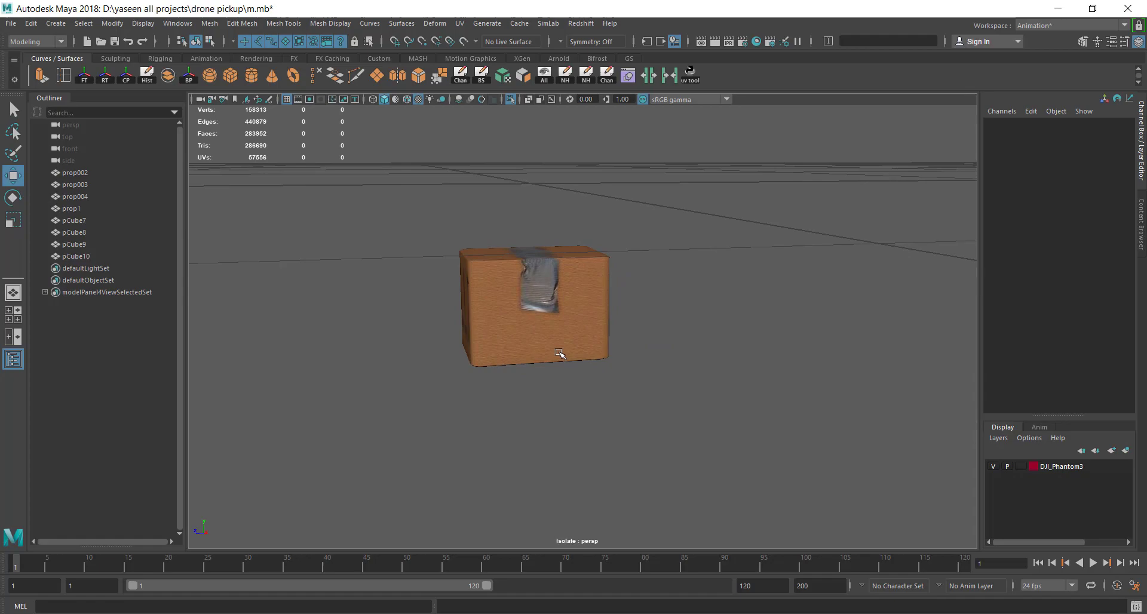